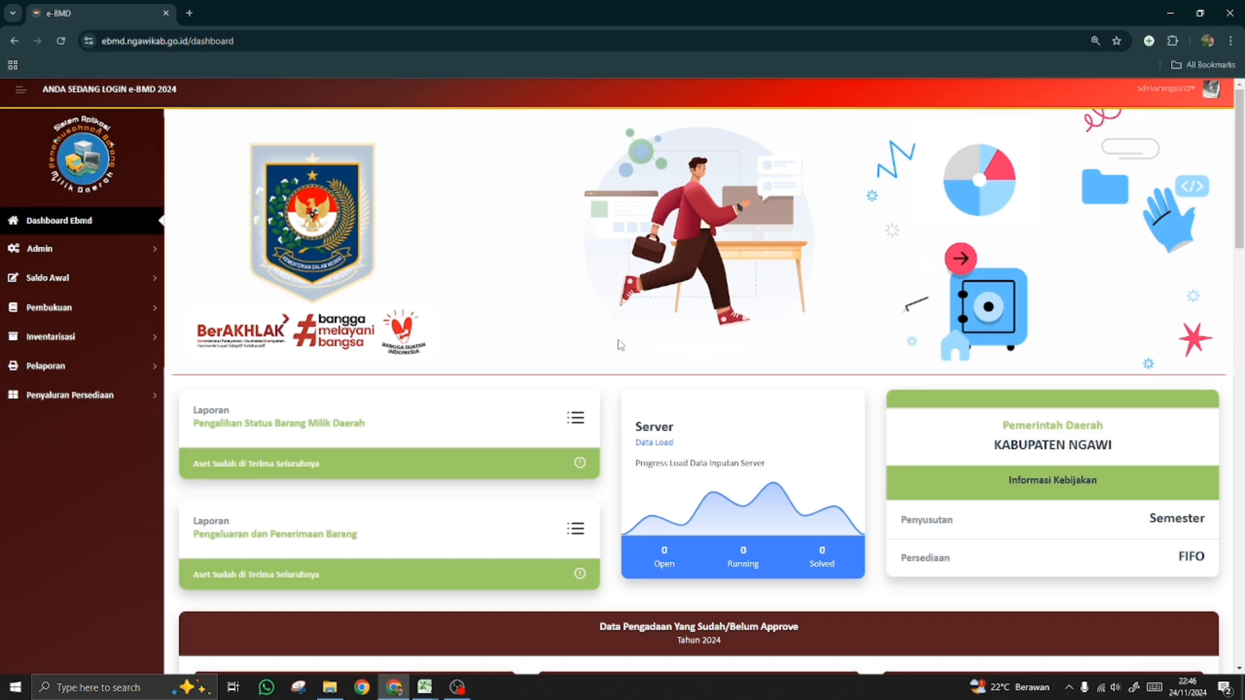
- Switch to the Excel workbook on the order of inventory distribution and review the four stages from PERMINTAAN BARANG to BAST PENYALURAN BARANG
click(424, 687)
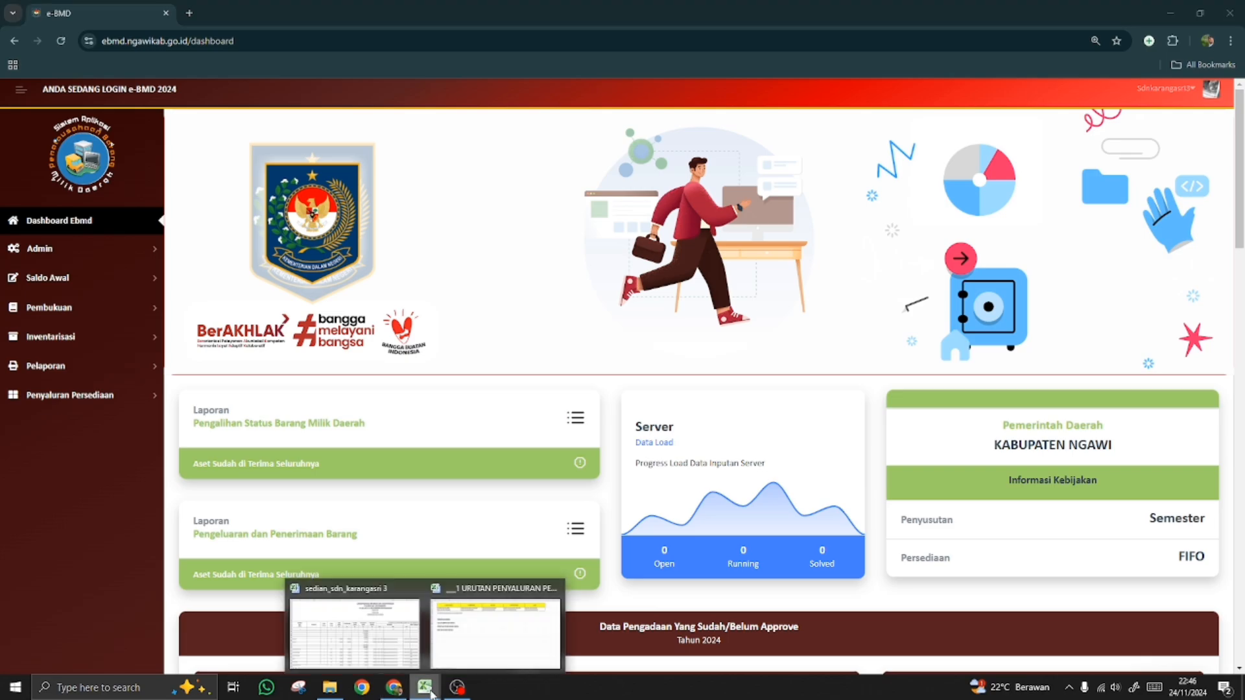
click(470, 646)
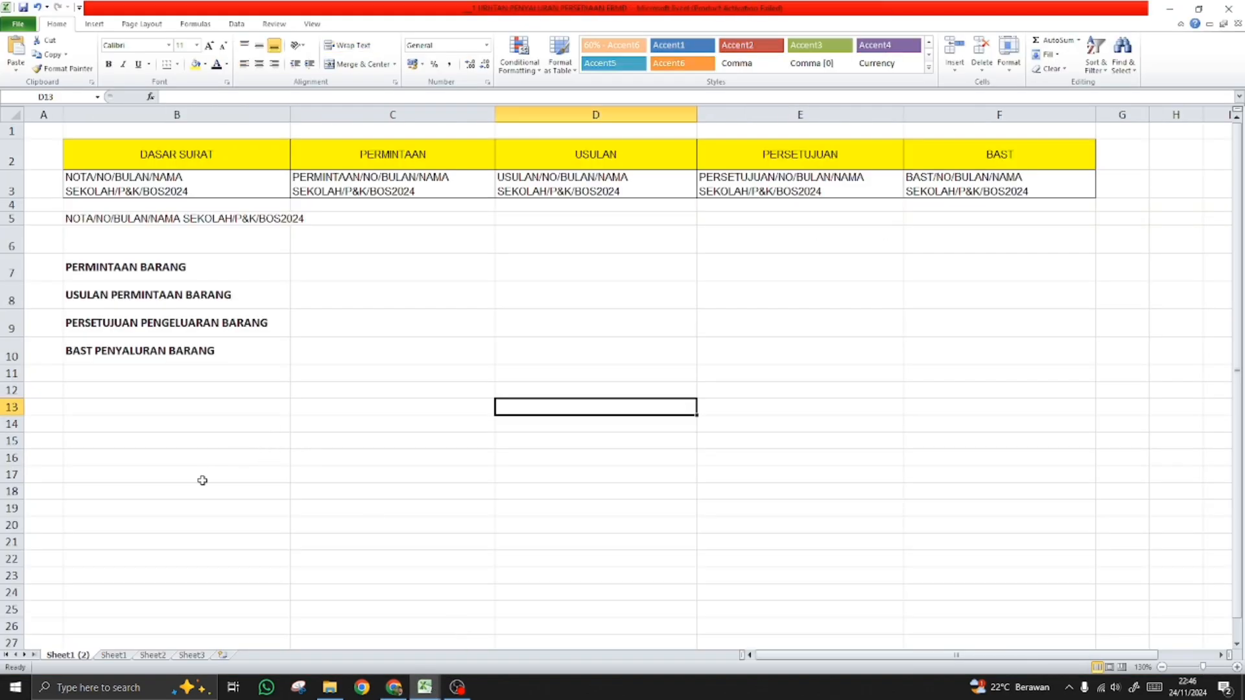
click(124, 268)
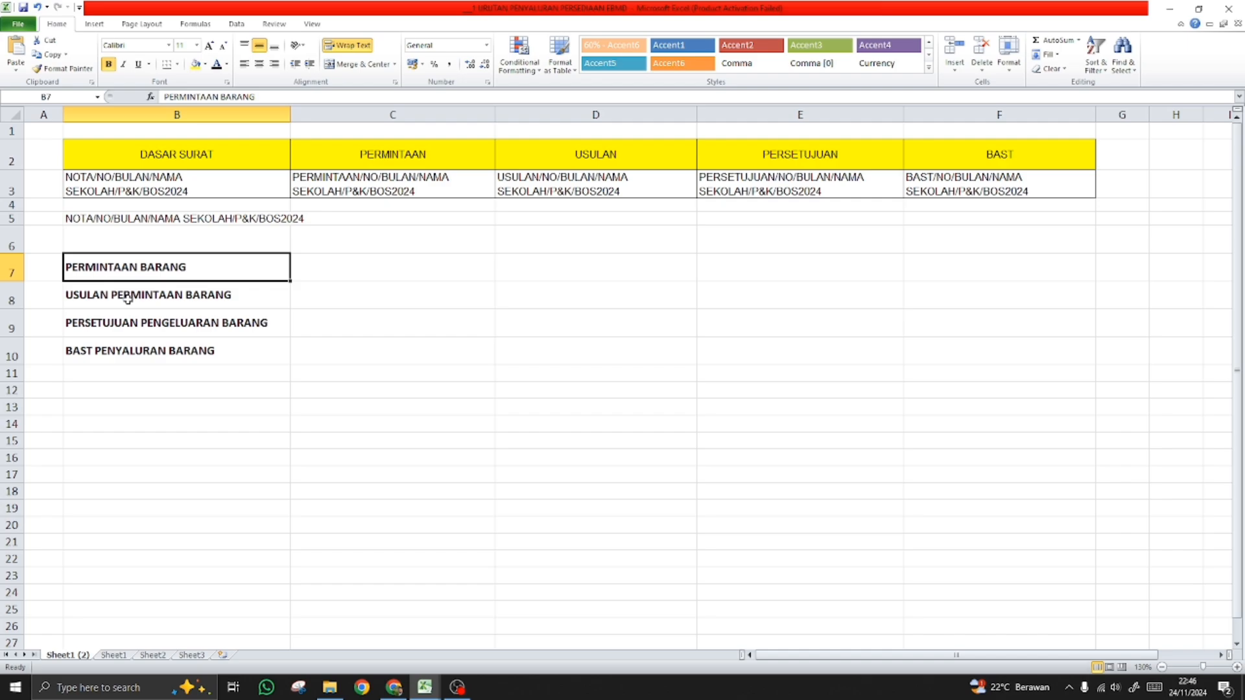
click(128, 299)
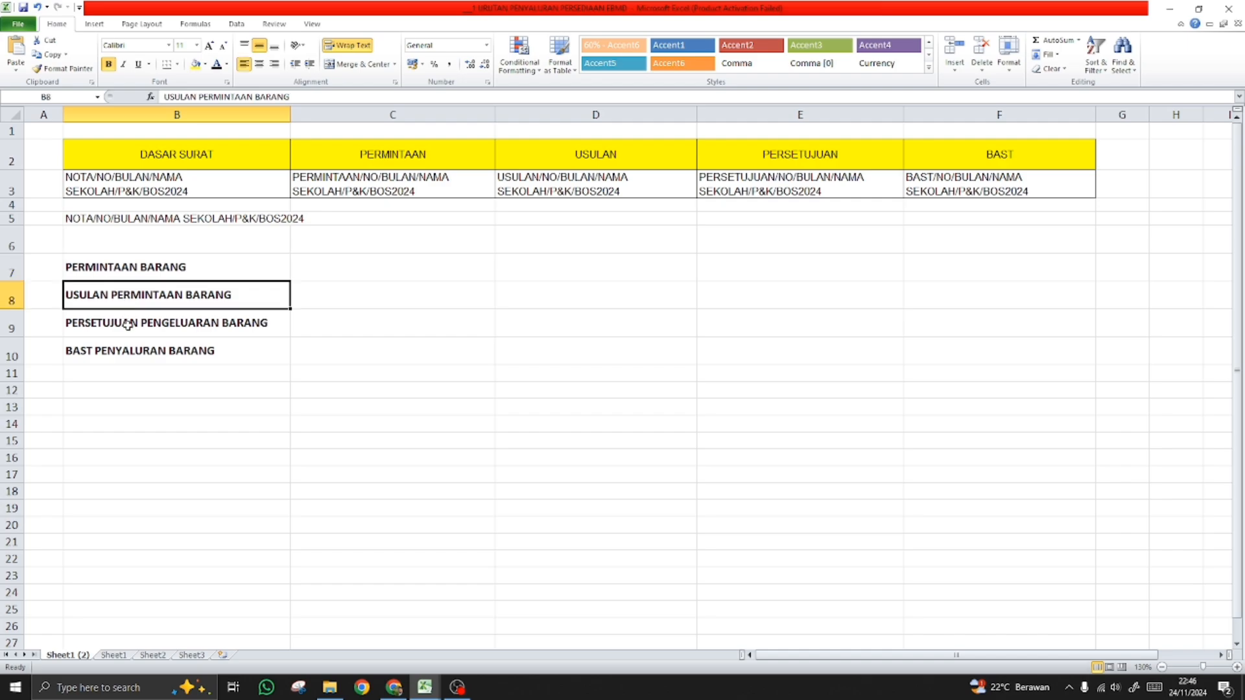
click(128, 325)
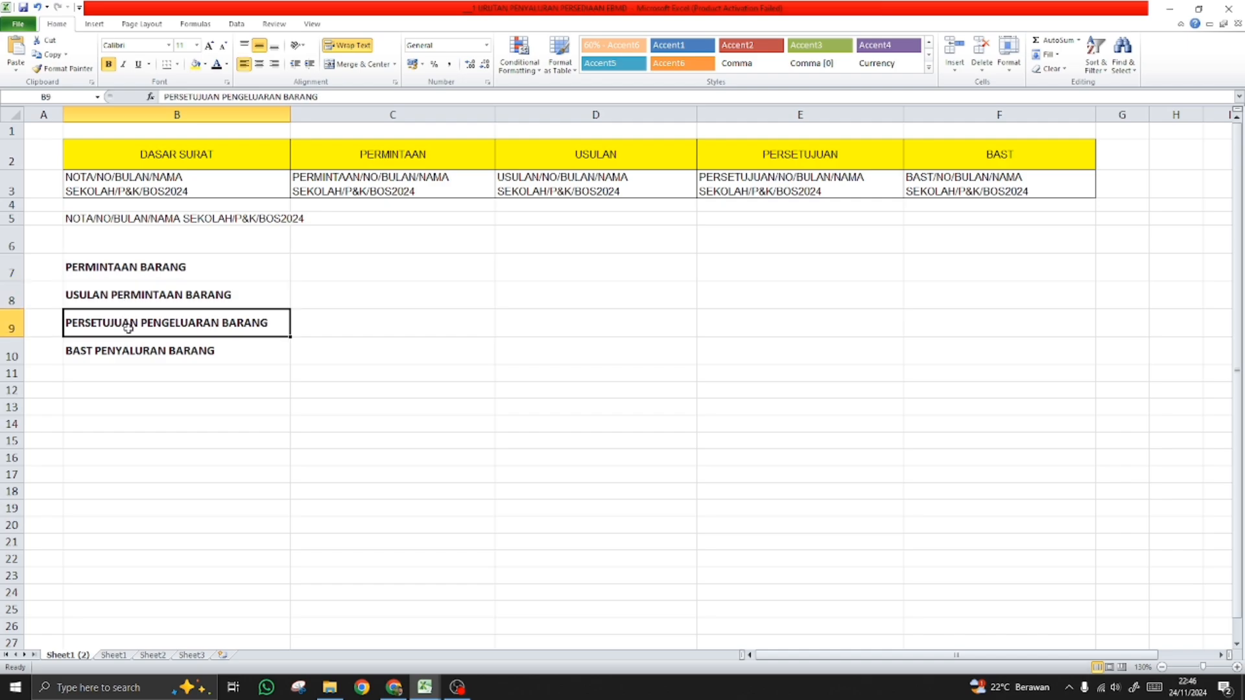
click(142, 351)
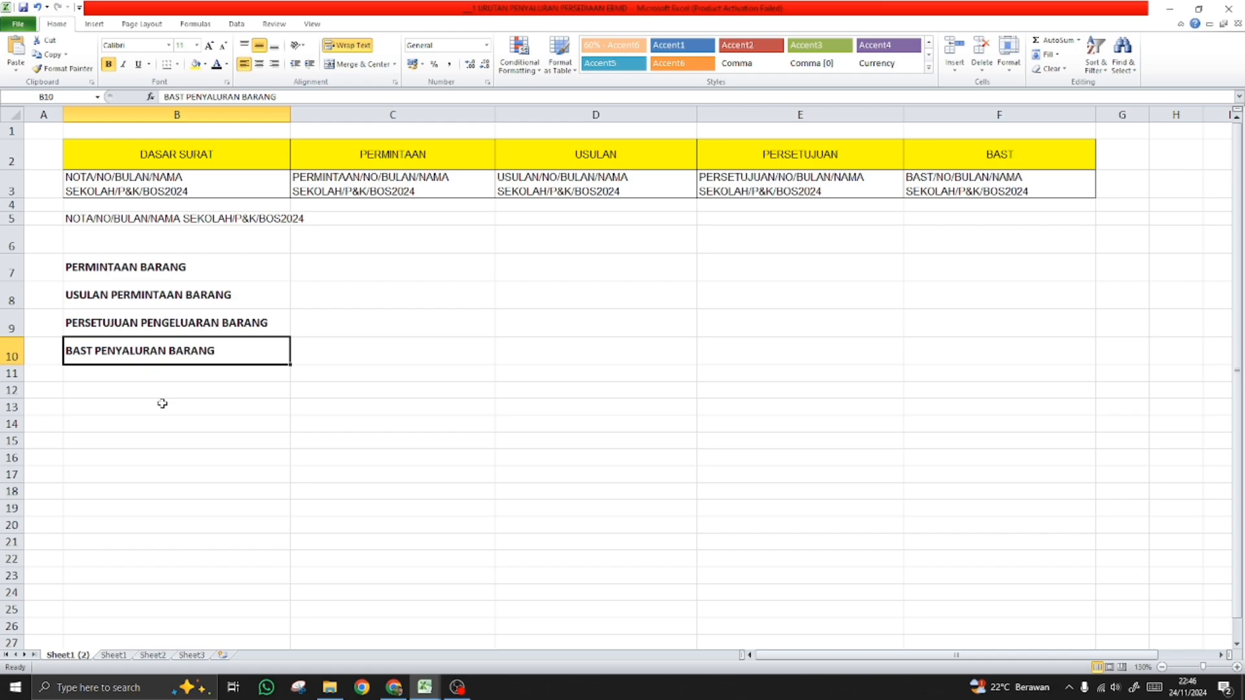
- Examine the letter-number formats for DASAR SURAT, PERMINTAAN, USULAN, PERSETUJUAN and BAST, and compare them with the list of distribution stages
click(149, 156)
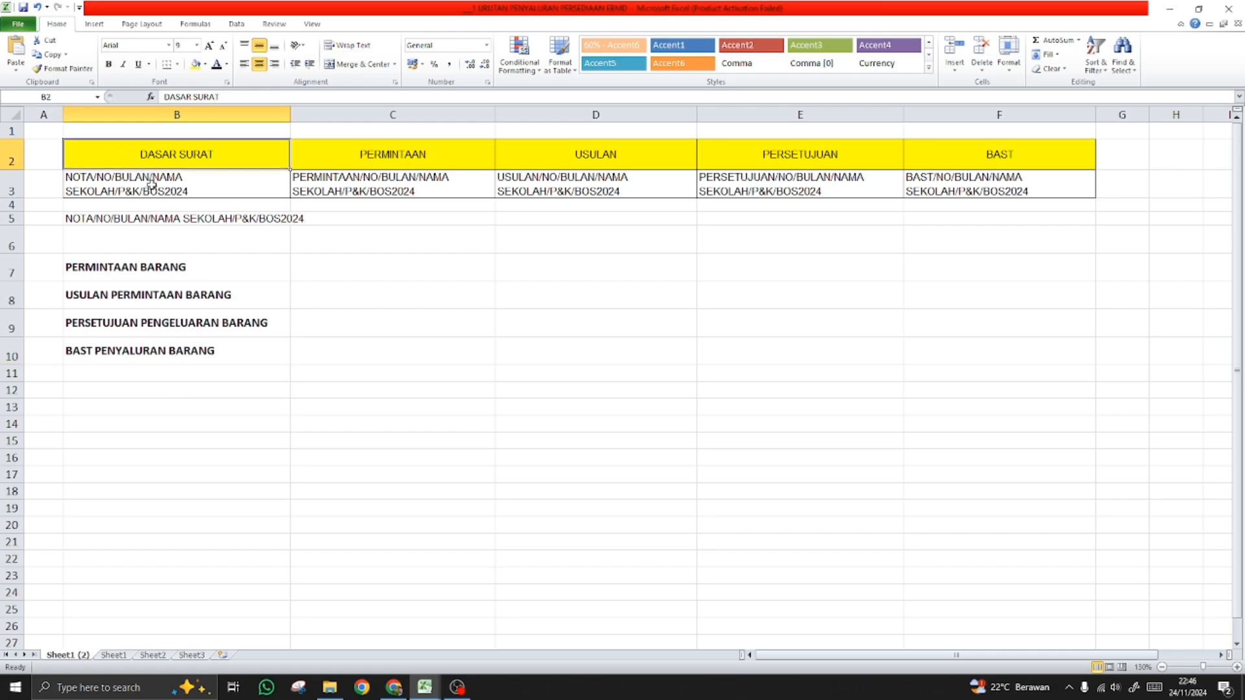
click(293, 207)
click(207, 218)
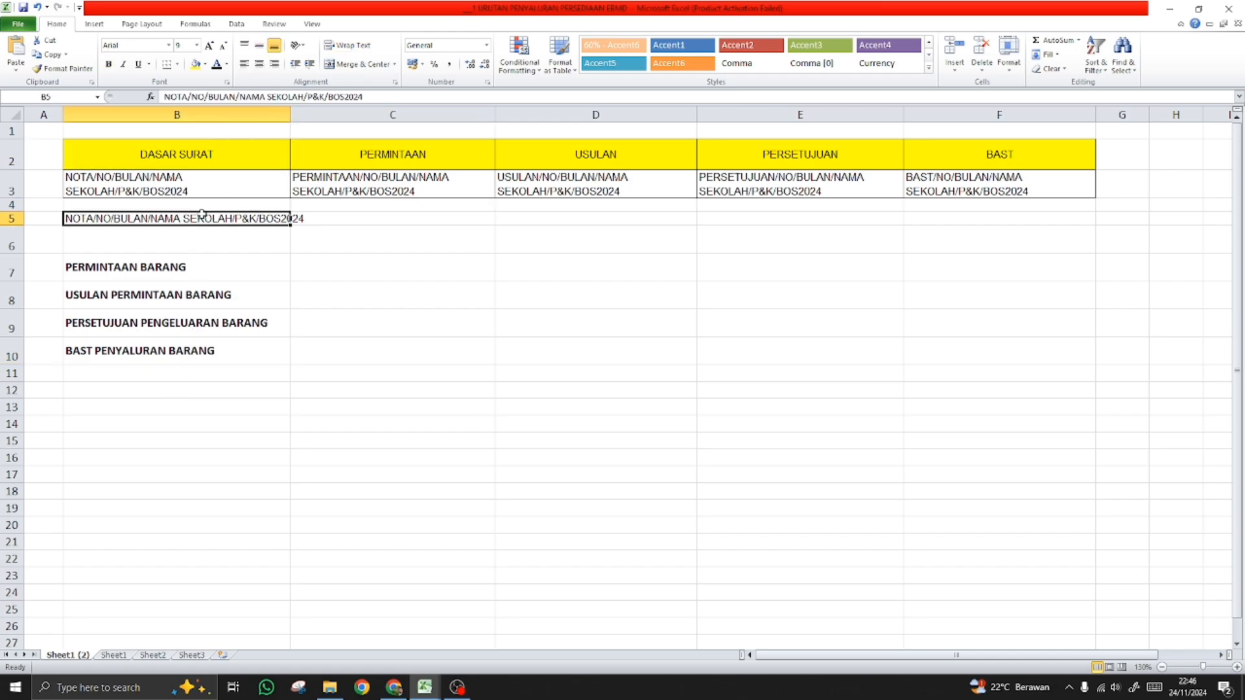
click(167, 241)
click(164, 190)
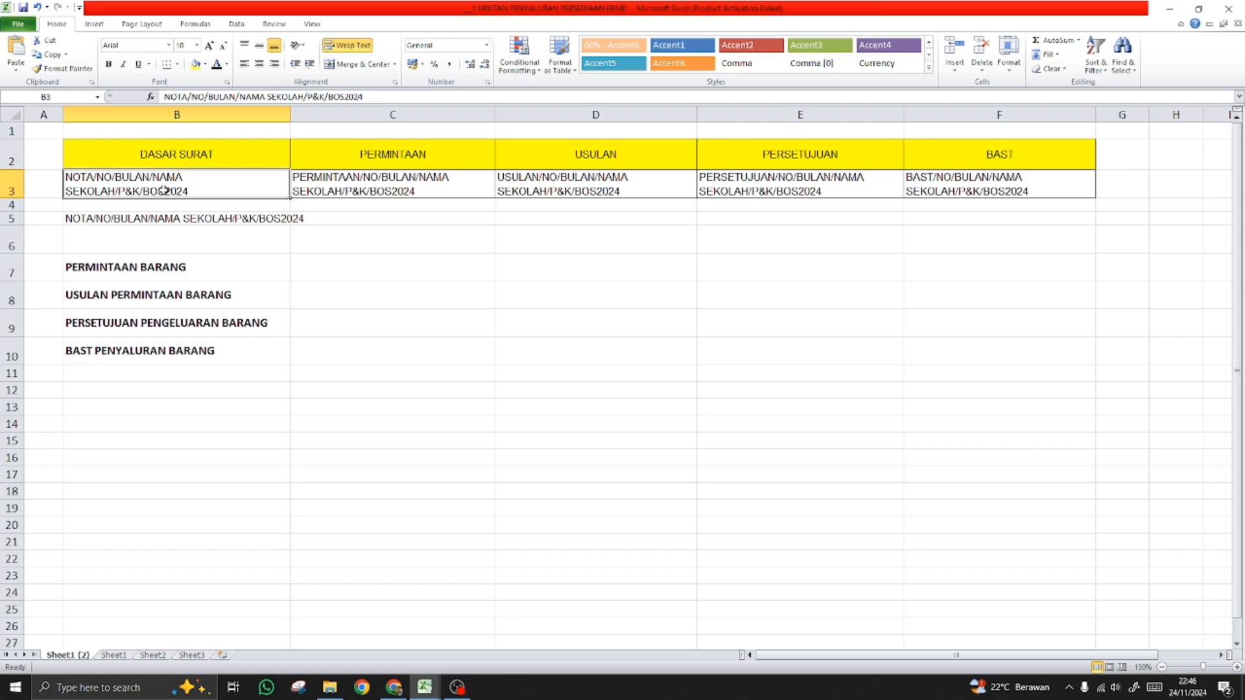
click(343, 193)
click(227, 179)
click(403, 178)
click(708, 190)
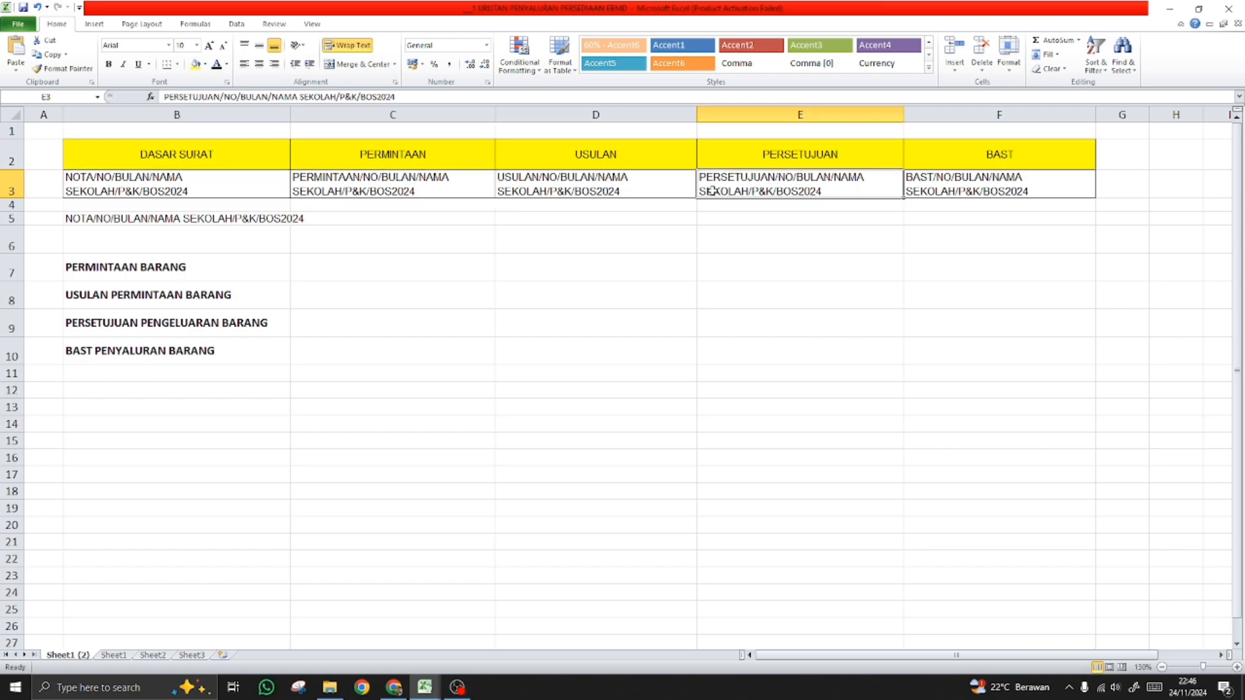
click(976, 186)
click(220, 186)
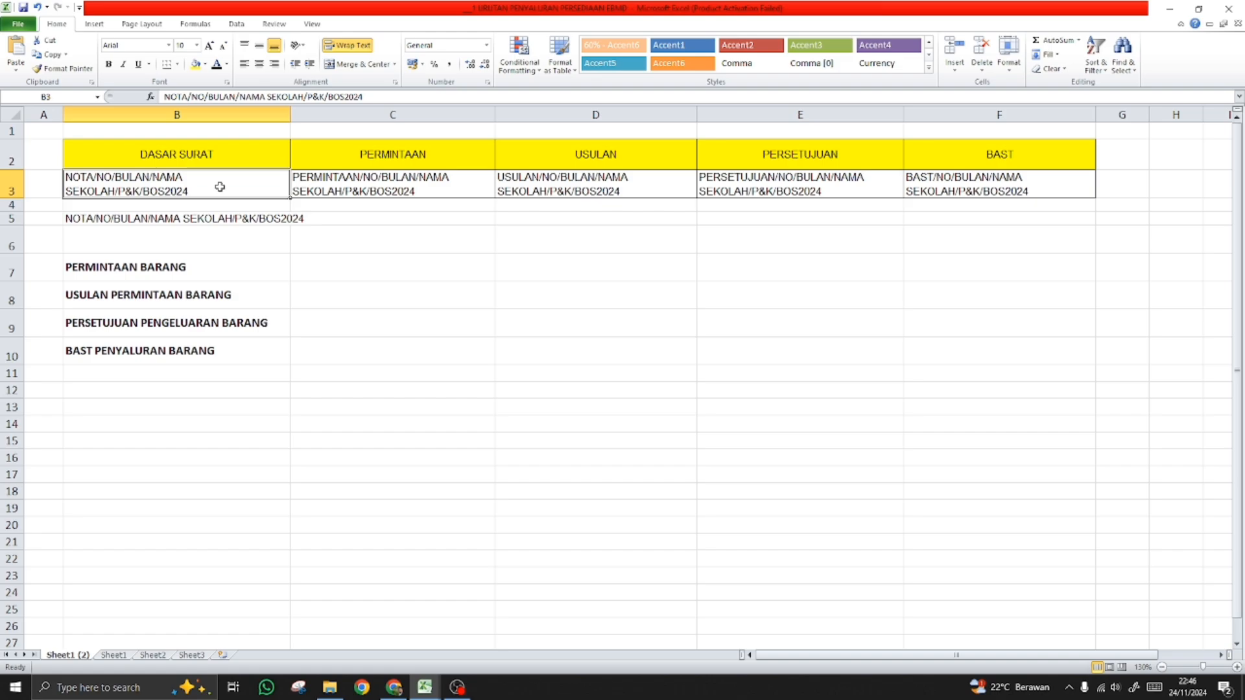
click(109, 148)
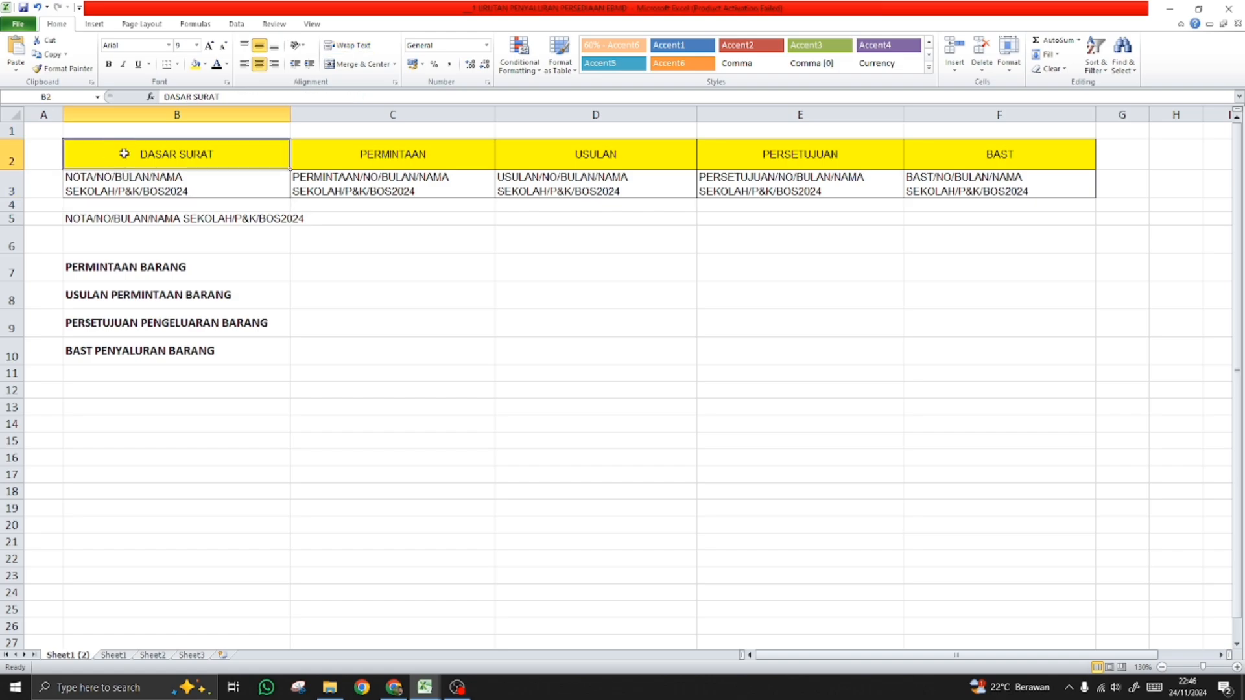
click(146, 376)
click(146, 356)
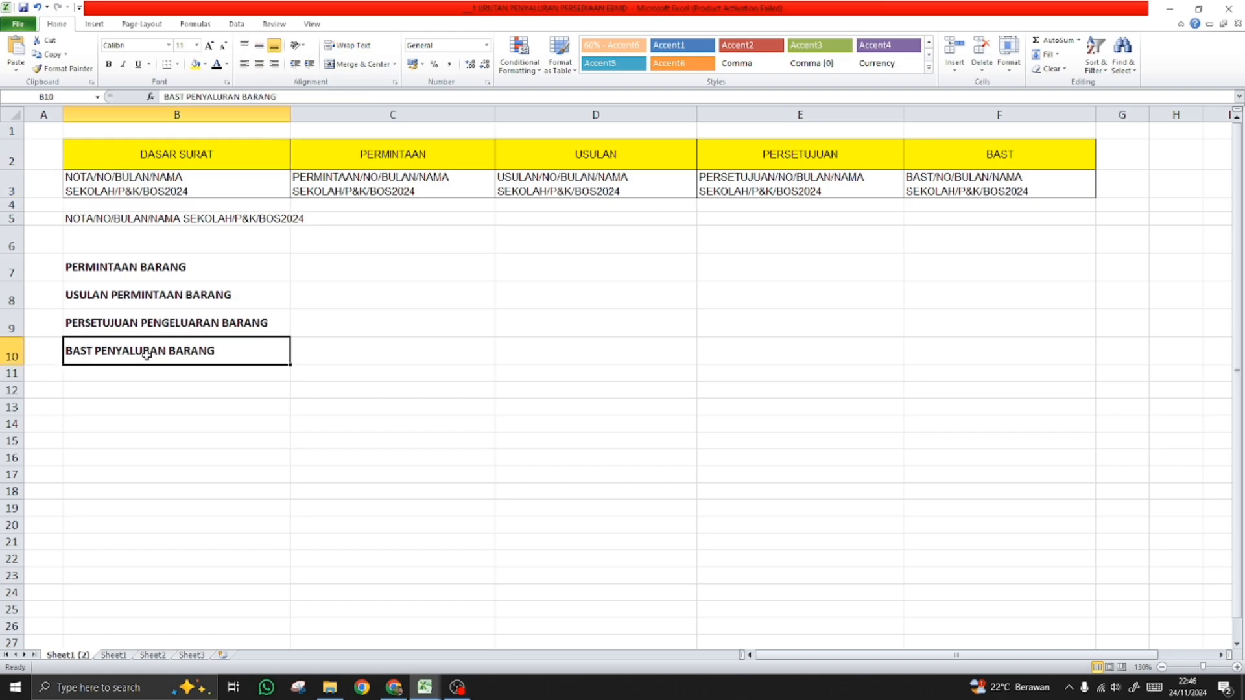
click(148, 274)
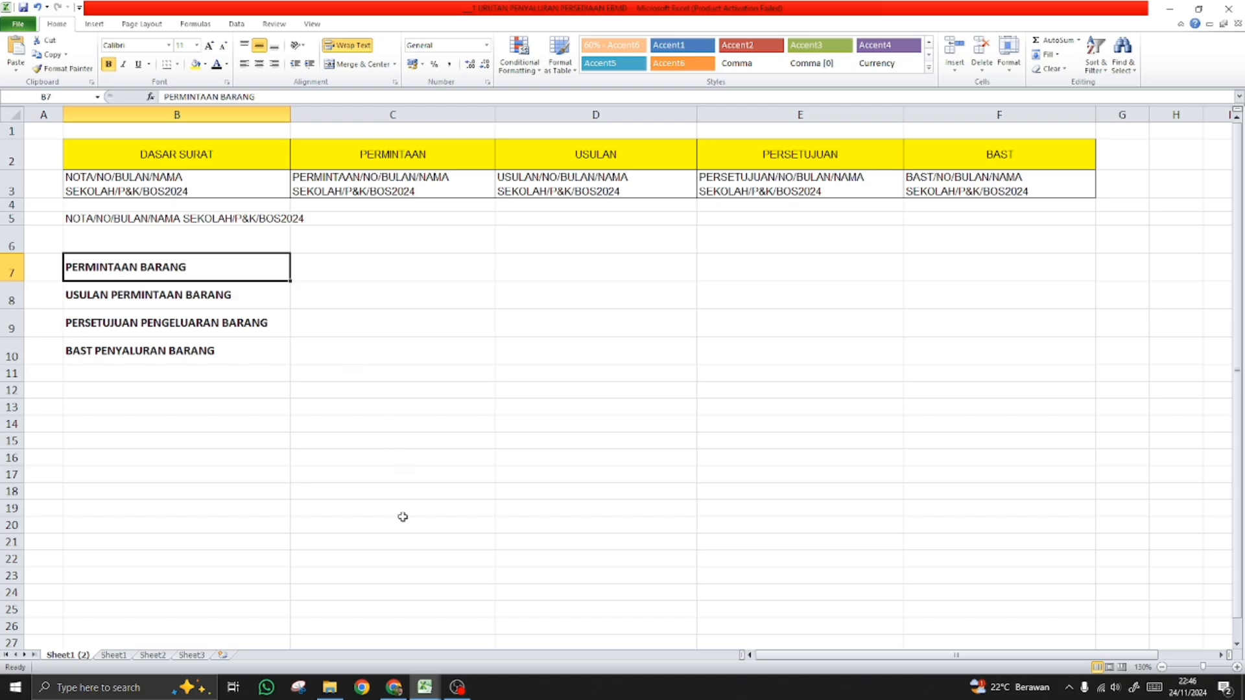
- Switch to e-BMD in Chrome, view the parameter page of Laporan Pengadaan under Penyaluran Persediaan, and close the report
mouse_move(394, 687)
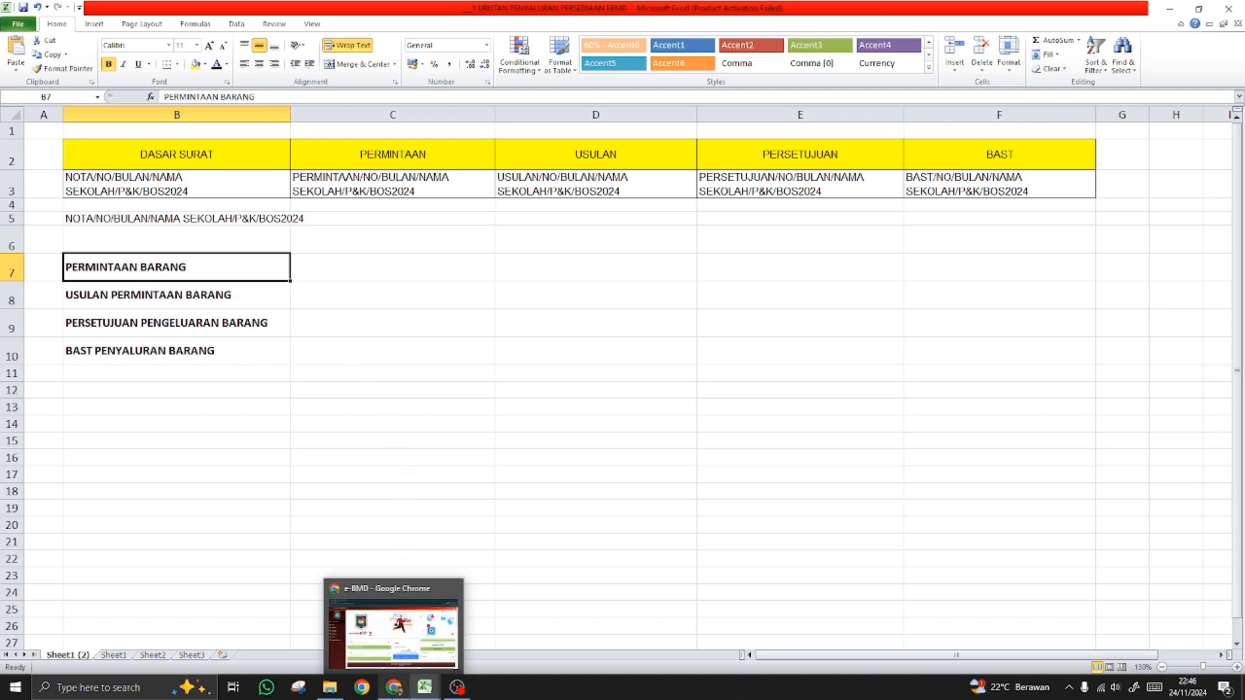
click(394, 691)
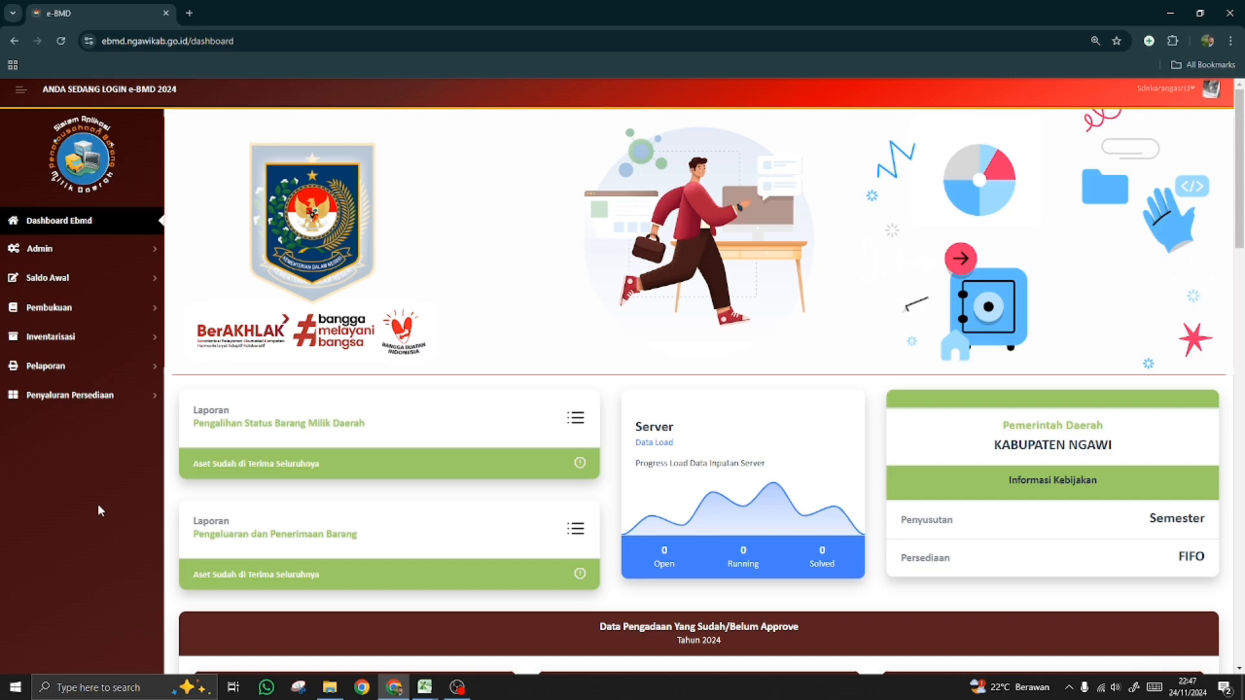
click(101, 406)
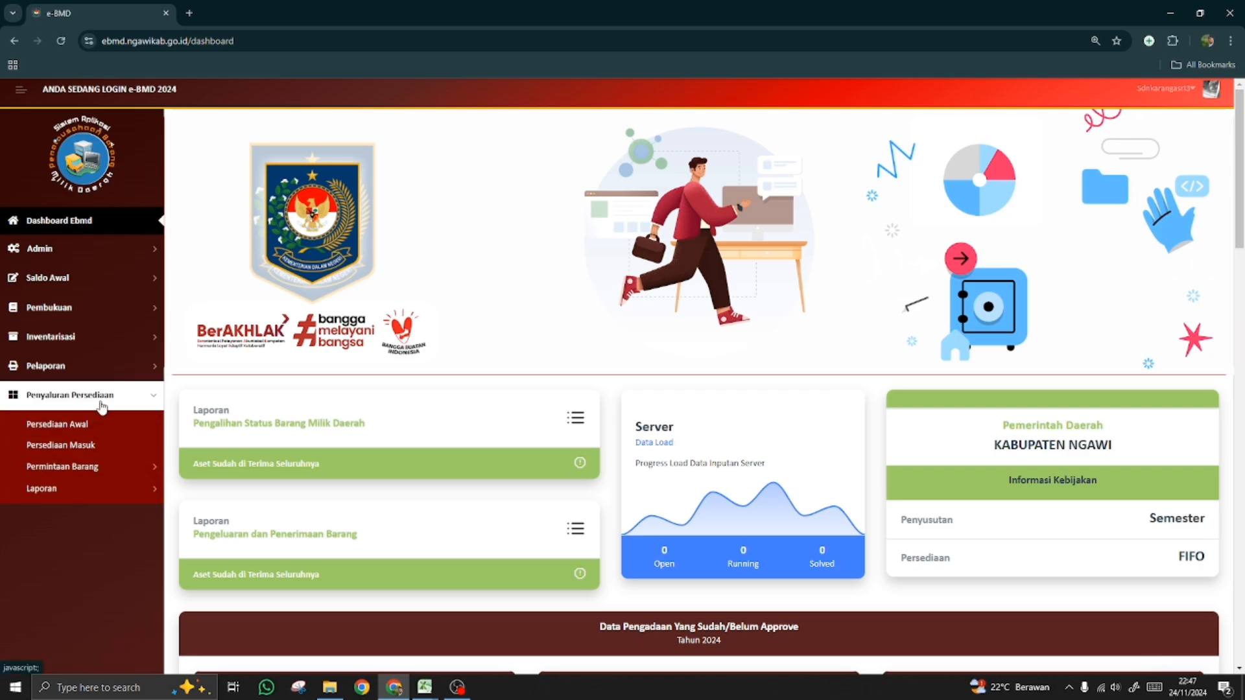
click(84, 488)
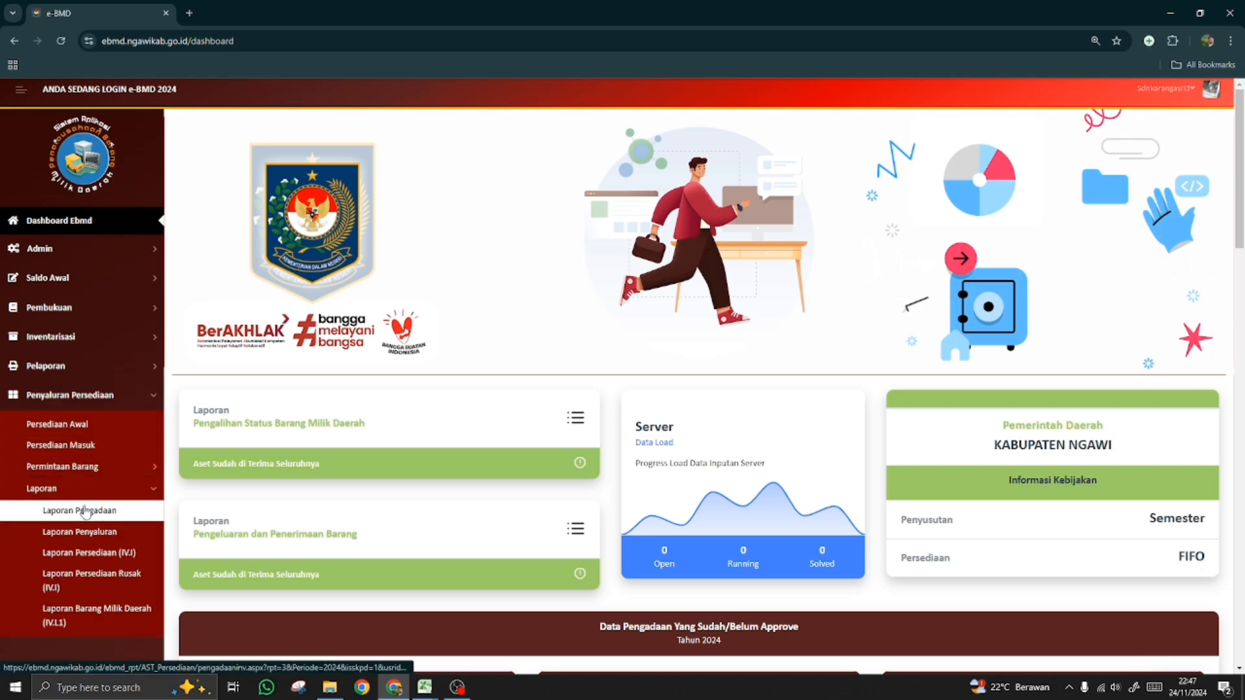
click(85, 511)
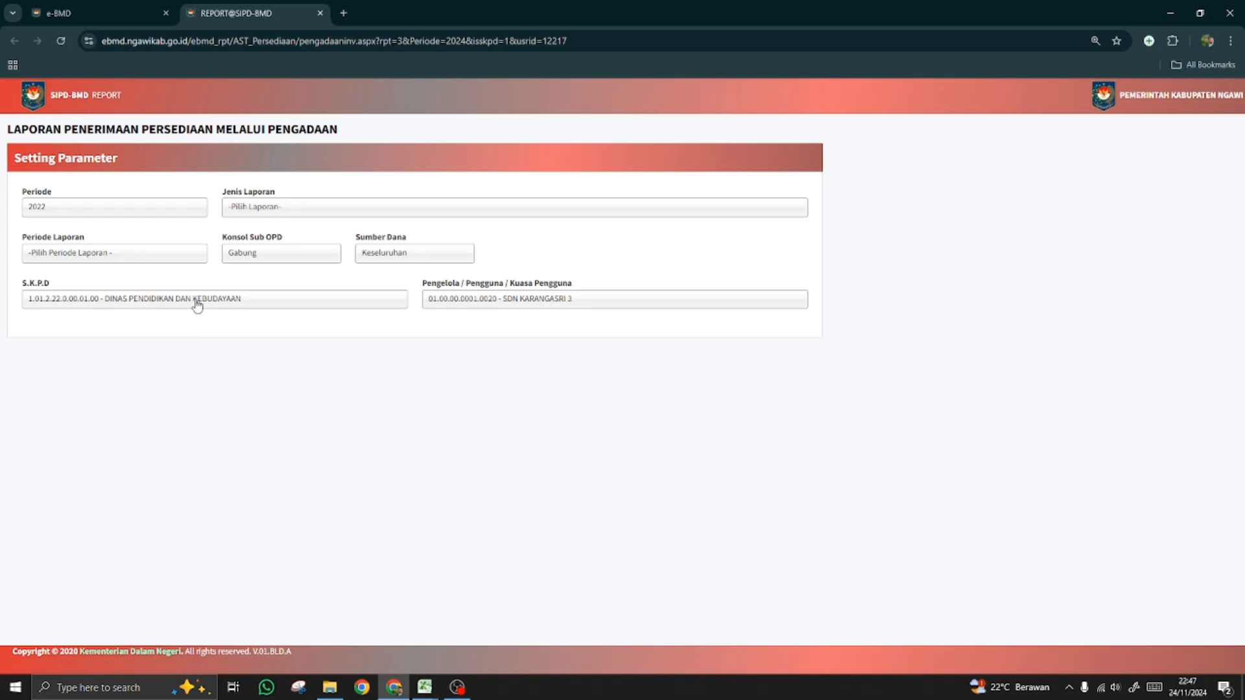
click(320, 13)
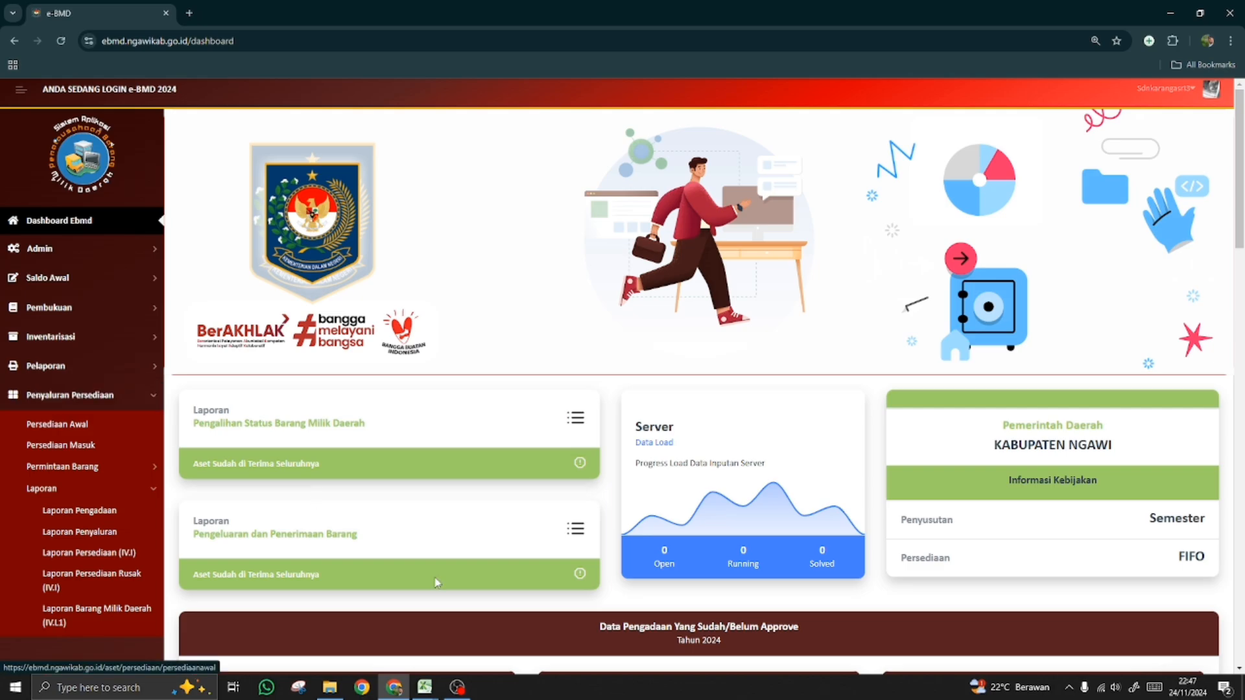
- Switch to the SDN Karangasri 3 procurement report in Excel and examine its funding source, acquisition dates and total acquisition value
mouse_move(427, 693)
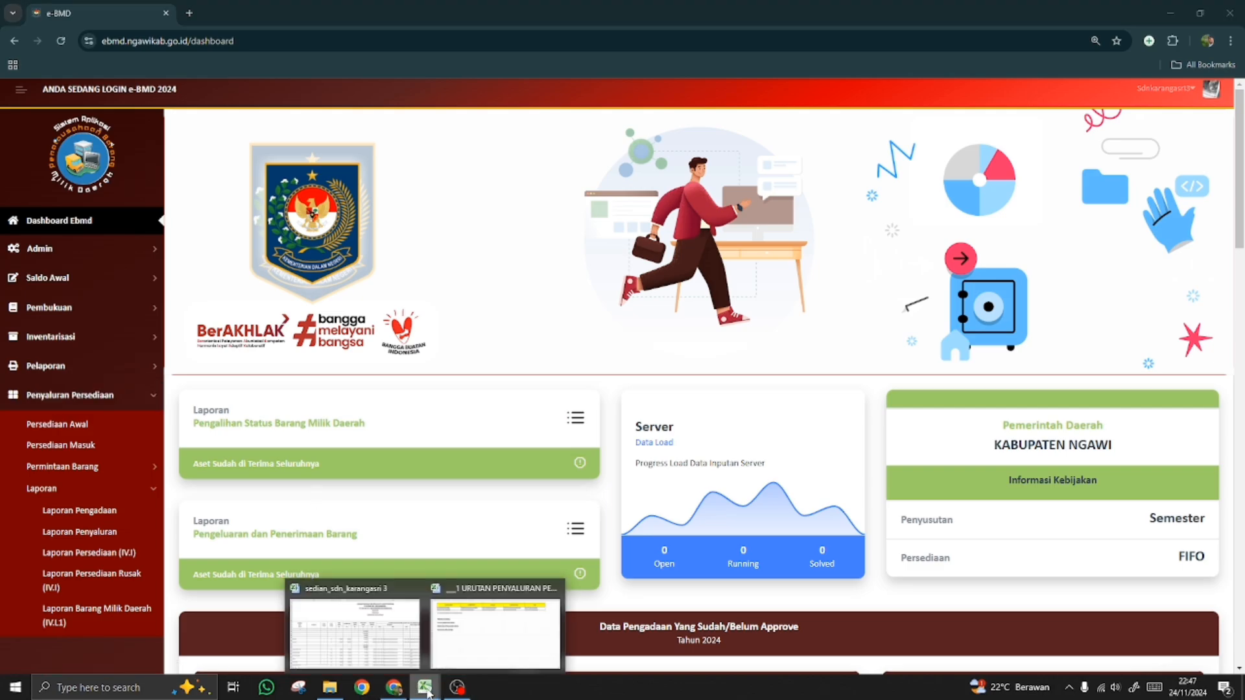
click(378, 637)
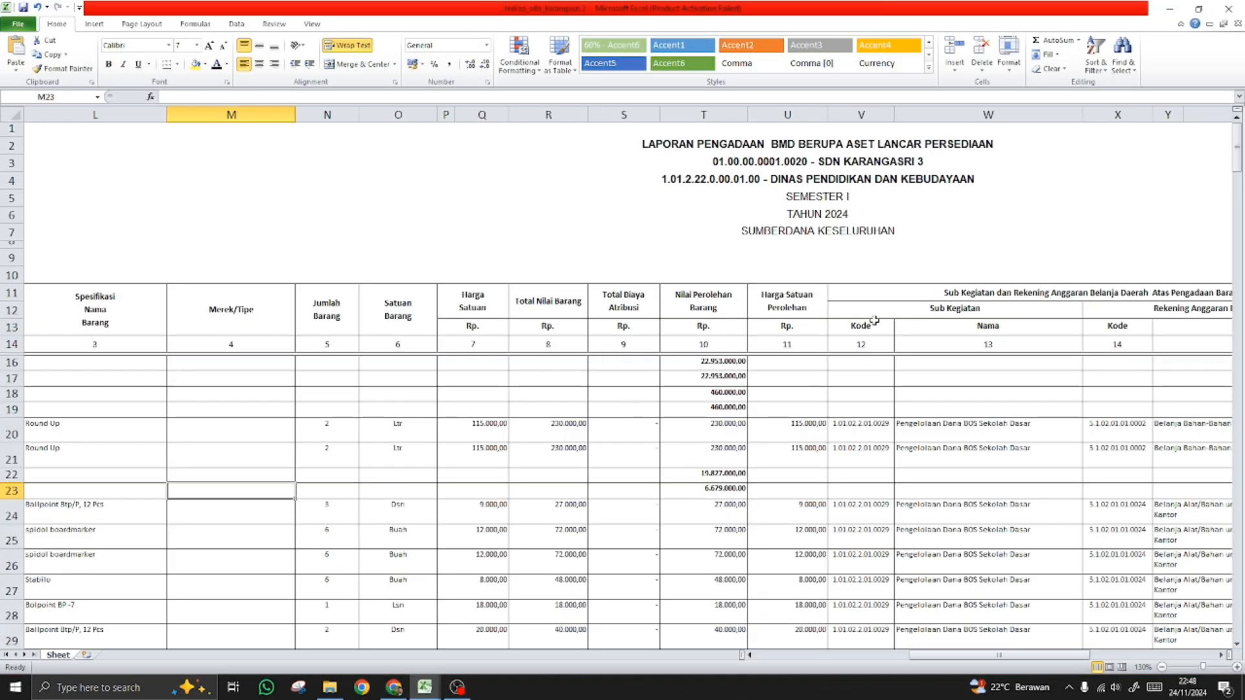
scroll(538, 496, down, 2)
scroll(538, 497, up, 2)
click(731, 229)
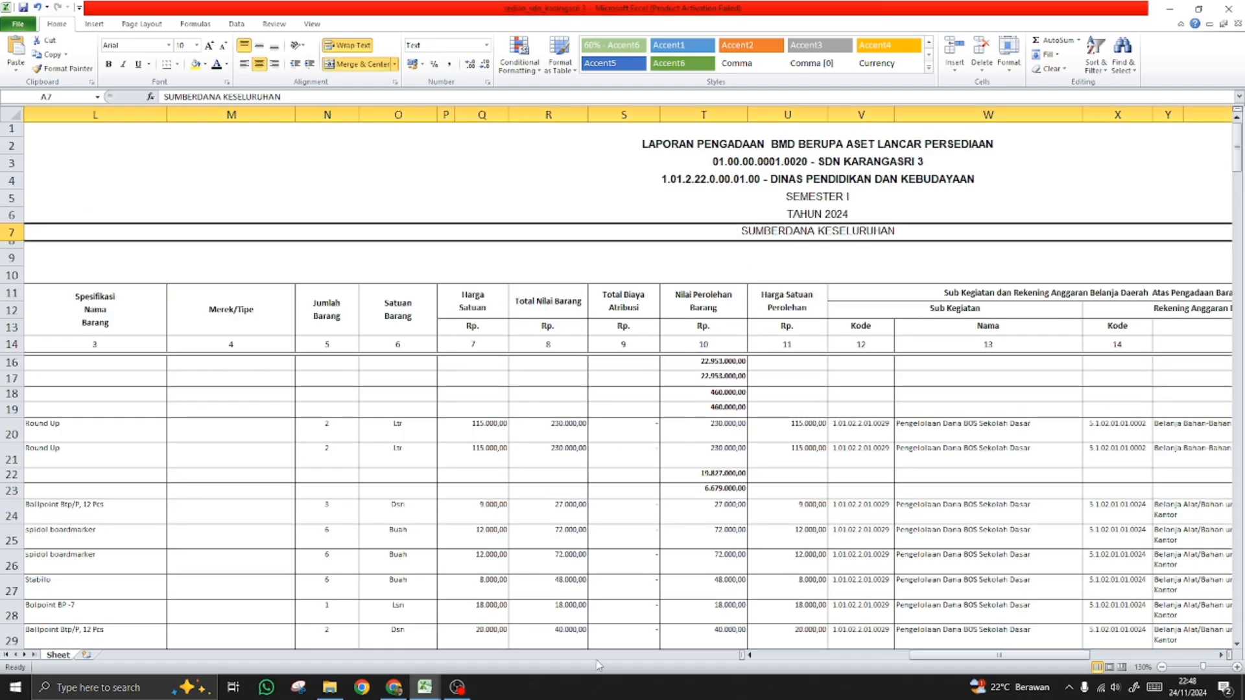
drag(934, 657, 964, 662)
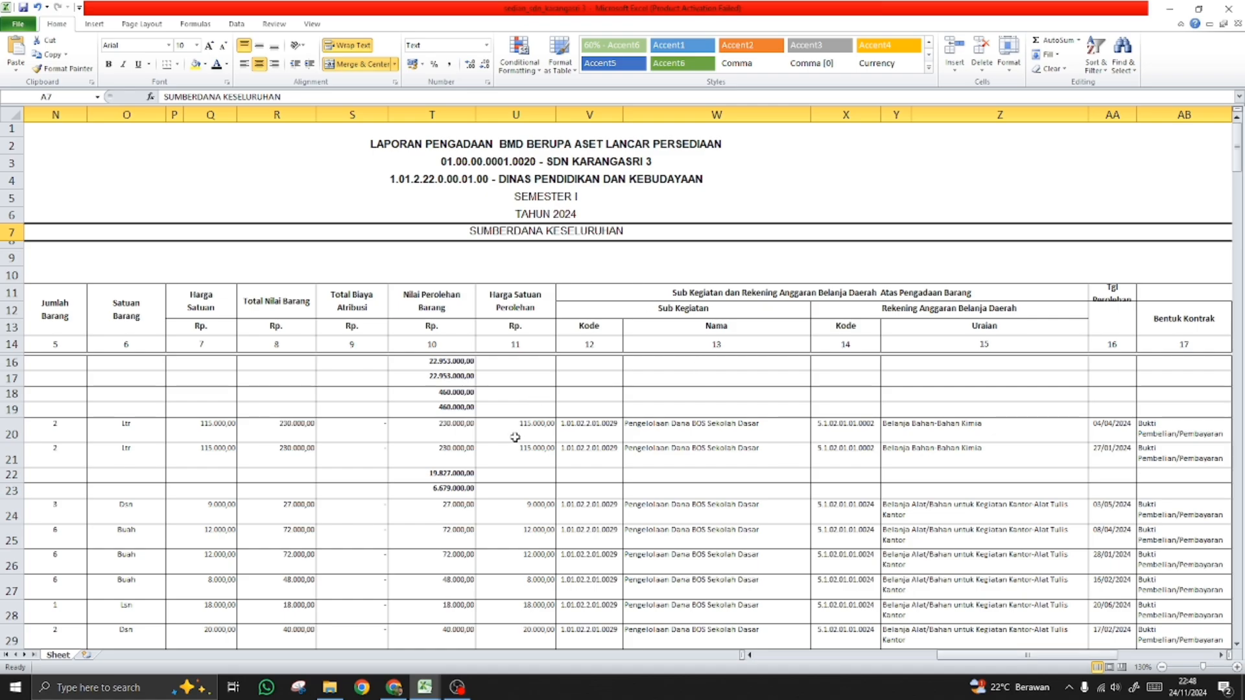
scroll(515, 438, down, 3)
scroll(515, 438, up, 3)
ctrl+scroll(510, 419, up, 1)
click(410, 376)
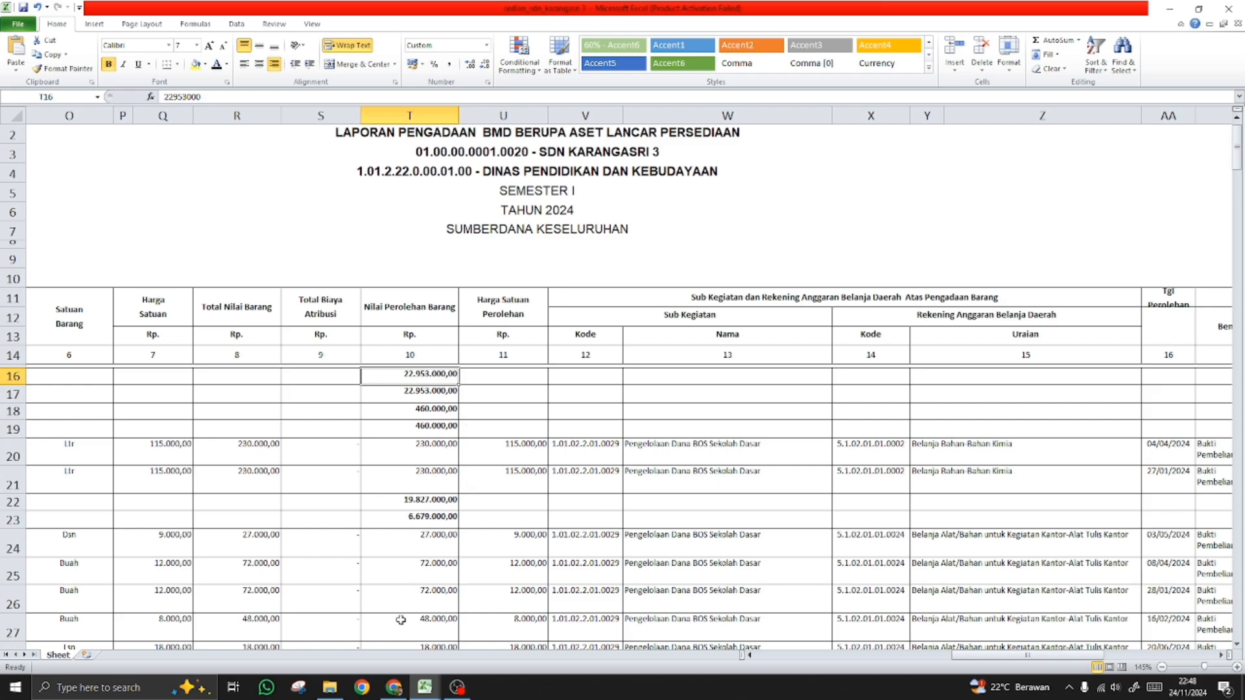
- Return to e-BMD in Chrome and open Entri Permintaan Barang under Penyaluran Persediaan in a new browser tab
click(393, 691)
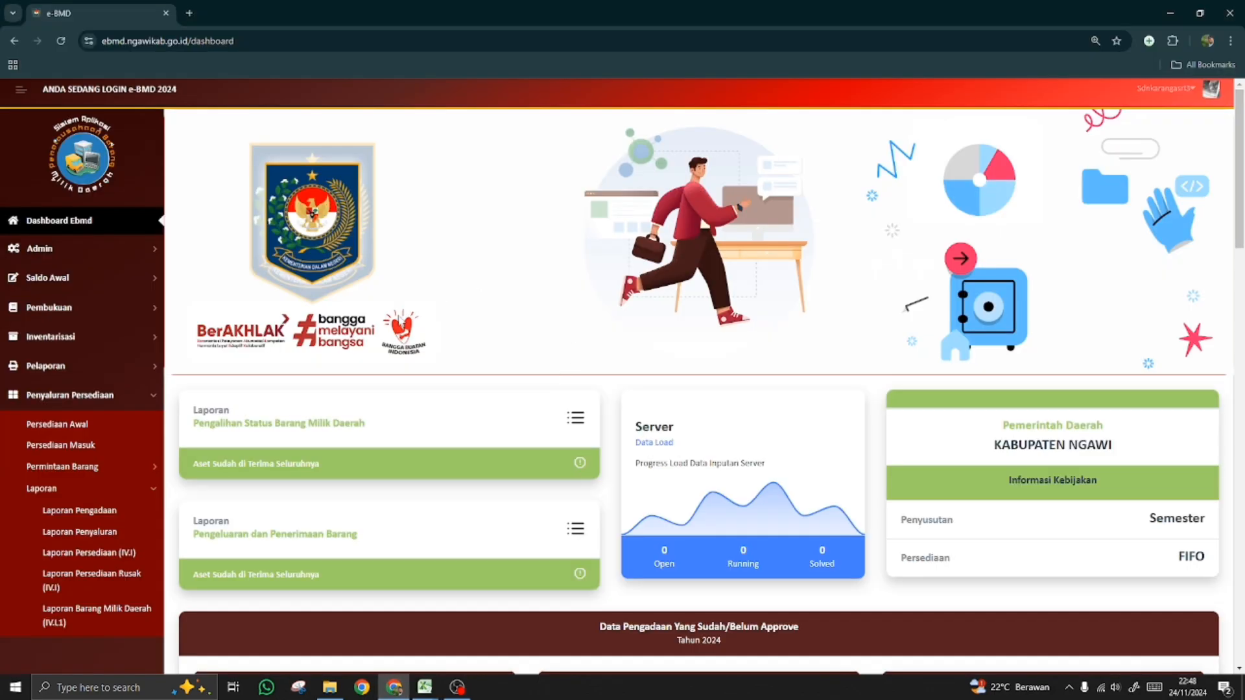
scroll(472, 451, down, 2)
scroll(472, 451, up, 2)
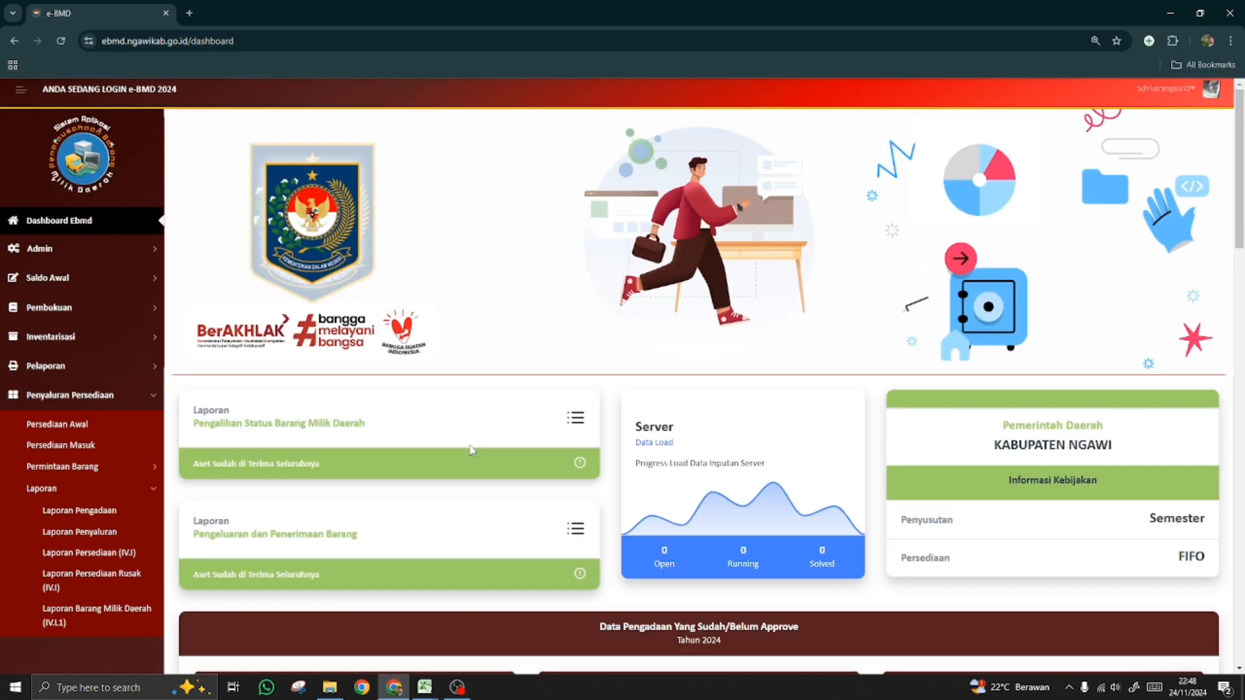
scroll(472, 451, down, 2)
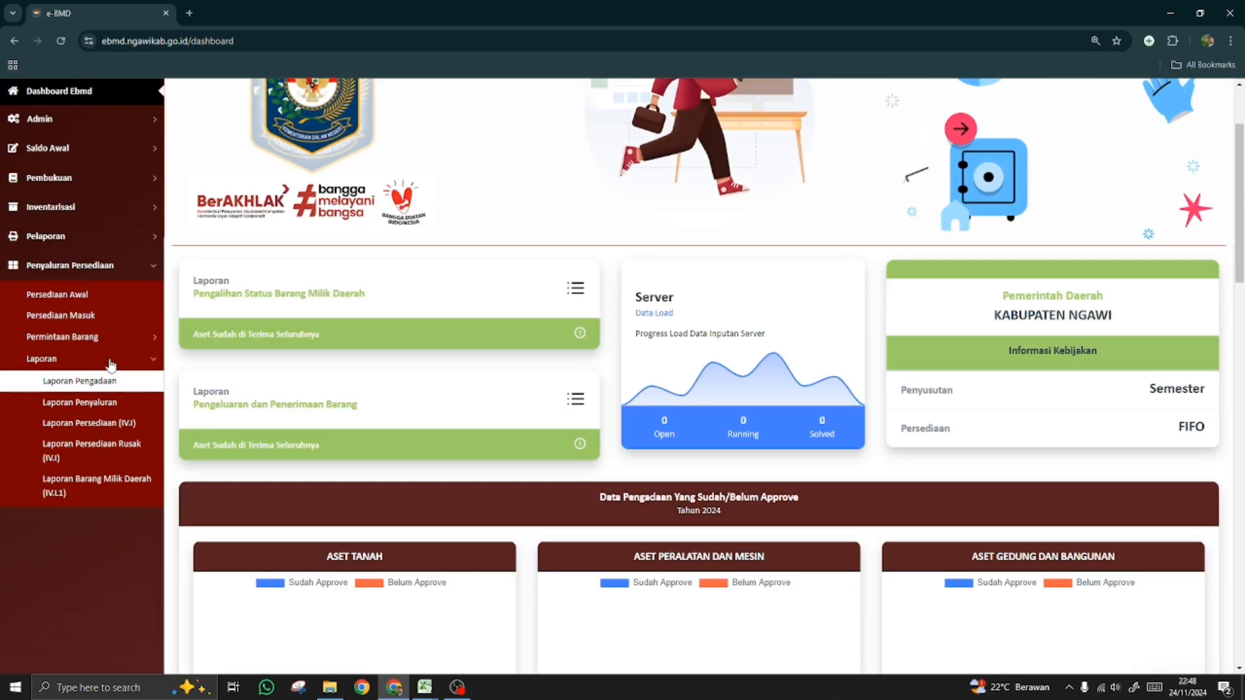
click(119, 275)
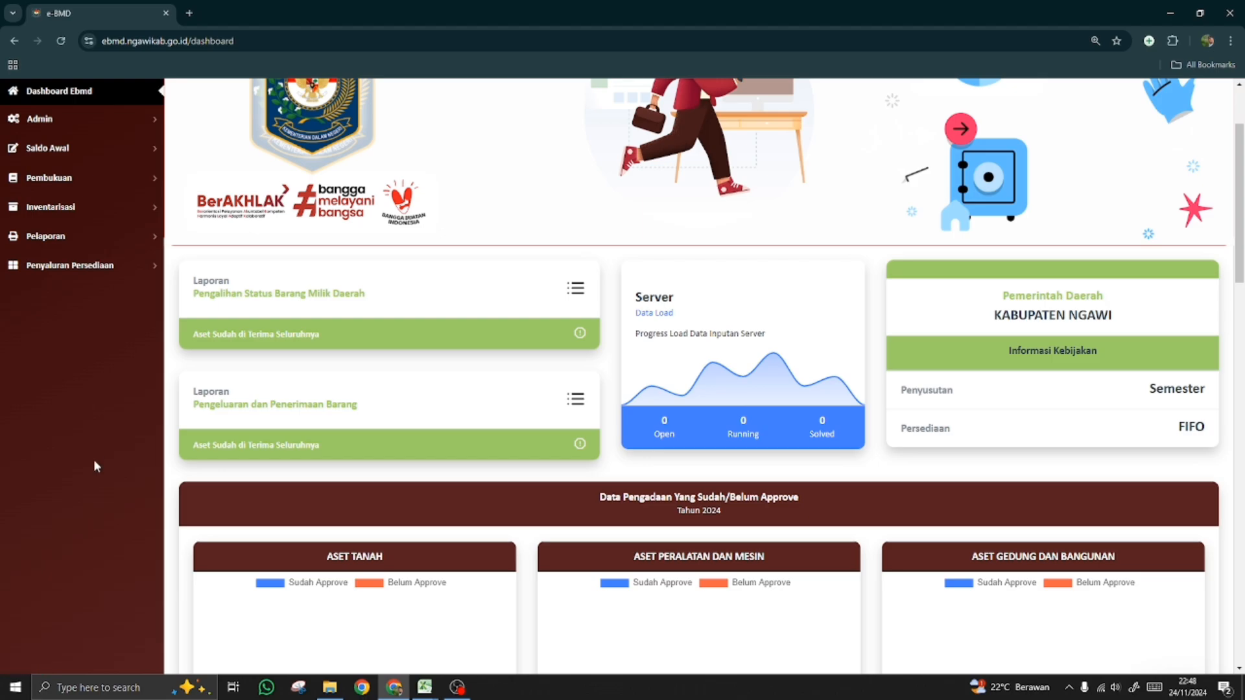
scroll(94, 459, up, 2)
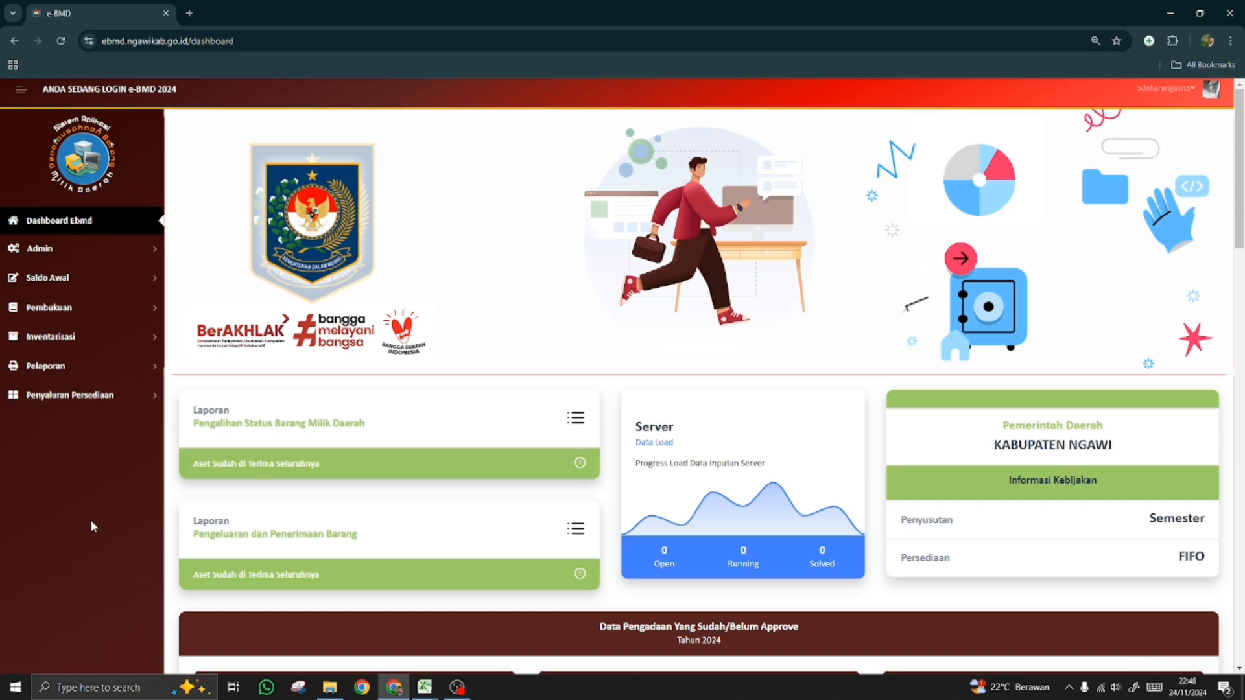
click(77, 406)
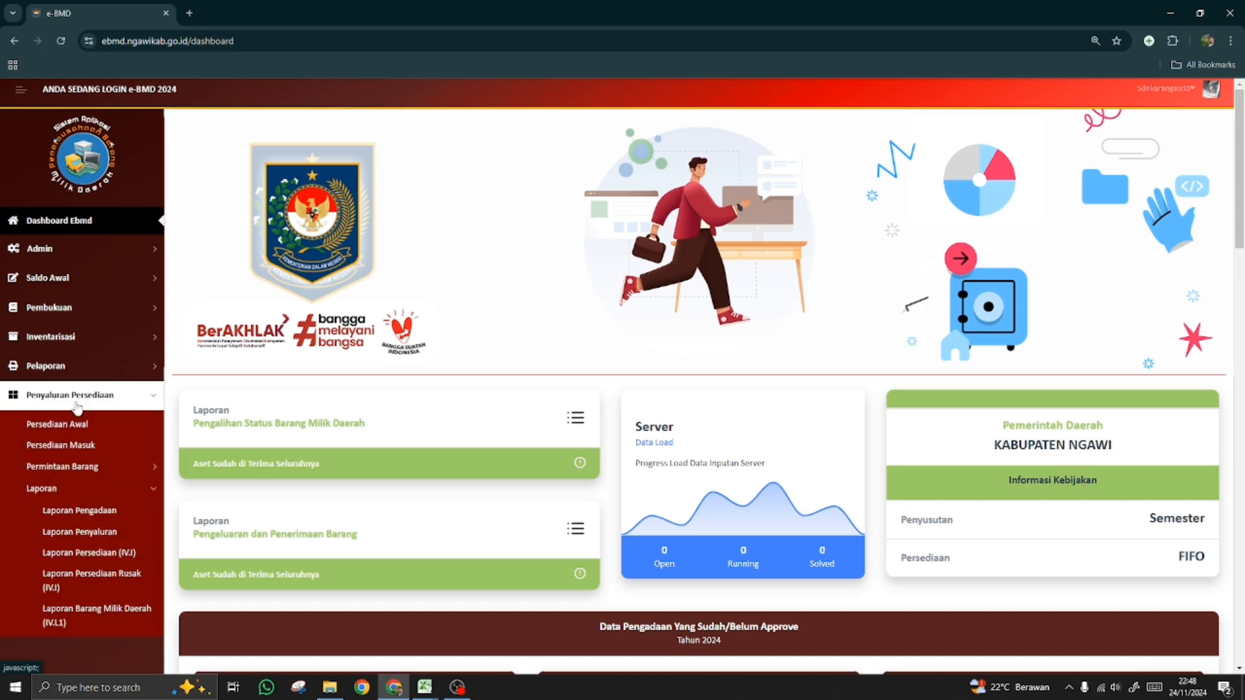
click(75, 469)
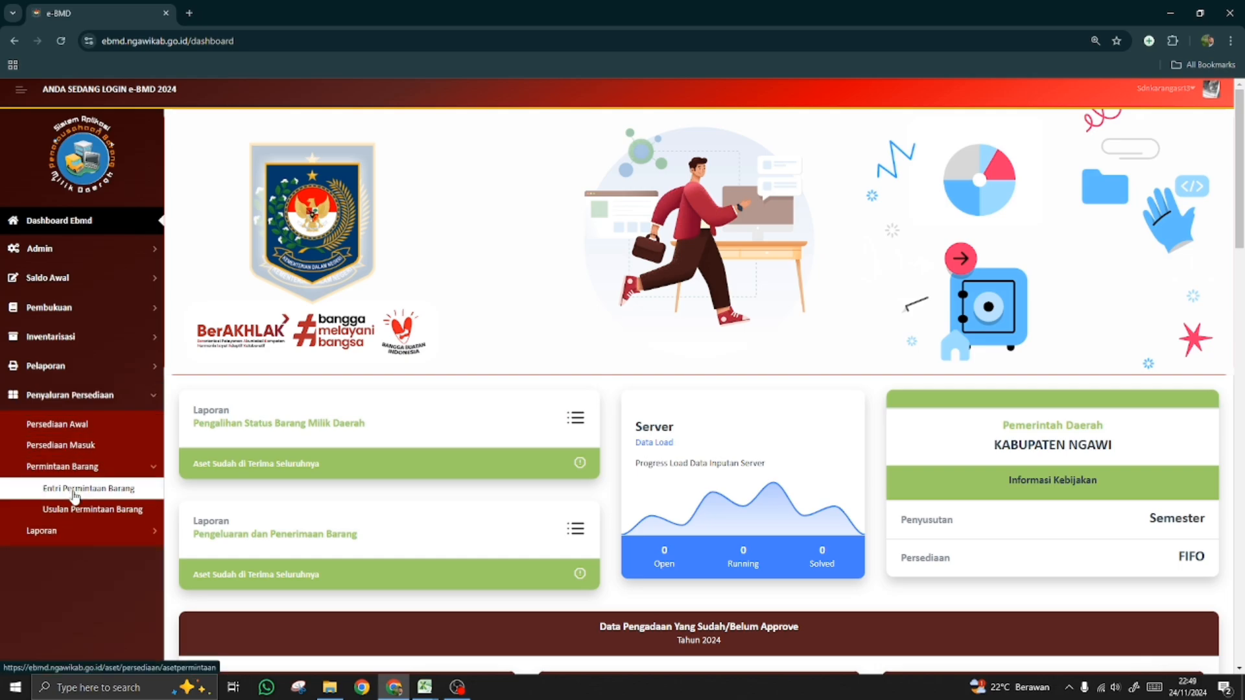
right_click(75, 495)
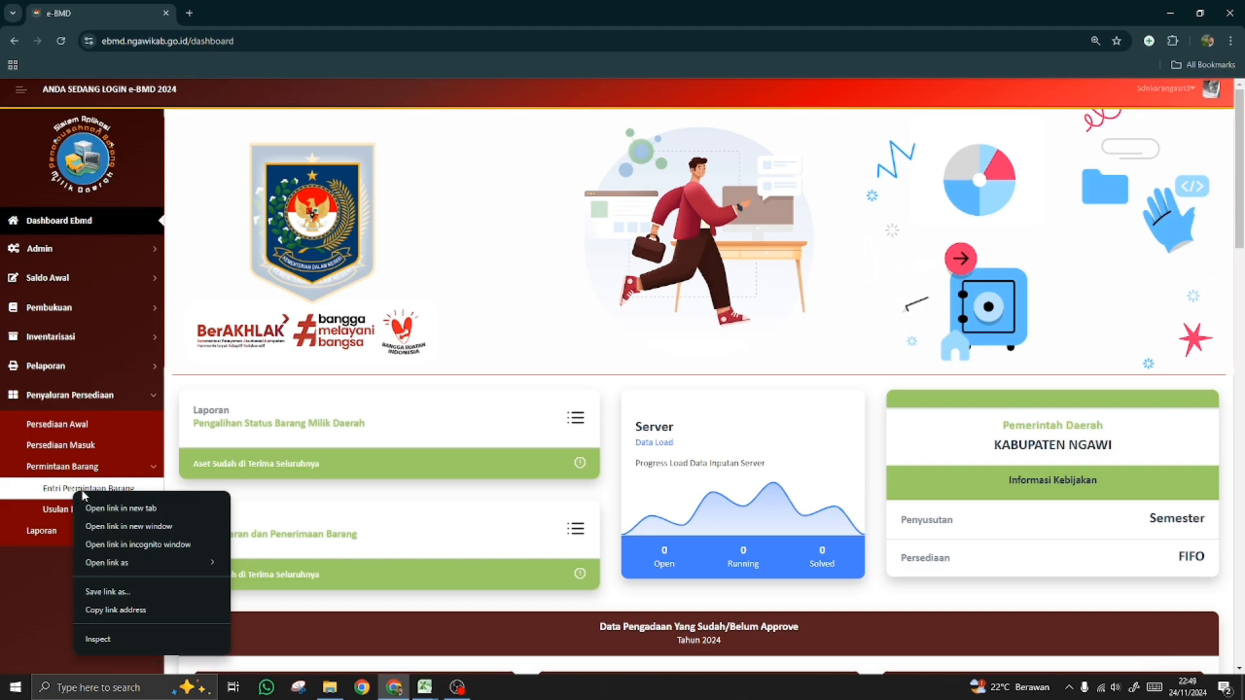
click(92, 509)
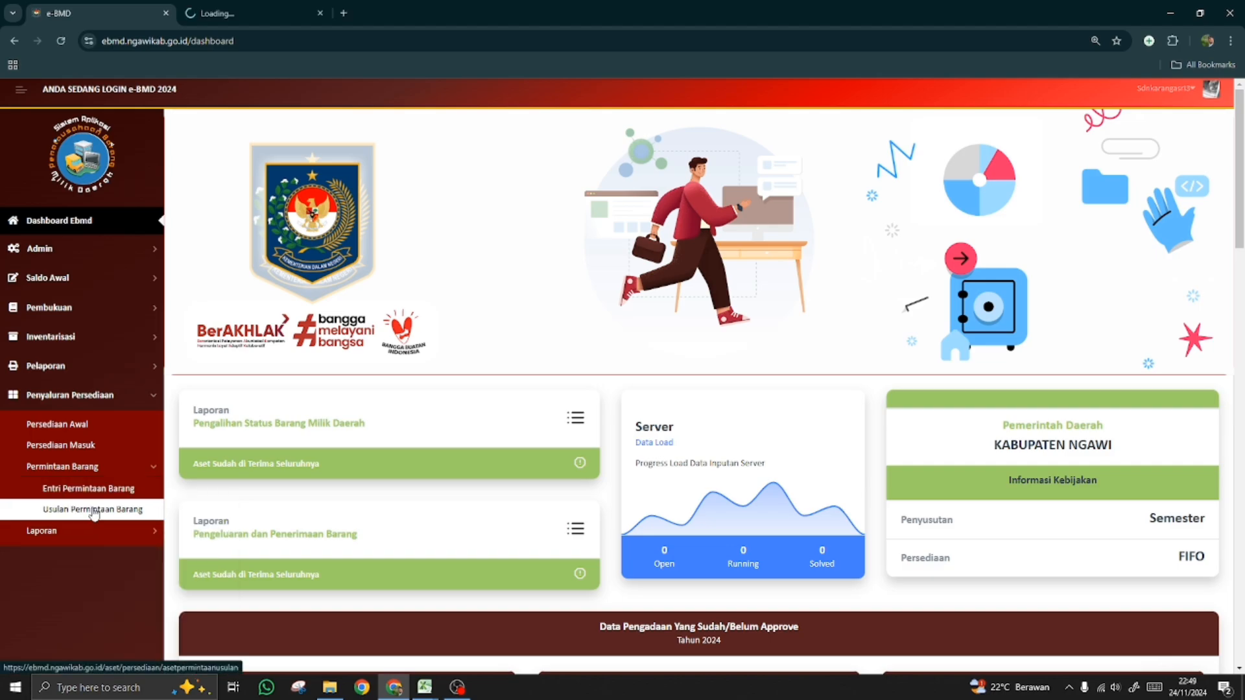
click(255, 14)
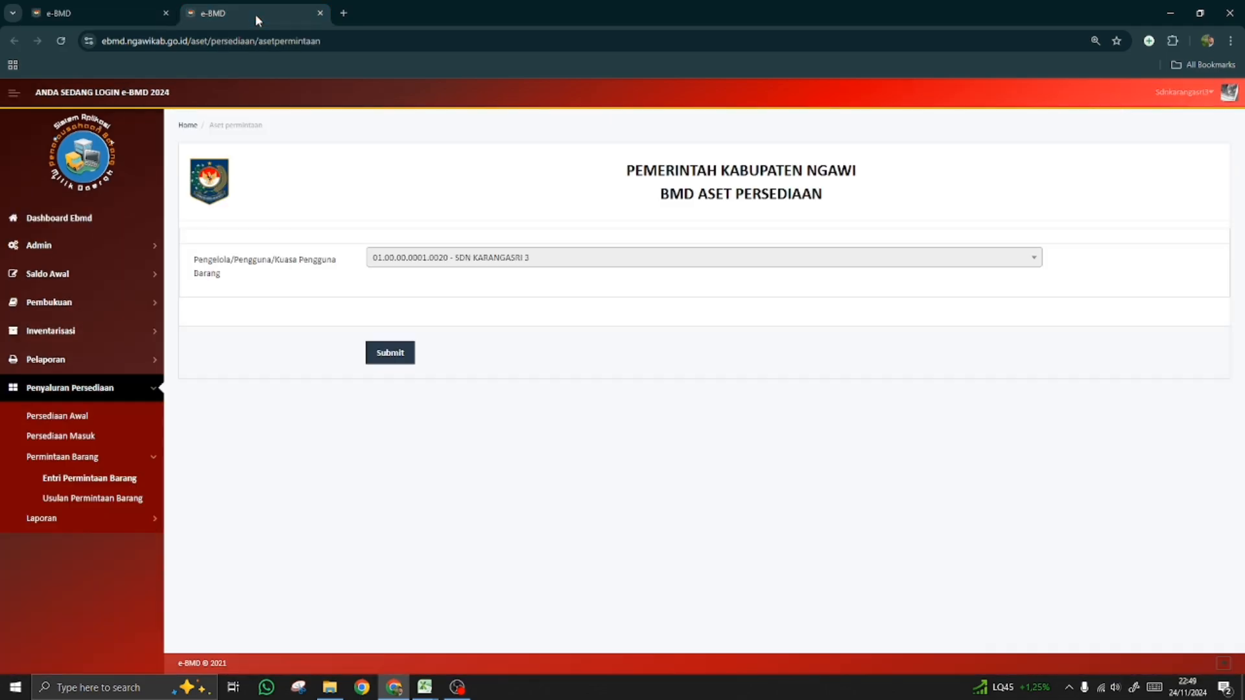
- Open the Permintaan Barang list for SDN KARANGASRI 3, and switch to the procurement report in Excel
click(393, 356)
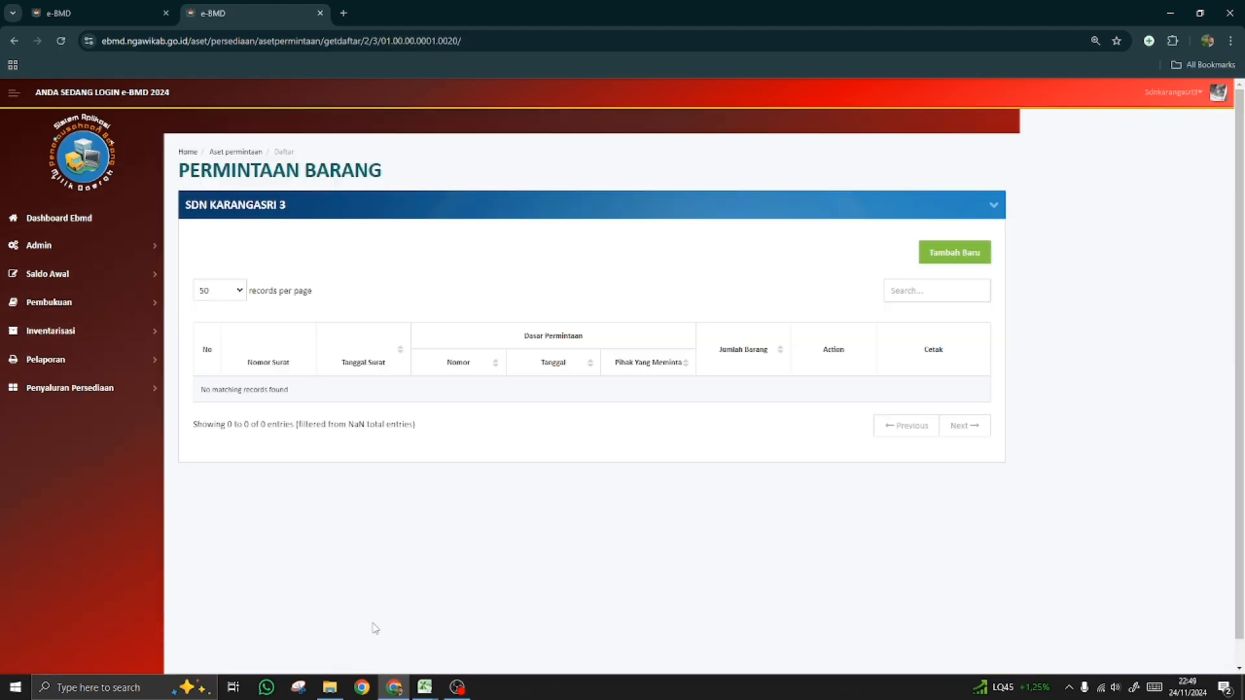
click(425, 689)
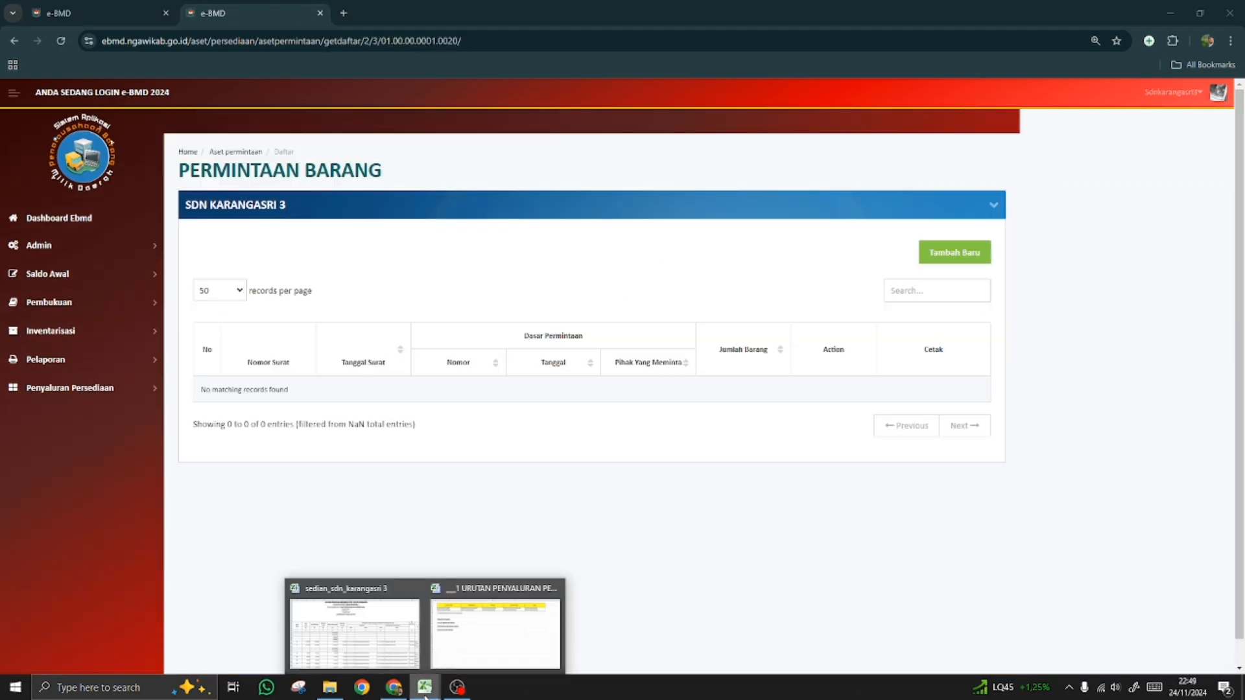
click(376, 638)
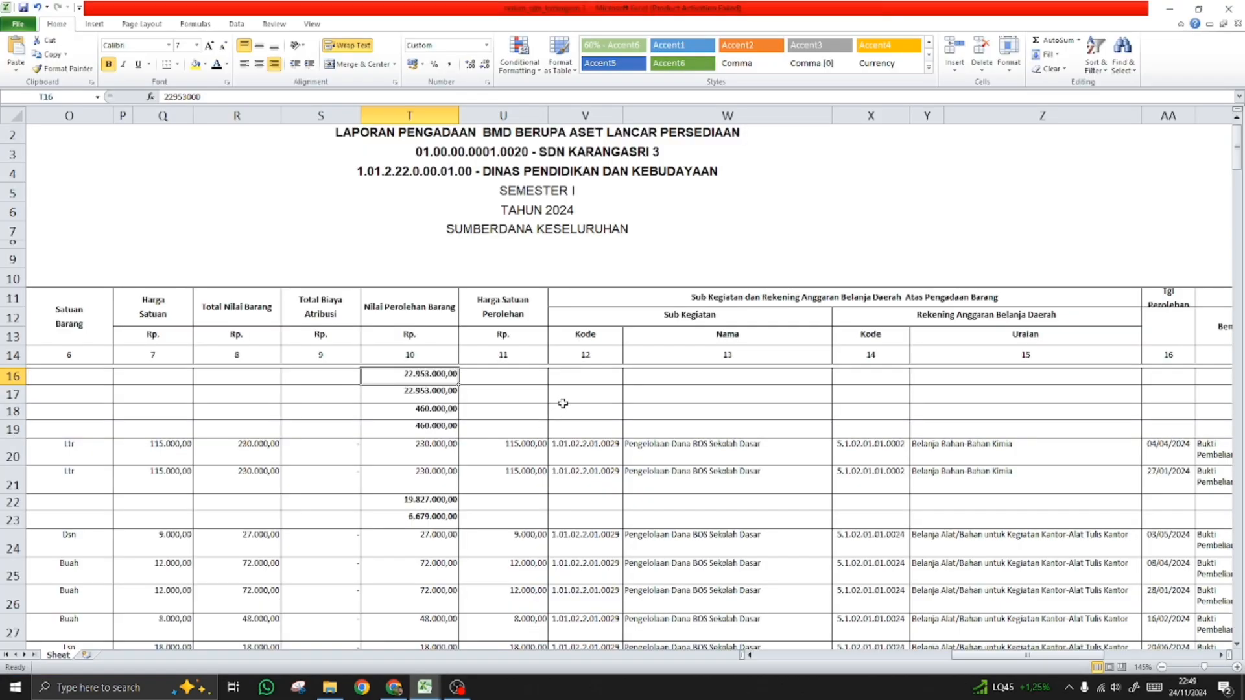
- Add filters to row 16 of the procurement report, directly below the table's column headings
click(542, 454)
scroll(560, 549, down, 3)
scroll(571, 537, up, 2)
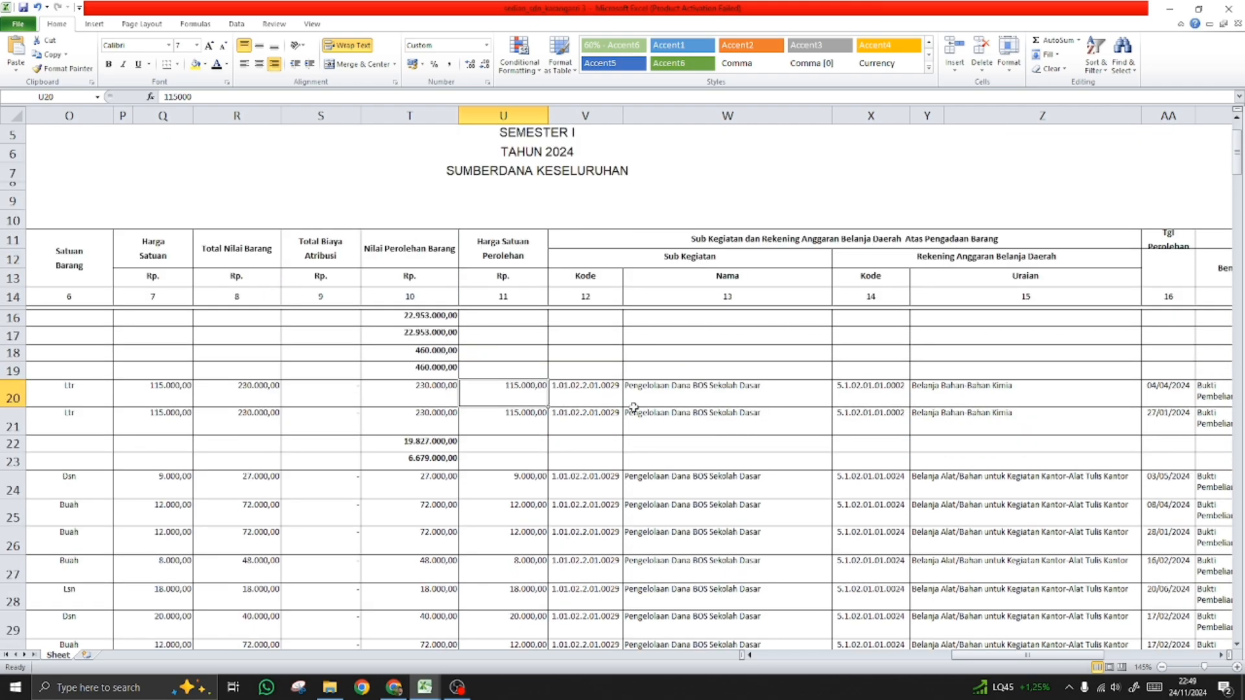
click(660, 353)
key(Left)
key(Left)
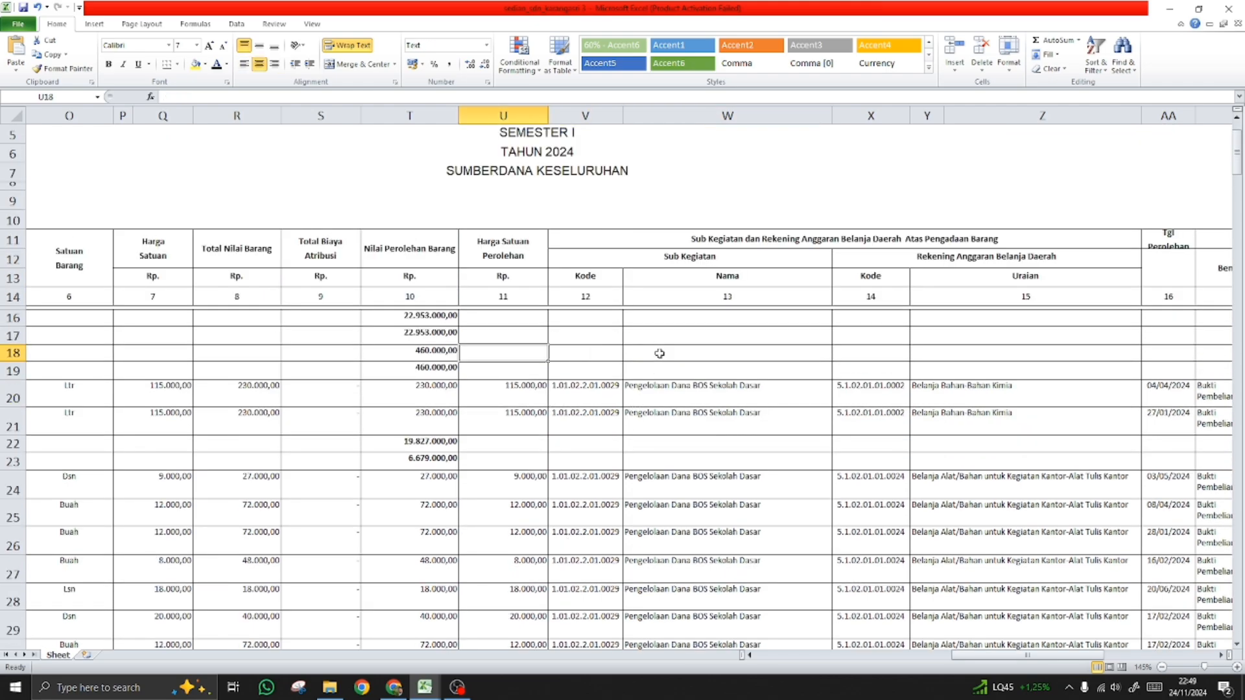
key(Home)
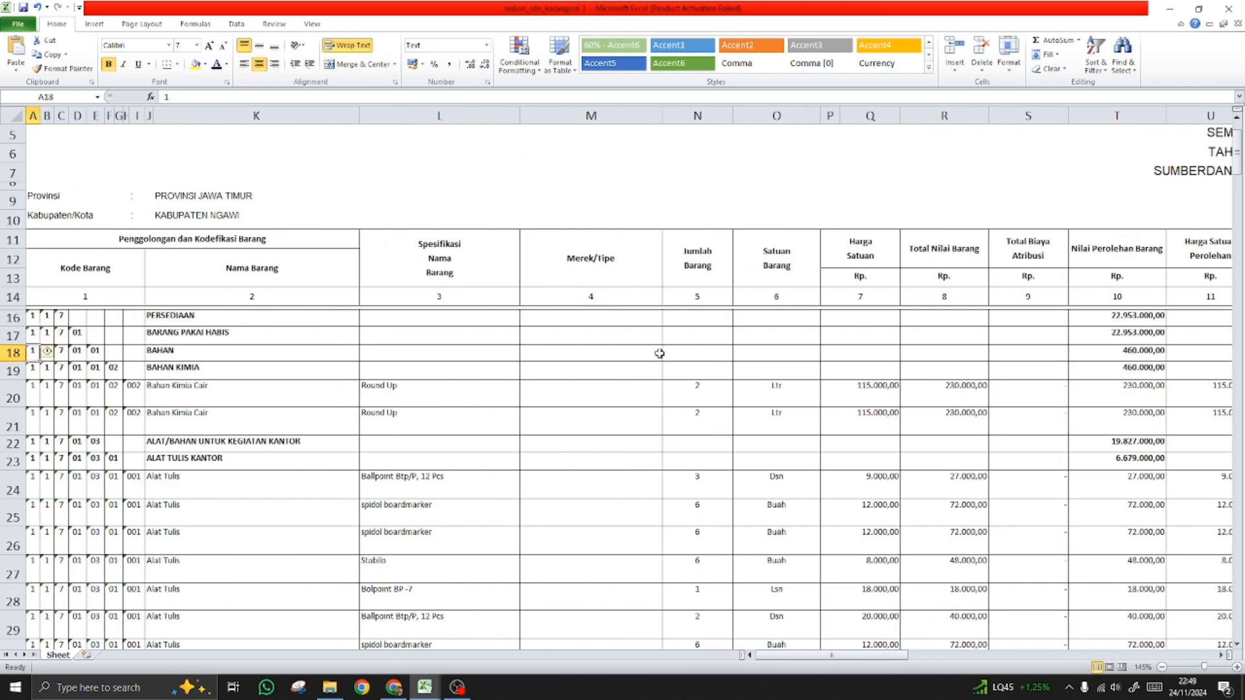
click(6, 318)
key(ctrl+shift+l)
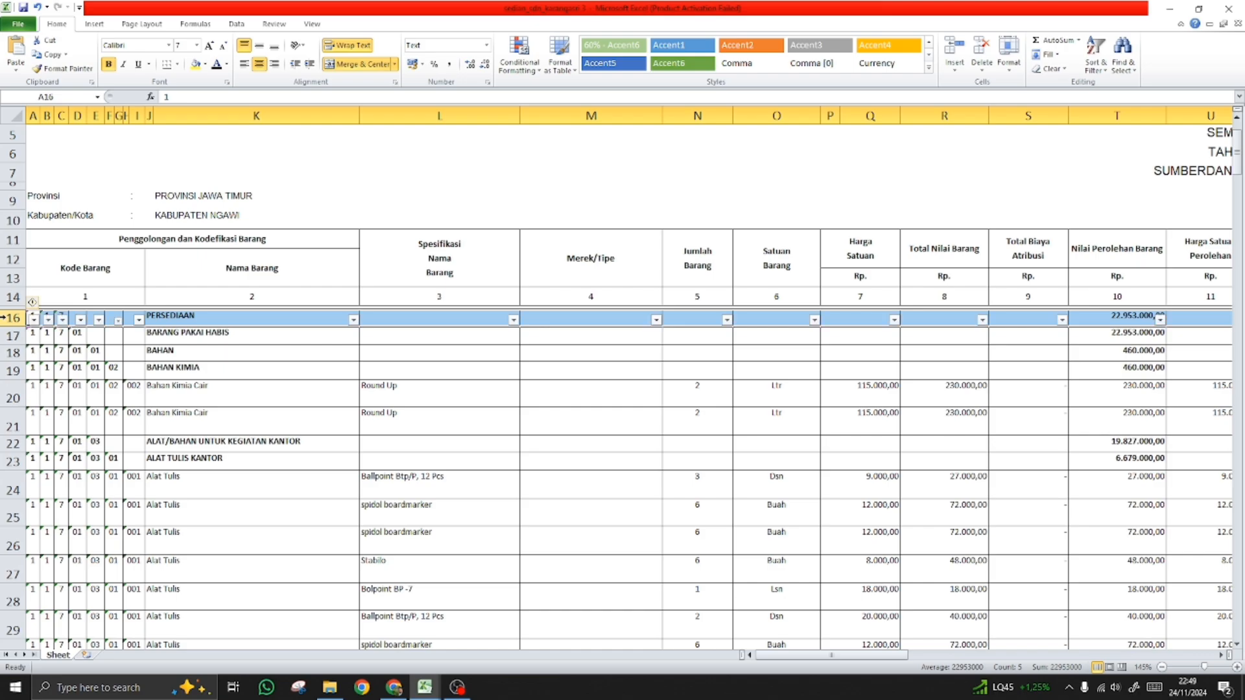
- Filter the acquisition date column of the report to show only the January 2024 entries
key(Right)
key(Right)
key(Right)
key(Right)
key(Right)
key(Right)
key(Right)
key(Right)
key(Right)
key(Right)
key(Right)
key(Right)
key(Right)
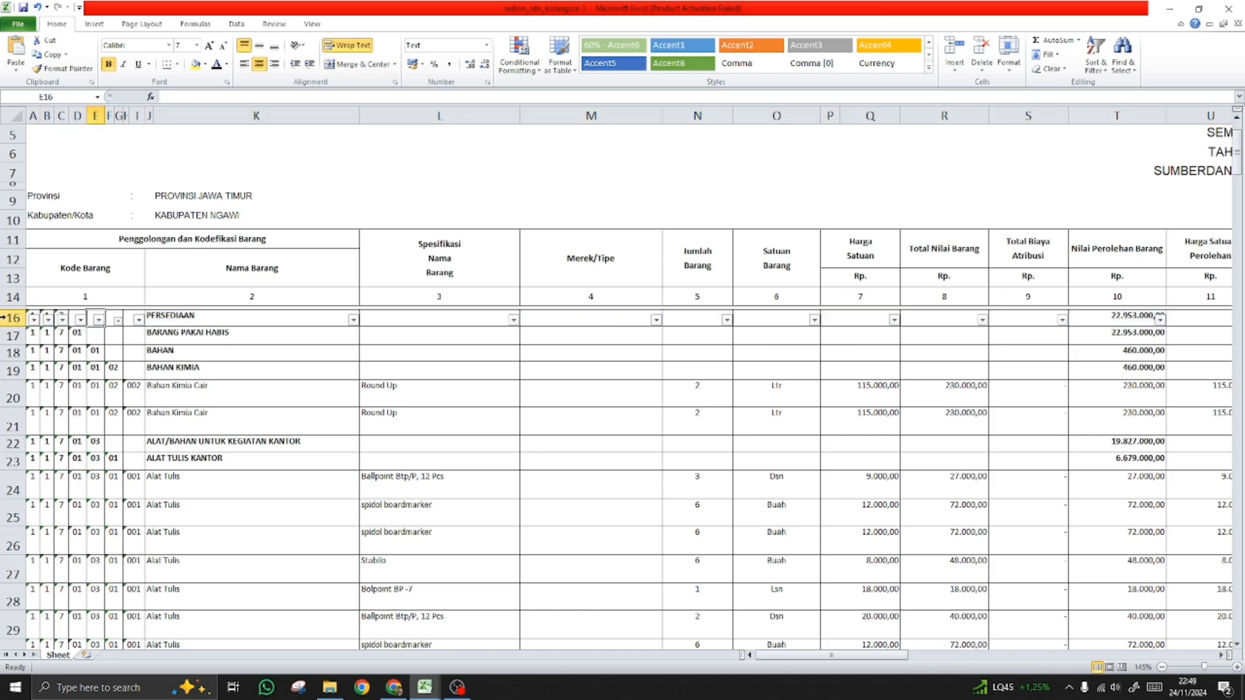
key(Right)
key(Right)
key(Right)
key(Right)
key(Right)
key(Right)
key(Right)
key(Right)
key(Right)
key(Right)
key(Right)
key(Right)
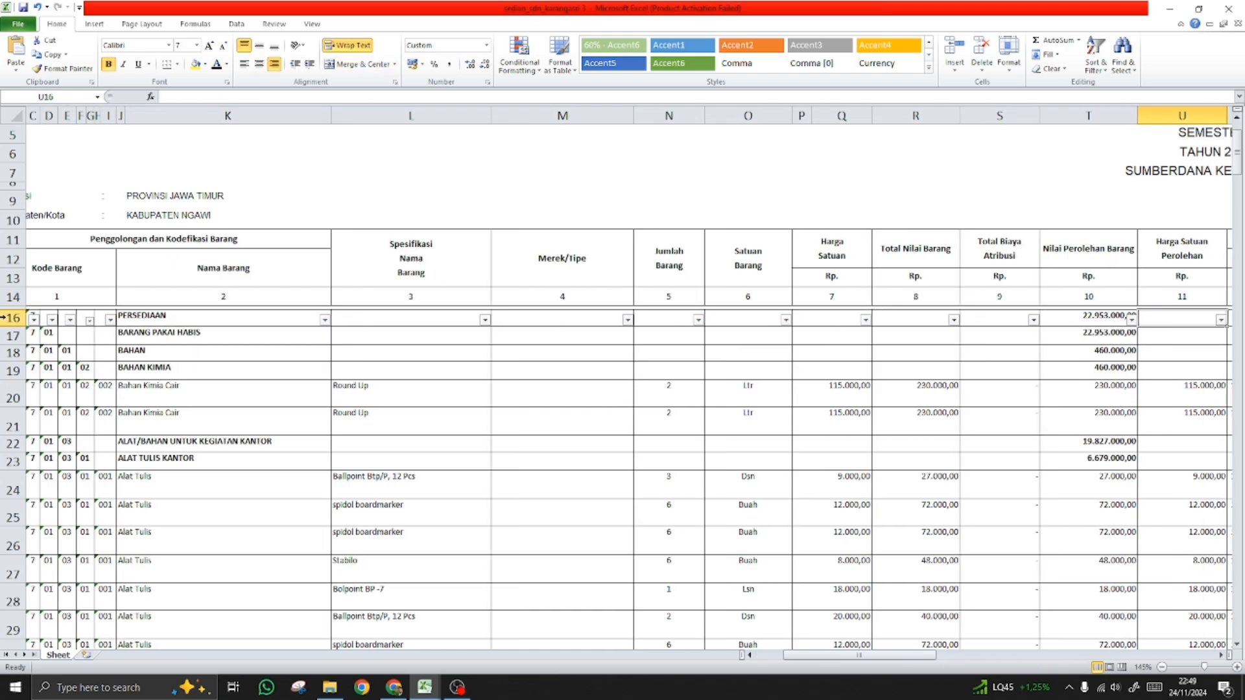
key(Right)
key(Right)
key(Right)
key(Right)
key(Right)
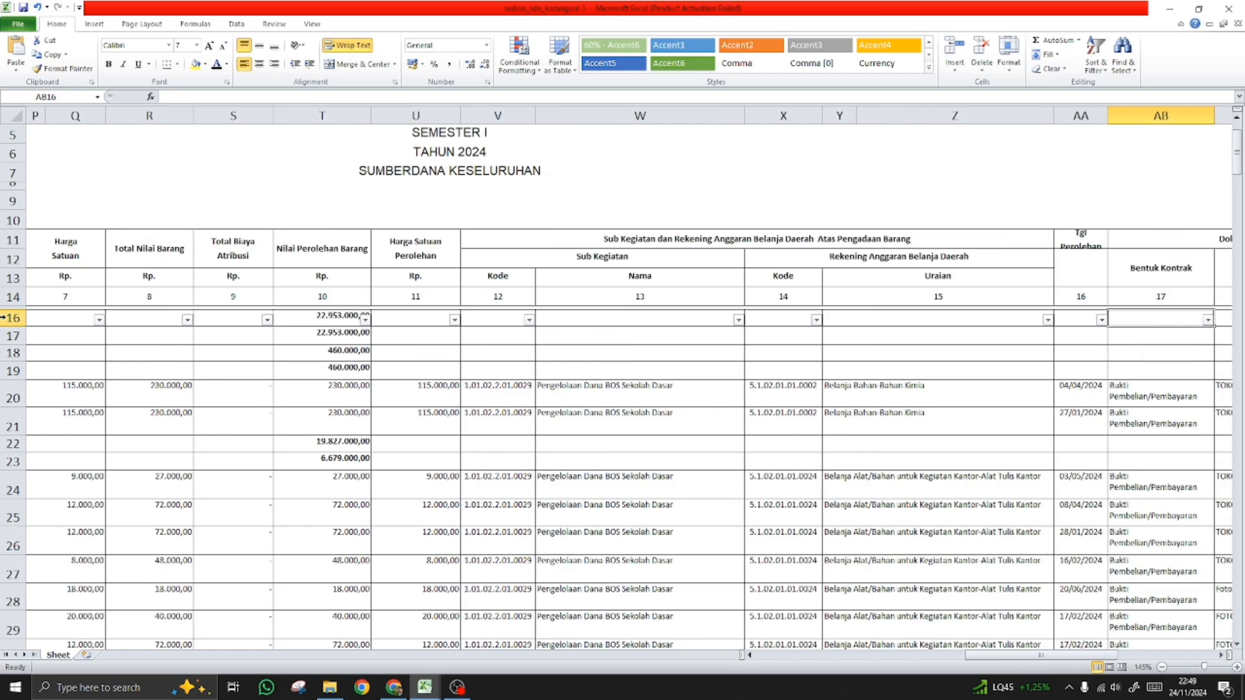
key(Left)
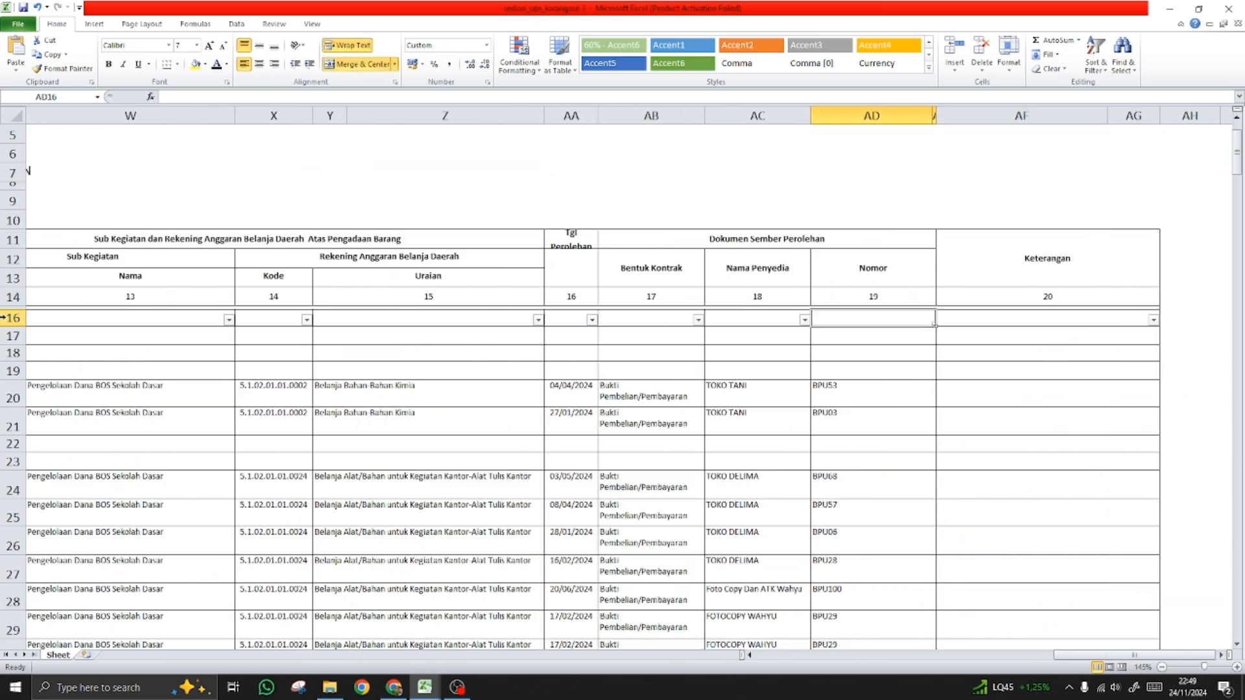
key(Left)
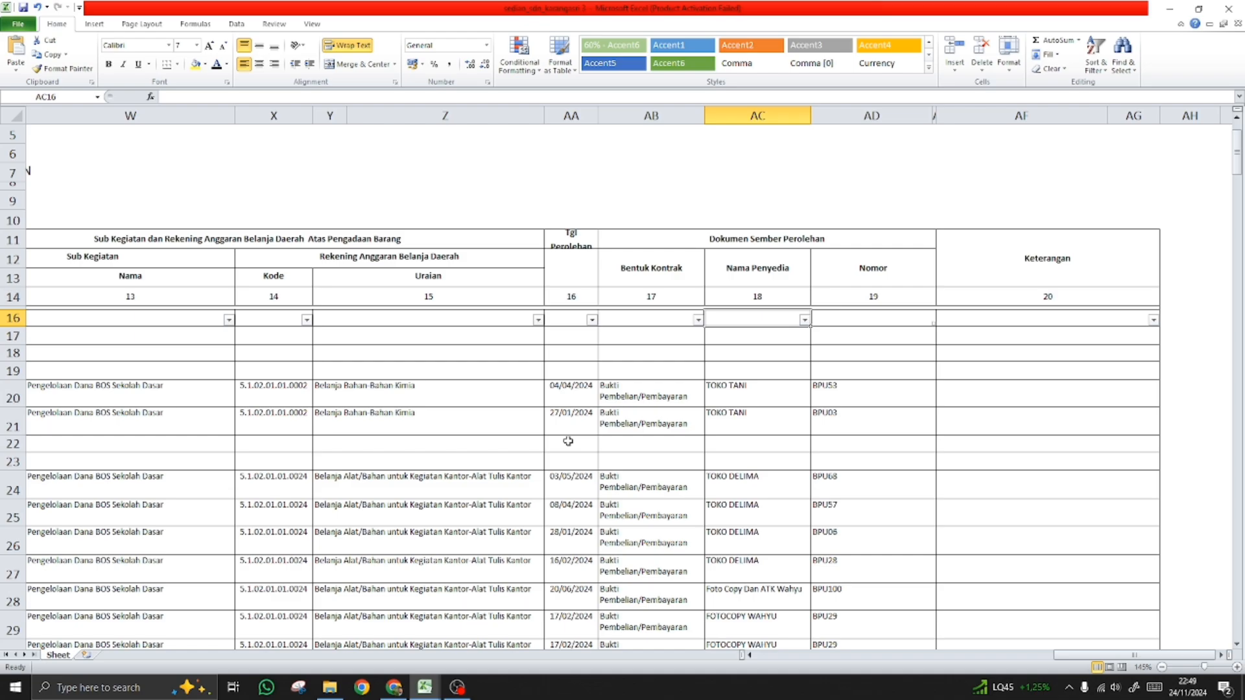
click(593, 320)
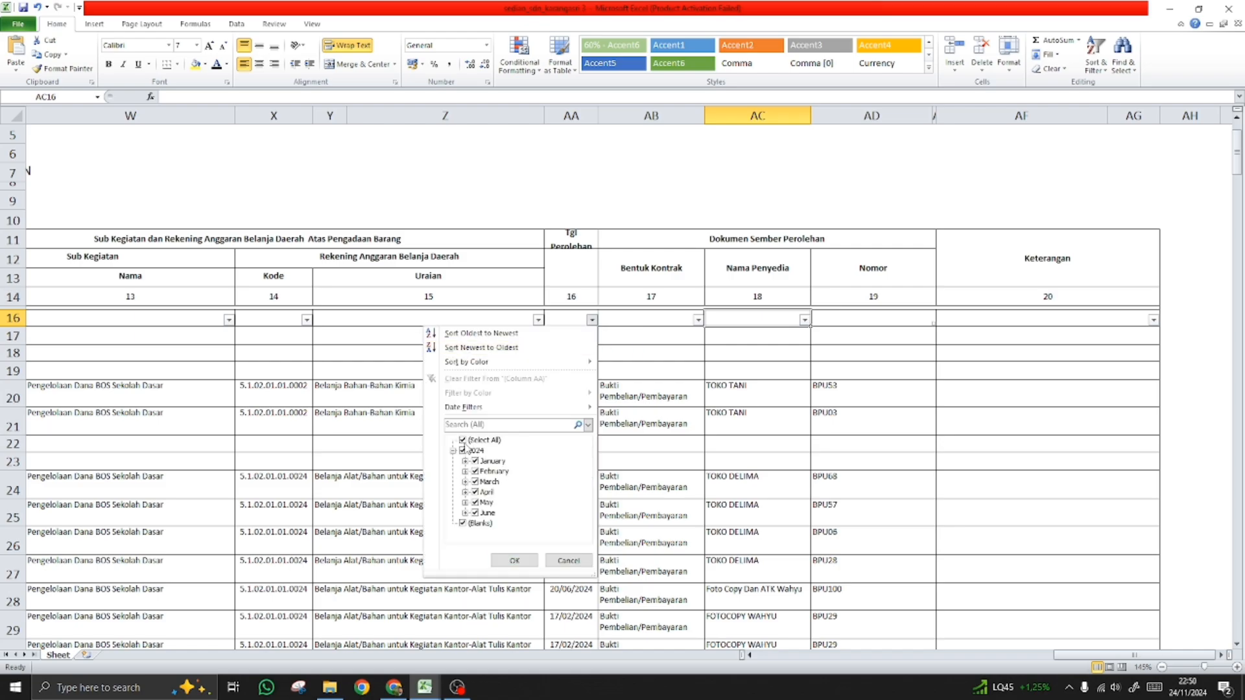
click(463, 441)
click(463, 440)
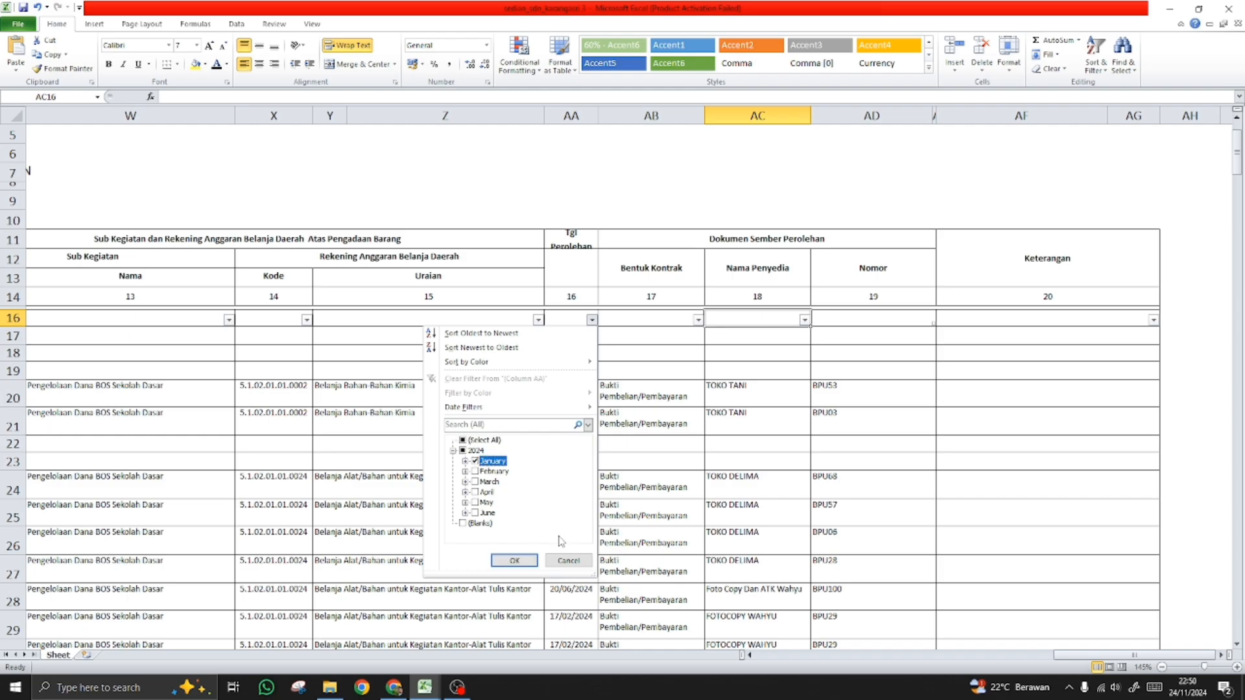
click(523, 561)
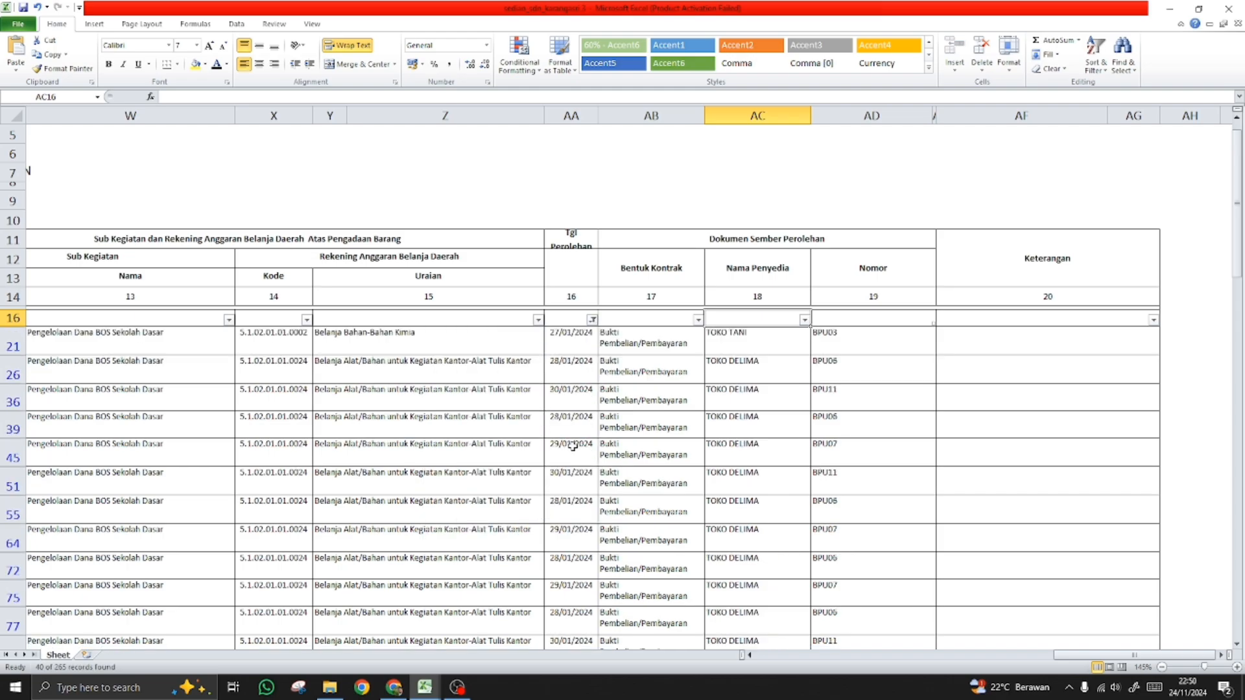
- Examine the item codes, names and specifications of the goods acquired in January
click(573, 446)
key(Up)
key(Up)
key(Up)
key(Up)
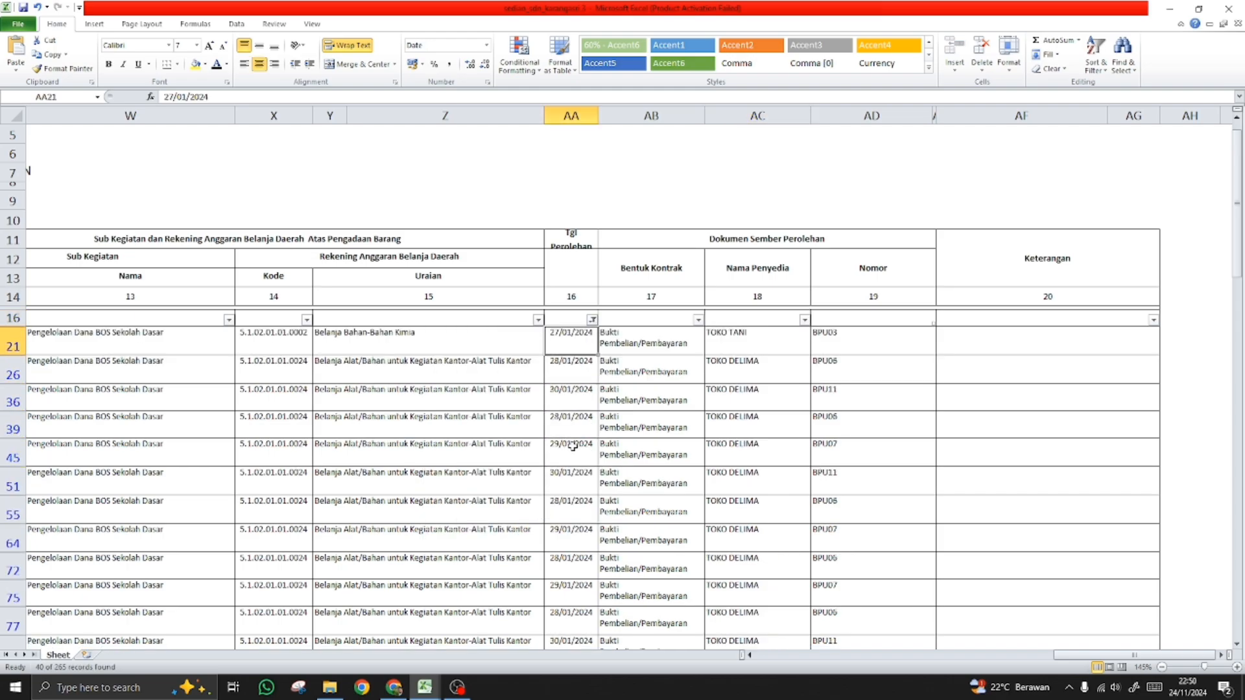
key(Left)
key(Left)
key(Left)
key(Left)
key(Left)
key(Left)
key(Left)
key(Left)
key(Left)
key(Left)
key(Left)
key(Left)
key(Left)
key(Left)
key(Left)
key(Left)
key(Left)
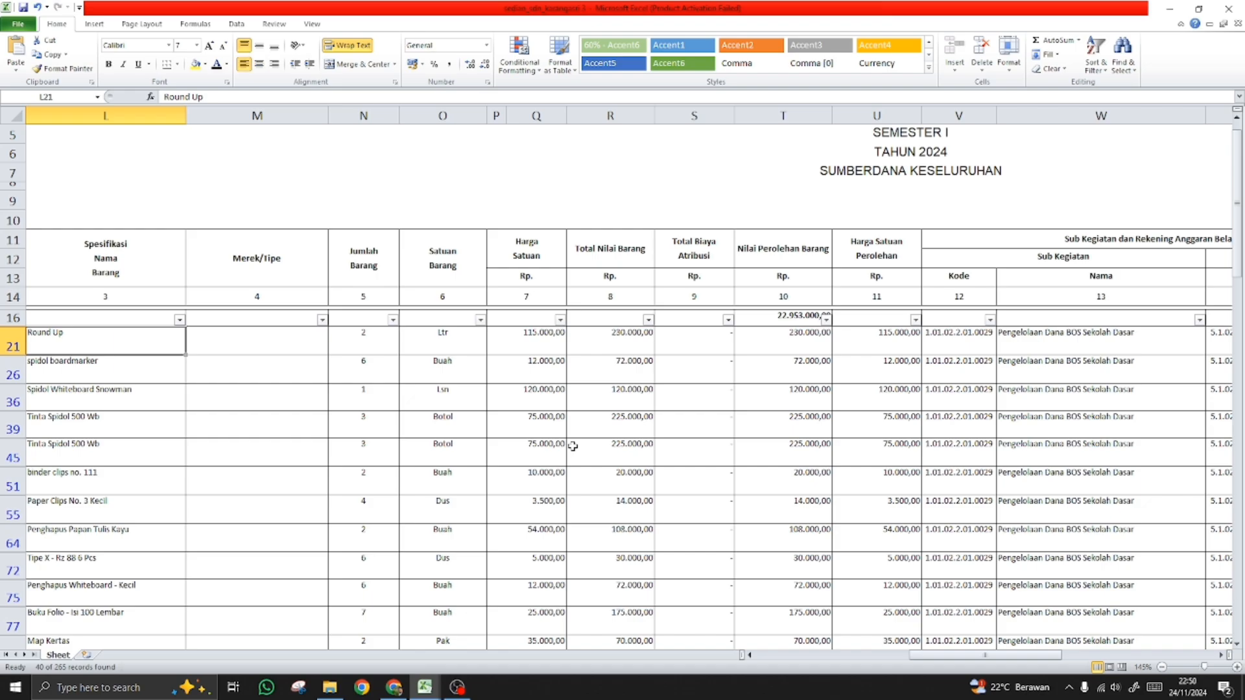
key(Left)
key(Left)
key(Left)
key(Left)
key(Left)
key(Left)
key(Right)
key(Right)
key(Right)
key(Right)
key(Right)
key(Right)
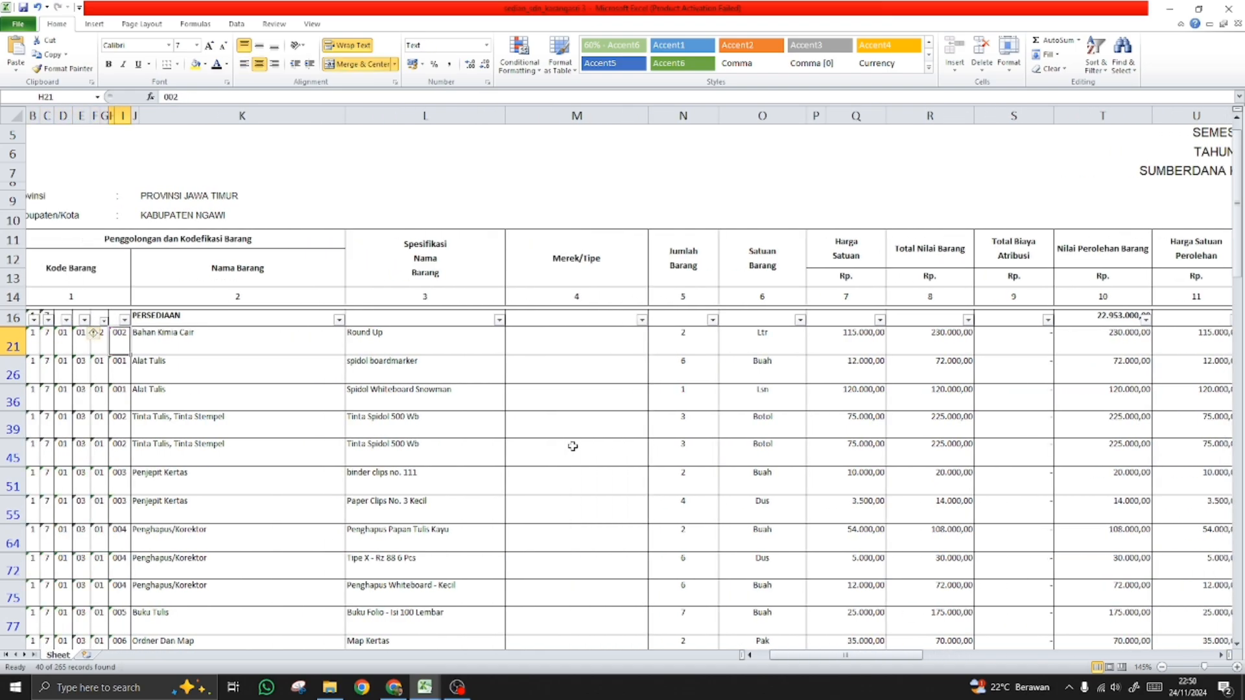
scroll(314, 517, down, 6)
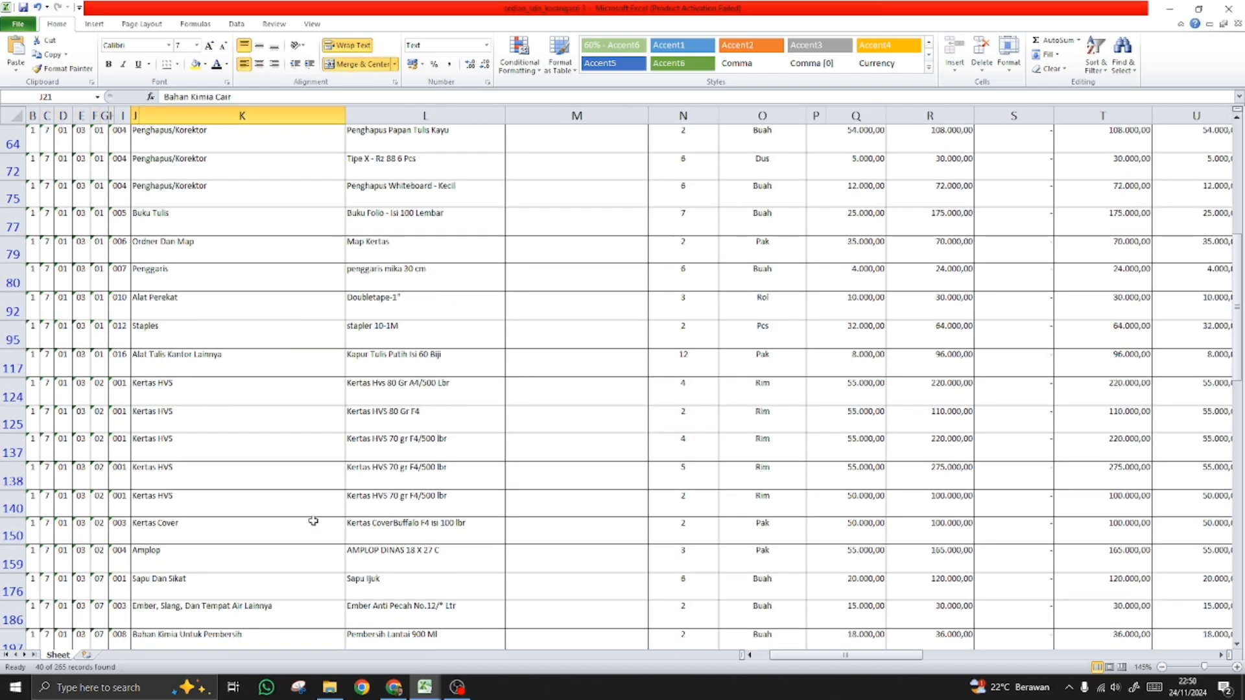
scroll(313, 521, up, 5)
scroll(313, 522, up, 4)
click(376, 418)
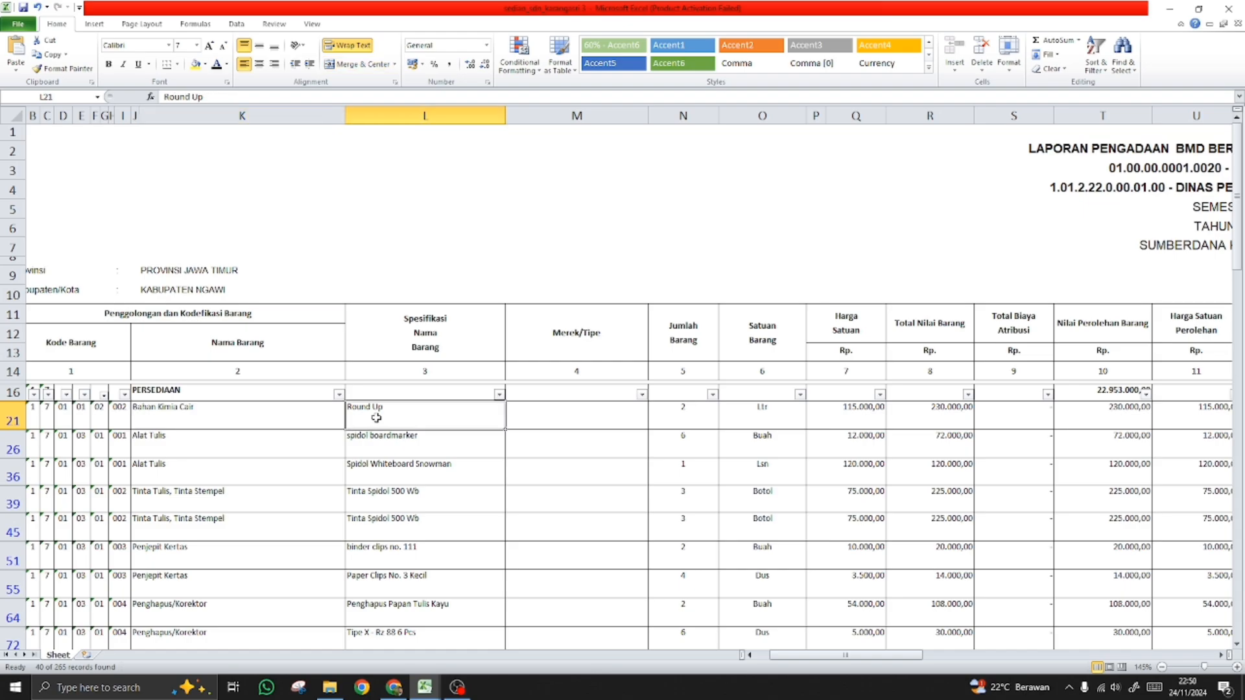
- Examine the prices, acquisition dates, suppliers and document numbers of the January goods, starting from the Round Up row
key(Right)
key(Right)
key(Right)
key(Right)
key(Right)
key(Right)
key(Right)
key(Right)
key(Right)
key(Right)
key(Right)
key(Right)
key(Right)
key(Right)
key(Right)
key(Right)
key(Right)
key(Right)
key(Right)
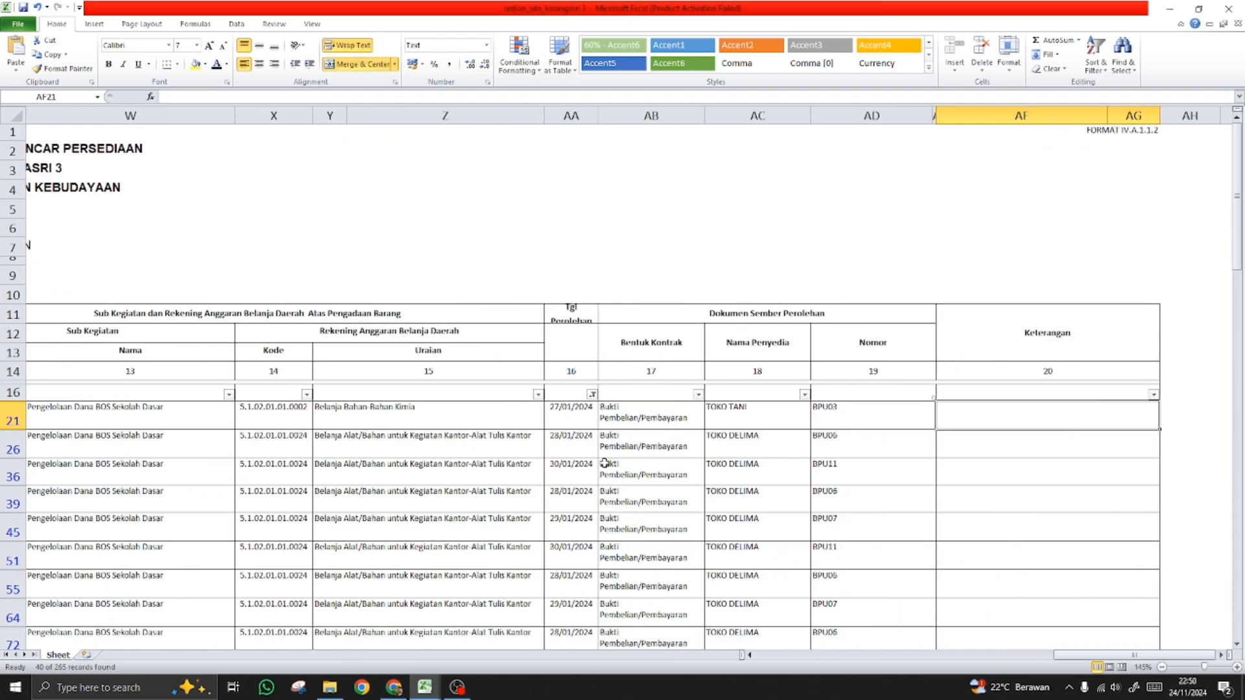
scroll(583, 472, down, 1)
click(576, 366)
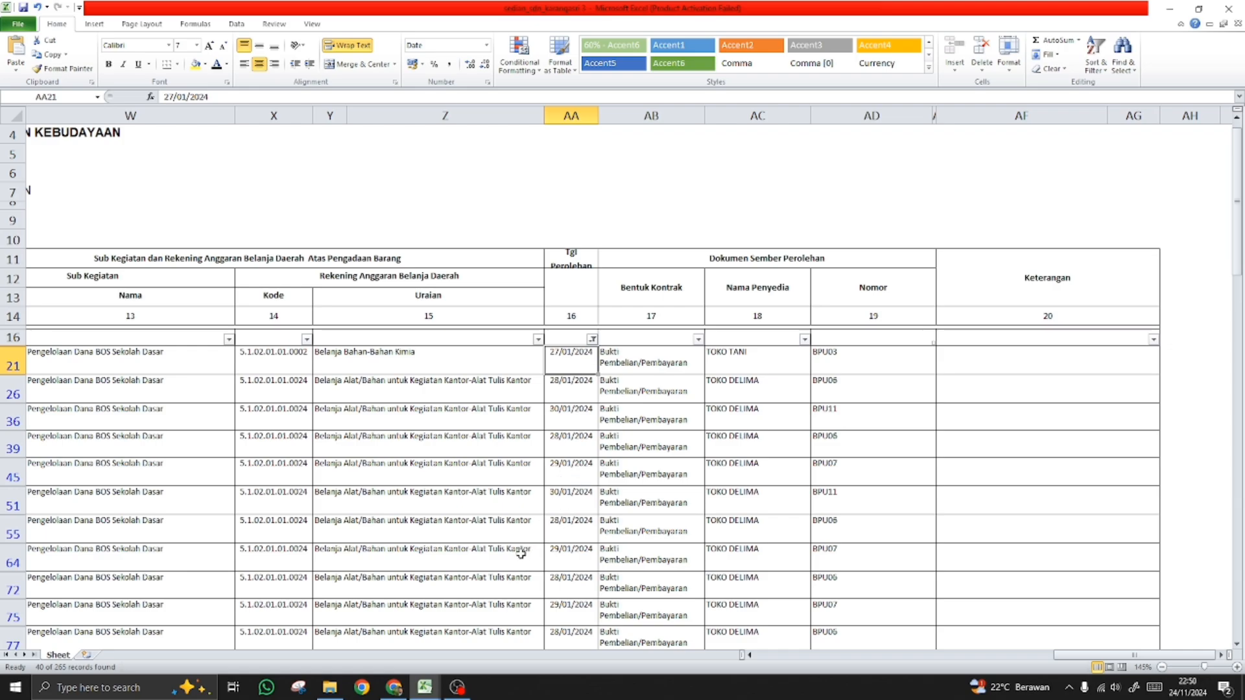
- Return to e-BMD in Chrome and start a new Surat Permintaan Barang entry
click(395, 688)
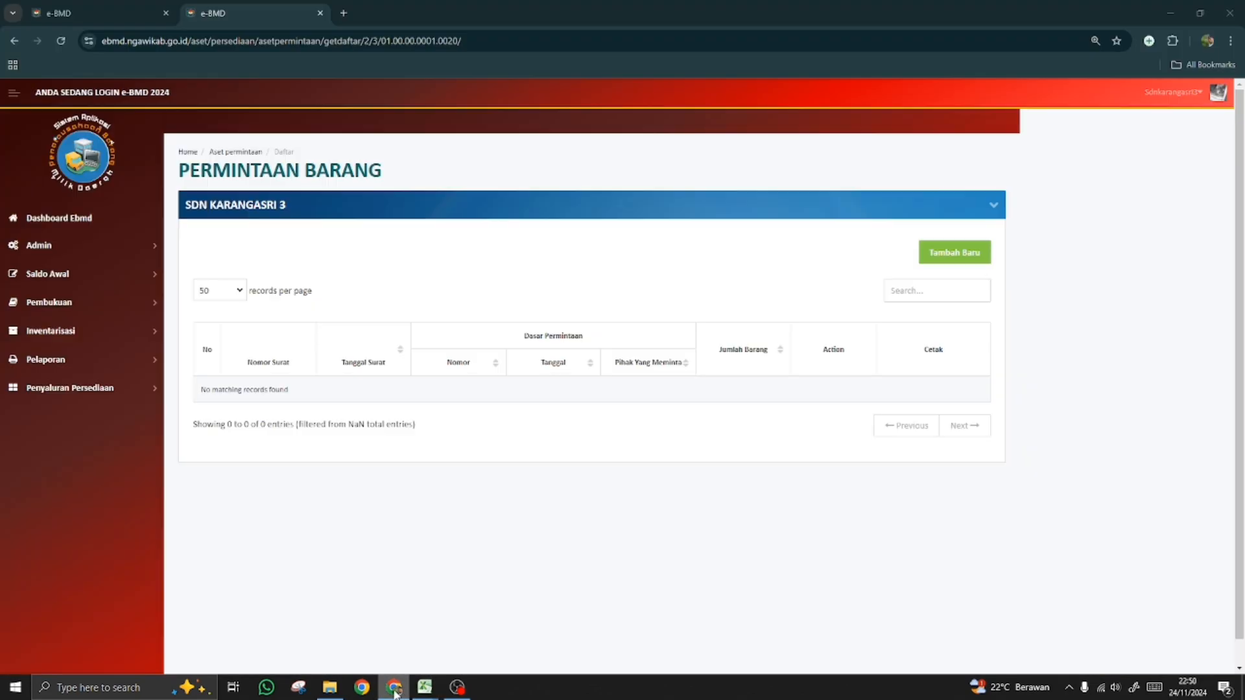
click(941, 255)
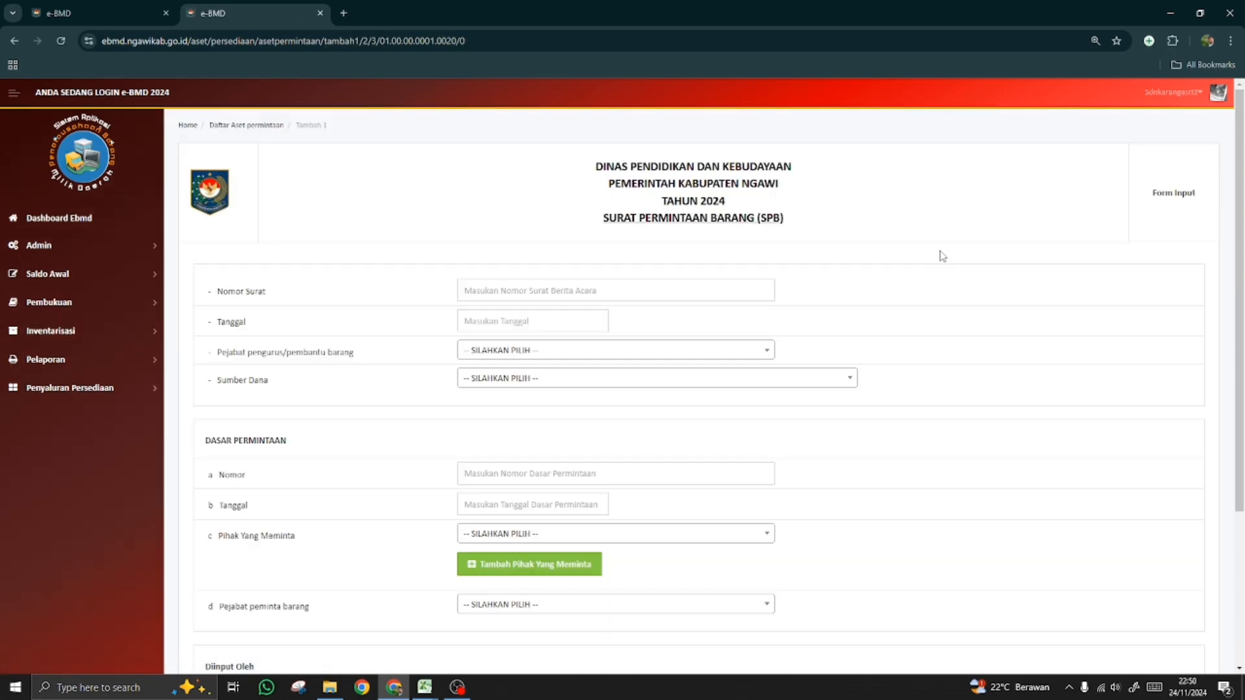
click(524, 289)
- Copy the DASAR SURAT number format from the letter-numbering workbook in Excel and paste it into the request's Nomor Surat field in e-BMD
mouse_move(428, 697)
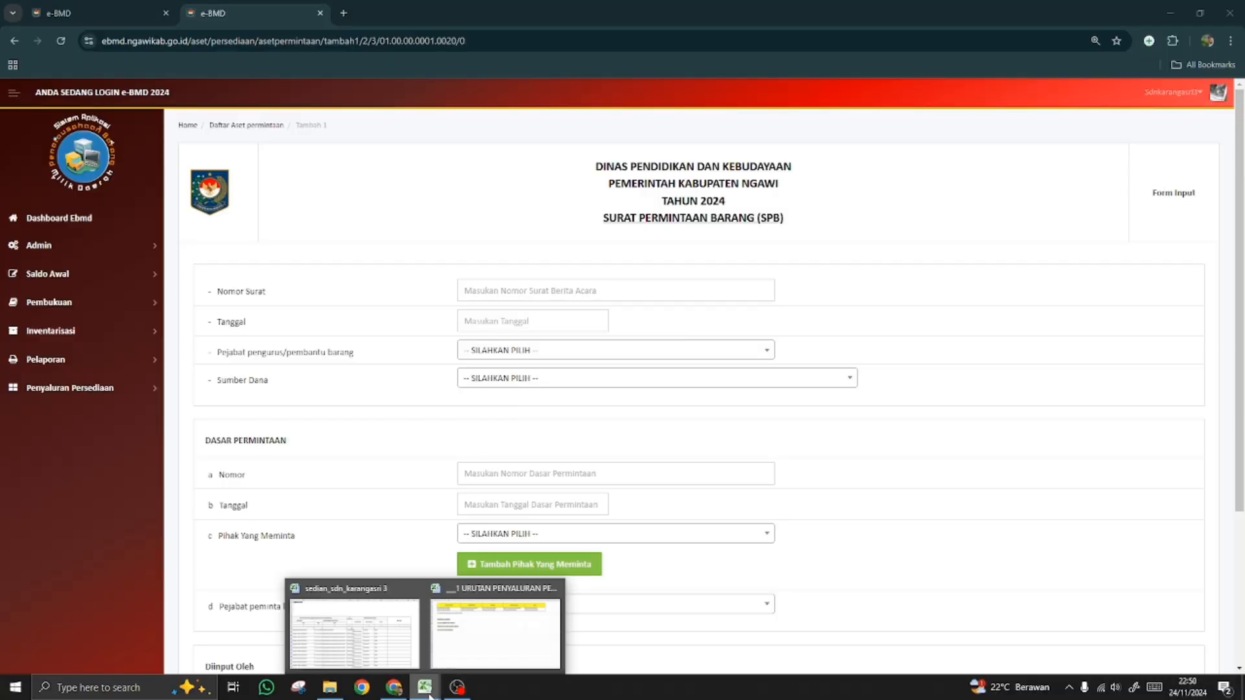
click(487, 652)
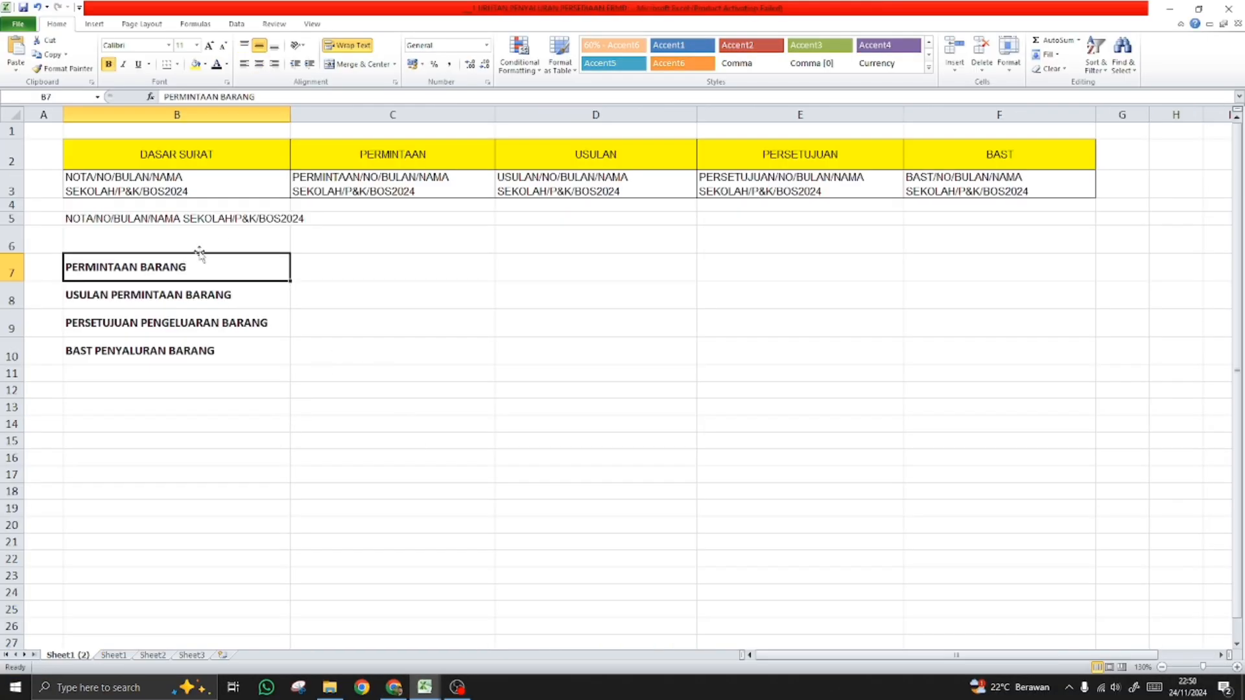
click(225, 185)
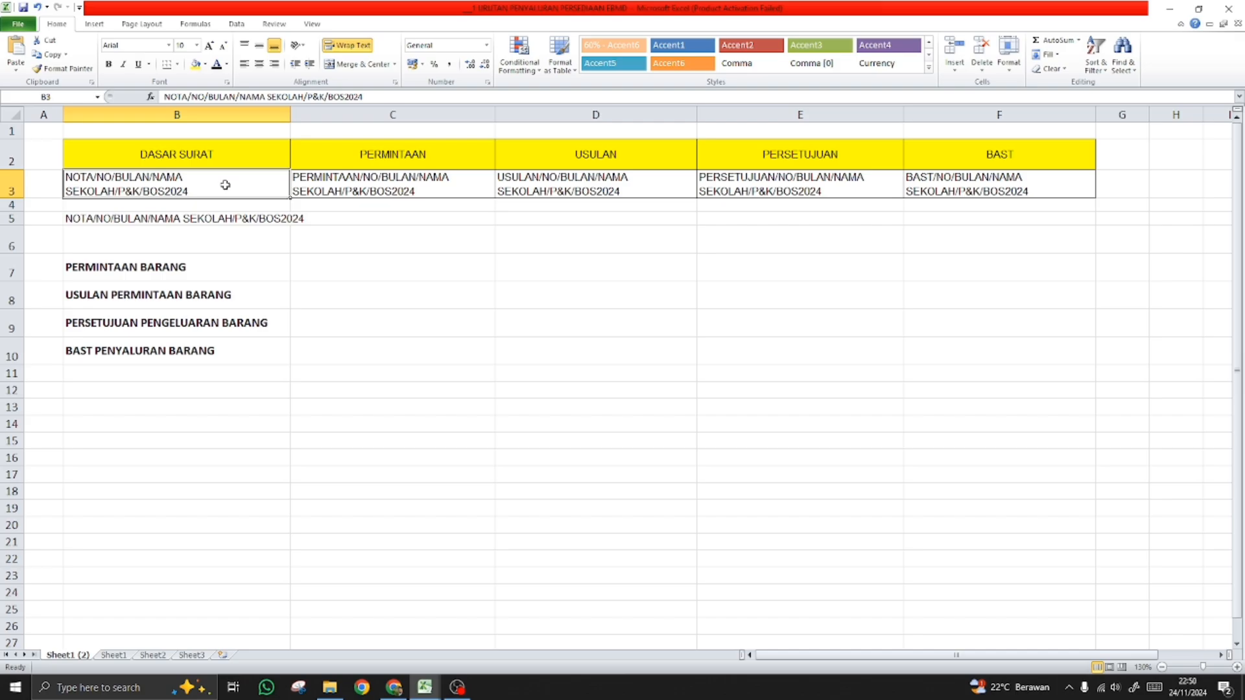
key(ctrl+c)
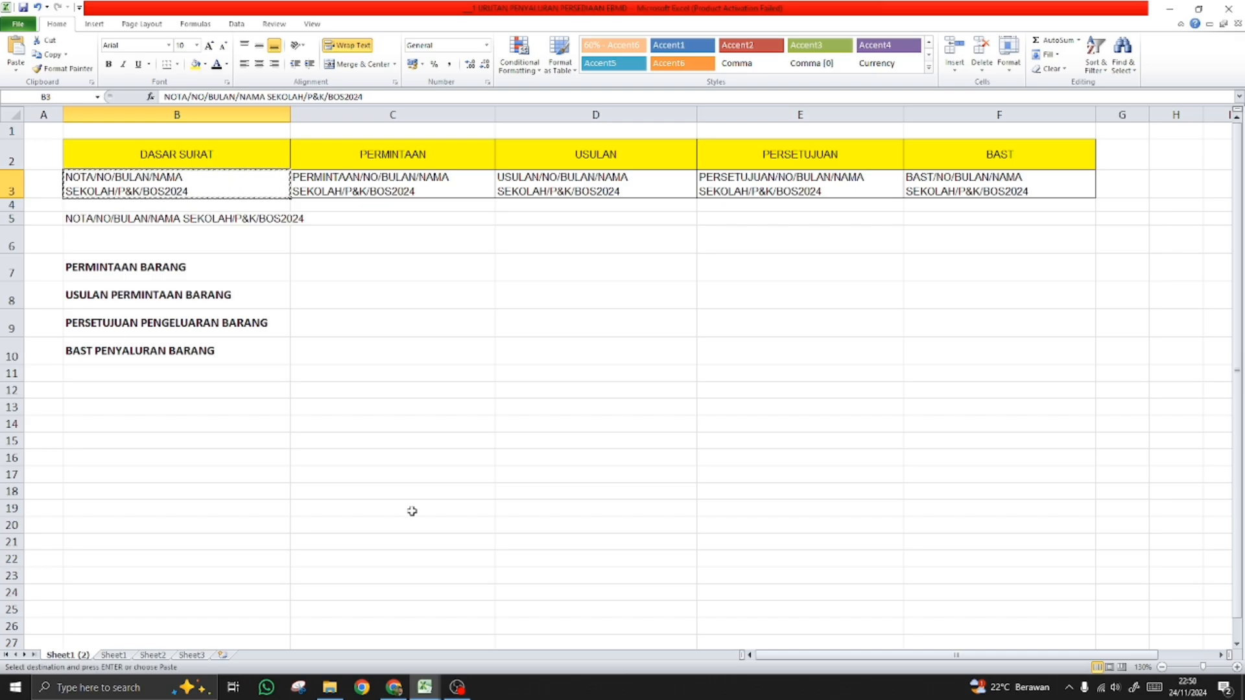
click(397, 689)
click(493, 289)
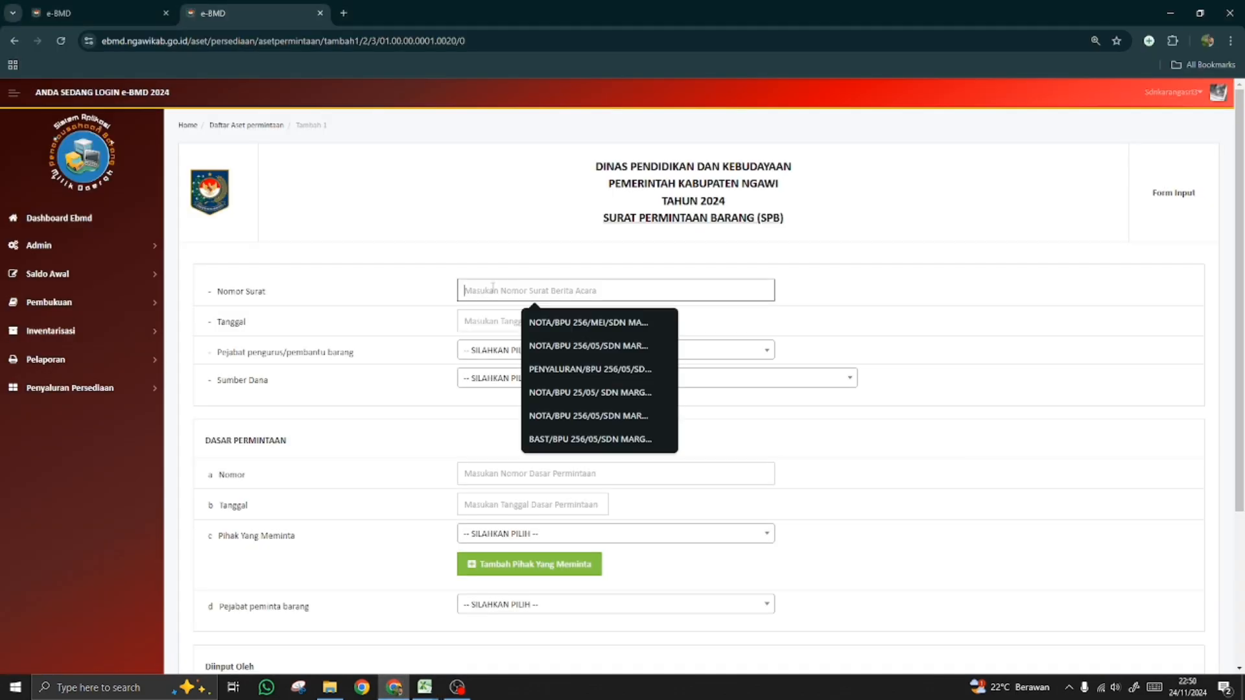
key(ctrl+v)
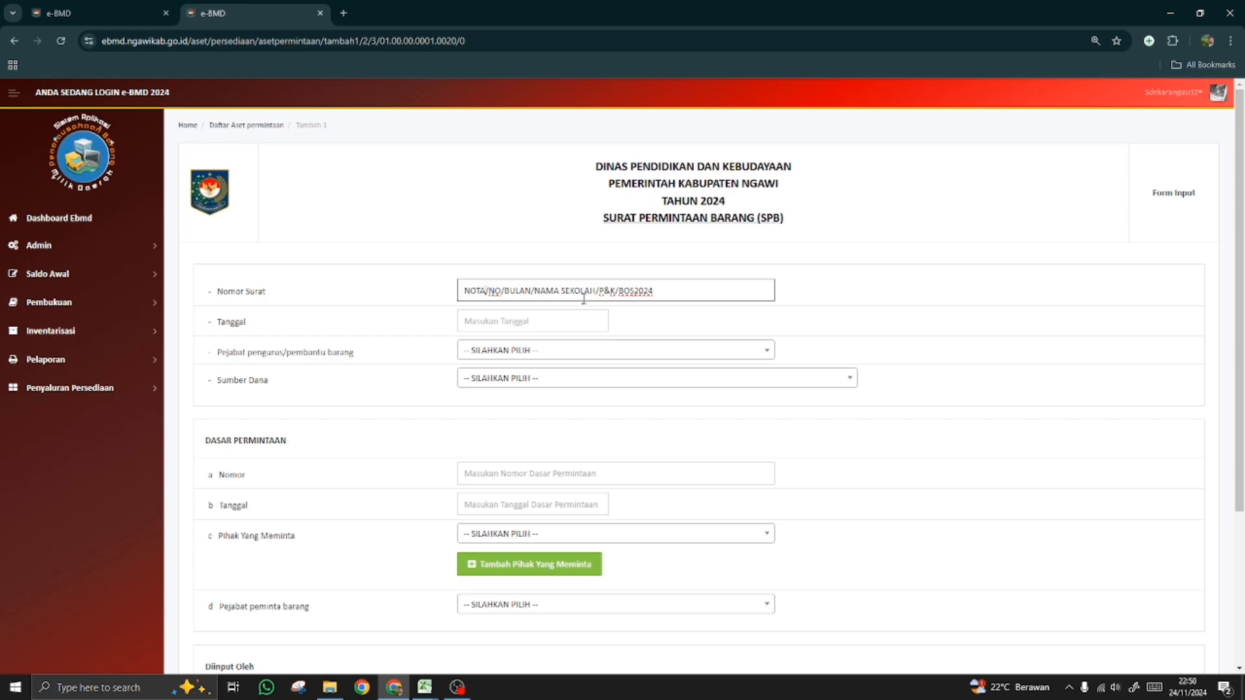
- Edit the pasted Nomor Surat format to read NOTA/1/01/SDN KARANGASRI 3/P&K/BOS 2024
key(shift+Left)
key(shift+Left)
text(1)
key(shift+Right)
key(shift+Right)
key(shift+Right)
key(shift+Right)
key(shift+Right)
text(01)
key(shift+Right)
key(shift+Right)
key(shift+Right)
key(shift+Right)
key(shift+Right)
key(shift+Right)
key(shift+Right)
key(shift+Right)
key(shift+Right)
key(shift+Right)
key(shift+Right)
key(shift+Right)
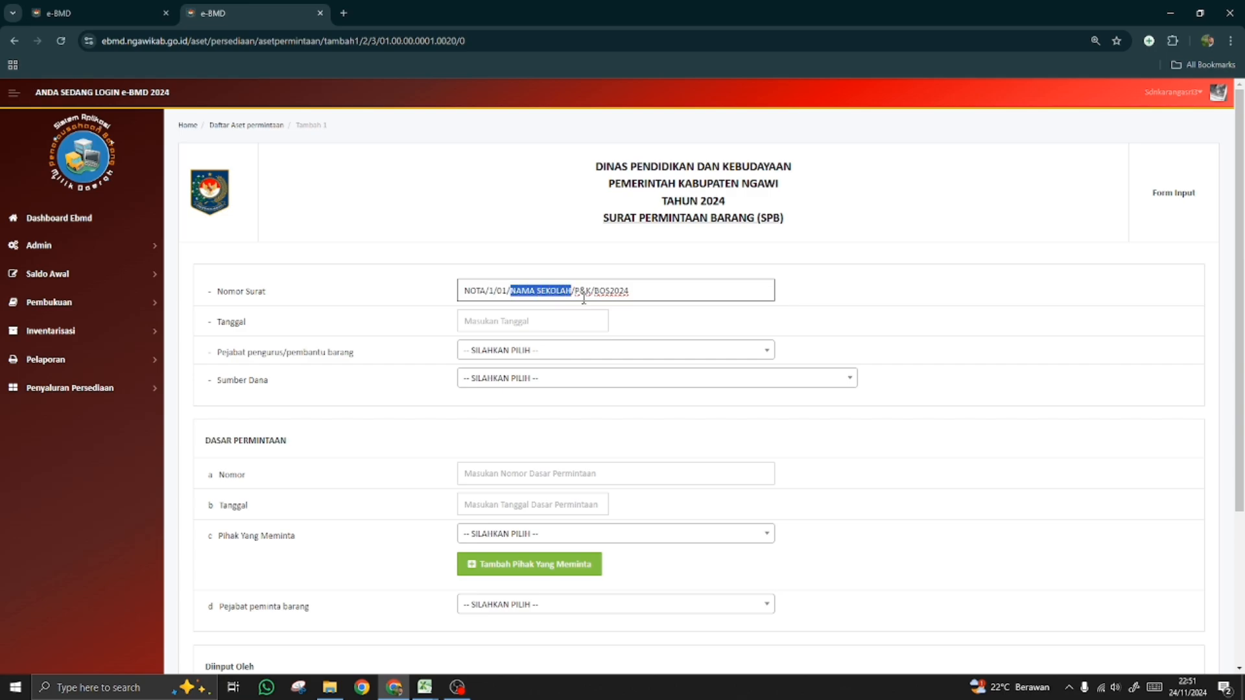
text(SDN )
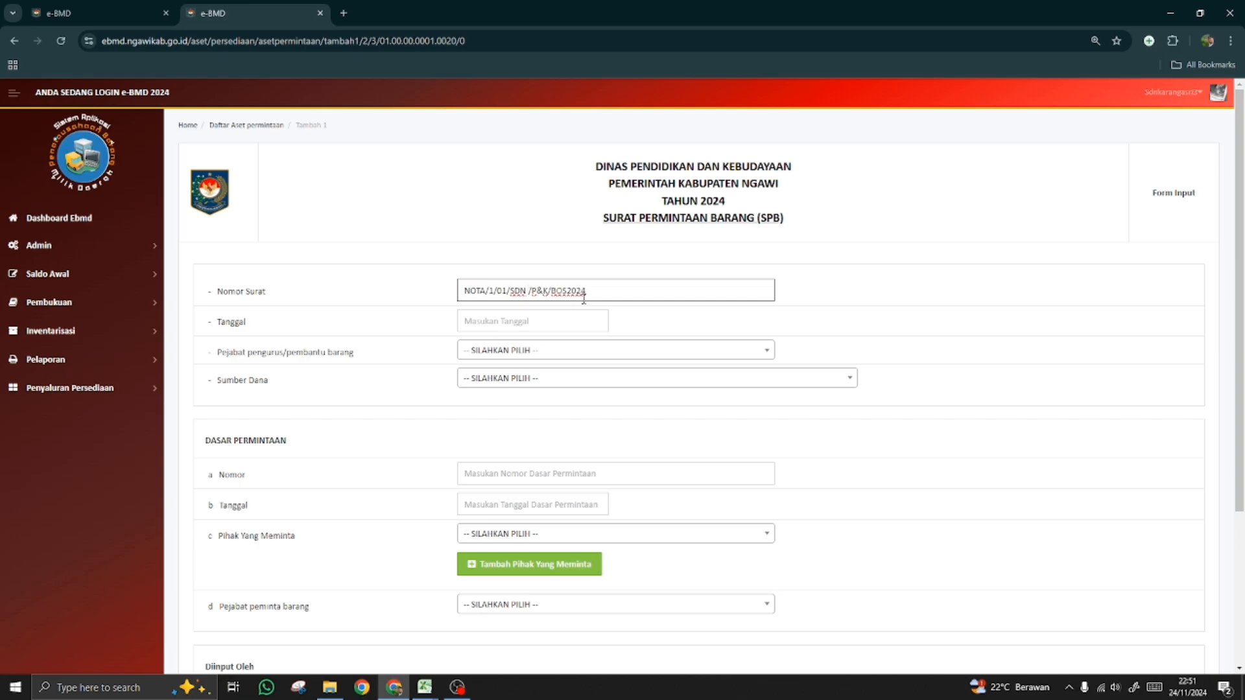
text(KARANGASRI 3)
click(607, 294)
click(623, 291)
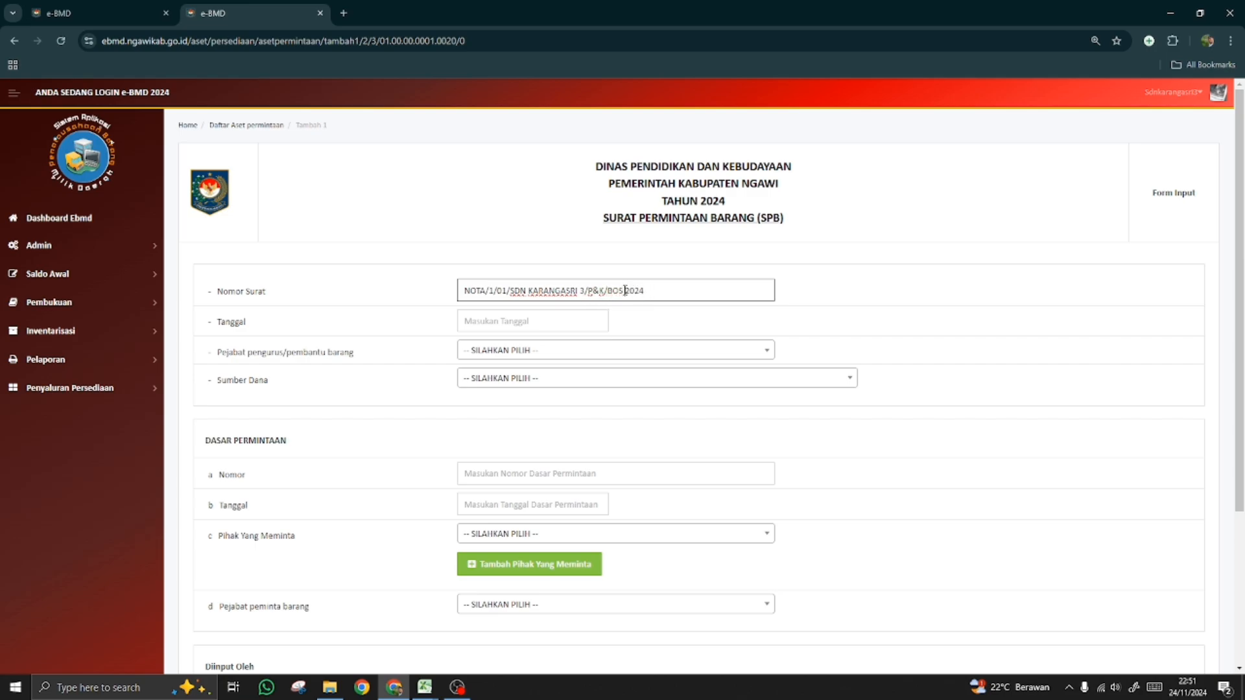
- Switch to the procurement report in Excel and examine the January goods' acquisition dates to determine the request letter's date
click(588, 321)
click(648, 332)
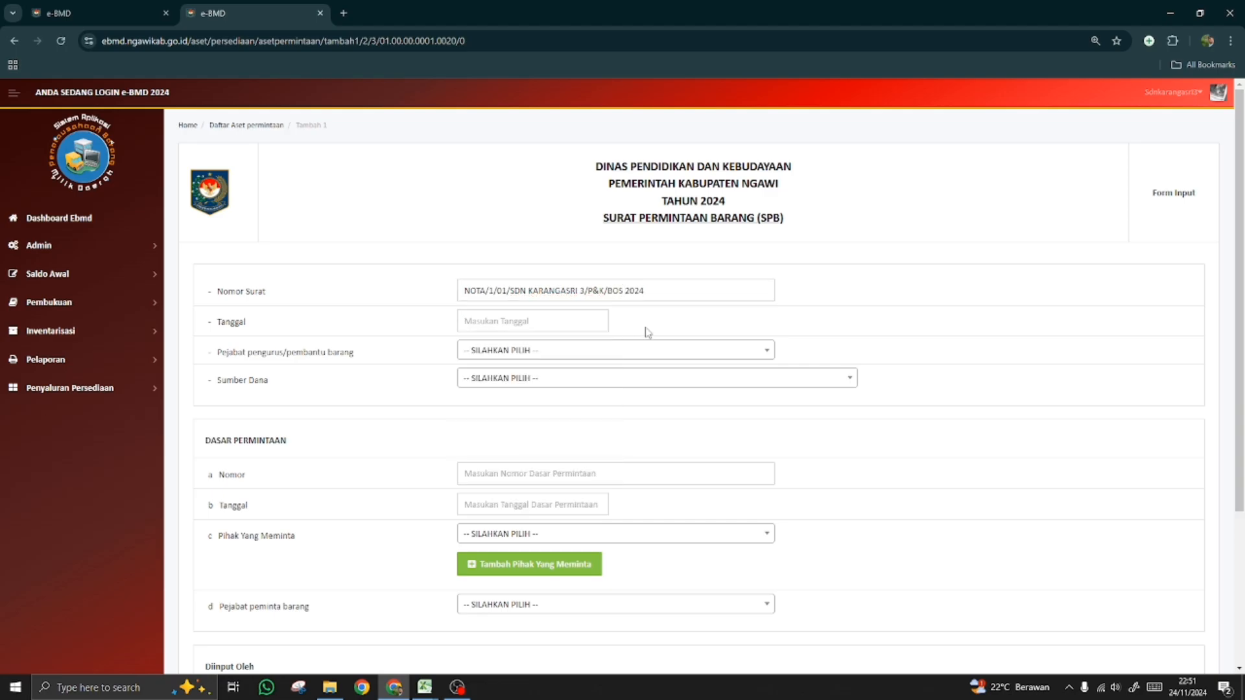
mouse_move(425, 689)
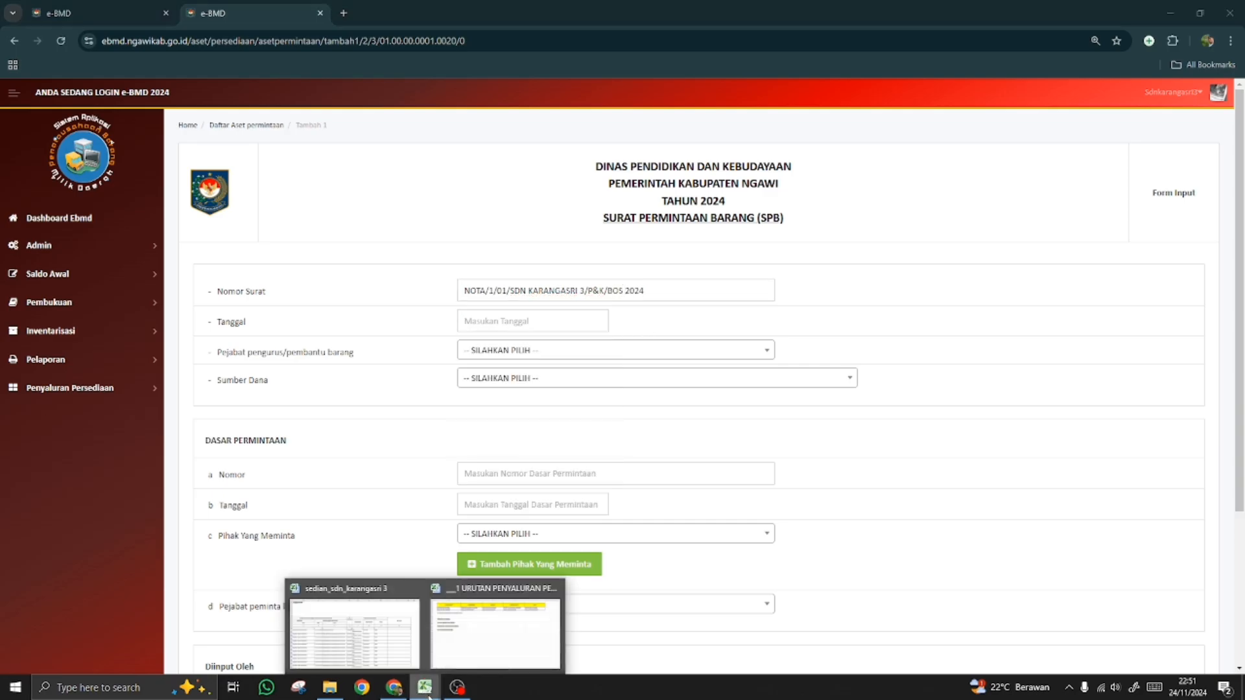
click(395, 653)
click(568, 444)
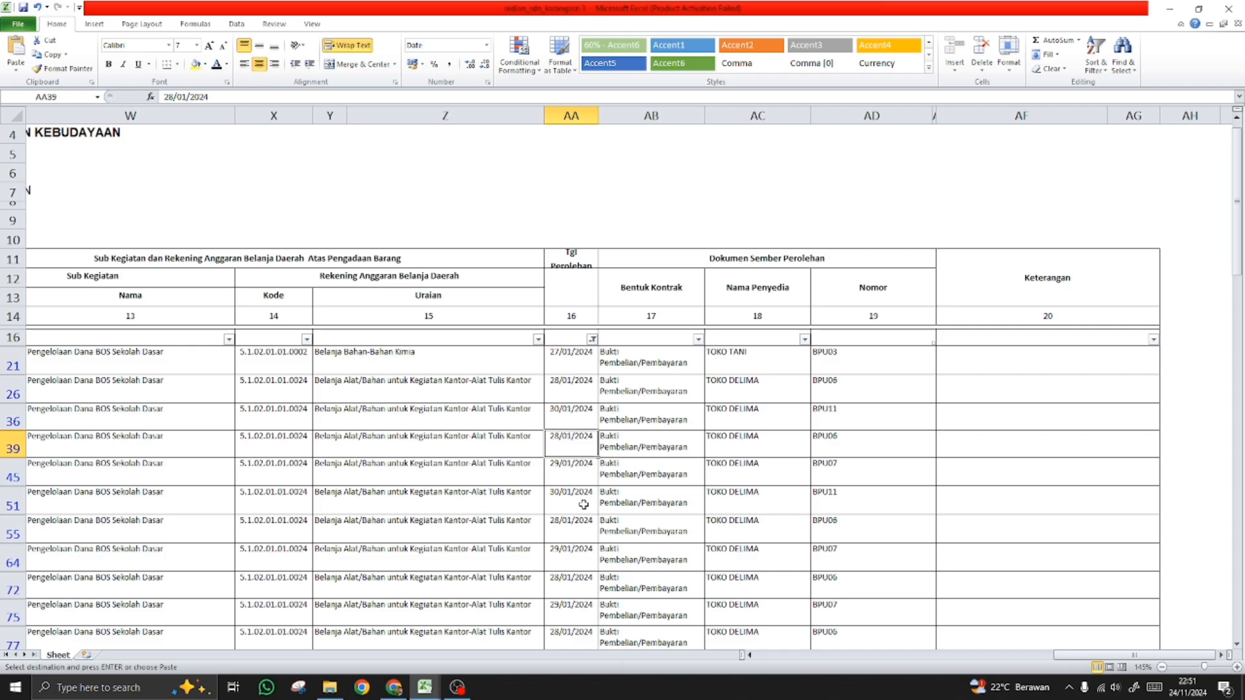
scroll(583, 505, down, 5)
scroll(582, 505, up, 4)
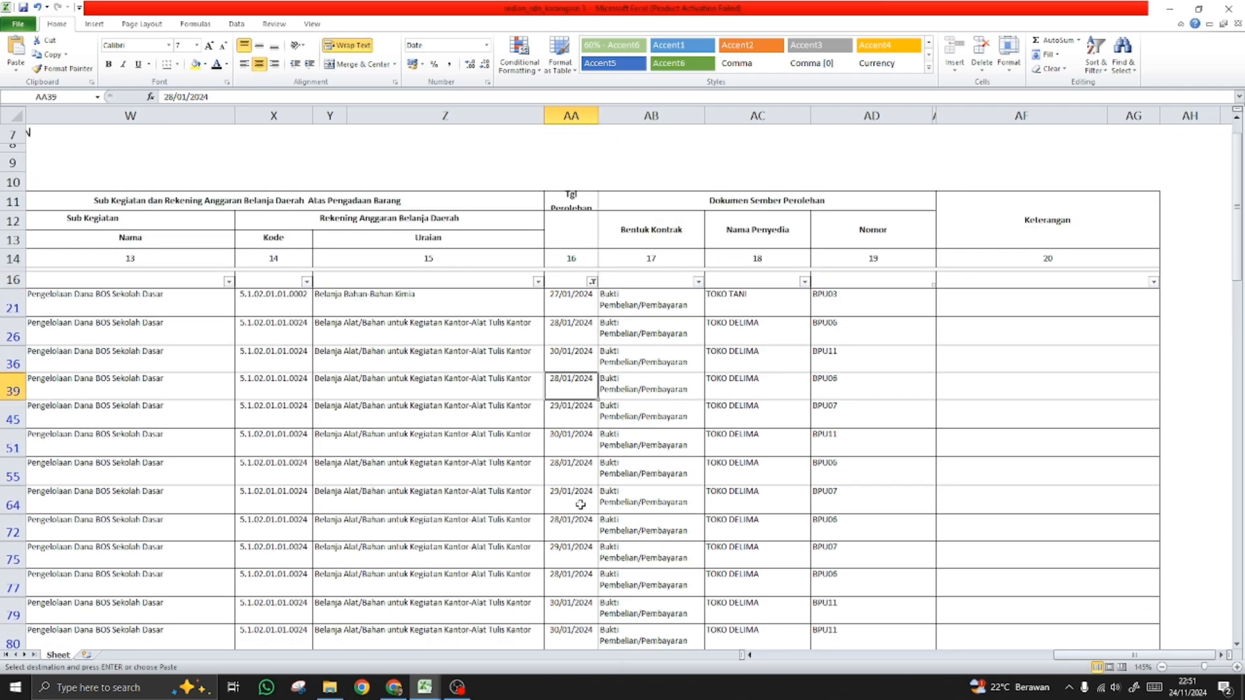
click(569, 310)
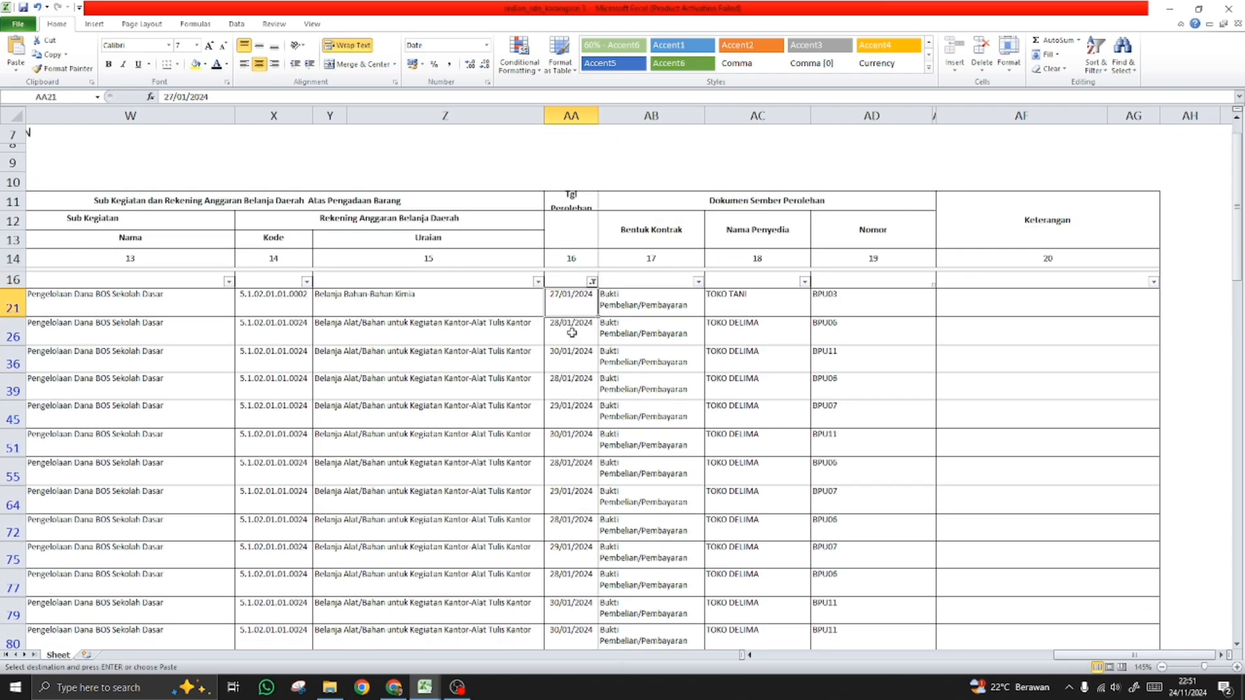
scroll(570, 495, down, 3)
scroll(579, 495, up, 3)
scroll(580, 496, down, 3)
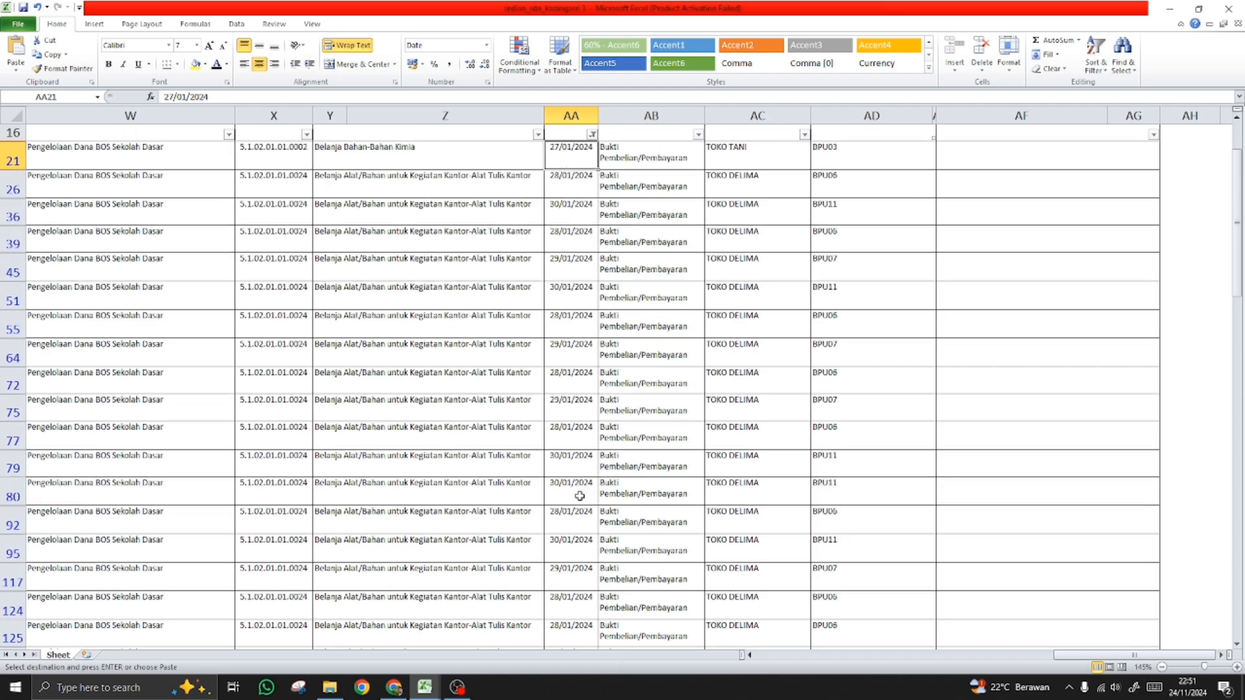
scroll(580, 496, down, 2)
scroll(579, 496, up, 4)
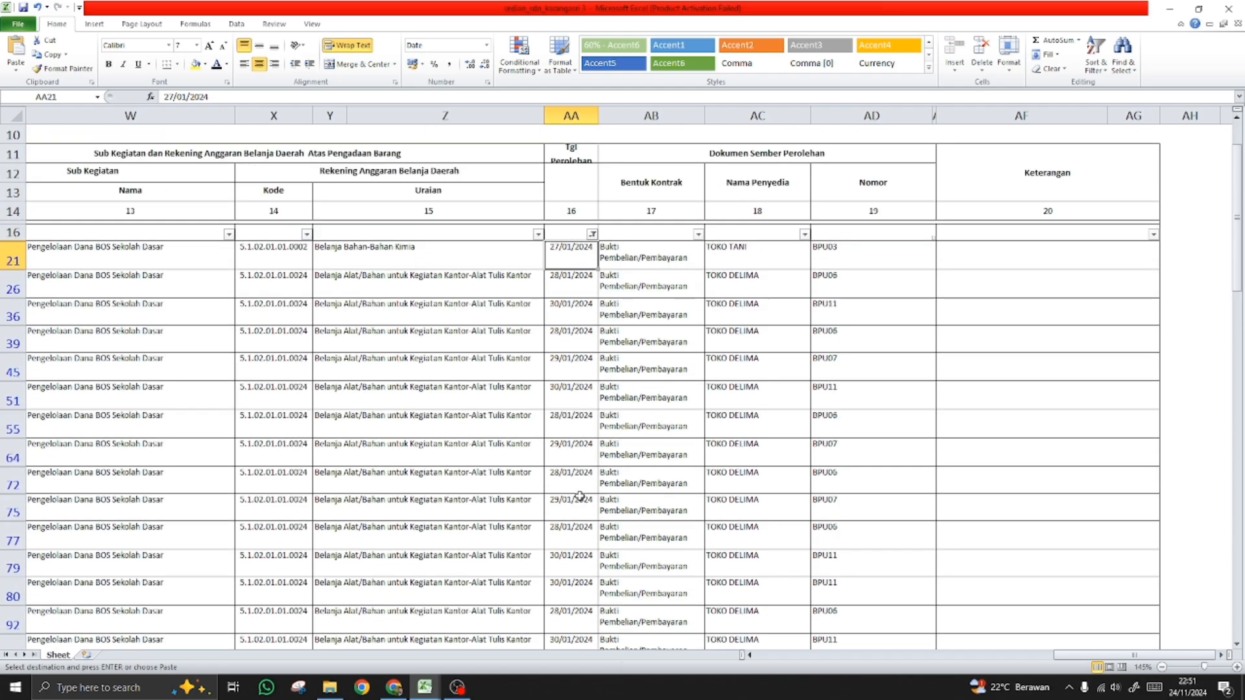
scroll(579, 497, up, 1)
- Check which January 2024 days are listed in the Tgl Perolehan column filter, keeping the January selection
click(592, 281)
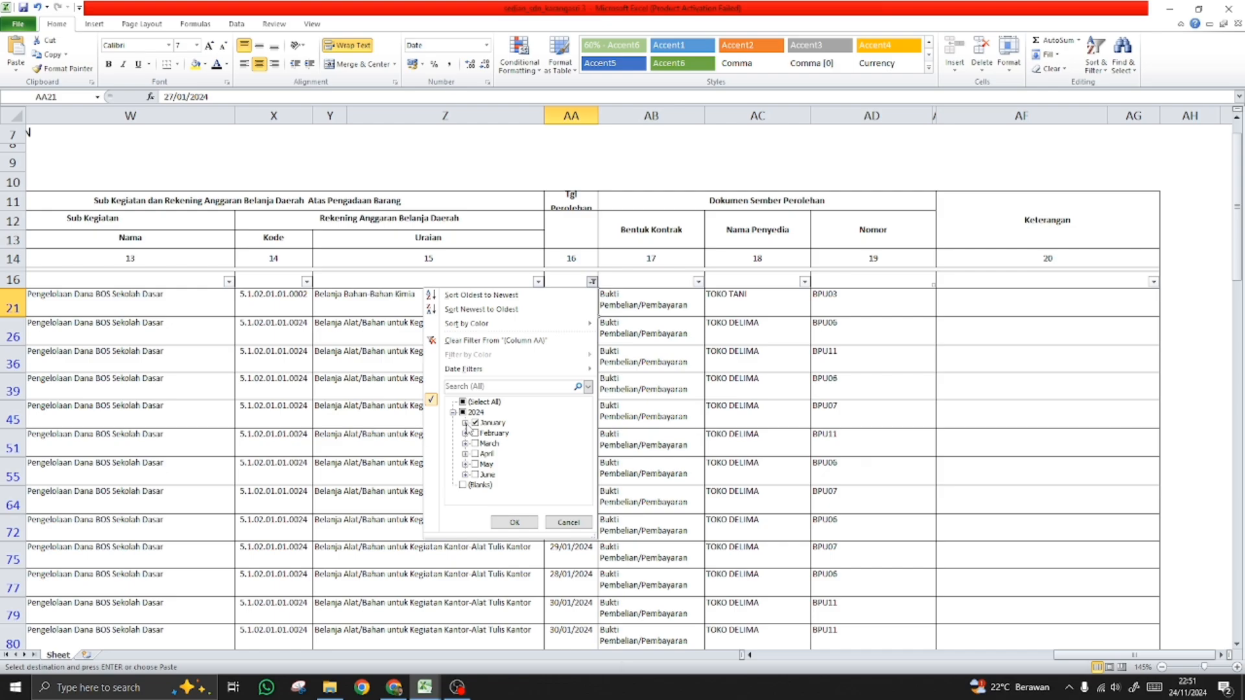
click(465, 423)
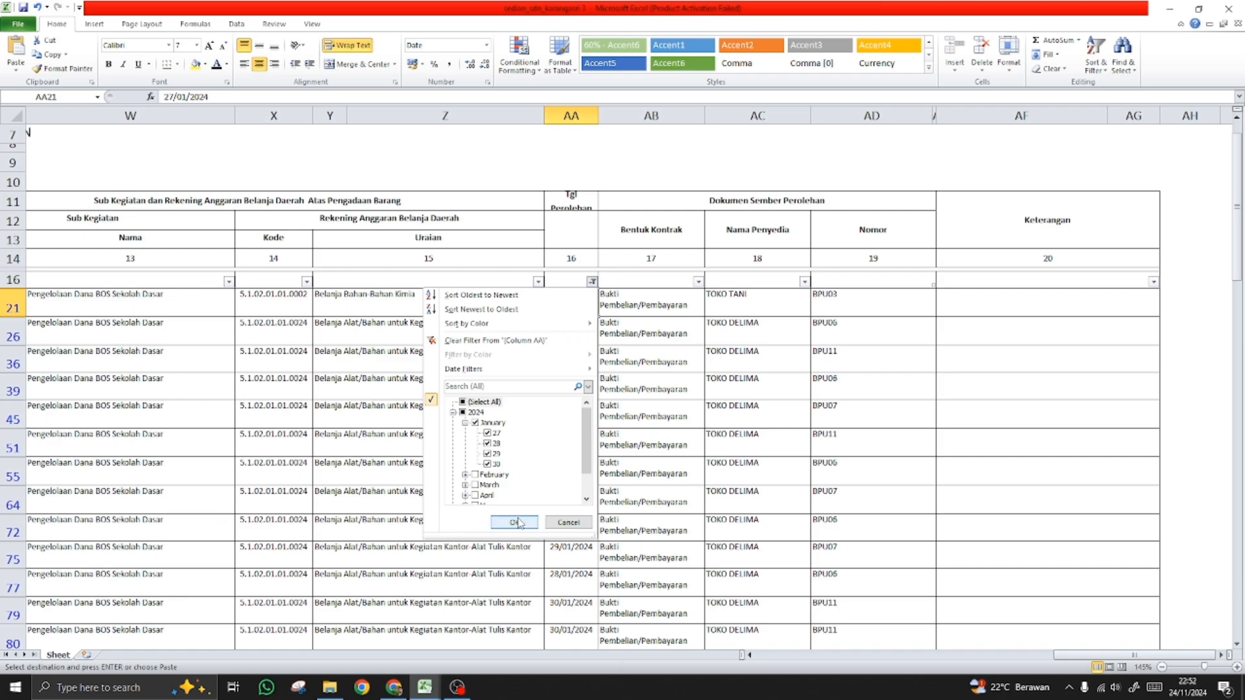
click(465, 422)
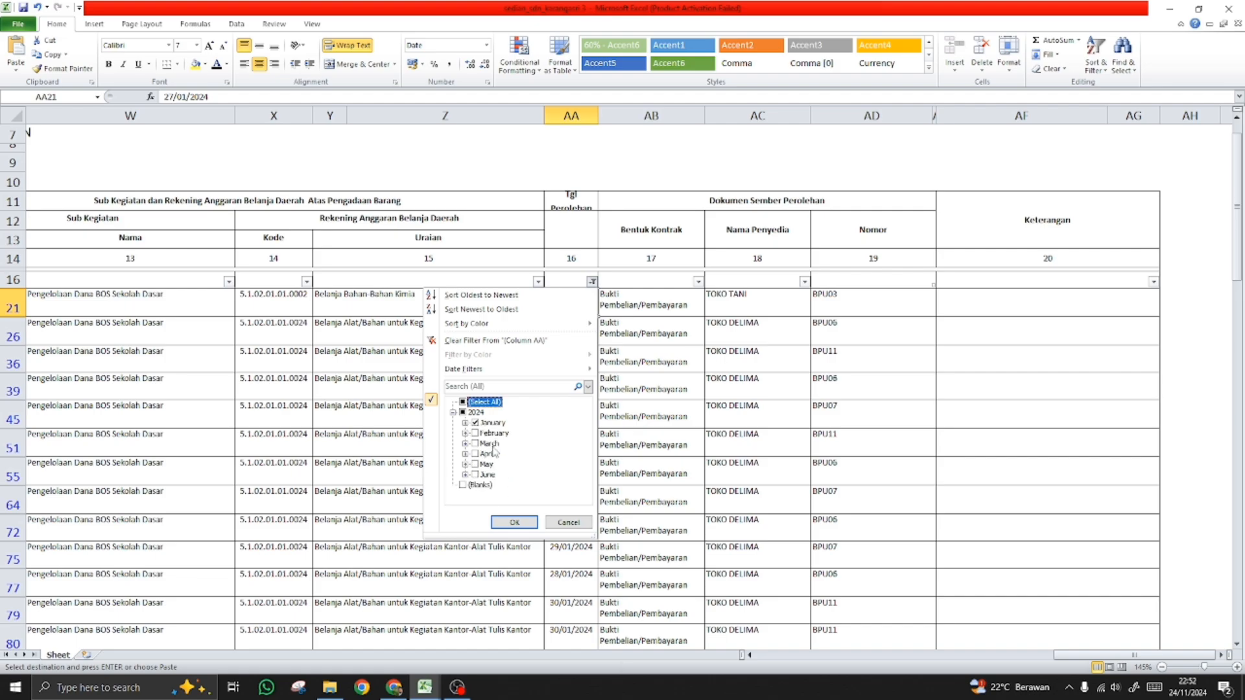
click(514, 522)
click(548, 483)
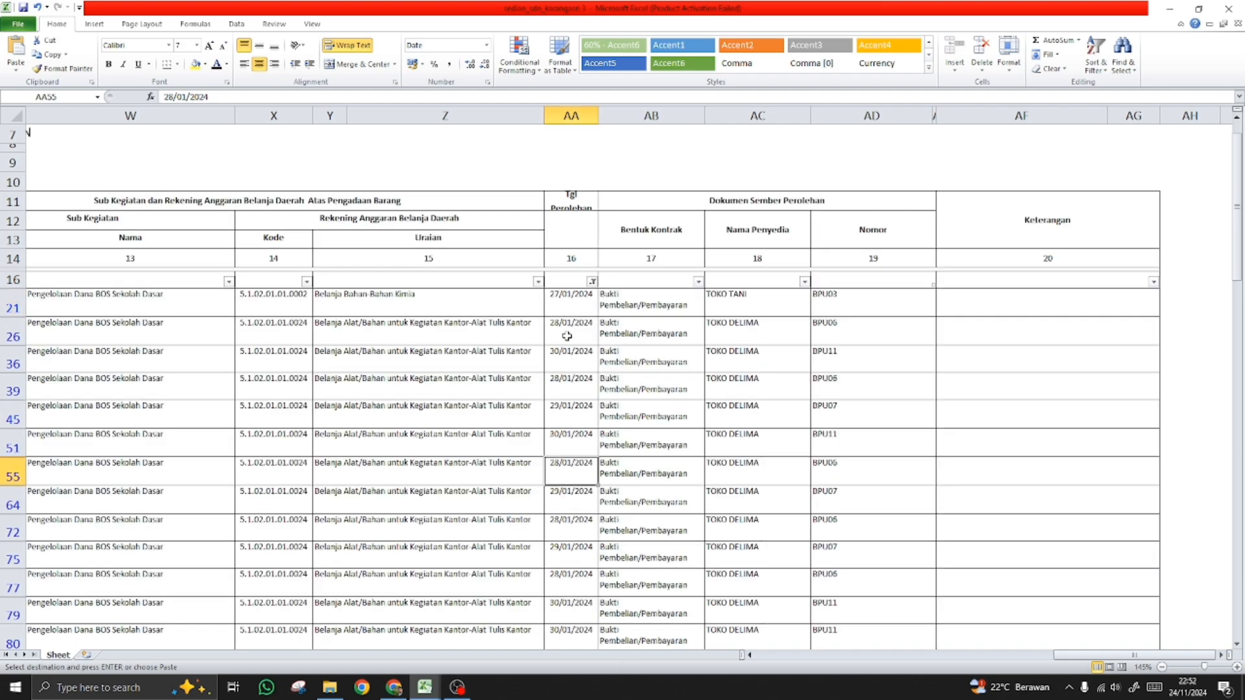
- Return to e-BMD in Chrome and set the request letter's Tanggal to 30-01-2024
click(396, 689)
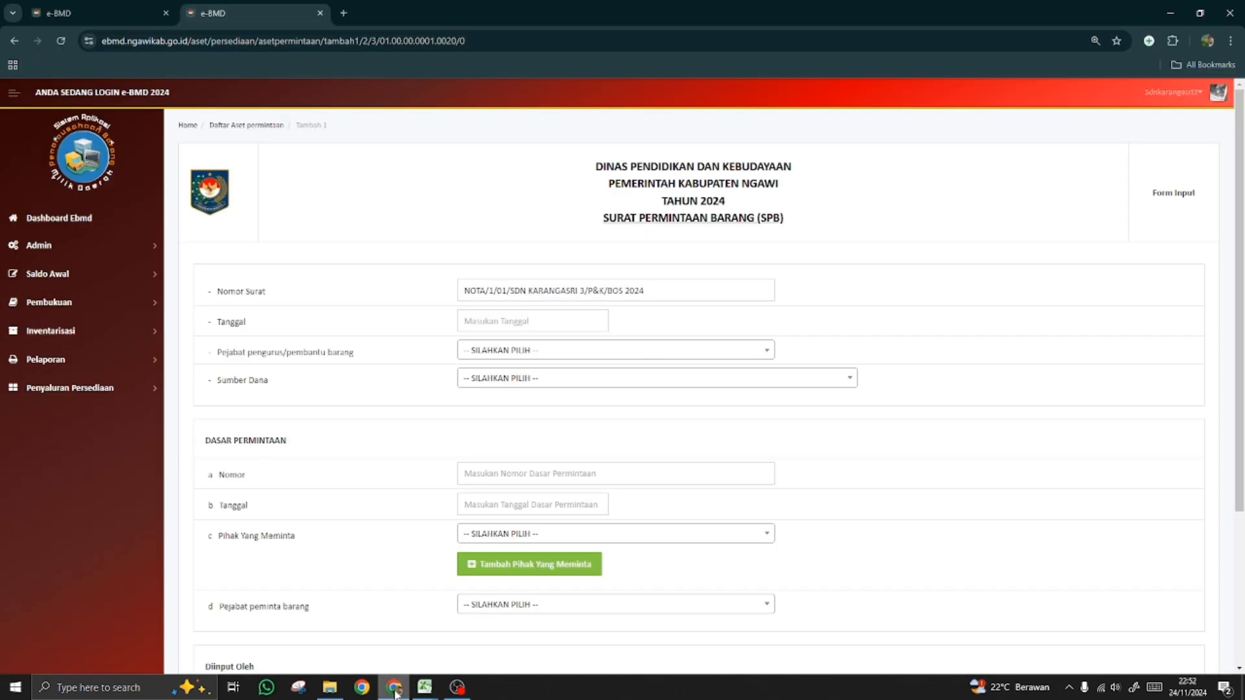
click(525, 323)
text(30)
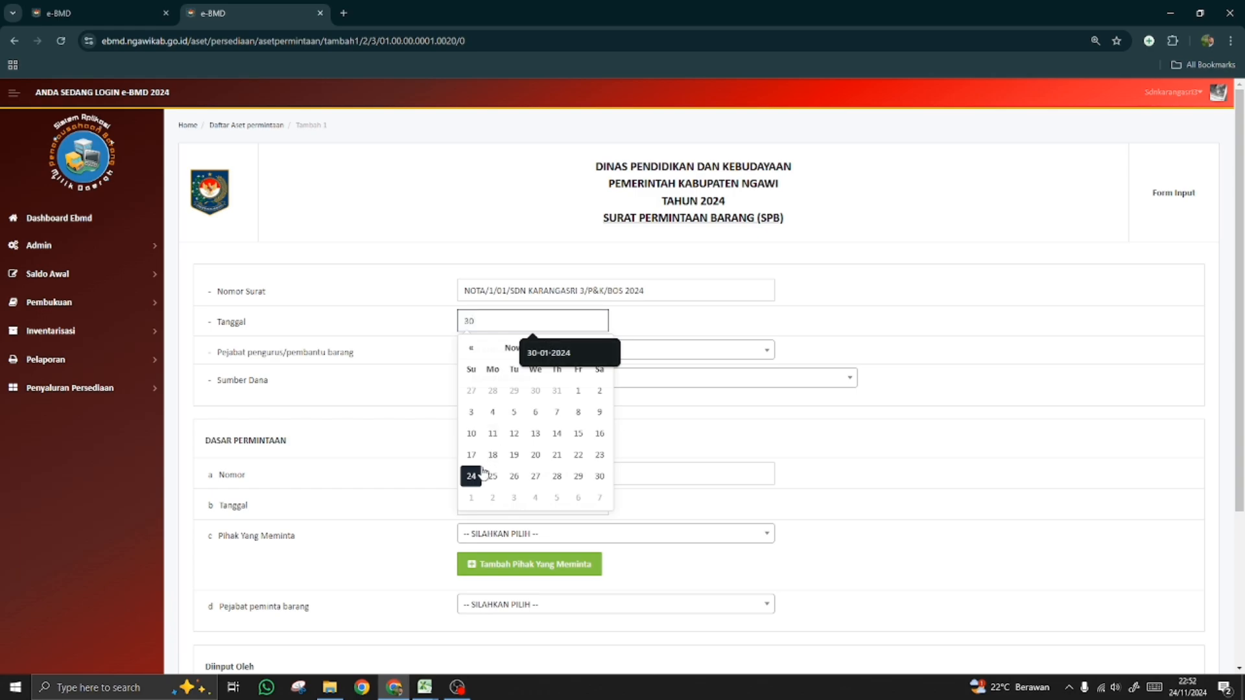
click(549, 358)
text(01)
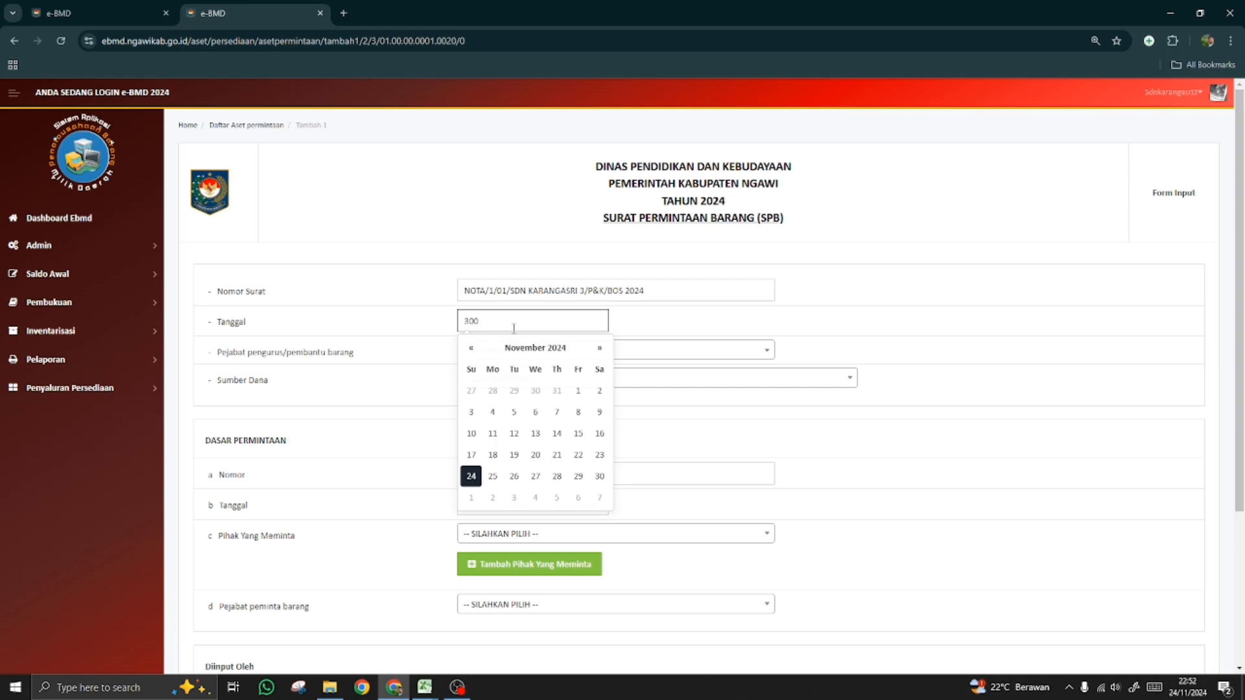
key(BackSpace)
key(BackSpace)
key(BackSpace)
text(30)
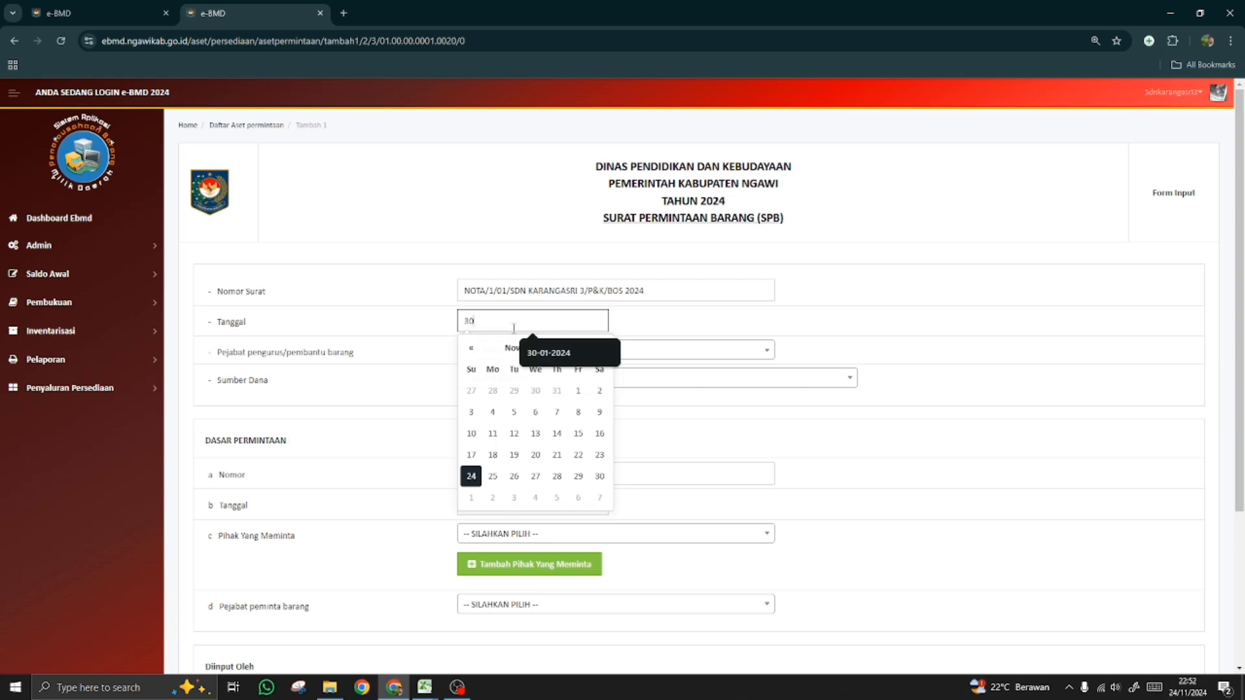
text(/01)
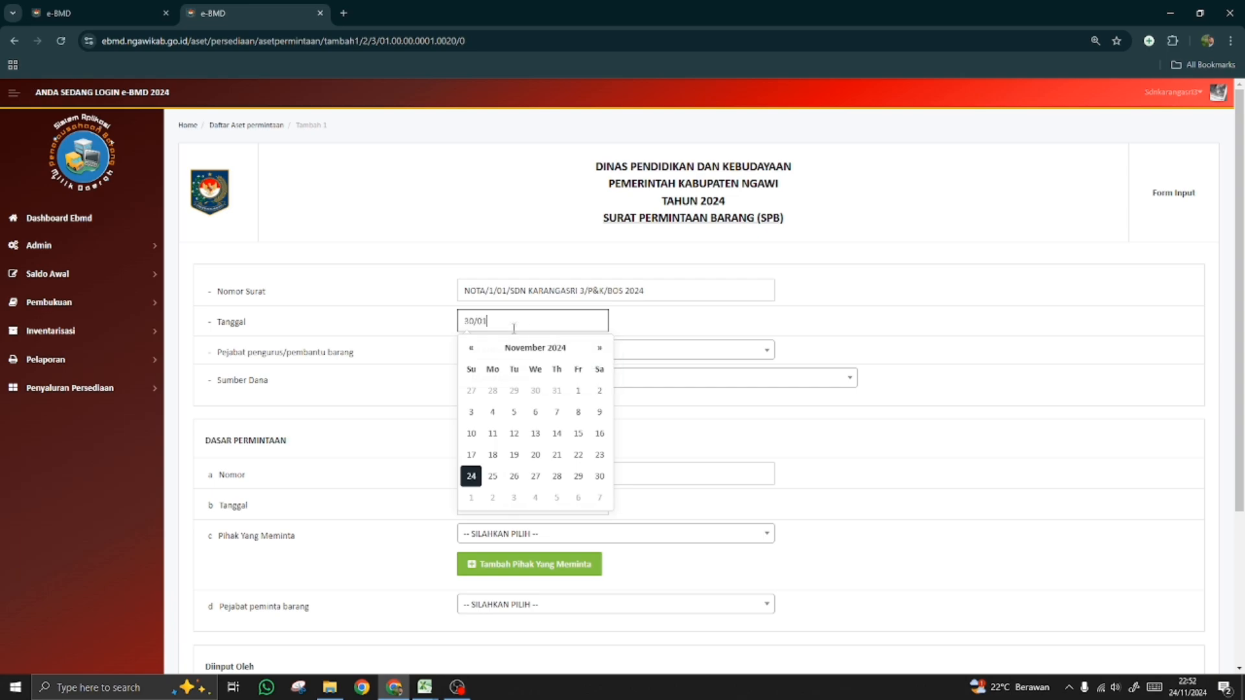
text(/2024)
click(656, 322)
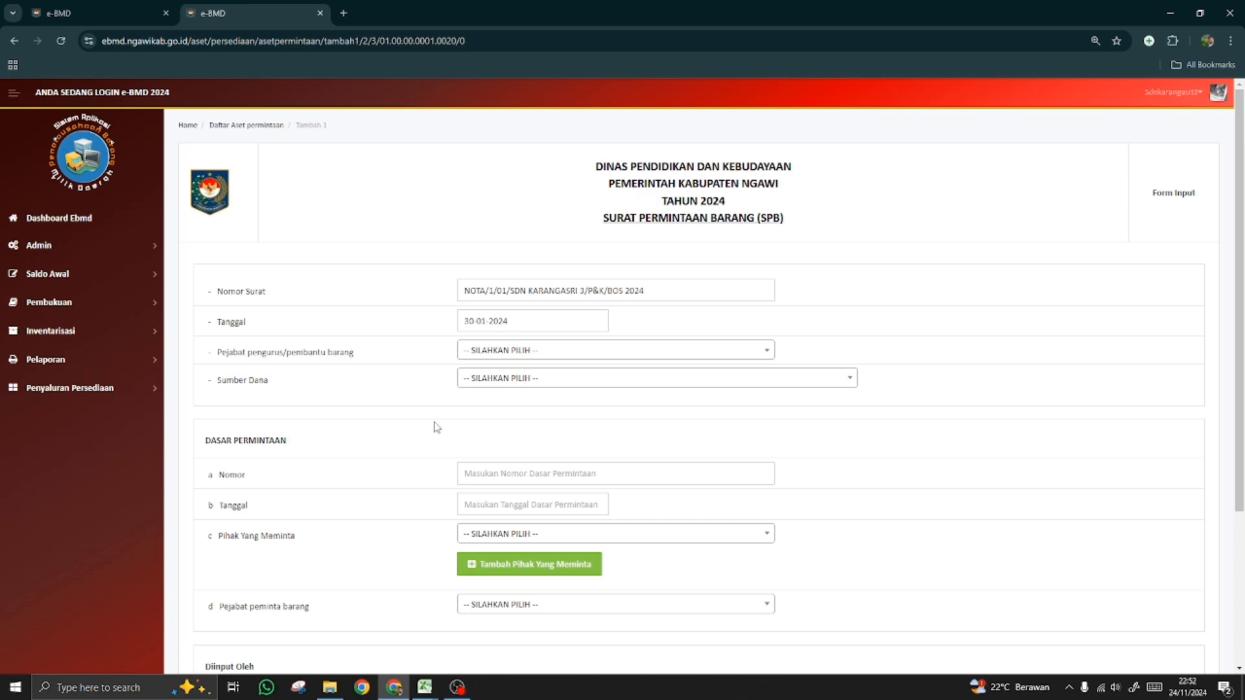
- Choose the school's goods administrator as Pejabat pengurus/pembantu barang and set Sumber Dana to APBD
click(531, 354)
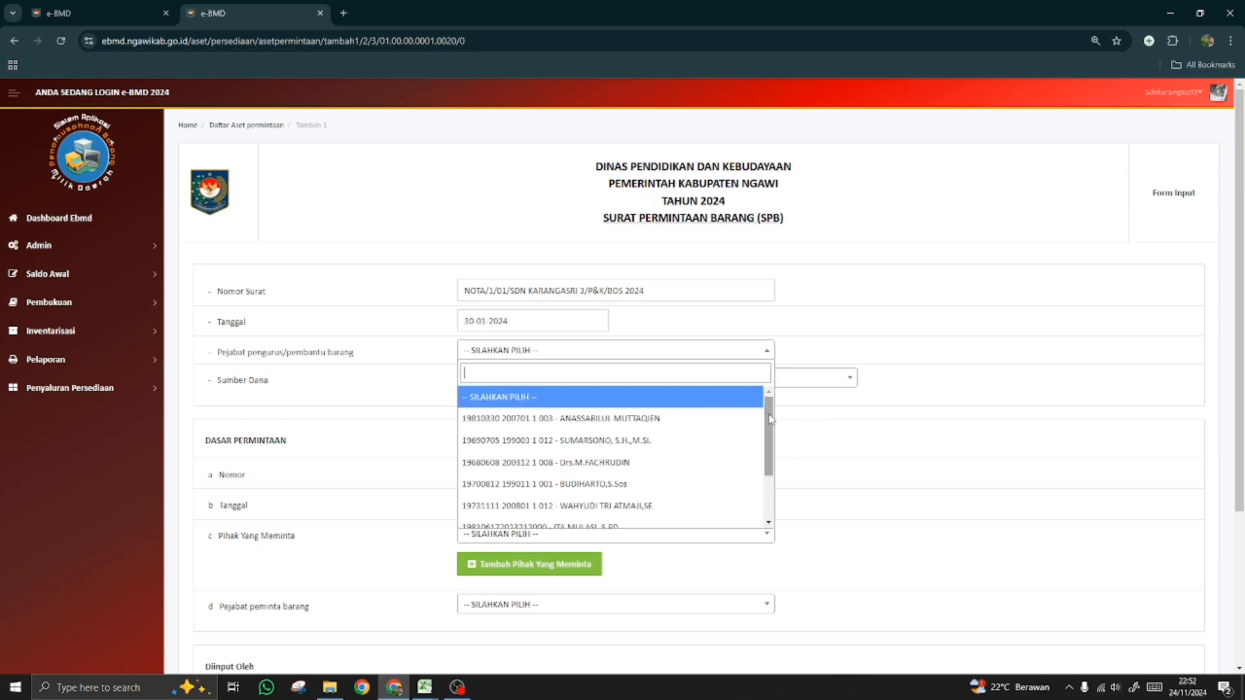
drag(770, 419, 769, 492)
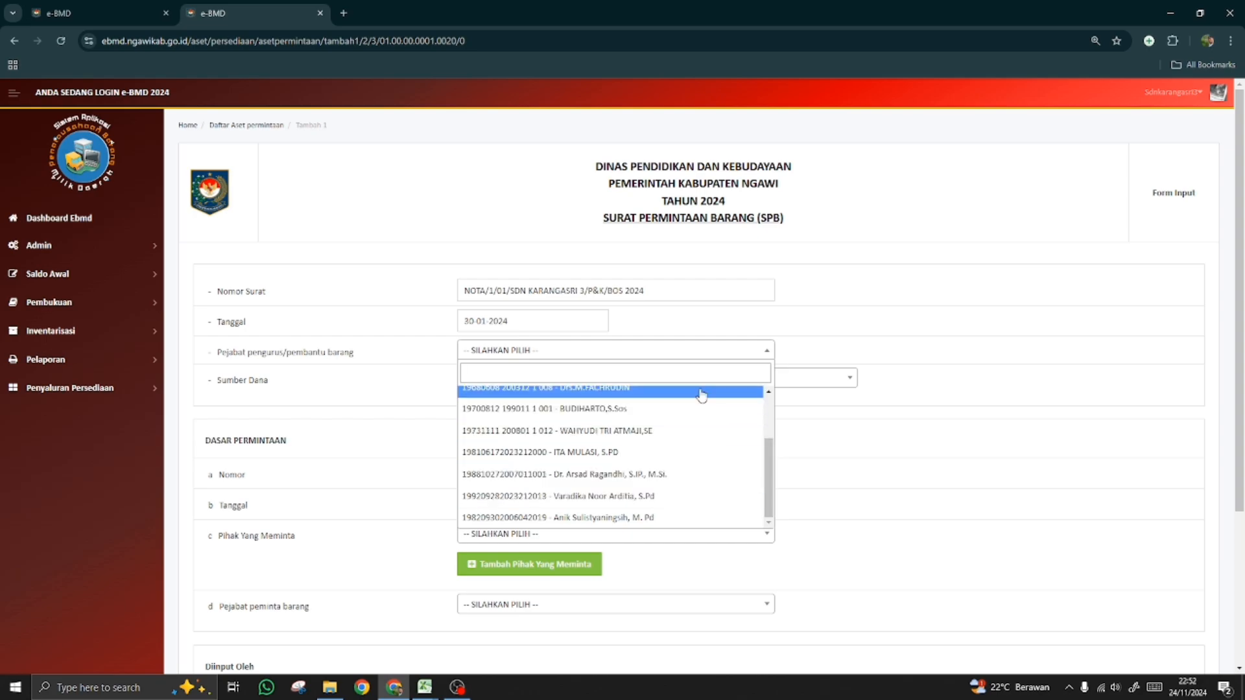
click(609, 500)
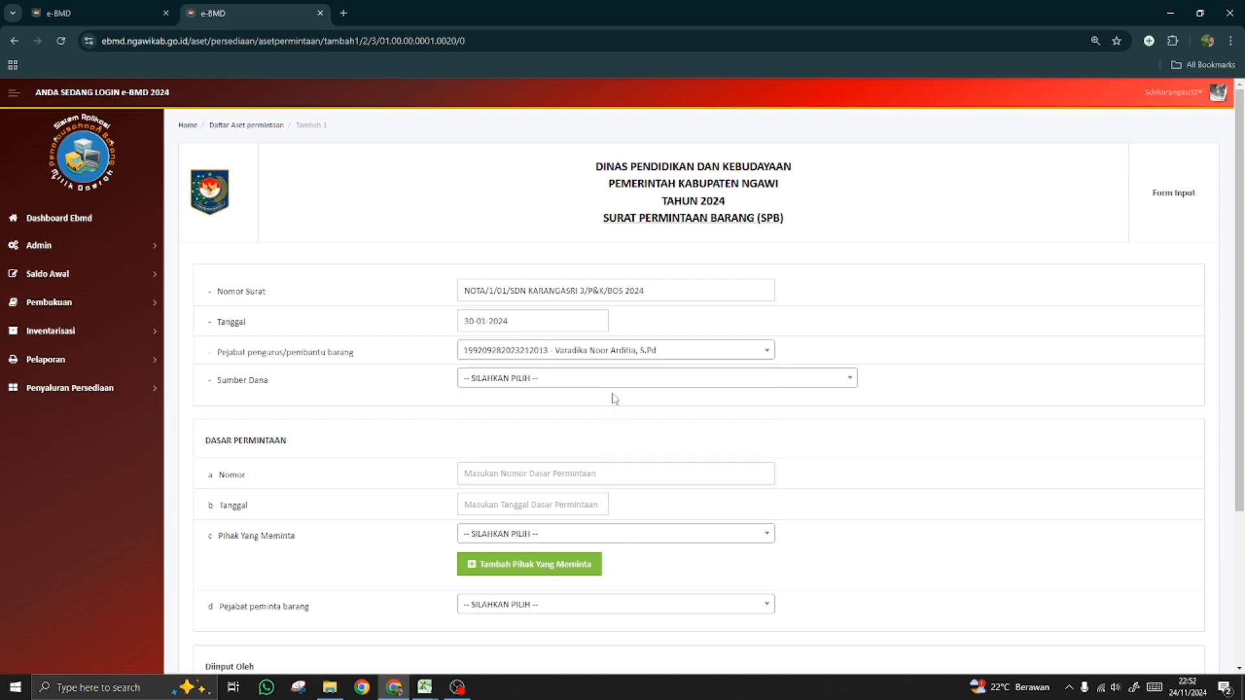
click(548, 381)
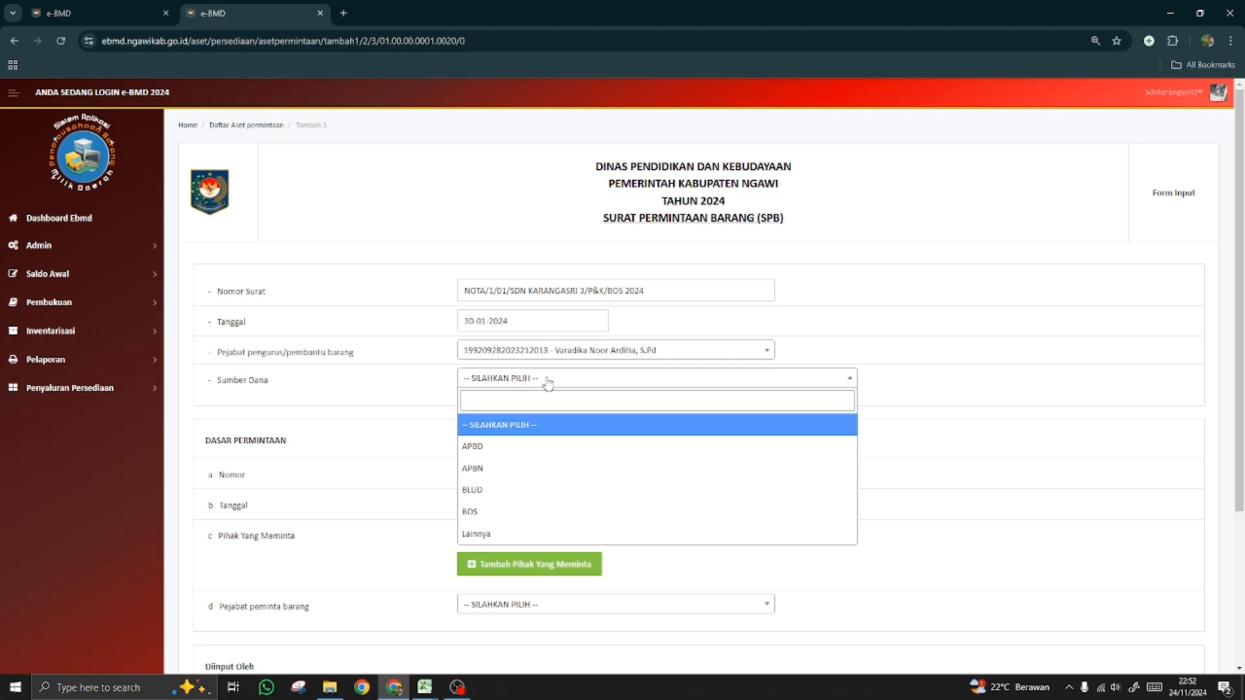
click(503, 447)
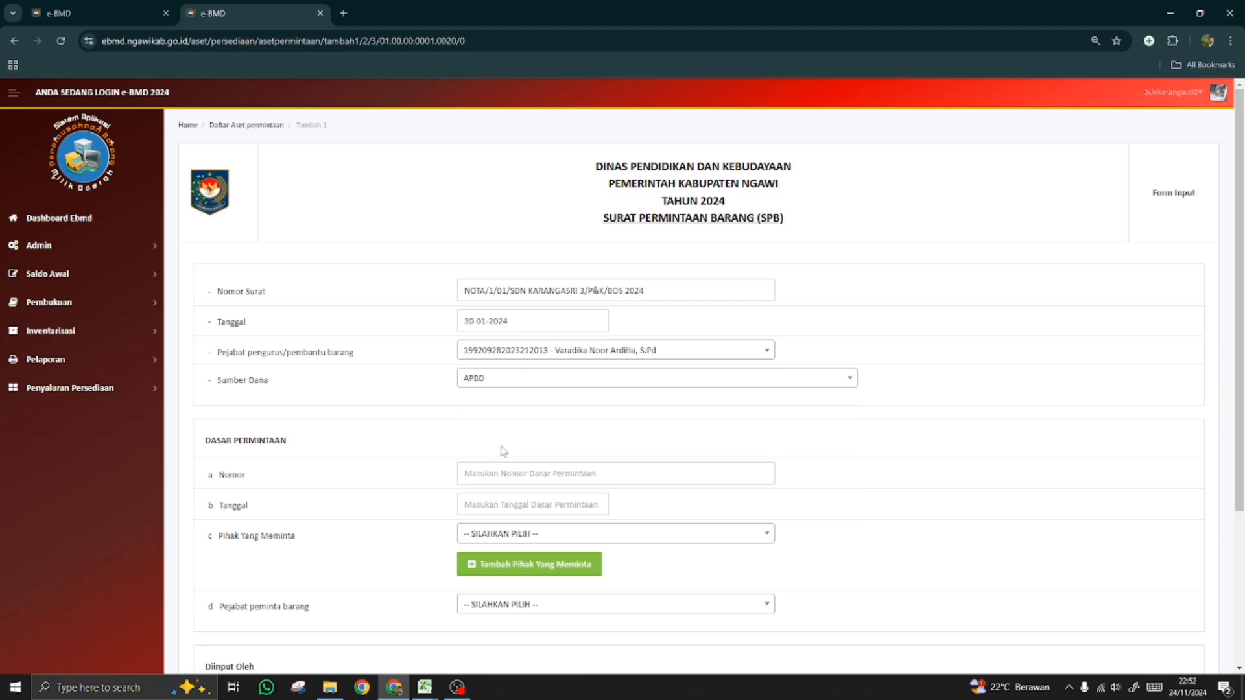
- Check the PERMINTAAN number format in the letter-numbering workbook in Excel for the DASAR PERMINTAAN Nomor field
scroll(504, 451, down, 1)
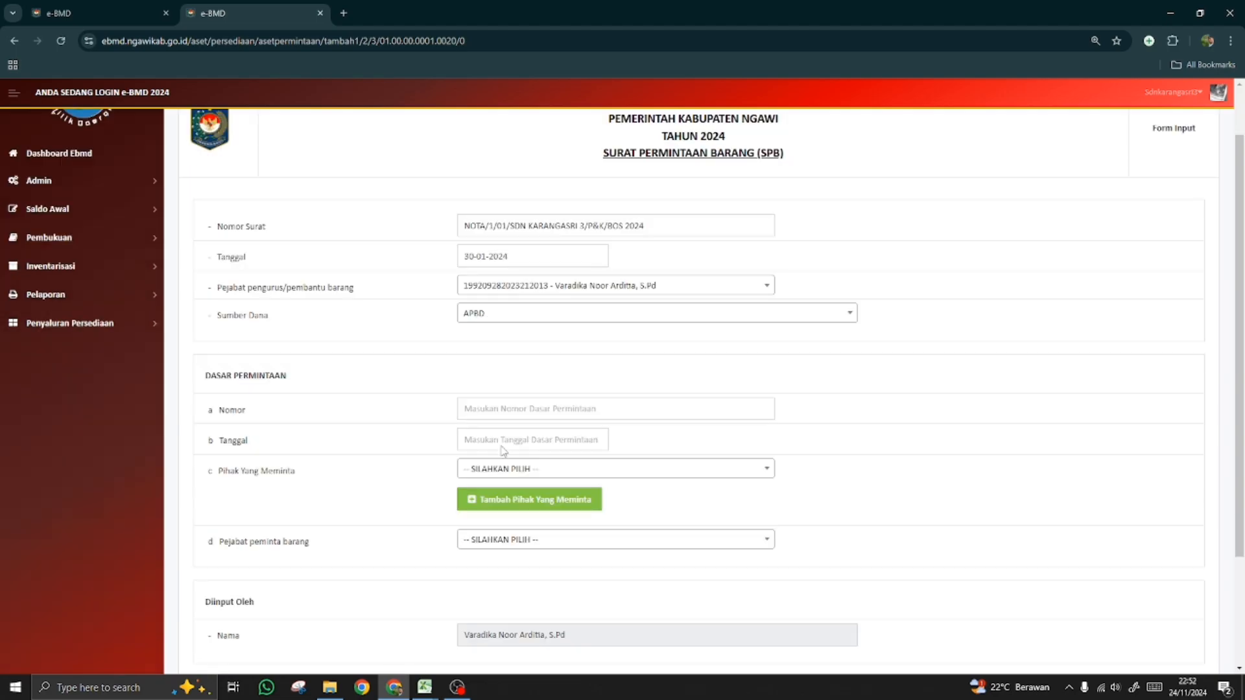
click(507, 411)
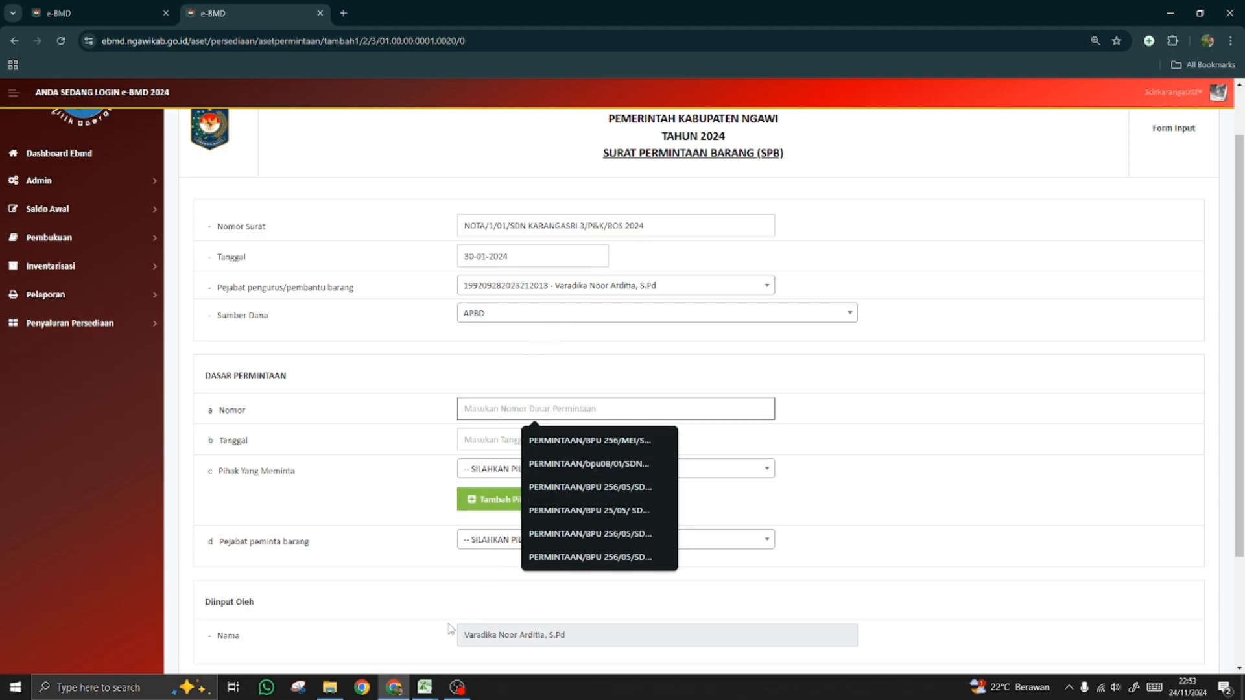
click(425, 687)
click(496, 626)
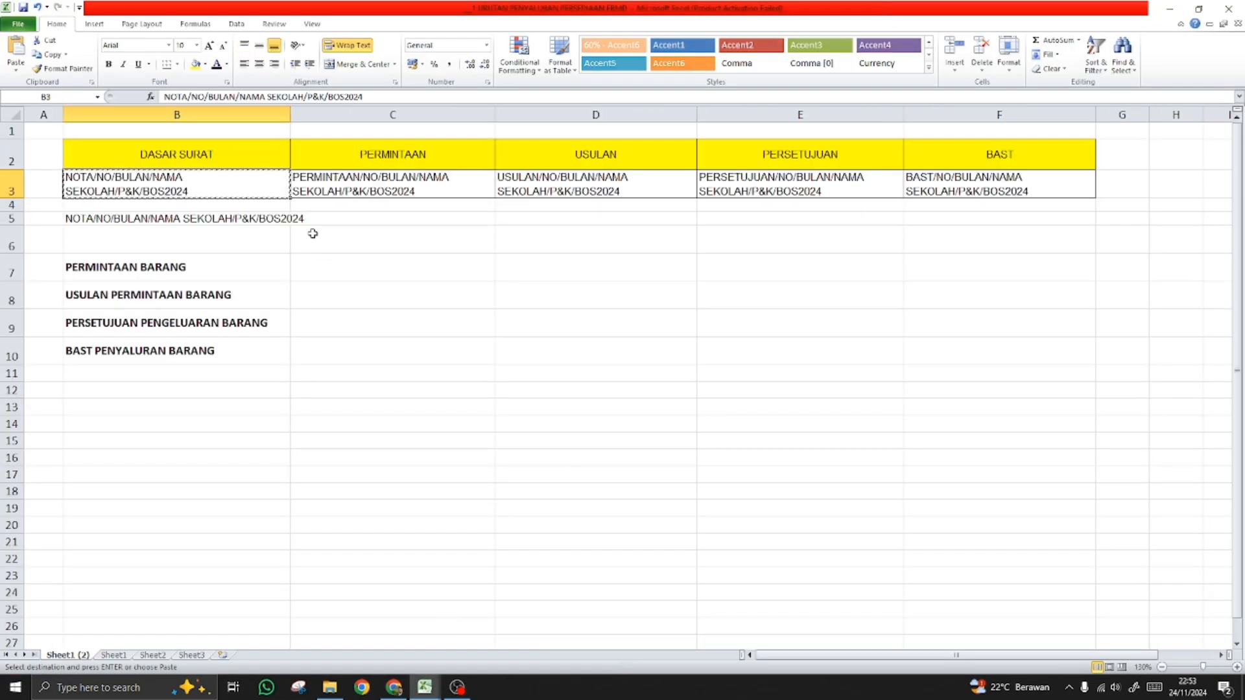
- Return to e-BMD in Chrome and copy the Nomor Surat value into the Nomor field under DASAR PERMINTAAN
click(394, 687)
drag(657, 225, 446, 228)
key(ctrl+c)
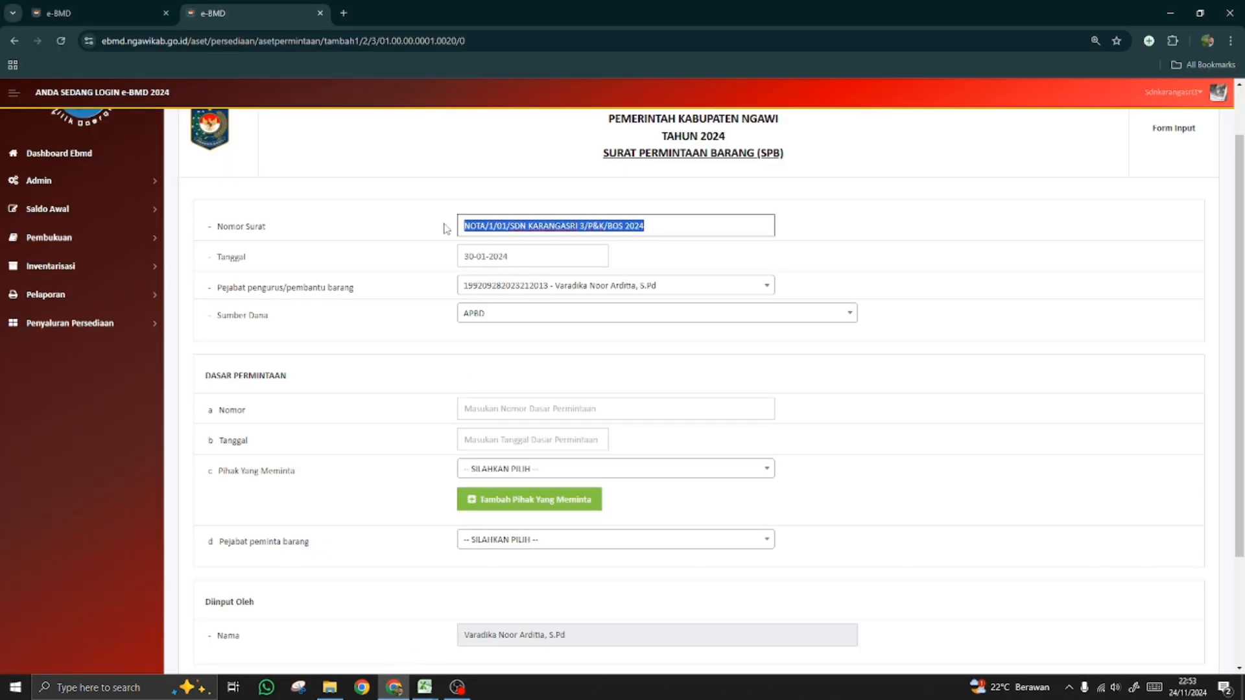
click(489, 409)
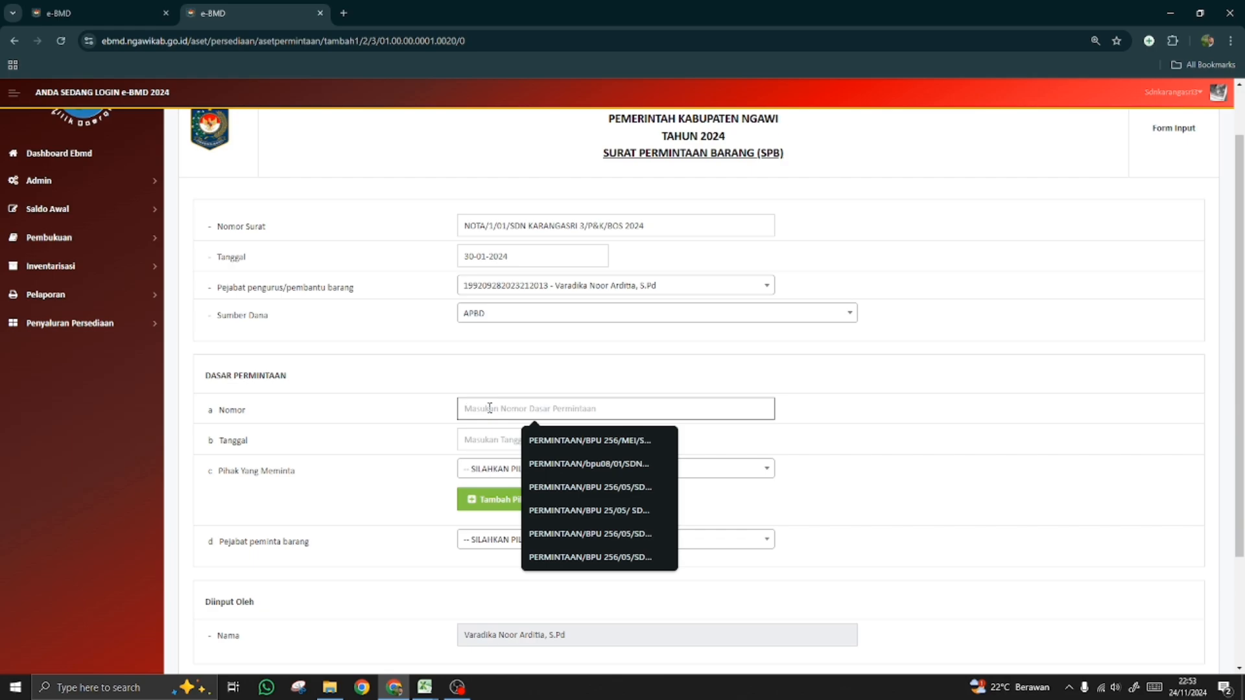
key(ctrl+v)
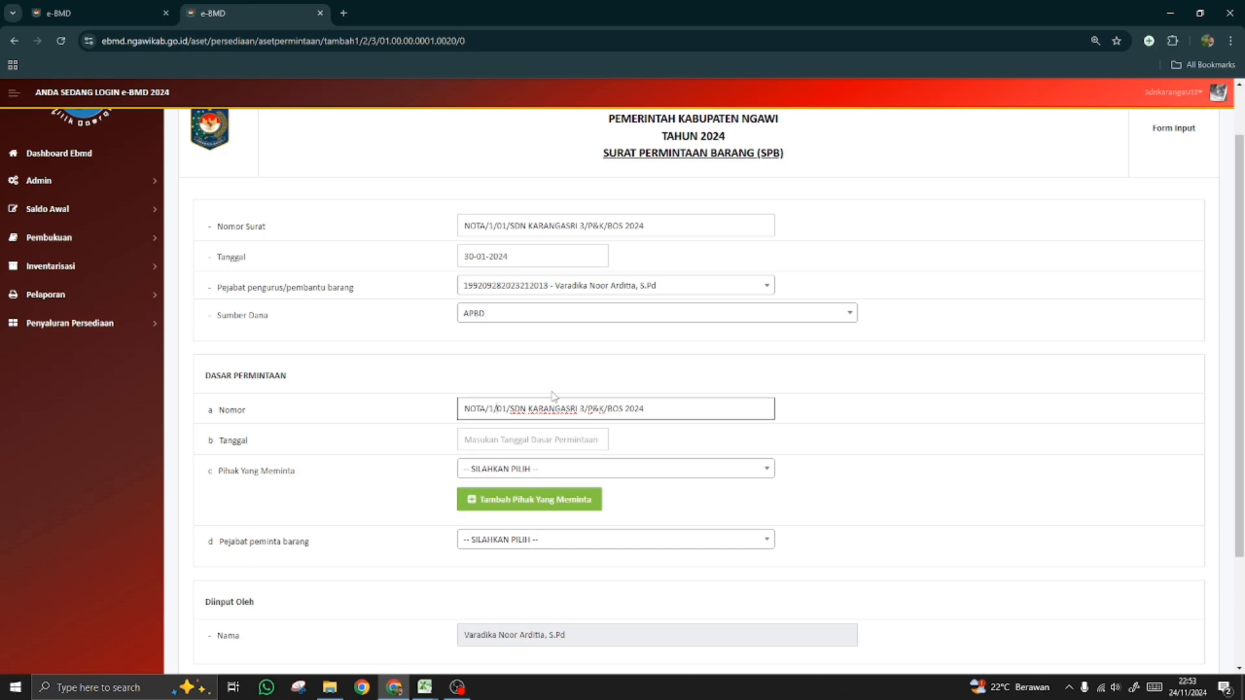
- Replace the NOTA prefix in the DASAR PERMINTAAN number with the word PERMINTAAN copied from the section heading
key(shift+Left)
key(shift+Left)
key(shift+Left)
key(shift+Left)
key(BackSpace)
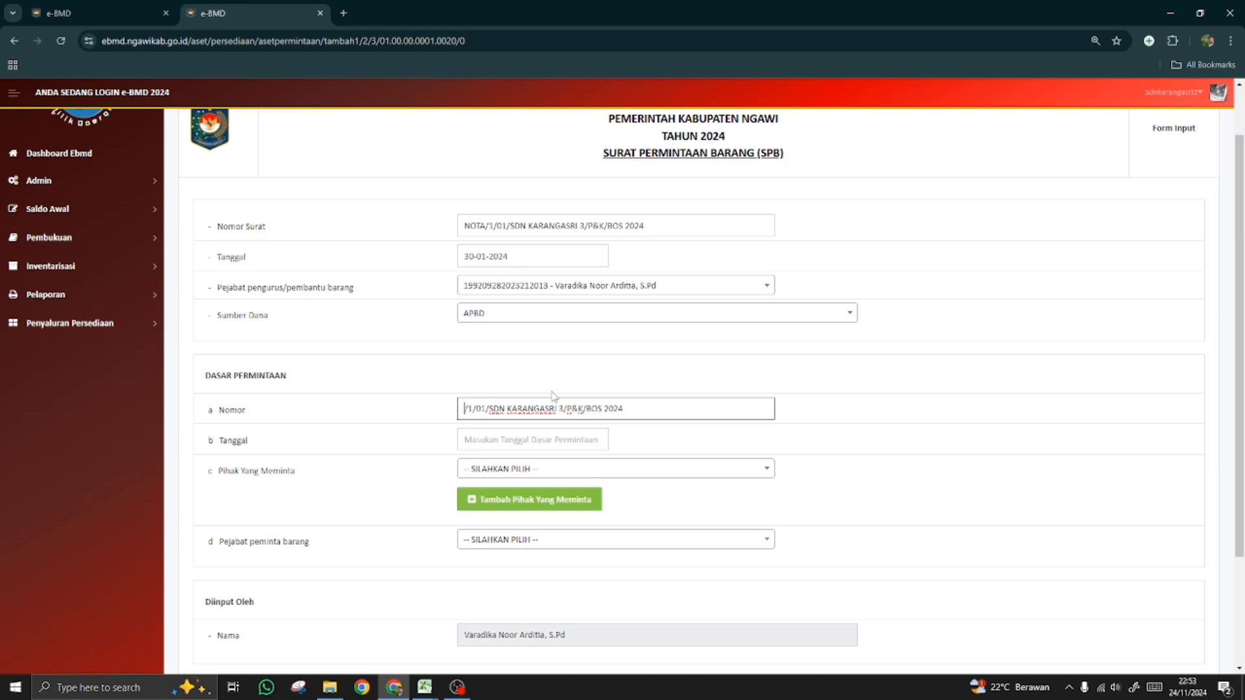
click(237, 383)
drag(236, 382, 291, 385)
key(ctrl+c)
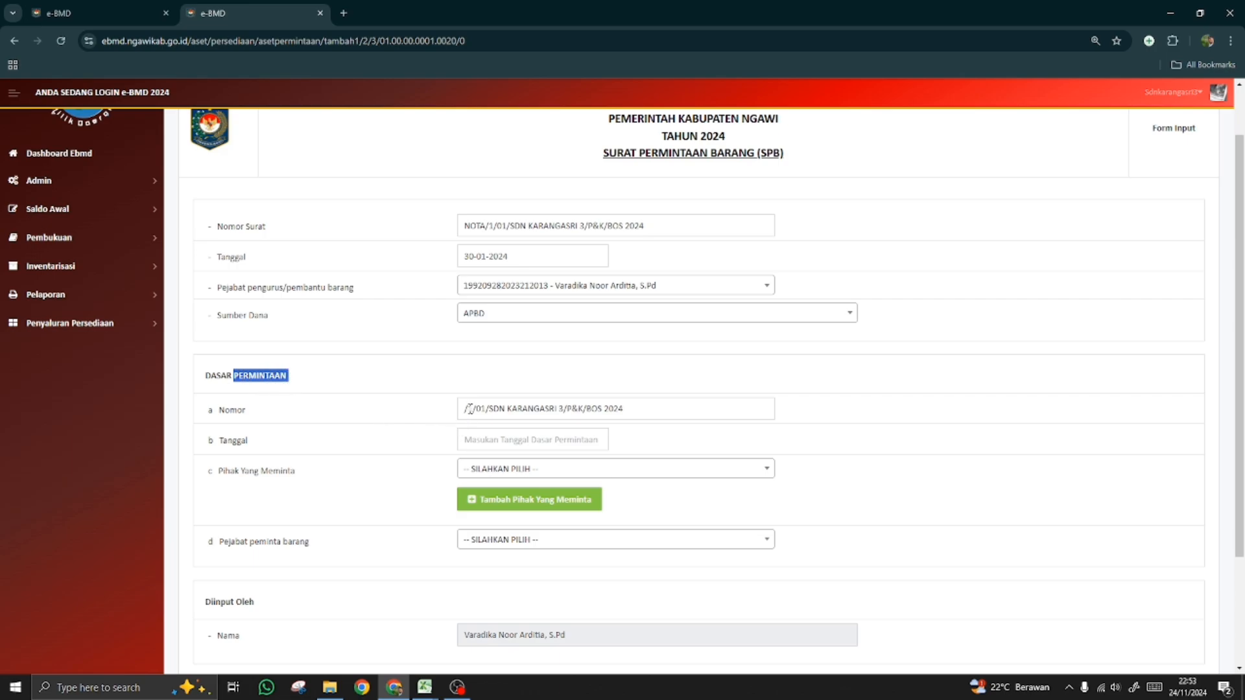
click(468, 410)
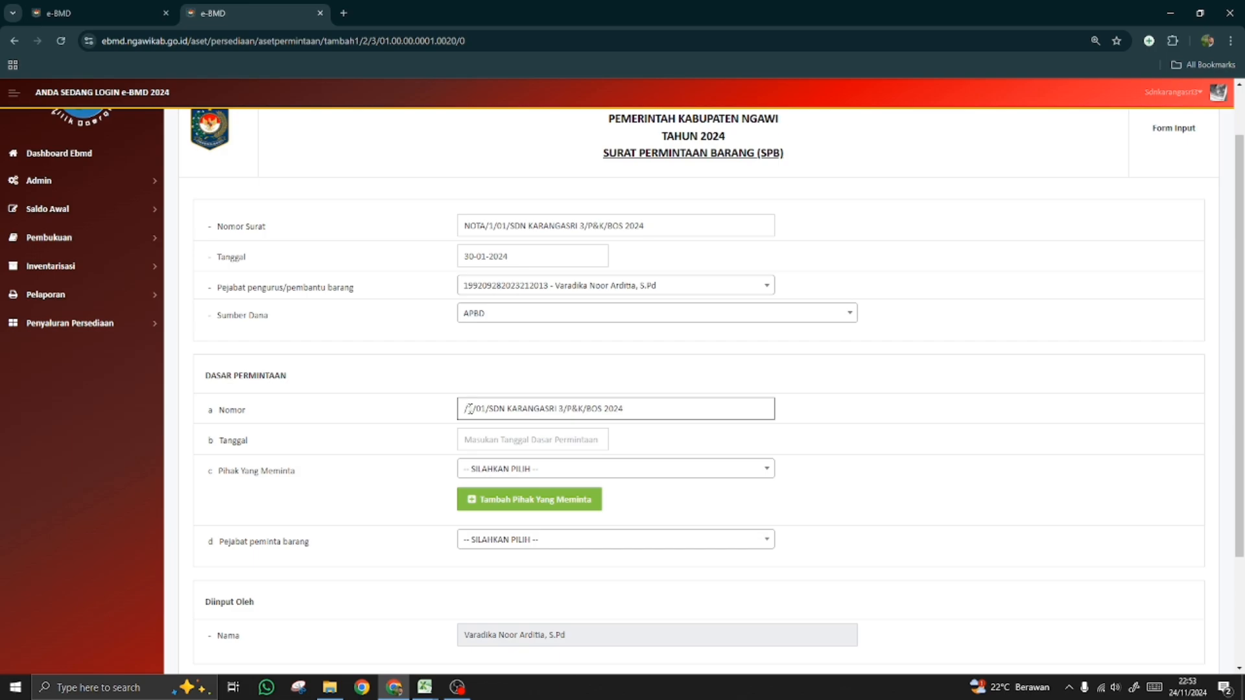
key(ctrl+v)
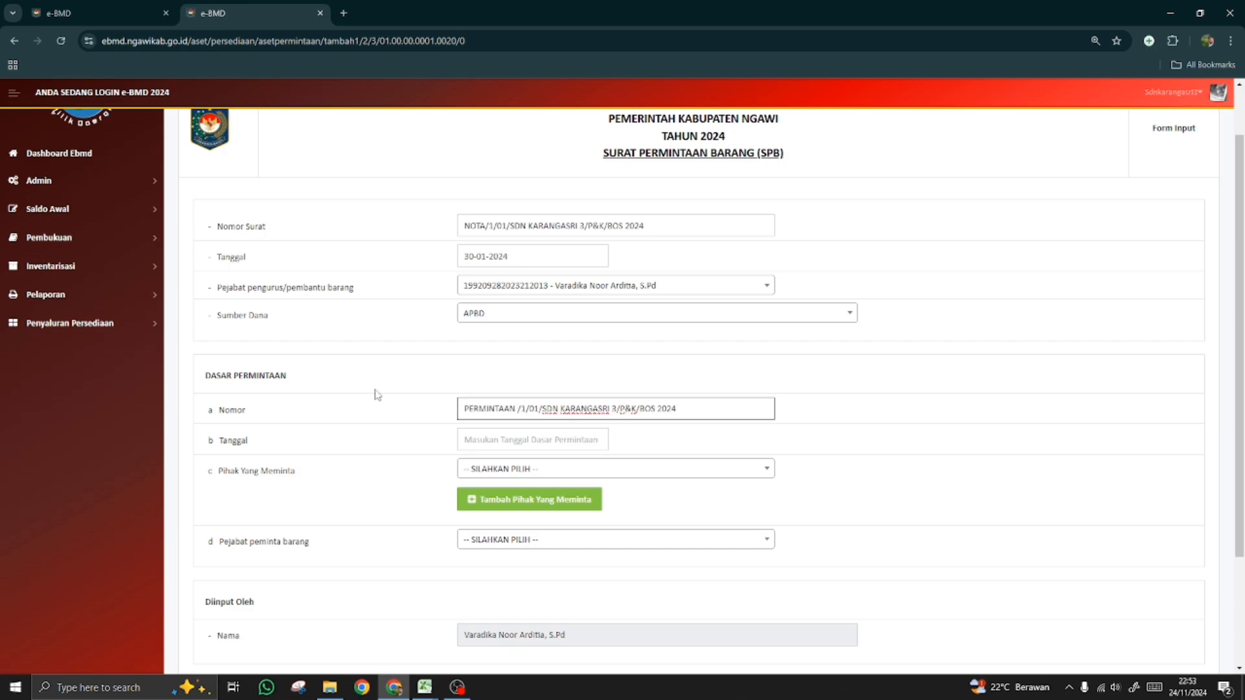
- Copy the 27/01/2024 acquisition date from the procurement report in Excel into the DASAR PERMINTAAN Tanggal field of e-BMD in Chrome
click(496, 439)
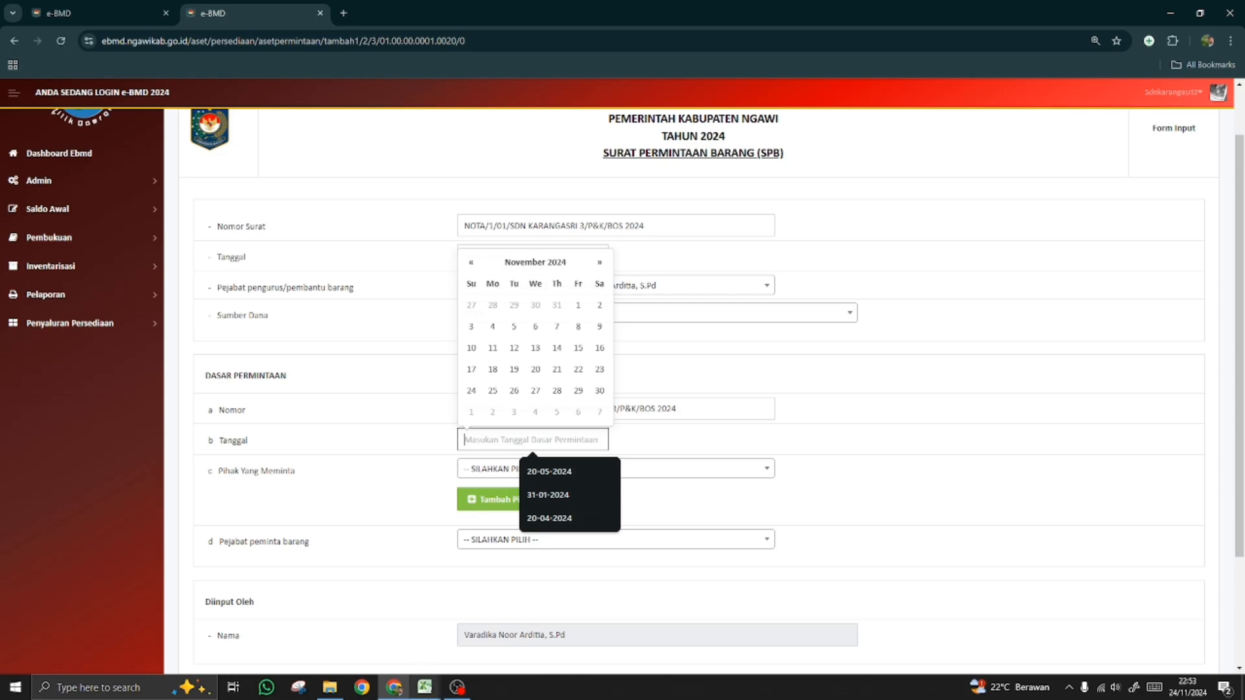
click(425, 688)
click(398, 651)
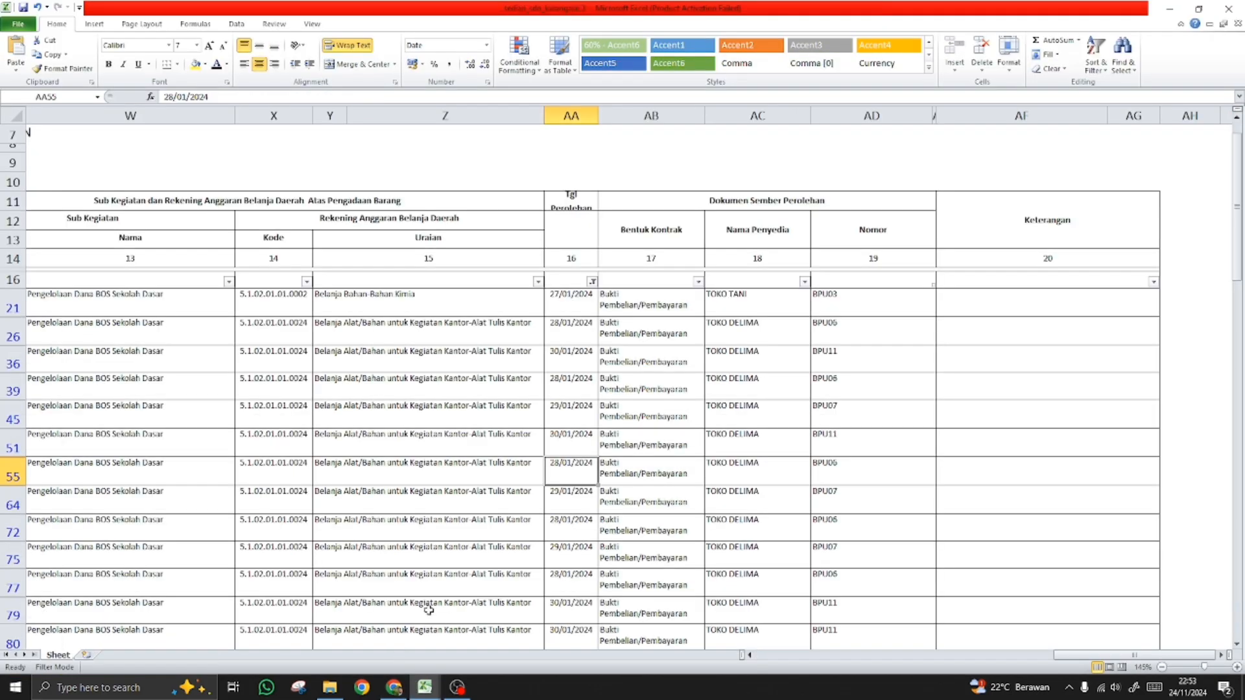
click(573, 307)
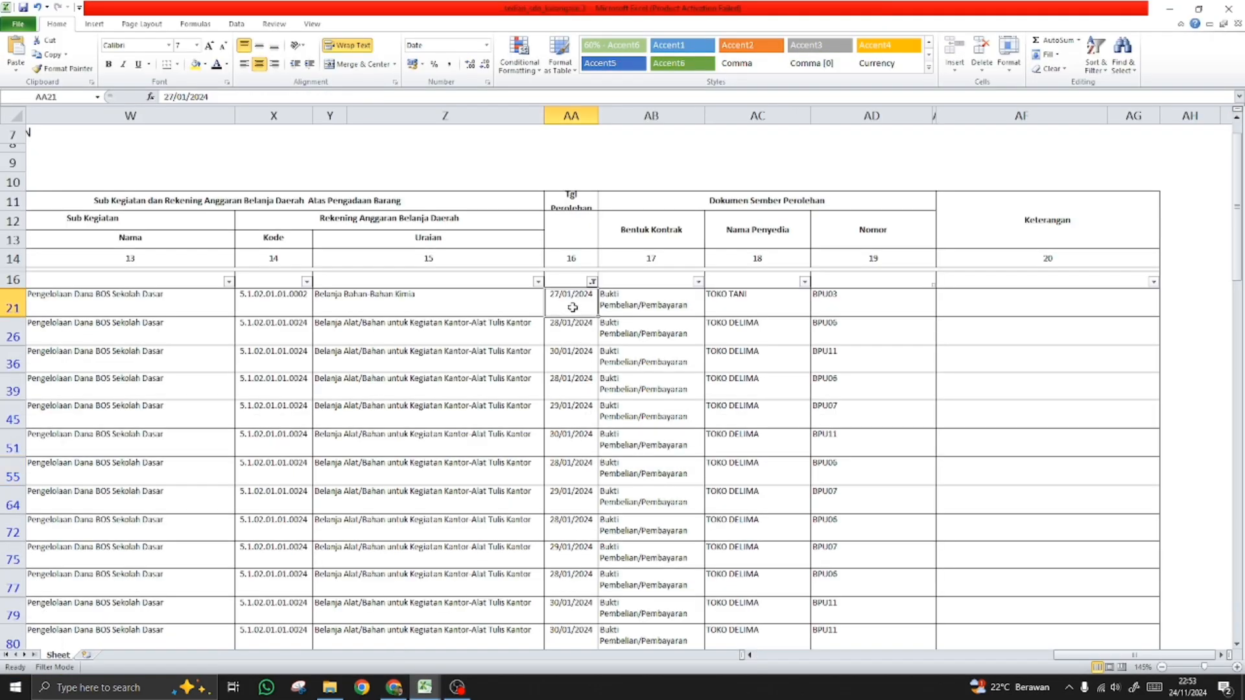
key(ctrl+c)
click(394, 688)
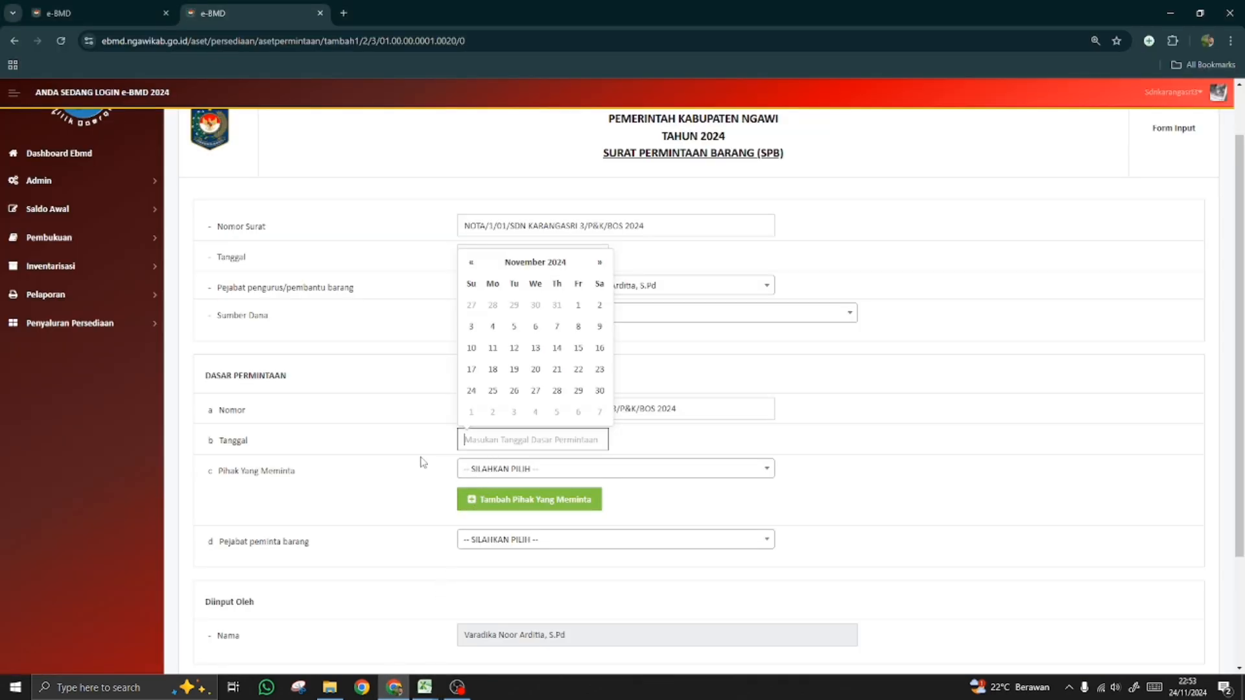
key(ctrl+v)
click(641, 447)
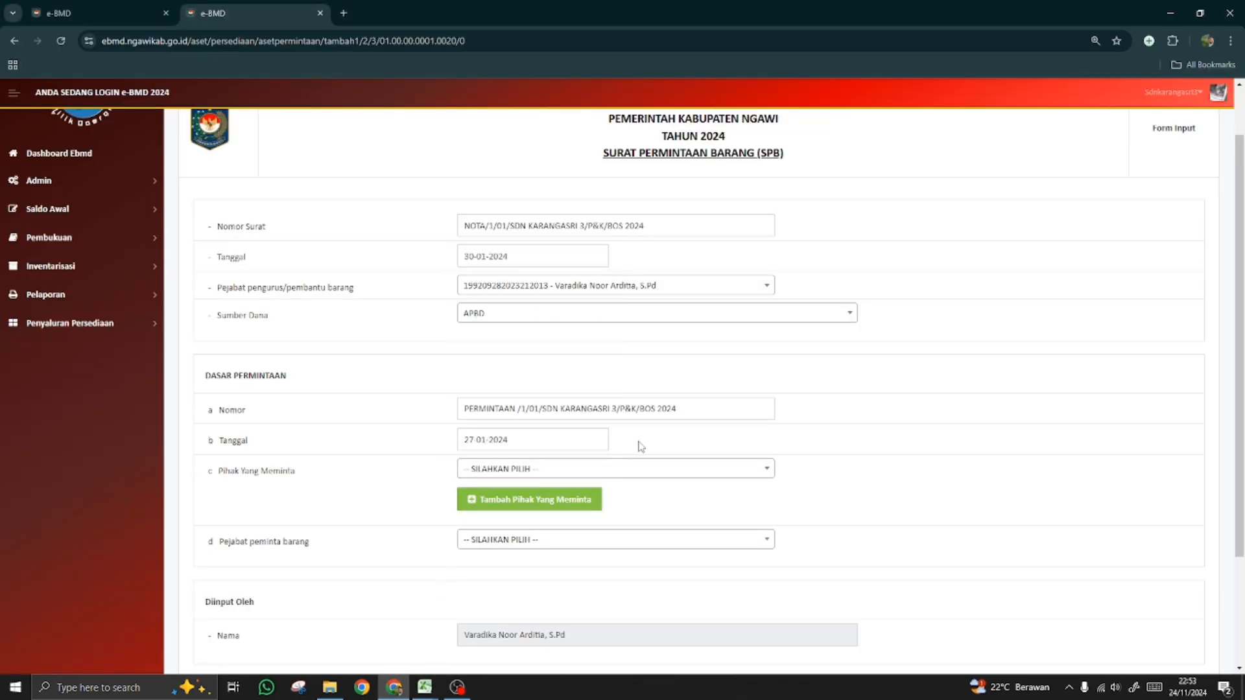
- Search the Pihak Yang Meminta options for KEPALA SEKOLAH
scroll(381, 444, down, 2)
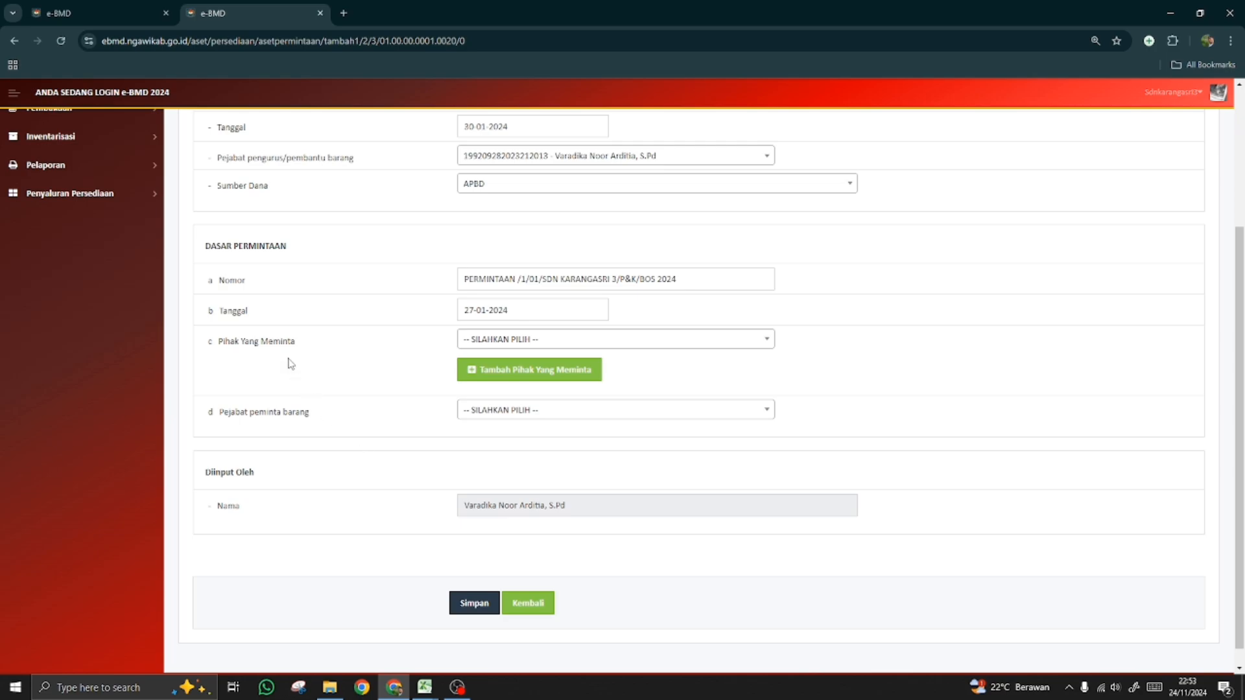
click(534, 342)
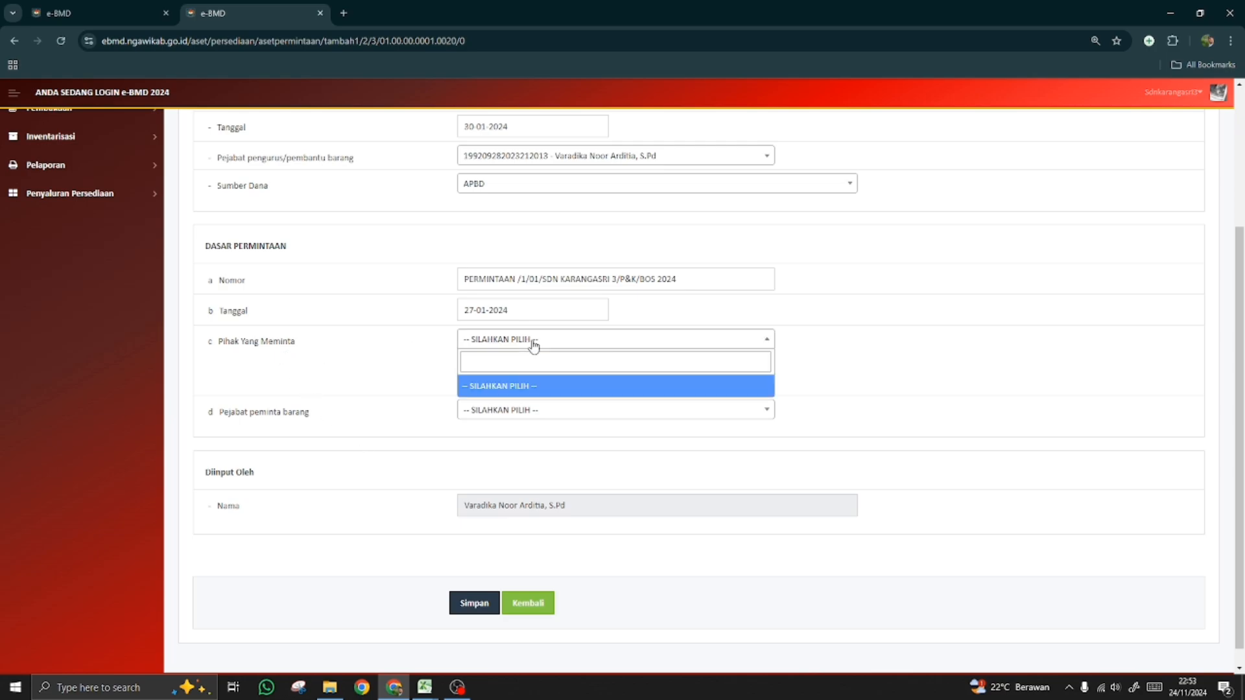
click(533, 343)
click(533, 342)
click(530, 343)
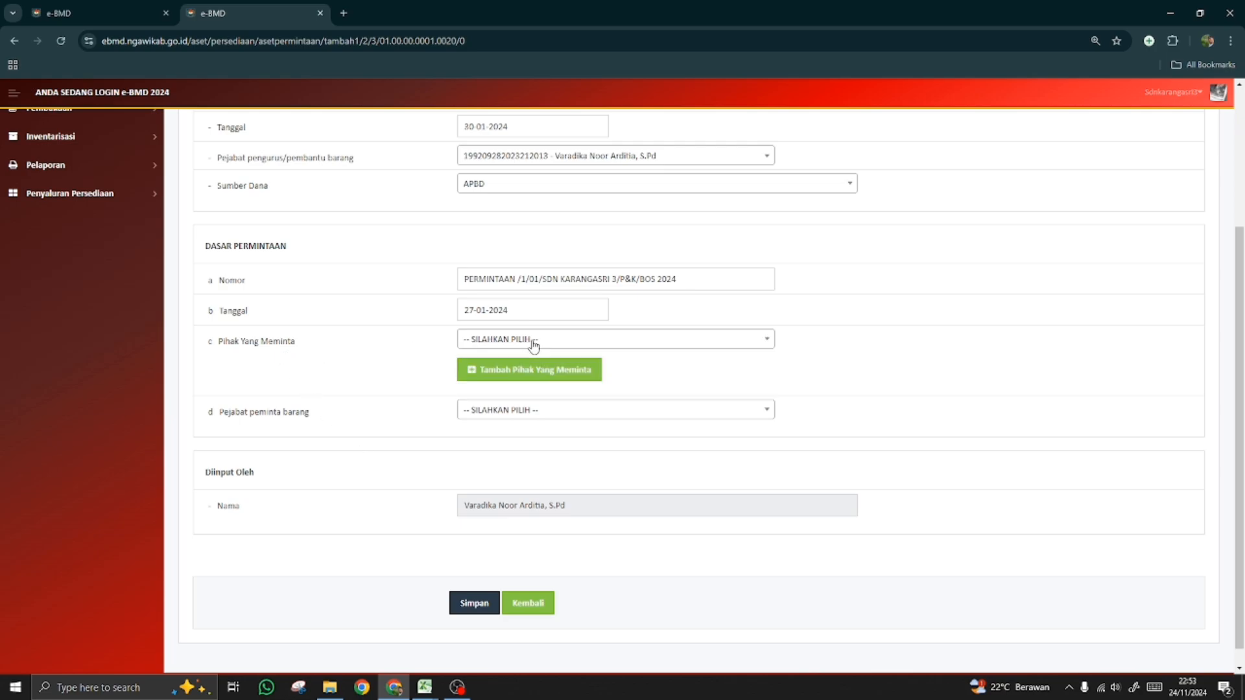
scroll(381, 419, up, 1)
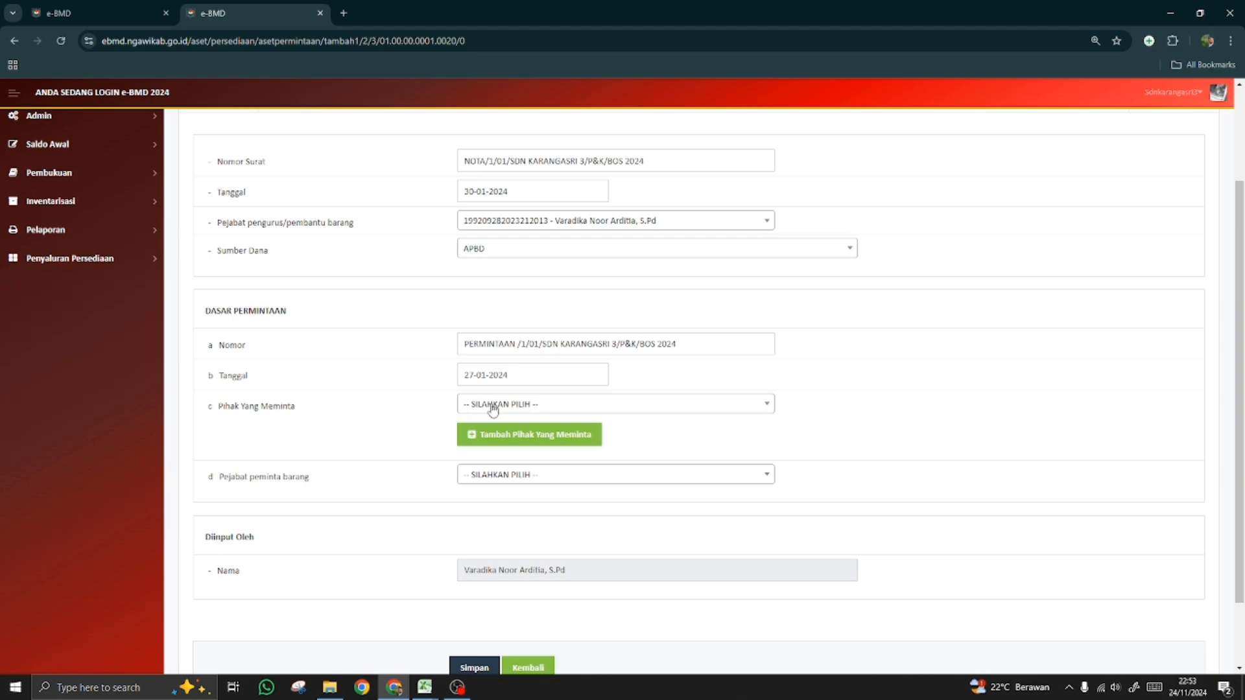
click(535, 407)
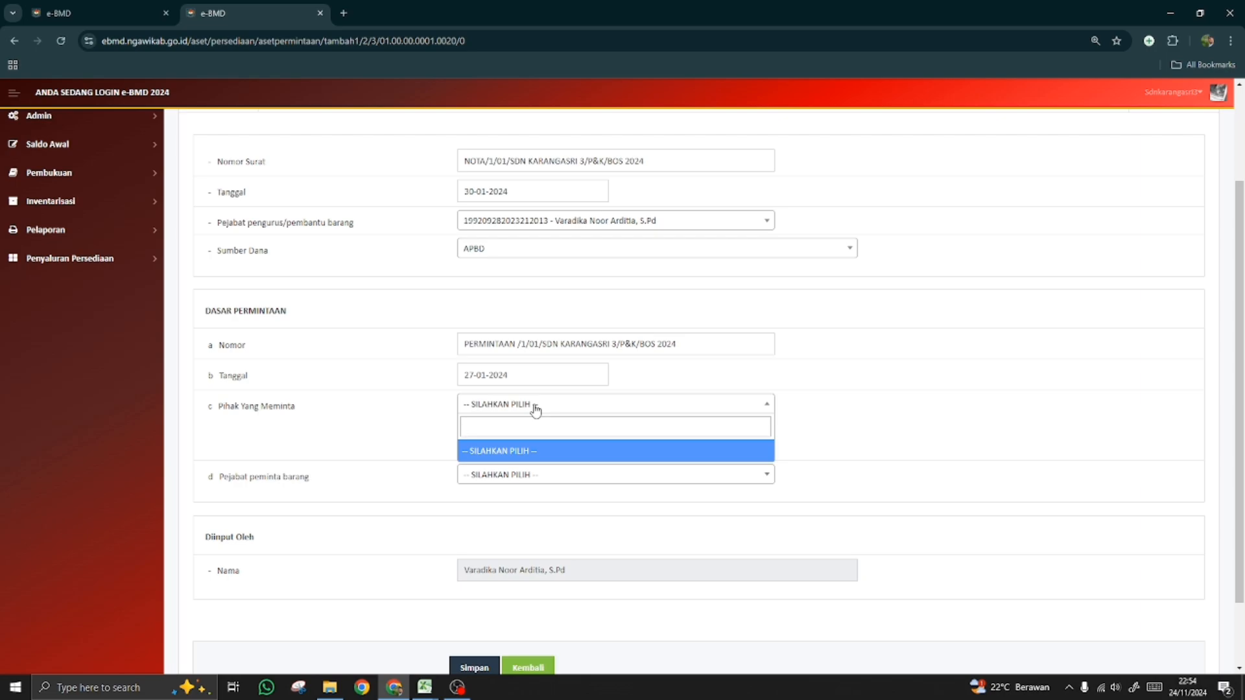
text(KE)
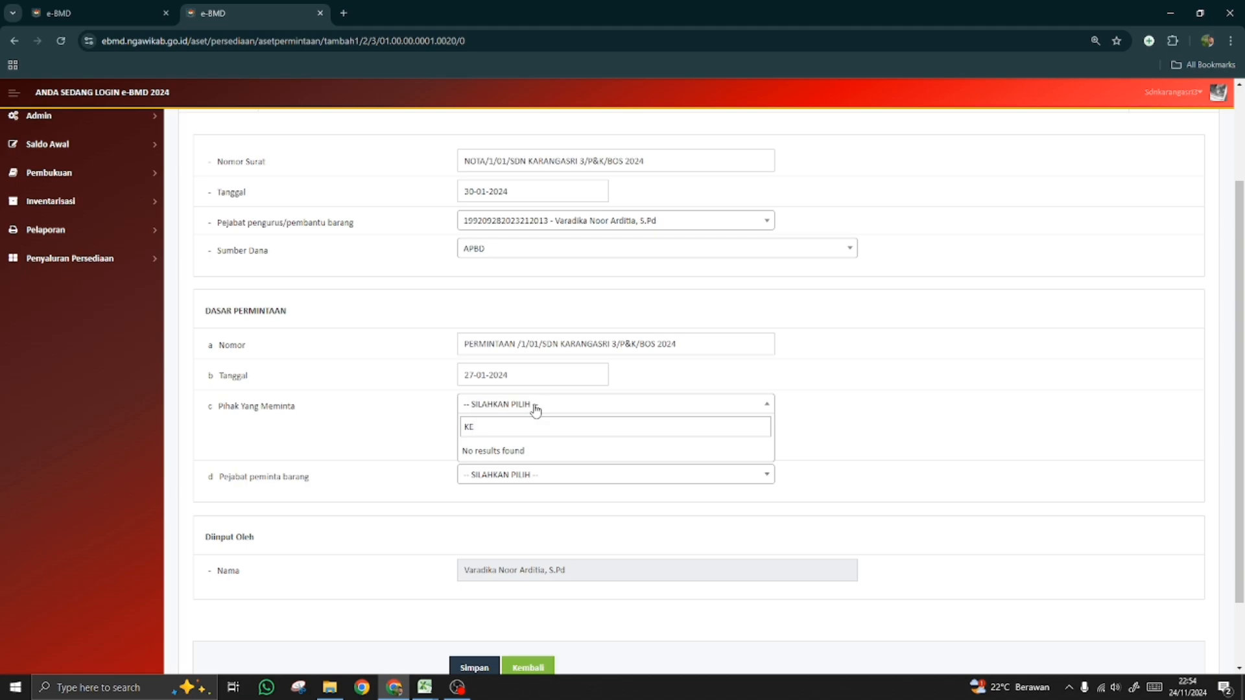
text(PALA SEKOLAH)
click(423, 441)
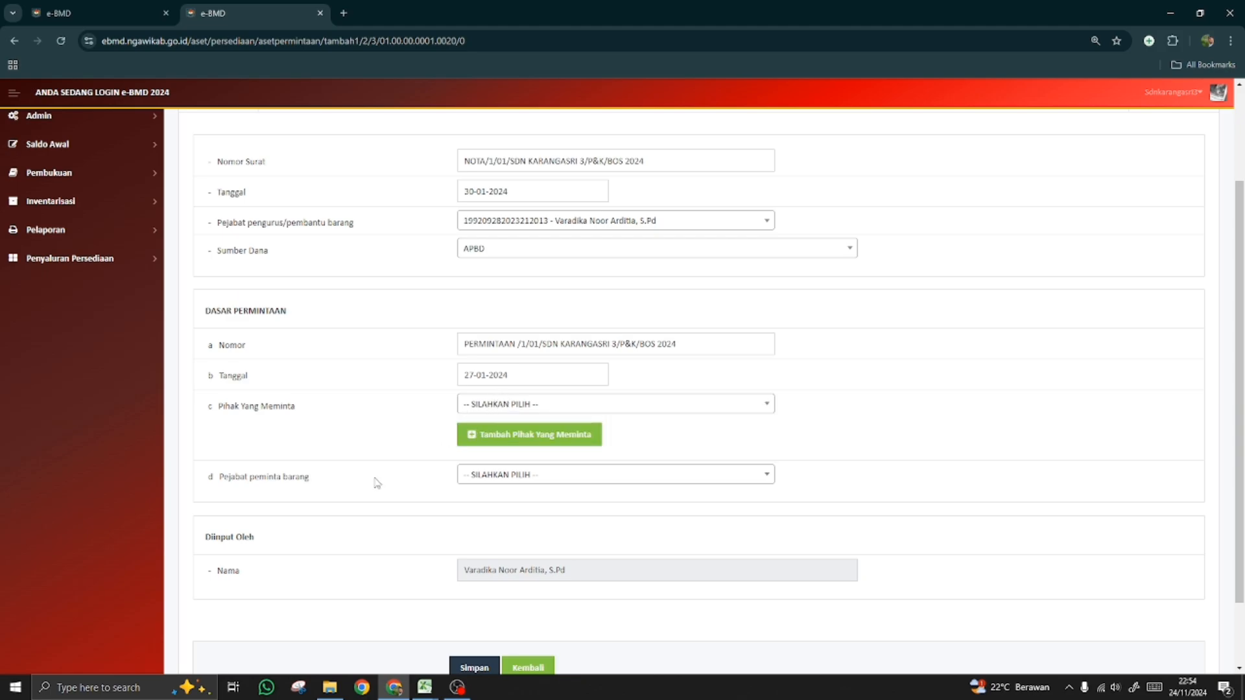
- Add KEPALA SEKOLAH as a new requesting party and select it as Pihak Yang Meminta
click(535, 439)
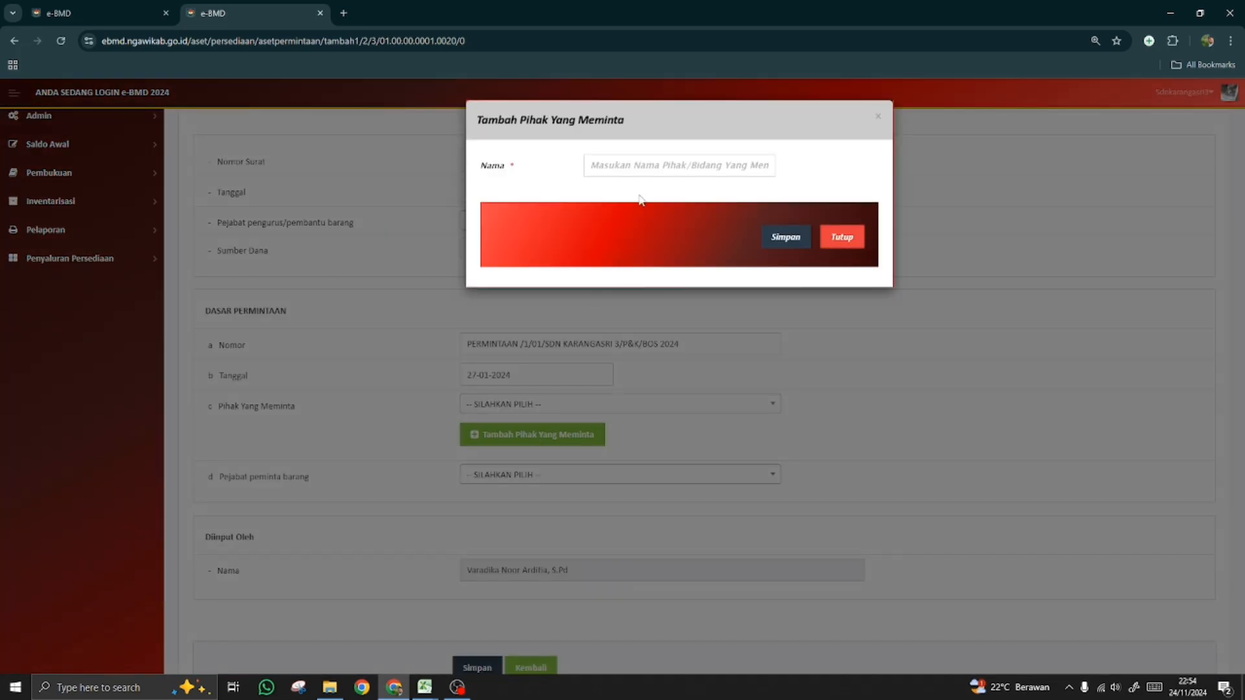
click(639, 164)
text(KE)
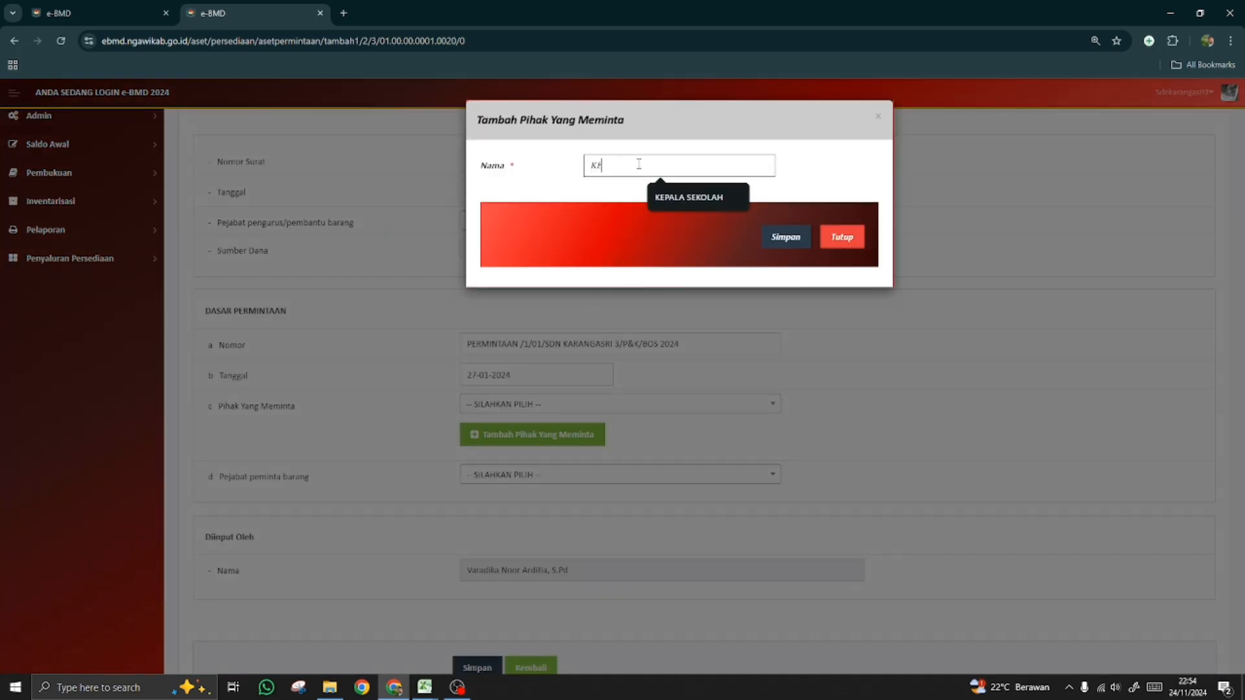
text(PALA SEKOLAH)
click(778, 236)
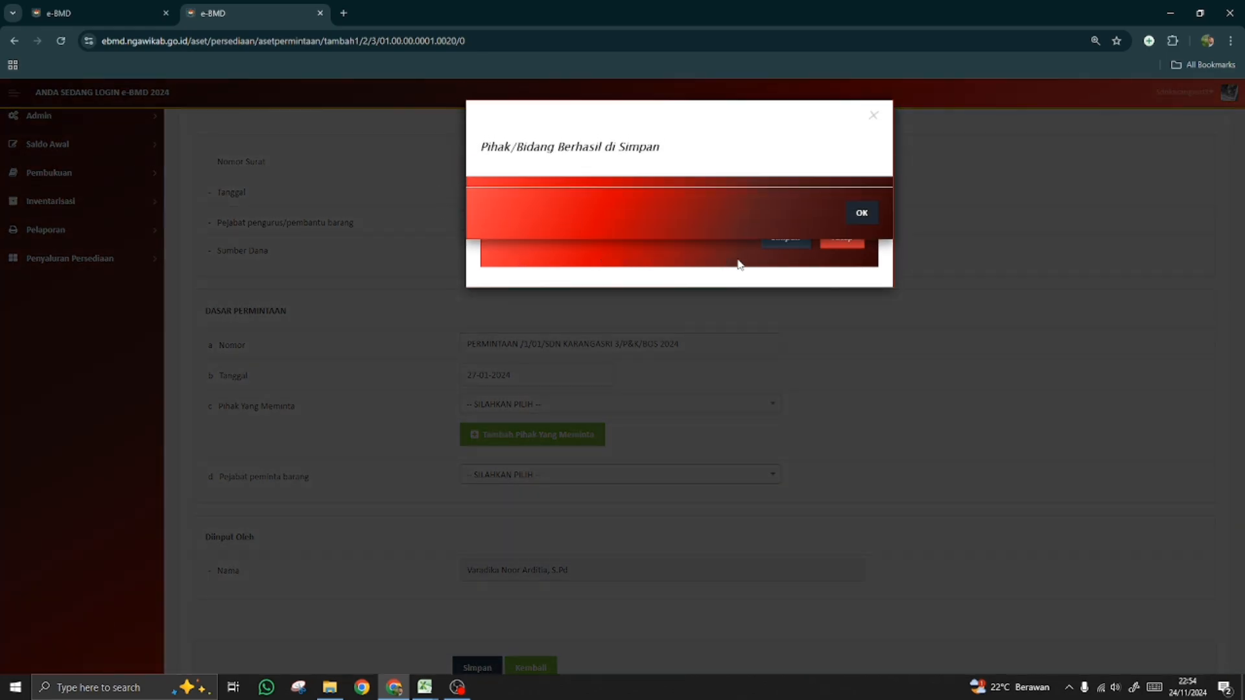
click(861, 217)
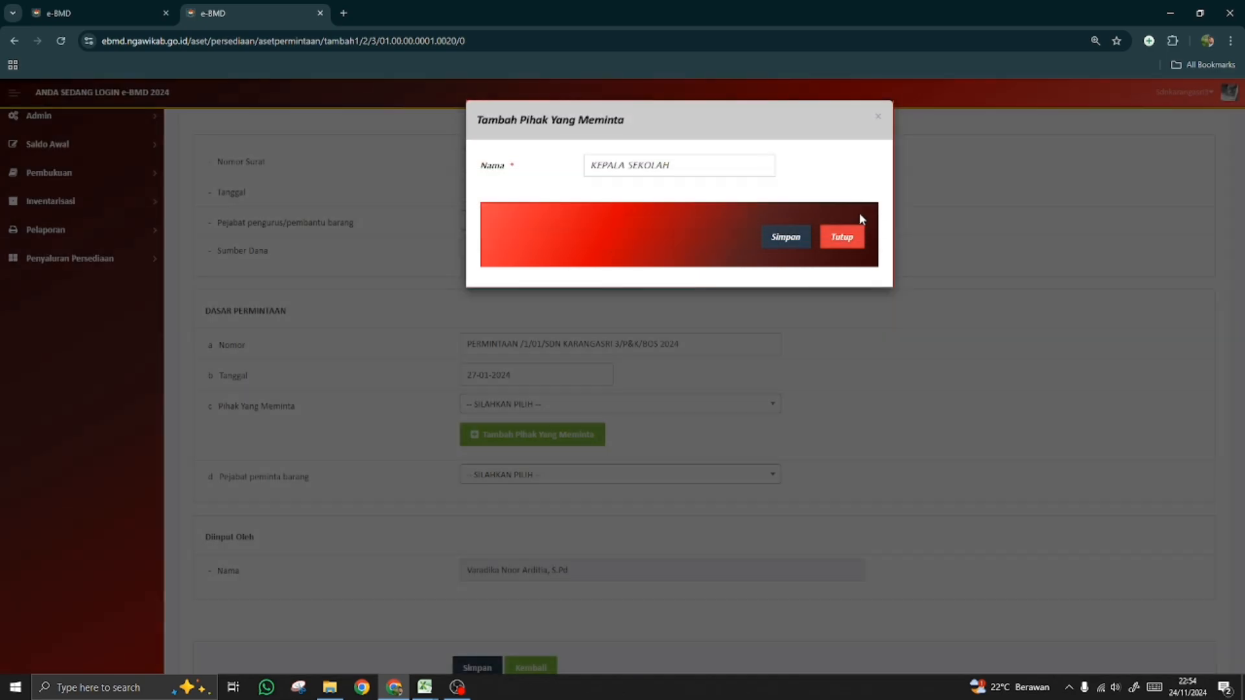
click(841, 239)
click(505, 411)
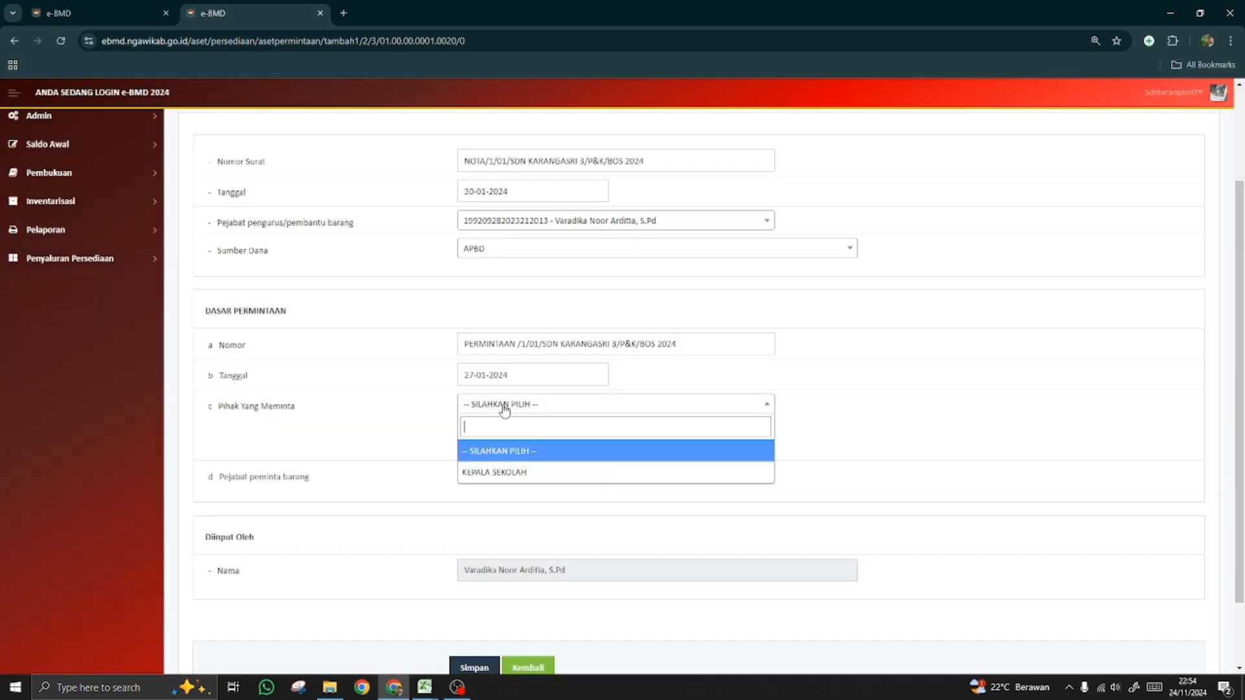
click(502, 468)
- Choose the school principal, the last official listed, as Pejabat peminta barang
scroll(375, 389, down, 1)
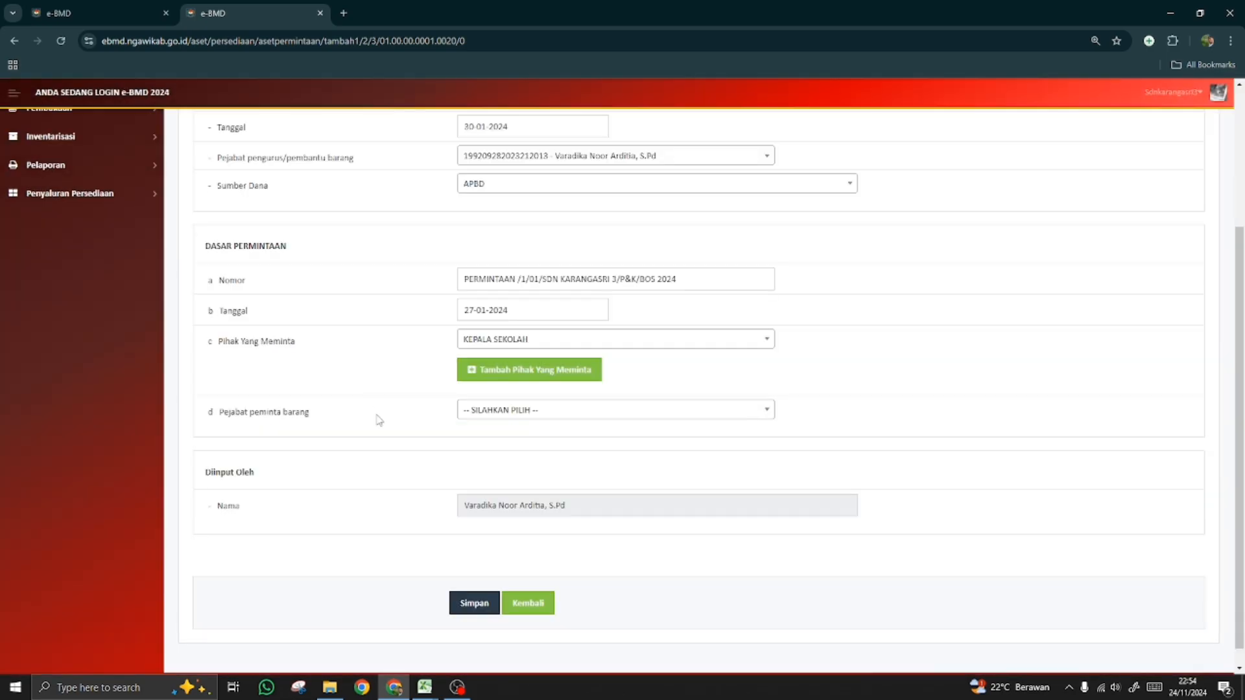
click(530, 419)
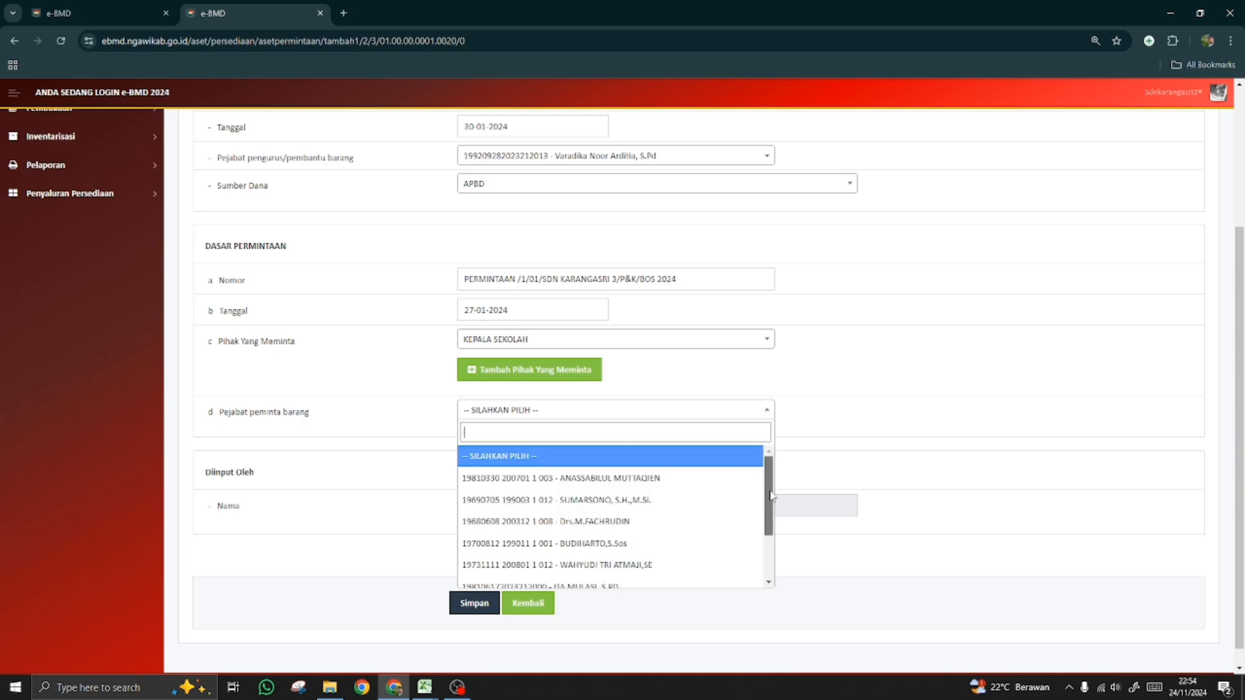
drag(771, 496, 771, 557)
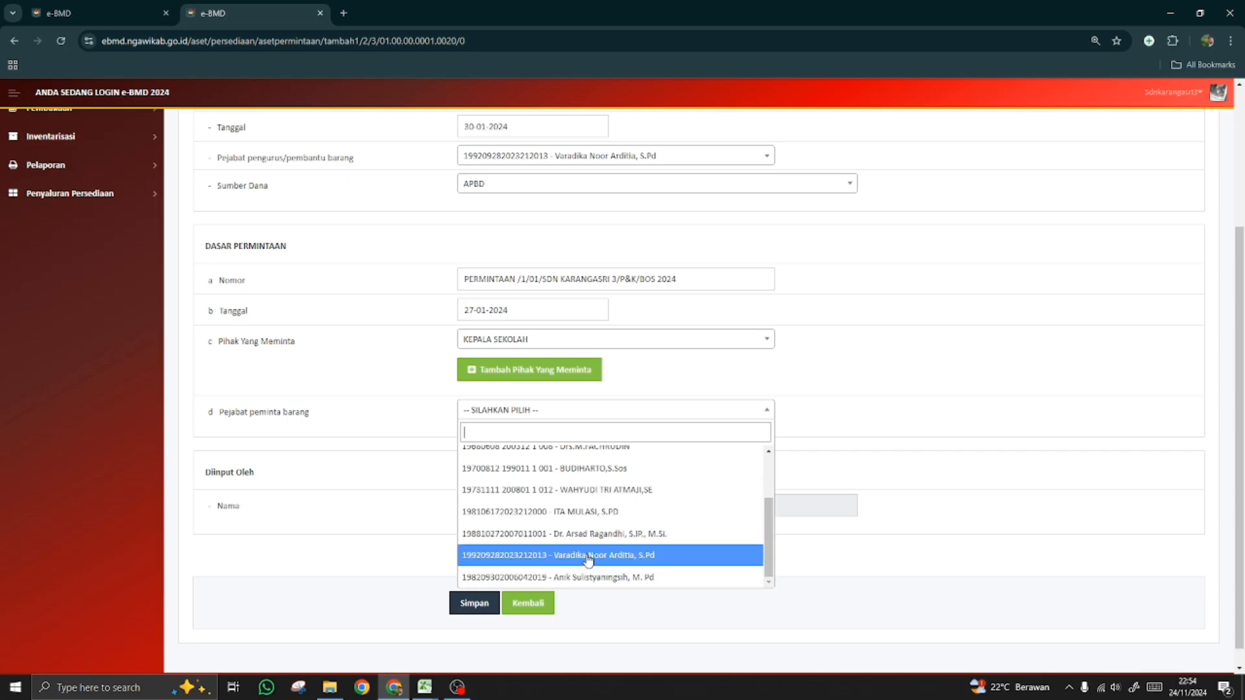
scroll(543, 223, up, 2)
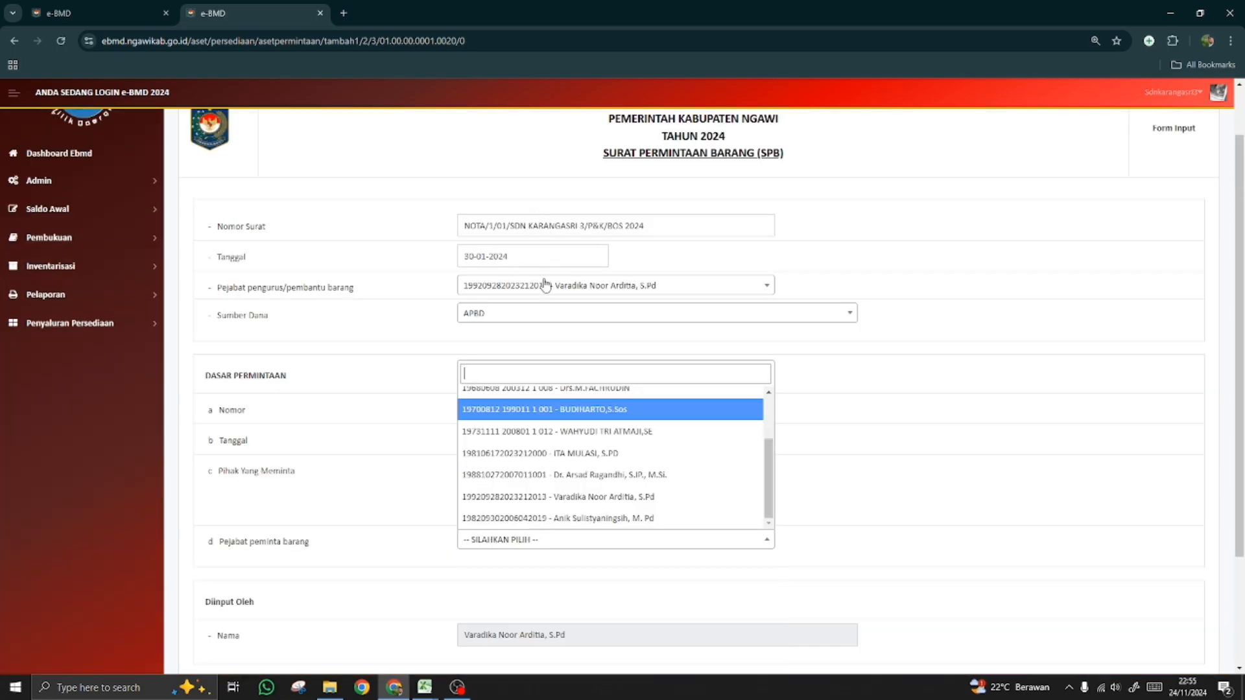
scroll(538, 296, down, 2)
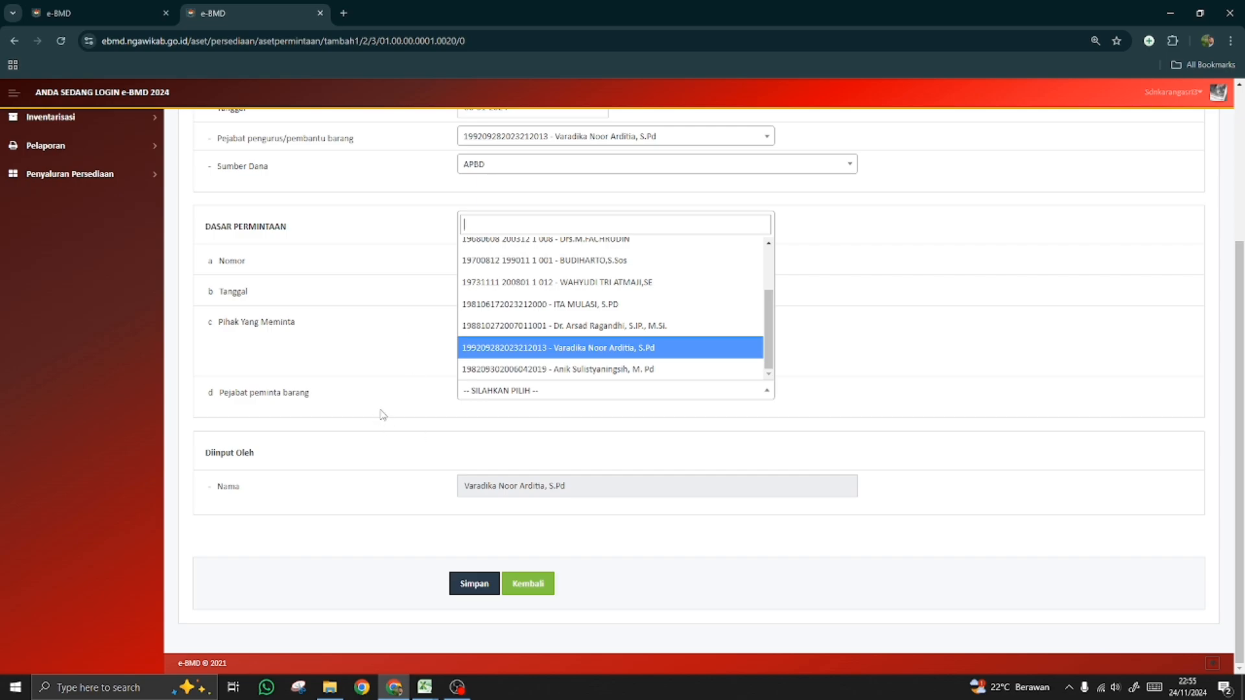
click(383, 415)
click(510, 397)
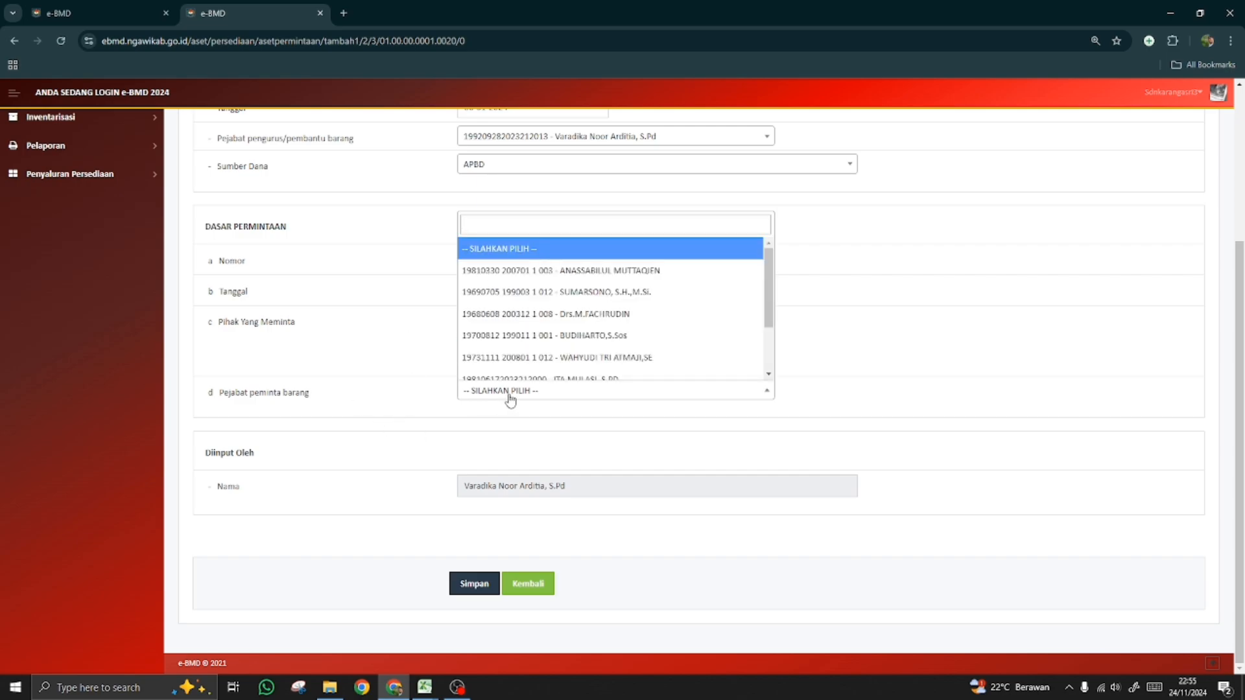
drag(768, 287, 766, 326)
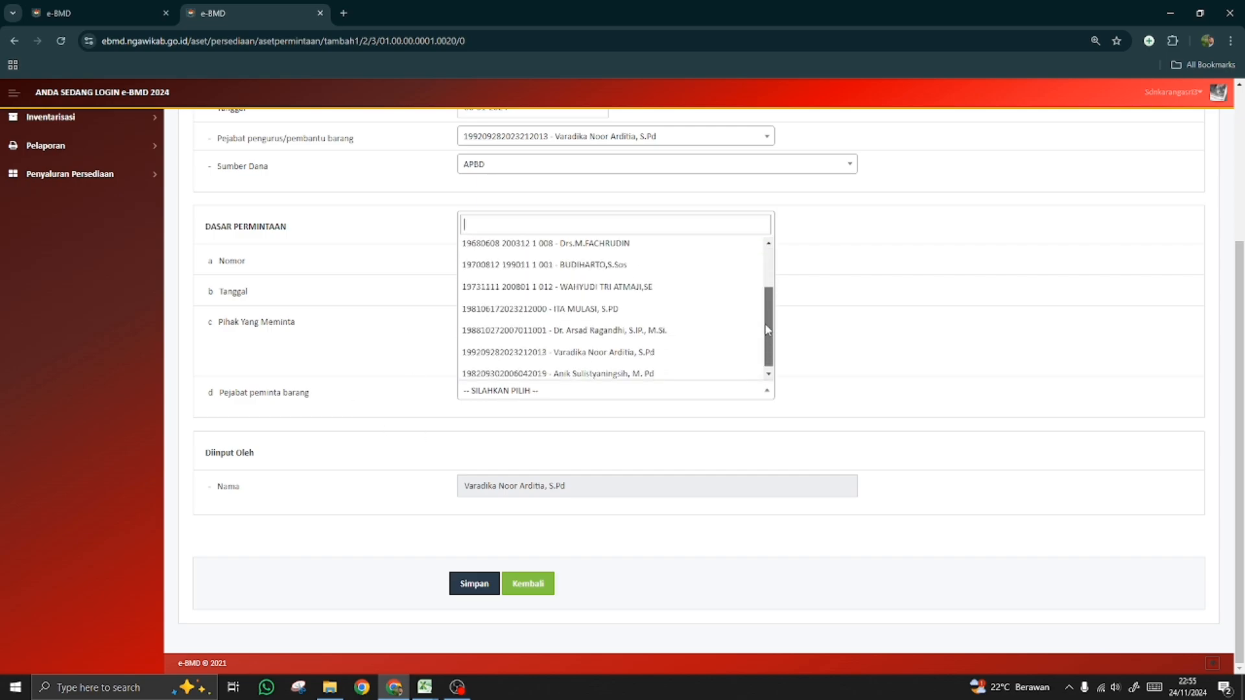
click(395, 343)
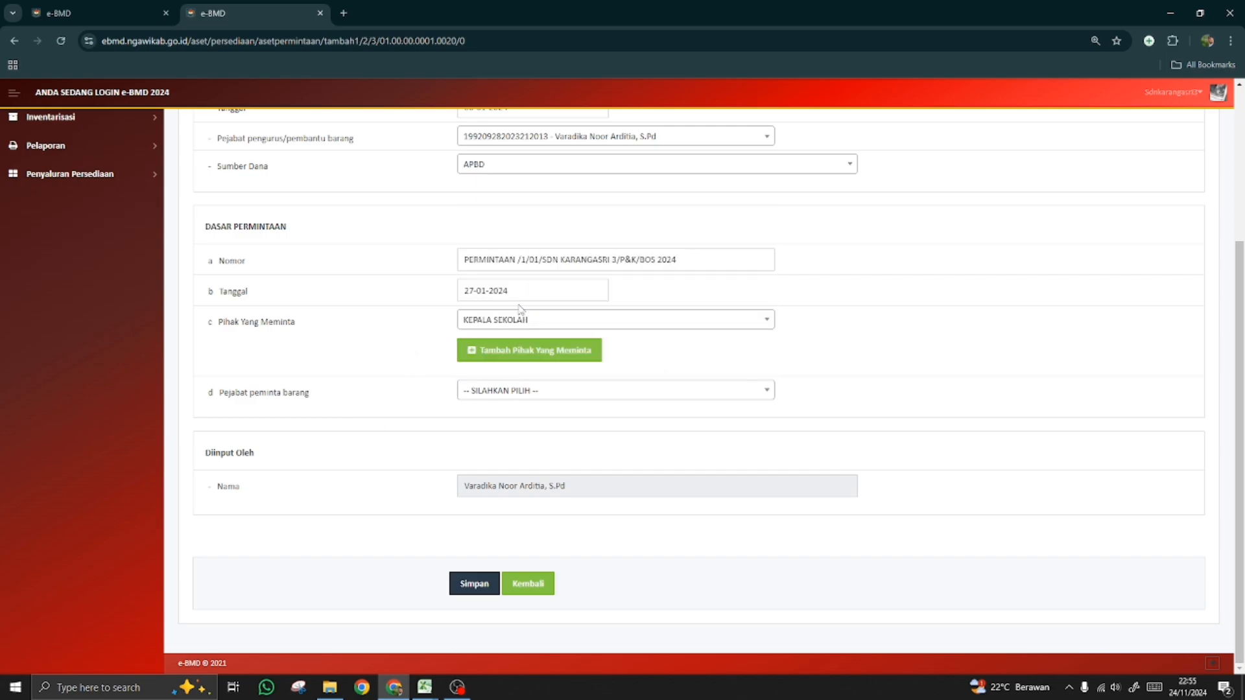
click(531, 393)
drag(768, 308, 767, 347)
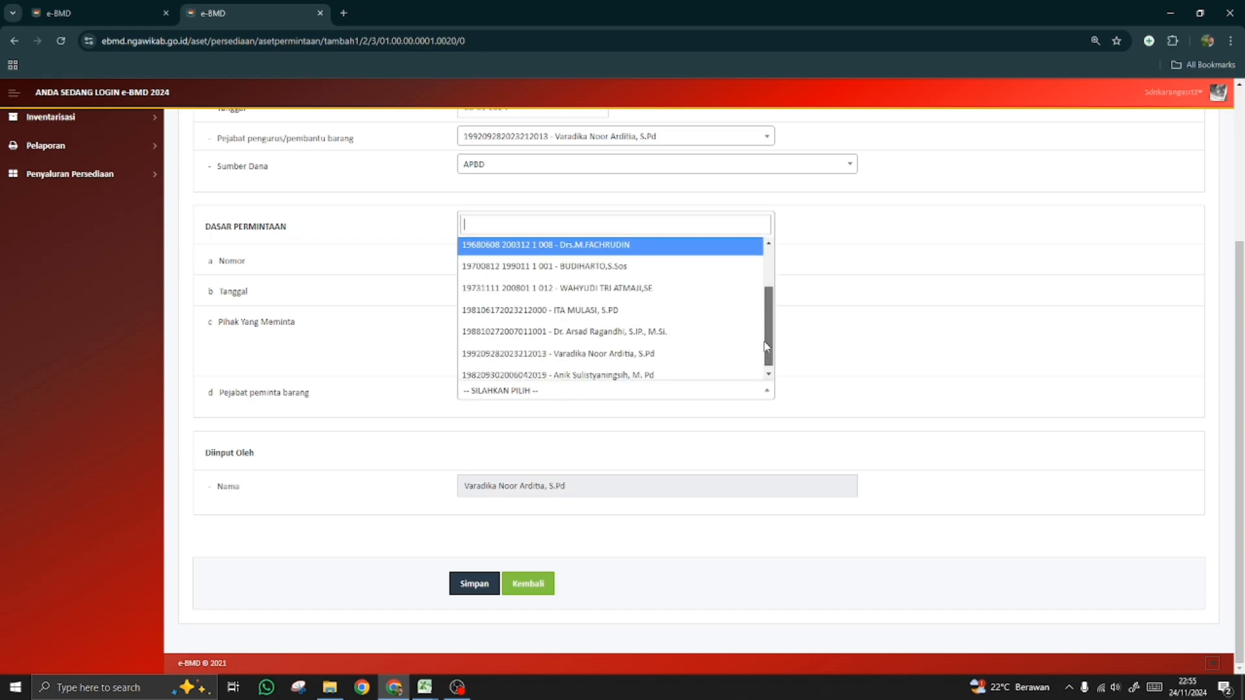
click(652, 375)
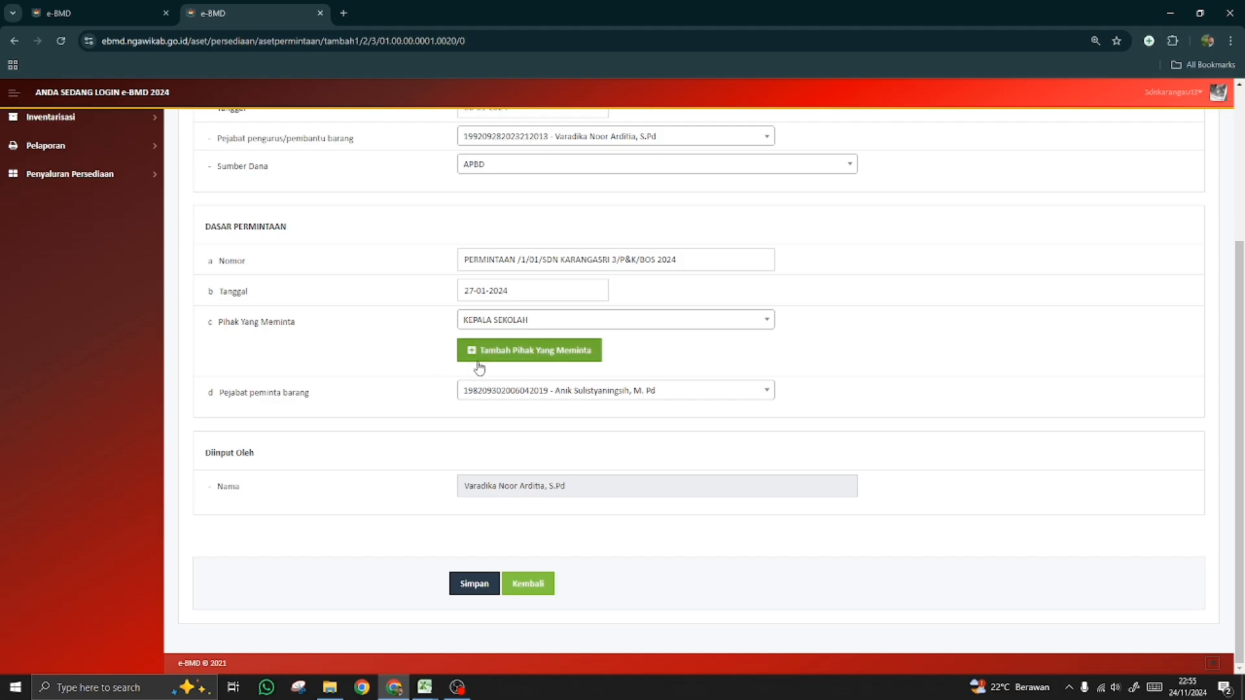
- Save the goods request and open the form for adding its item details (Rincian)
click(472, 587)
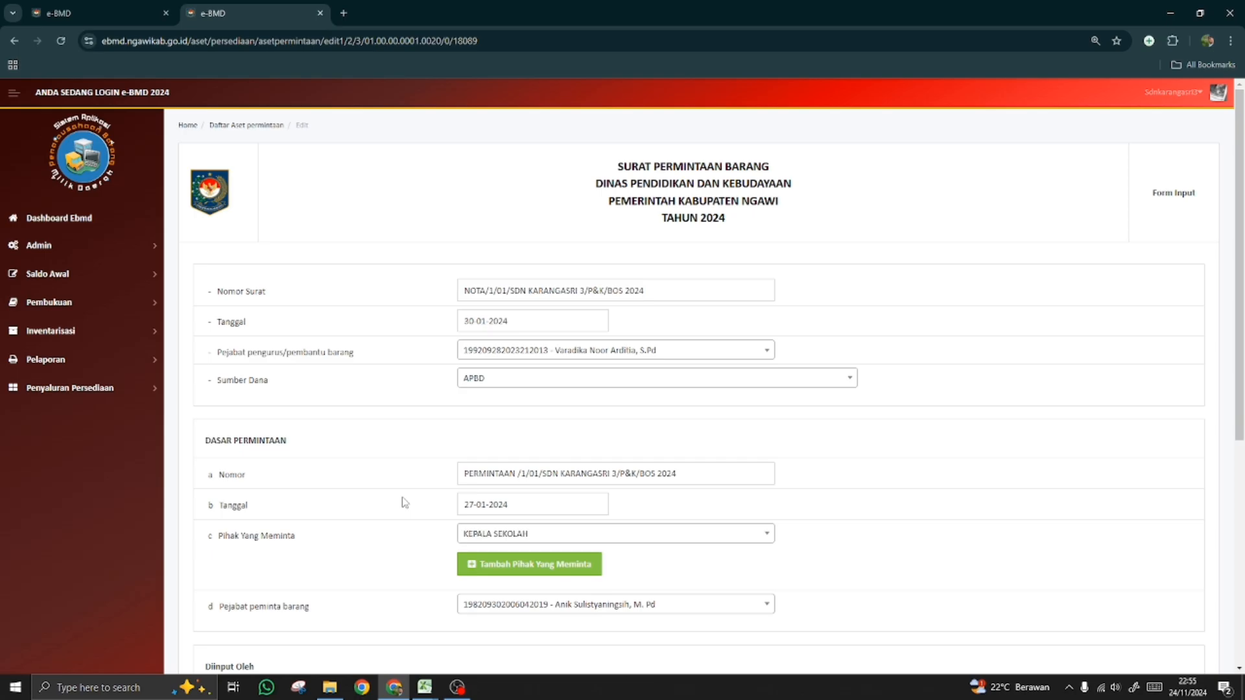
scroll(404, 502, down, 2)
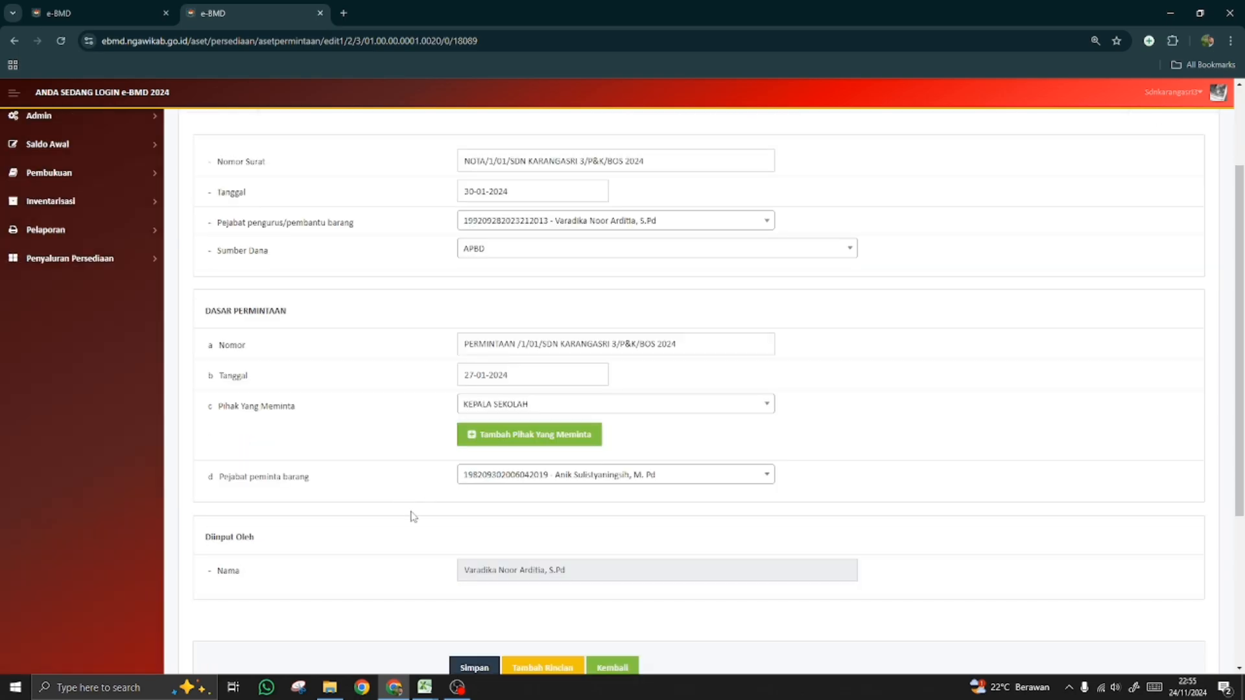
scroll(408, 516, down, 4)
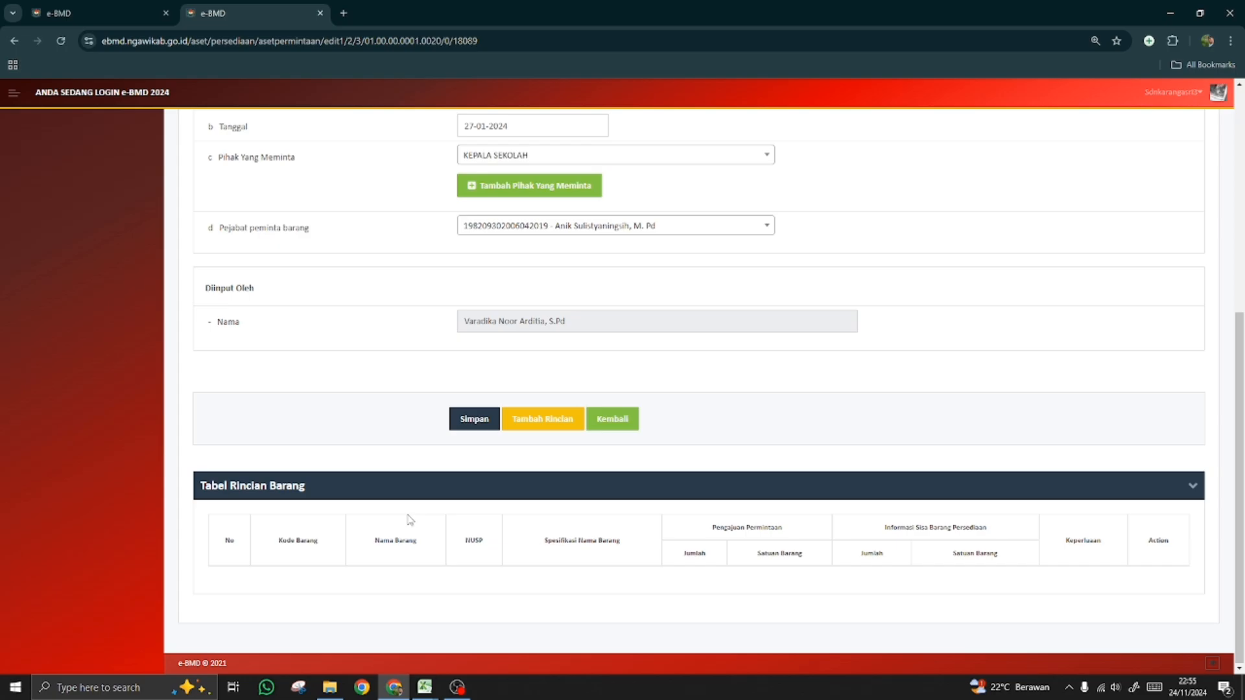
click(561, 427)
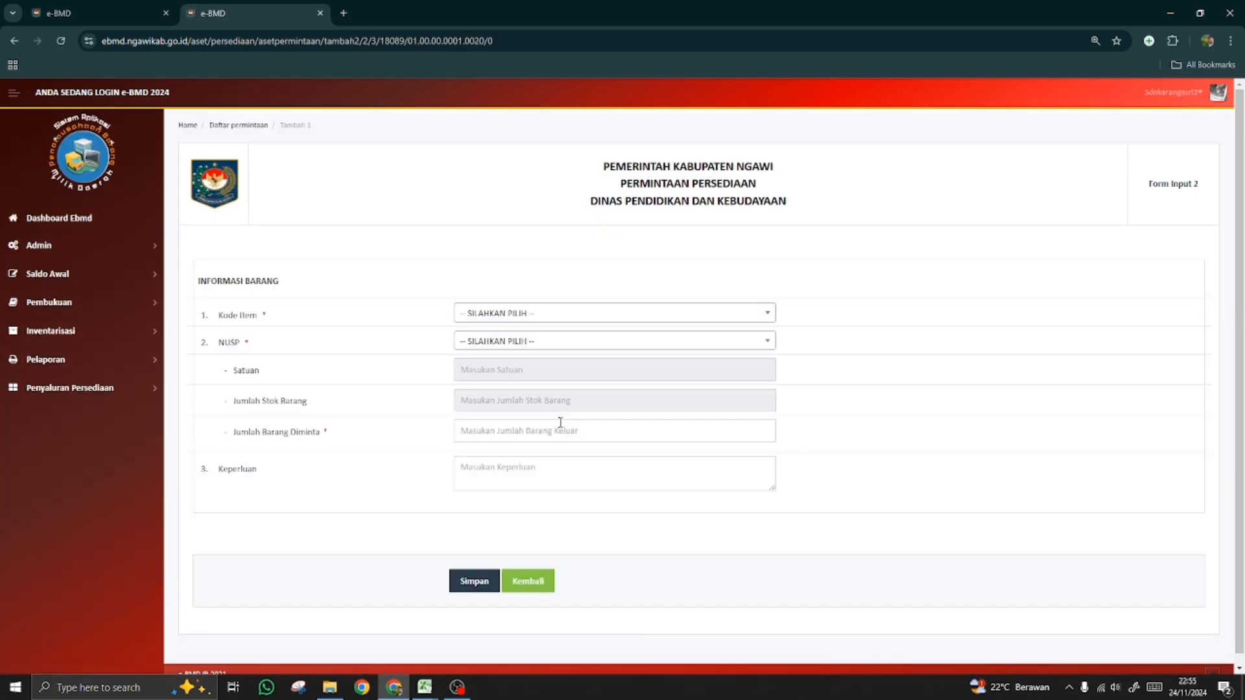
scroll(389, 512, down, 1)
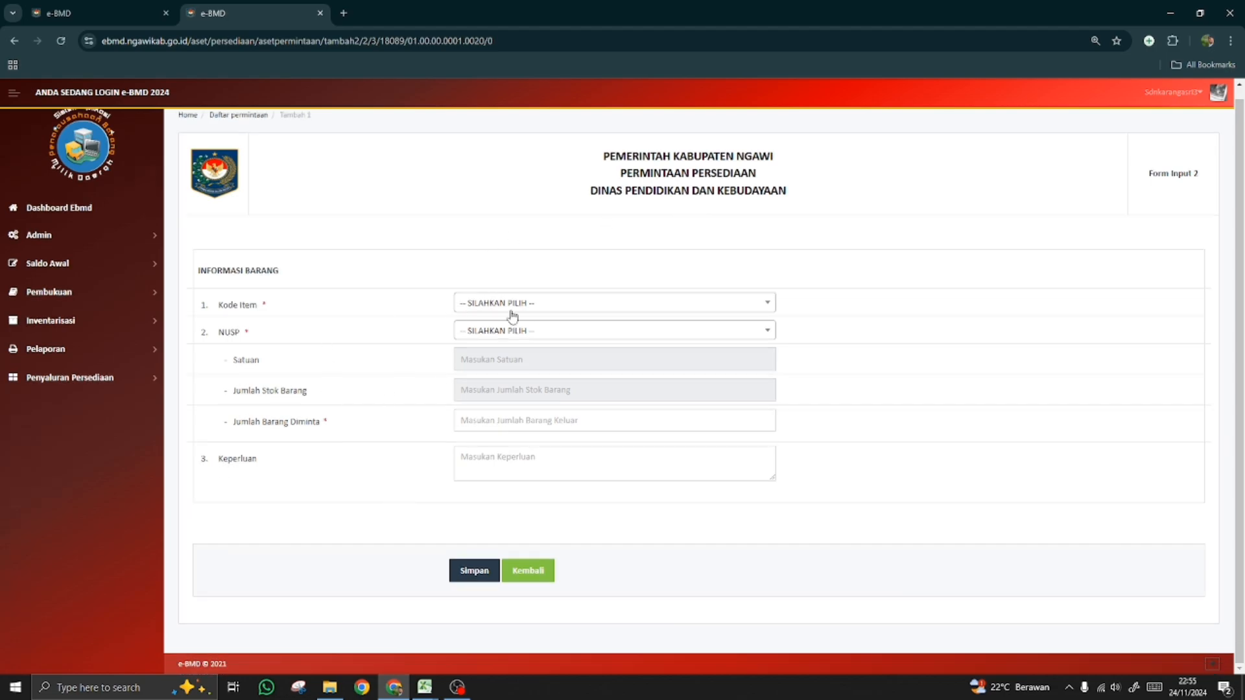
click(573, 312)
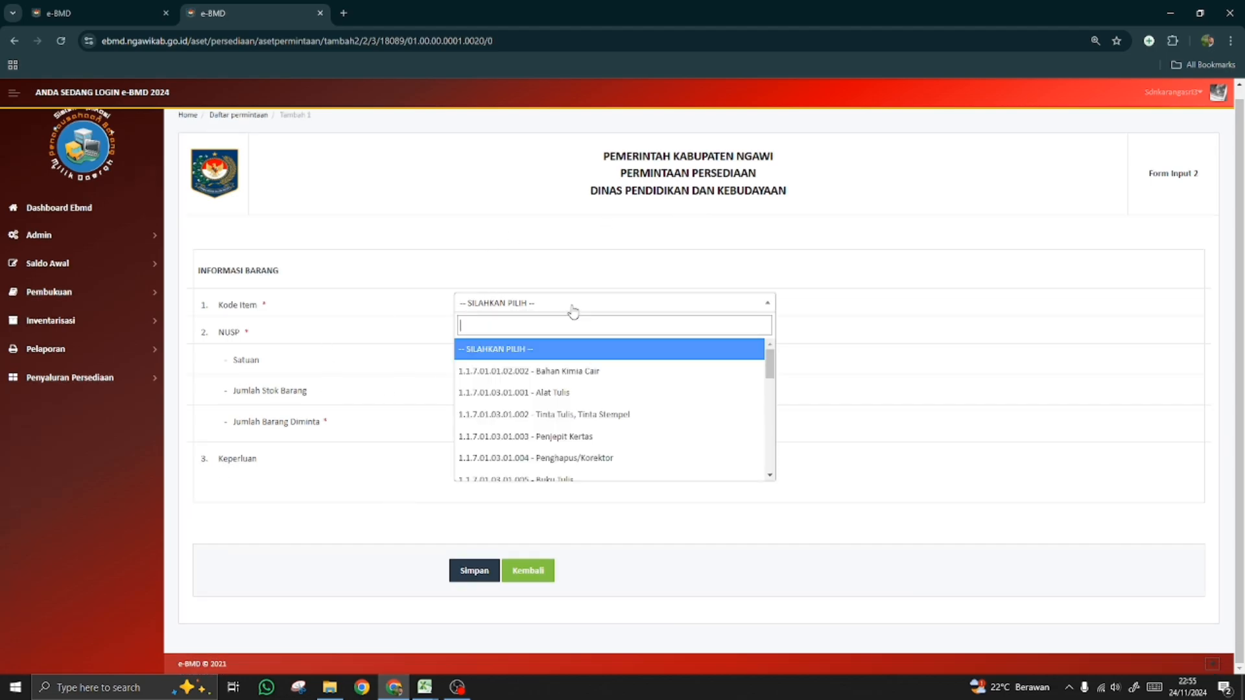
click(360, 310)
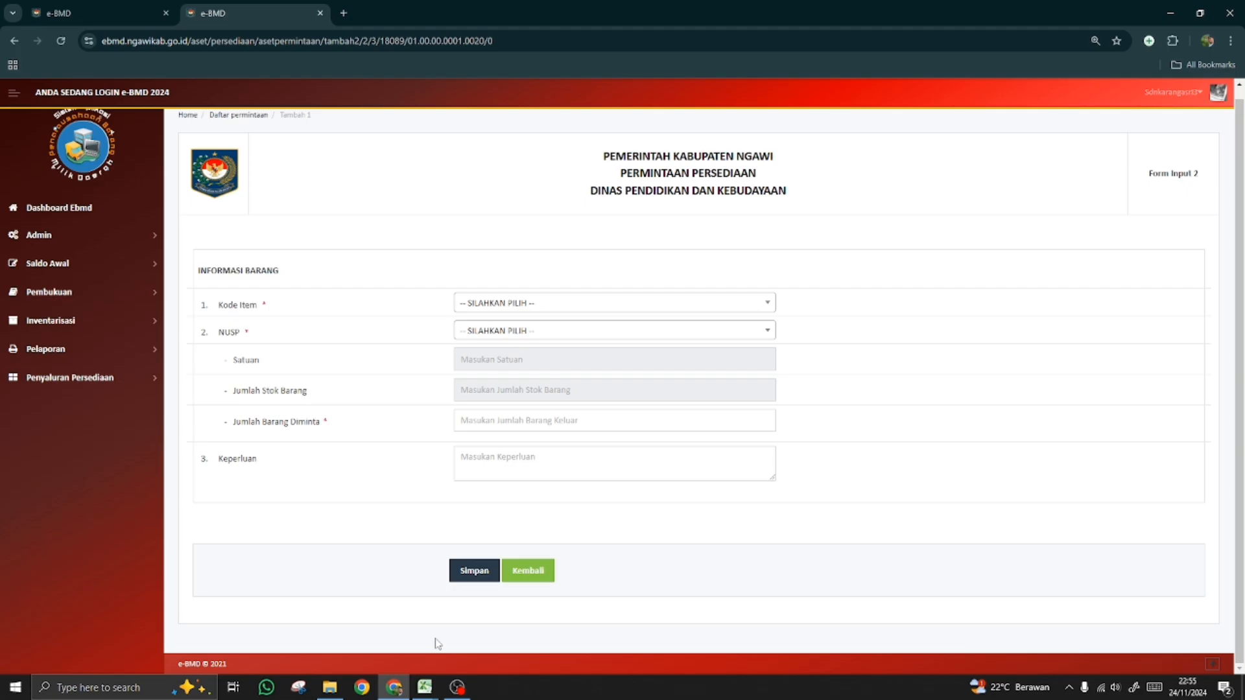
- Switch to the procurement report in Excel and copy the Nama Barang entry Bahan Kimia Cair from the Round Up row
click(427, 689)
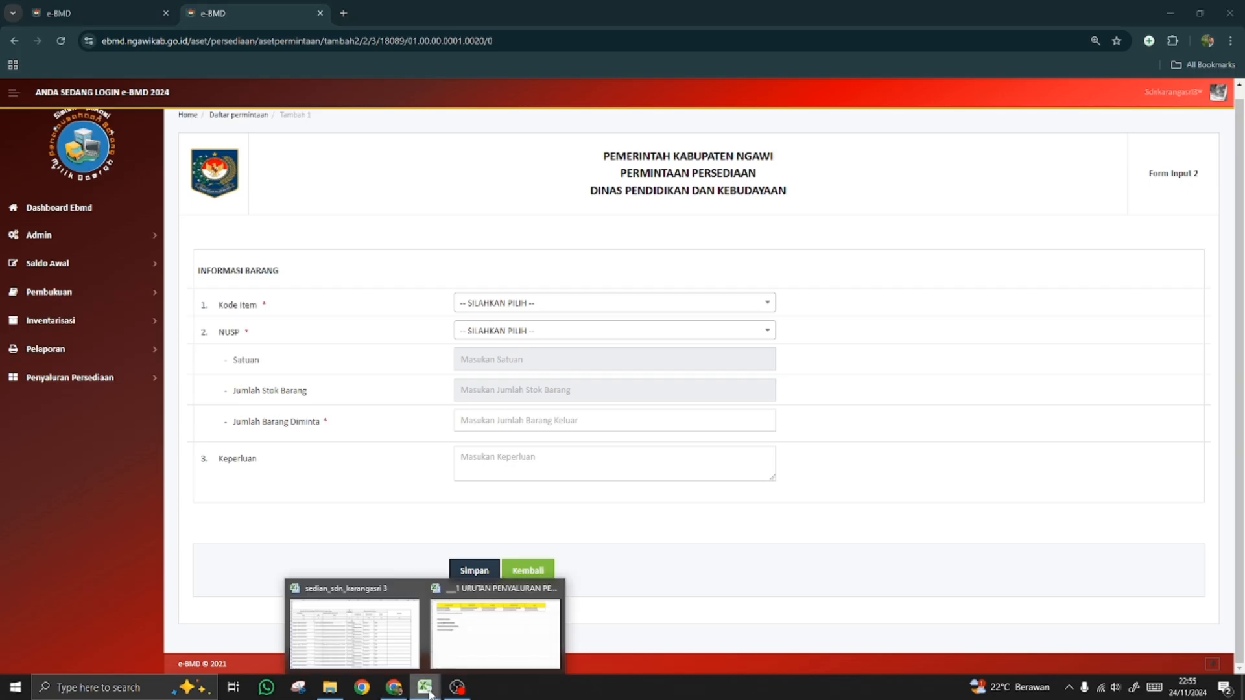
click(374, 634)
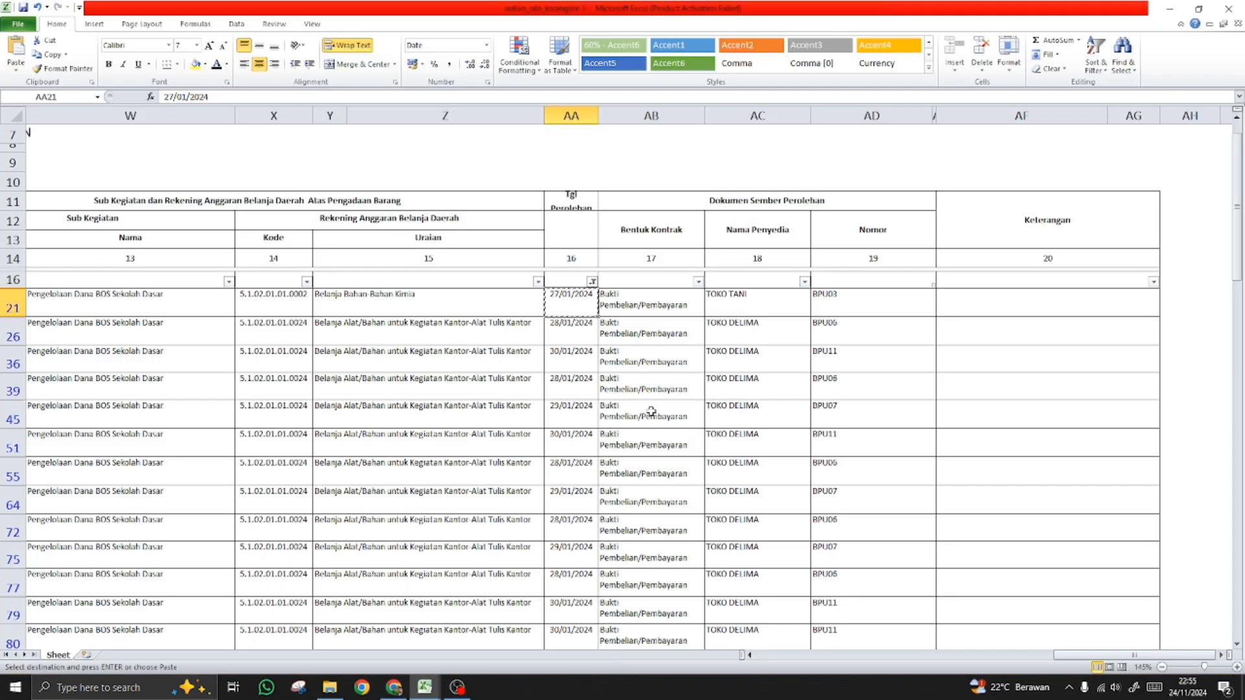
key(Left)
key(Left)
key(Left)
key(Left)
key(Left)
key(Left)
key(Left)
key(Left)
key(Left)
key(Left)
key(Left)
key(Left)
key(Left)
key(Left)
key(Left)
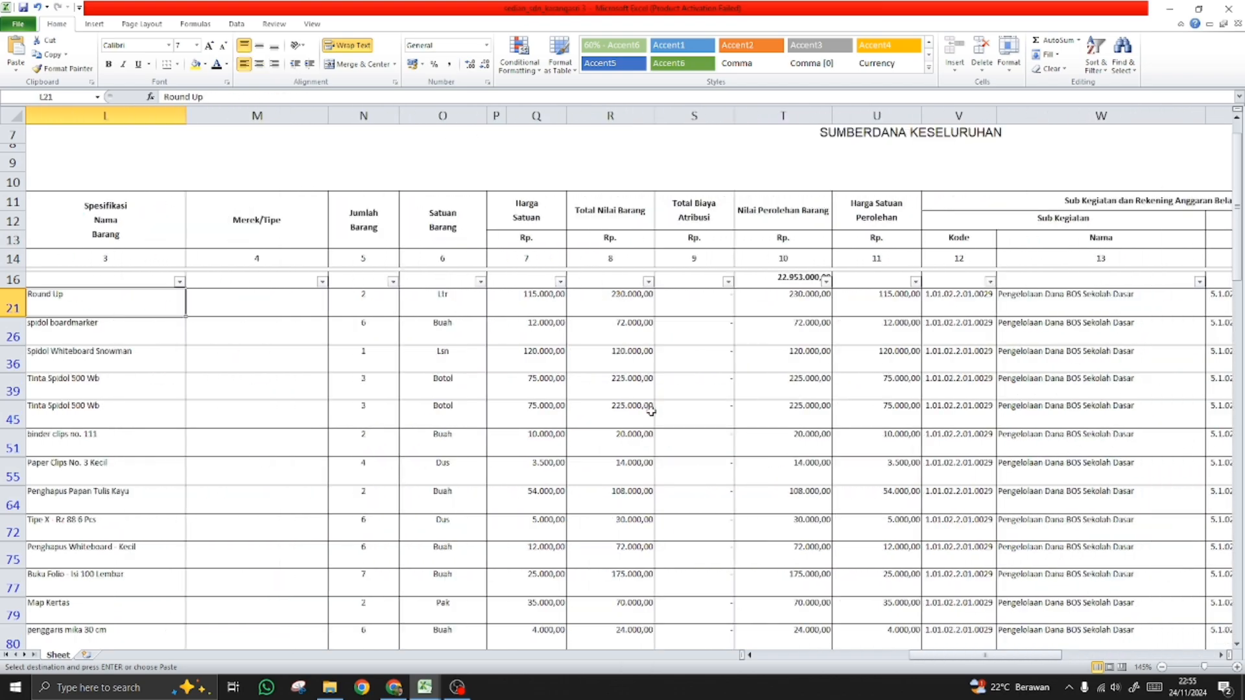
key(Left)
key(Left)
key(Right)
key(Right)
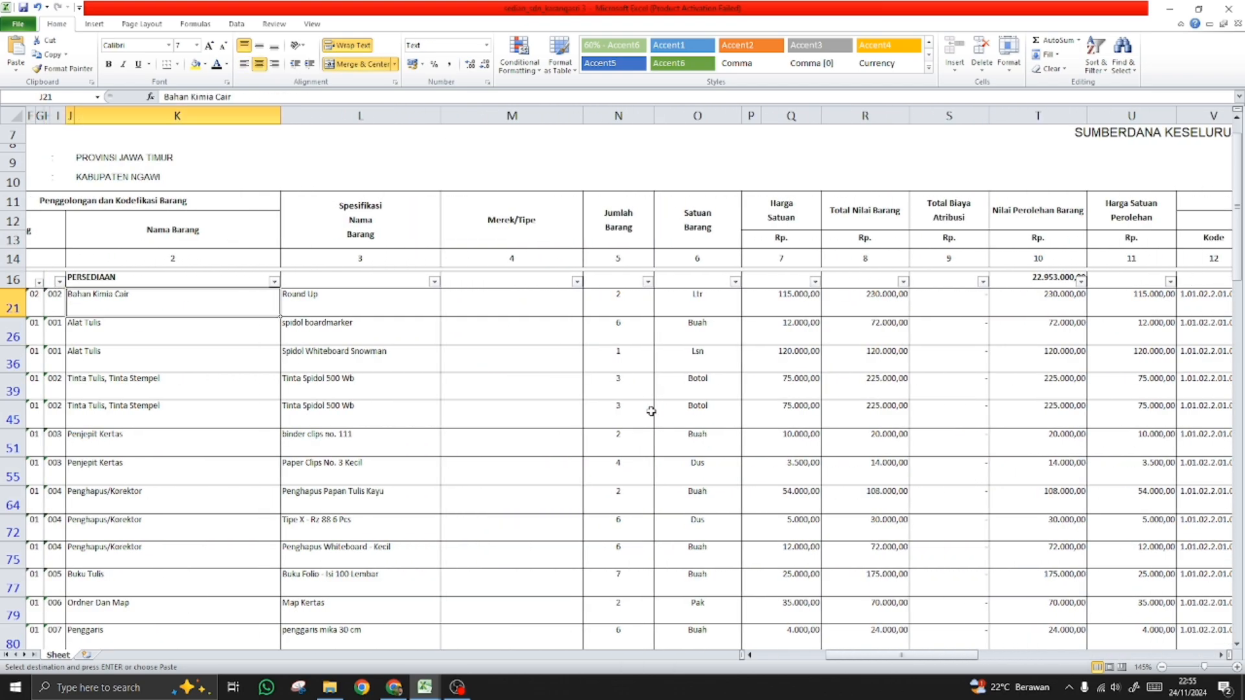
key(ctrl+c)
- Return to the e-BMD item form and choose Bahan Kimia Cair as Kode Item and Round Up as NUSP
click(394, 687)
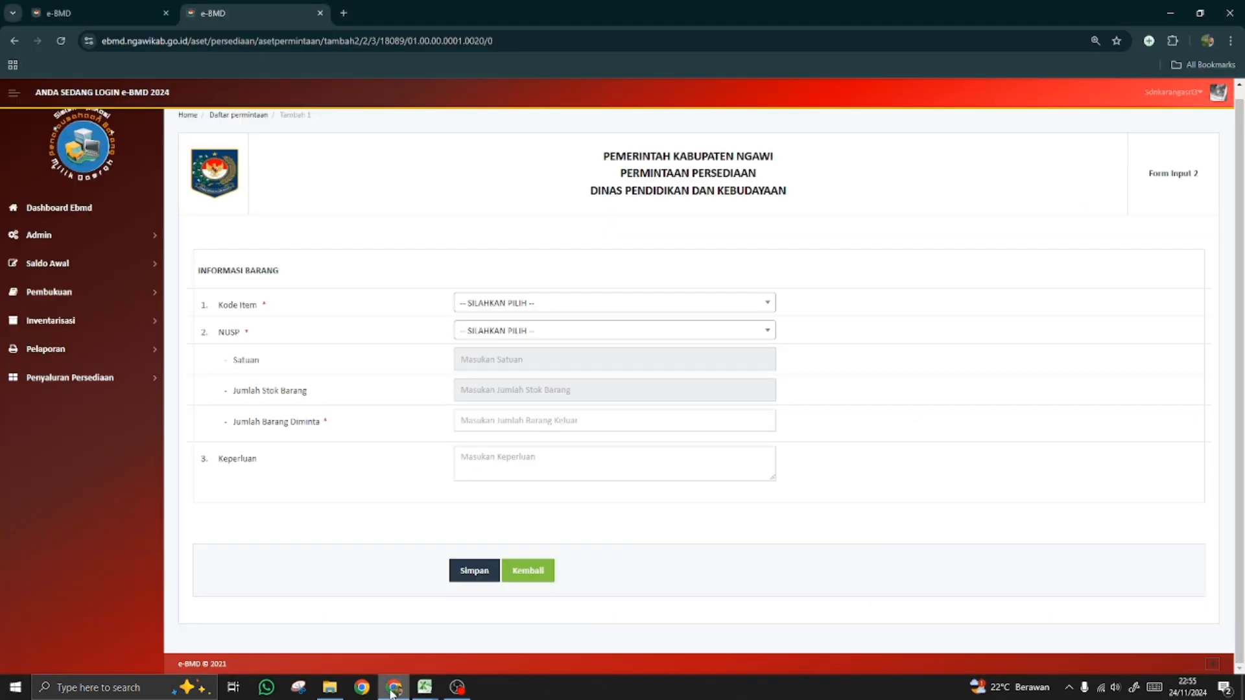
click(517, 307)
key(ctrl+v)
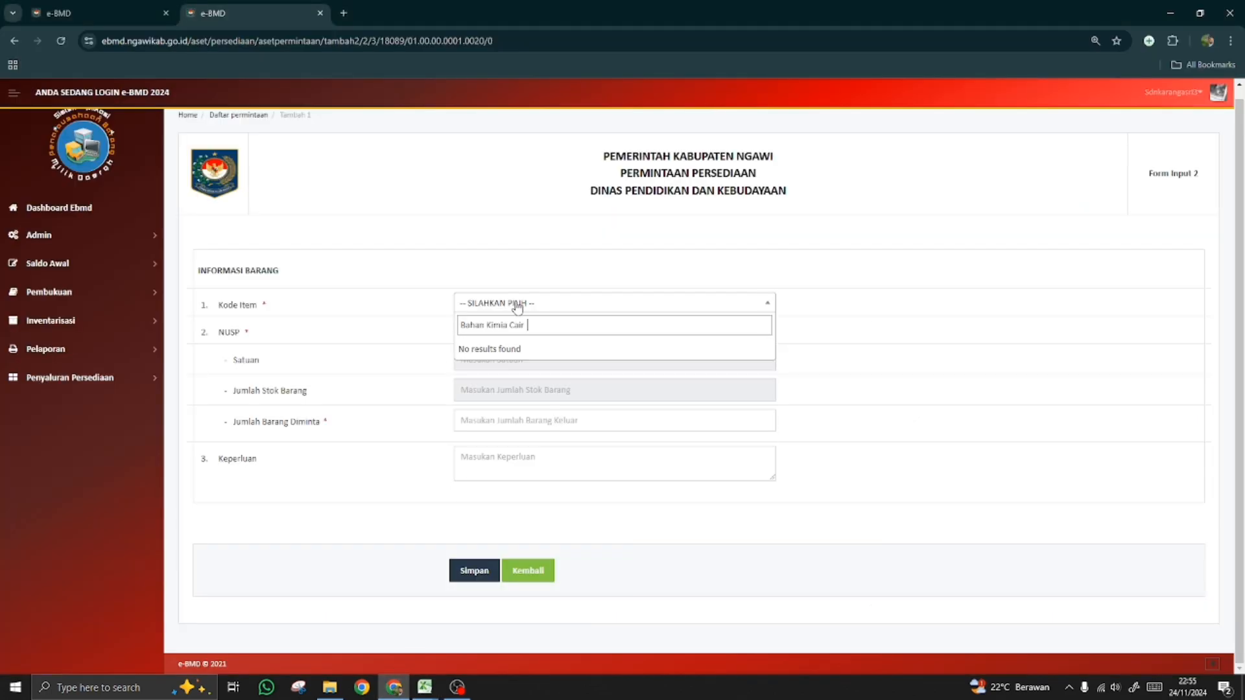
click(533, 304)
click(533, 304)
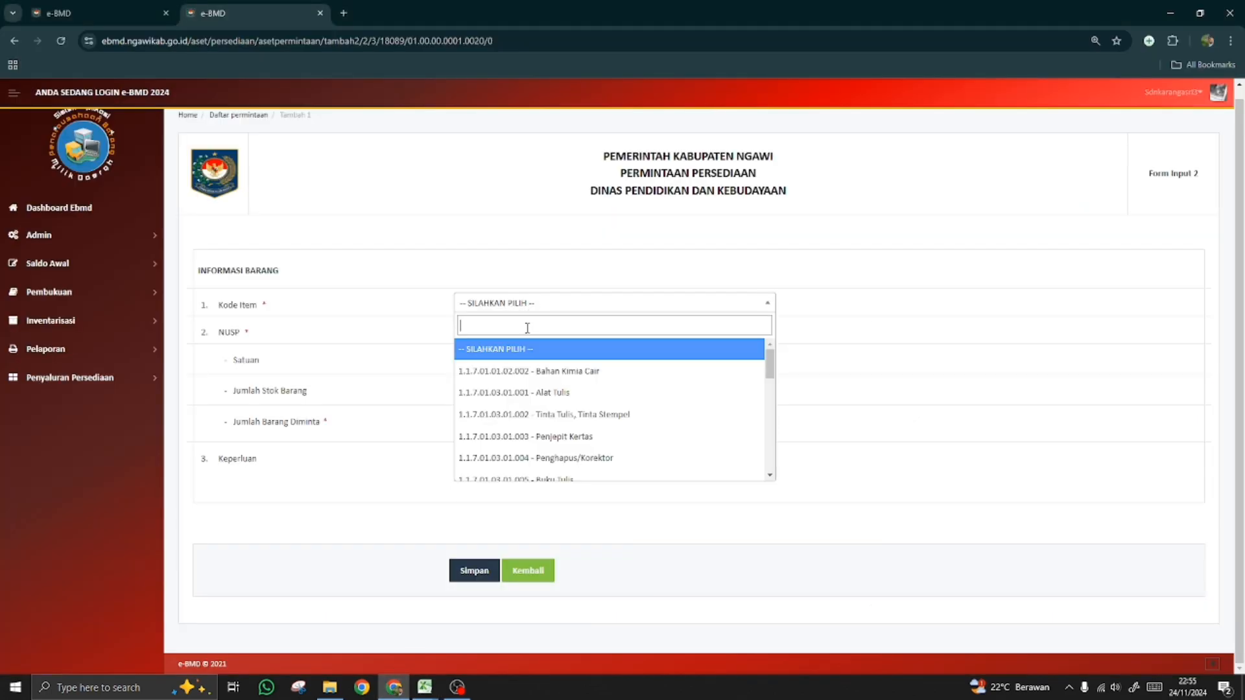
click(520, 371)
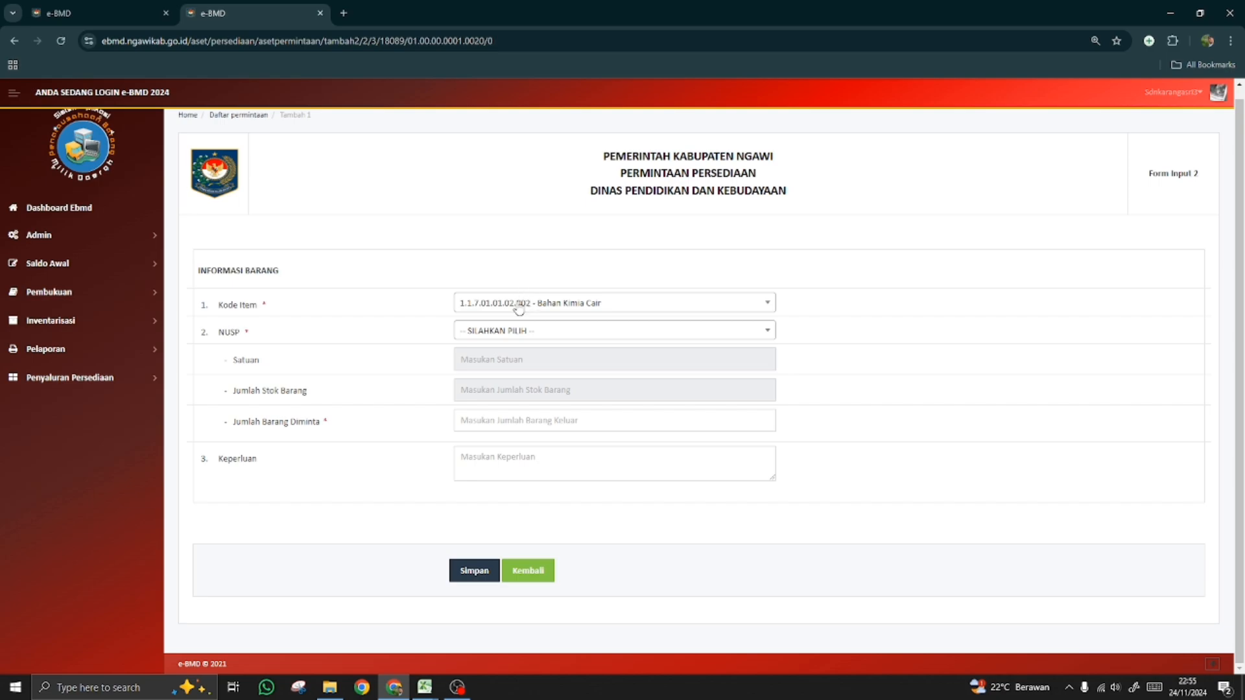
click(522, 336)
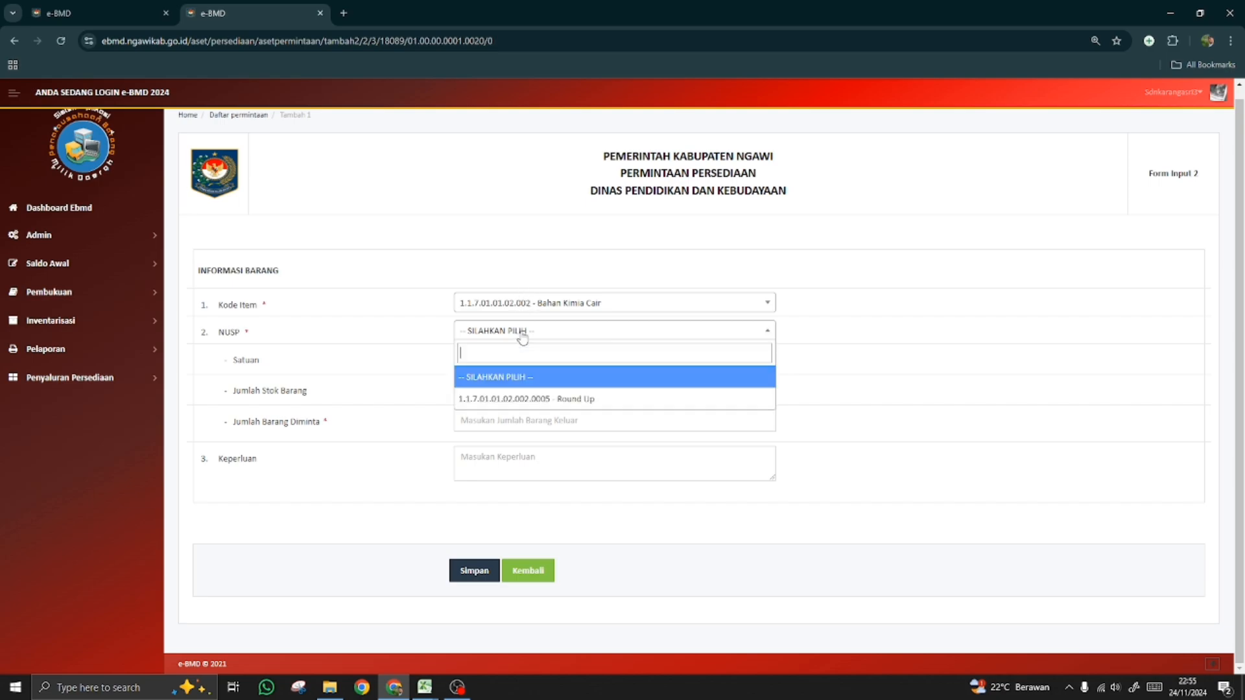
click(526, 399)
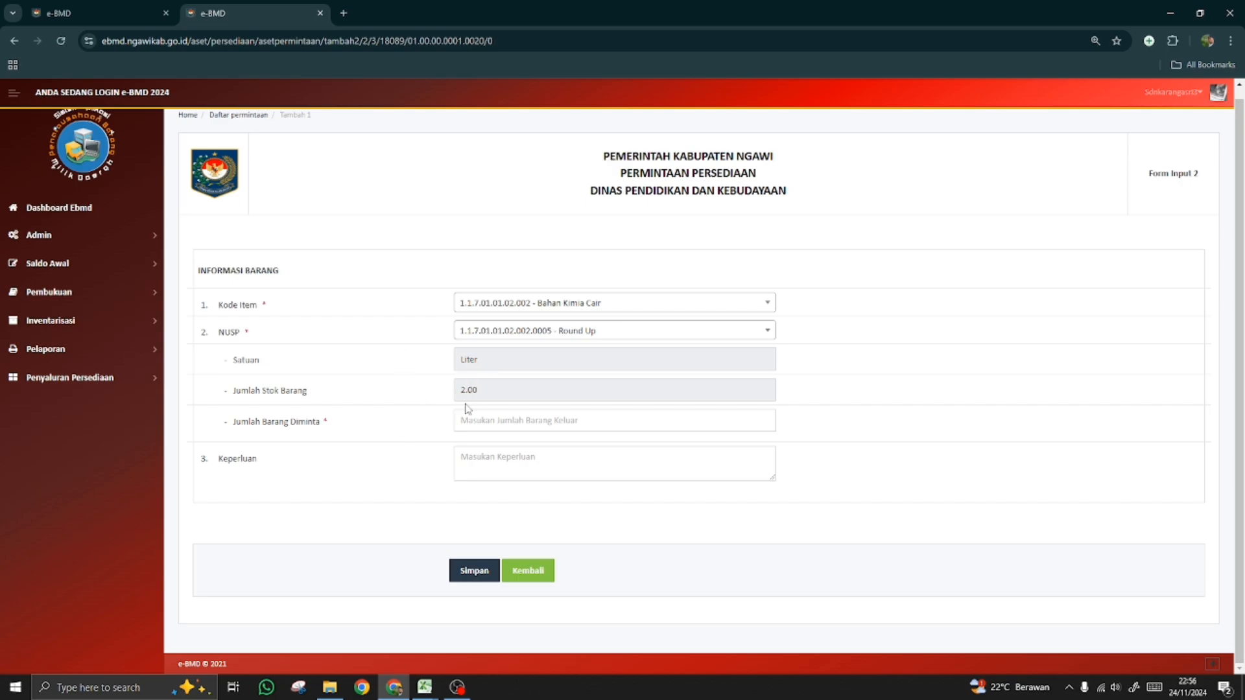
- Check the acquisition date and the Jumlah Barang quantity in the Round Up row of the Excel procurement report
click(425, 688)
click(377, 651)
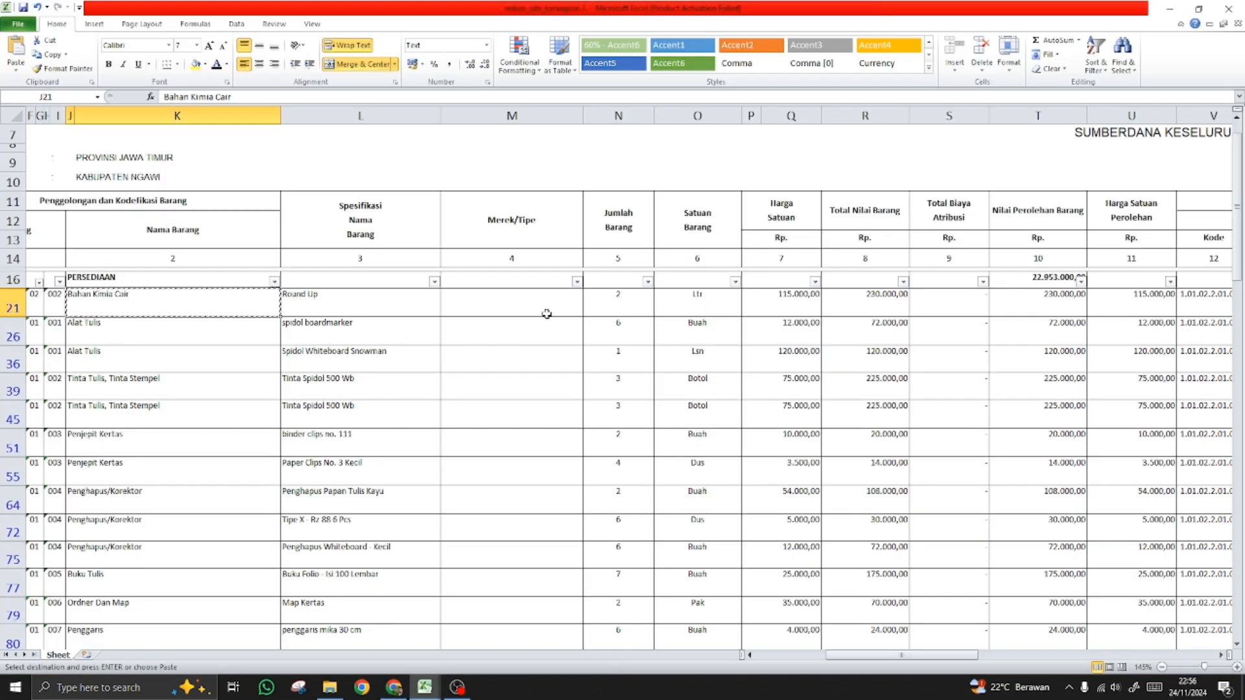
click(624, 304)
key(Right)
key(Right)
key(Right)
key(Right)
key(Right)
key(Right)
key(Right)
key(Right)
key(Right)
key(Right)
key(Right)
key(Right)
key(Right)
key(Right)
key(Right)
key(Right)
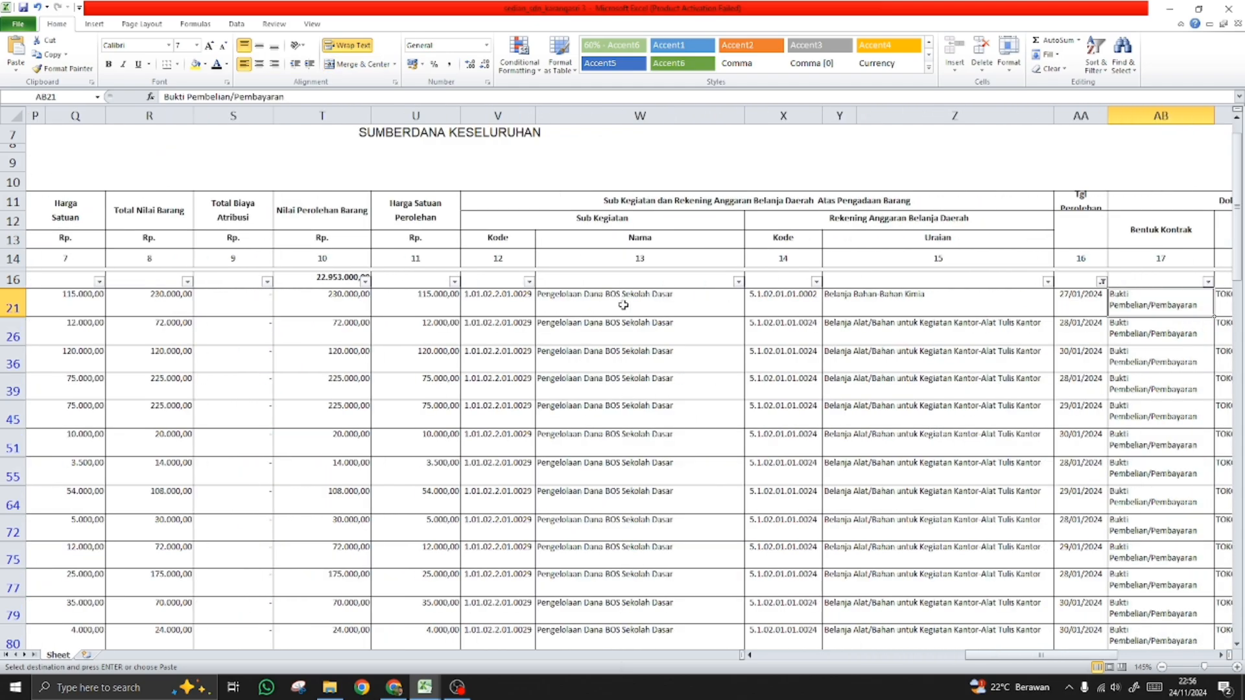
key(Left)
key(Left)
key(Left)
key(Left)
key(Left)
key(Left)
key(Left)
key(Left)
key(Left)
key(Left)
key(Left)
key(Left)
key(Left)
key(Left)
key(Left)
key(Left)
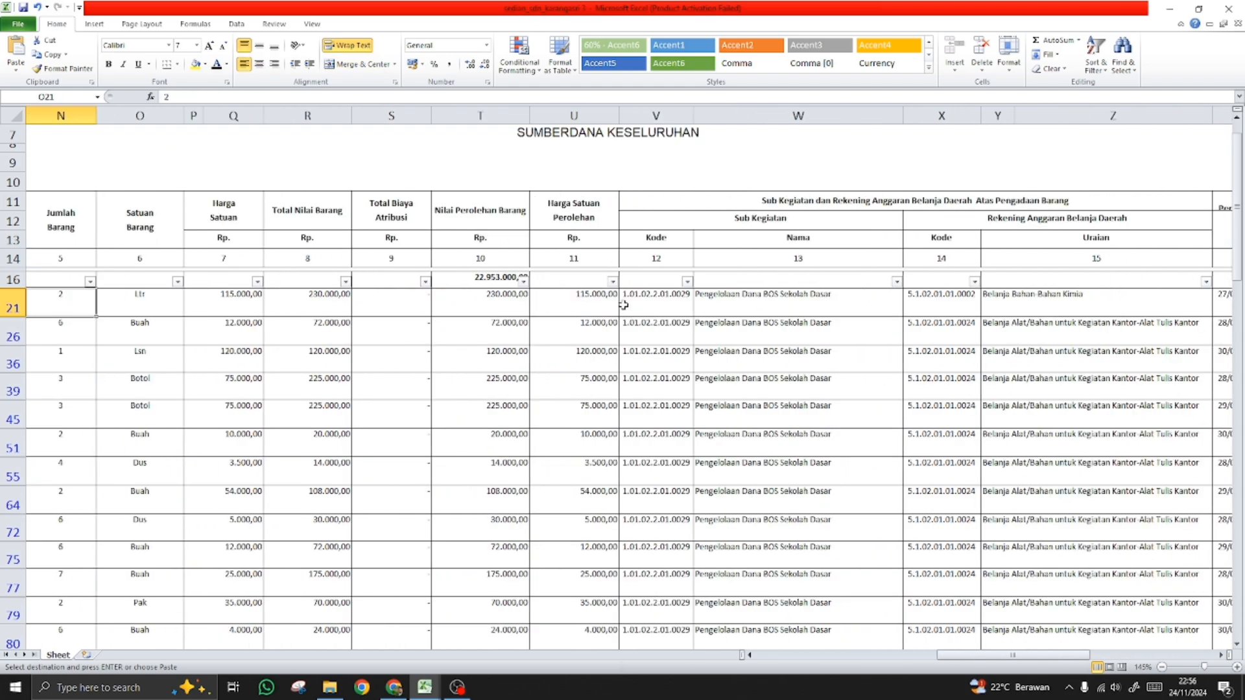
key(Left)
key(Left)
key(Left)
key(Right)
key(Right)
key(Right)
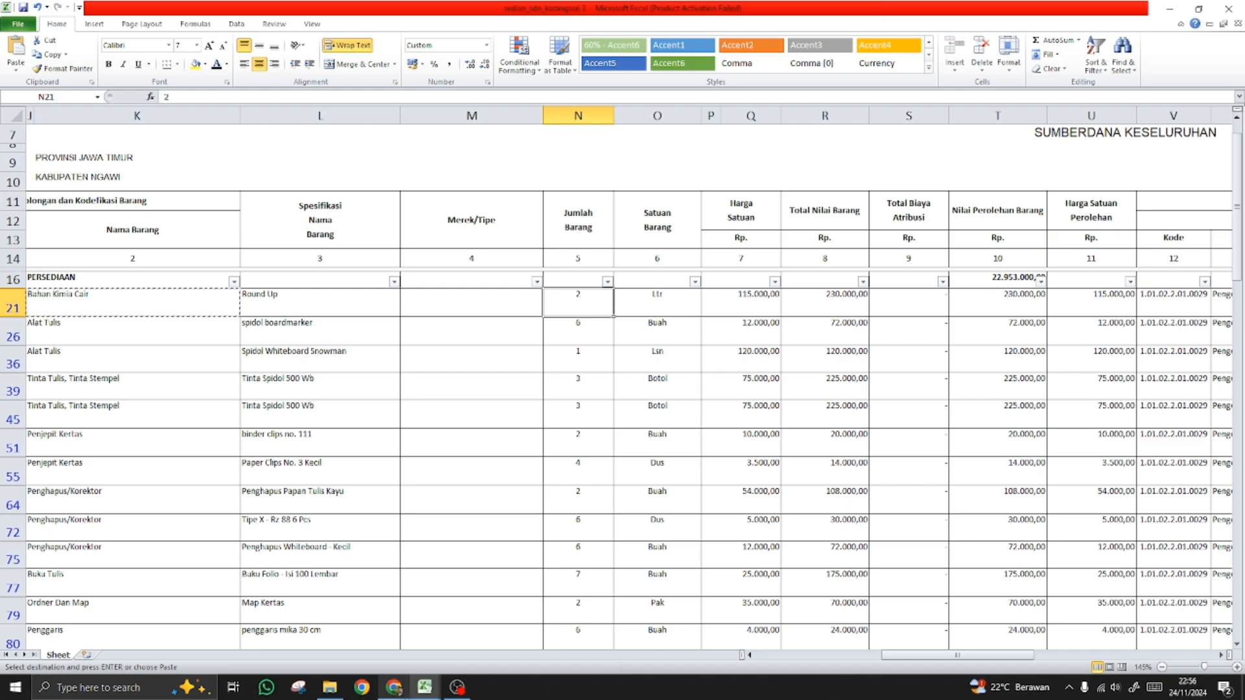
- Back in the e-BMD item form, set Jumlah Barang Diminta for Round Up to 2
click(397, 691)
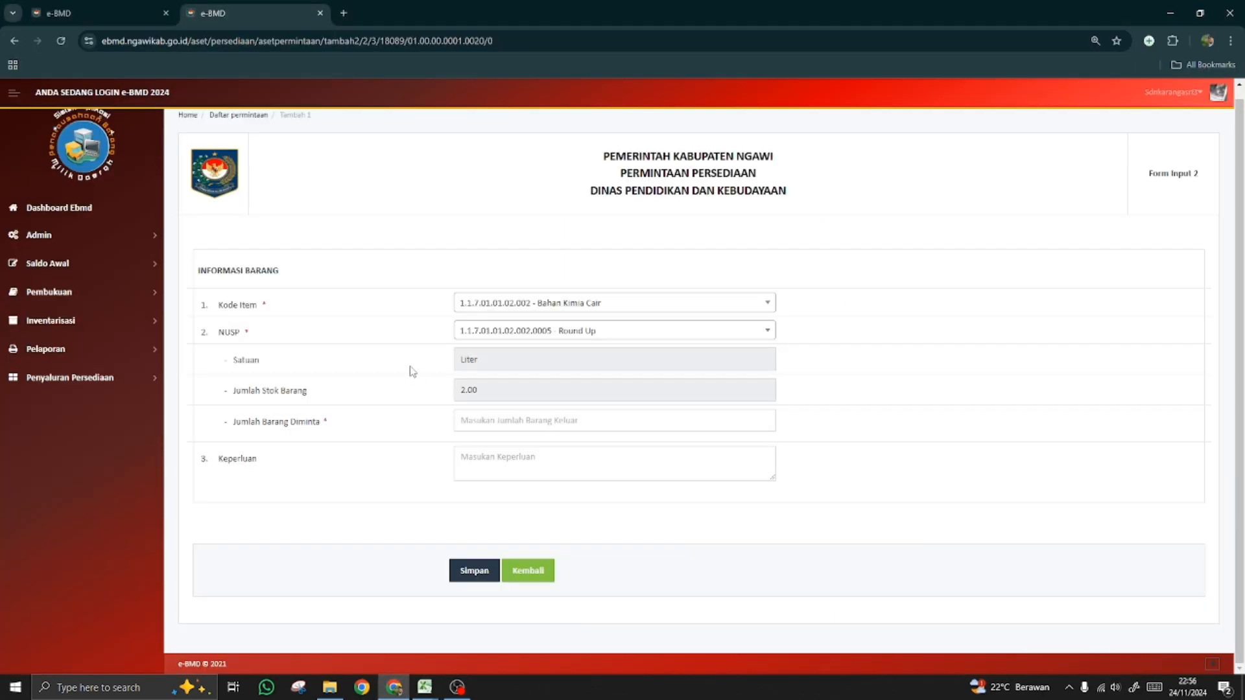
click(470, 420)
click(393, 463)
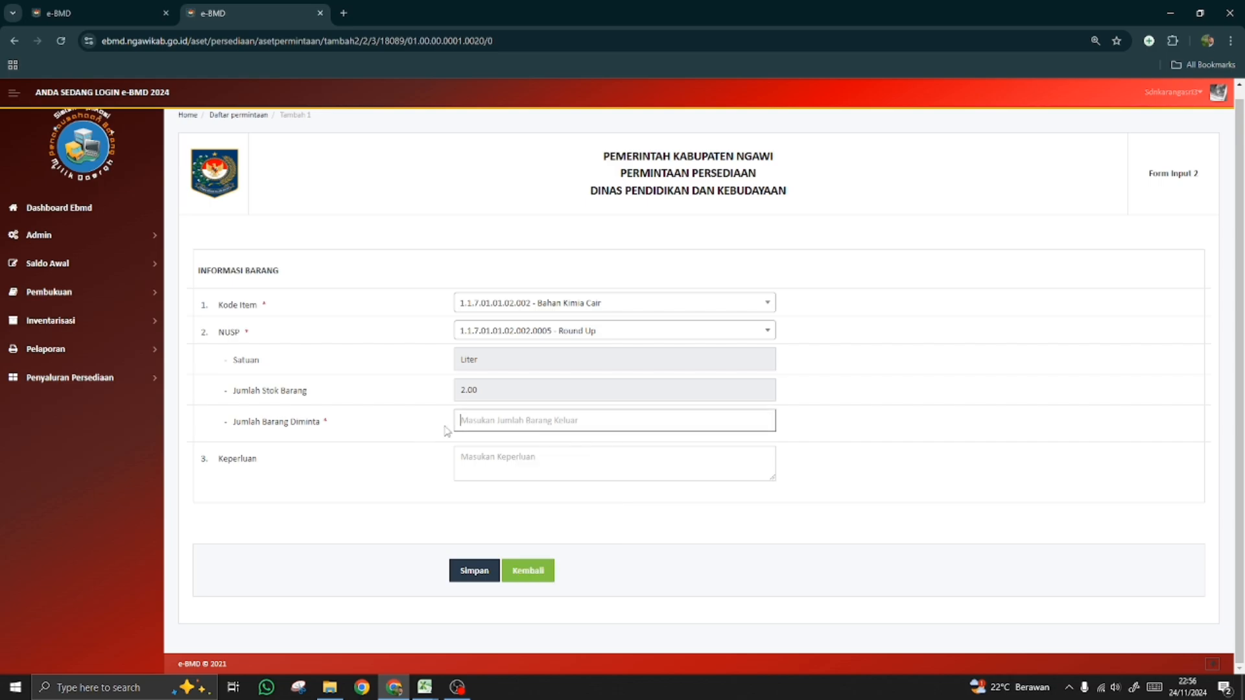
click(477, 417)
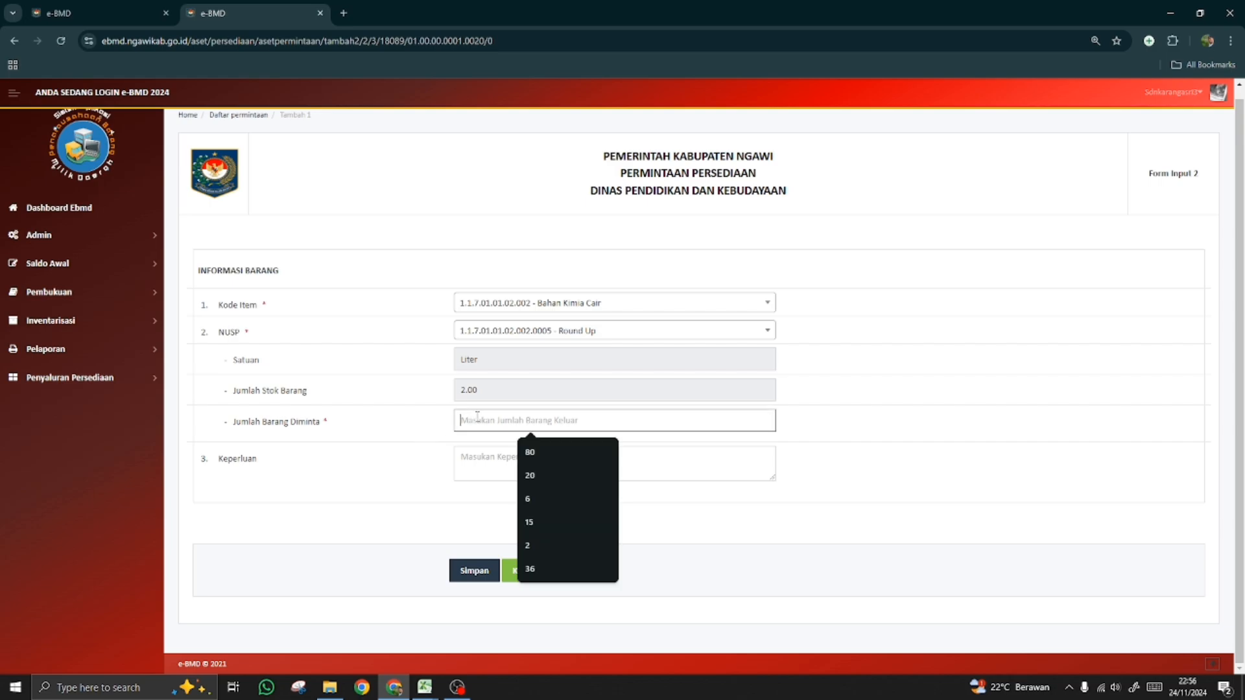
text(2)
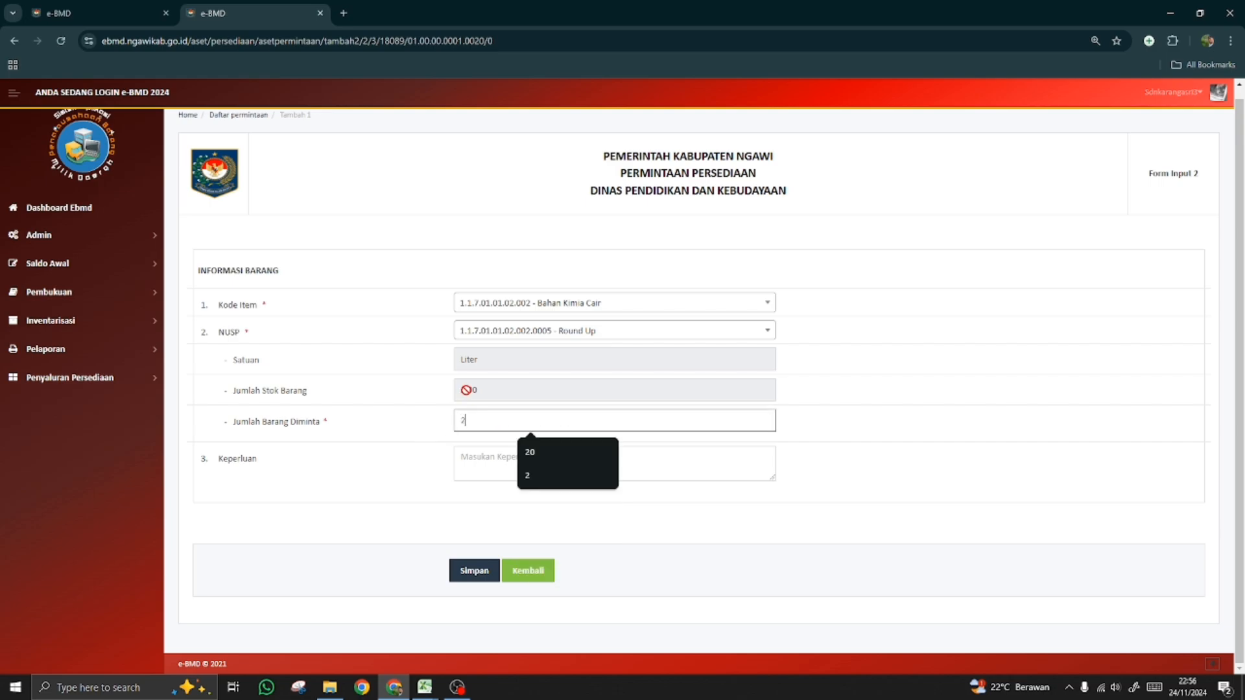
- Enter "untuk pembasmi rumput" as the Keperluan and save the Round Up item
click(484, 461)
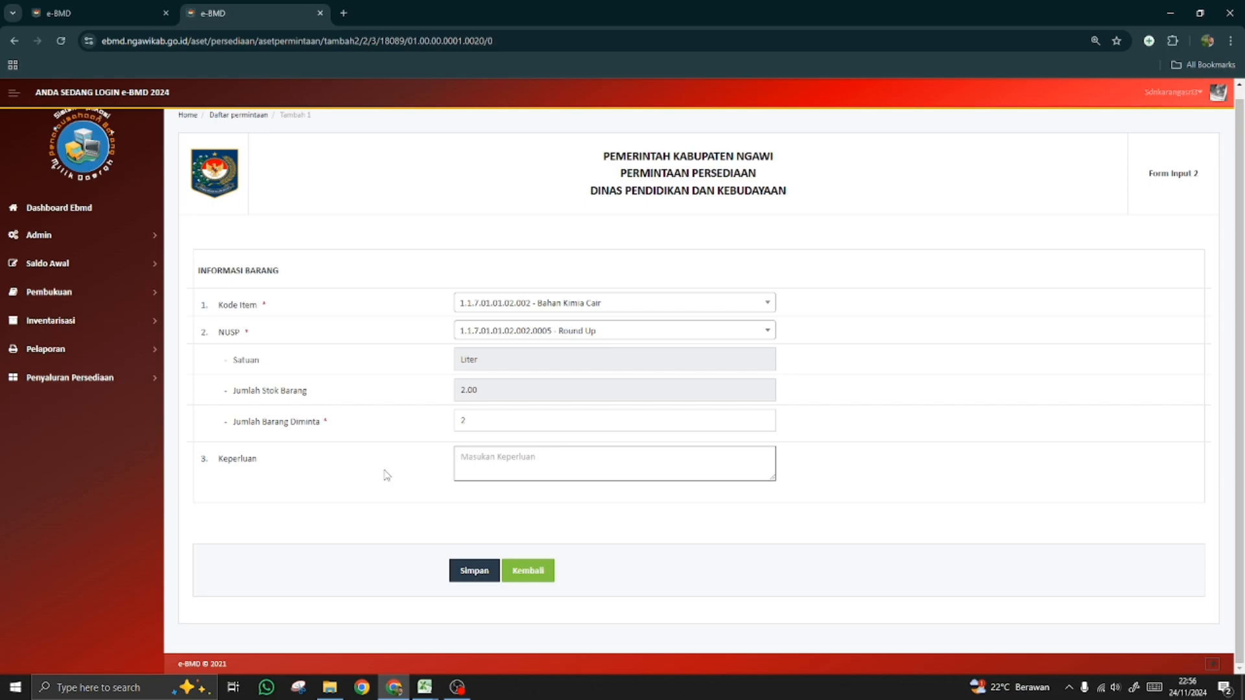
text(UNUTK)
key(BackSpace)
key(BackSpace)
key(BackSpace)
key(BackSpace)
text(untuk pembasmi rumput)
click(472, 578)
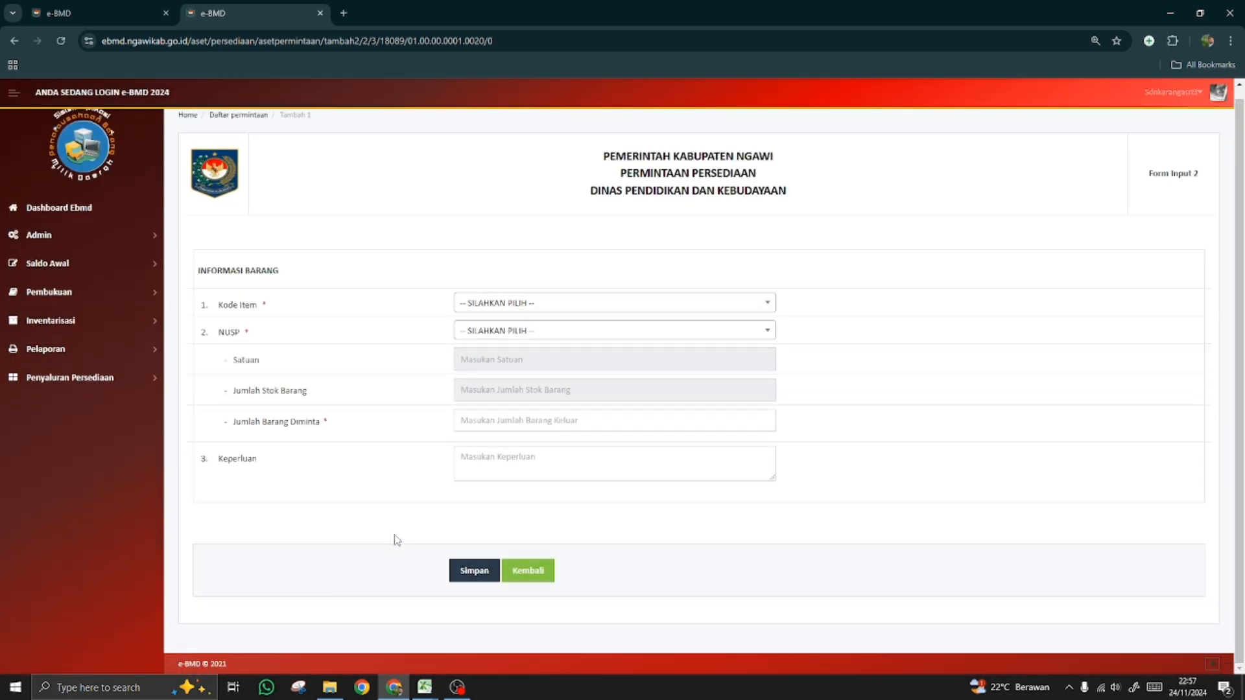
- Switch to the Excel procurement report and copy the Nama Barang entry Alat Tulis from the spidol boardmarker row
scroll(419, 601, up, 1)
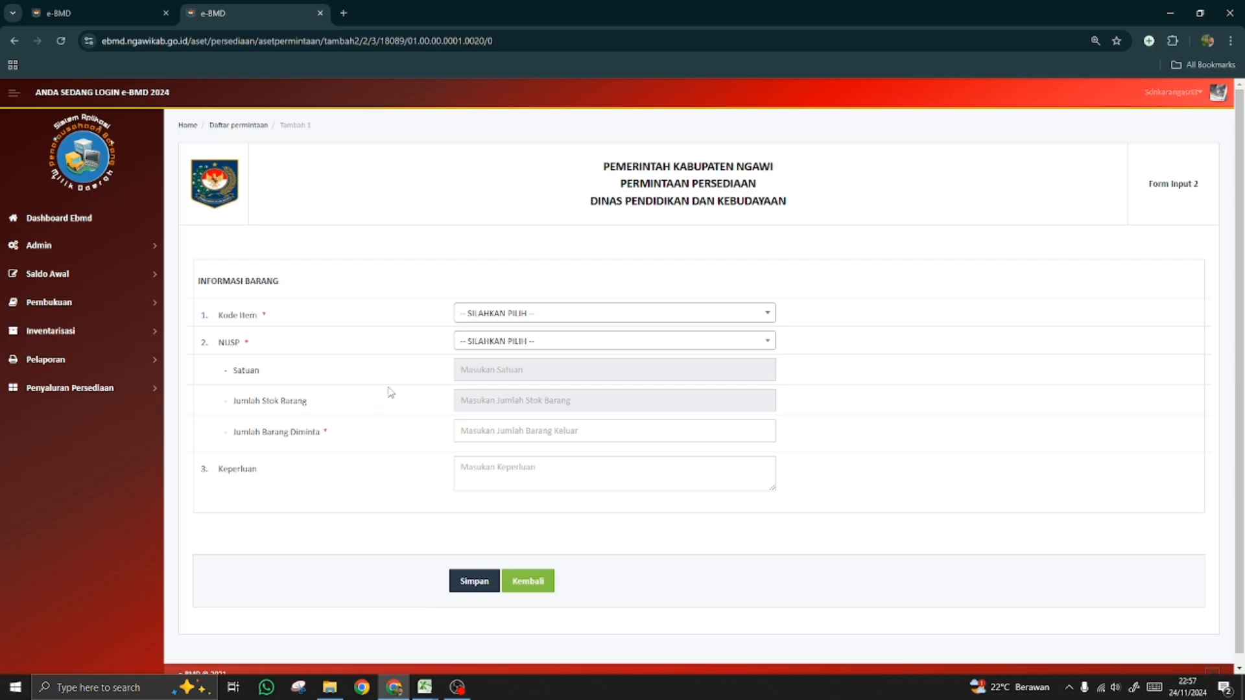
scroll(391, 392, down, 1)
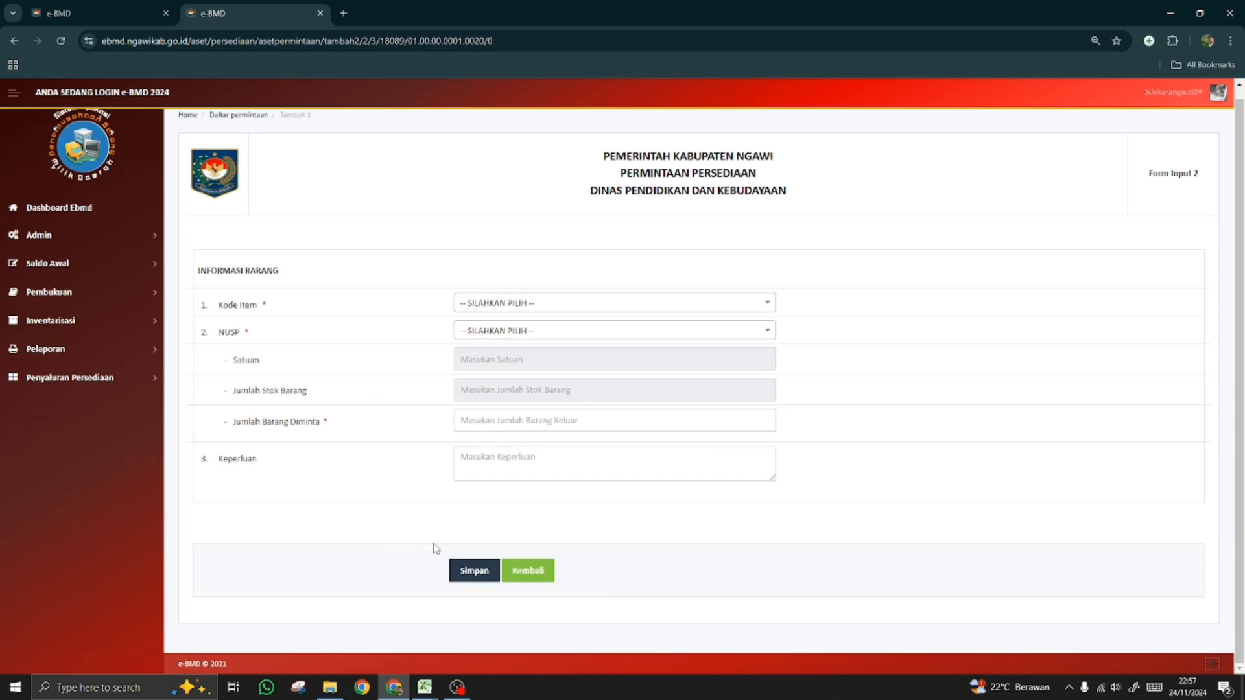
click(422, 686)
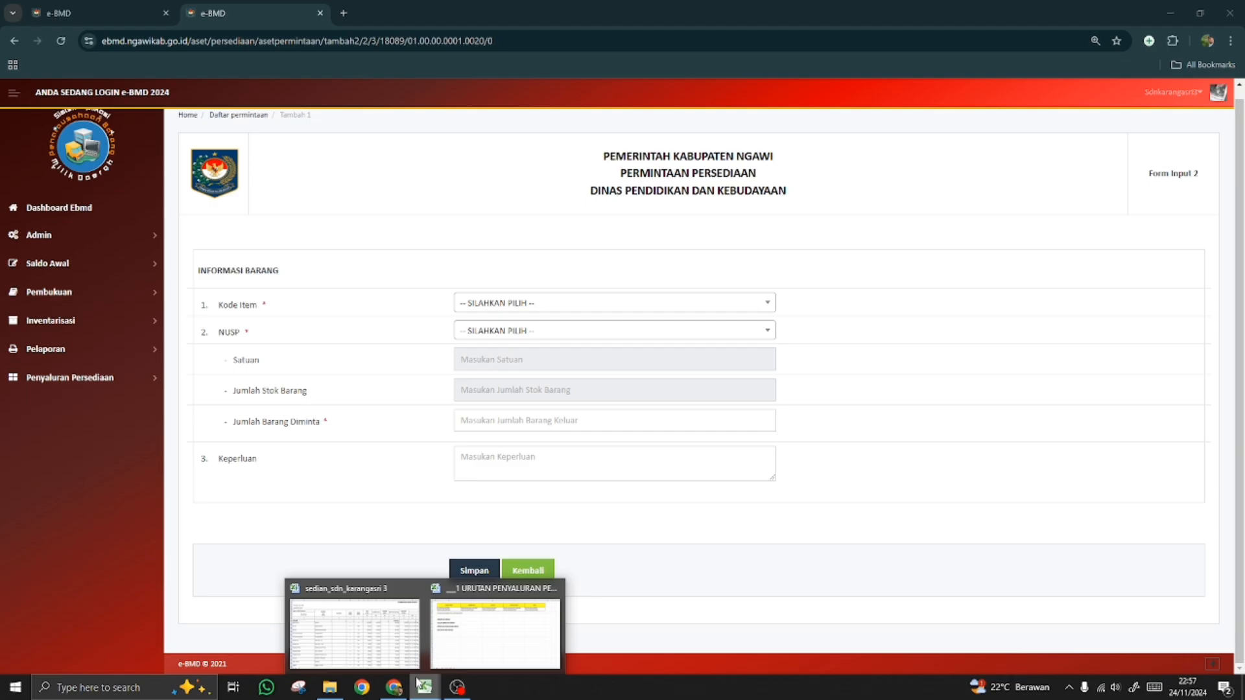
click(376, 625)
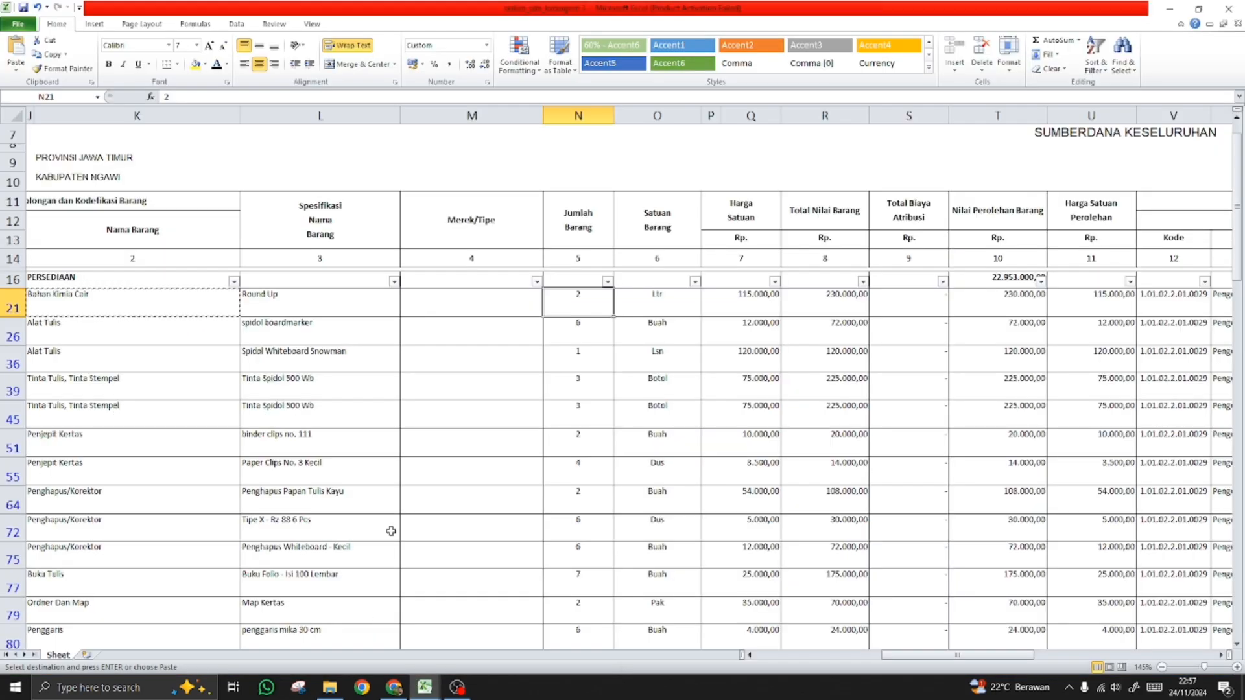
key(Left)
key(Left)
key(Down)
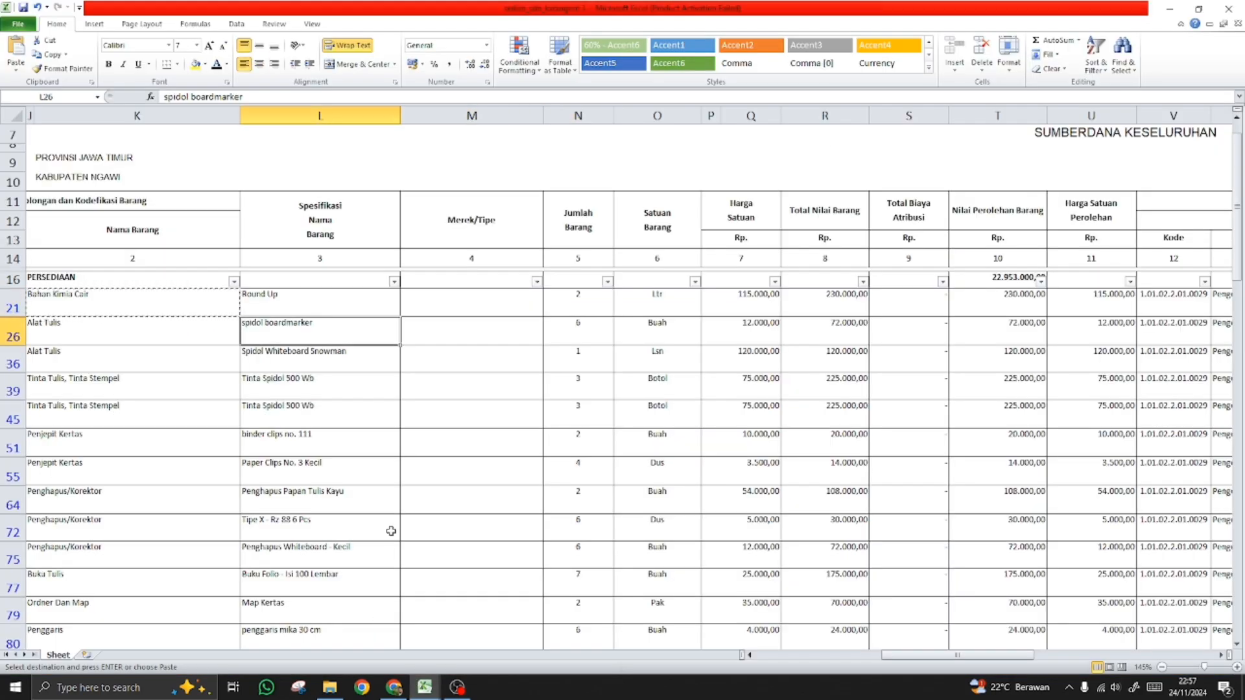
key(Left)
key(ctrl+c)
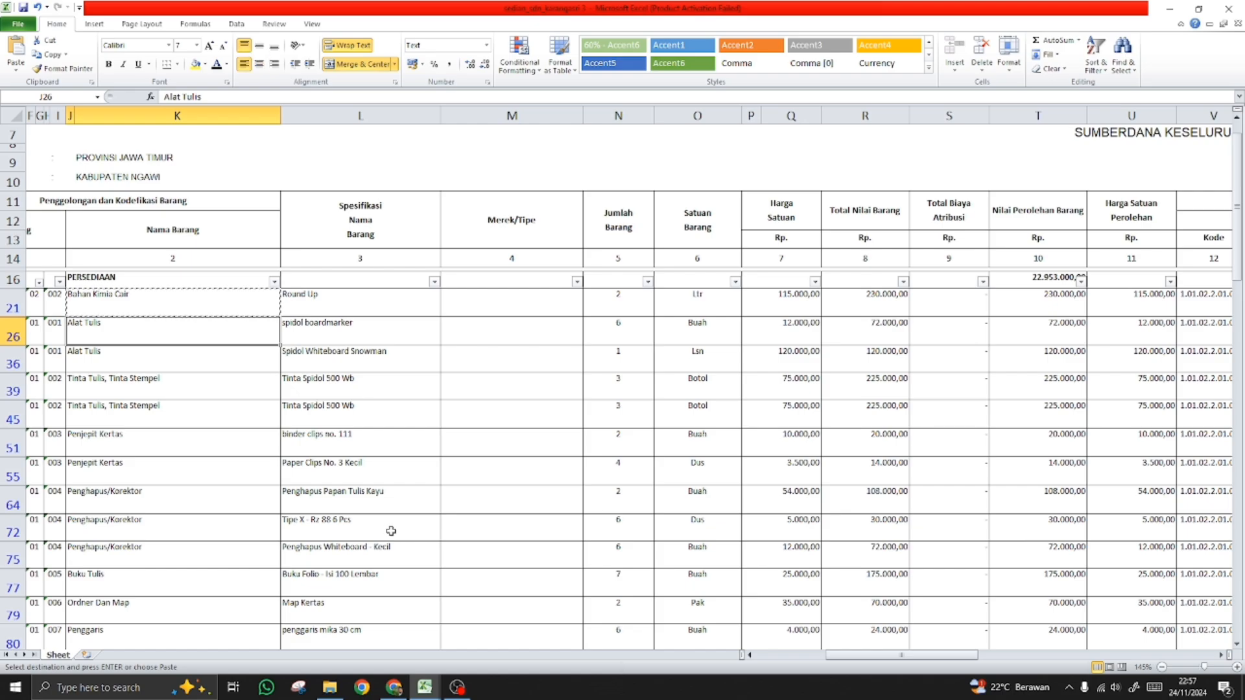
- In the e-BMD item form, choose Alat Tulis as Kode Item and spidol boardmarker as NUSP, checking the specification against the Excel report
click(394, 687)
click(505, 303)
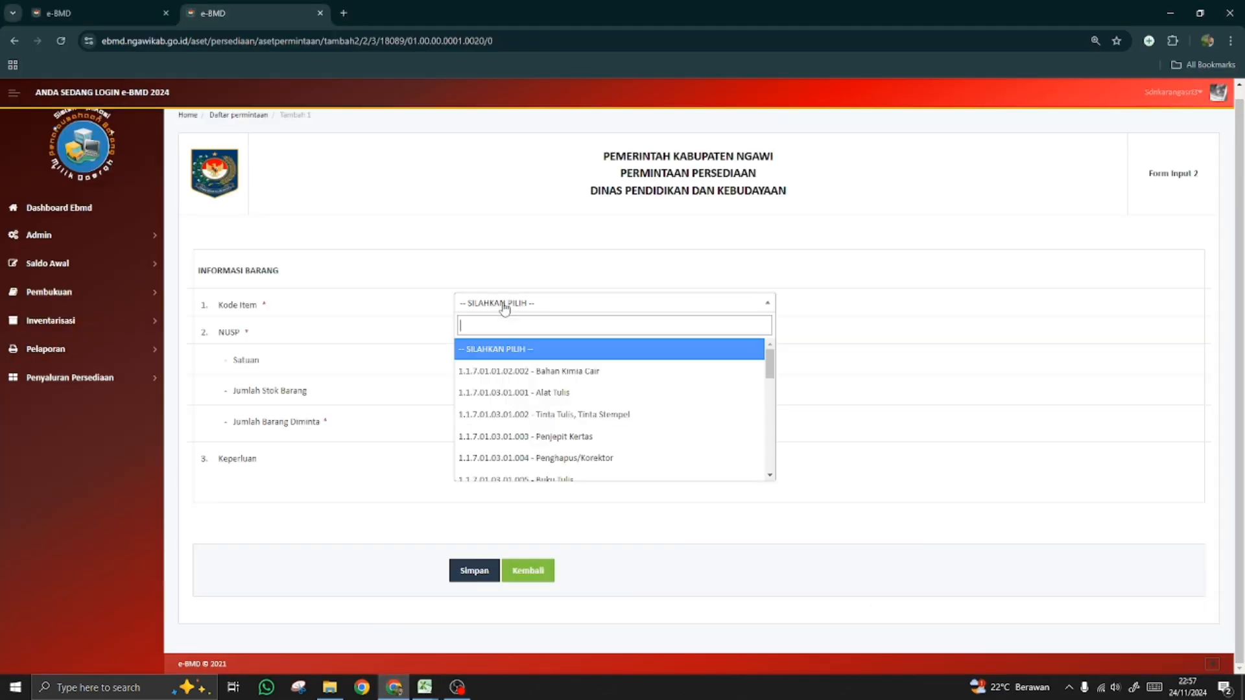
click(499, 393)
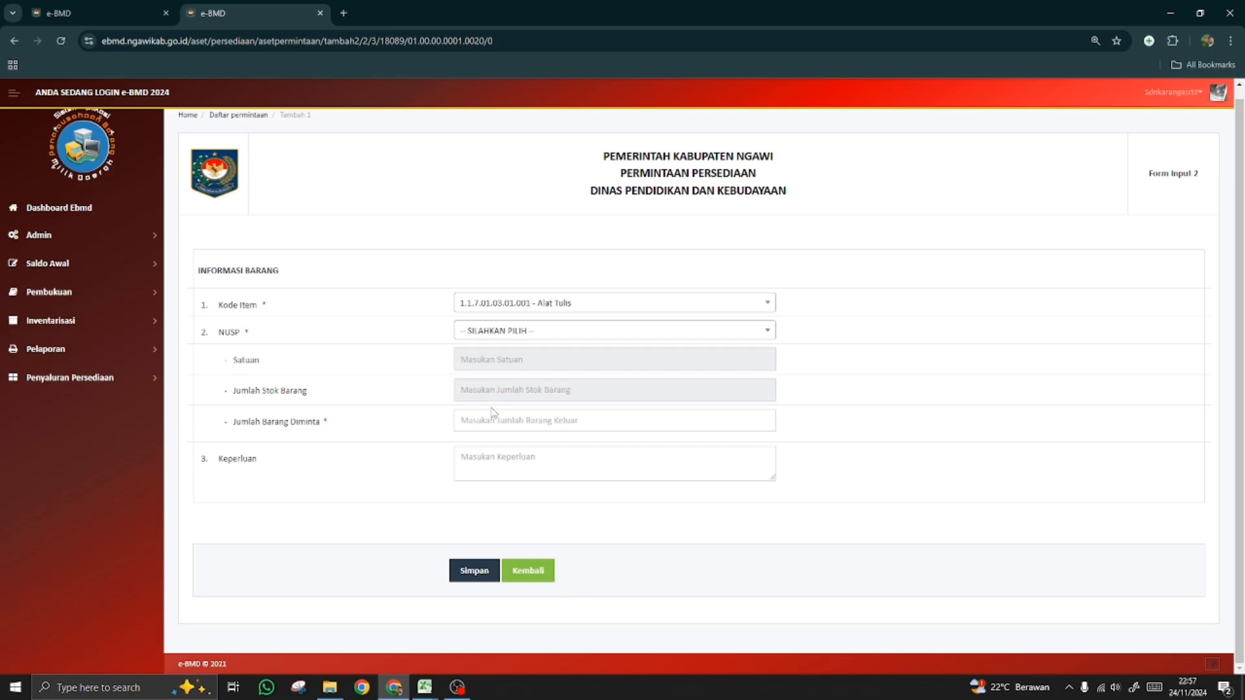
click(509, 332)
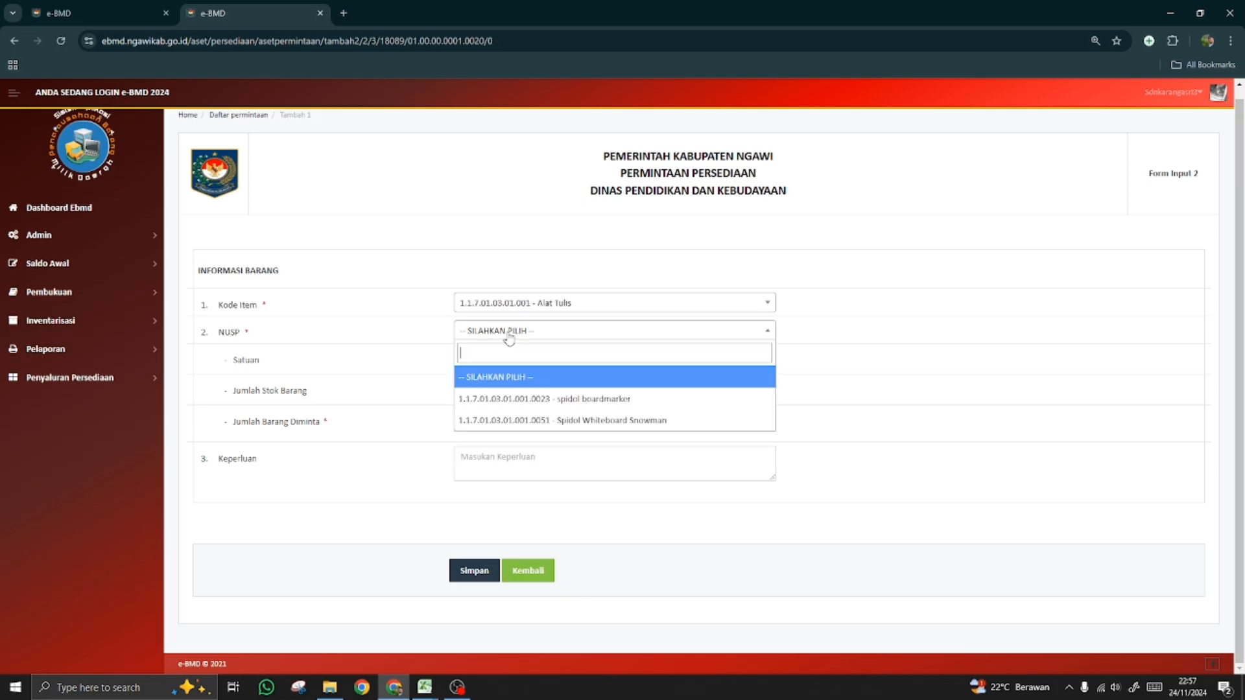
click(425, 687)
click(347, 623)
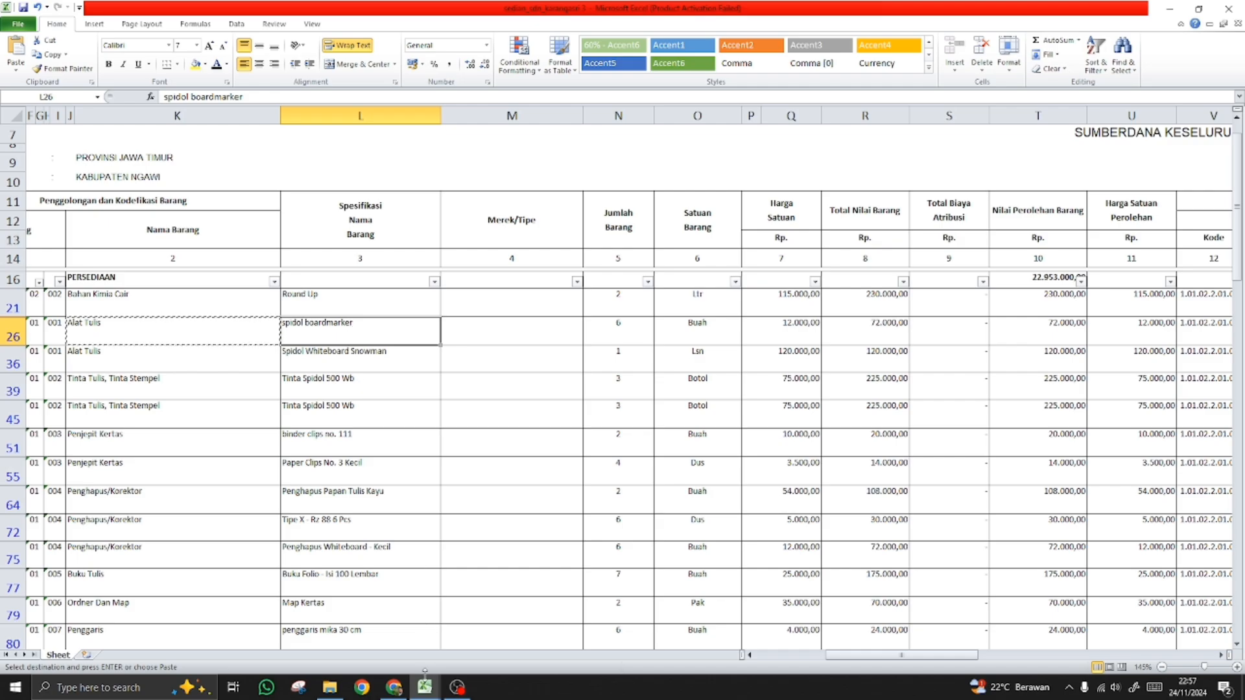
click(394, 687)
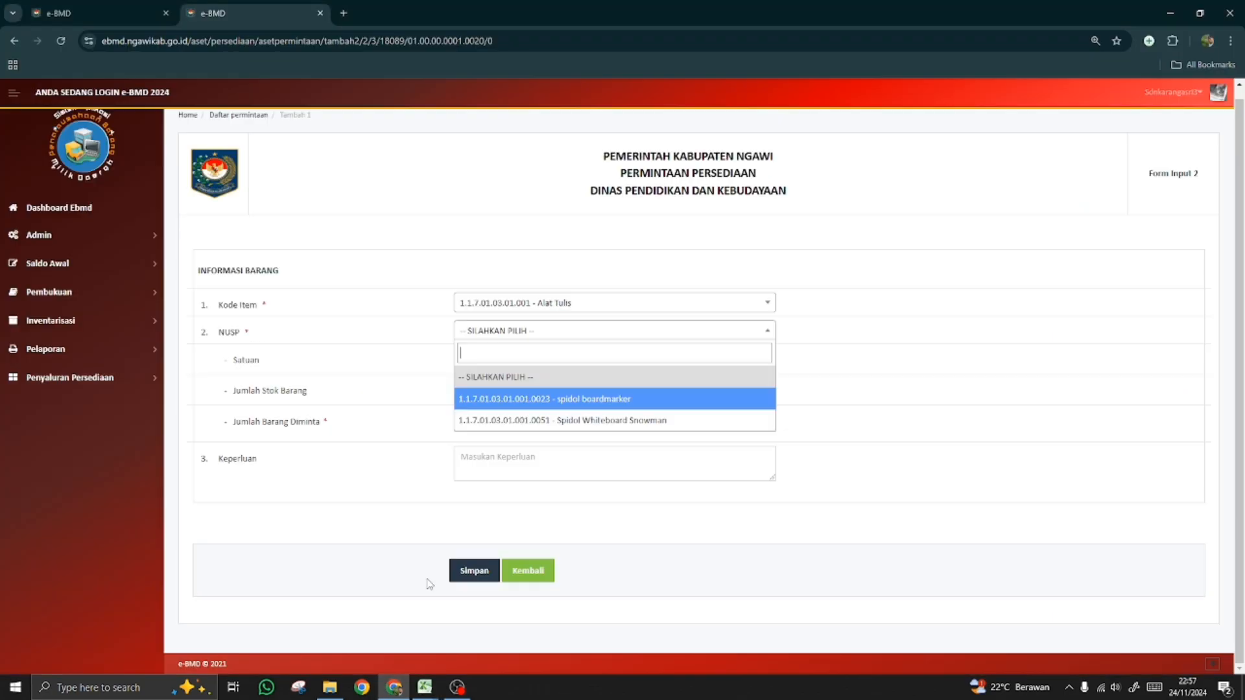
click(520, 398)
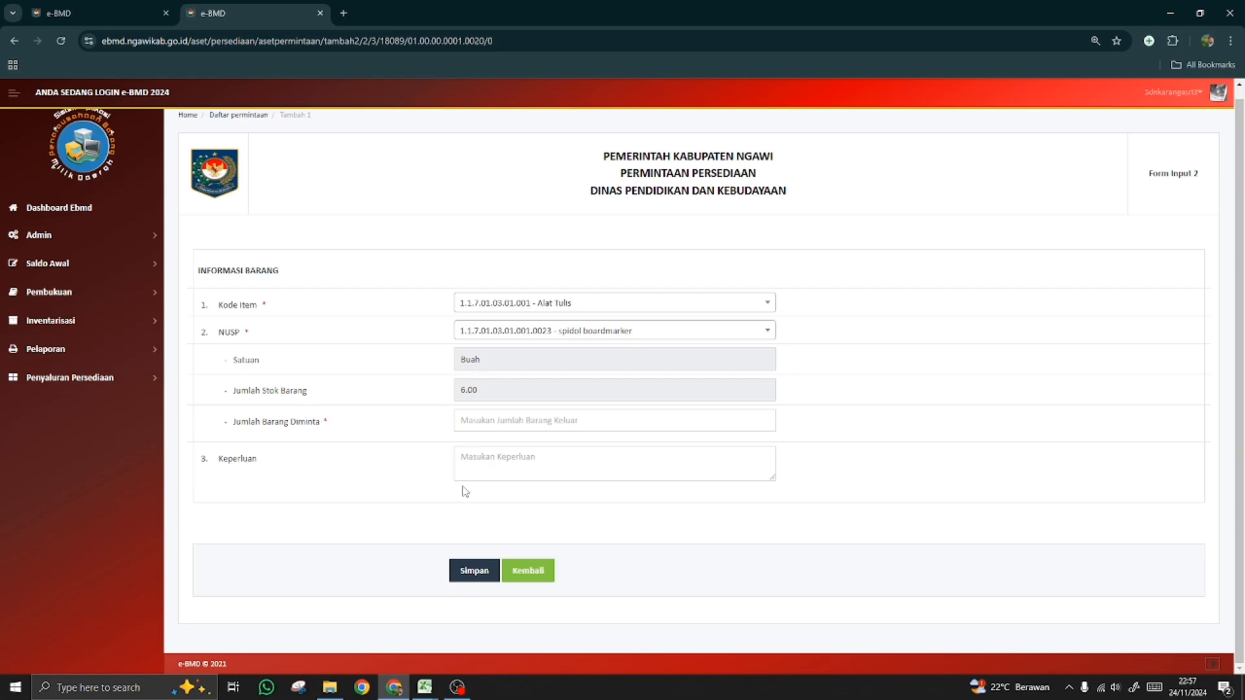
- Check the spidol boardmarker quantity in the Excel report and set its Jumlah Barang Diminta in e-BMD to 6
click(390, 639)
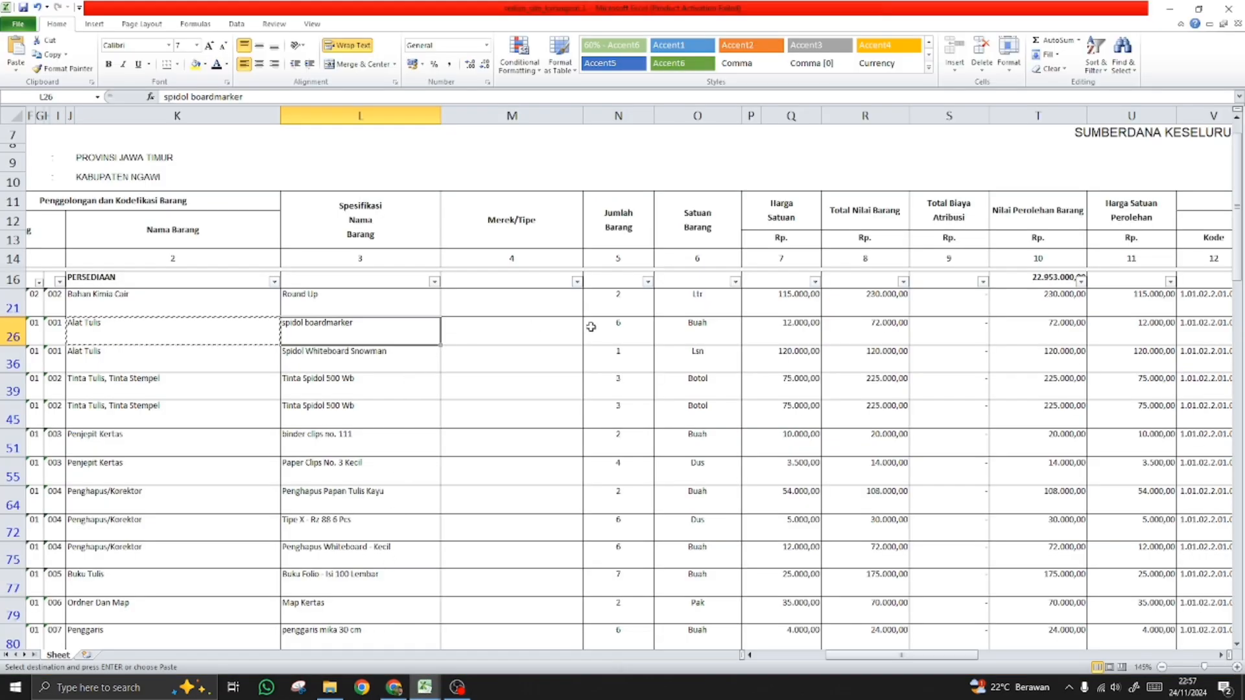
click(393, 689)
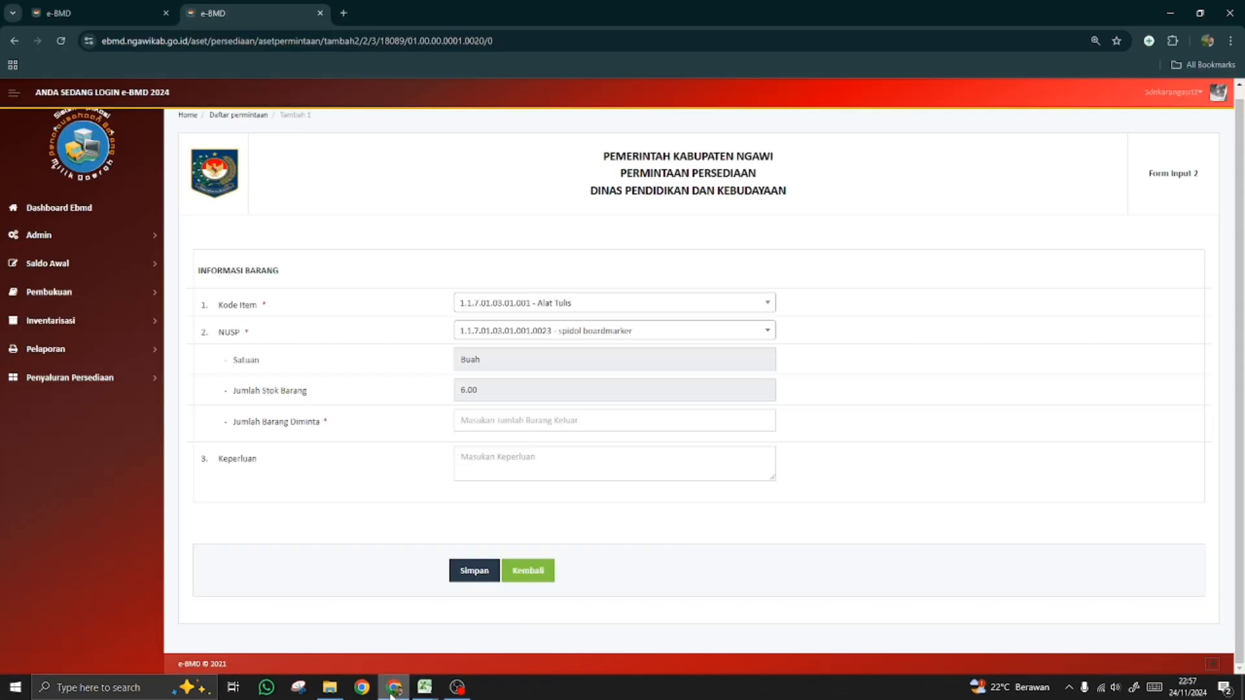
click(491, 421)
text(6)
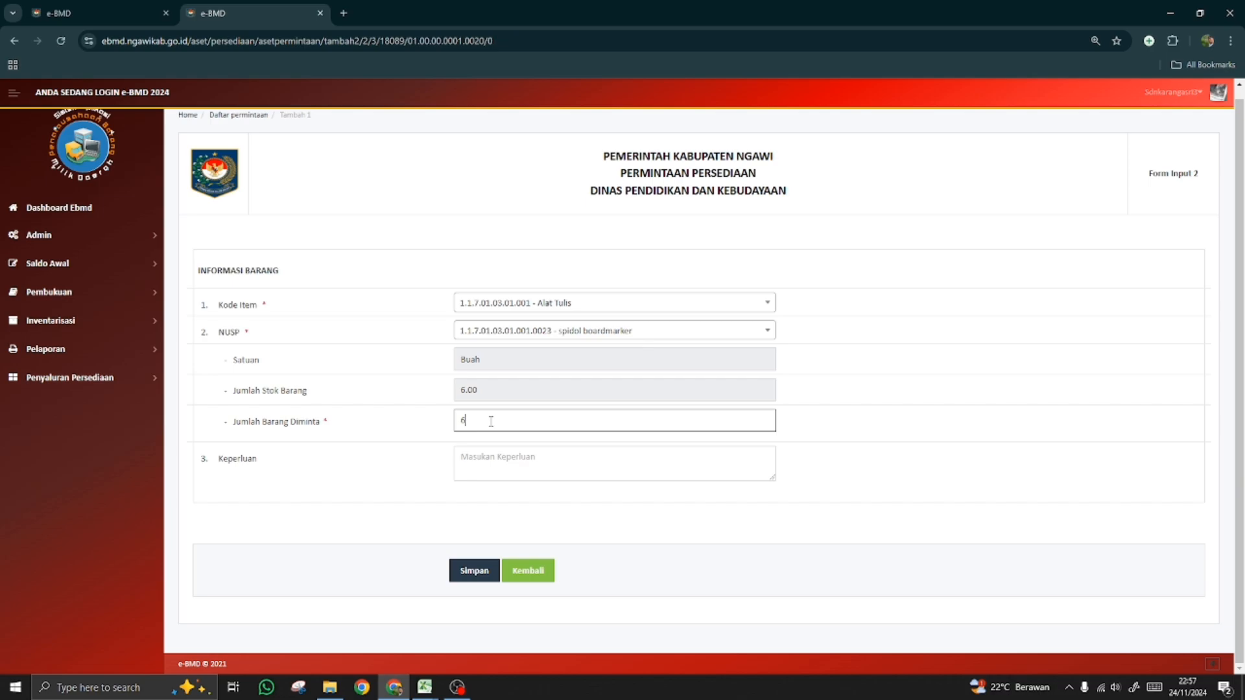
- Enter "bahan pelajaran kls.4" as the Keperluan and save the spidol boardmarker item
click(483, 459)
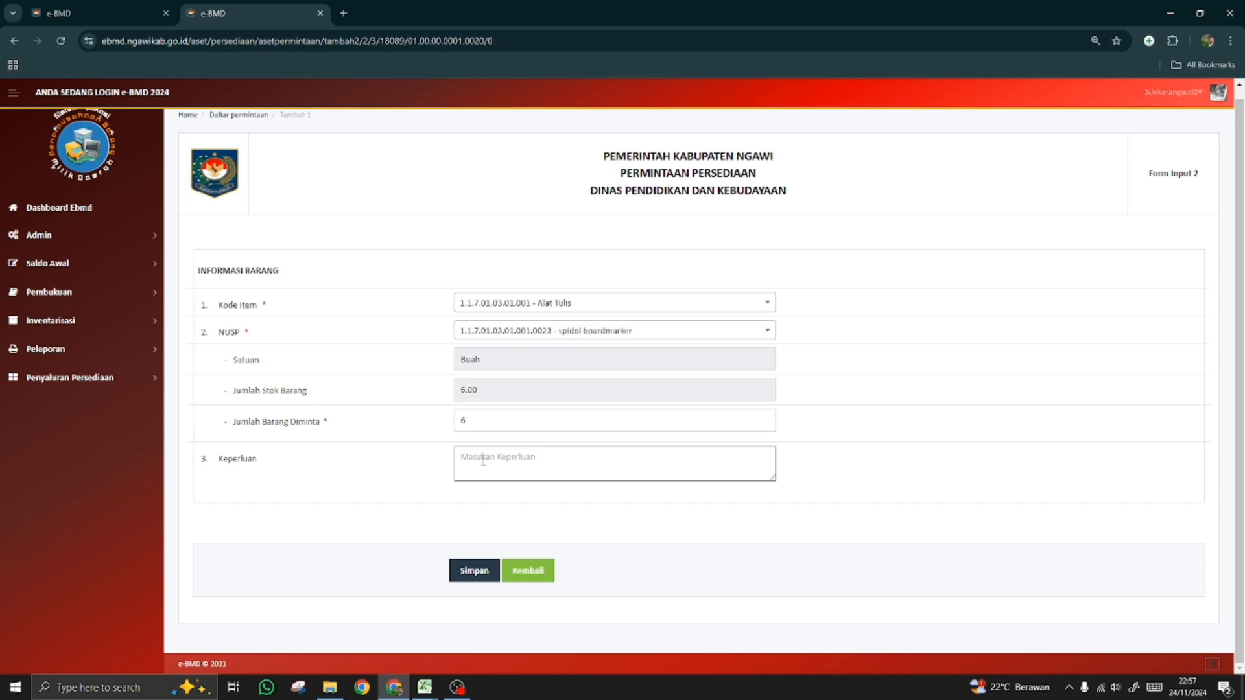
text(kr)
key(BackSpace)
text(ke)
key(BackSpace)
key(BackSpace)
key(BackSpace)
text(pengajaran kel)
key(BackSpace)
key(BackSpace)
key(BackSpace)
key(BackSpace)
key(BackSpace)
key(BackSpace)
key(BackSpace)
key(BackSpace)
key(BackSpace)
key(BackSpace)
key(BackSpace)
key(BackSpace)
key(BackSpace)
text(bahan pelajaran kls.4)
click(474, 572)
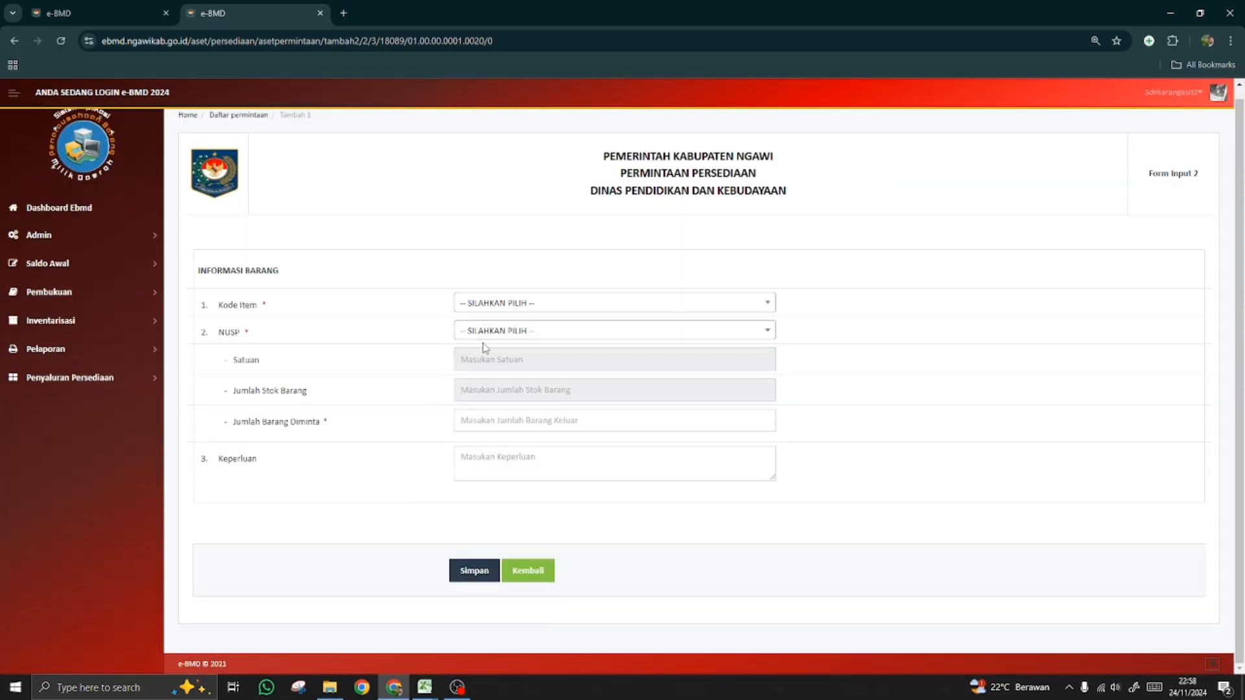
- Switch to the Excel procurement report and copy the Nama Barang entry Alat Tulis from the Spidol Whiteboard Snowman row
click(554, 309)
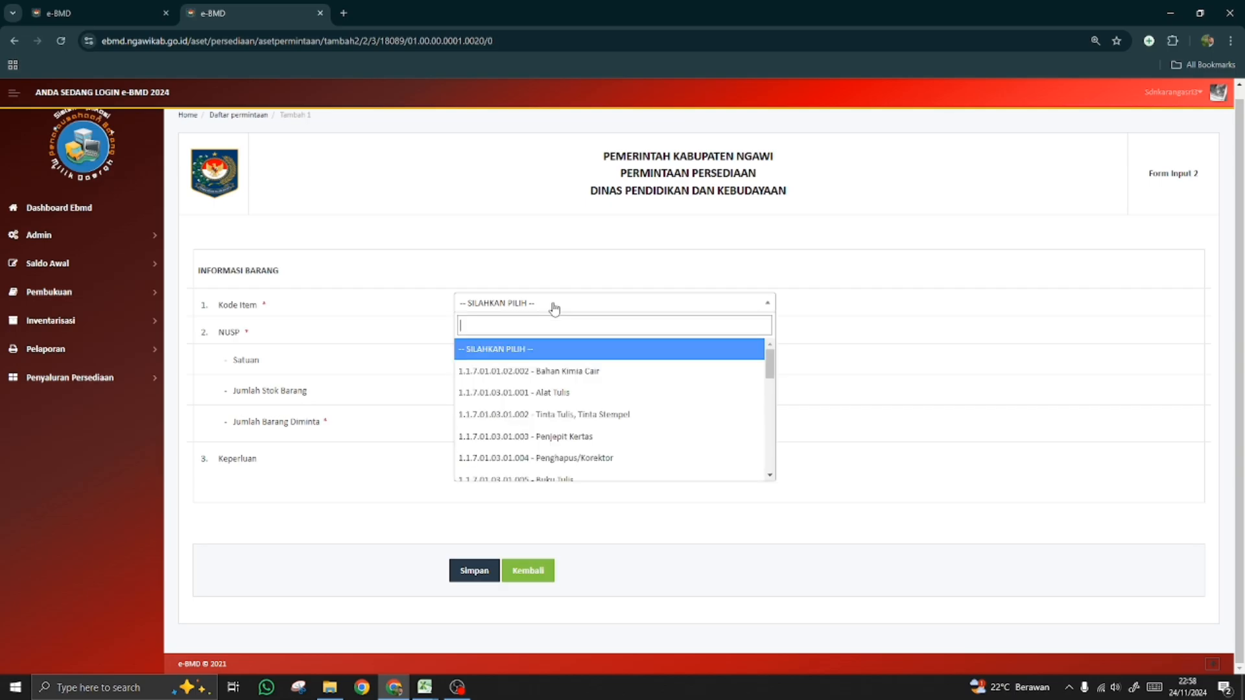
click(393, 324)
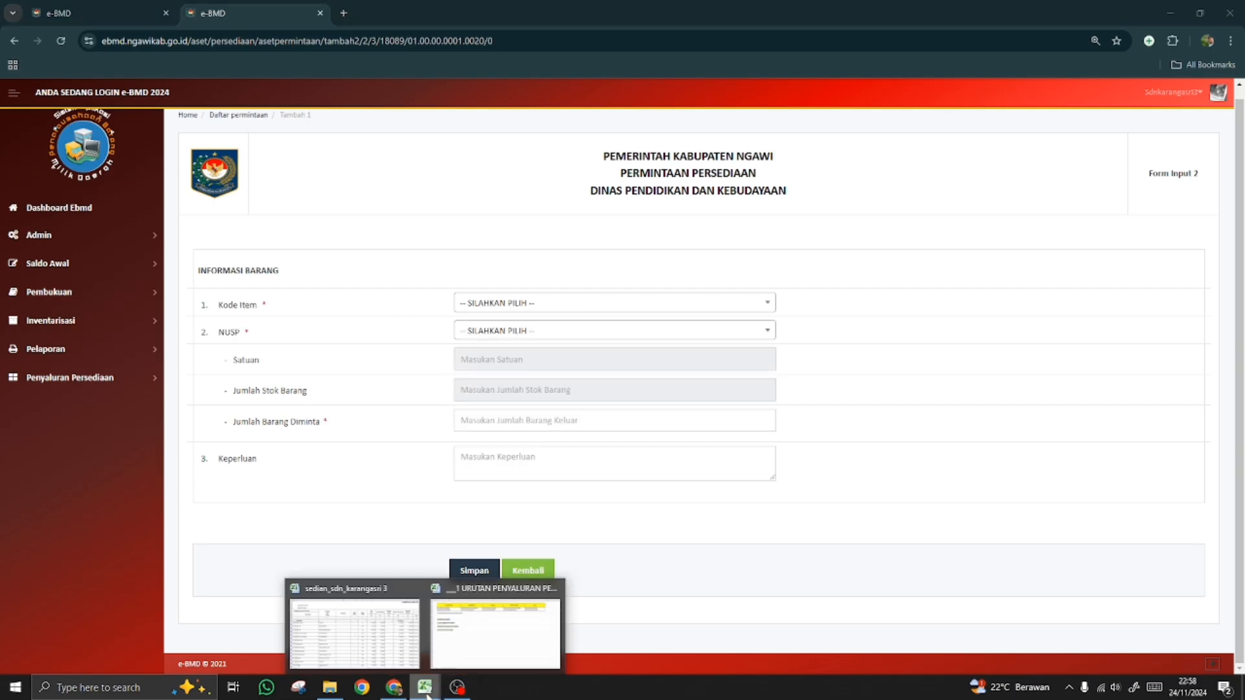
click(387, 652)
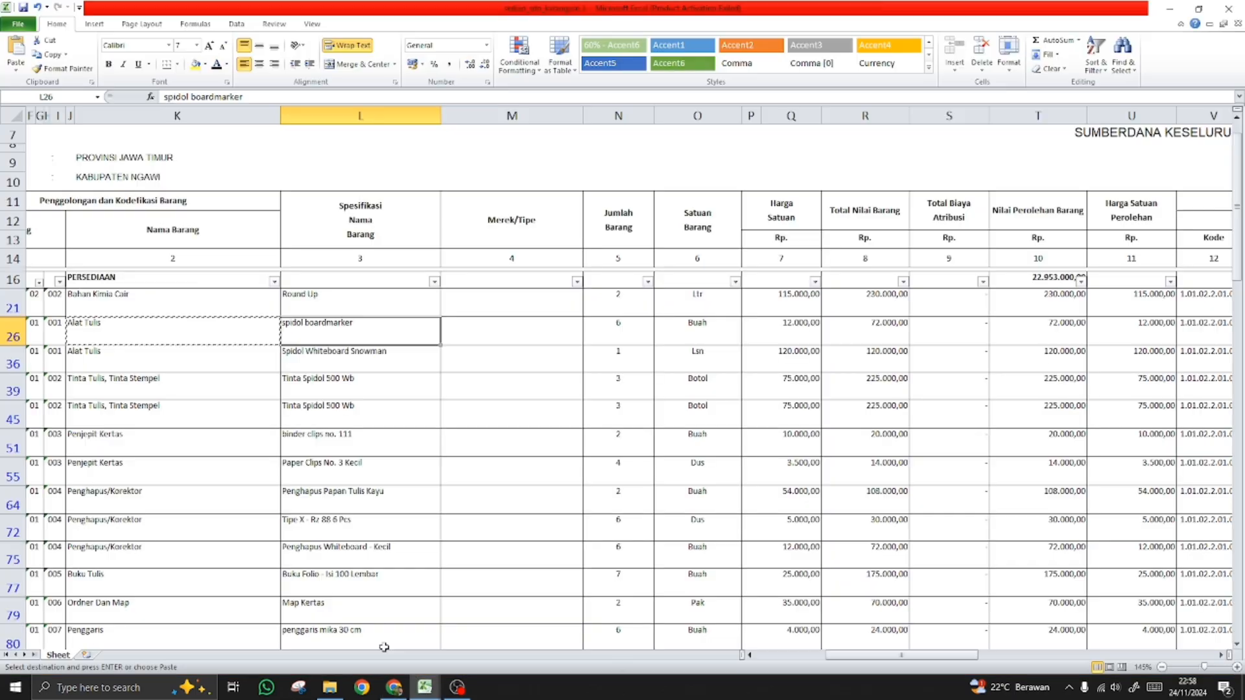
click(167, 365)
key(ctrl+c)
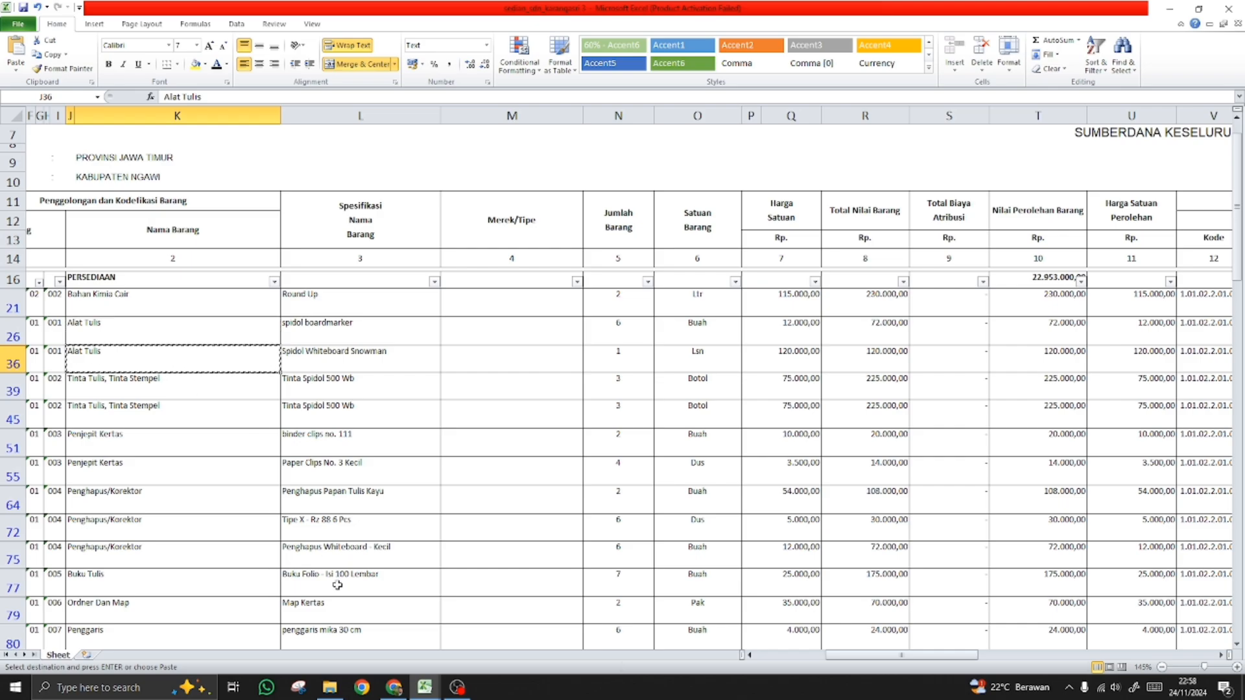
- Return to the e-BMD item form and choose Alat Tulis as the Kode Item
key(alt+Tab)
click(520, 305)
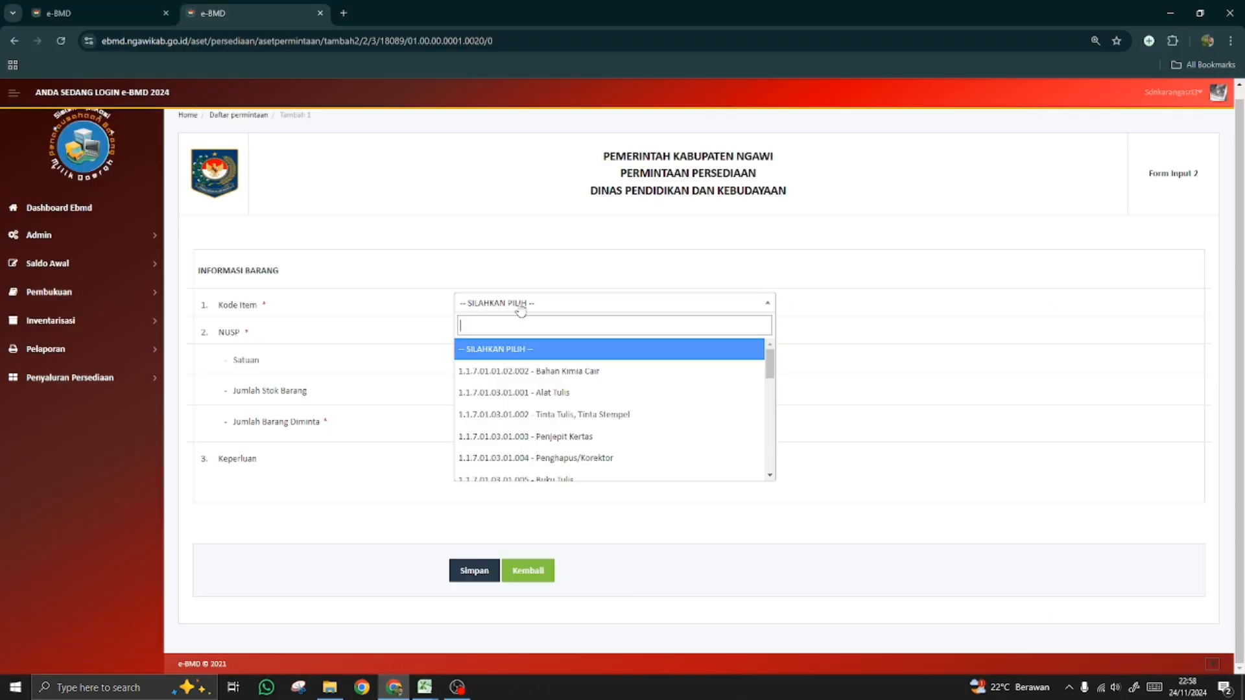
key(ctrl+v)
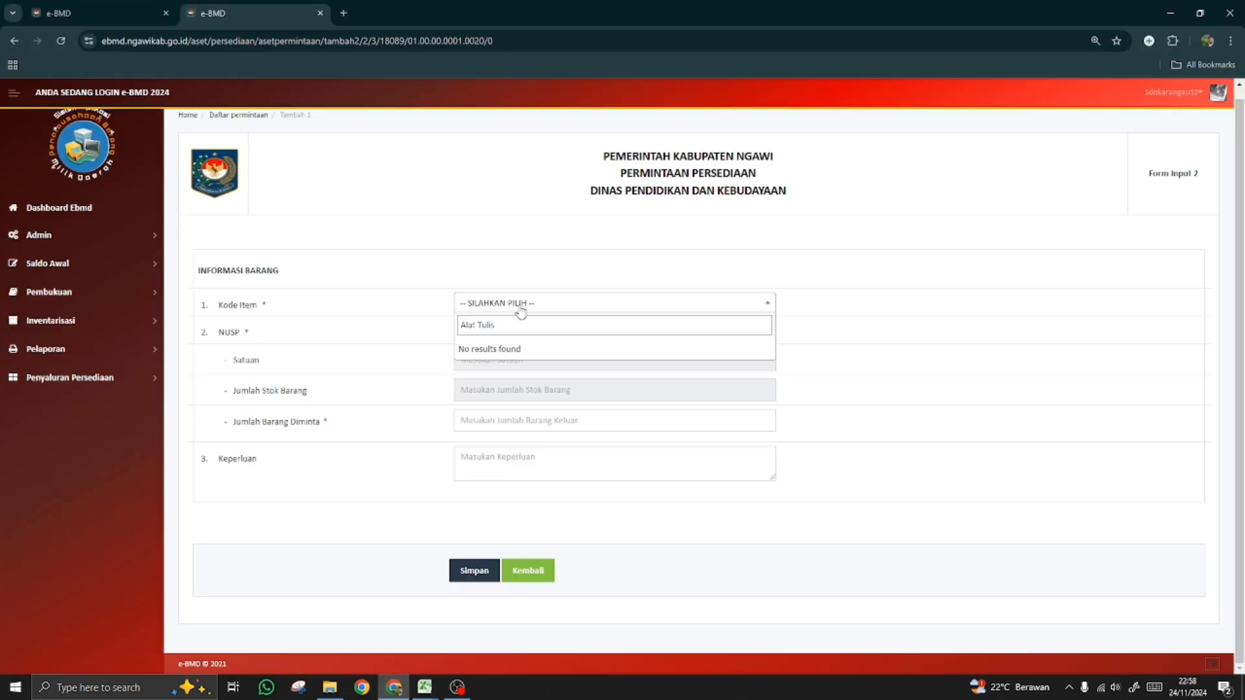
click(521, 307)
click(521, 308)
click(522, 393)
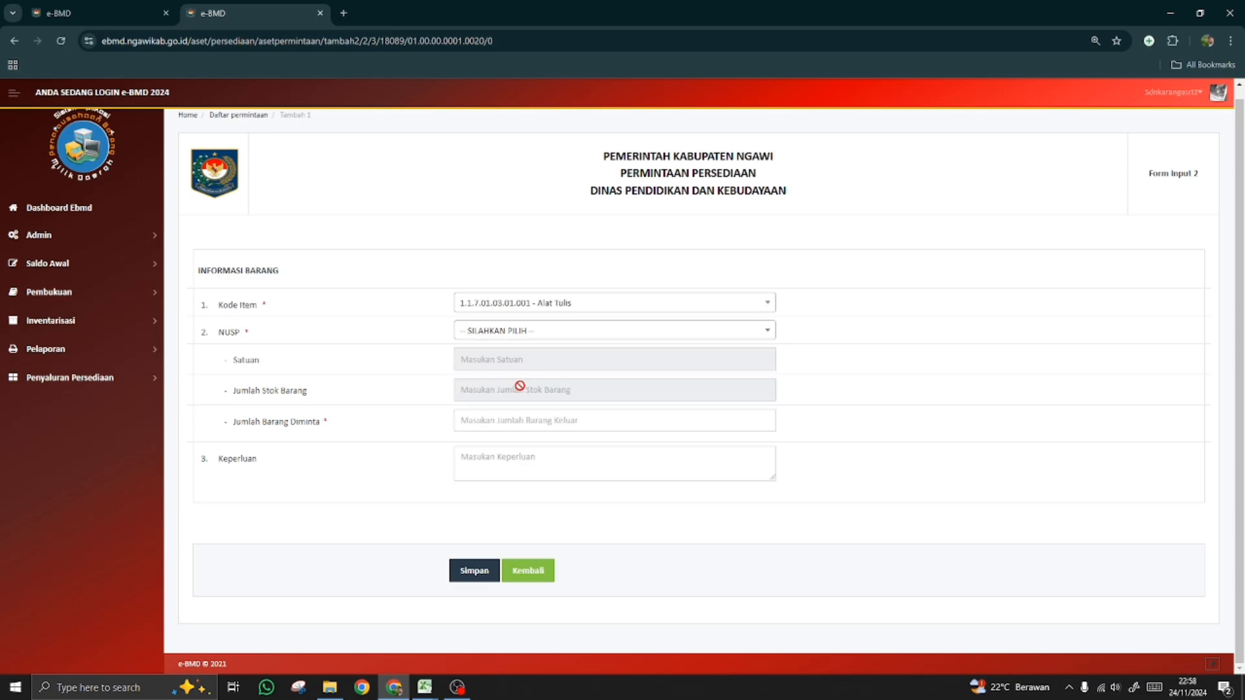
- Copy the specification Spidol Whiteboard Snowman from the Excel report and use it to choose the matching NUSP in e-BMD
click(425, 687)
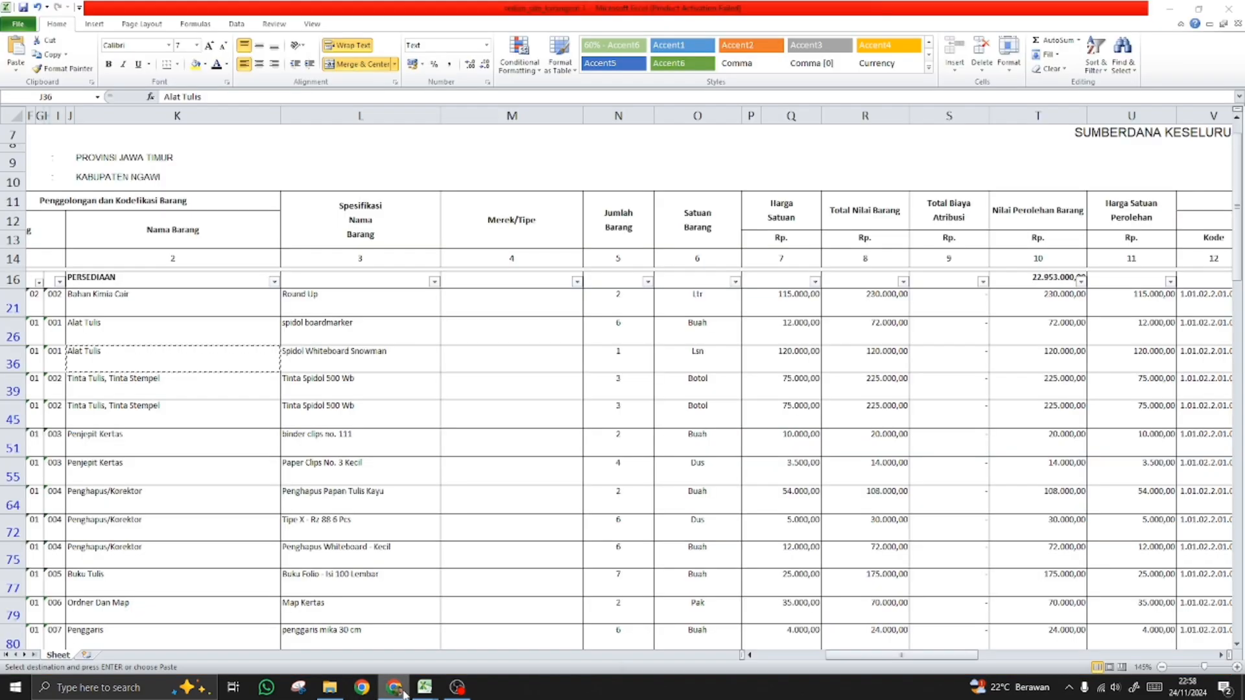
click(360, 362)
key(ctrl+c)
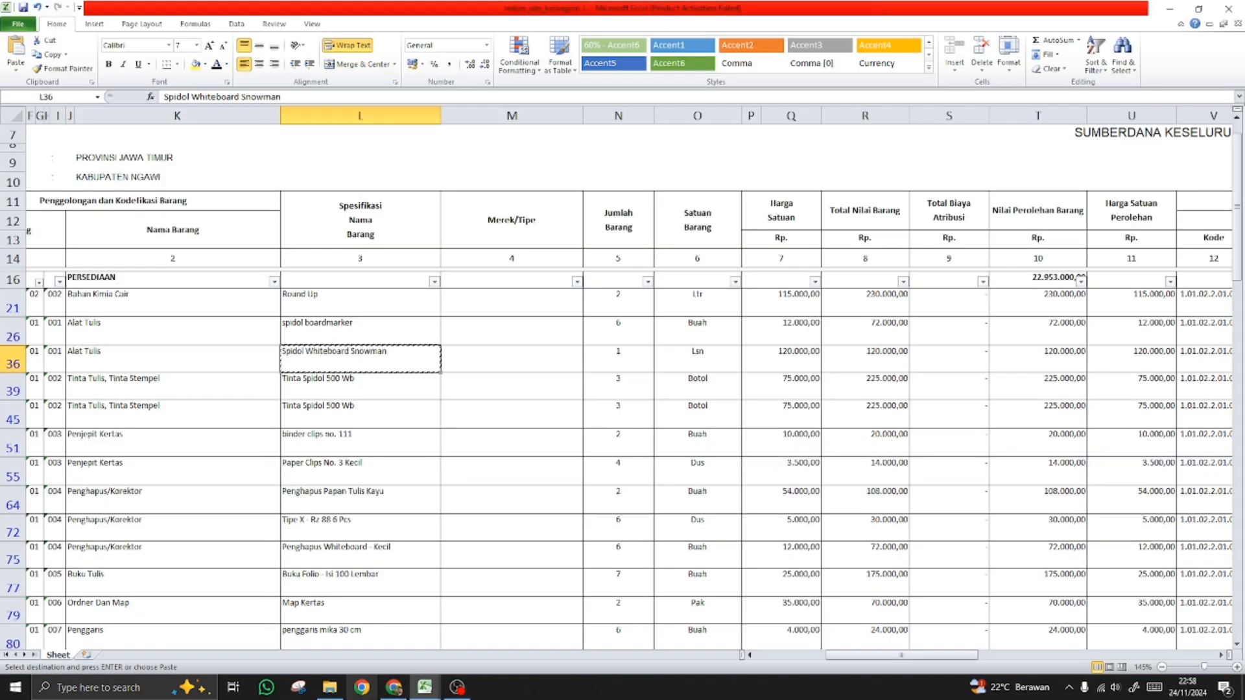
click(395, 688)
click(514, 334)
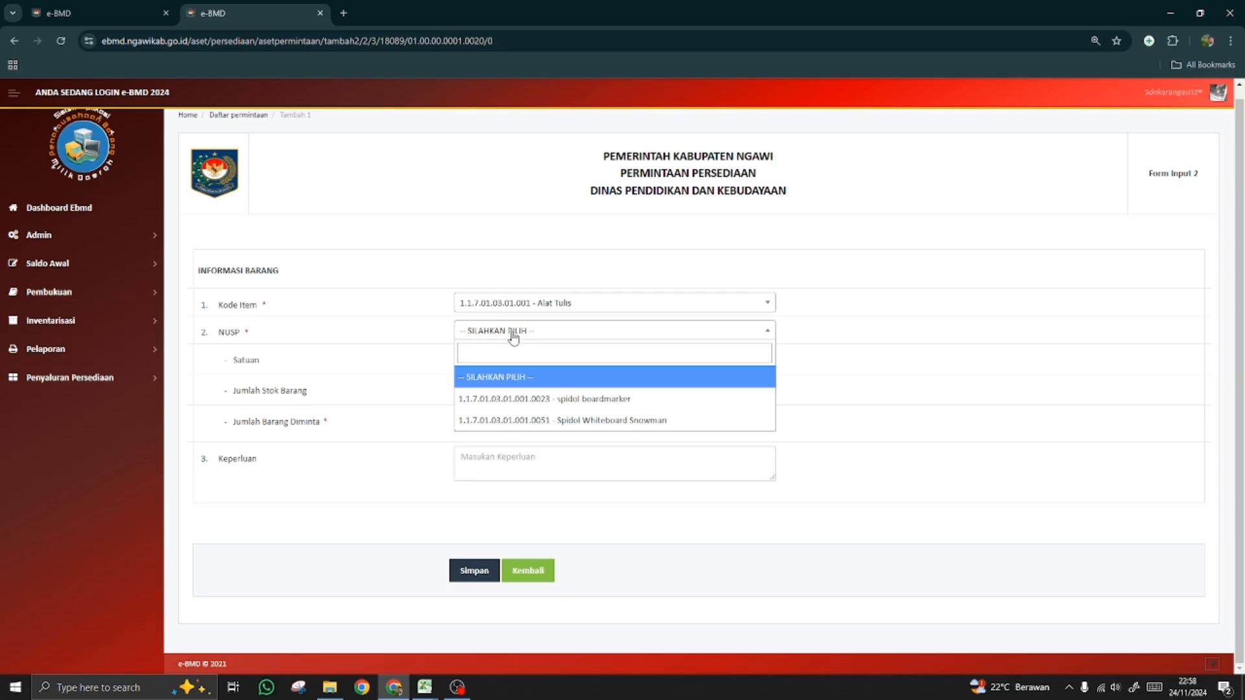
key(ctrl+v)
click(528, 376)
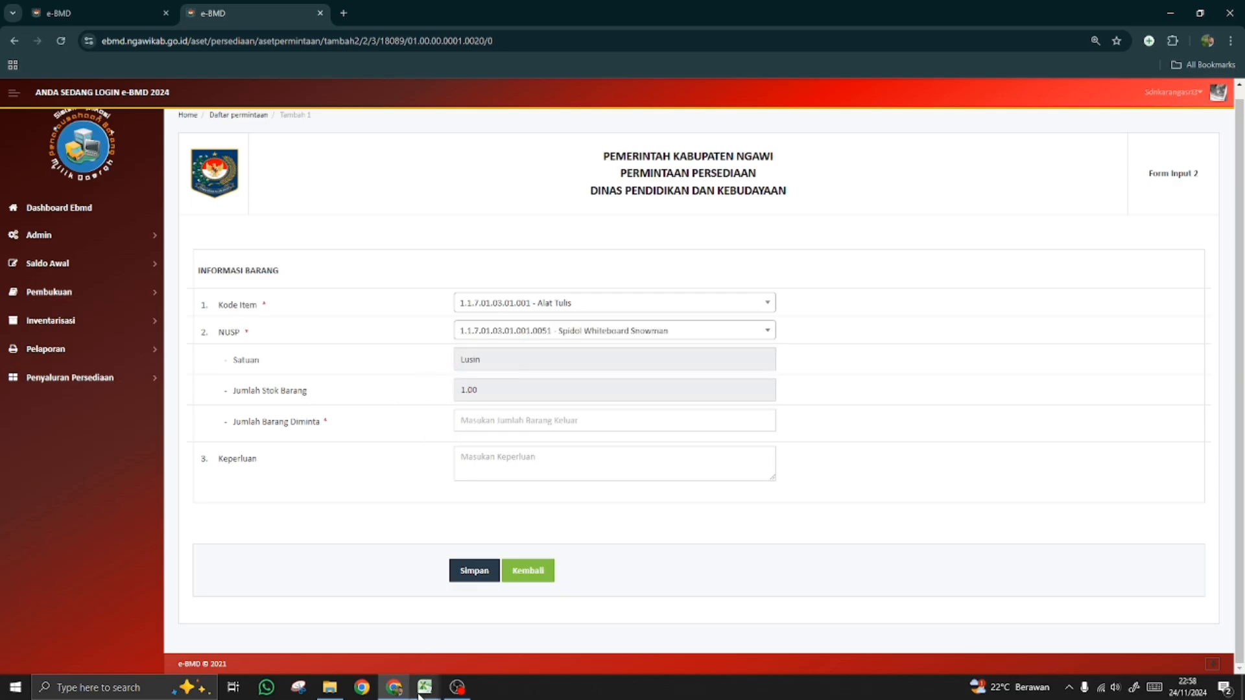
- Check the Spidol Whiteboard Snowman quantity in the Excel report and set its Jumlah Barang Diminta in e-BMD to 1
mouse_move(425, 688)
click(370, 649)
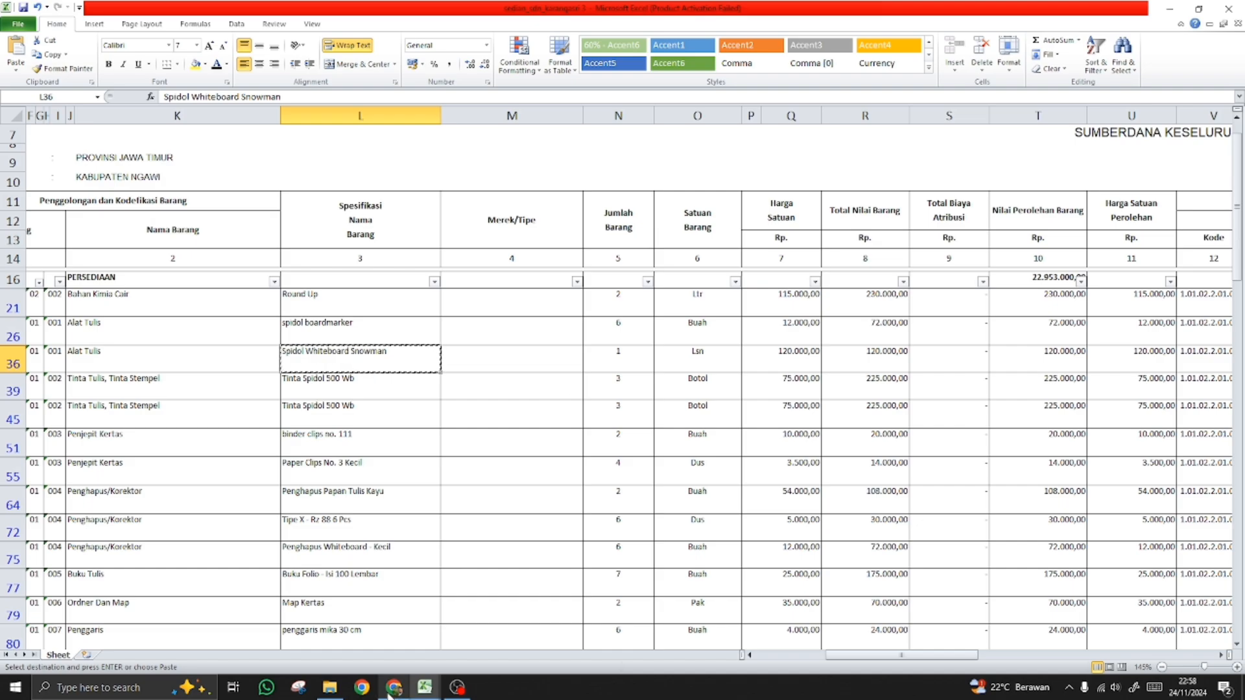
key(alt+Tab)
click(517, 420)
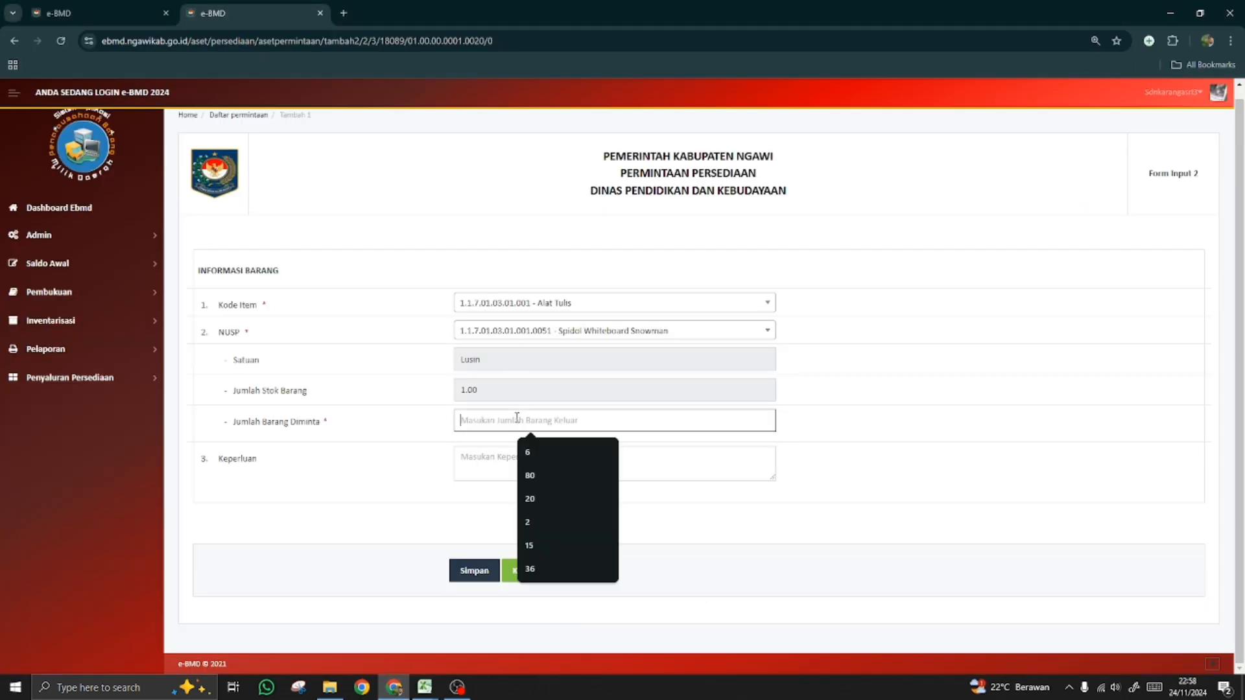
text(1)
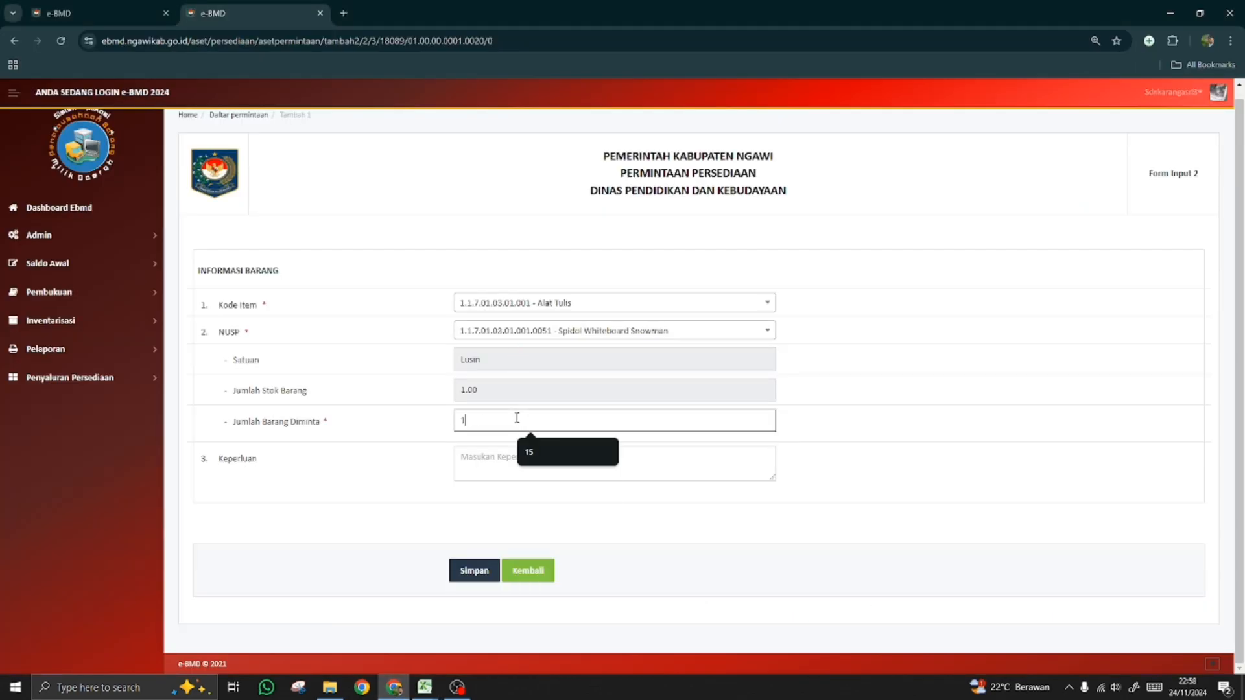
- Enter "untuk ruang kelas.3" as the Keperluan, save the Spidol Whiteboard Snowman item and dismiss the confirmation
click(480, 459)
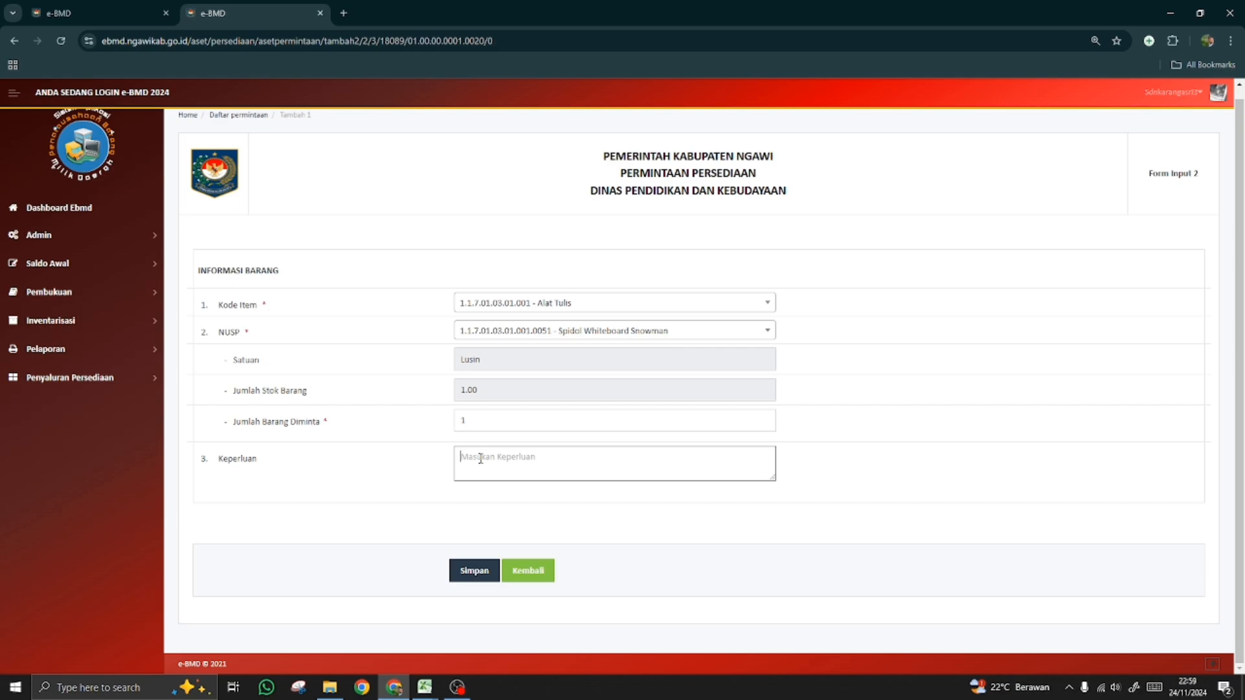
text(baha)
key(BackSpace)
key(BackSpace)
key(BackSpace)
key(BackSpace)
key(BackSpace)
key(BackSpace)
key(BackSpace)
key(BackSpace)
key(BackSpace)
text(u)
click(462, 573)
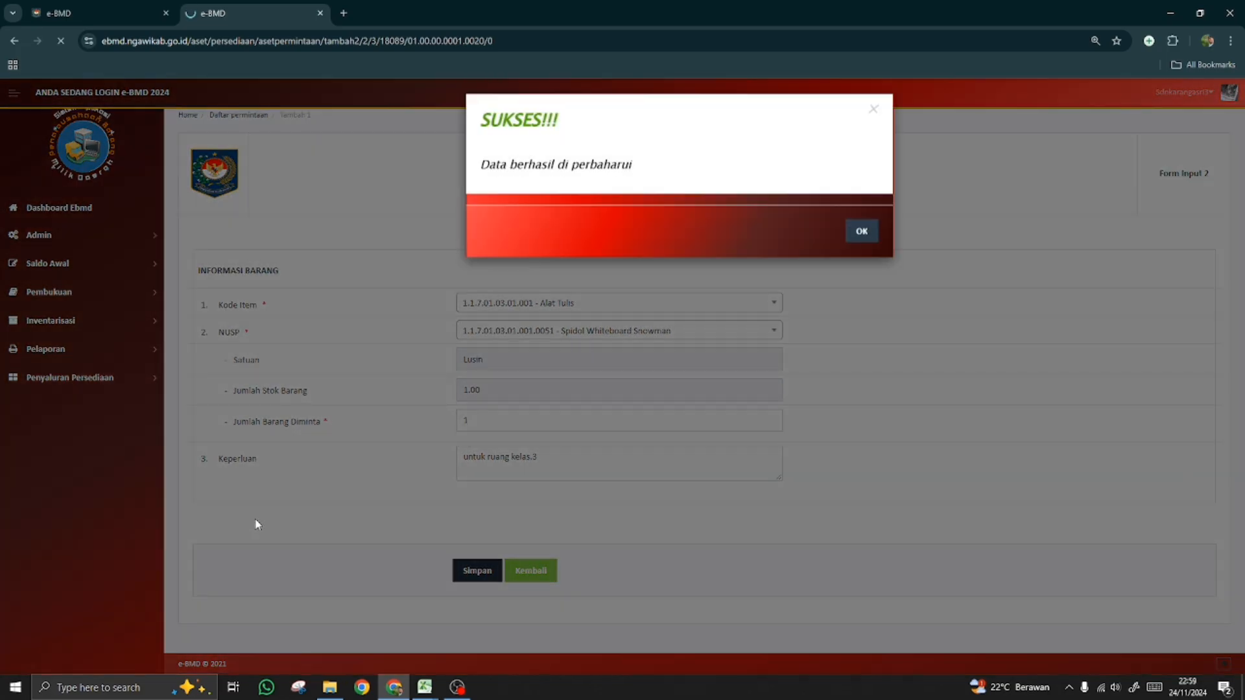
click(855, 243)
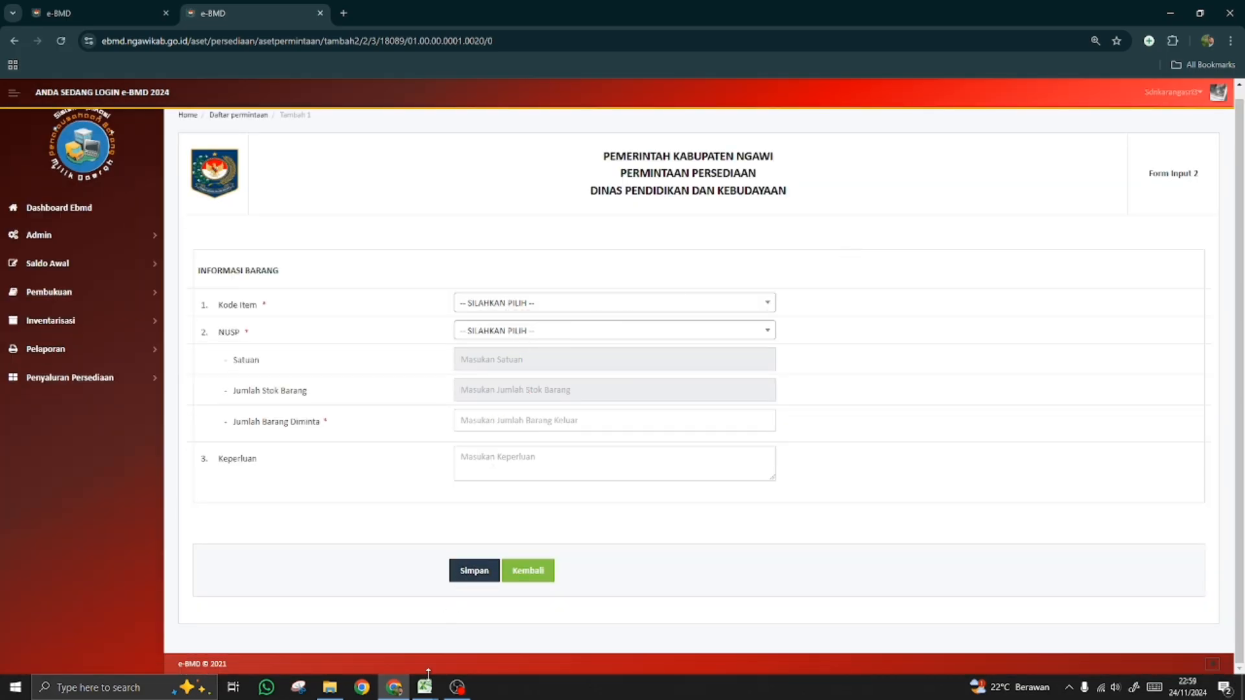
- Switch to the Excel procurement report and look through the remaining items down to the Minuman row and back
mouse_move(426, 679)
click(400, 652)
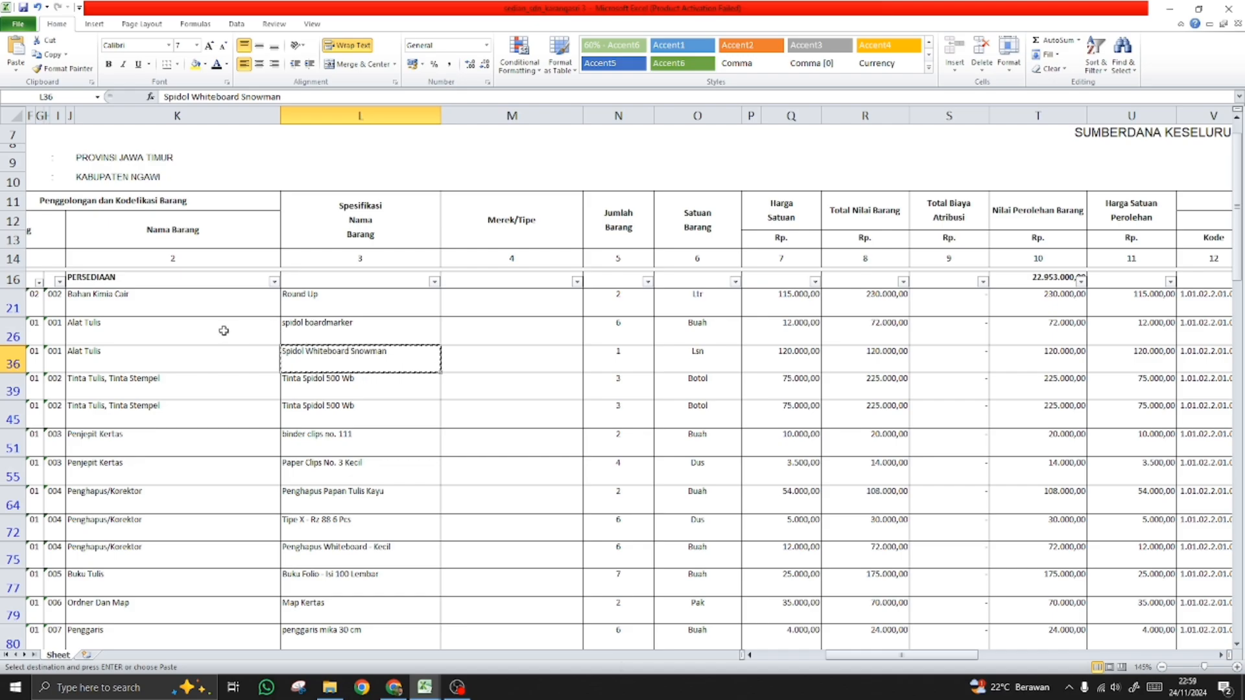
scroll(224, 331, down, 10)
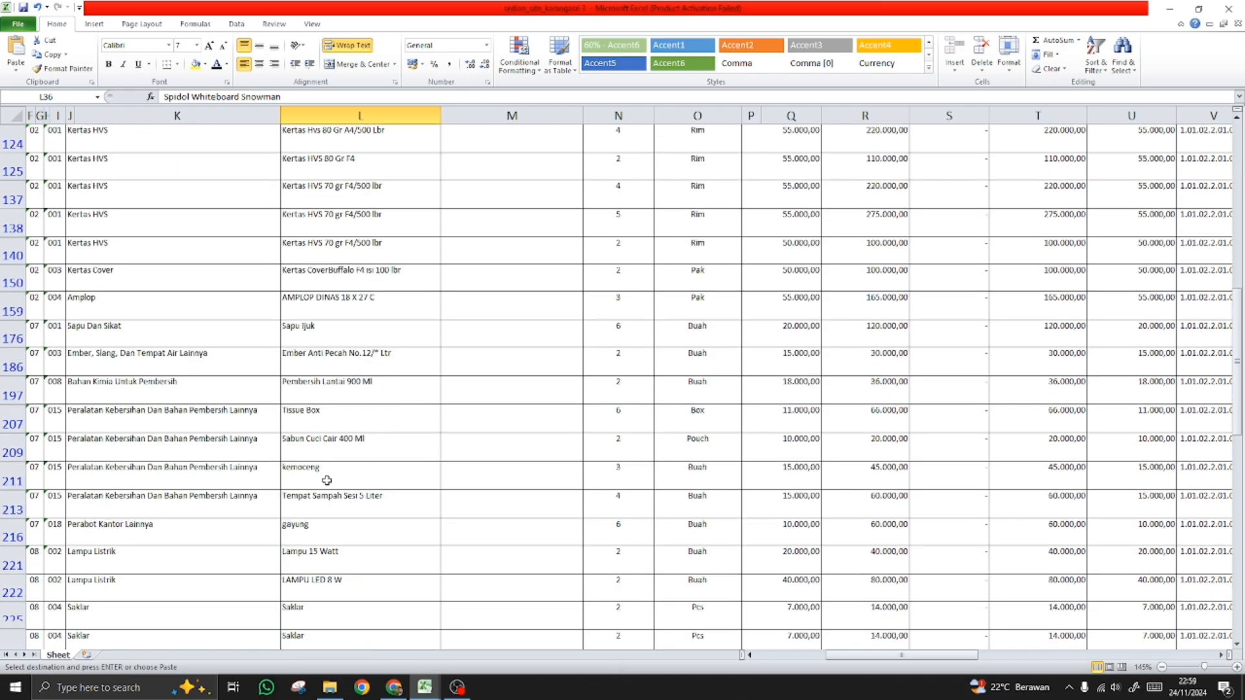
scroll(326, 480, down, 5)
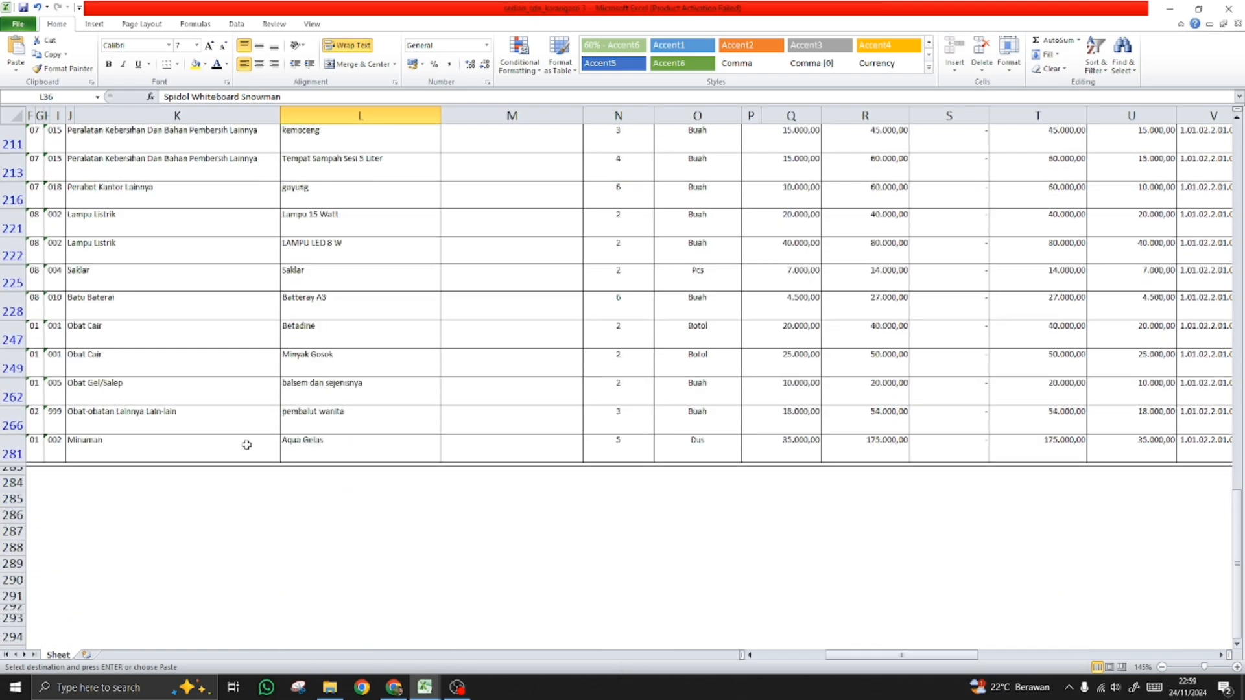
click(246, 445)
scroll(373, 451, up, 12)
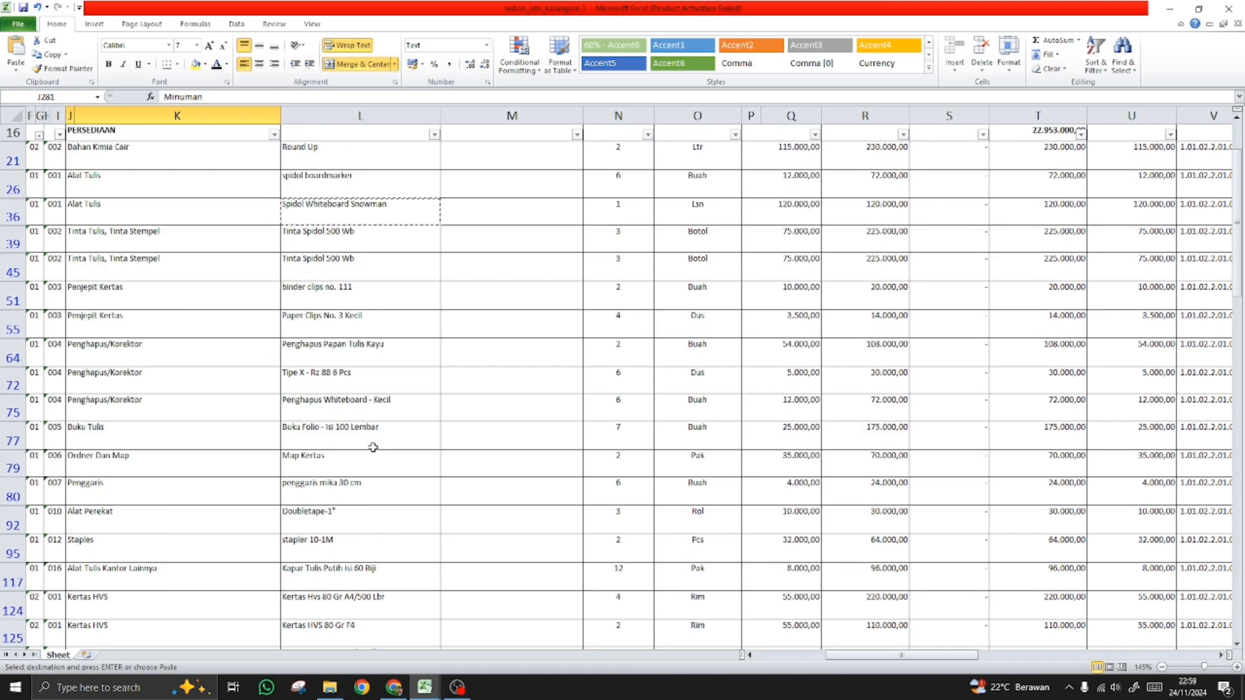
scroll(373, 447, up, 5)
- Leave the e-BMD item form for the saved goods request and review its header data and the Tabel Rincian Barang
click(395, 687)
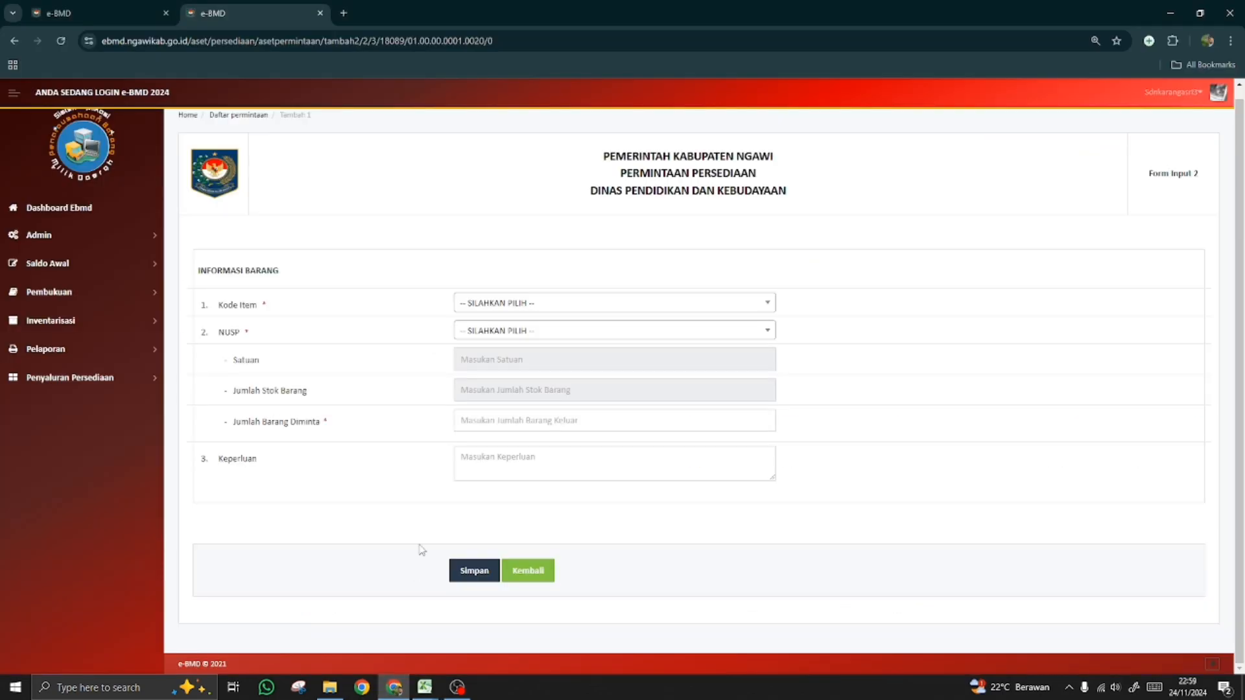
click(545, 570)
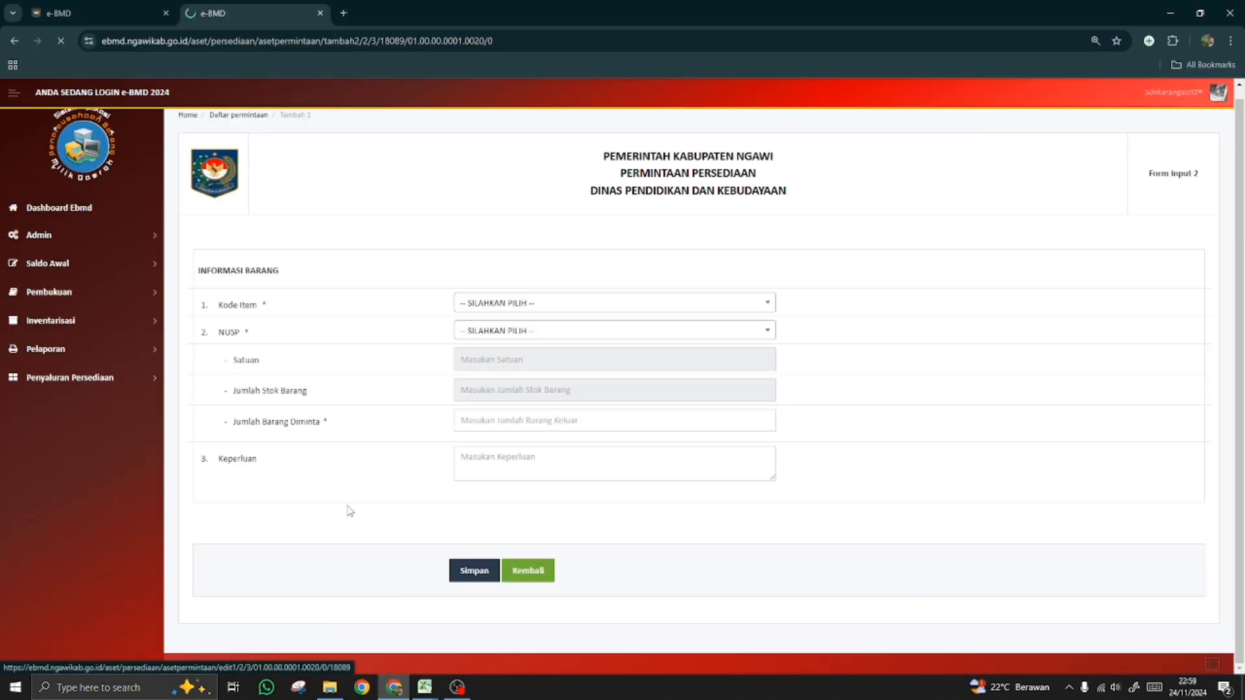
scroll(347, 508, down, 6)
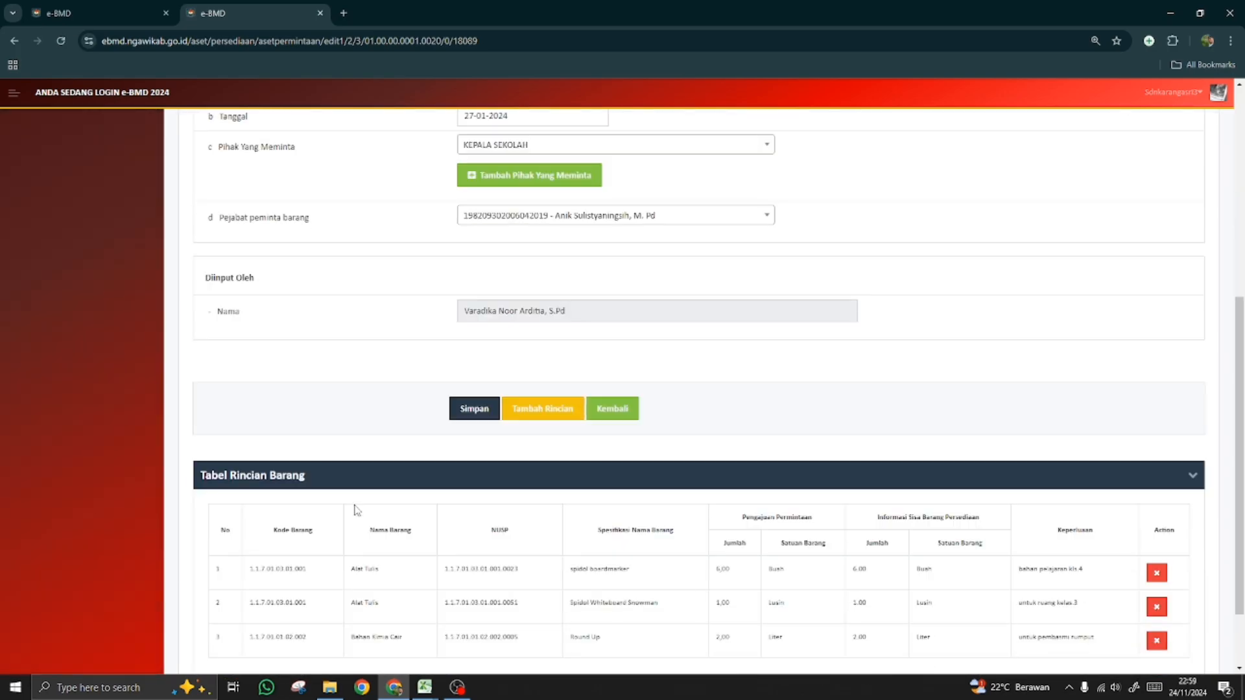
scroll(428, 454, up, 4)
scroll(429, 447, down, 3)
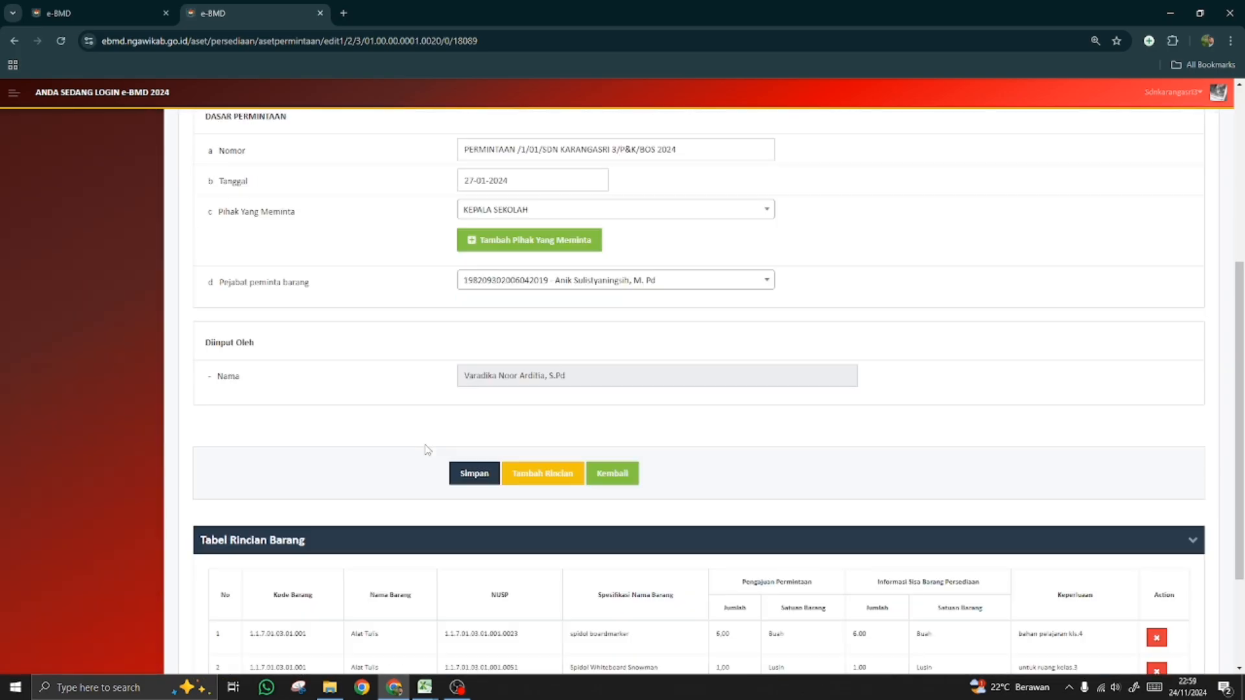
scroll(409, 450, down, 3)
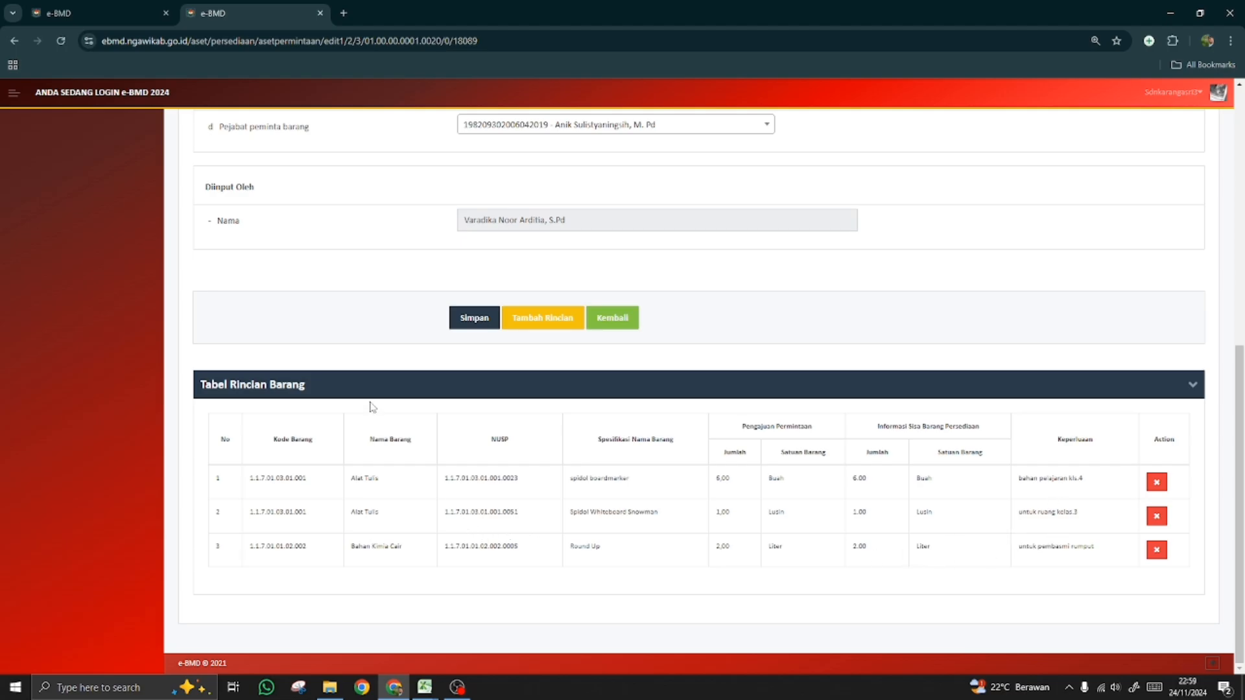
scroll(392, 461, up, 8)
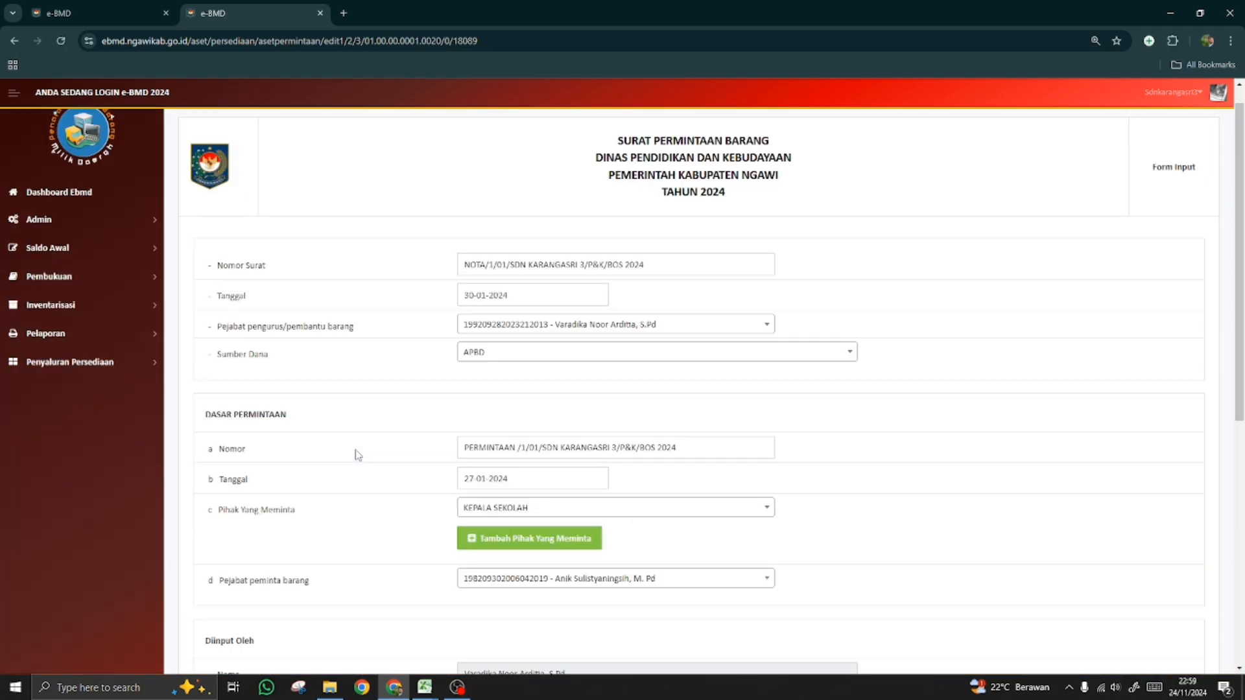
scroll(358, 454, down, 8)
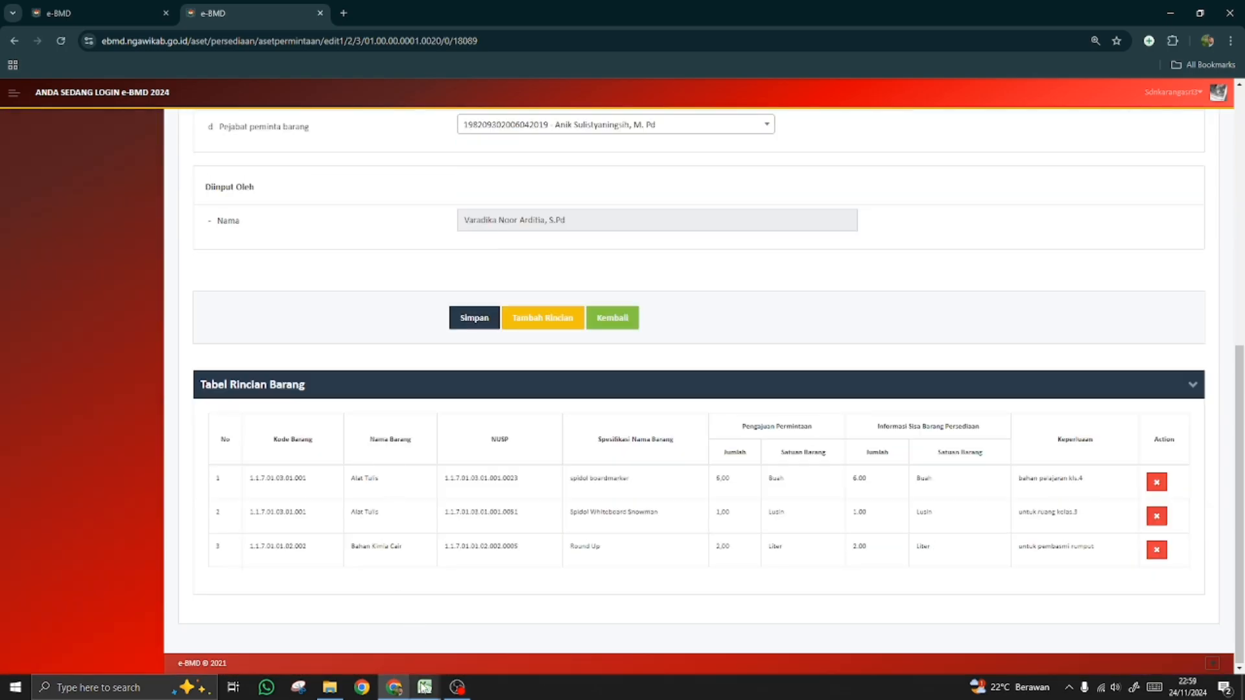
- Compare against the Excel procurement report by examining its item list through the final Aqua Gelas row
click(373, 648)
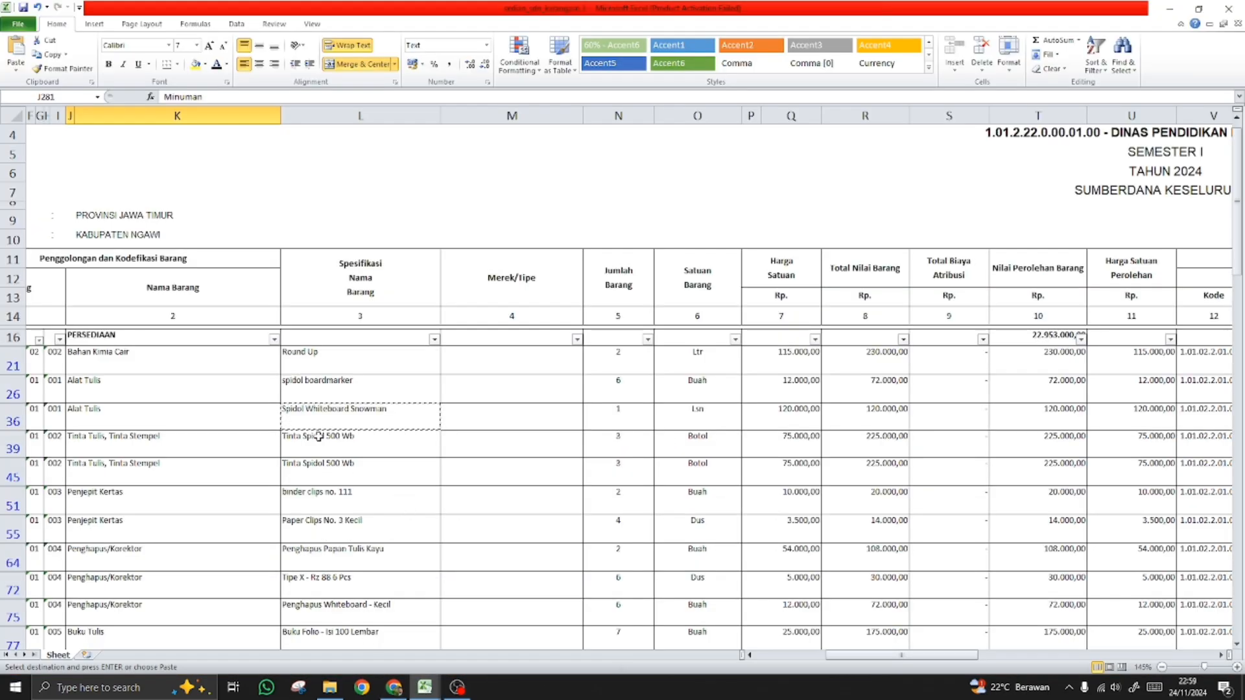
scroll(389, 467, down, 12)
scroll(195, 556, down, 4)
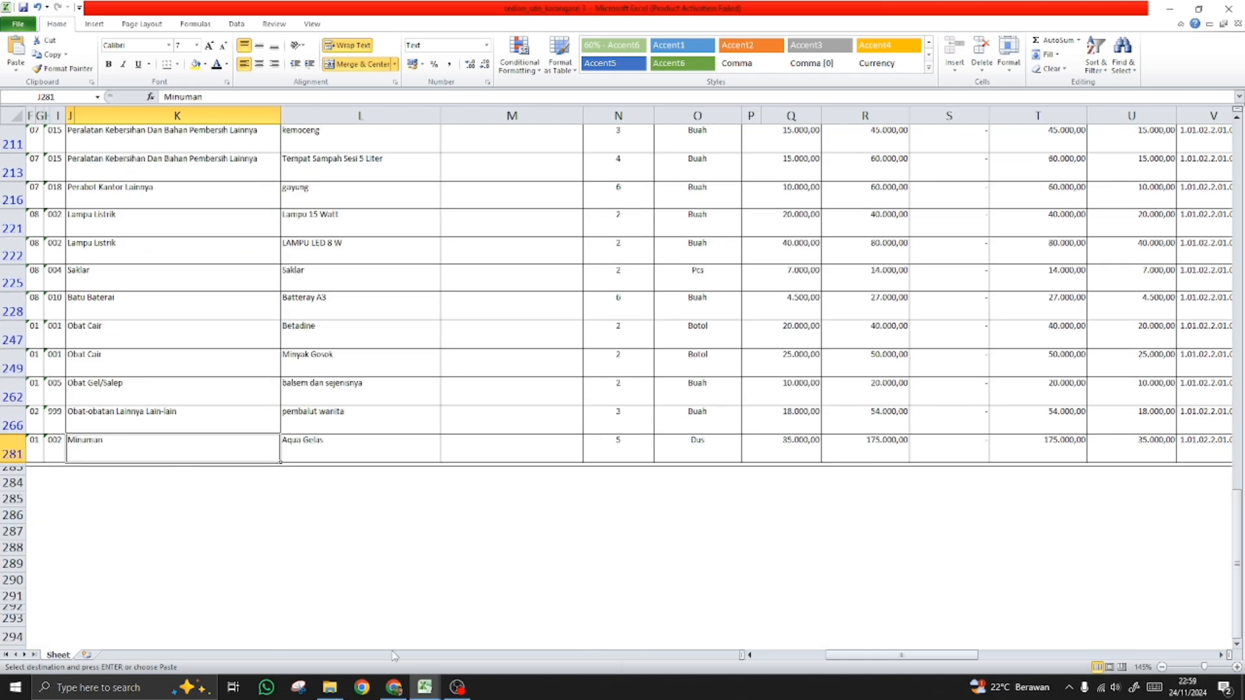
- Switch back to e-BMD, check the saved request's Tabel Rincian Barang, leave that request and open a new Surat Permintaan Barang (SPB) form
click(395, 626)
scroll(398, 452, up, 7)
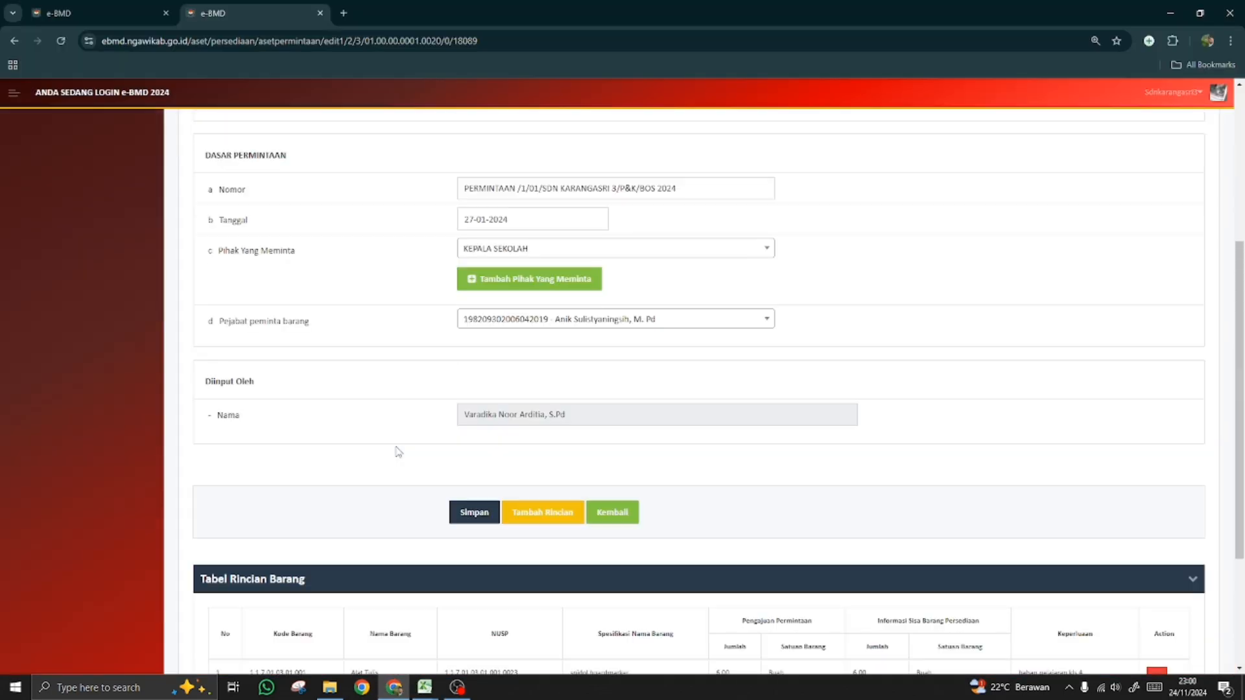
scroll(389, 428, down, 3)
scroll(386, 415, down, 3)
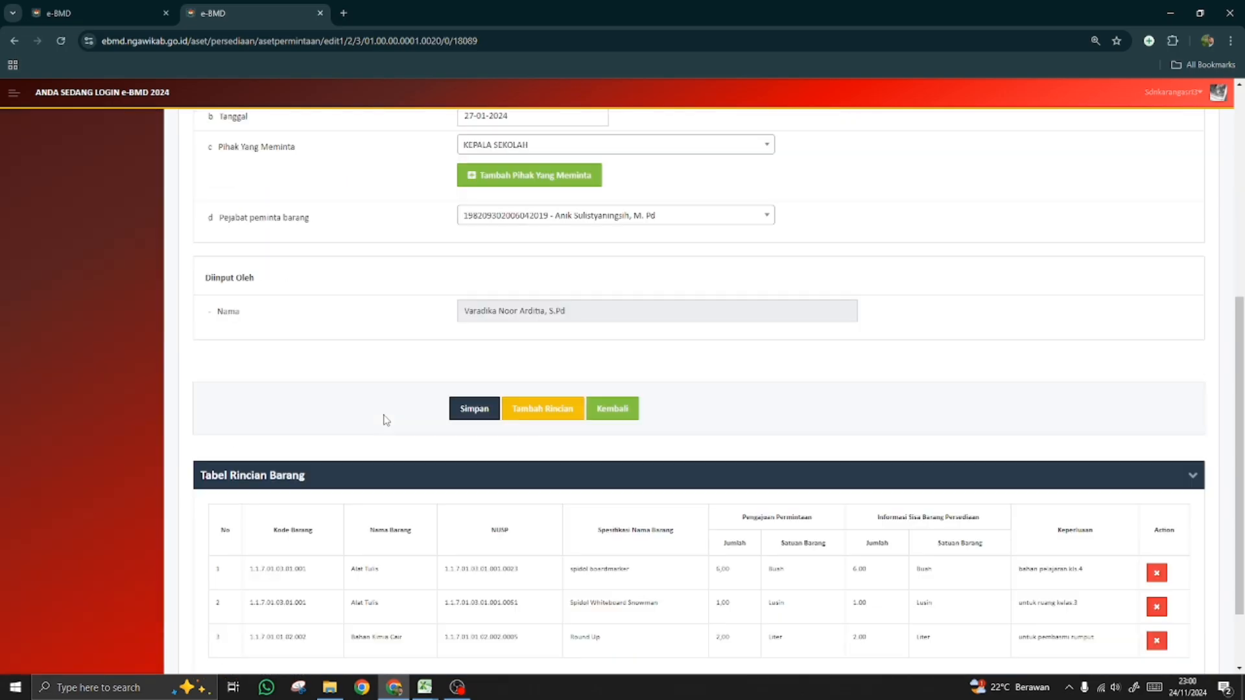
scroll(384, 420, up, 3)
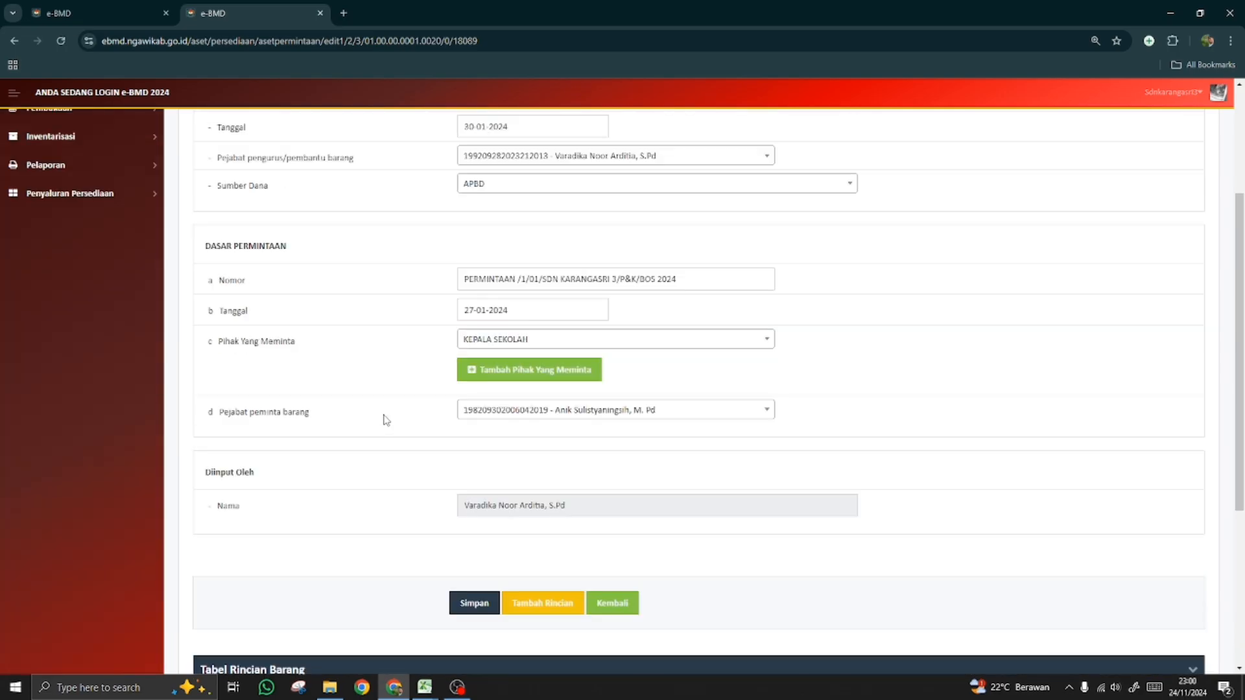
click(604, 604)
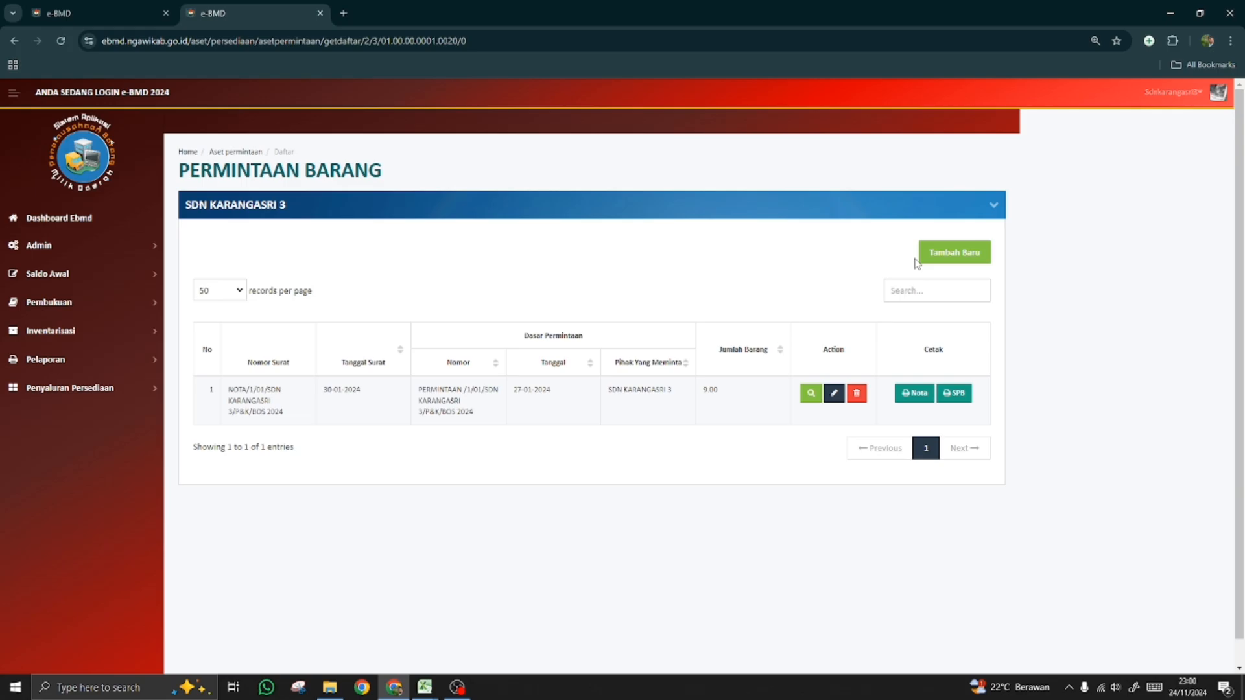
click(962, 257)
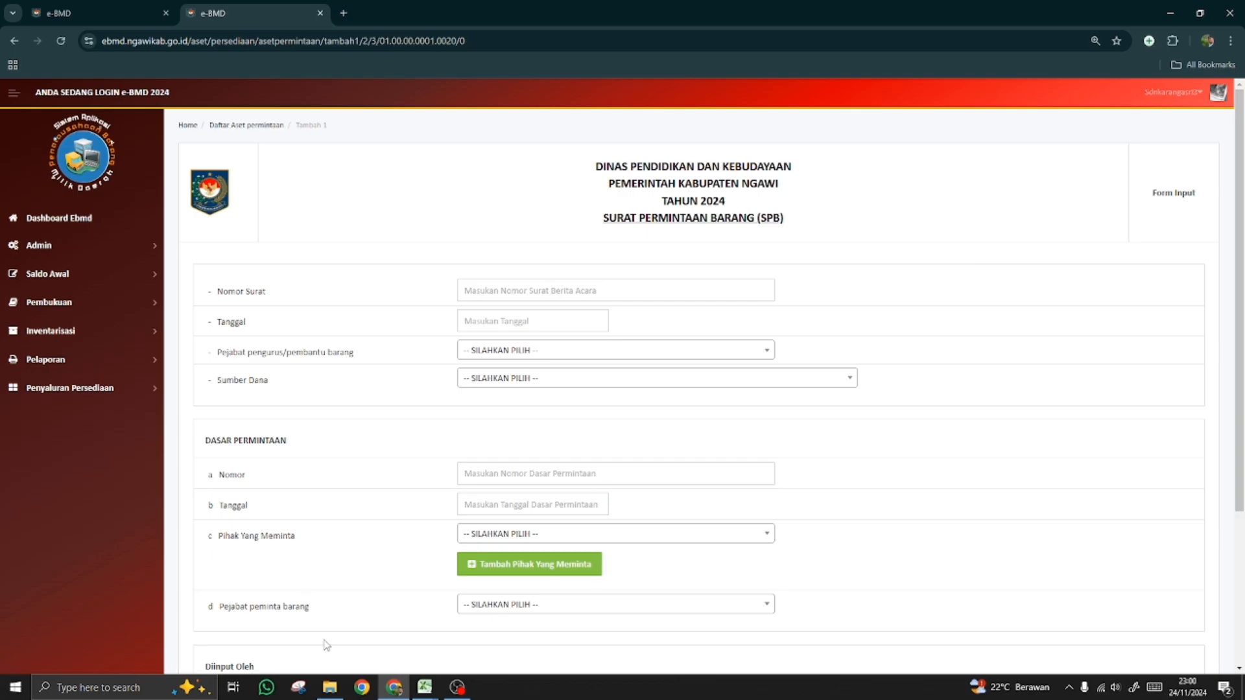
- In the Excel procurement report, change the Tgl Perolehan filter from January to February 2024
mouse_move(425, 687)
click(388, 645)
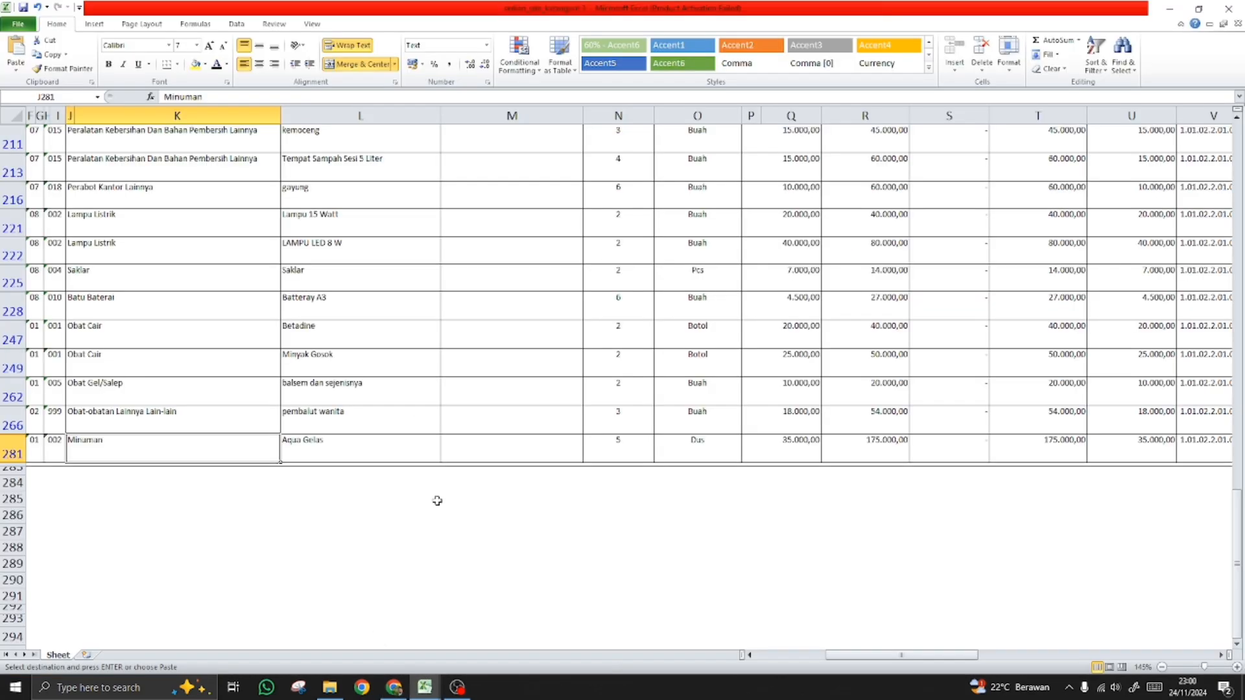
scroll(437, 500, up, 8)
click(528, 467)
key(ctrl+Up)
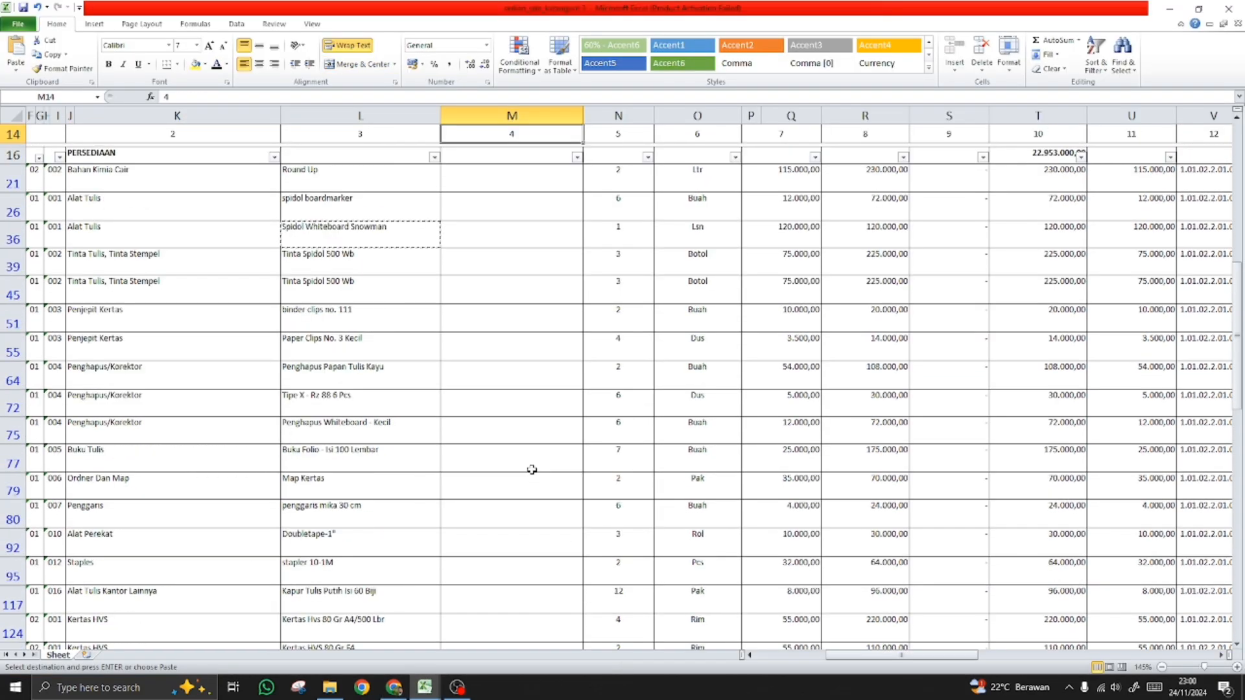
key(Up)
key(Up)
key(Down)
key(Down)
key(Down)
key(Down)
key(Right)
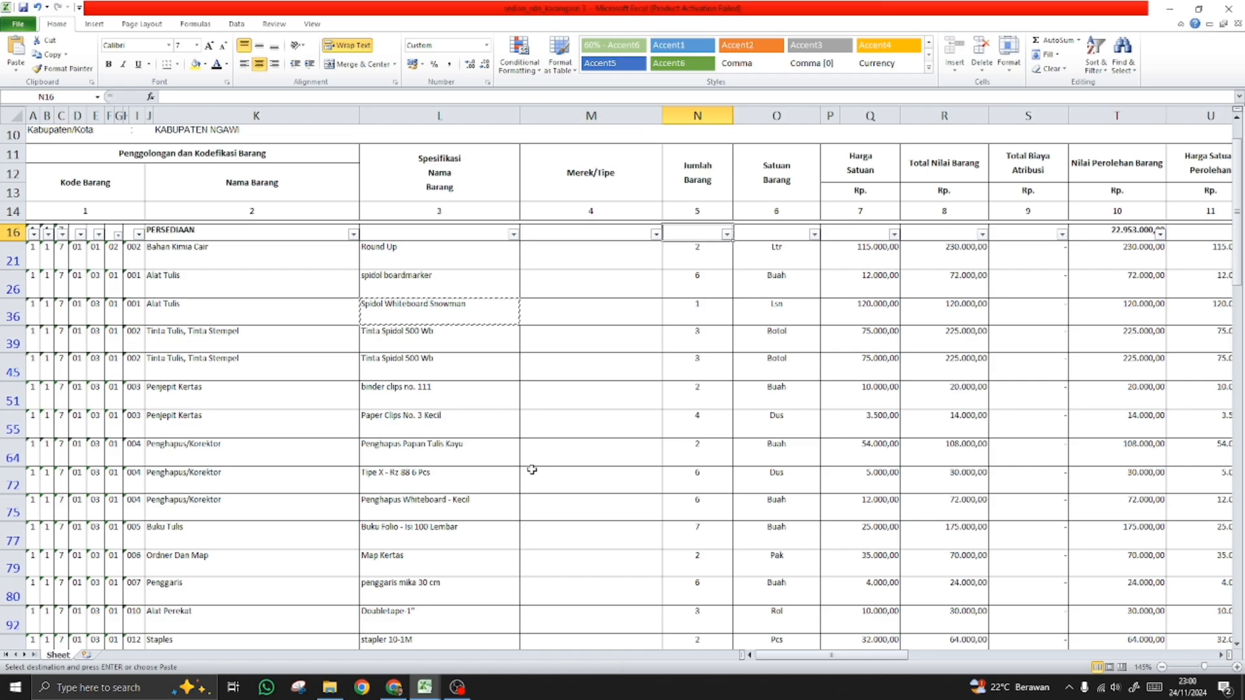
key(Right)
key(Right)
key(Right)
key(Right)
key(Right)
key(Right)
key(Right)
key(Right)
key(Right)
key(Right)
key(Right)
key(Right)
key(Right)
key(Right)
key(Right)
key(Right)
key(Right)
key(Right)
key(Right)
key(Right)
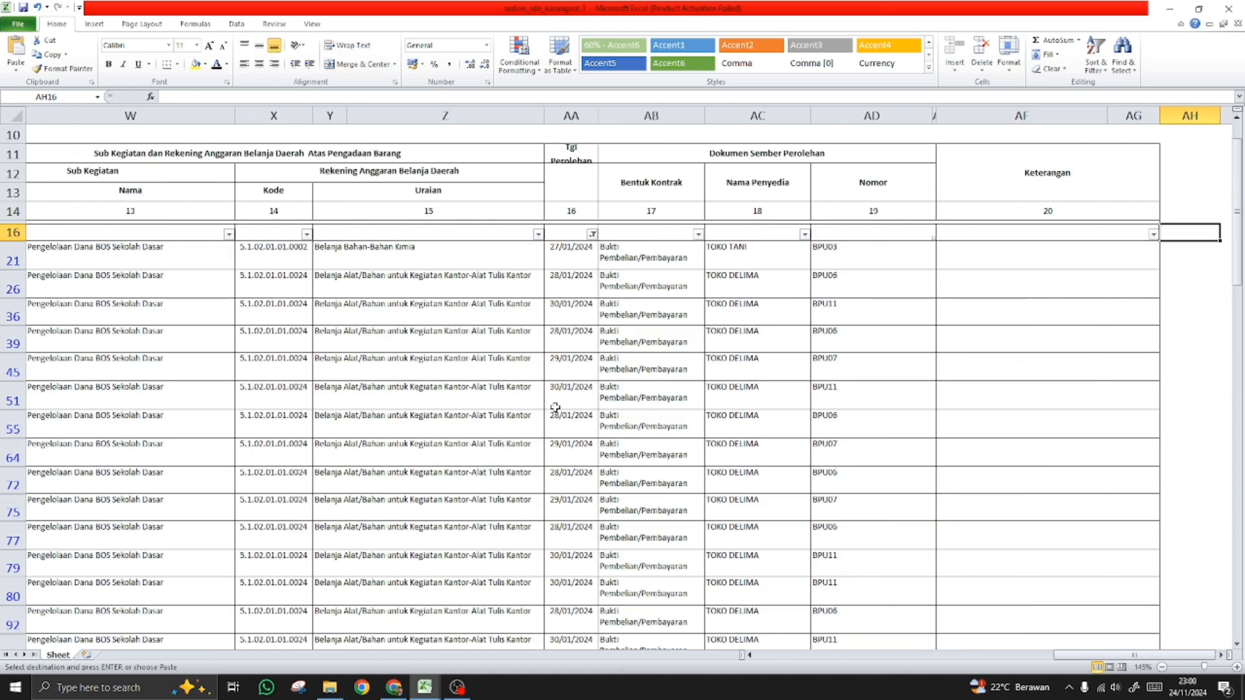
click(592, 234)
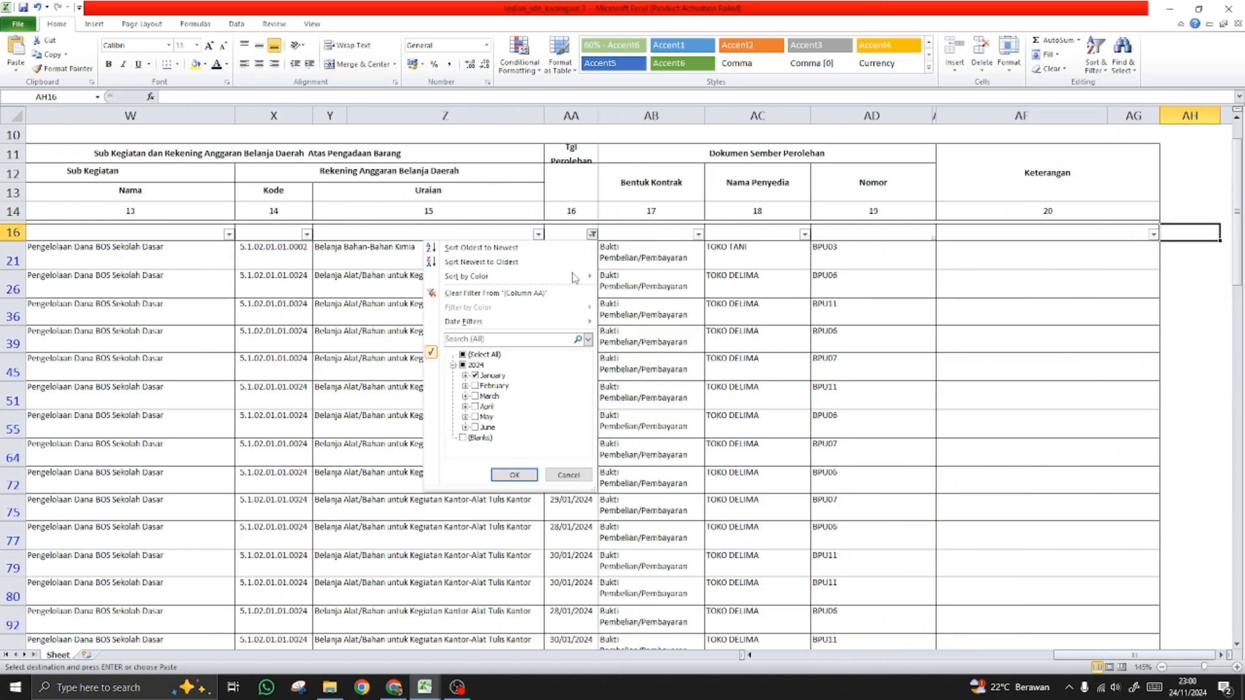
click(475, 376)
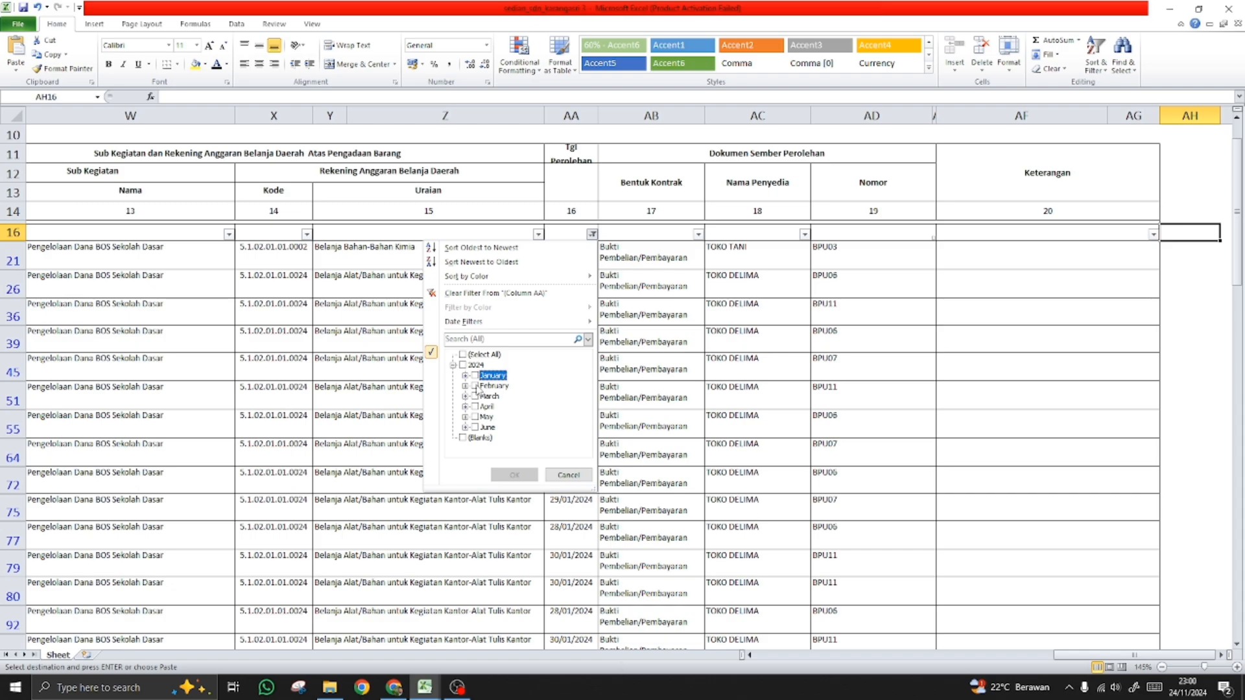
click(474, 386)
click(465, 386)
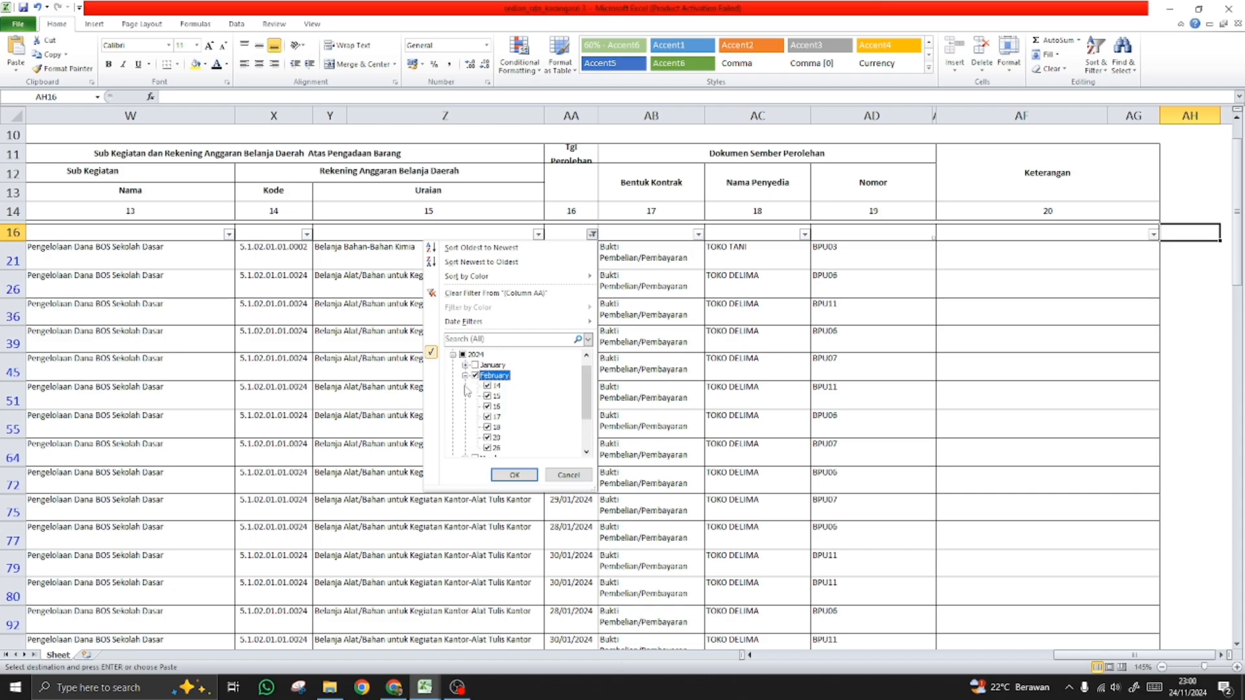
mouse_move(587, 401)
mouse_down()
mouse_move(588, 433)
mouse_move(586, 393)
mouse_up()
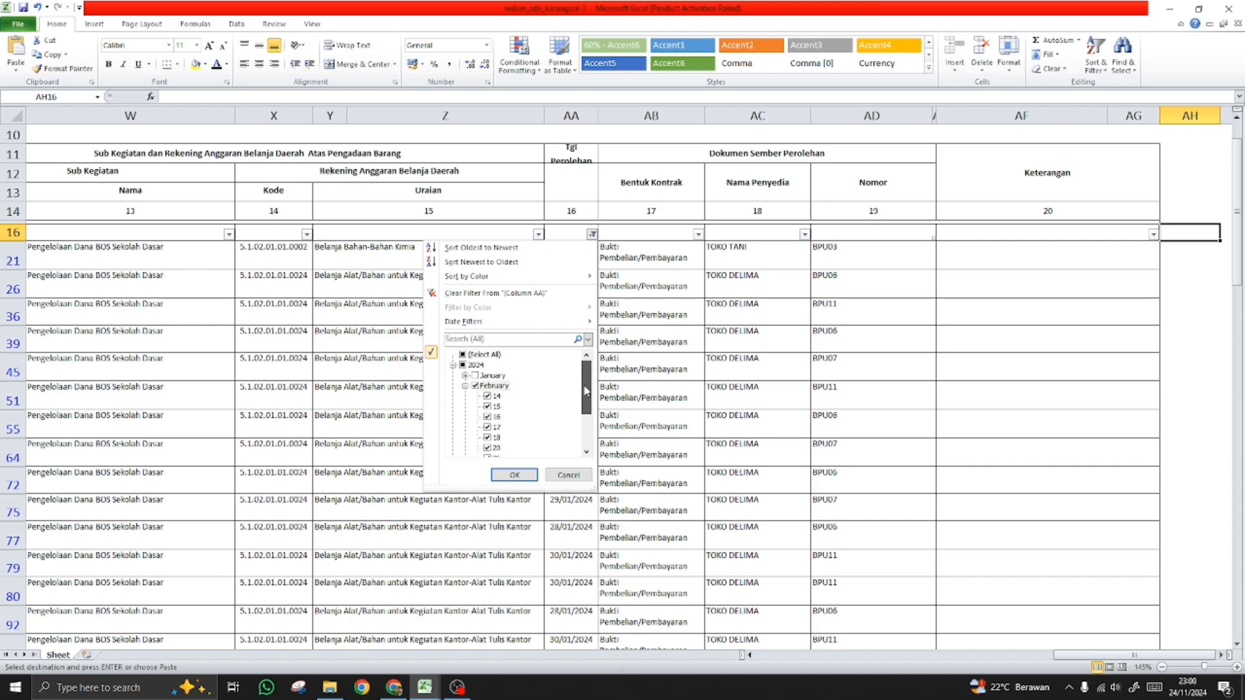
click(475, 387)
click(476, 387)
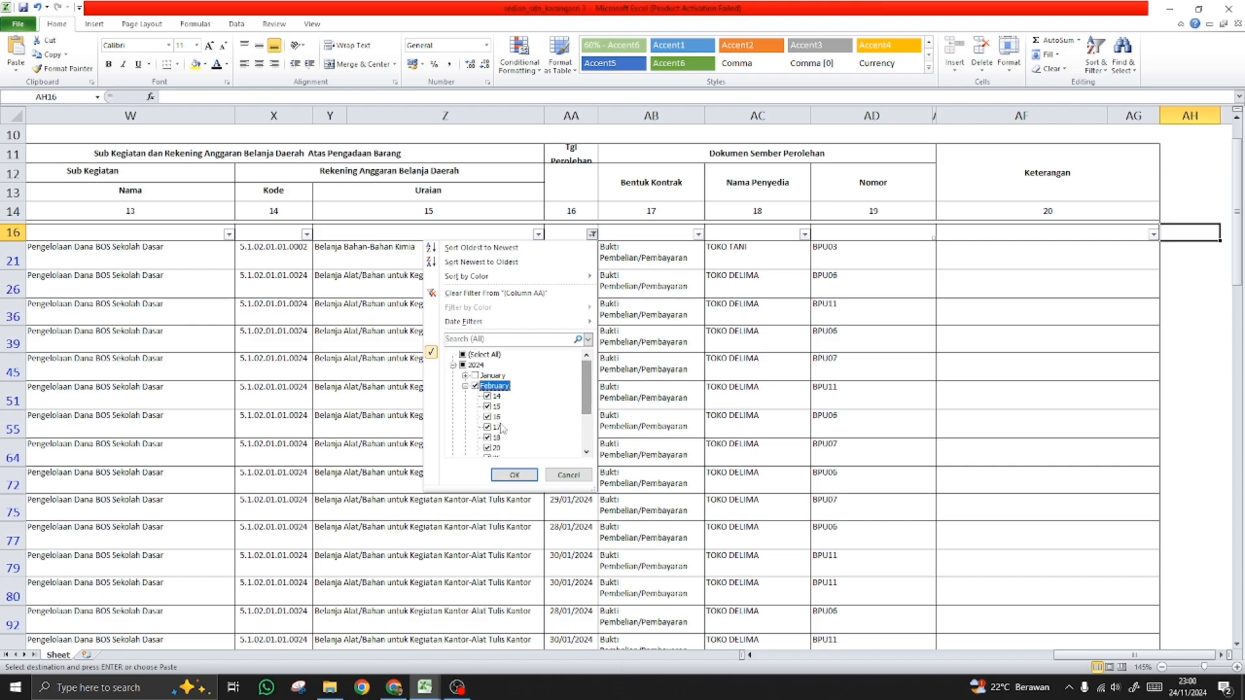
click(518, 476)
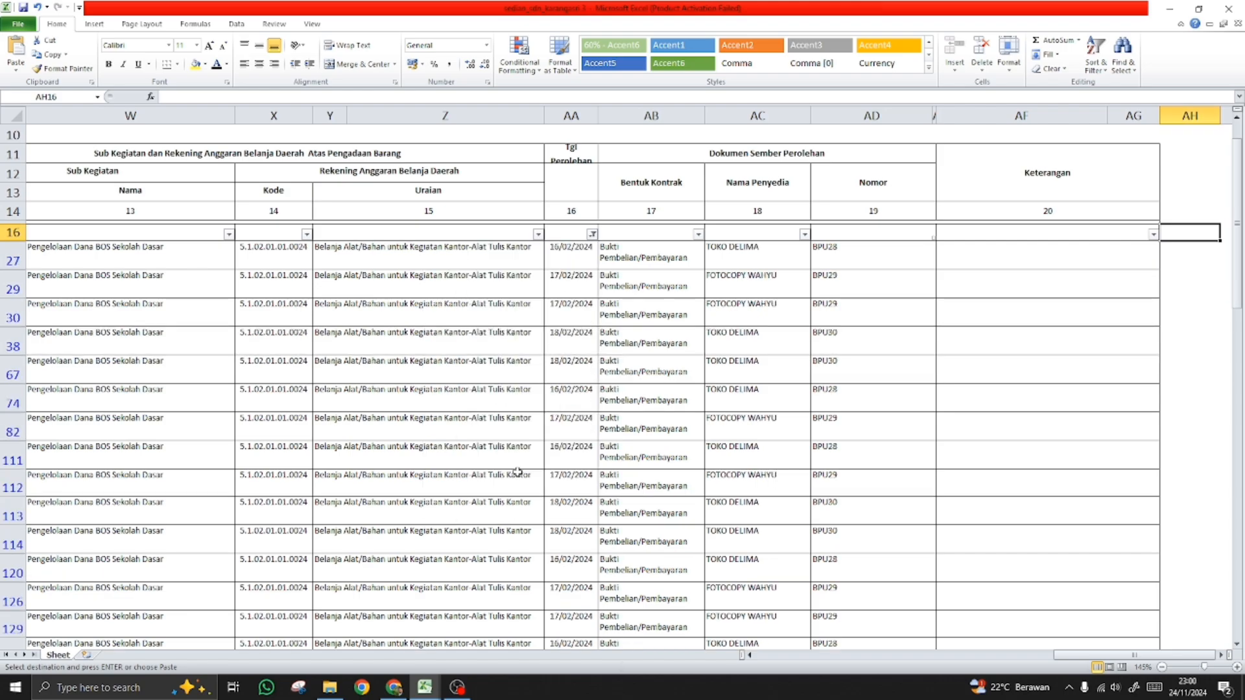
- Recheck the Tgl Perolehan filter of the procurement report and return toward the item quantity columns
click(646, 258)
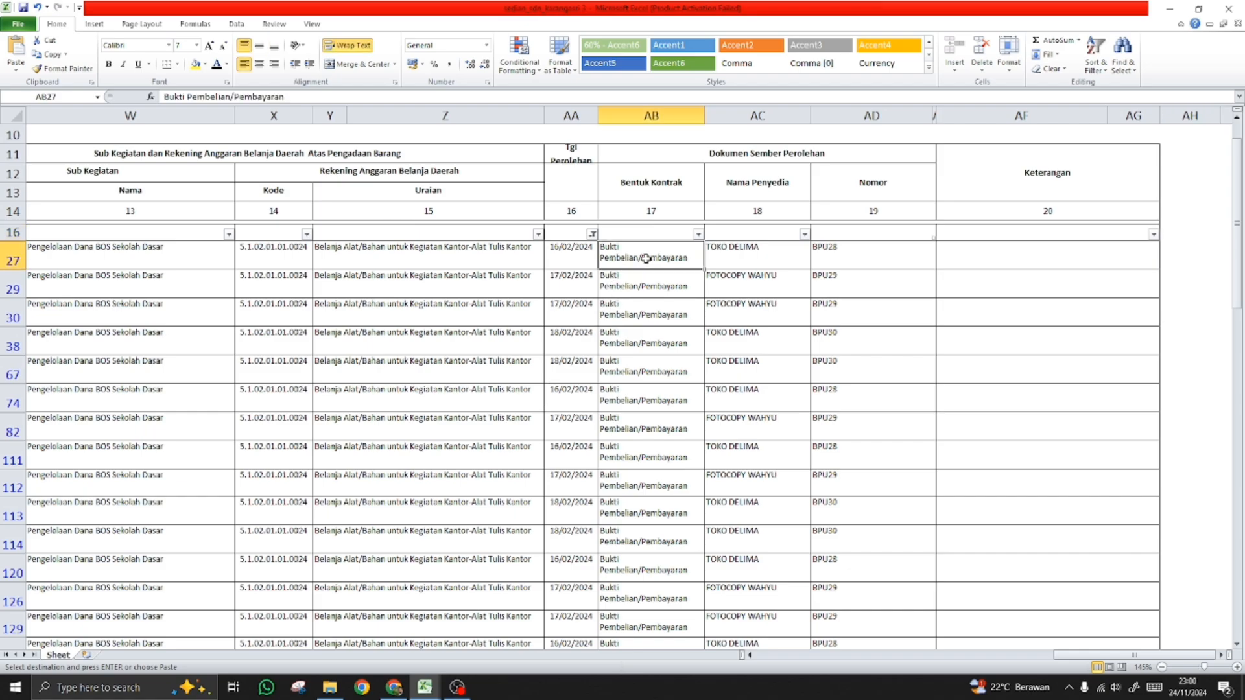
click(592, 235)
click(514, 475)
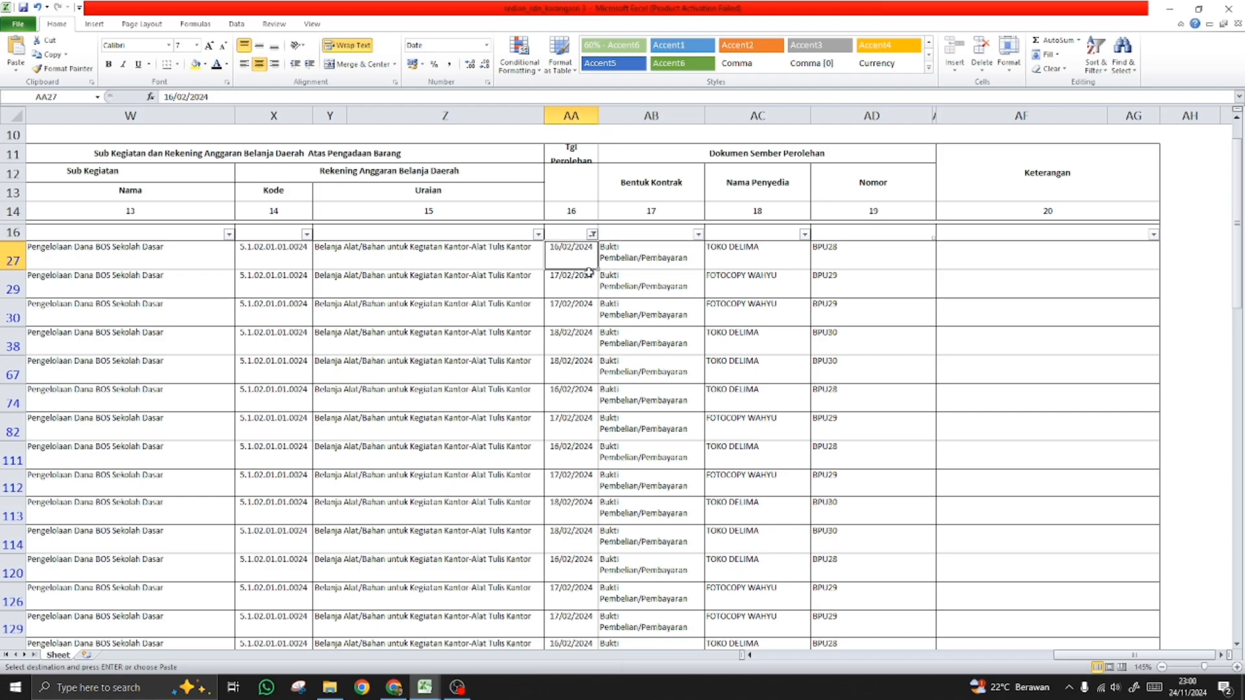
key(Home)
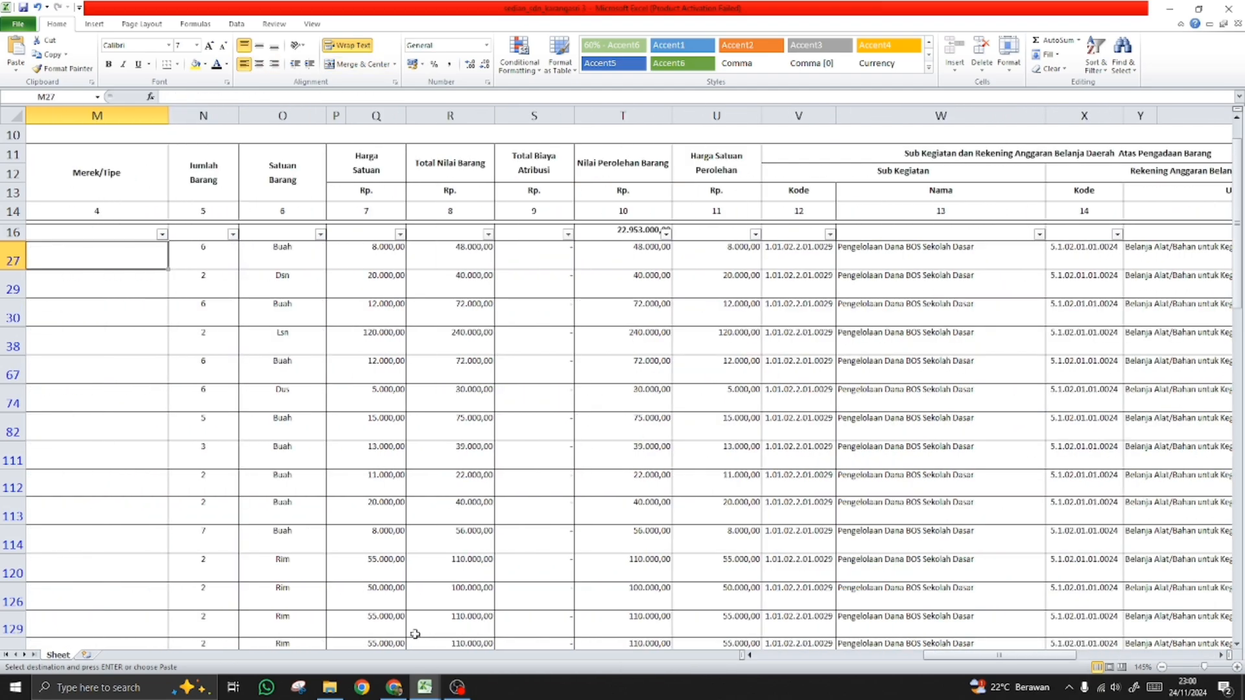
- Copy the DASAR SURAT template NOTA/NO/BULAN/NAMA SEKOLAH/P&K/BOS2024 from the Excel numbering workbook into the new e-BMD request's Nomor Surat
click(395, 688)
click(494, 290)
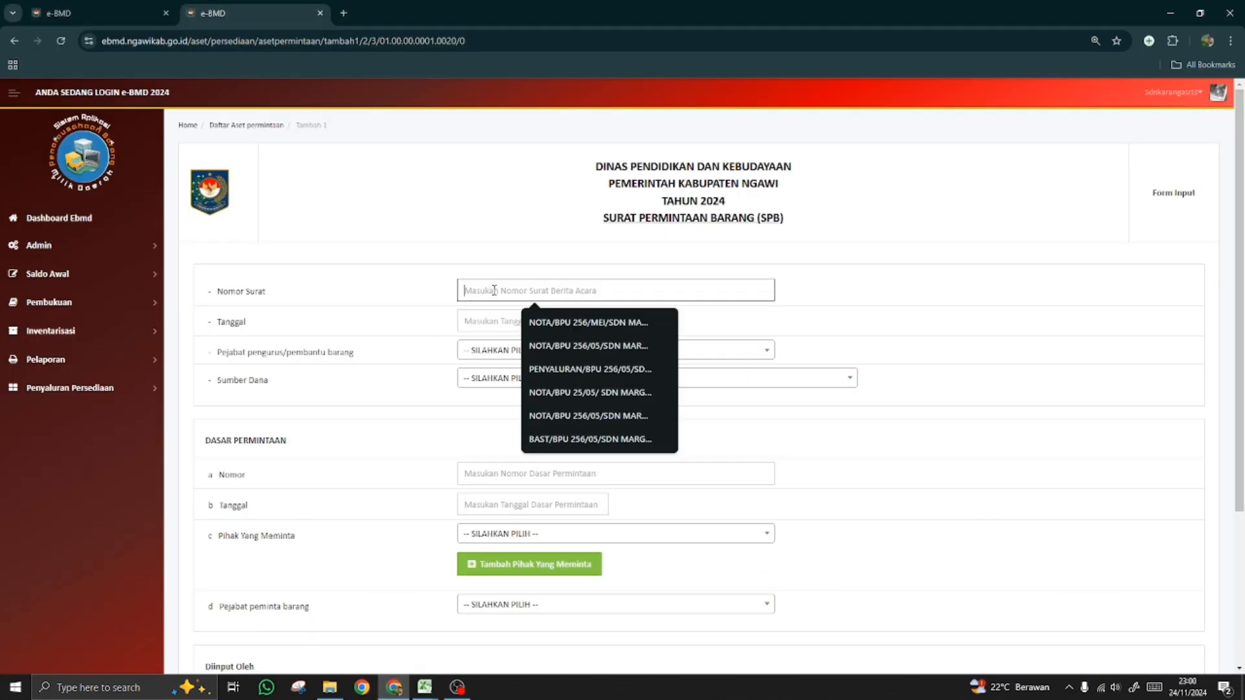
mouse_move(424, 687)
click(378, 637)
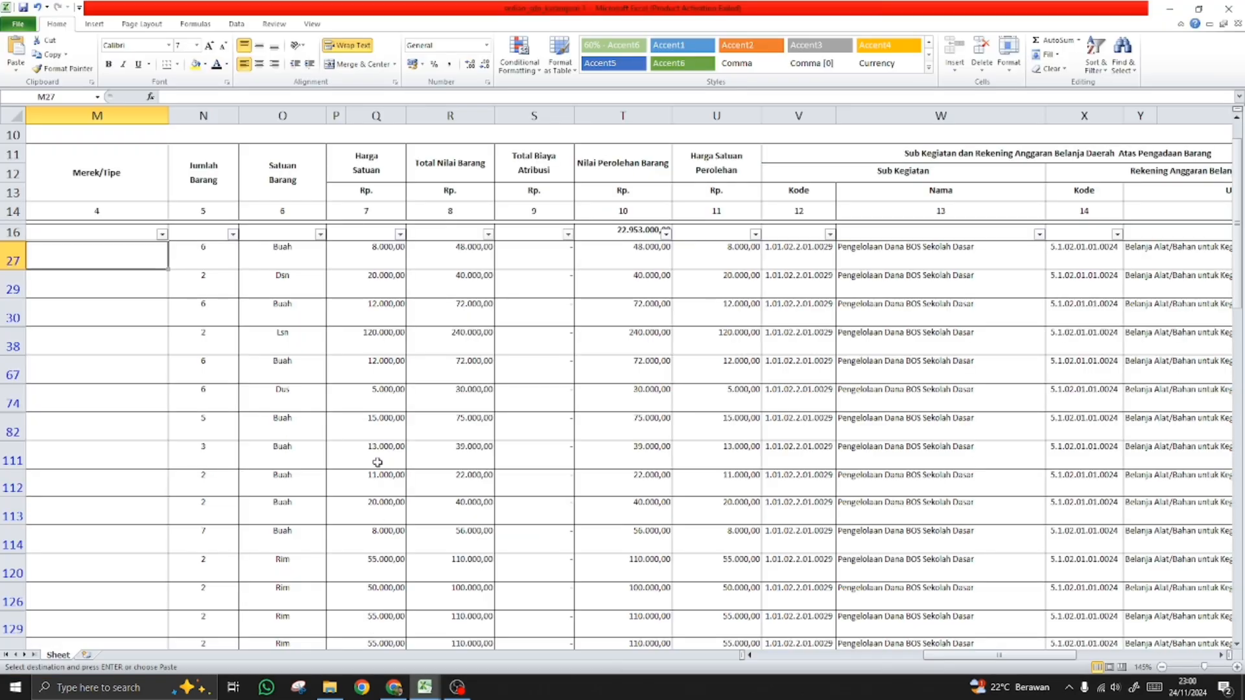
click(466, 642)
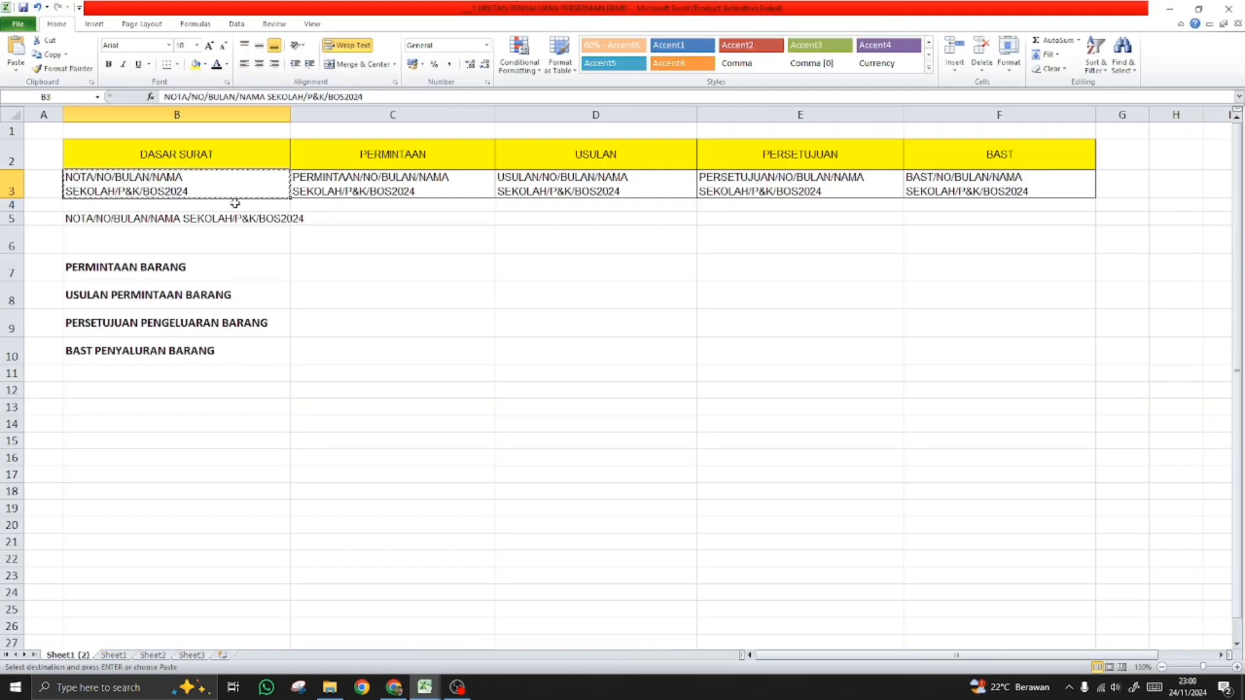
click(394, 686)
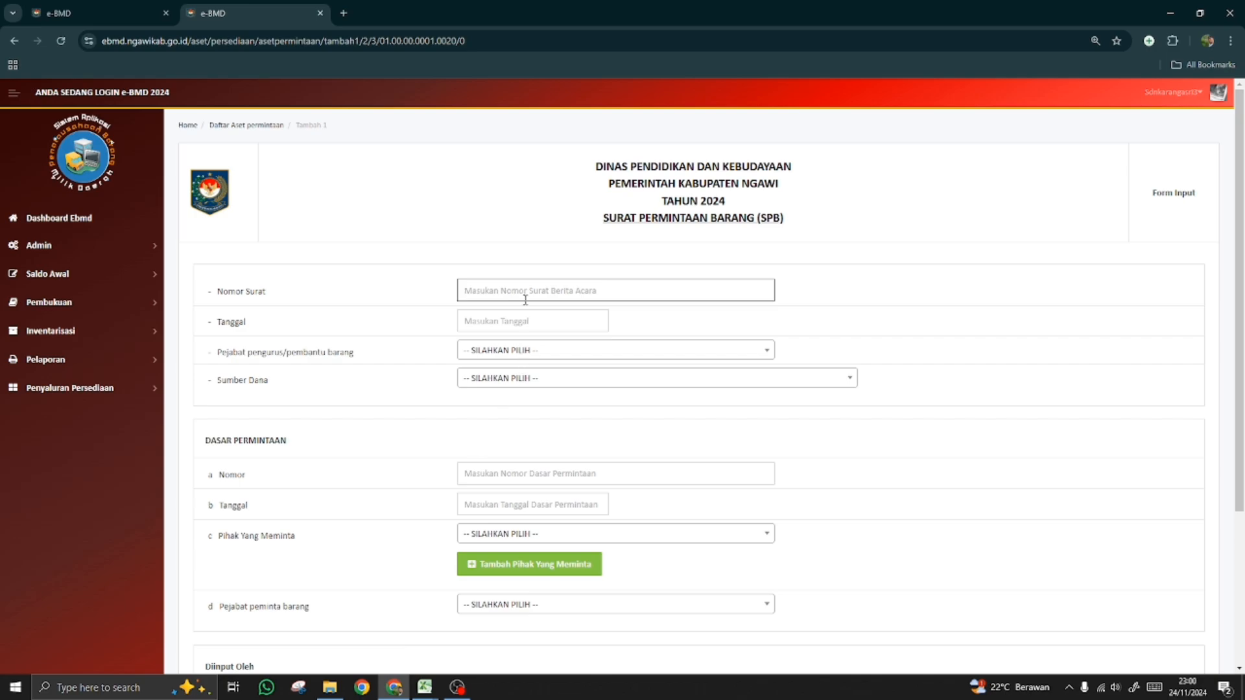
text(NOTA/NO/BULAN/NAMA SEKOLAH/P&K/BOS2024)
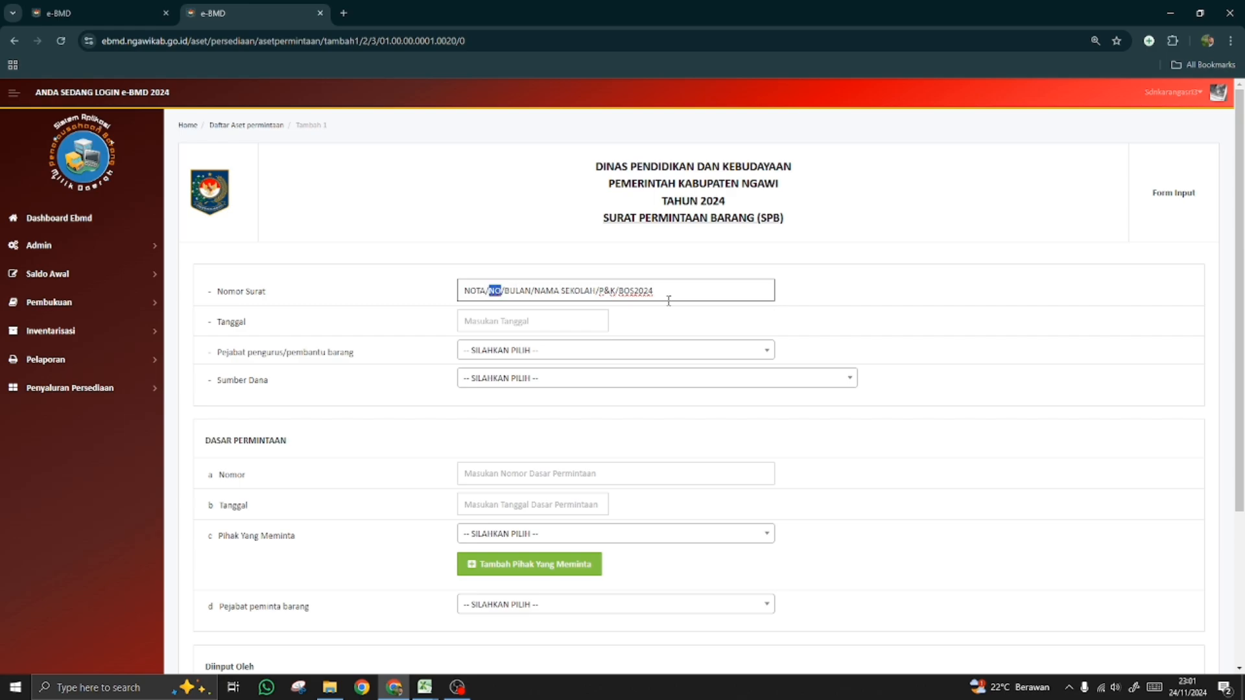
- Replace the NO placeholder in the Nomor Surat with 2 and the BULAN placeholder with 02
text(2)
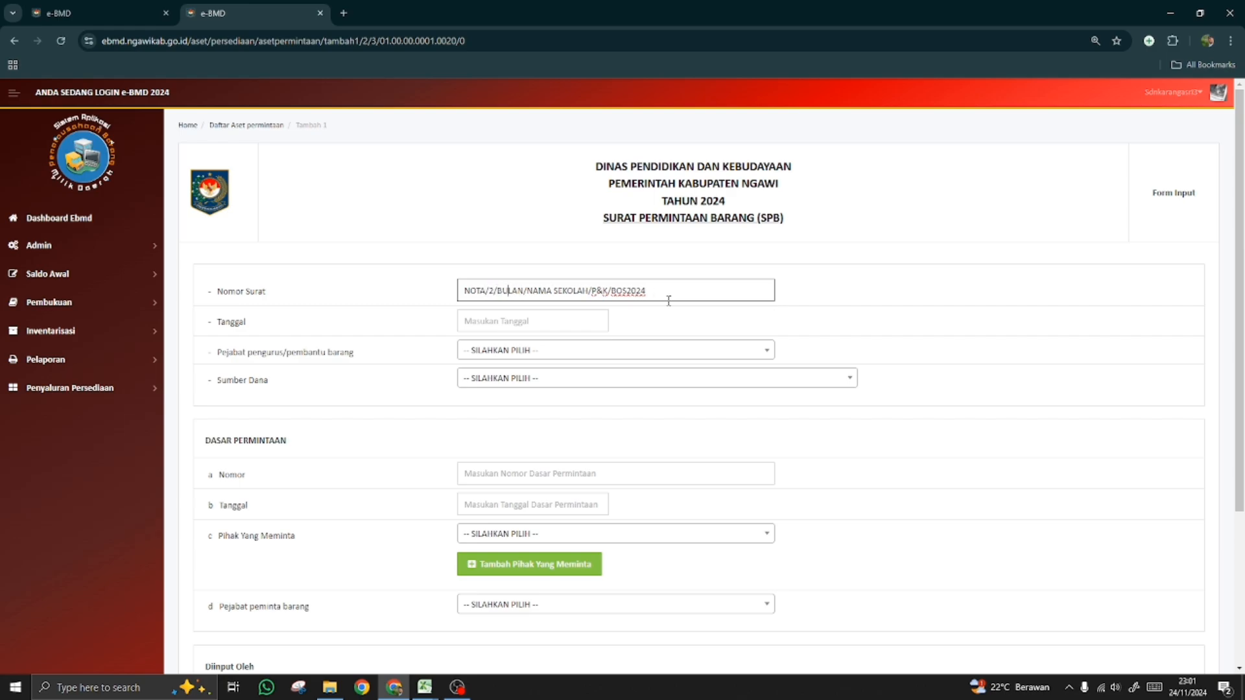
key(shift+Left)
key(shift+Left)
text(02)
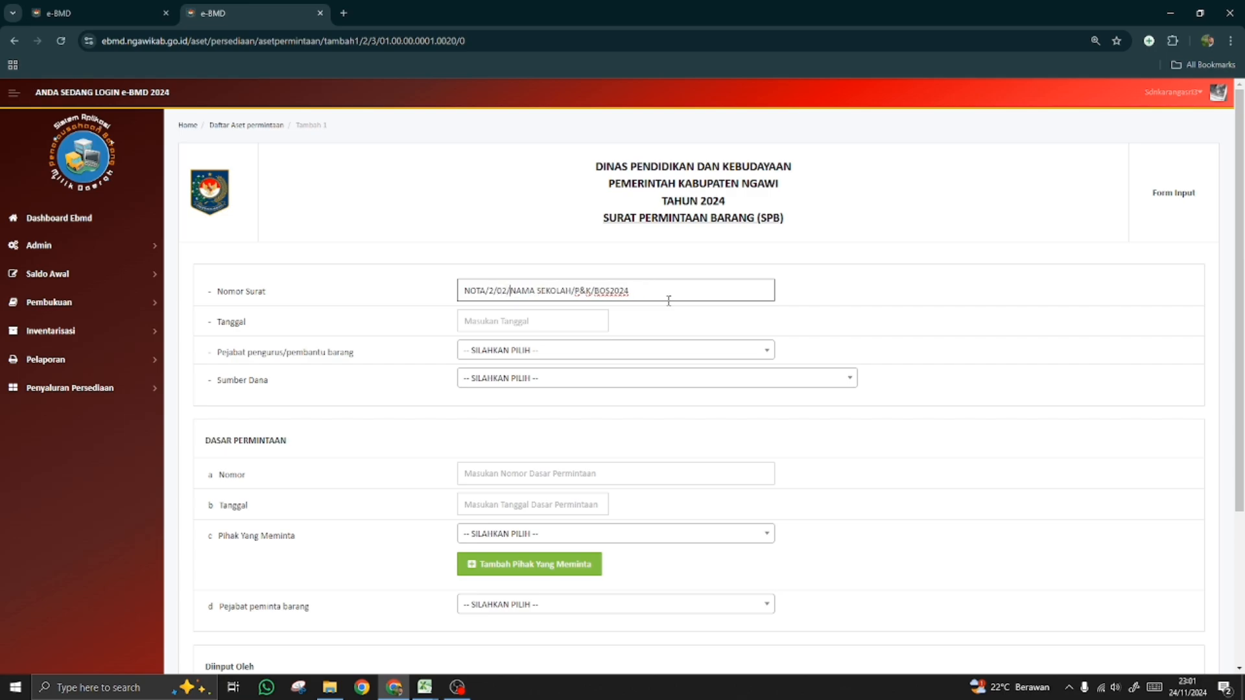
- Replace the NAMA SEKOLAH placeholder in the Nomor Surat with SDN KARANGASRI 3
key(shift+Right)
key(shift+Right)
key(shift+Right)
key(shift+Right)
key(shift+Right)
key(shift+Right)
key(shift+Right)
key(shift+Right)
key(shift+Right)
key(shift+Right)
text(sdn)
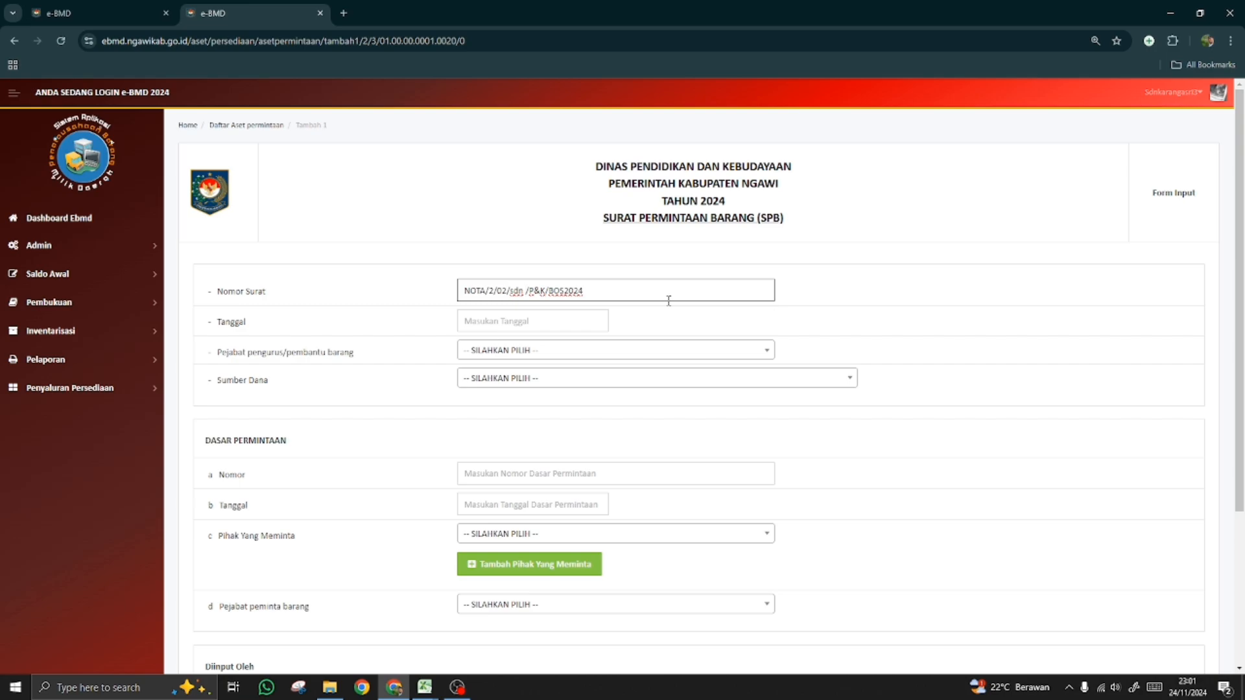
key(BackSpace)
key(BackSpace)
key(BackSpace)
key(BackSpace)
text(SDN KARANGA)
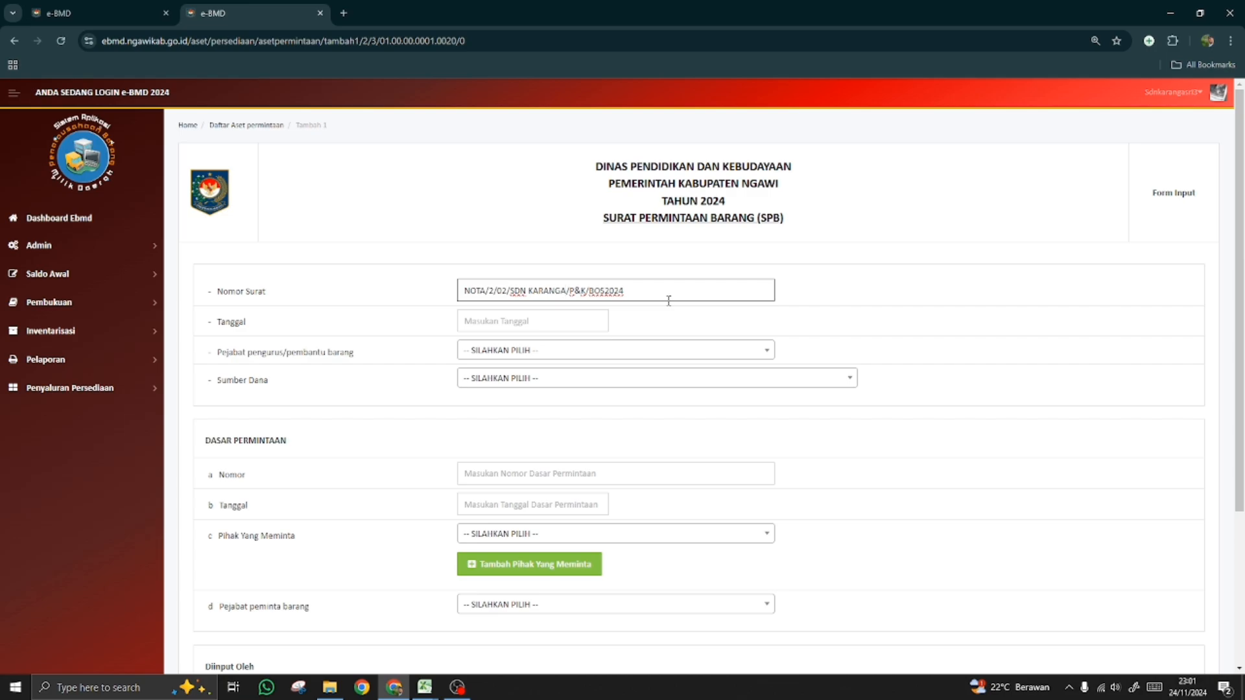
text(SRI 3)
- For the request's Tanggal, examine the individual February dates in the Excel report's Tgl Perolehan filter, keeping February selected
click(567, 324)
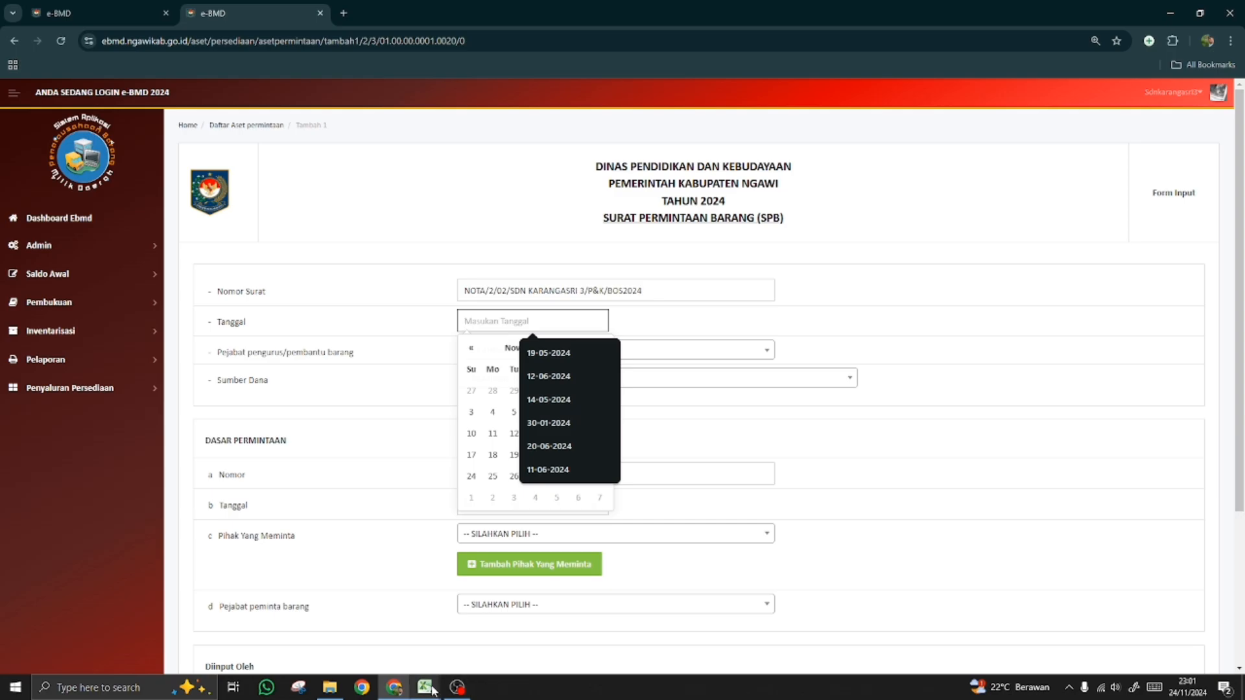
mouse_move(425, 688)
click(364, 619)
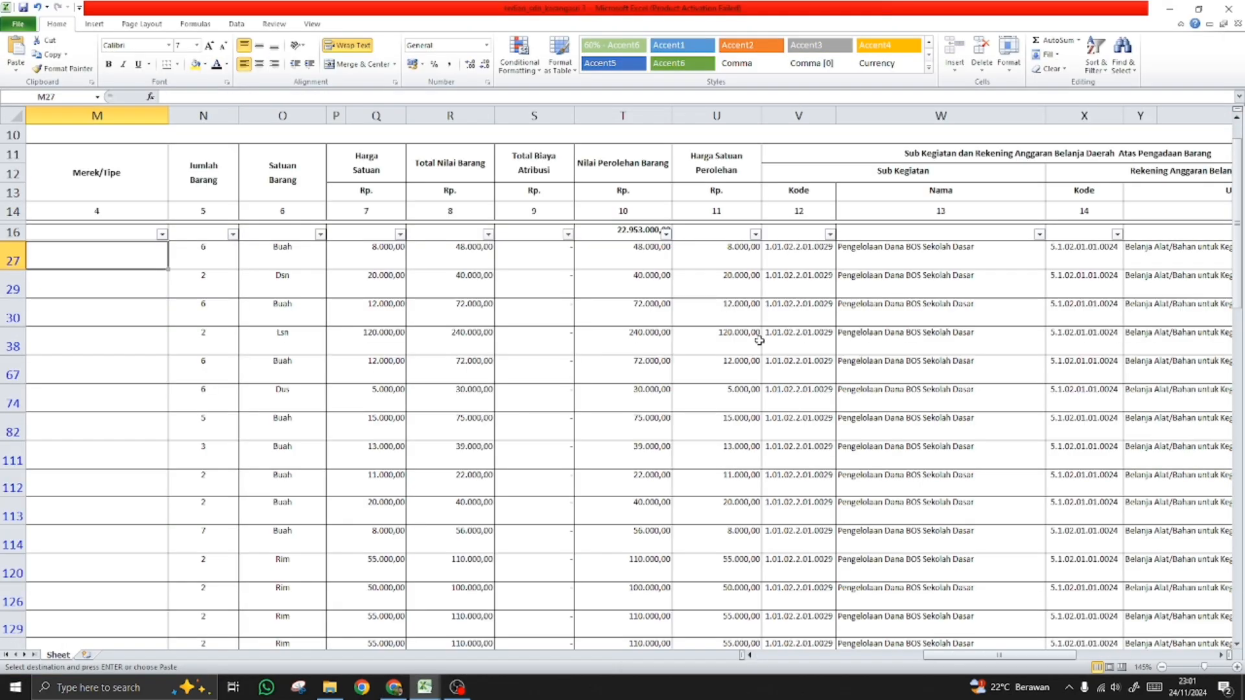
key(Right)
key(Right)
key(Right)
key(Right)
key(Right)
key(Right)
key(Right)
key(Right)
key(Right)
key(Right)
key(Right)
key(Right)
key(Right)
key(Right)
key(Right)
key(Right)
key(Right)
key(Right)
key(Right)
key(Right)
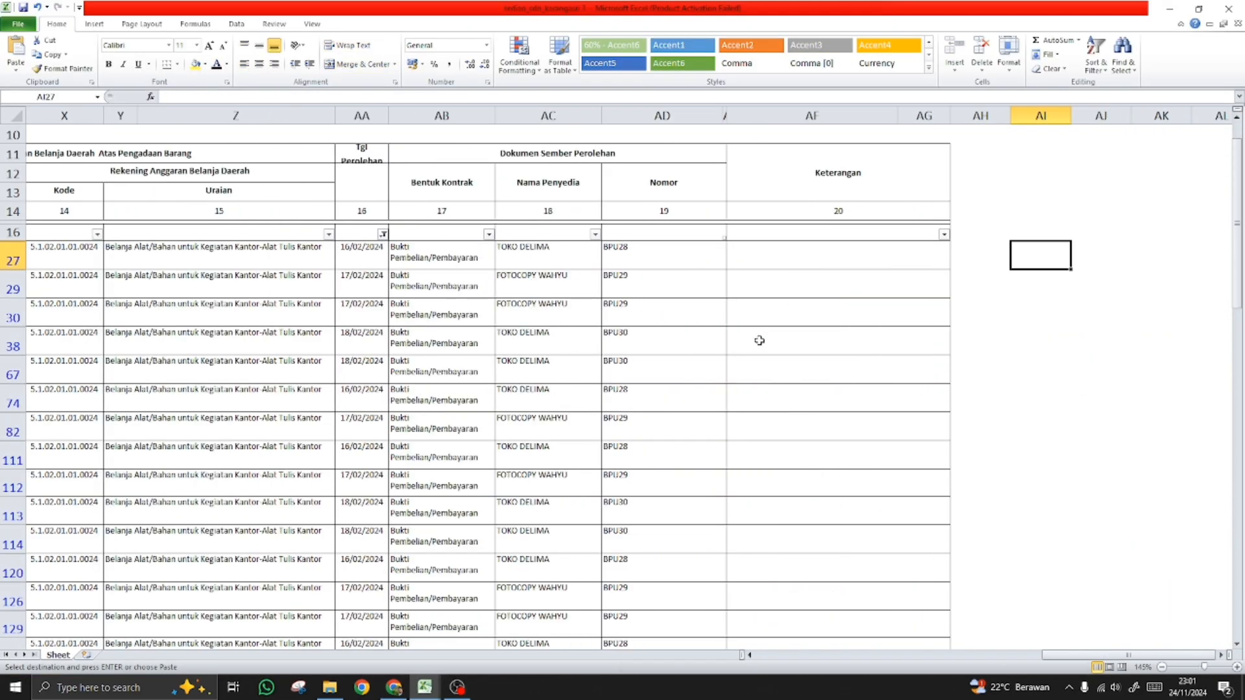
click(383, 234)
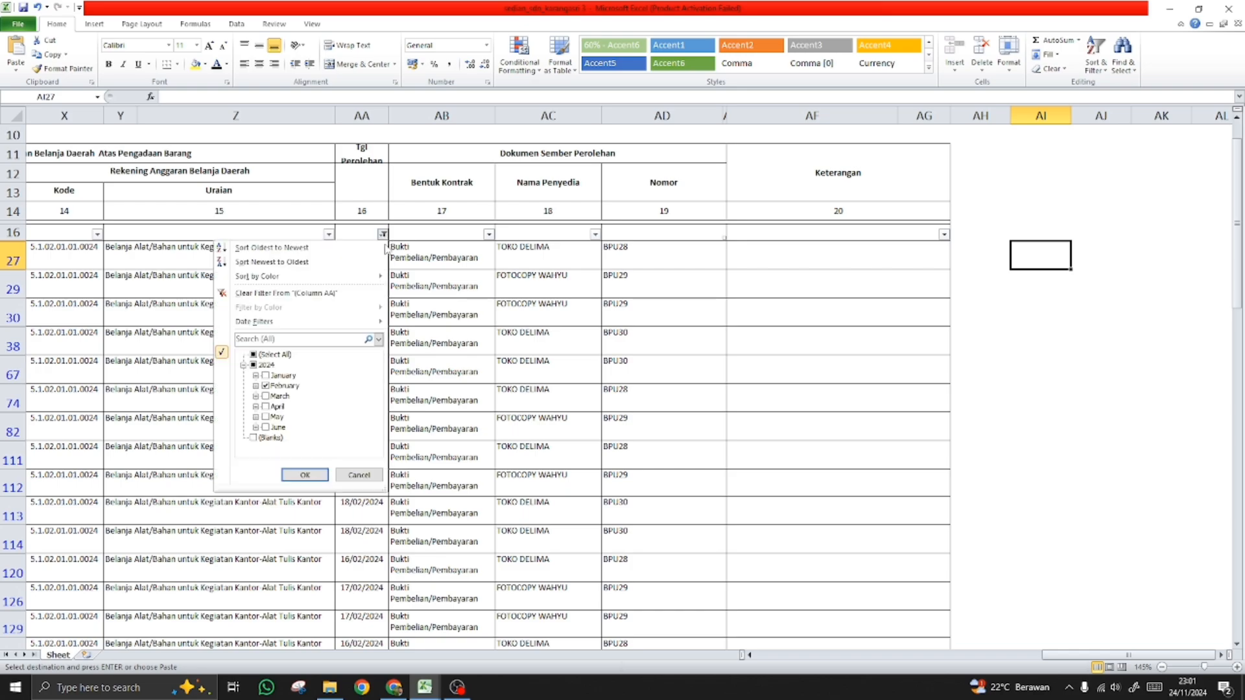
click(256, 387)
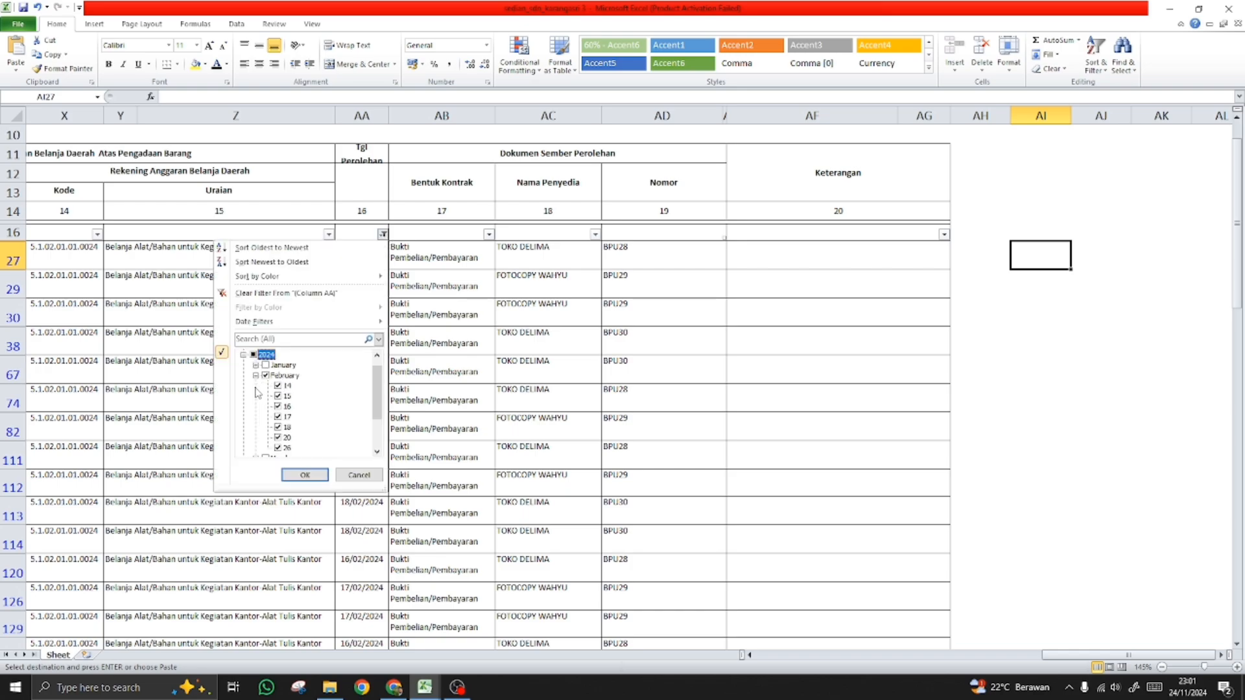
mouse_move(376, 398)
mouse_down()
mouse_move(376, 425)
mouse_move(376, 405)
mouse_up()
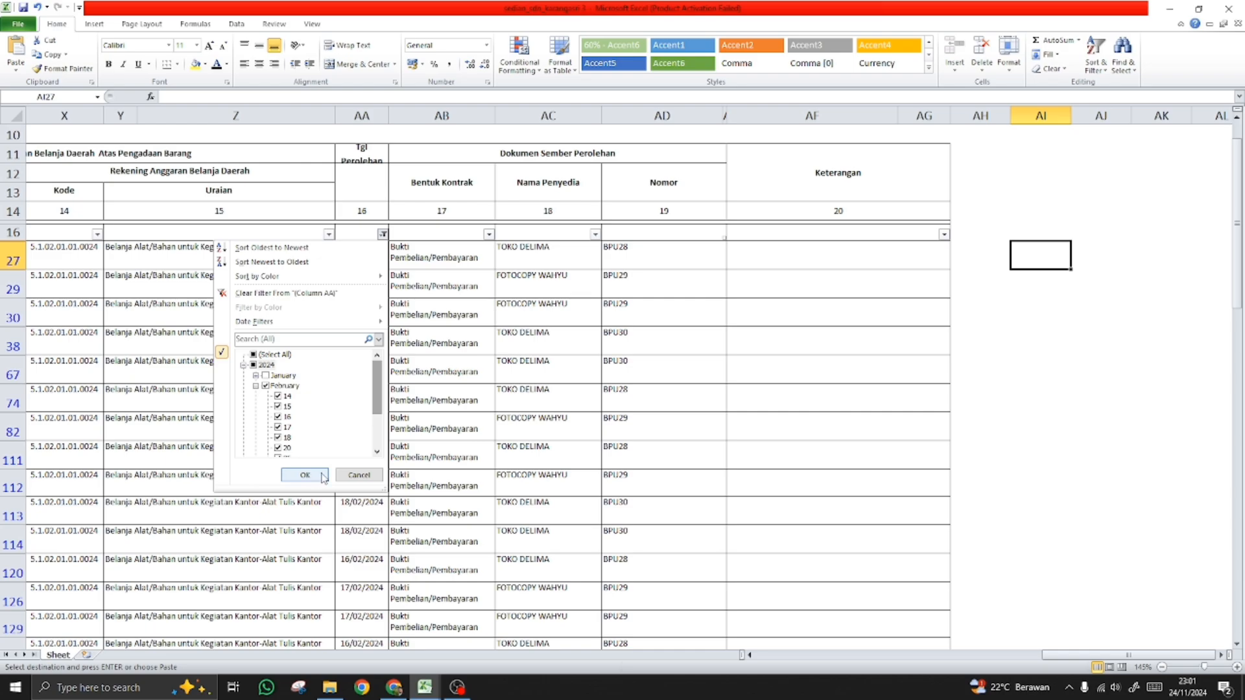
click(256, 386)
click(266, 386)
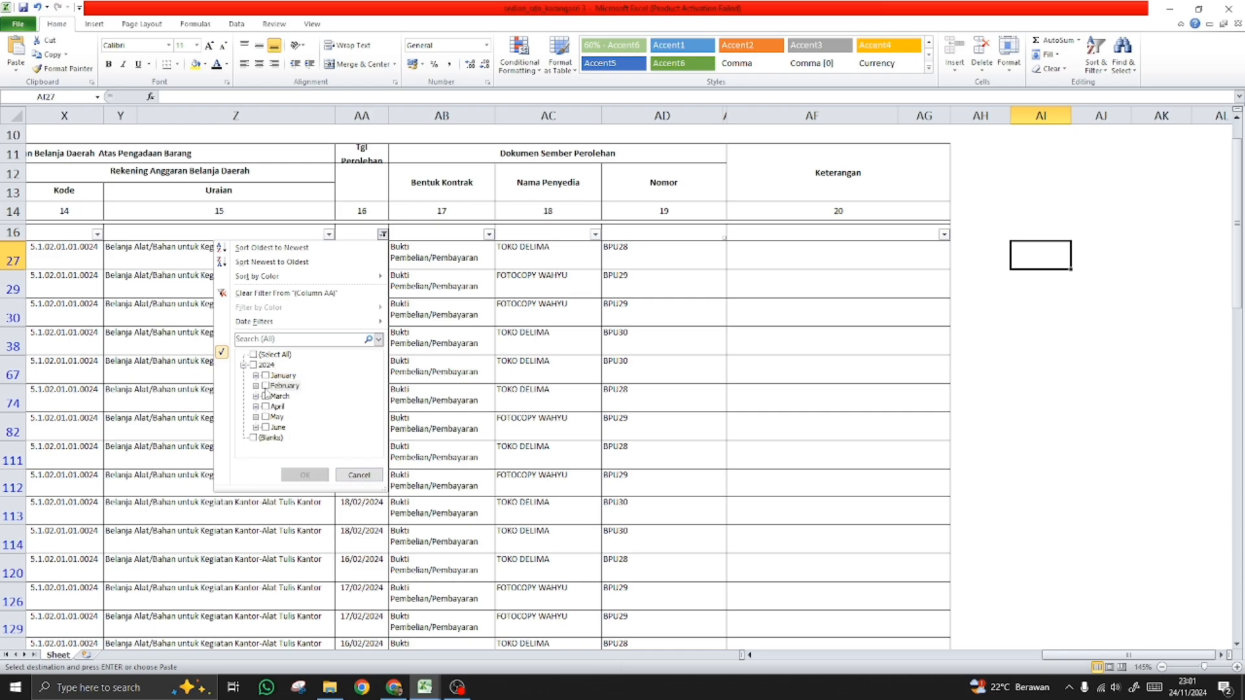
click(265, 386)
click(305, 475)
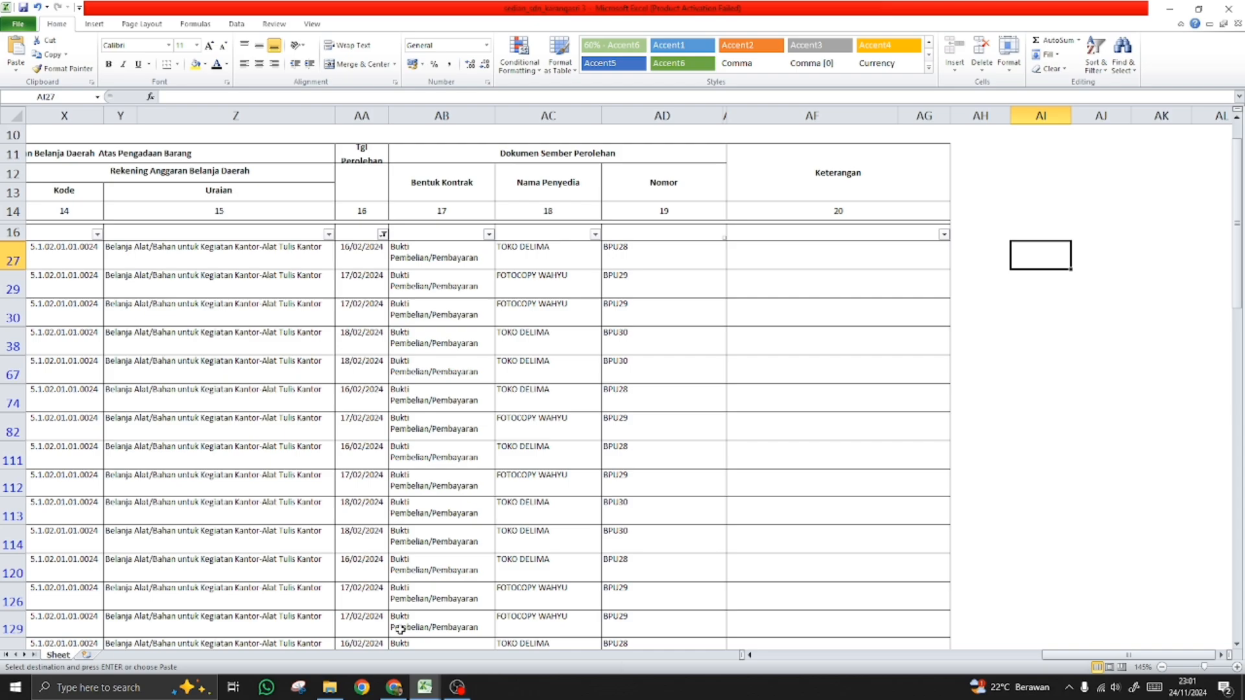
- Return to the e-BMD goods request and set its Tanggal to 26/02/2024
click(395, 689)
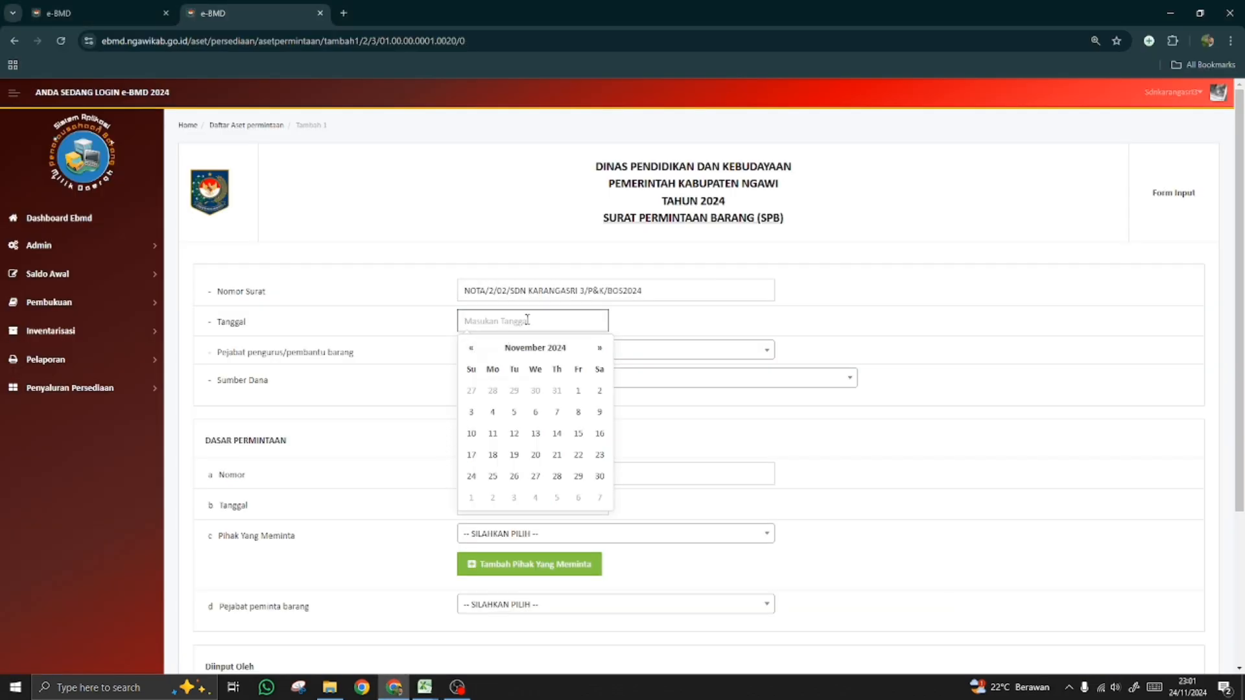
text(26/02/2024)
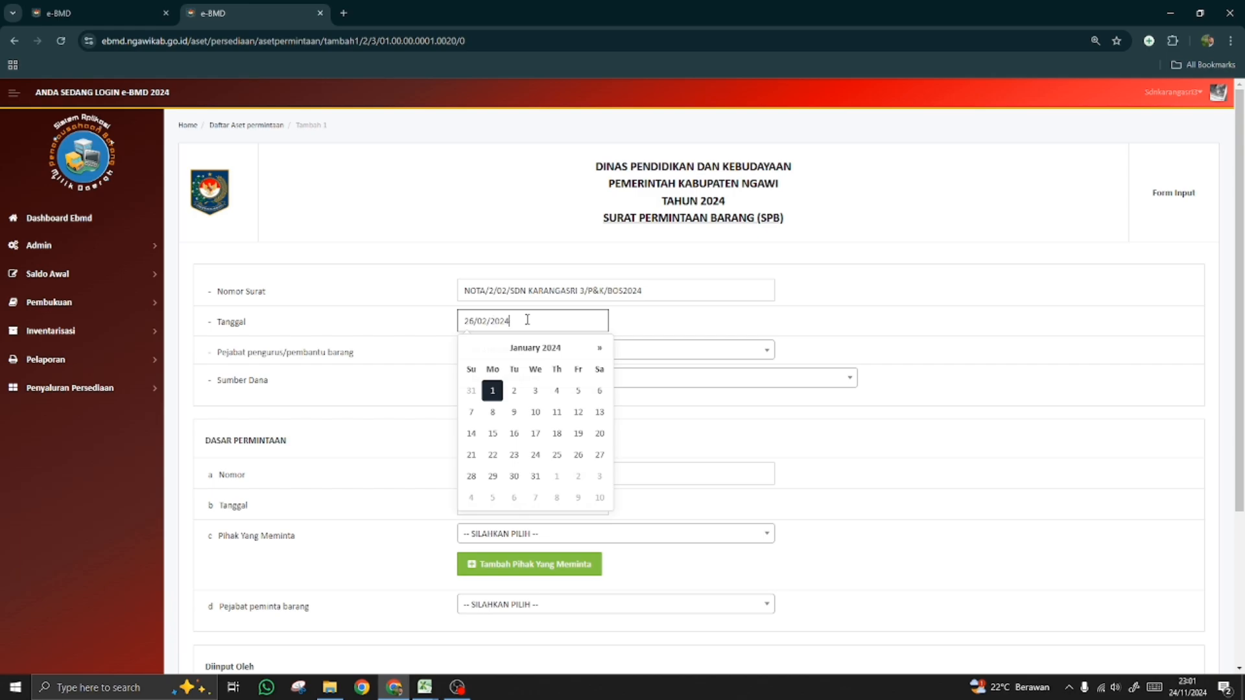
click(670, 330)
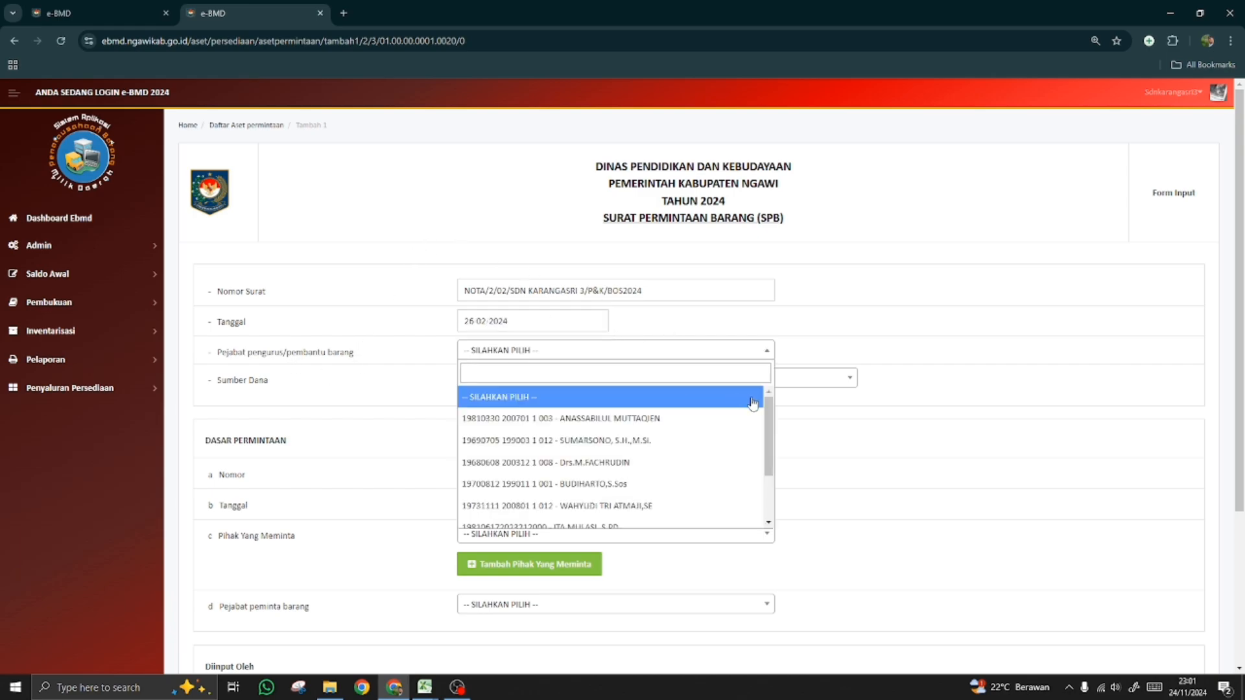
- Choose the officer matching the Diinput Oleh name as Pejabat pengurus/pembantu barang and set Sumber Dana to APBD
scroll(616, 493, down, 2)
click(596, 494)
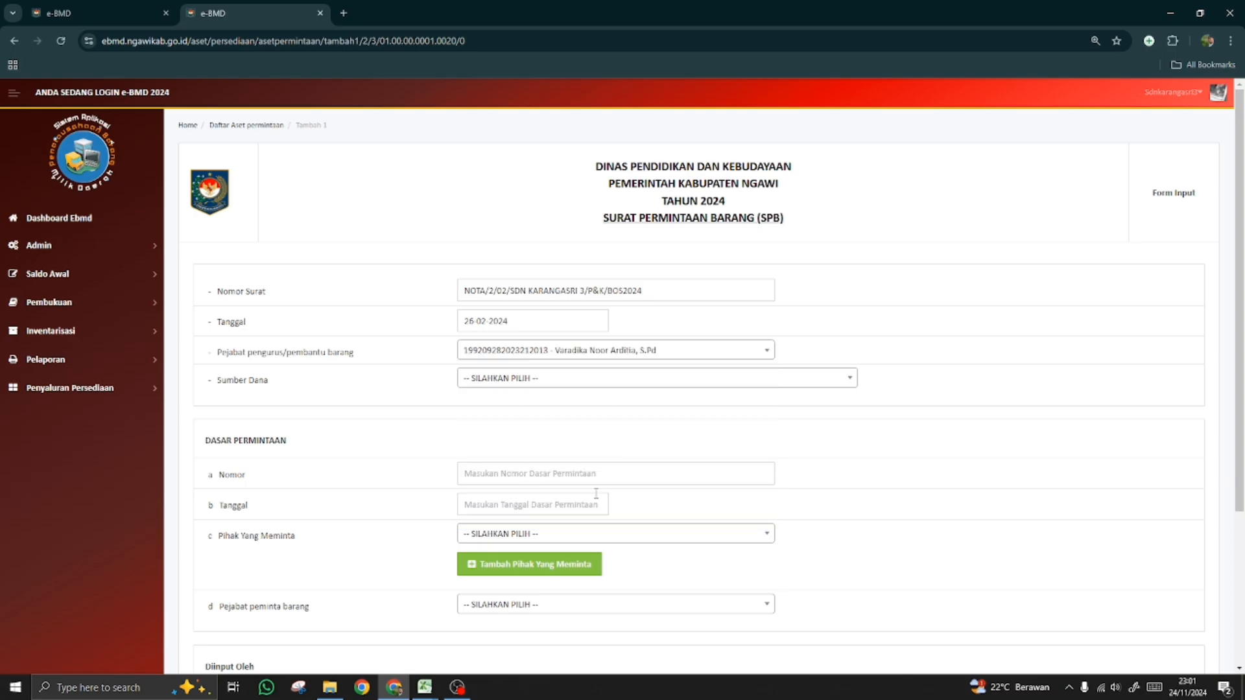
click(535, 379)
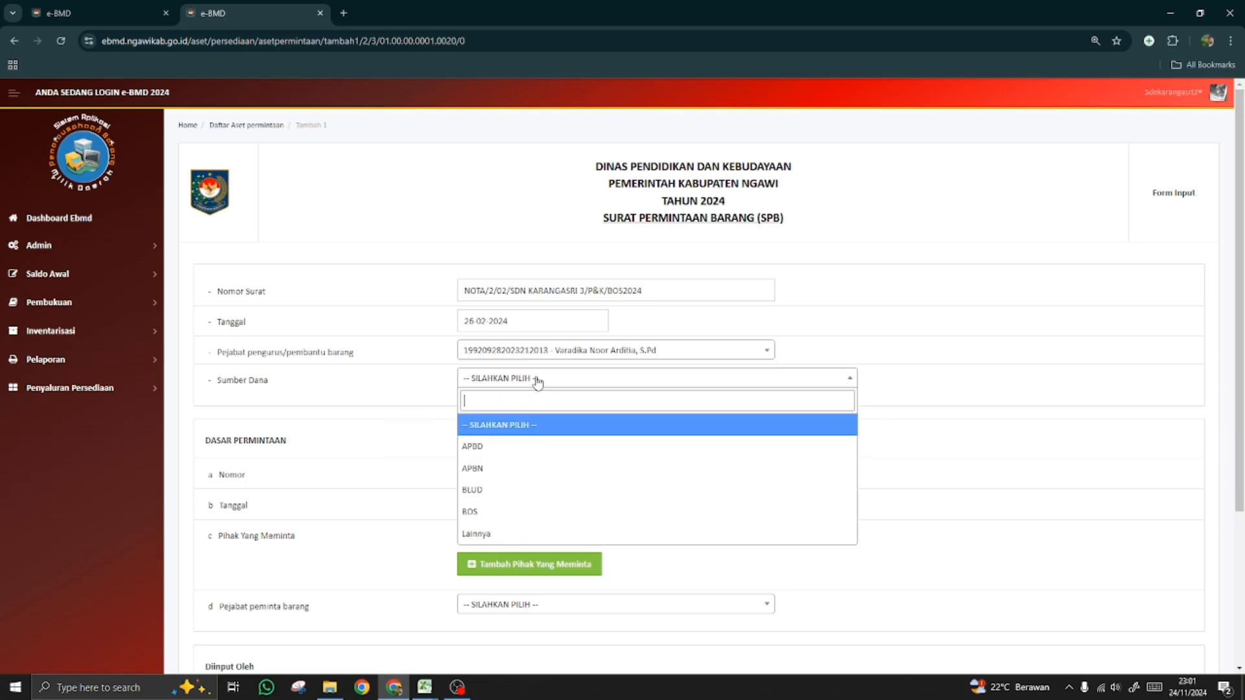
click(505, 441)
- Copy the Nomor Surat NOTA/2/02/SDN KARANGASRI 3/P&K/BOS2024 into the Nomor under Dasar Permintaan
scroll(402, 496, down, 1)
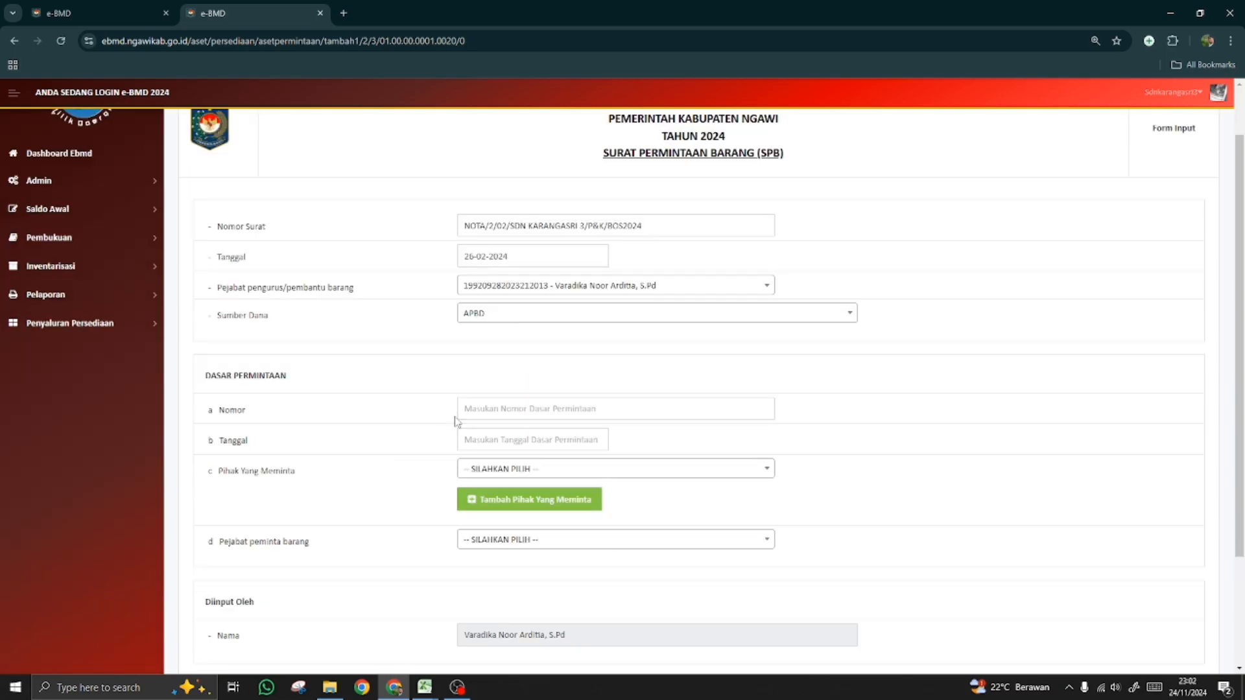
drag(650, 227, 456, 225)
key(ctrl+c)
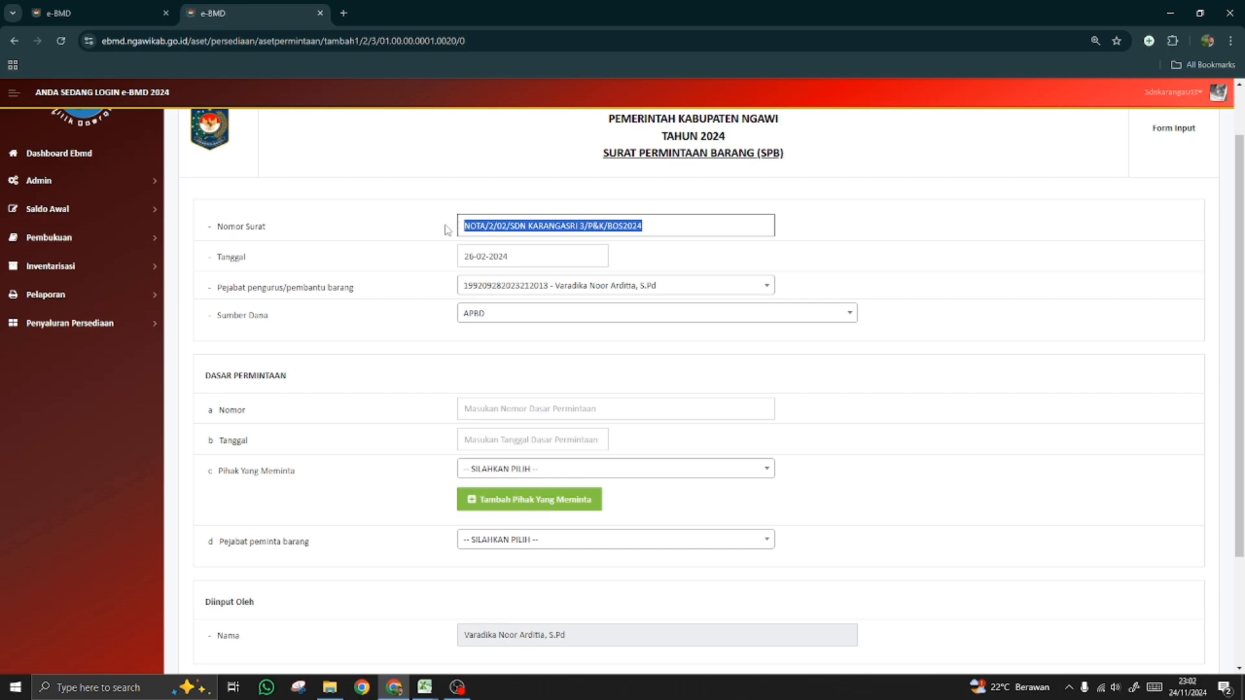
click(491, 409)
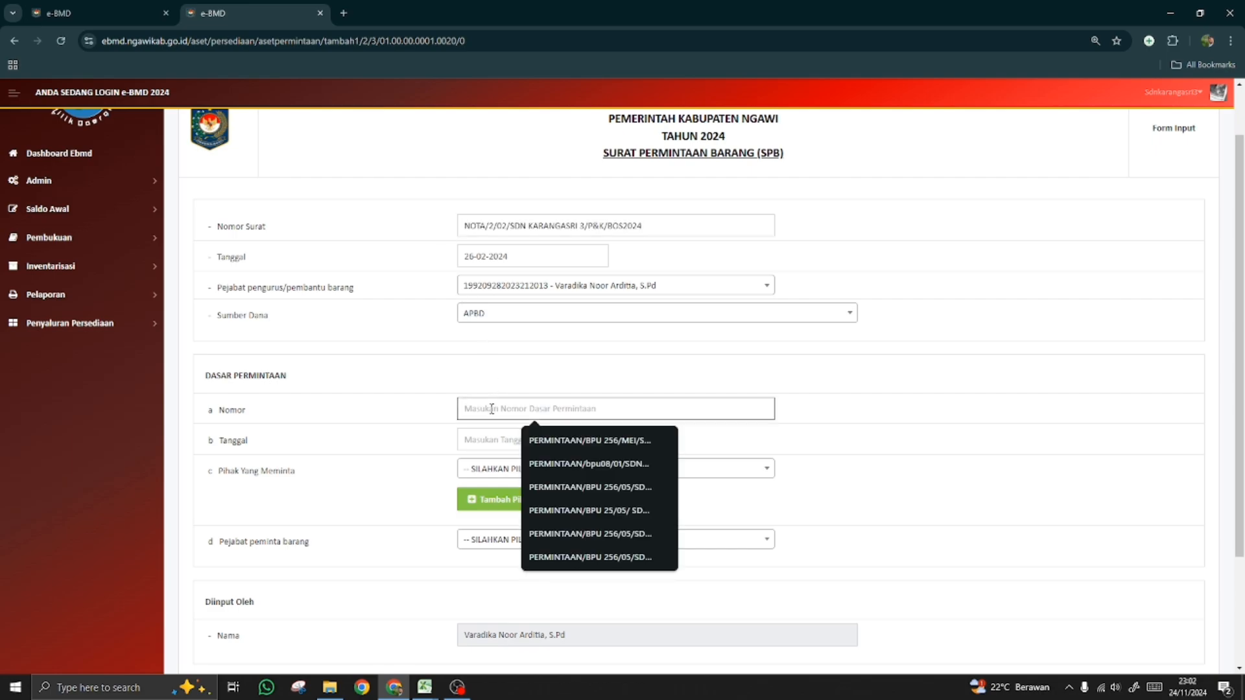
key(ctrl+v)
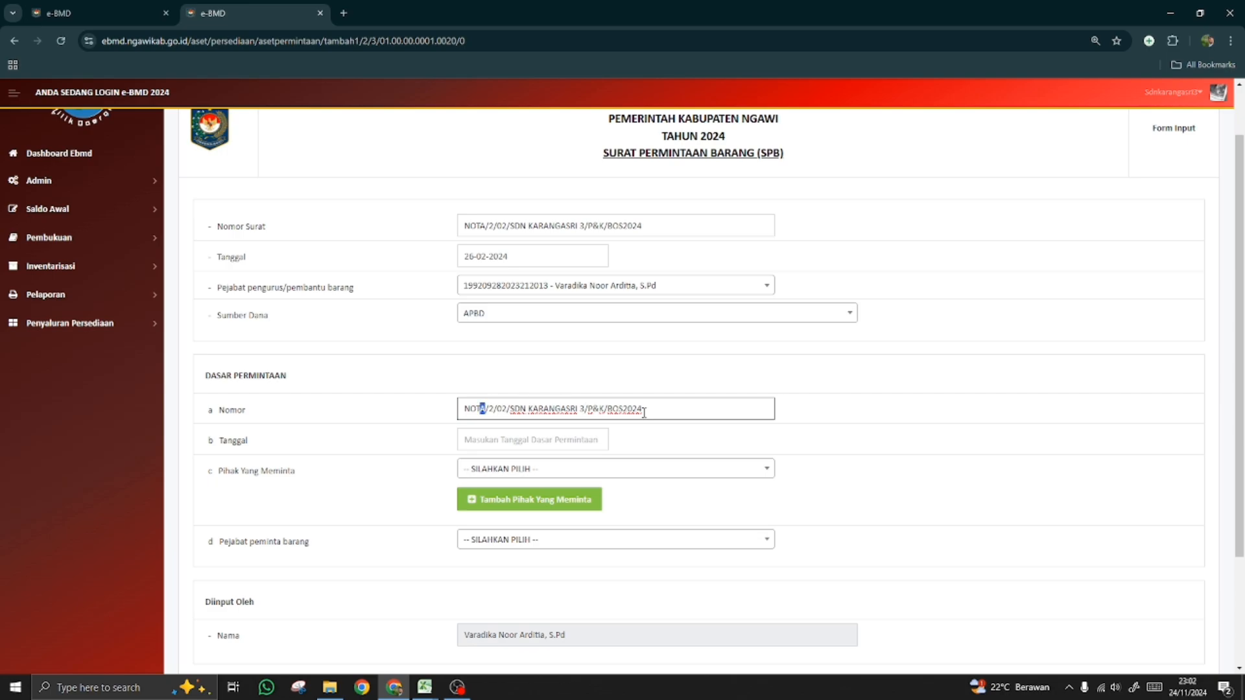
- Replace the NOTA prefix in the Dasar Permintaan Nomor with PERMINTAAN copied from the section heading, without a trailing space
key(shift+Left)
key(shift+Left)
key(shift+Left)
key(BackSpace)
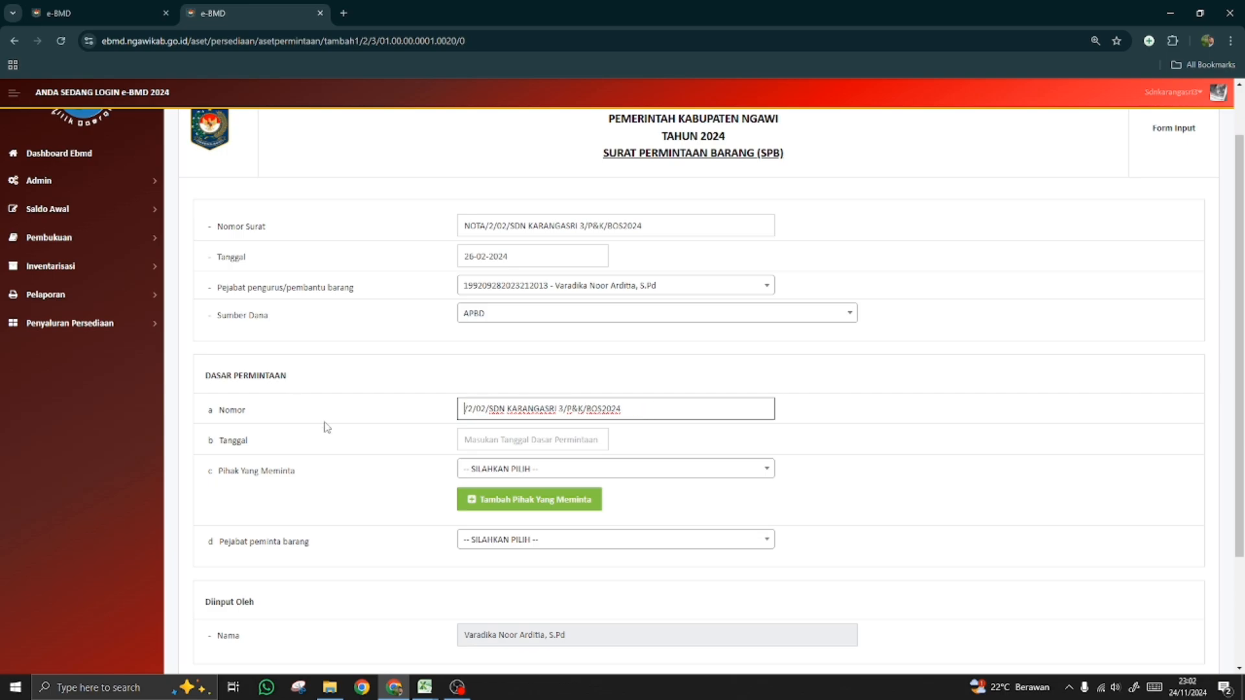
drag(233, 375, 300, 391)
key(ctrl+c)
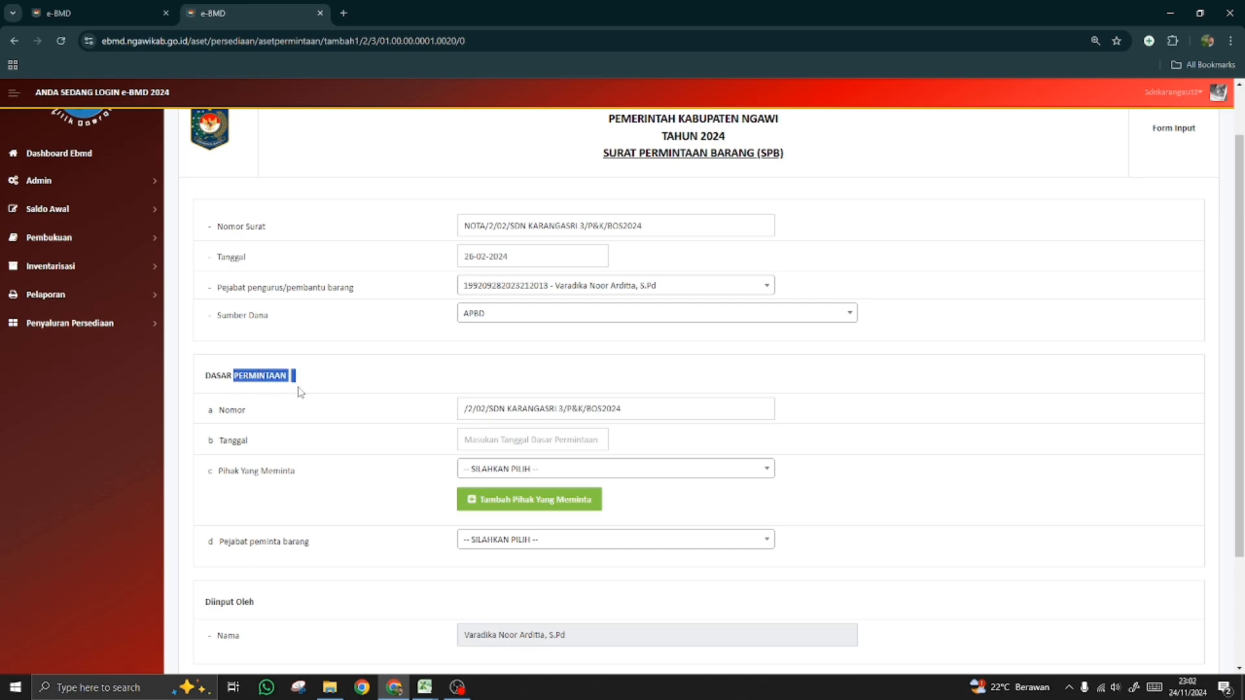
click(468, 410)
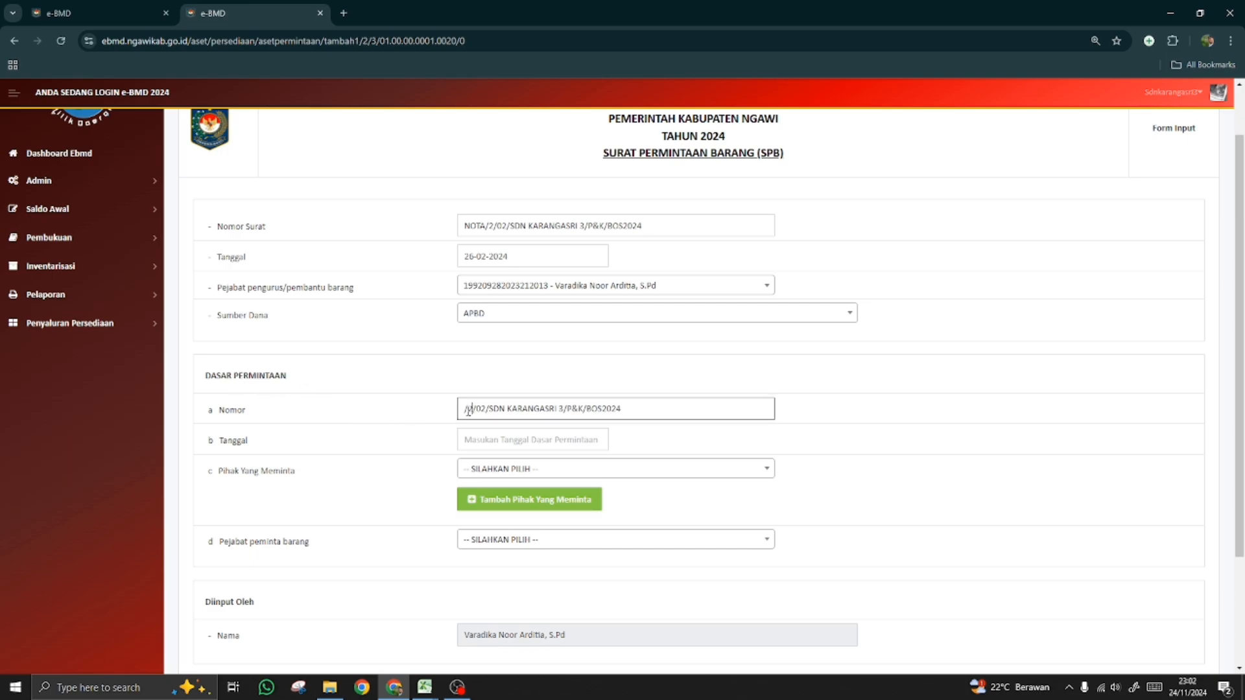
key(ctrl+v)
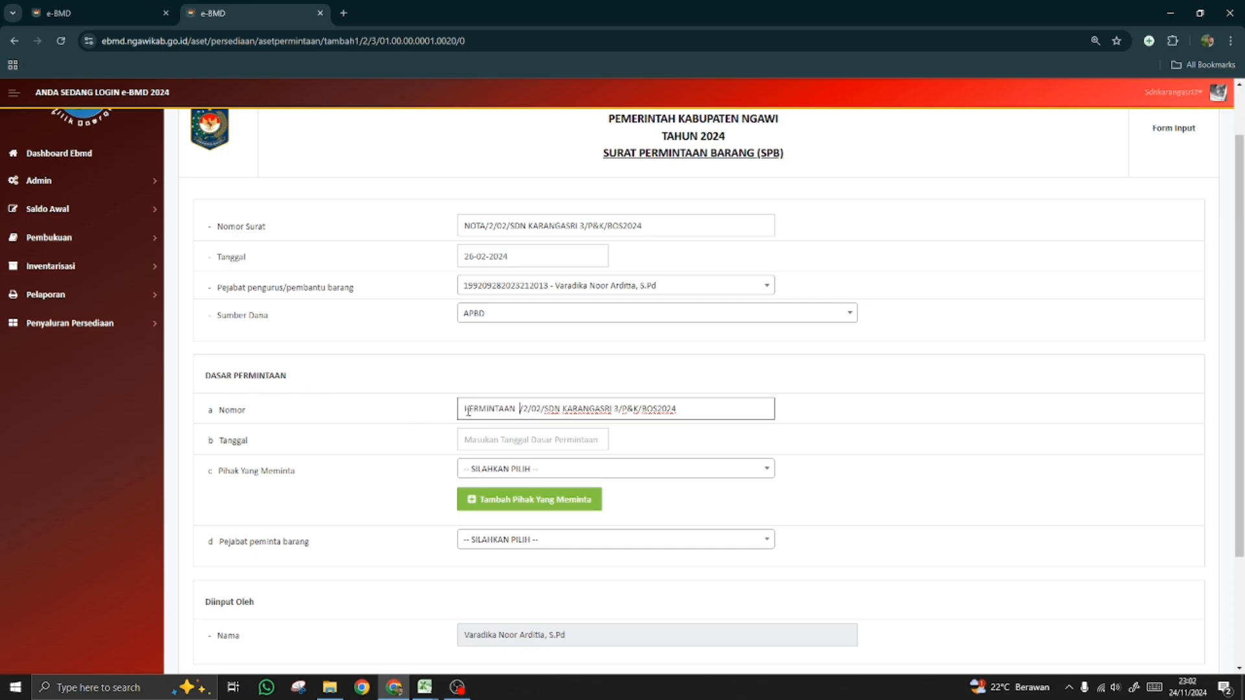
key(BackSpace)
key(BackSpace)
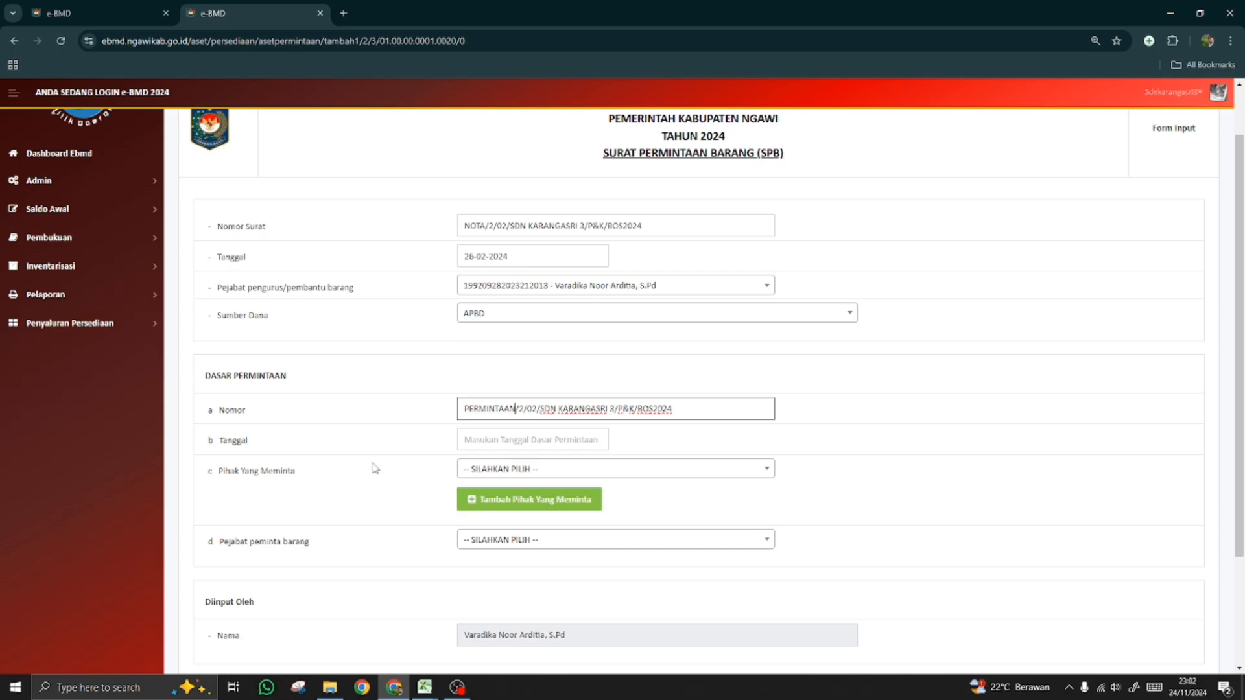
click(396, 481)
- Copy the first February acquisition date, 16/02/2024, from the Excel report into the Dasar Permintaan Tanggal in e-BMD
click(489, 444)
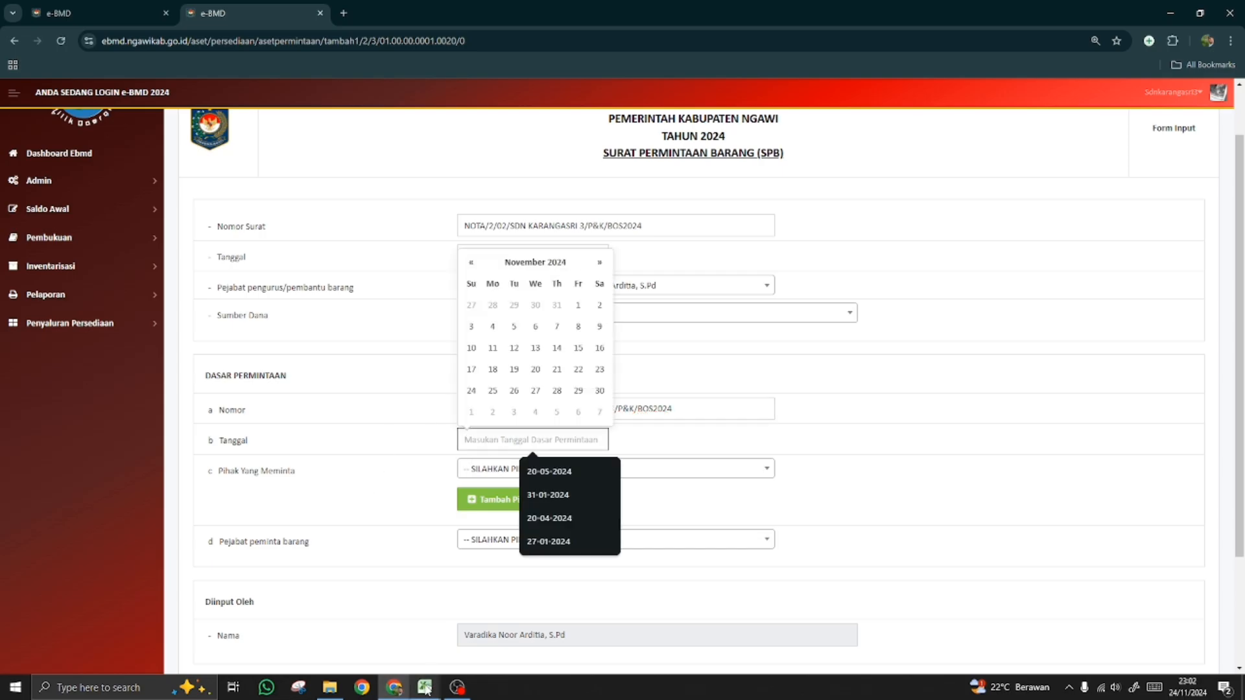
mouse_move(426, 690)
click(366, 642)
click(365, 262)
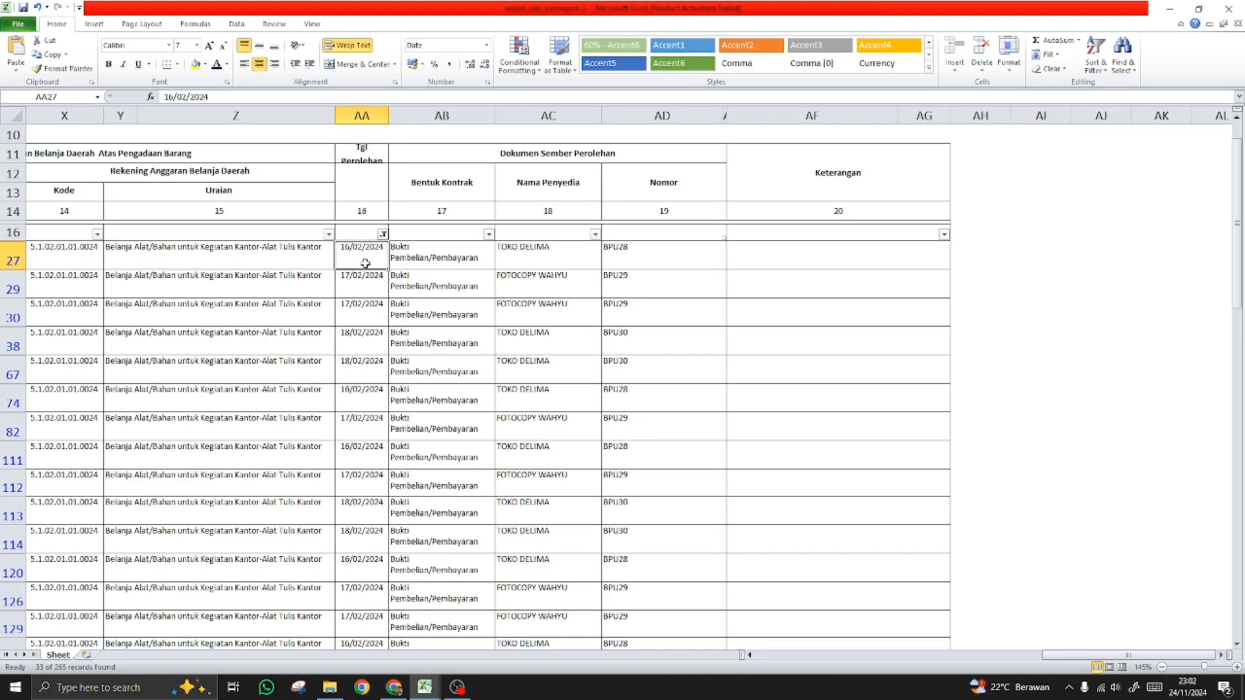
key(ctrl+c)
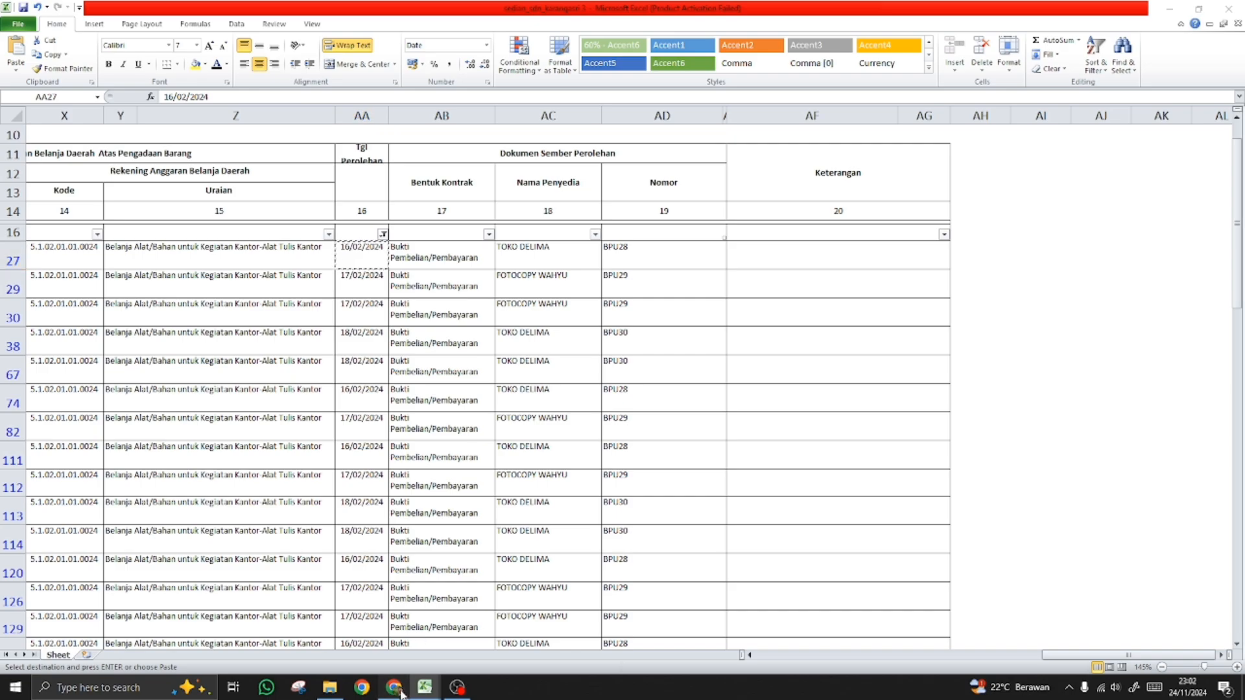
click(397, 690)
key(ctrl+v)
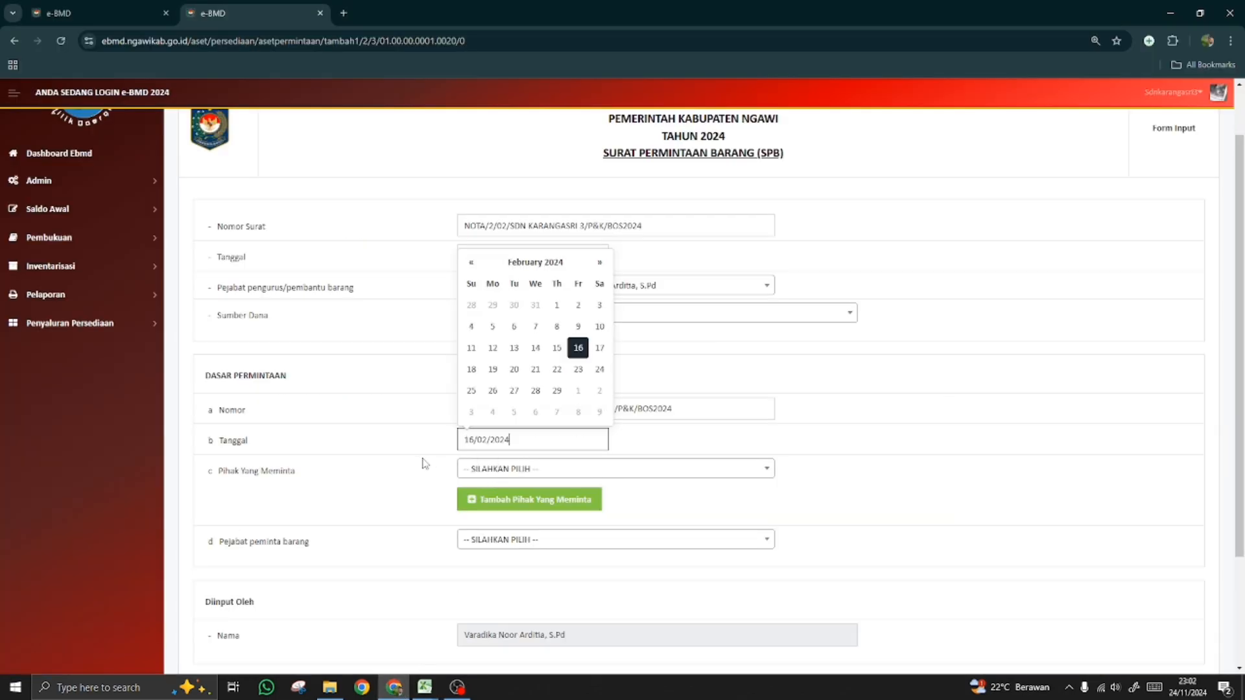
- Confirm 16-02-2024 as the request basis date and choose KEPALA SEKOLAH as the requesting party
click(418, 464)
click(538, 476)
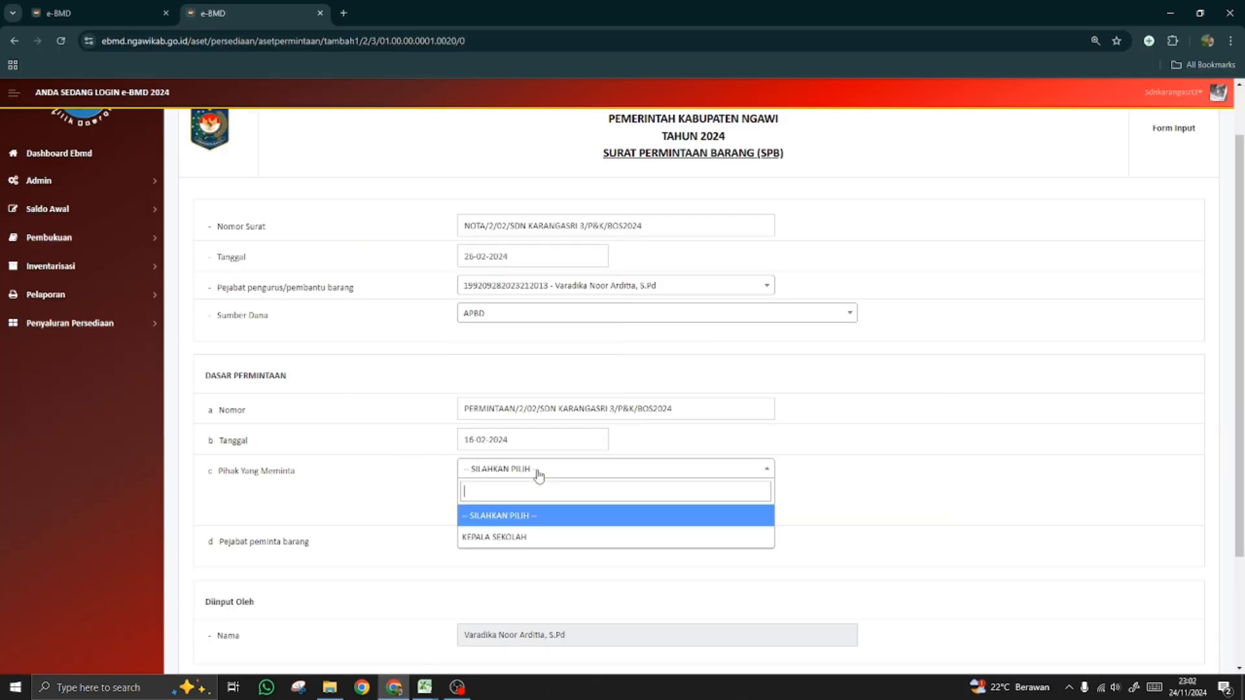
click(508, 537)
scroll(393, 509, down, 2)
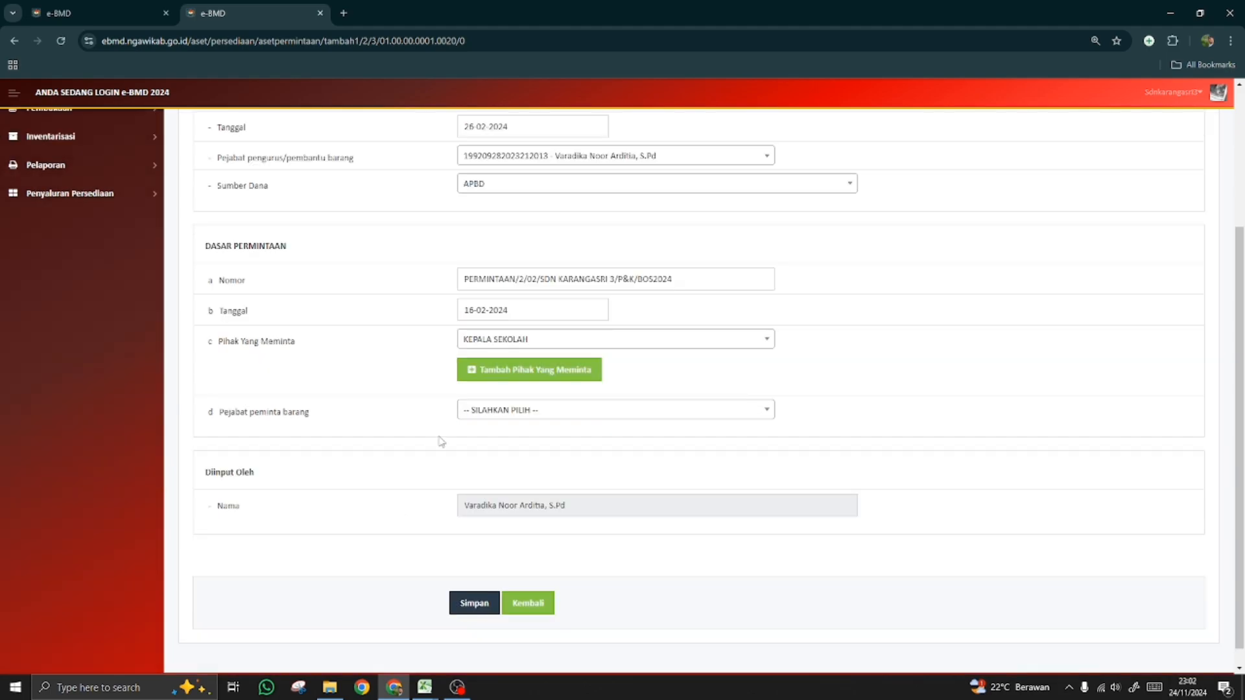
- Select the last official listed as Pejabat peminta barang and save the goods request
click(520, 413)
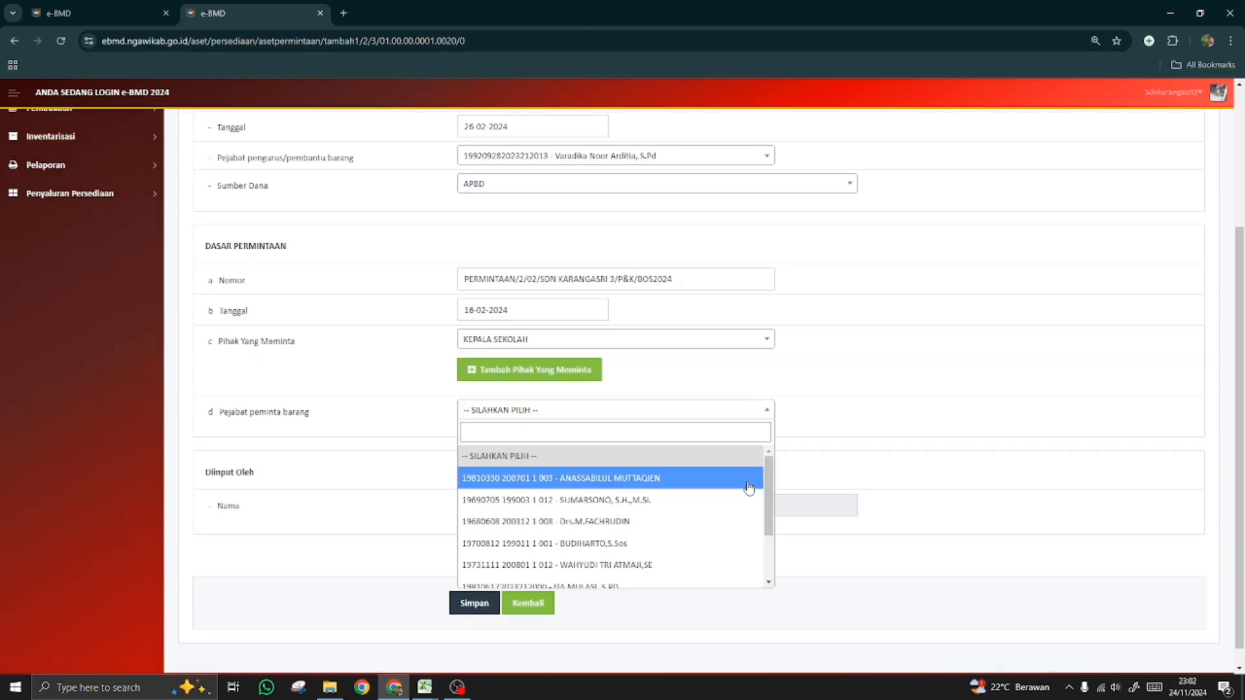
scroll(765, 499, down, 3)
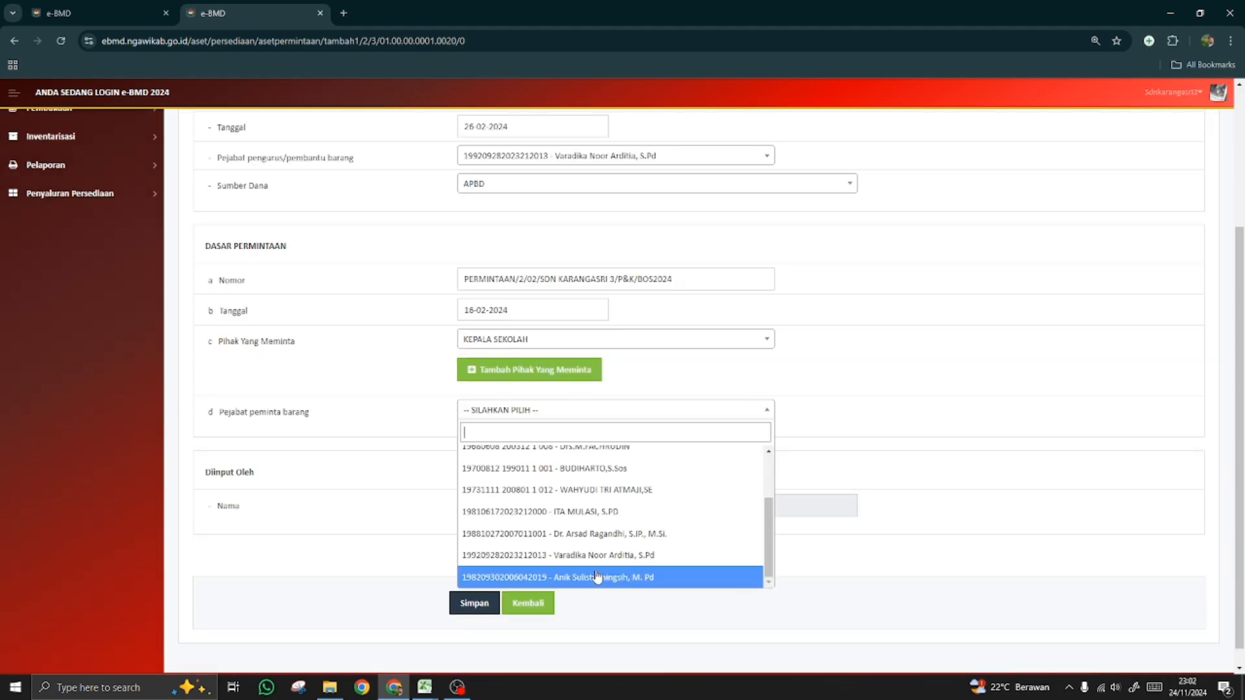
click(592, 578)
scroll(375, 500, down, 1)
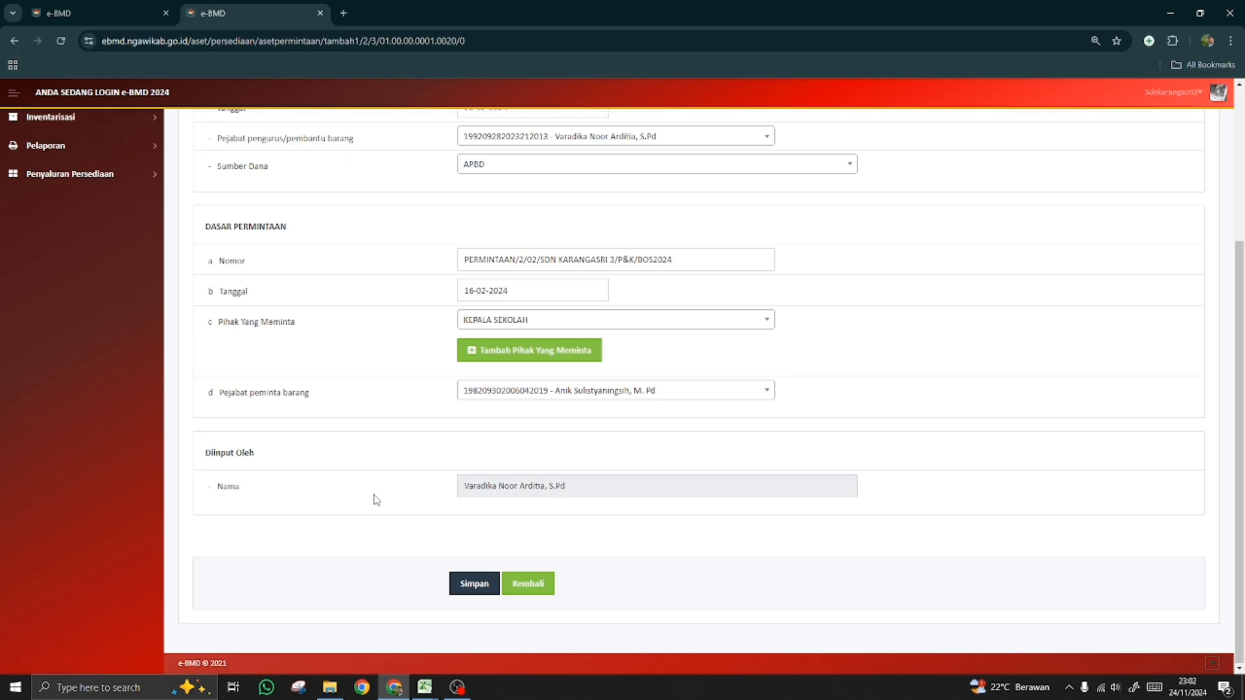
click(463, 585)
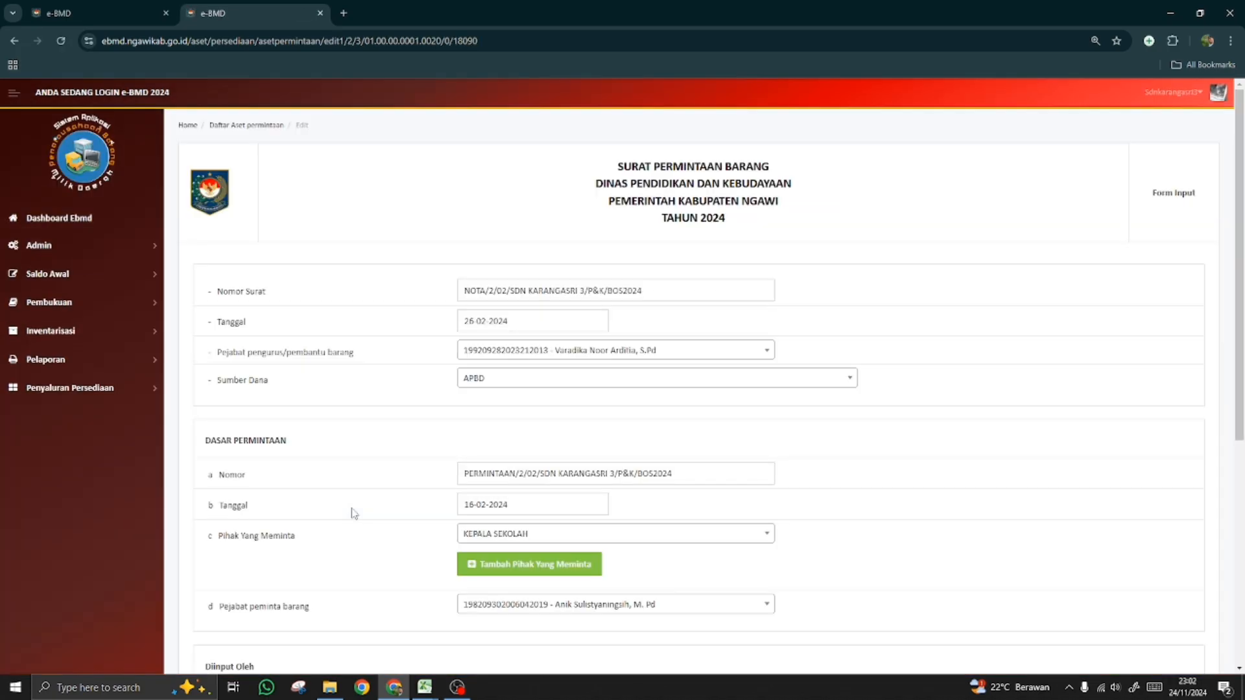
- Start adding an item detail to the saved request
scroll(351, 514, down, 5)
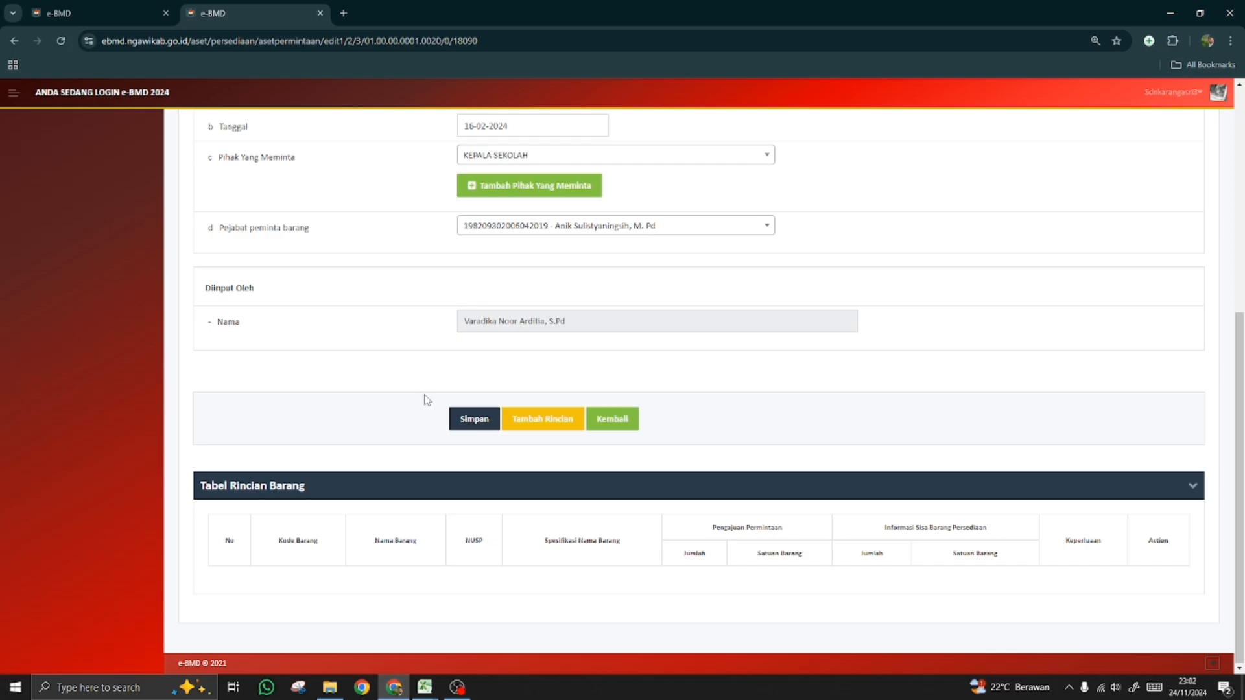
click(559, 421)
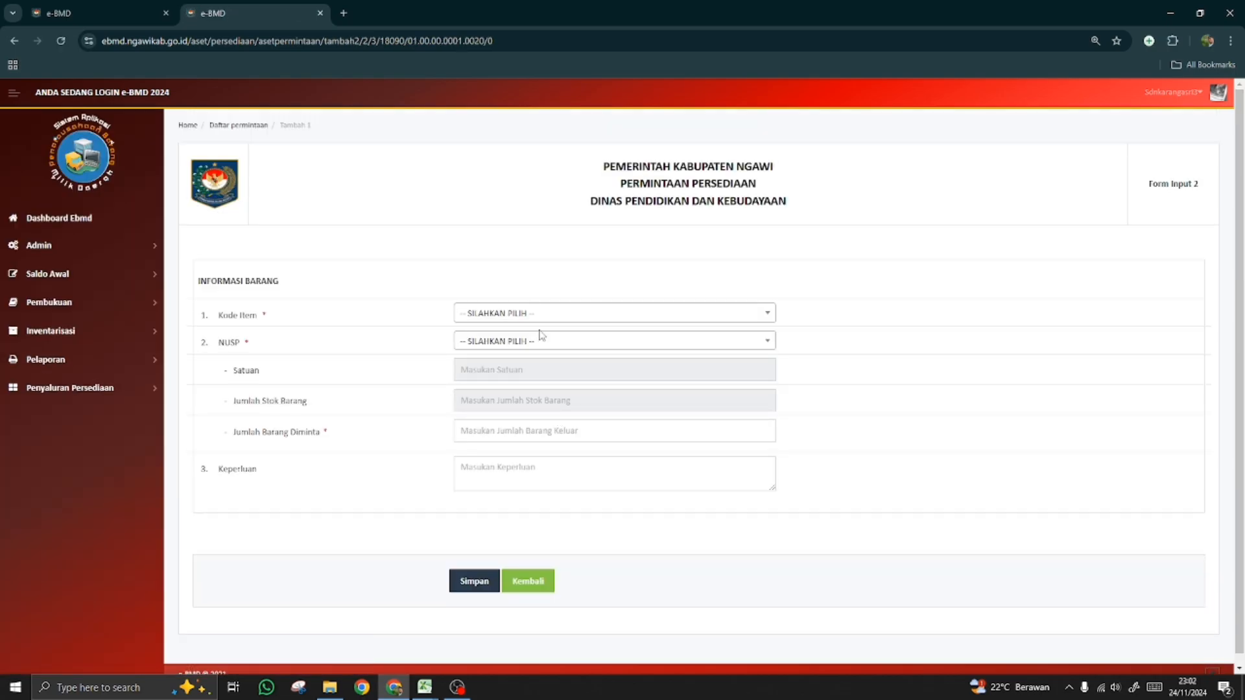
scroll(386, 503, down, 1)
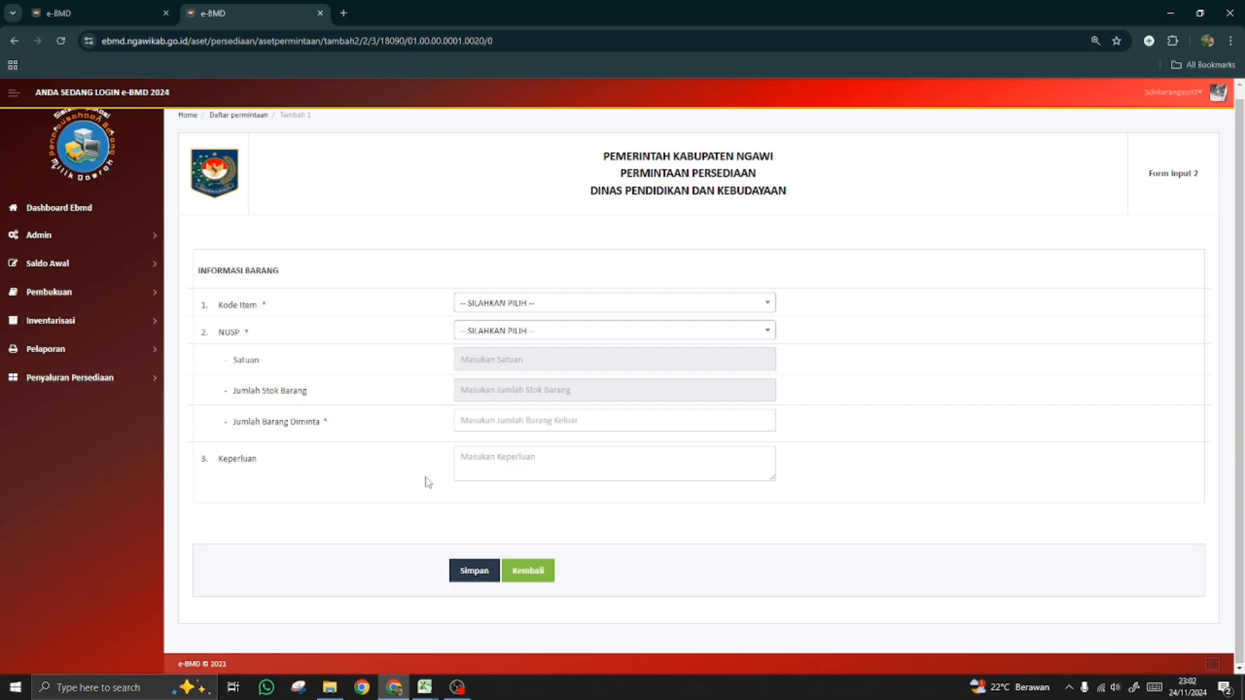
click(526, 308)
click(527, 309)
- Switch to the Excel procurement report and check the item name and specification in row 27
click(383, 642)
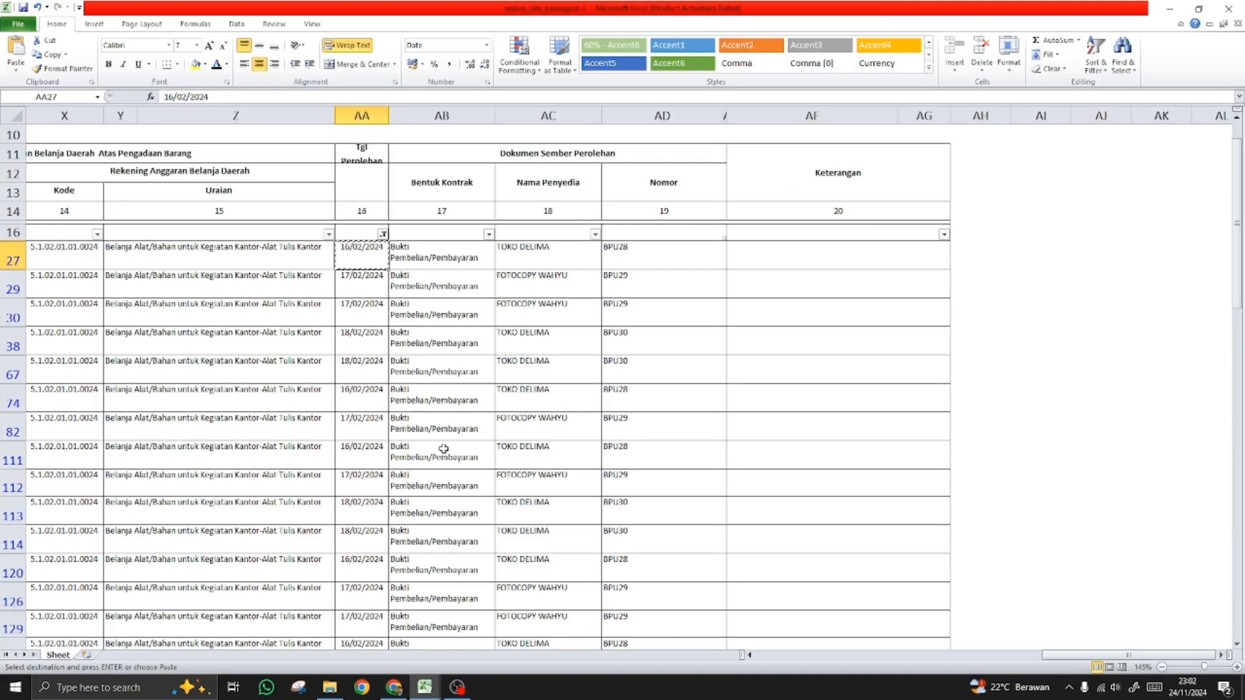
key(Left)
key(Left)
key(Left)
key(Left)
key(Left)
key(Left)
key(Left)
key(Left)
key(Left)
key(Left)
key(Left)
key(Left)
key(Left)
key(Left)
key(Left)
key(Left)
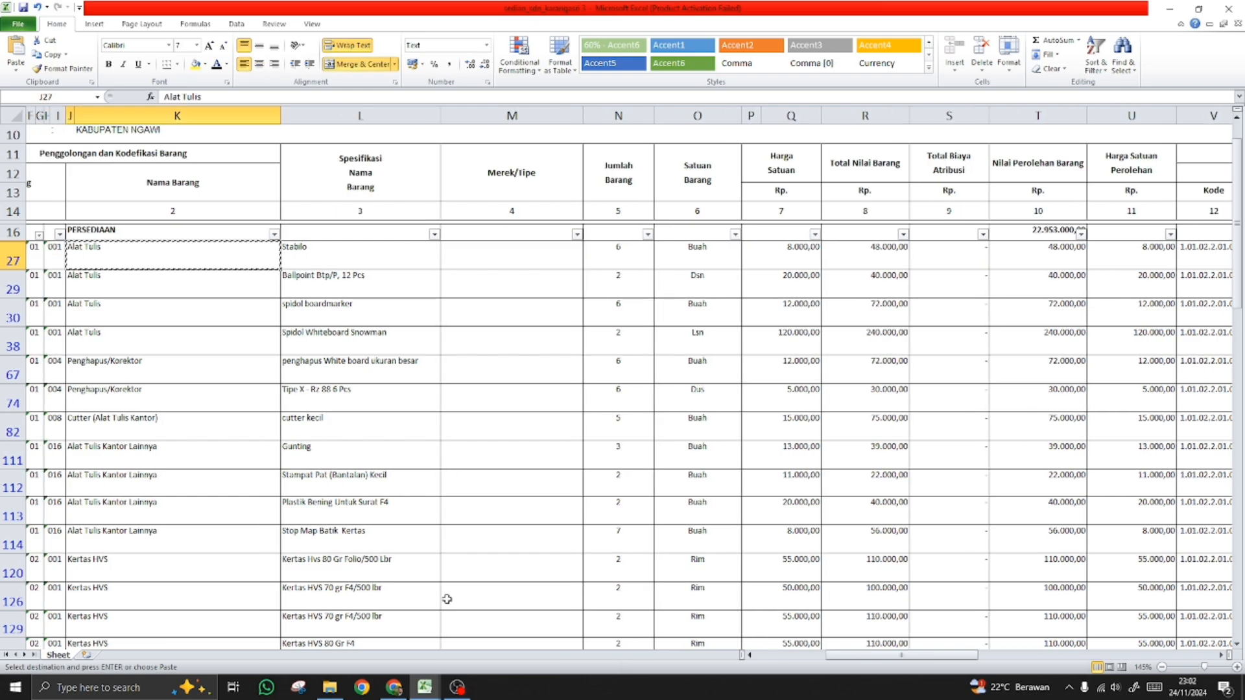
- Return to the e-BMD item form and set Kode Item to 1.1.7.01.03.01.001 - Alat Tulis
click(394, 687)
click(535, 304)
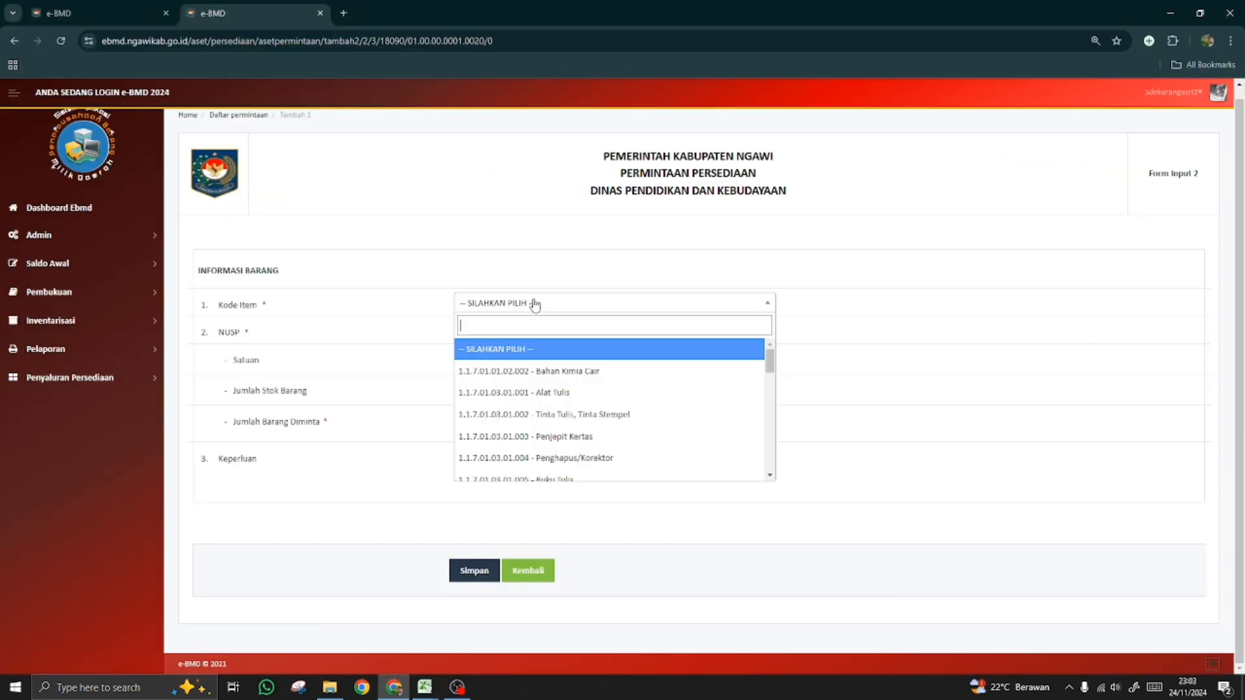
click(534, 365)
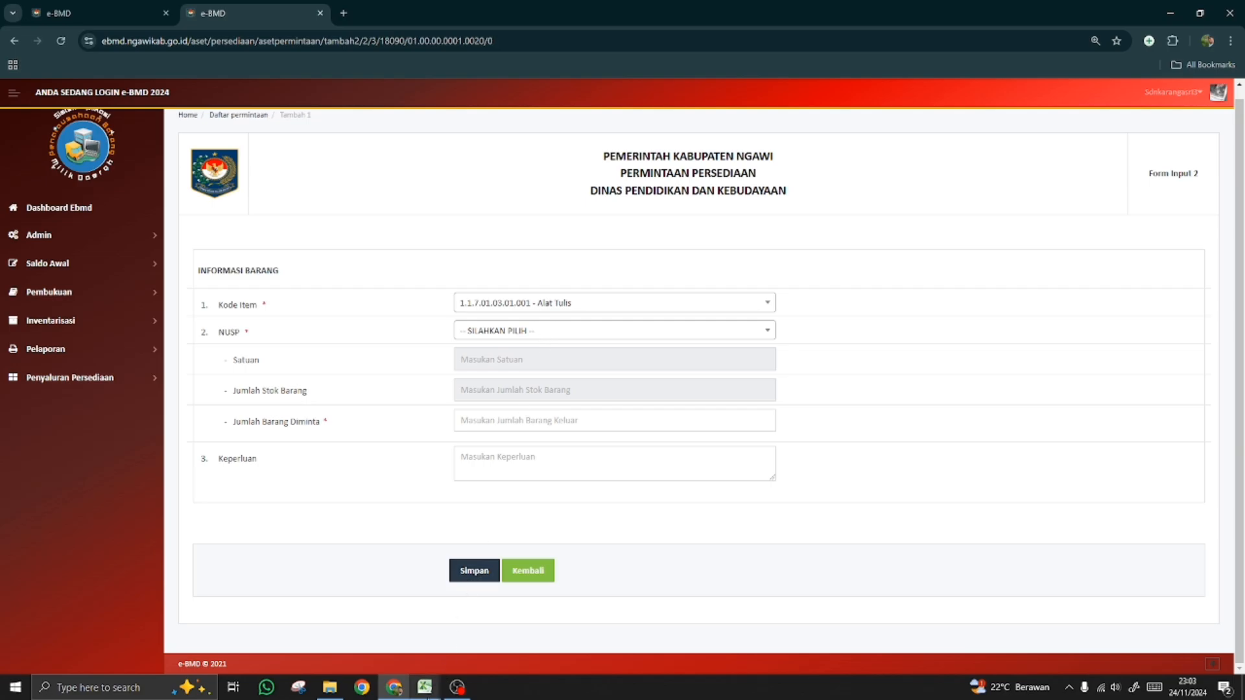
- Copy the specification Stabilo from row 27 in Excel and use it to select NUSP 1.1.7.01.03.01.001.0046 - Stabilo in the e-BMD form
click(396, 646)
click(340, 259)
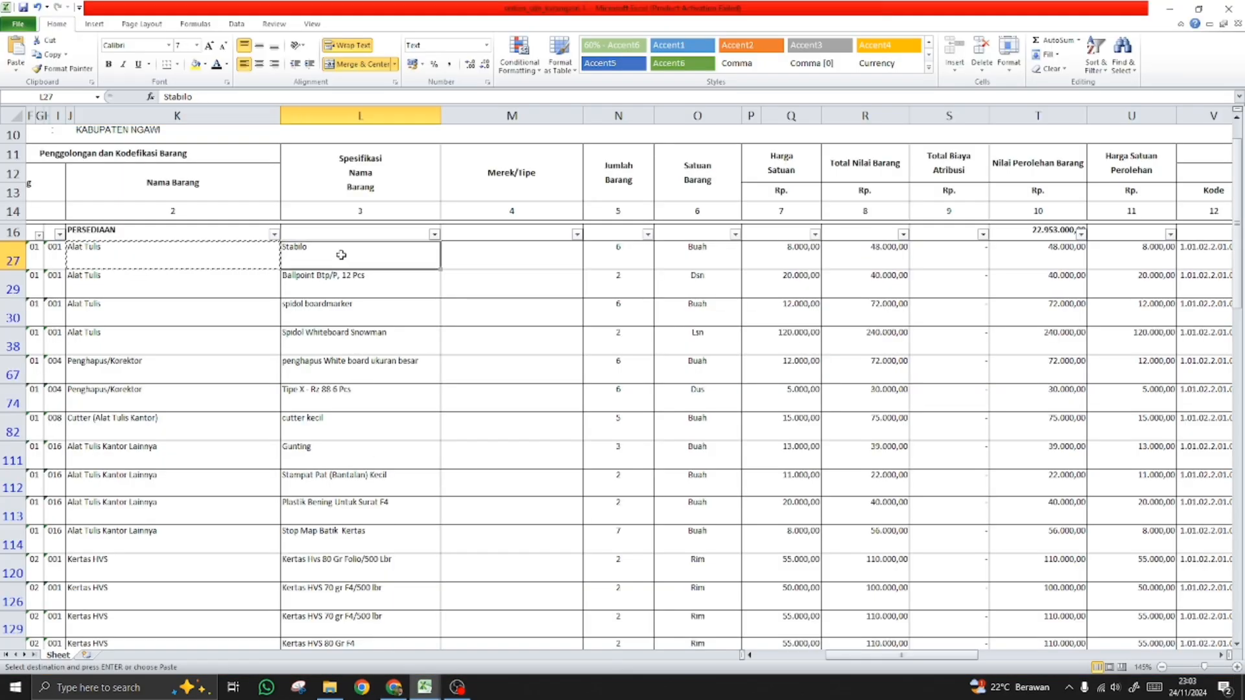
key(ctrl+c)
click(394, 689)
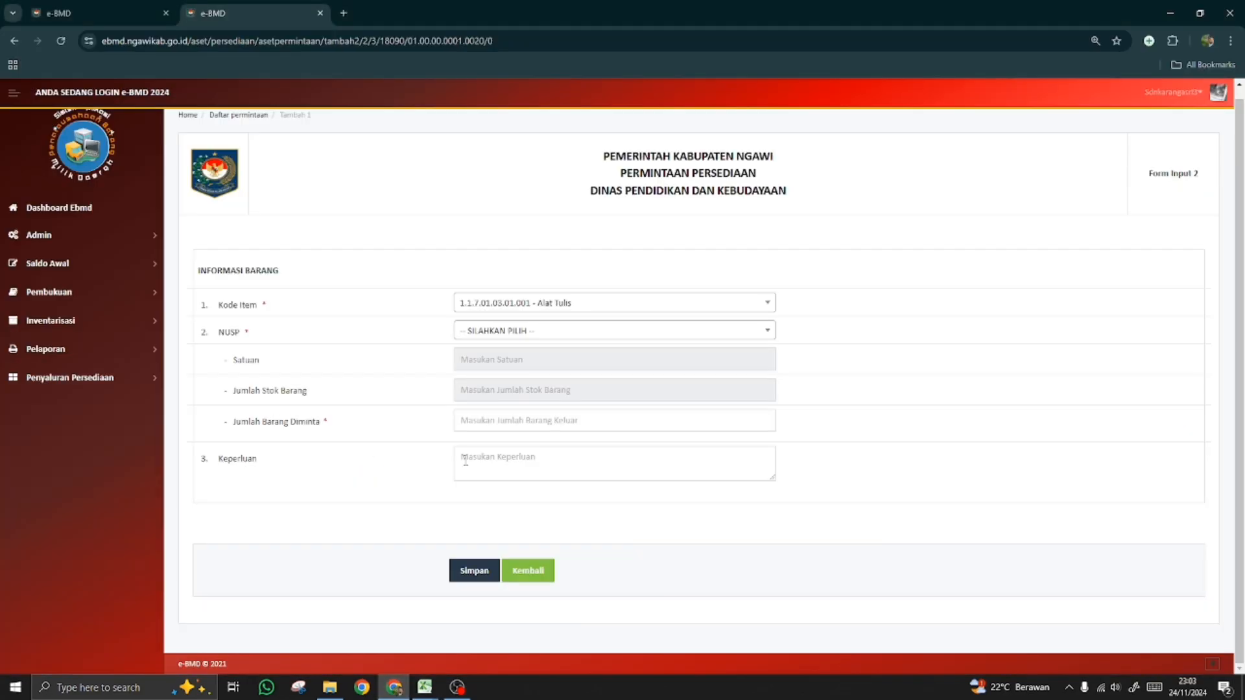
click(500, 332)
key(ctrl+v)
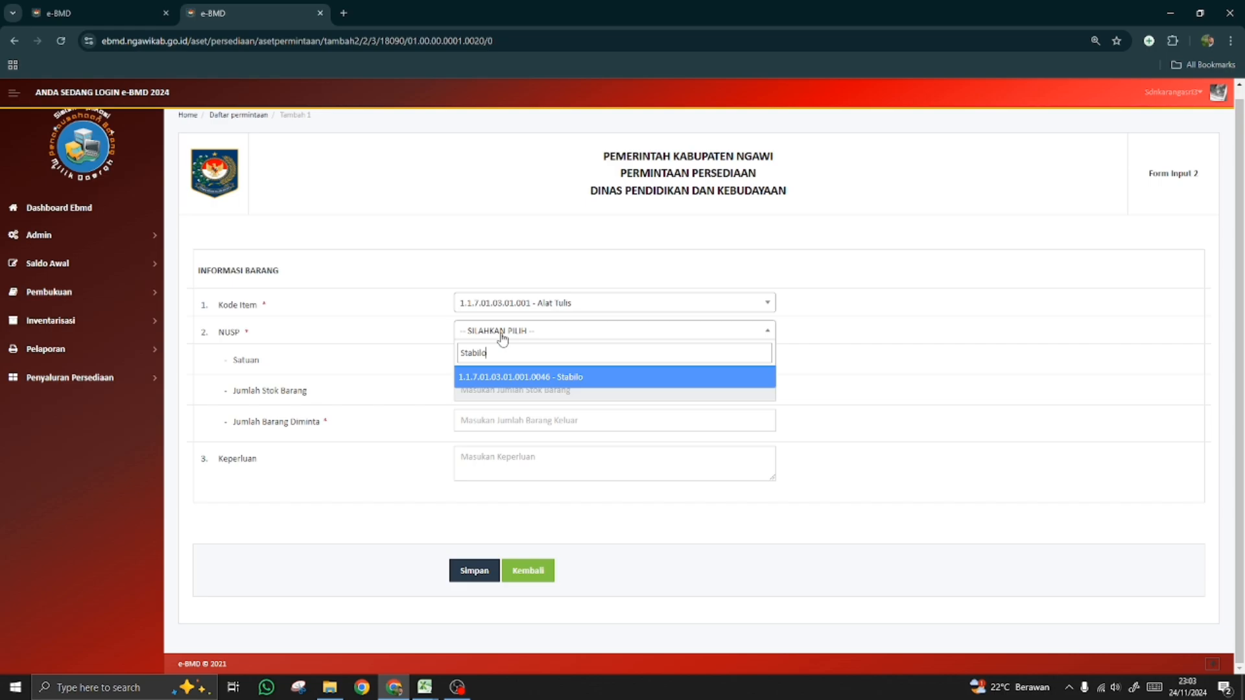
click(505, 379)
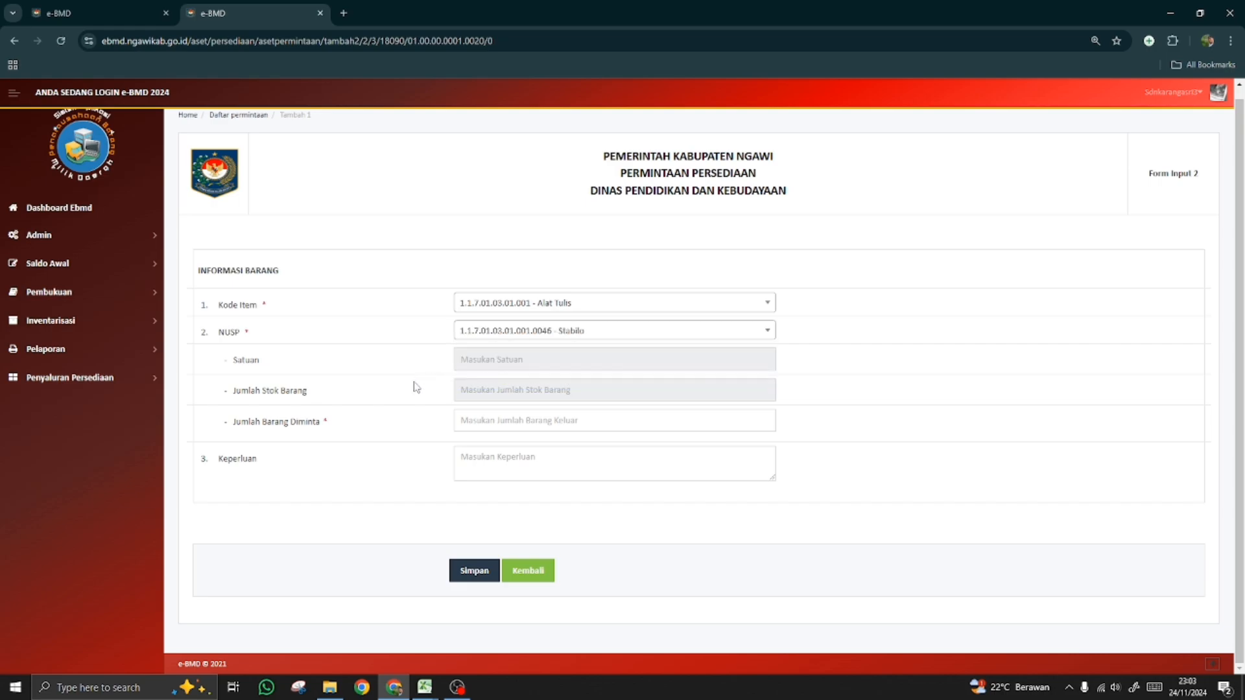
- Set Jumlah Barang Diminta to 6 and enter UNTUK KLS.2 as the Keperluan
click(485, 421)
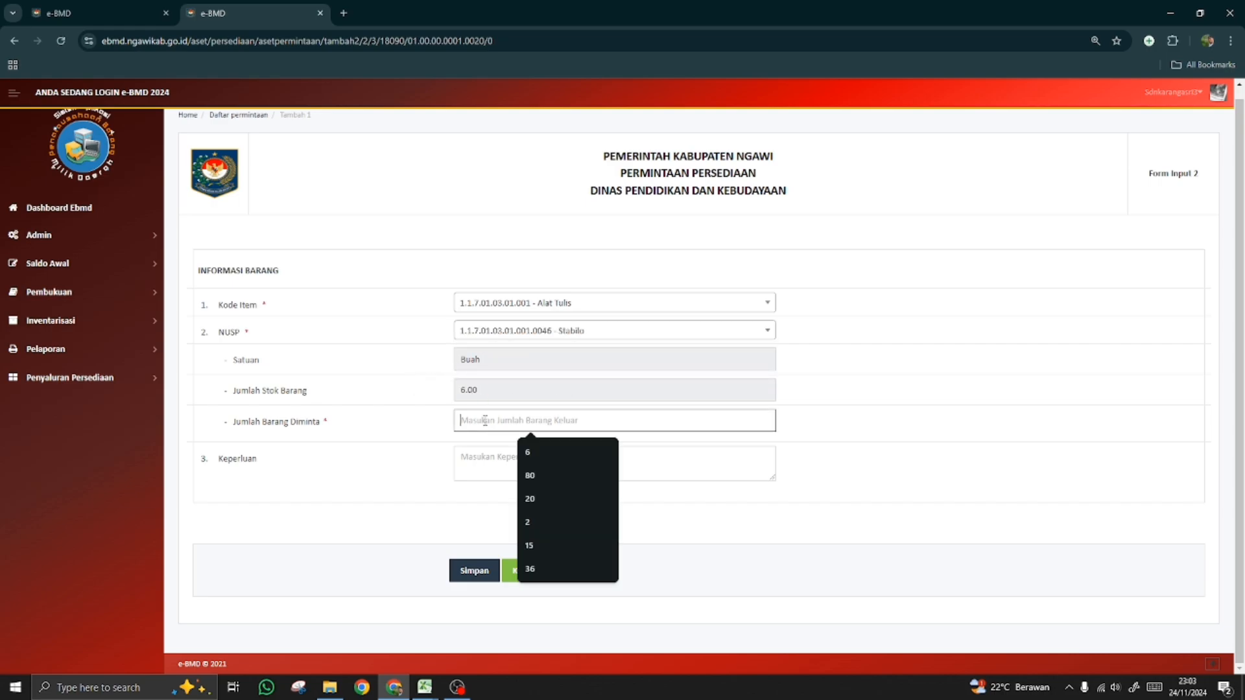
text(6)
click(405, 474)
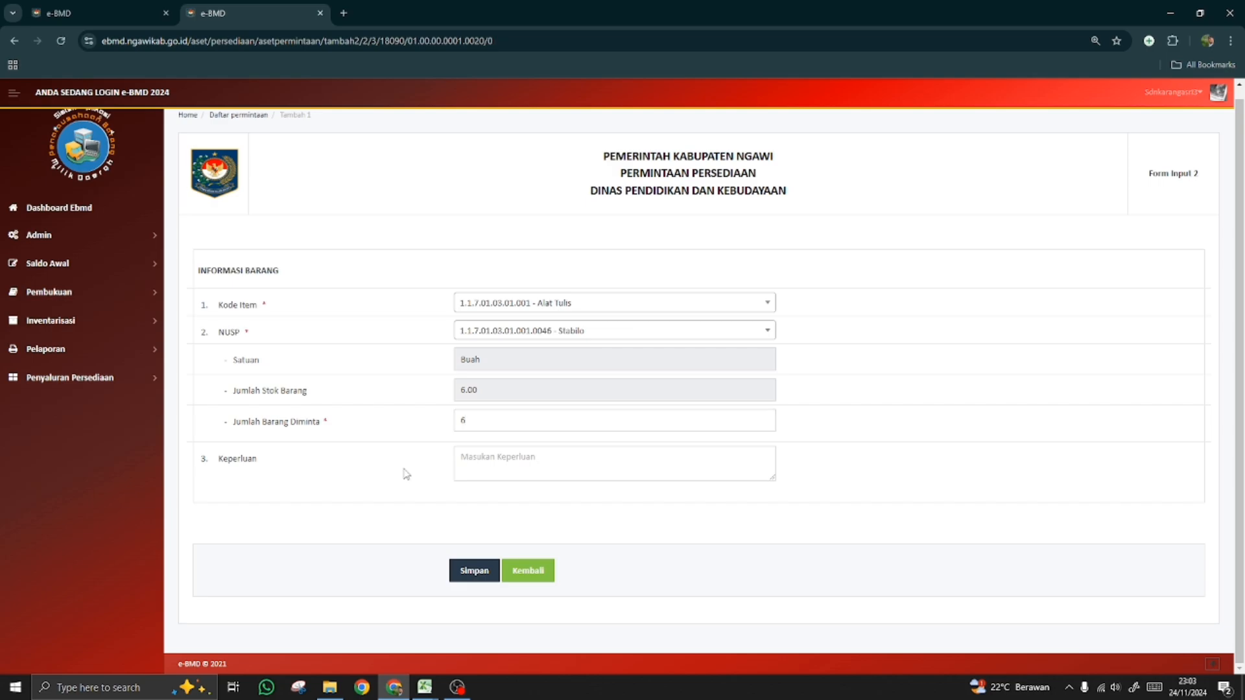
click(488, 461)
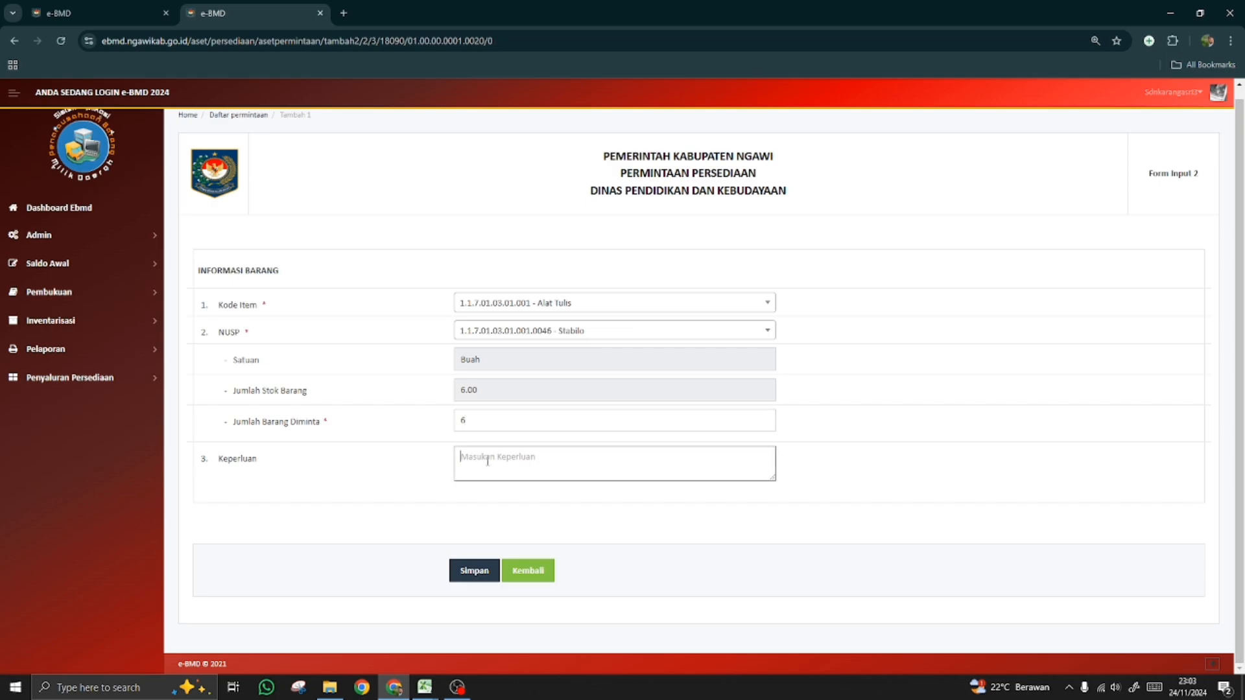
text(U)
key(BackSpace)
key(BackSpace)
text(UN)
- Save the item detail and return to the request form's Tabel Rincian Barang
click(479, 566)
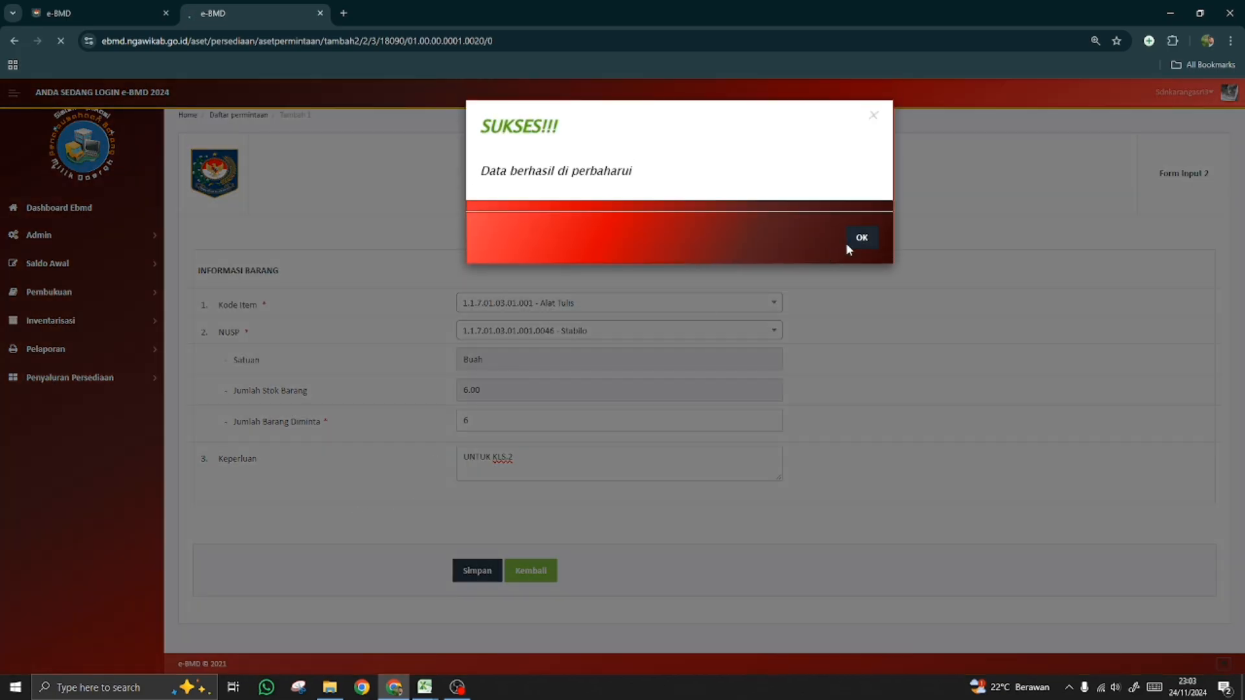
click(861, 242)
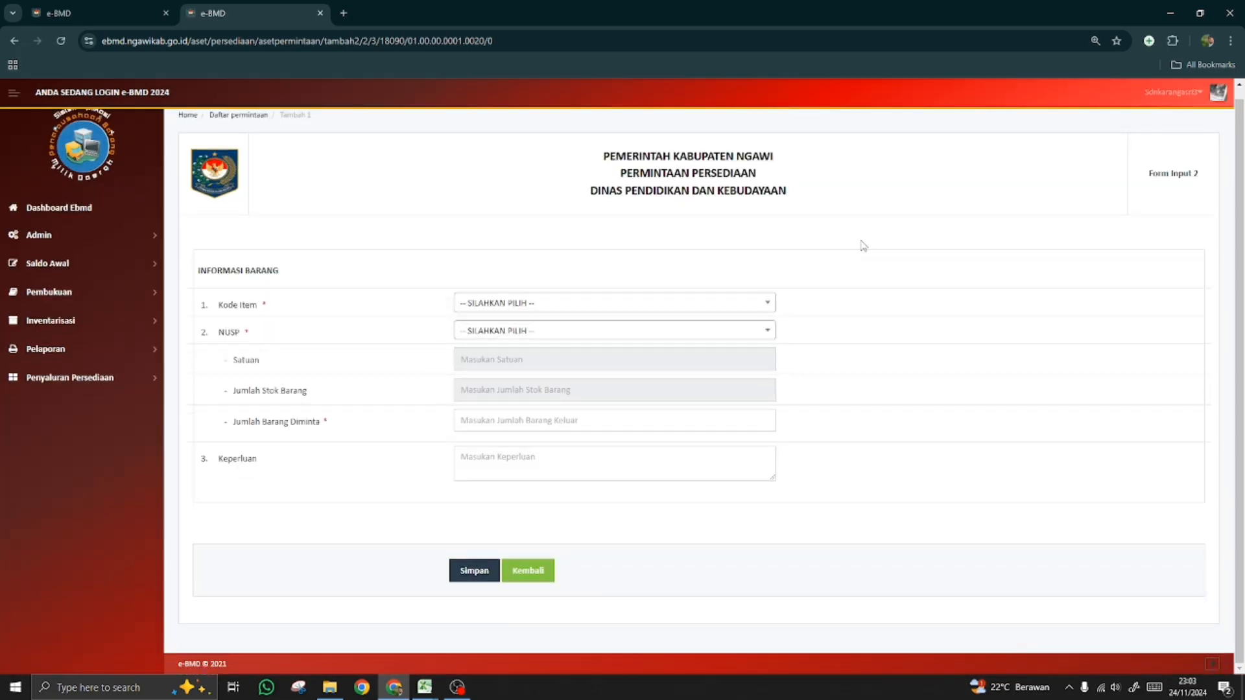
click(535, 576)
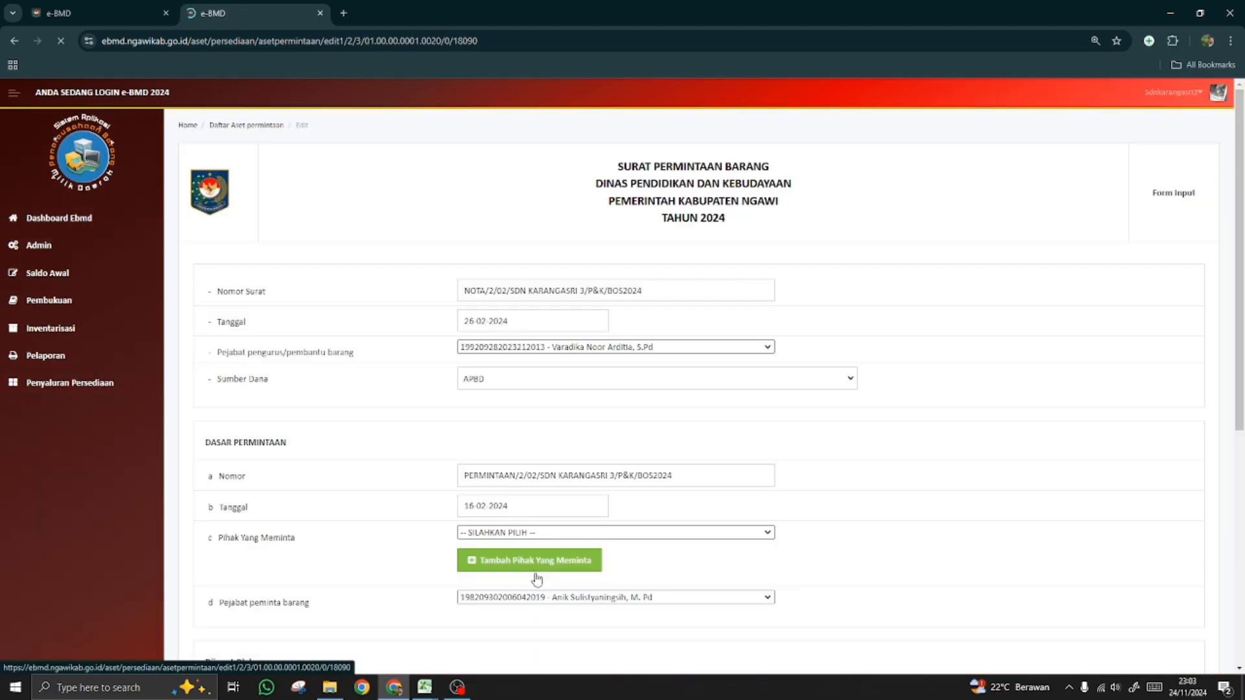
scroll(537, 577, down, 10)
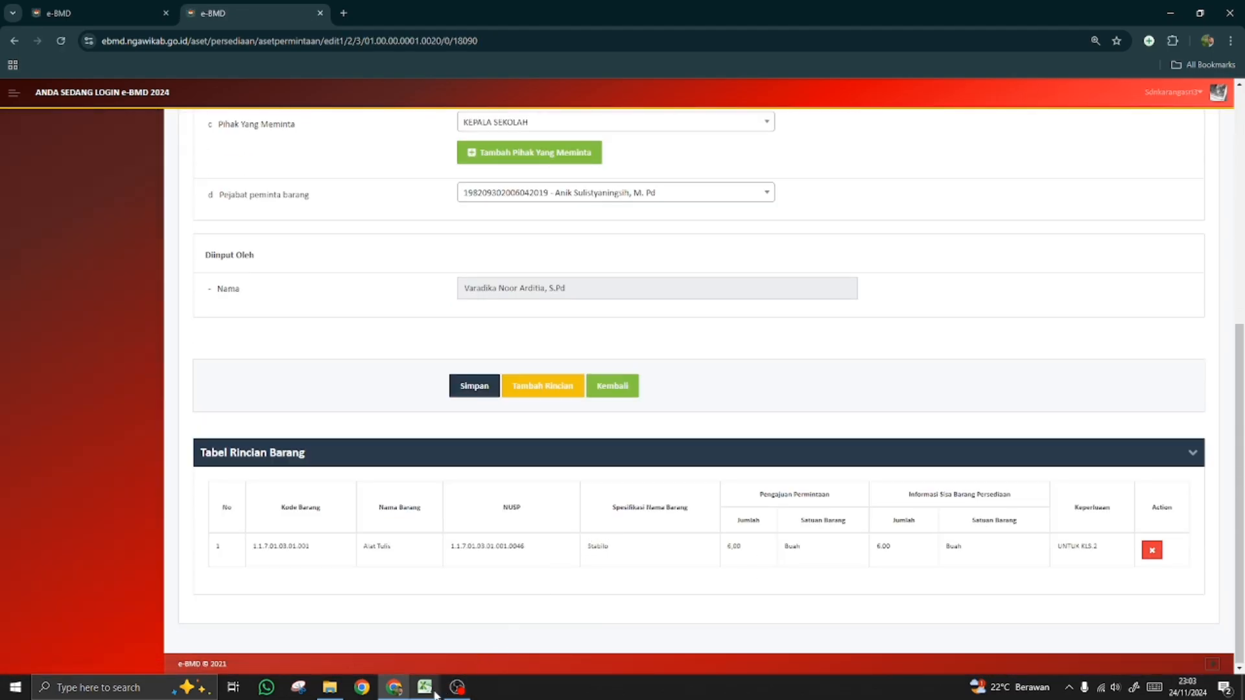
- Review the February items in the Excel procurement report, including their acquisition dates and supplier documents
mouse_move(424, 687)
click(324, 644)
scroll(536, 373, down, 5)
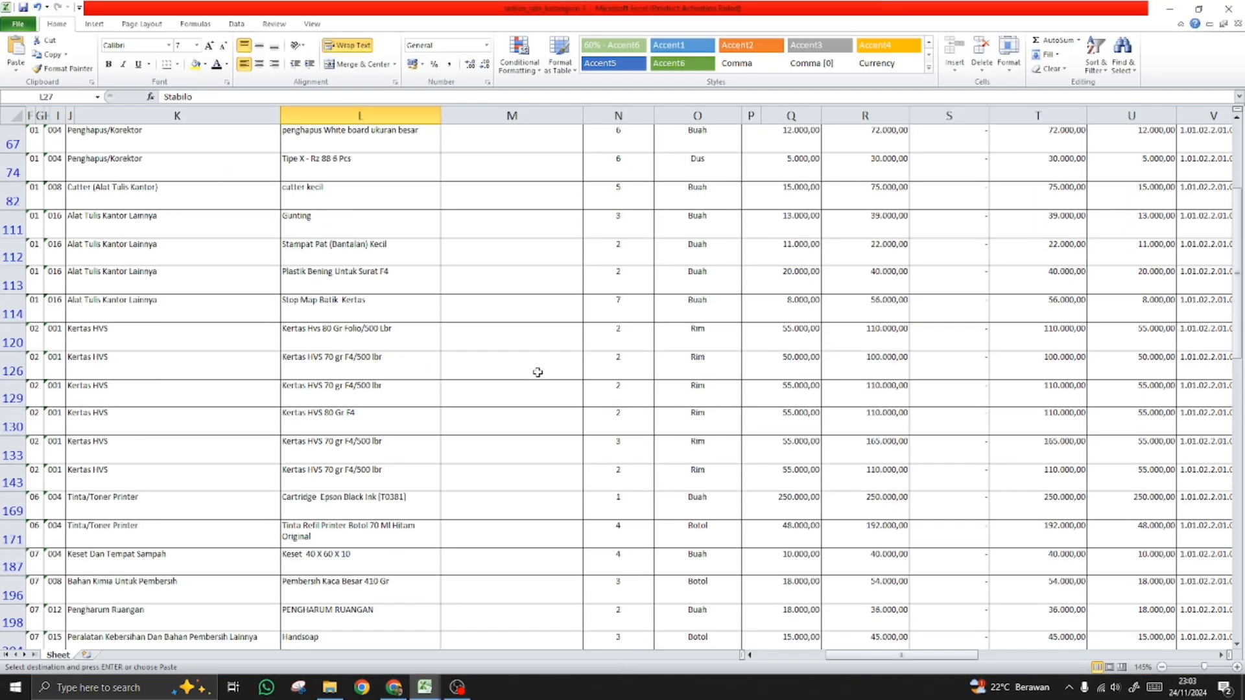
scroll(552, 488, up, 8)
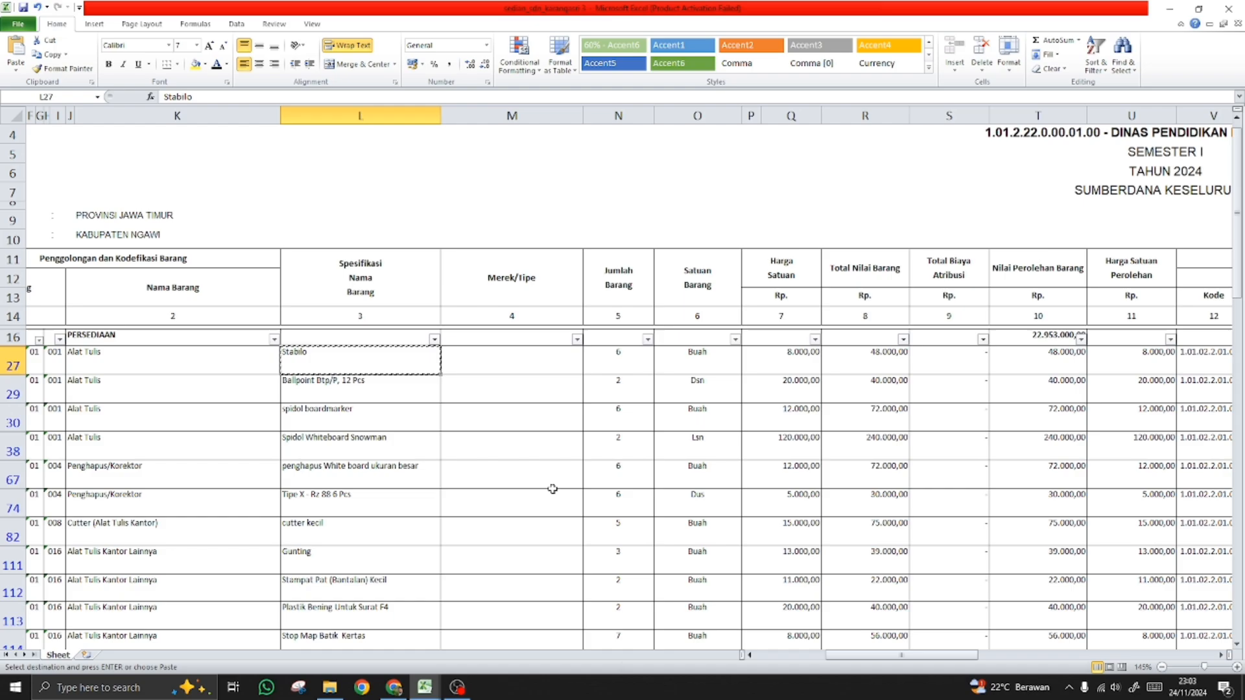
click(523, 361)
key(Right)
key(Right)
key(Right)
key(Right)
key(Right)
key(Right)
key(Right)
key(Right)
key(Right)
key(Right)
key(Right)
key(Right)
key(Right)
key(Right)
key(Right)
key(Right)
key(Right)
key(Right)
key(Right)
key(Right)
key(Right)
key(Right)
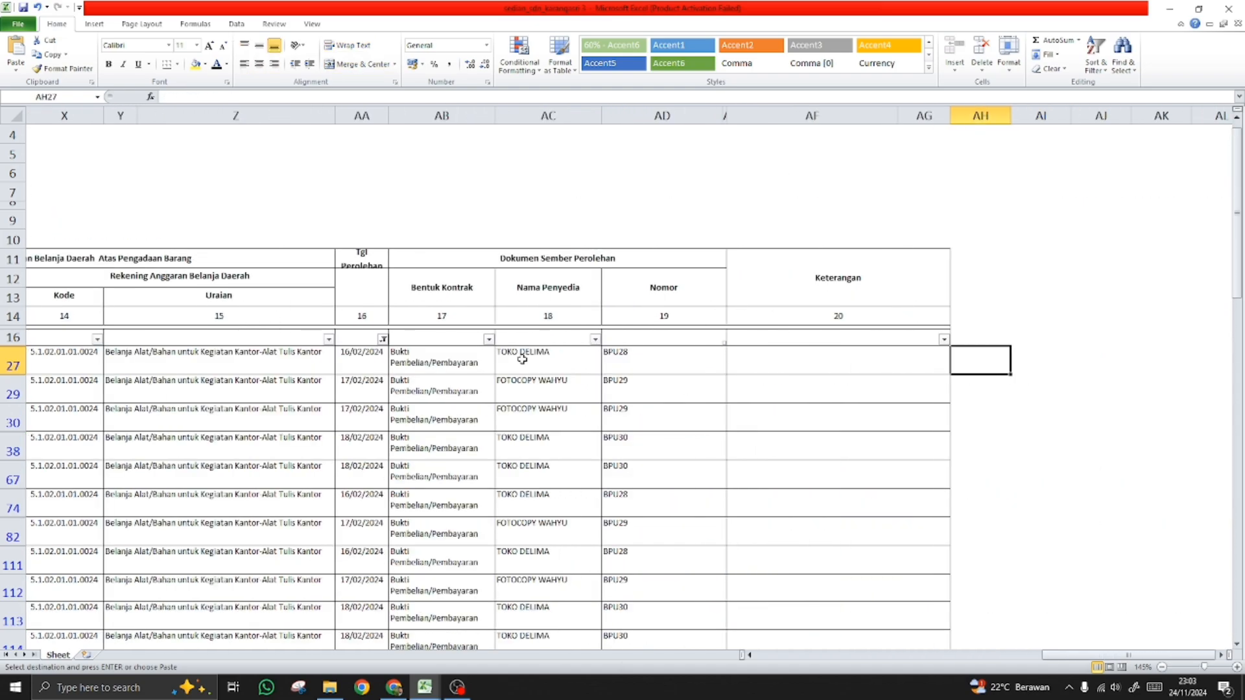
key(Left)
key(Left)
key(Left)
key(Left)
key(Left)
key(Left)
key(Left)
key(Left)
key(Left)
key(Left)
key(Left)
key(Left)
key(Left)
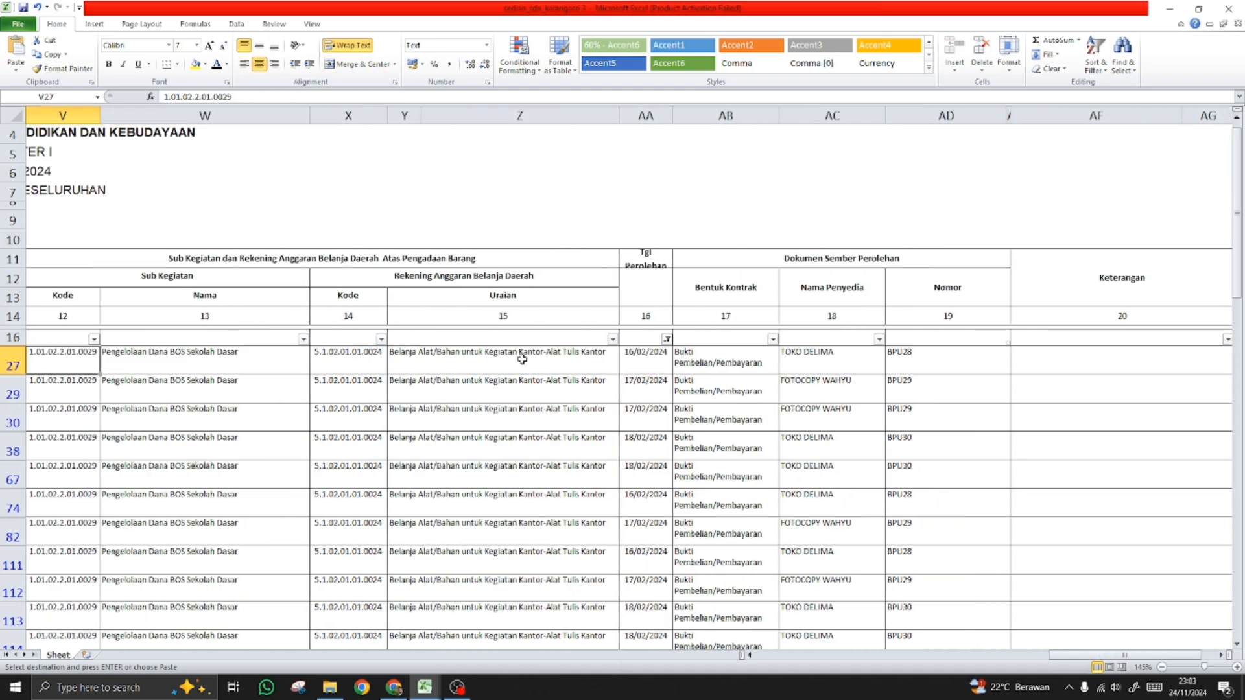
- Reset the Tgl Perolehan column's filter to include all dates
click(667, 340)
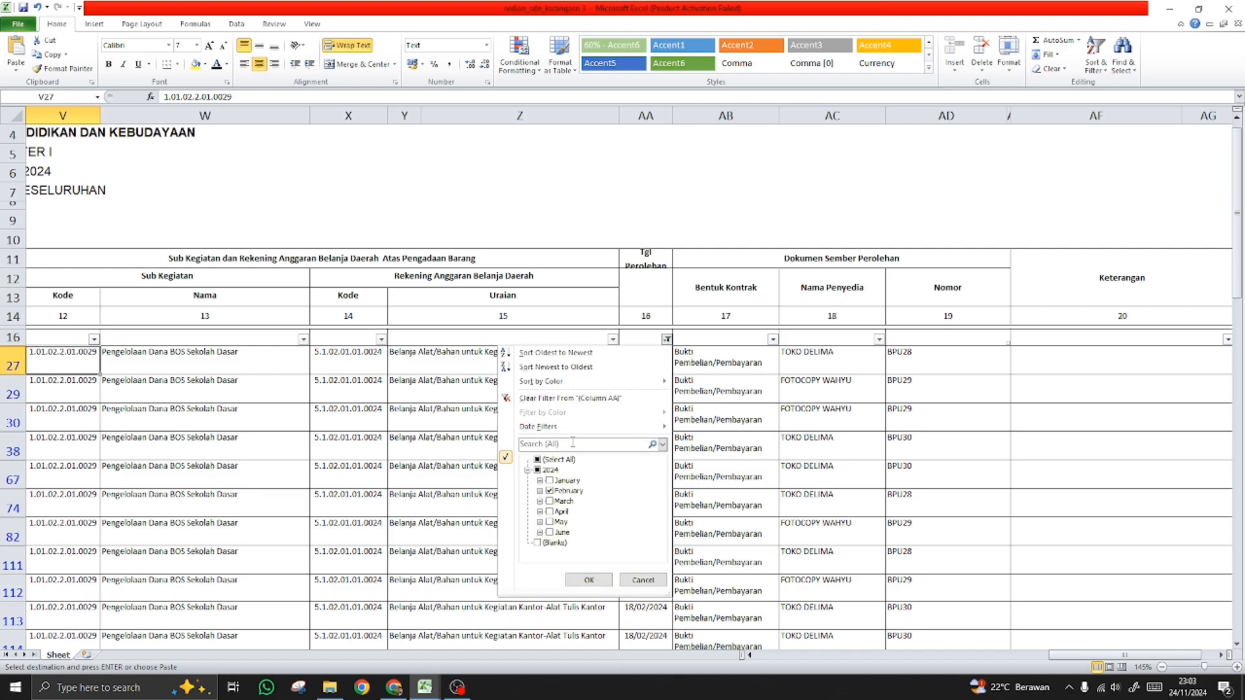
click(550, 460)
click(589, 580)
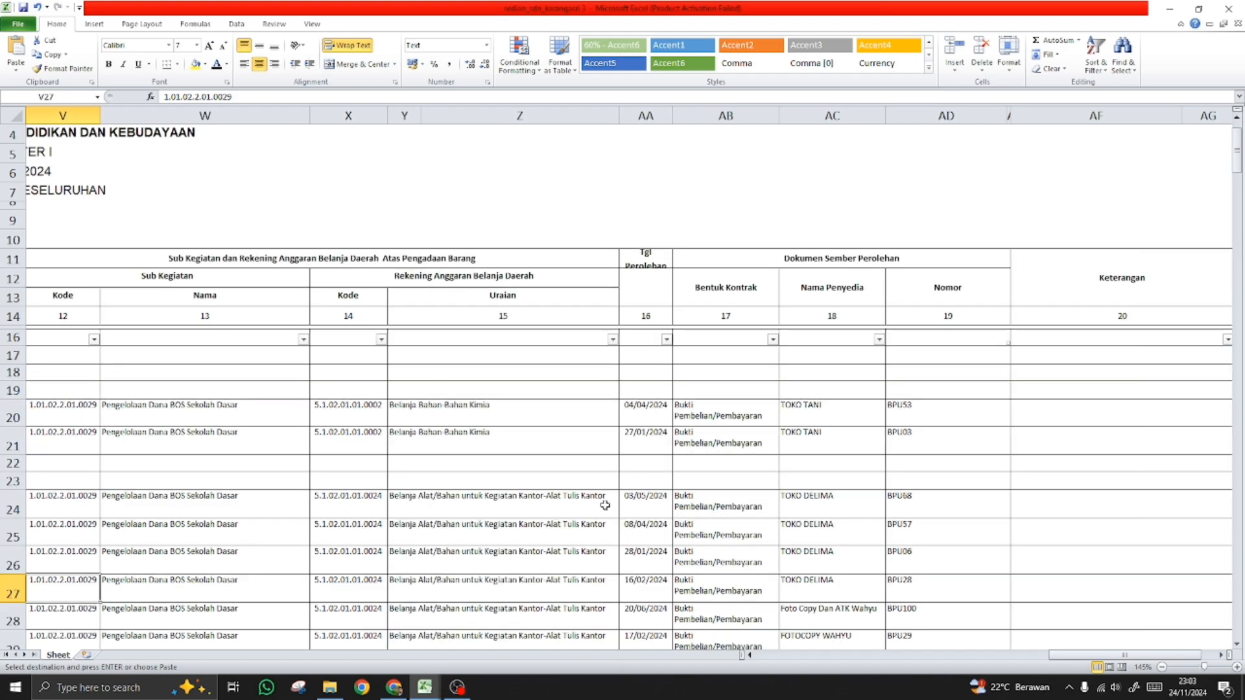
- Look through the full procurement list, from the acquisition dates back to the item codes, names and quantities
scroll(605, 505, down, 4)
scroll(605, 505, up, 2)
key(Left)
key(Left)
key(Left)
key(Left)
key(Left)
key(Left)
key(Left)
key(Left)
key(Left)
key(Left)
key(Left)
key(Left)
key(Left)
key(Left)
key(Left)
key(Left)
key(Left)
key(Left)
key(Left)
key(Left)
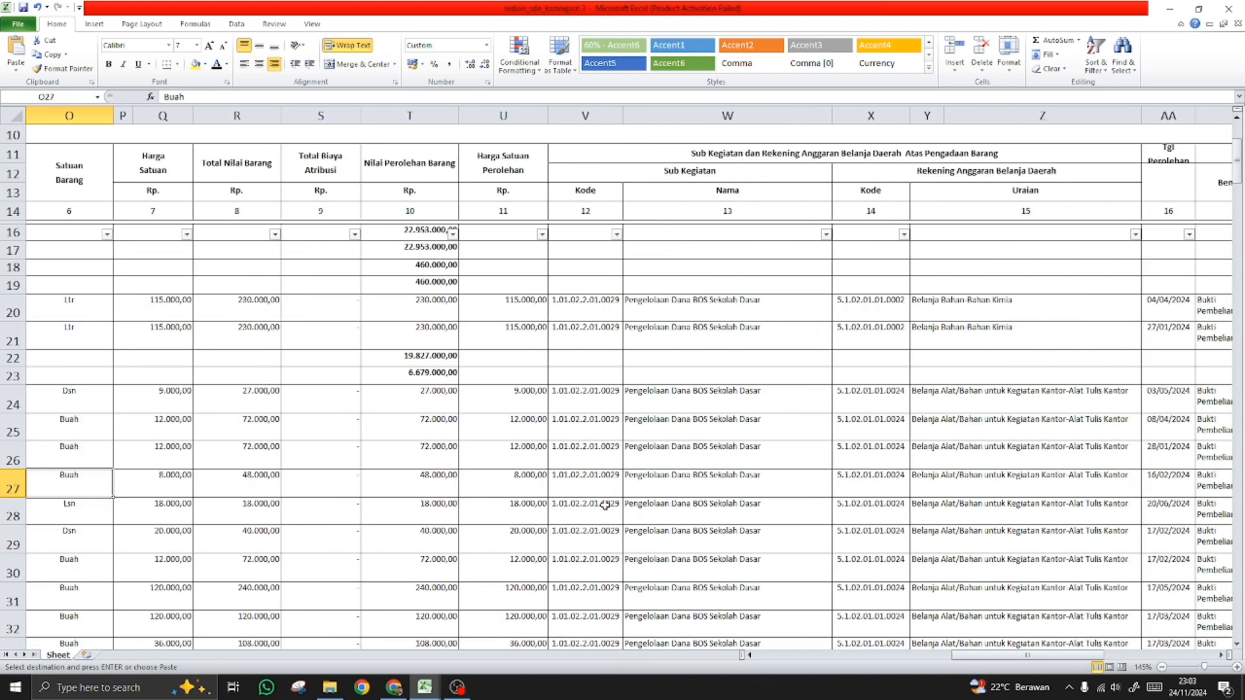
scroll(587, 510, up, 3)
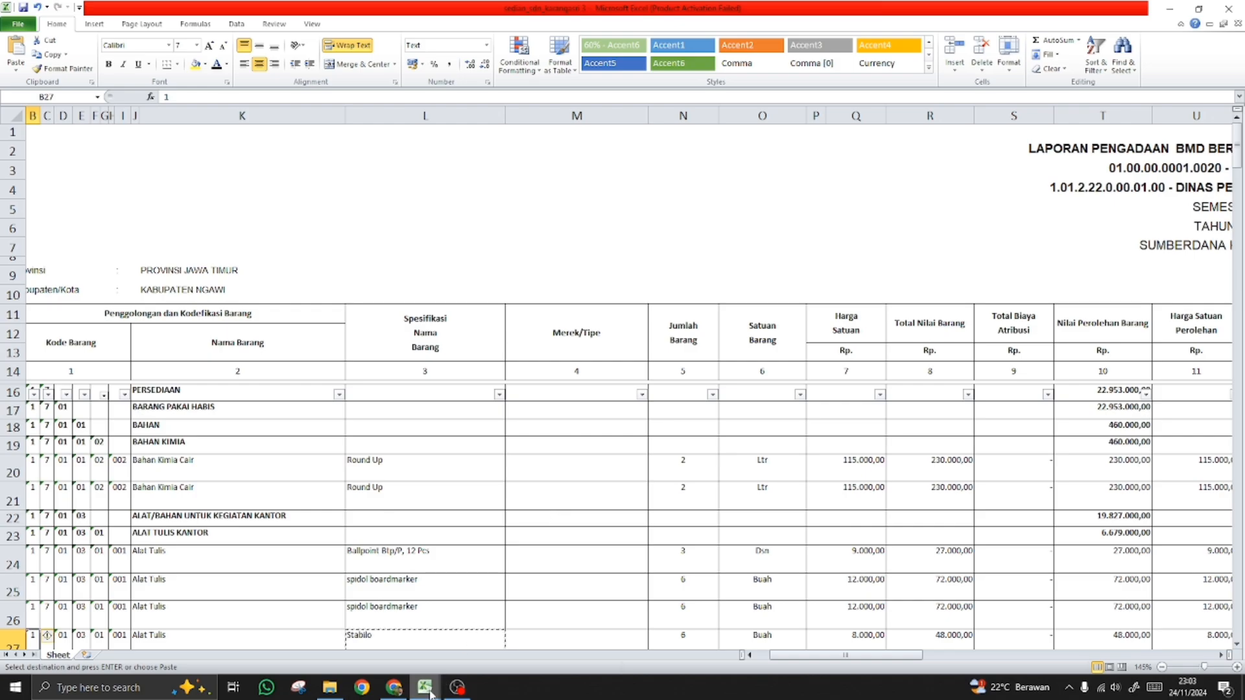
scroll(468, 583, down, 5)
key(Escape)
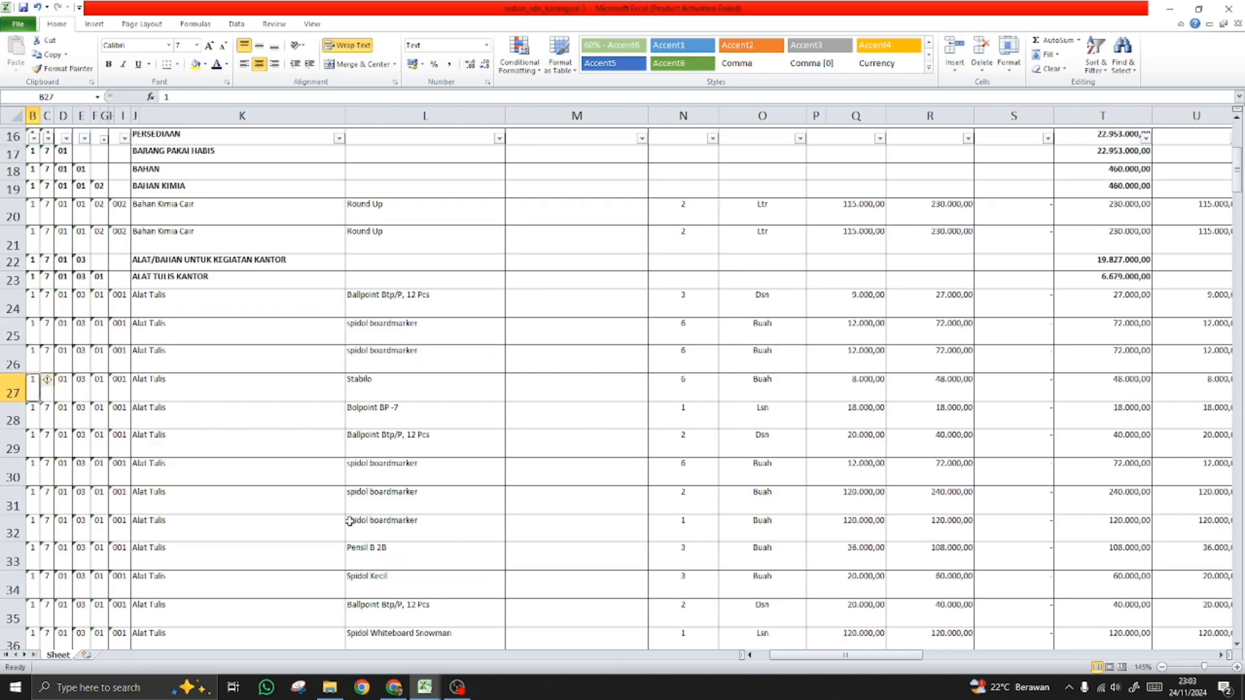
scroll(714, 525, up, 2)
scroll(717, 527, up, 2)
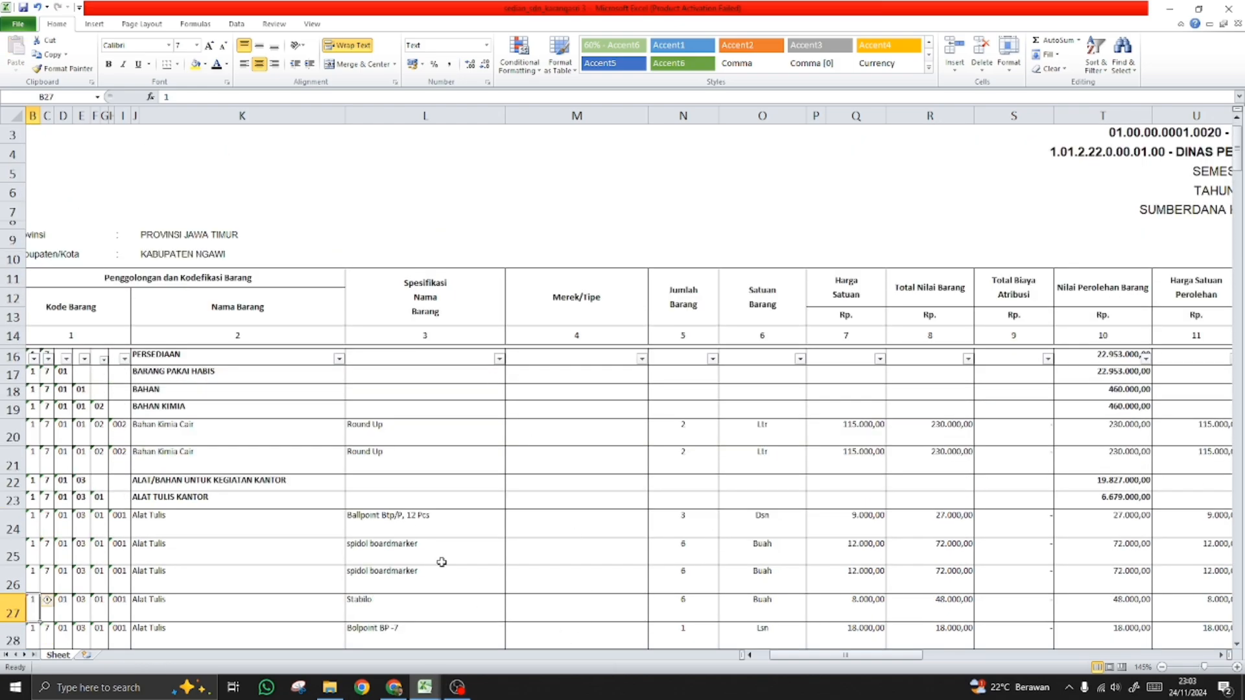
- Switch to e-BMD in the browser, check the February request's item table and return to the Permintaan Barang list
click(394, 689)
scroll(454, 429, up, 6)
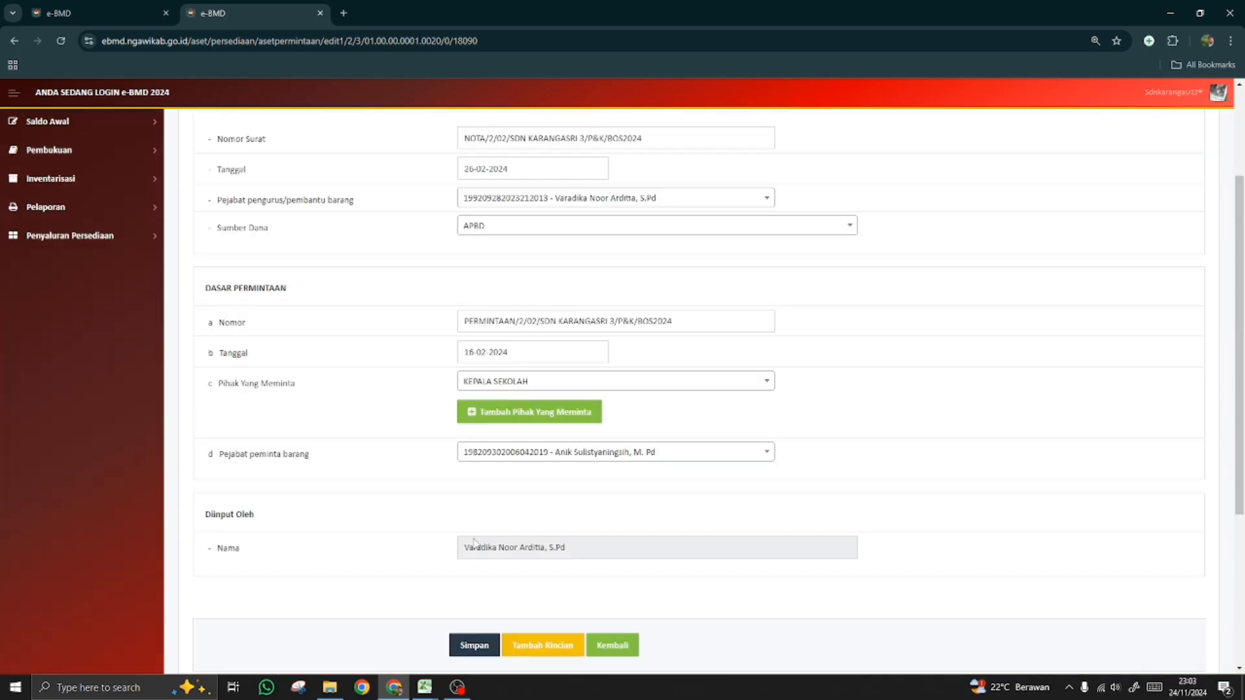
scroll(433, 427, down, 5)
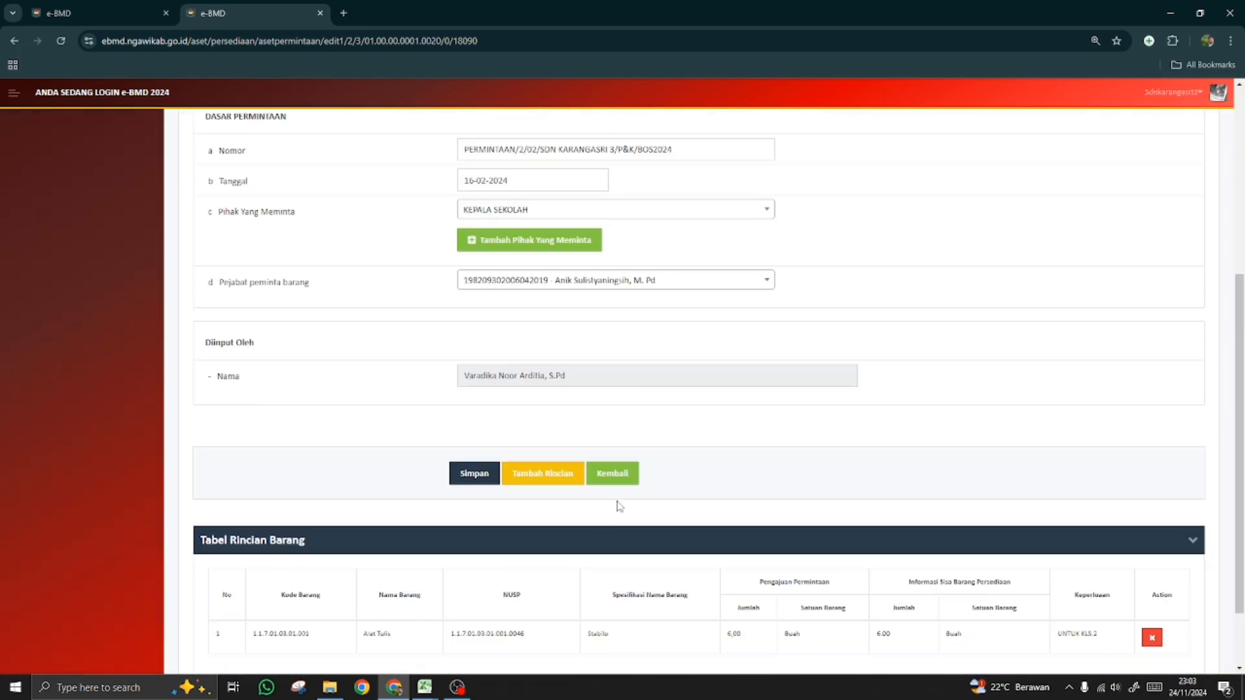
click(543, 473)
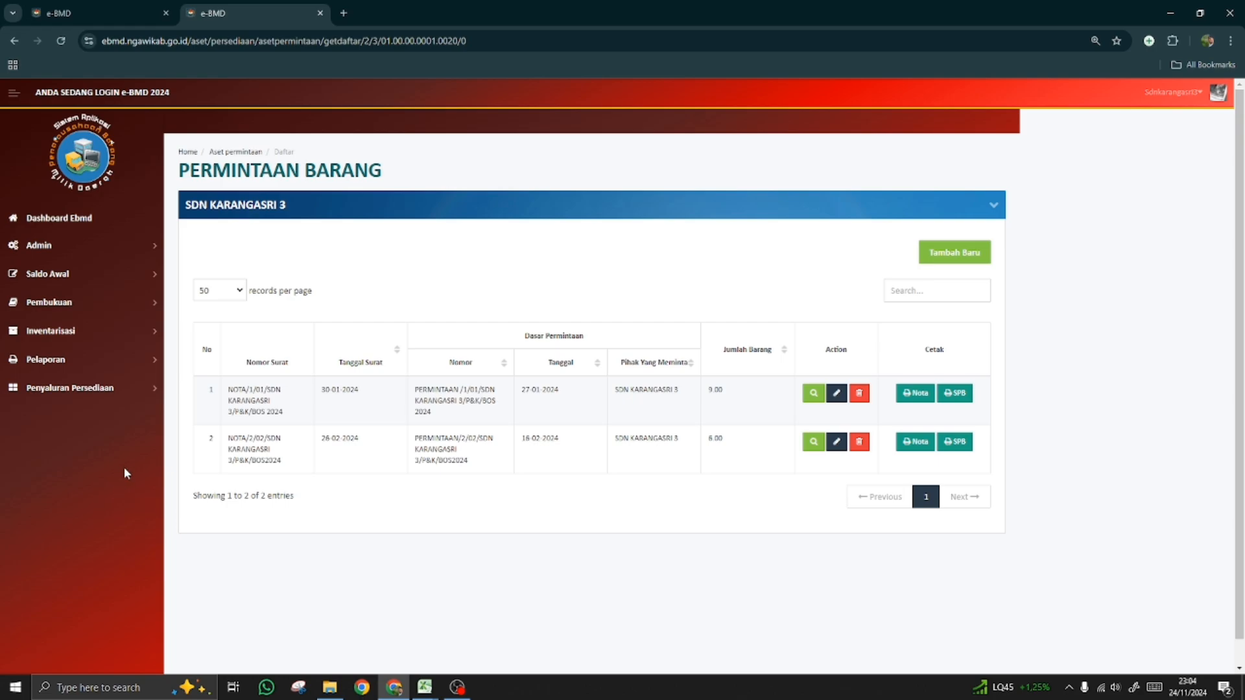
- Open the Usulan Permintaan Barang page in a new browser tab and switch to it
click(73, 389)
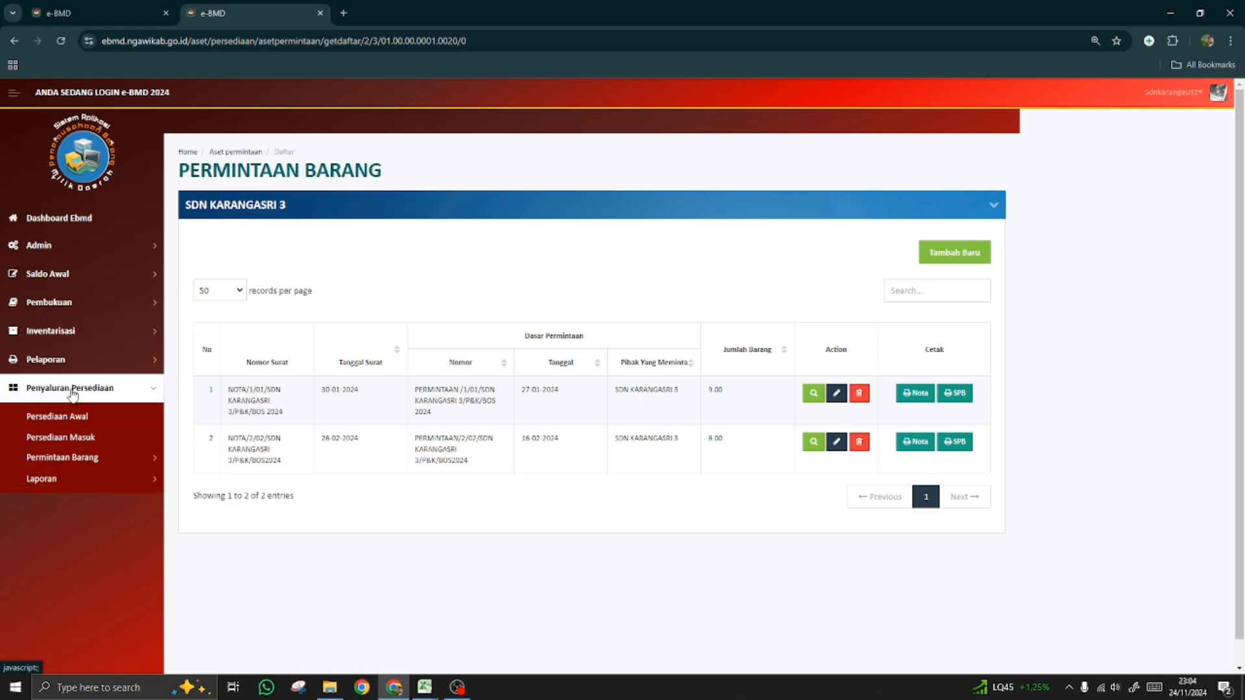
click(73, 459)
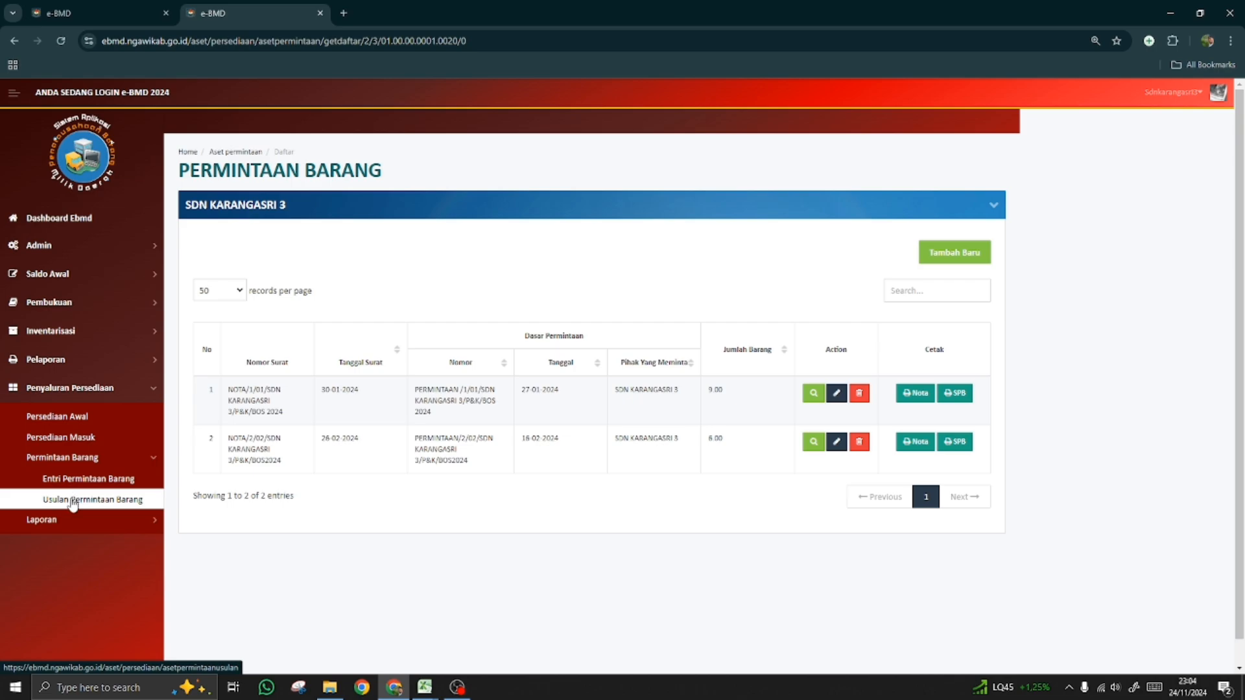
right_click(72, 505)
click(95, 517)
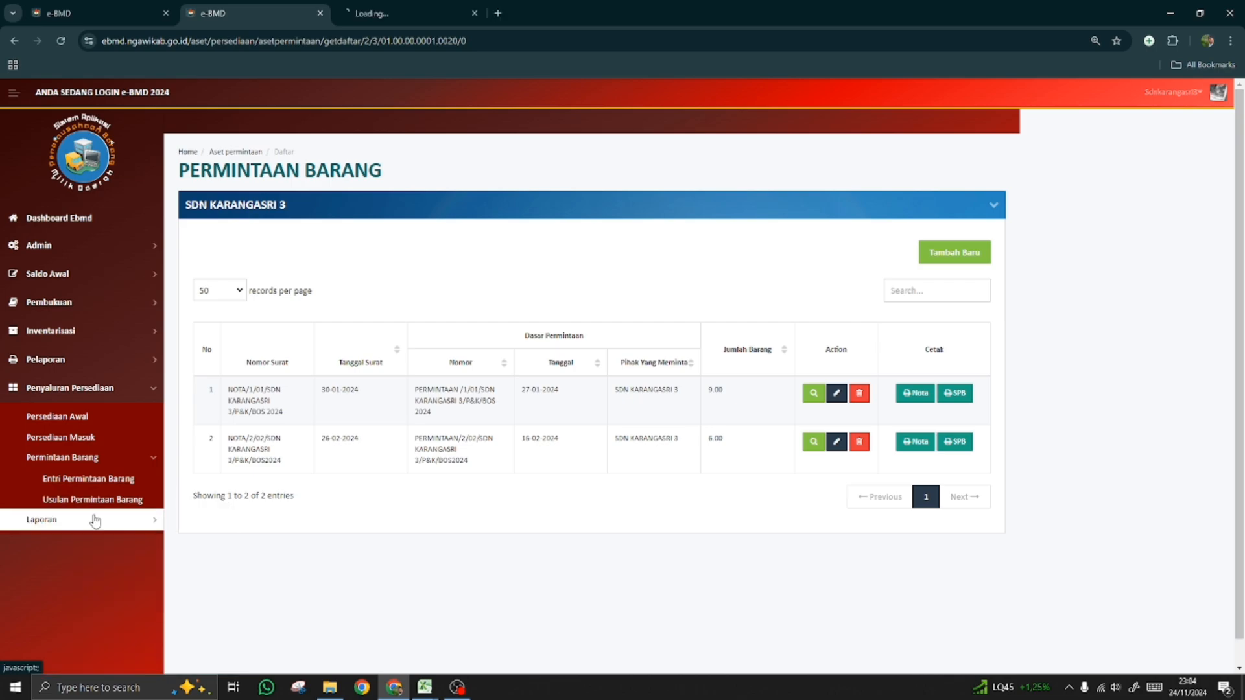
click(394, 11)
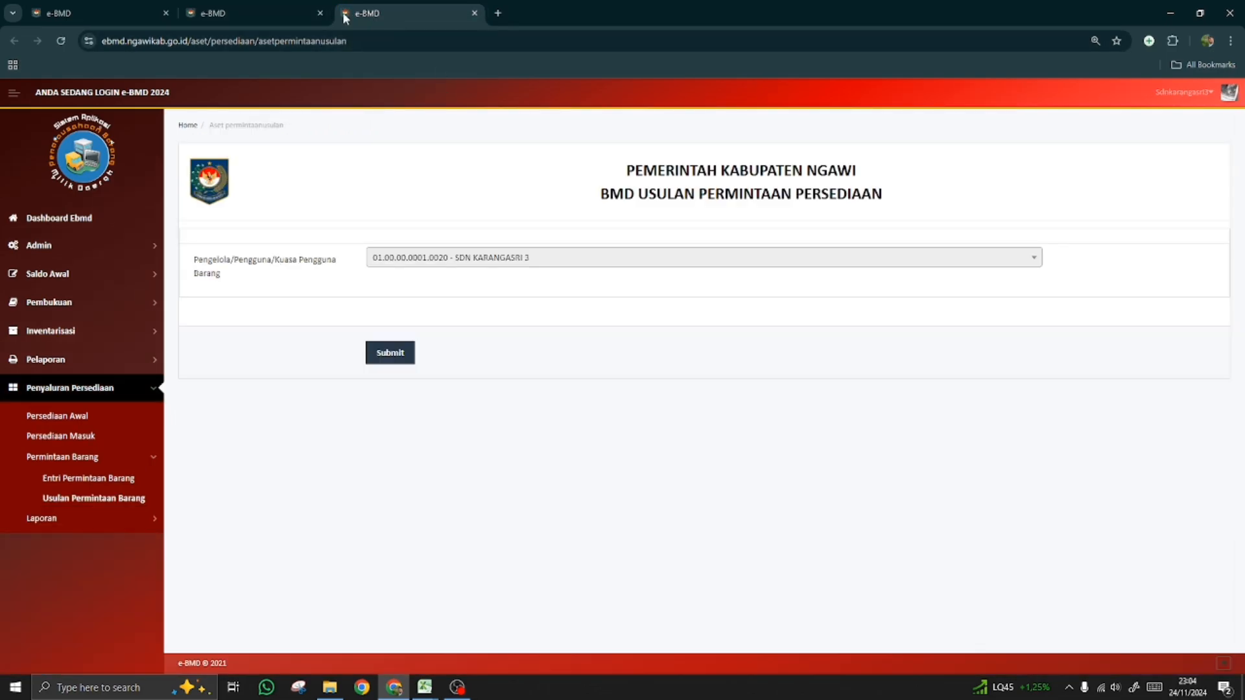
click(261, 10)
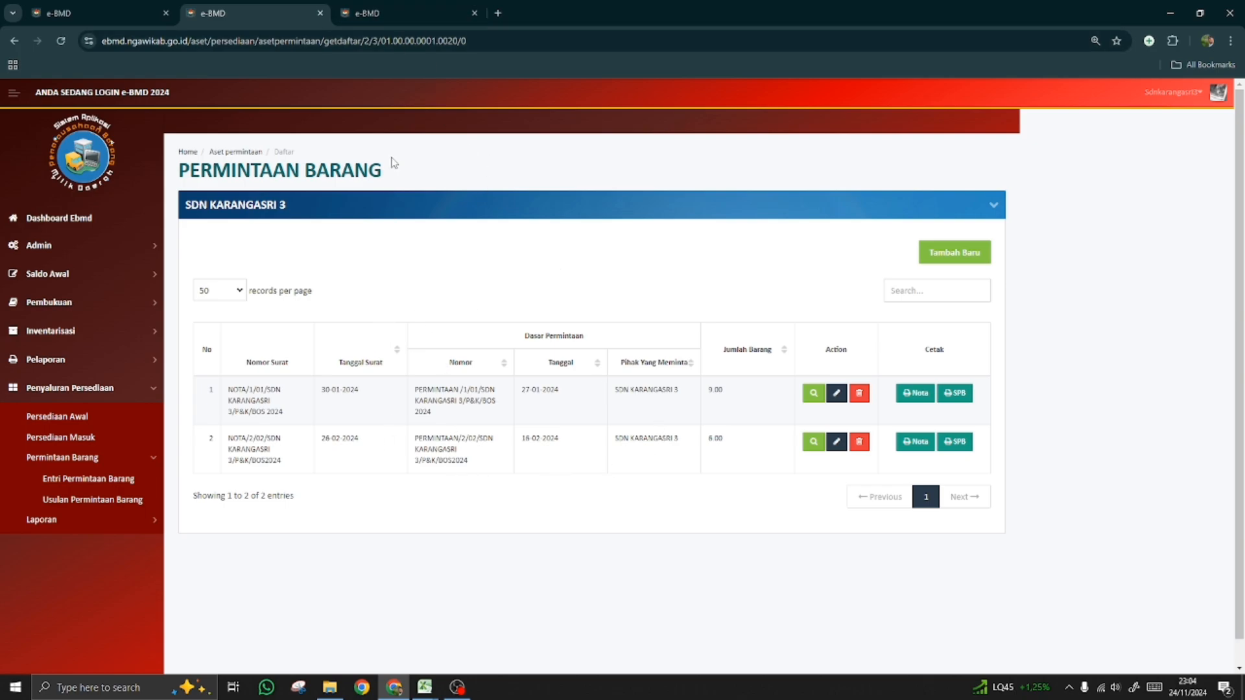
click(388, 18)
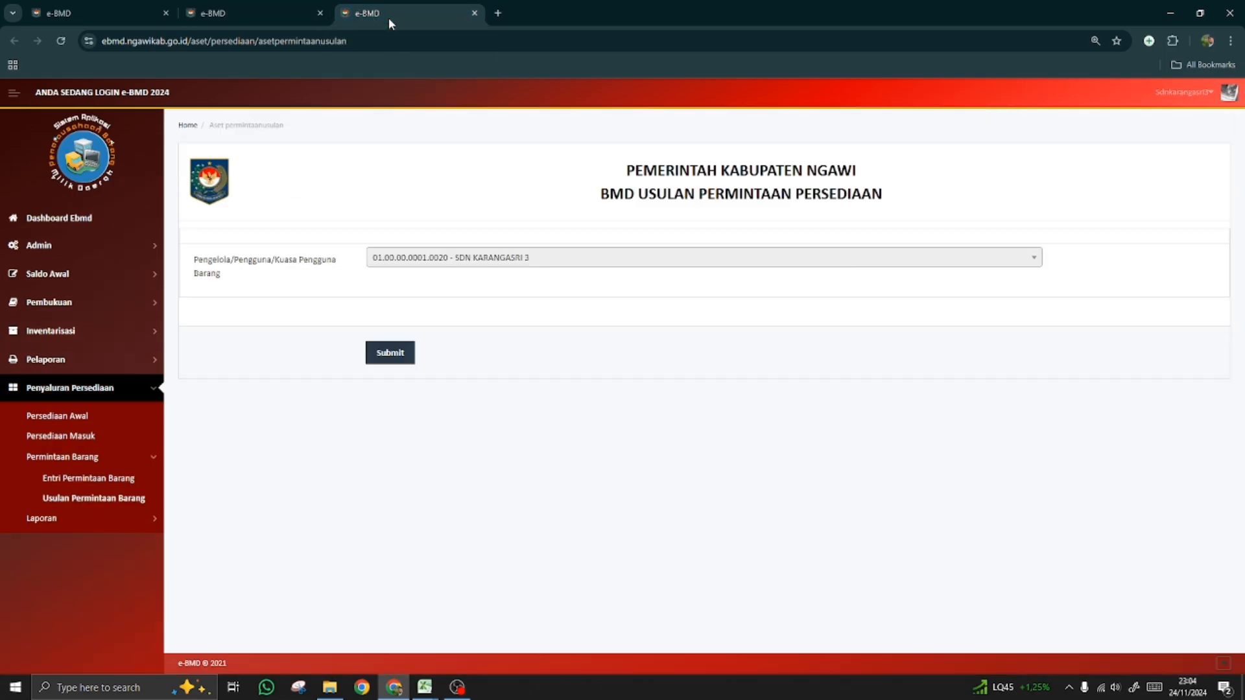
- Load the not-yet-proposed requests of SDN KARANGASRI 3 and open the detail view of the January request, dated 30-01-2024
click(392, 359)
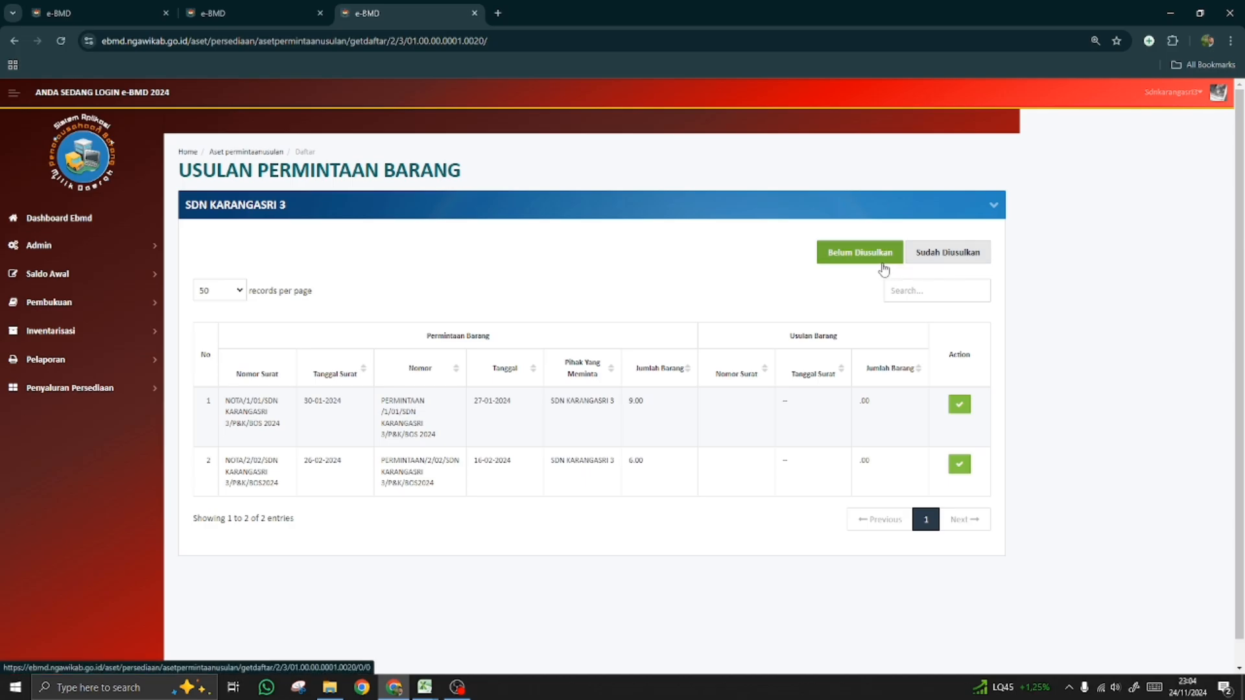
click(938, 258)
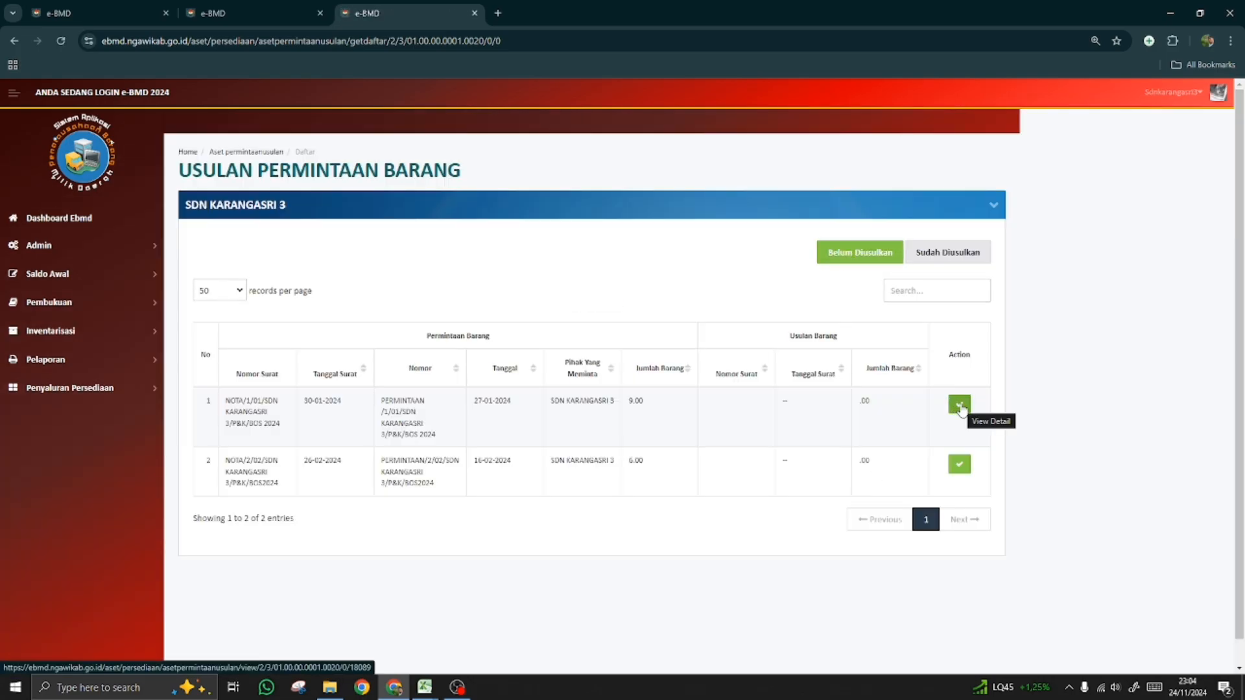
click(960, 406)
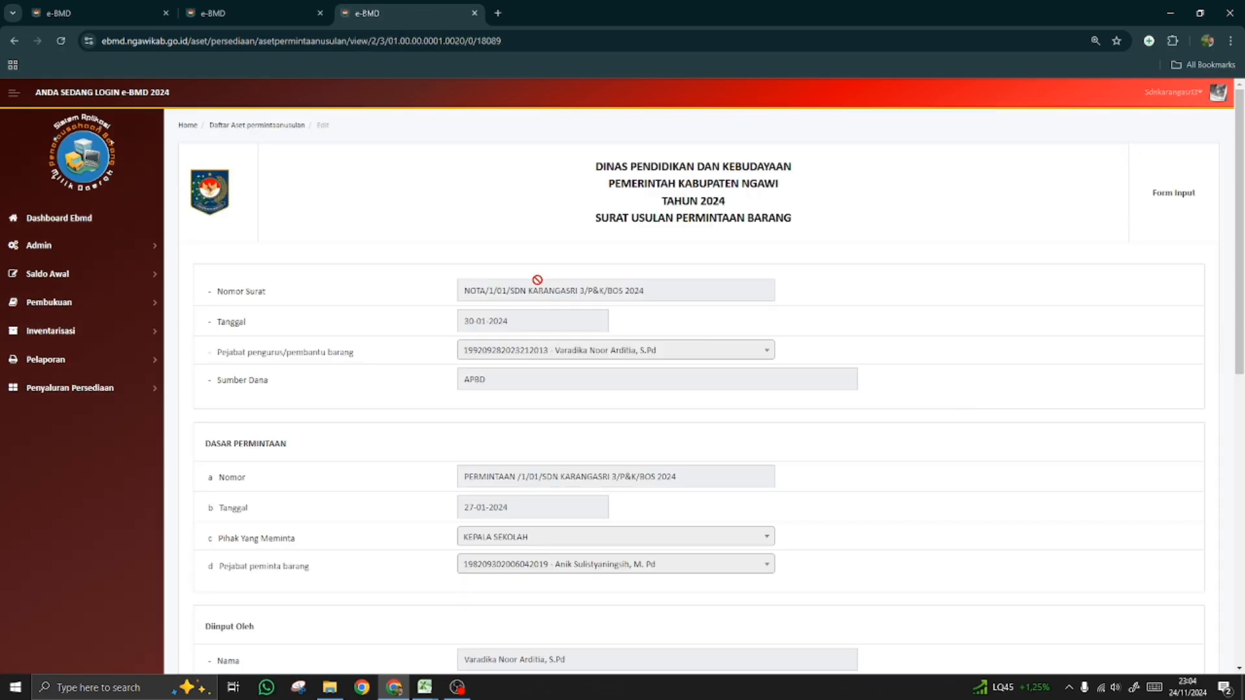
- Examine the January request's letter details, Dasar Permintaan data and the Usulan Permintaan Barang section with its item table
scroll(537, 363, down, 1)
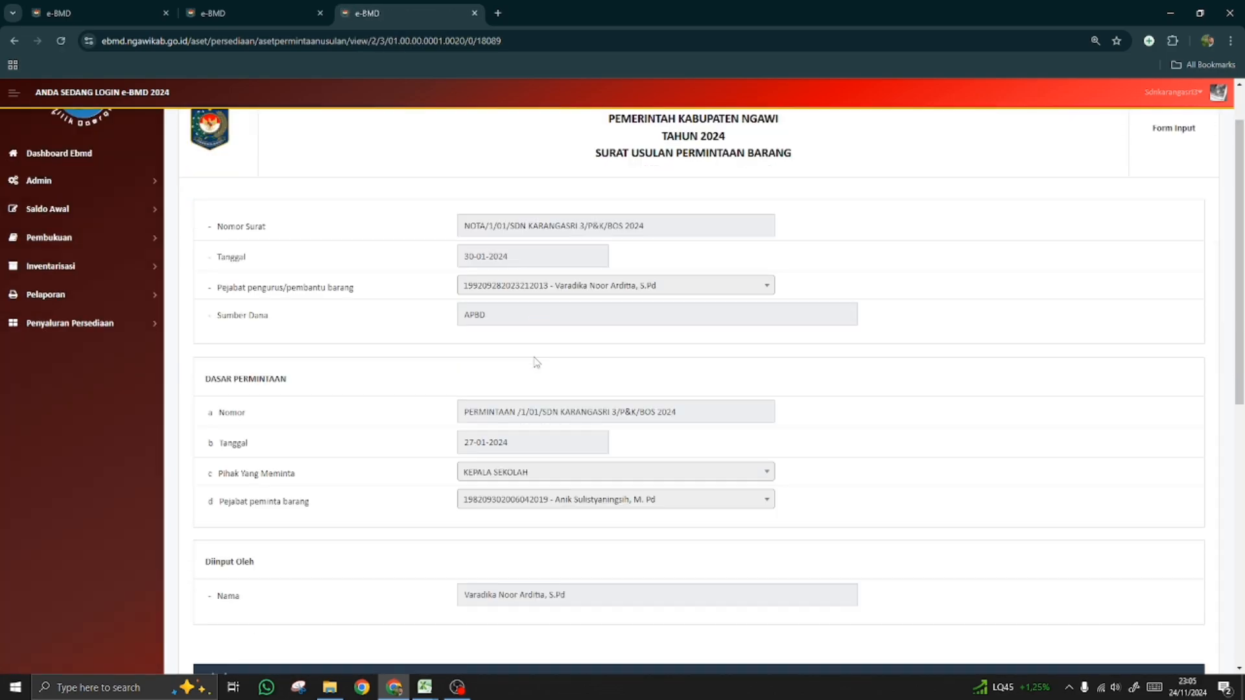
scroll(537, 362, down, 1)
scroll(537, 363, down, 2)
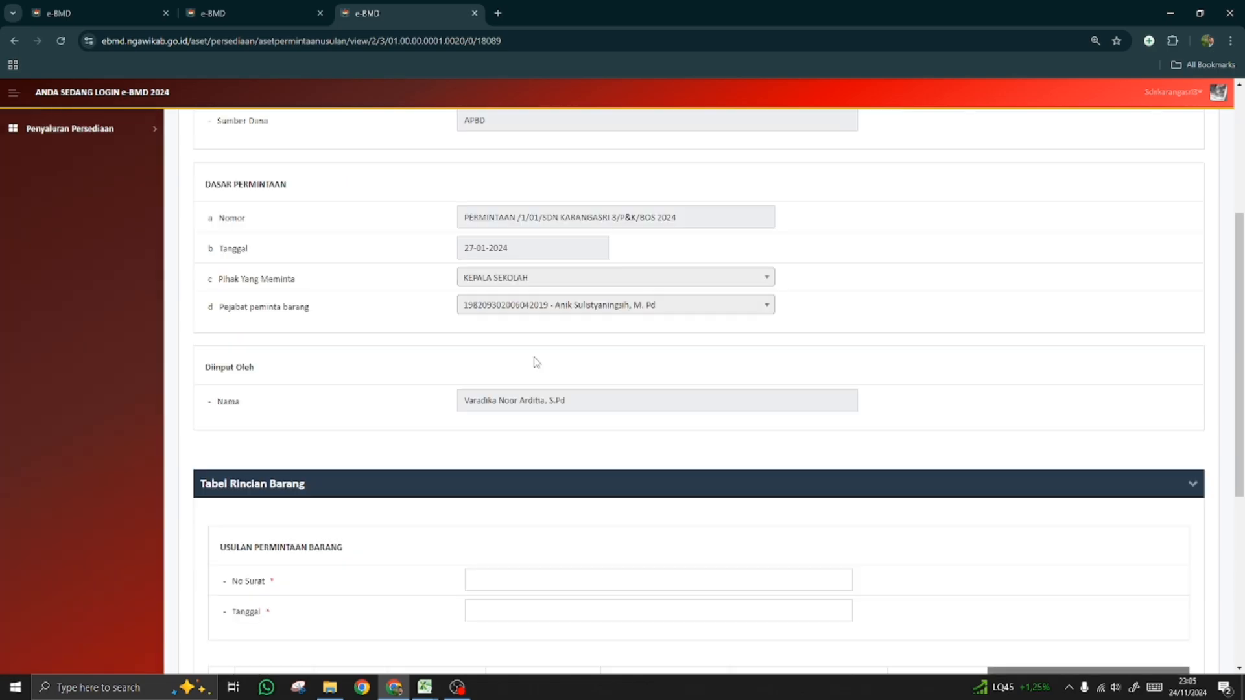
scroll(537, 363, down, 2)
scroll(529, 392, up, 2)
scroll(519, 412, down, 2)
scroll(511, 452, up, 5)
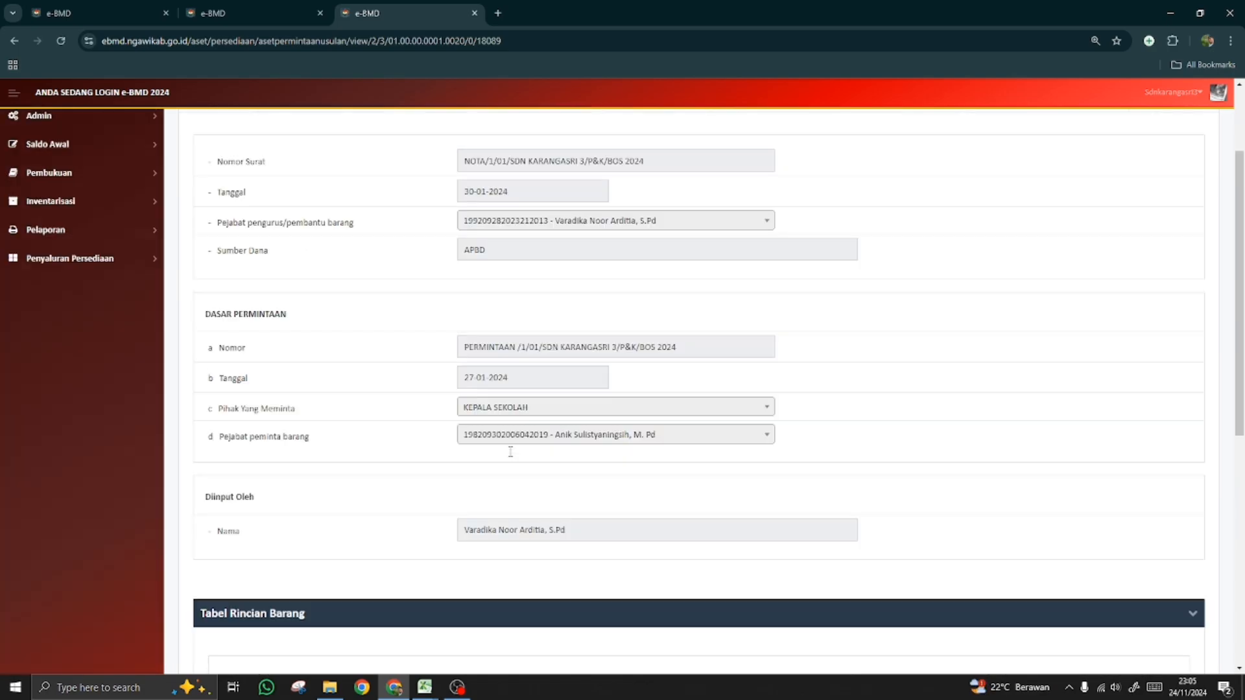
drag(657, 226, 449, 229)
scroll(367, 364, down, 4)
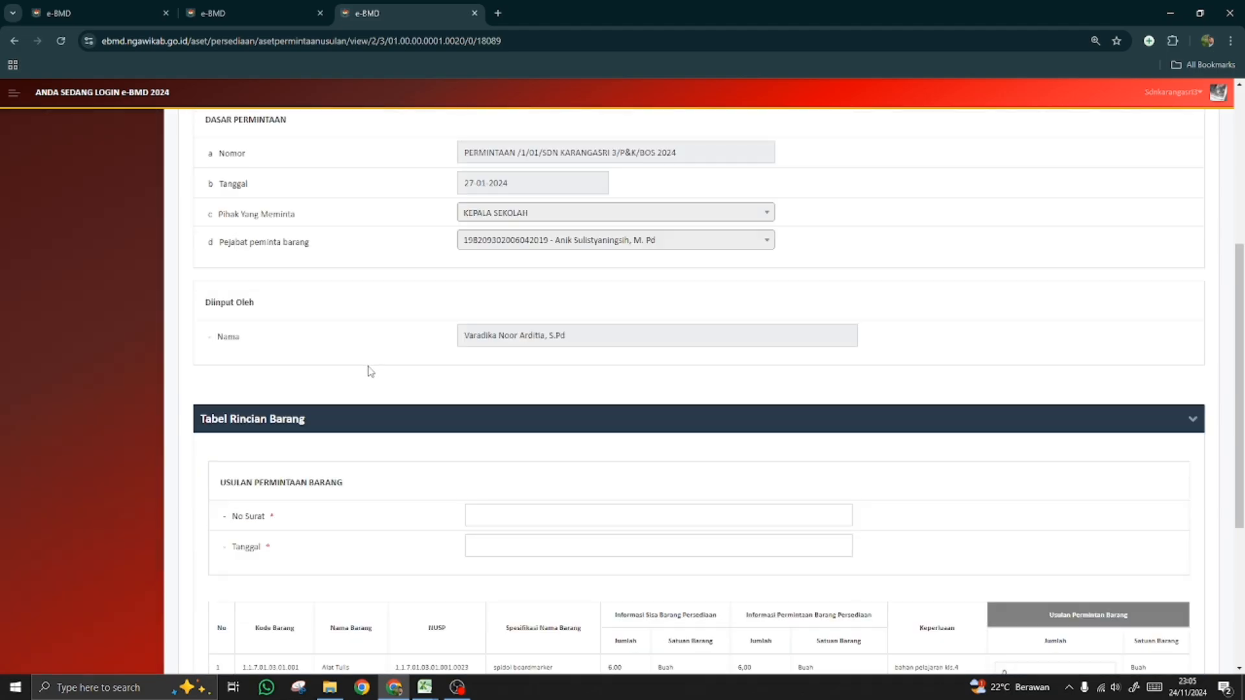
scroll(491, 517, up, 4)
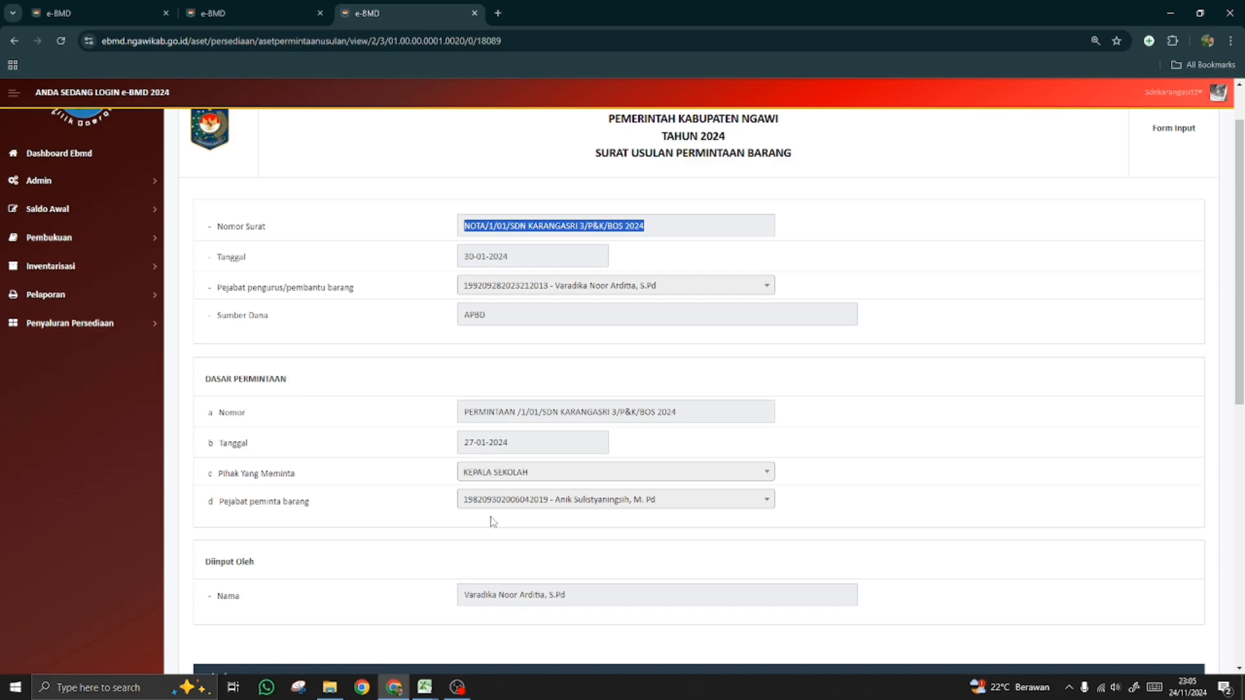
- Copy the Dasar Permintaan number into the No Surat field of the Usulan Permintaan Barang section
click(685, 412)
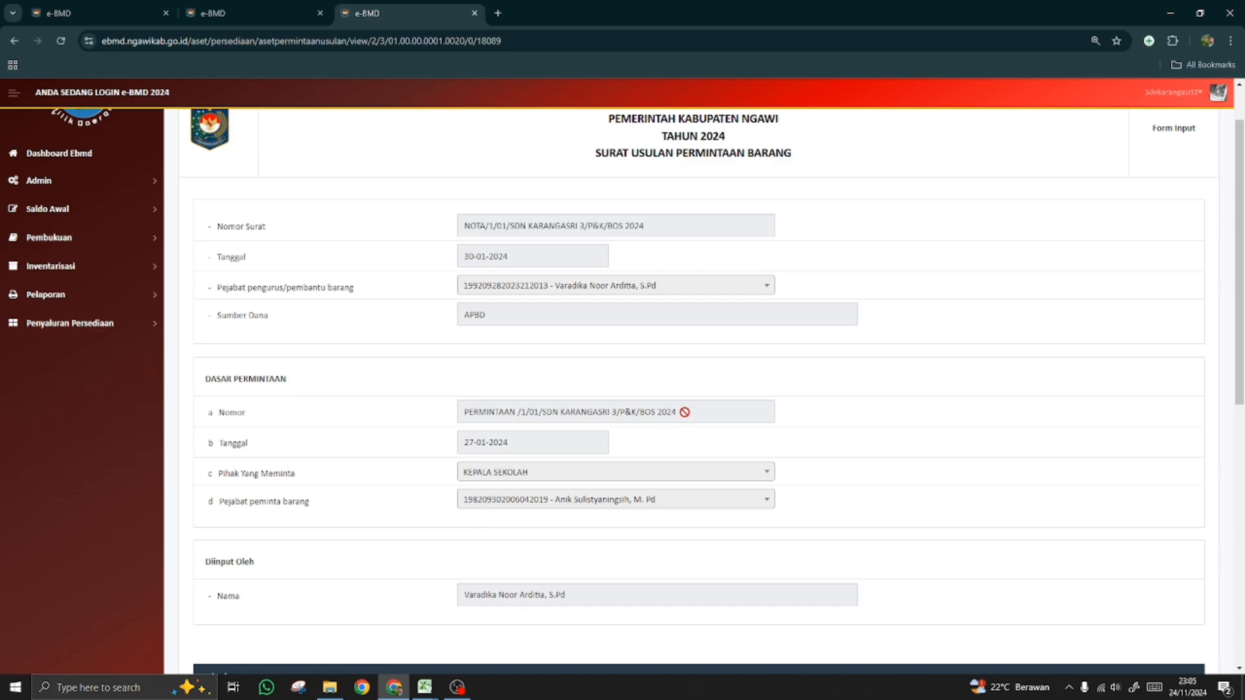
drag(685, 413, 457, 412)
key(ctrl+c)
scroll(425, 462, down, 3)
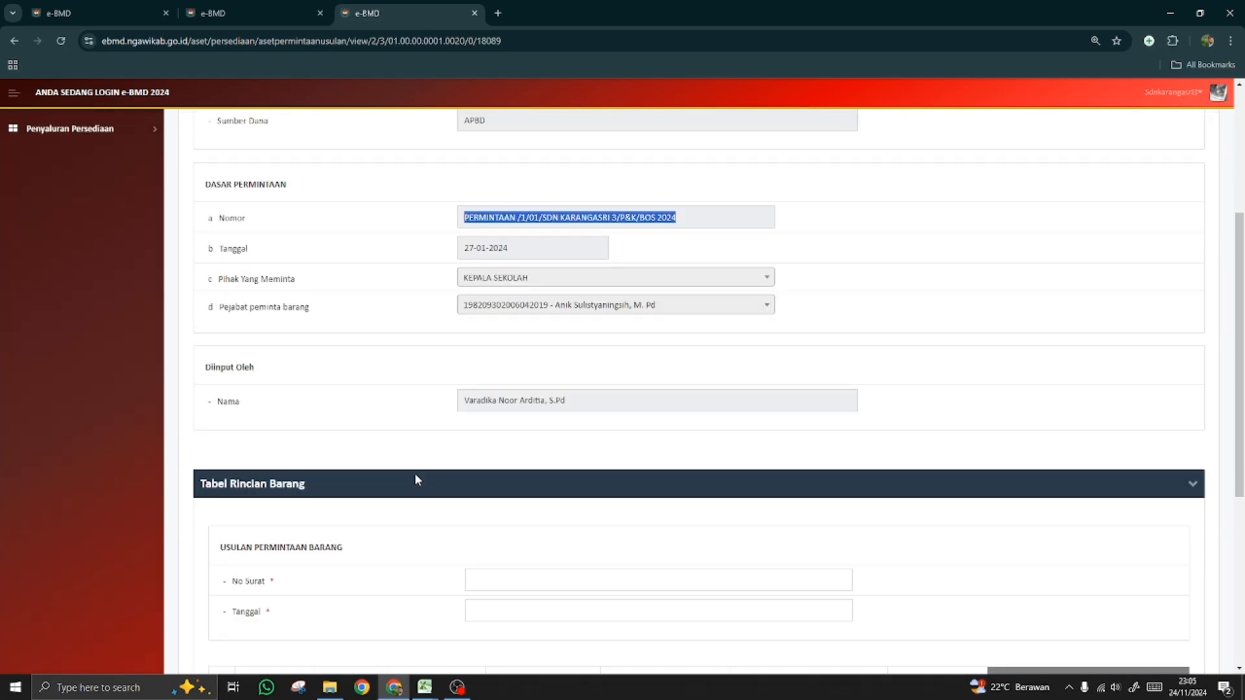
scroll(415, 480, down, 1)
click(494, 515)
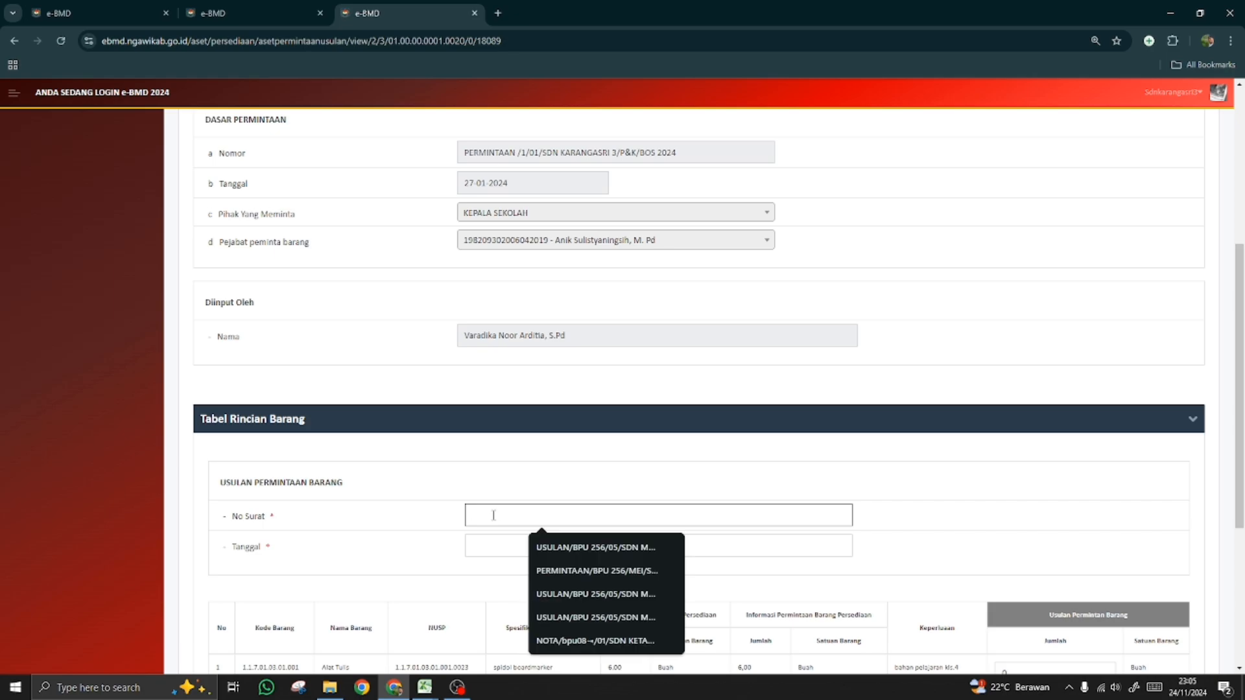
key(ctrl+v)
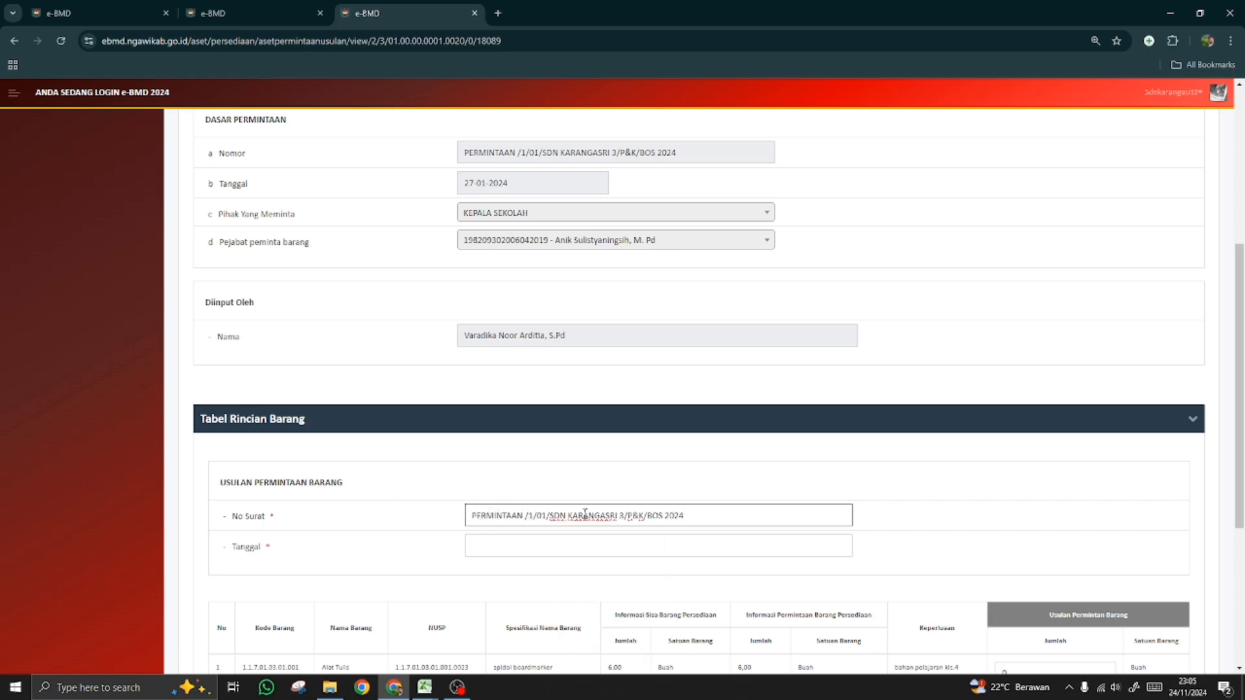
- Replace the PERMINTAAN prefix in No Surat with USULAN PERMINTAAN BARANG, leaving no space before /1/01/SDN KARANGASRI 3/P&K/BOS 2024
key(BackSpace)
key(BackSpace)
key(BackSpace)
key(BackSpace)
key(BackSpace)
key(BackSpace)
key(BackSpace)
key(BackSpace)
key(BackSpace)
key(BackSpace)
key(BackSpace)
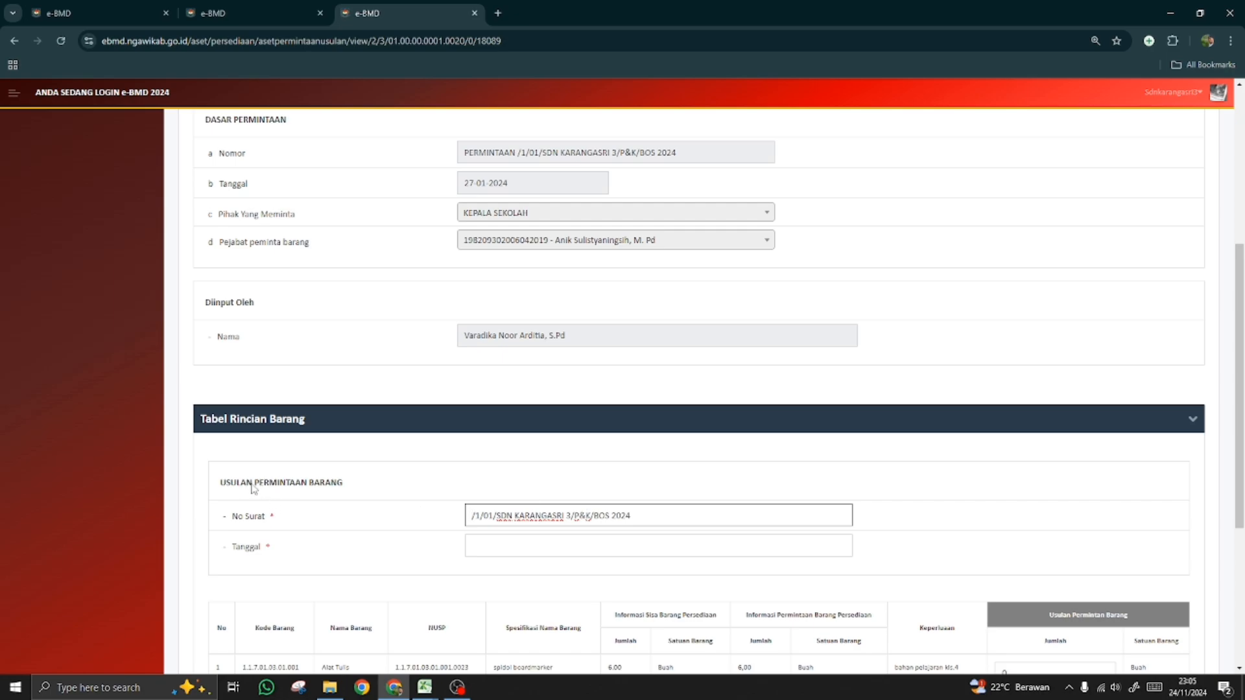
drag(220, 489, 350, 500)
key(ctrl+c)
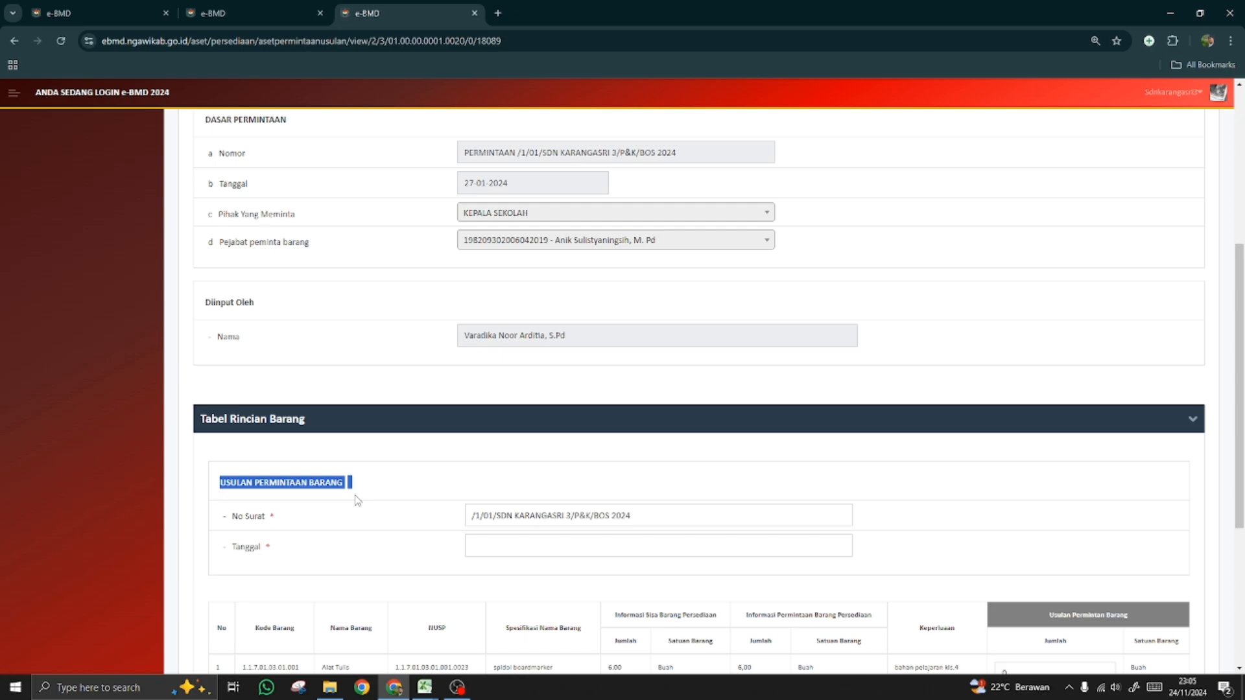
click(480, 516)
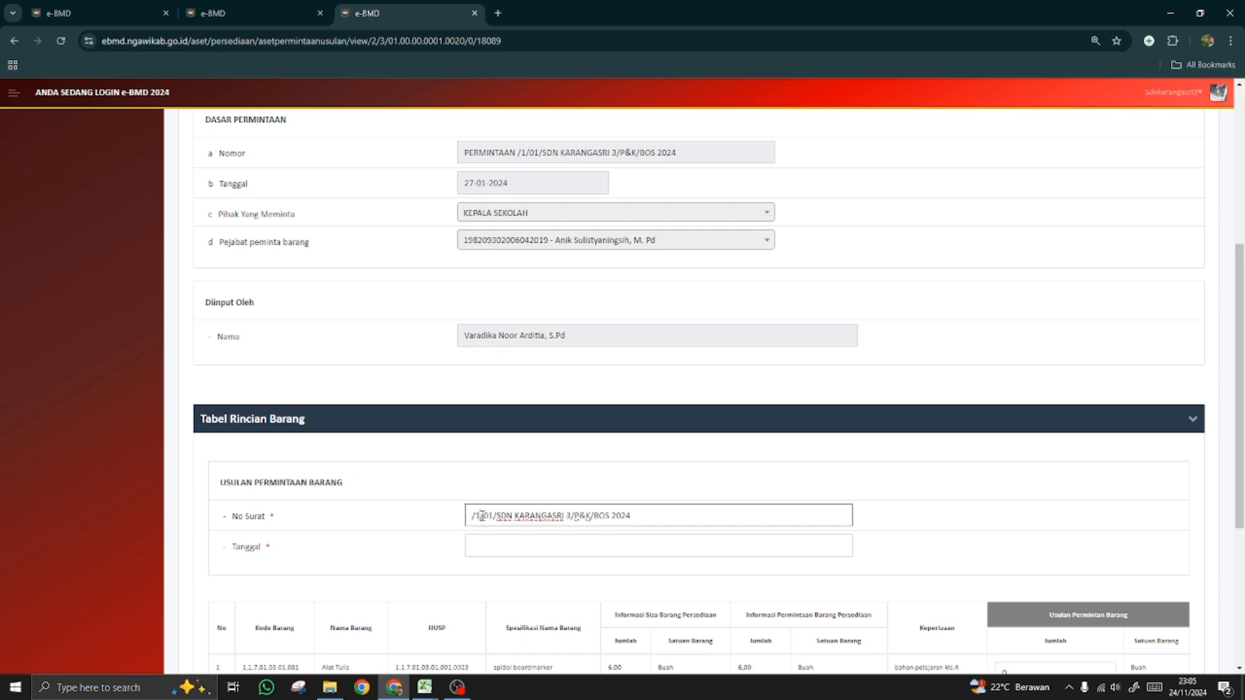
key(ctrl+v)
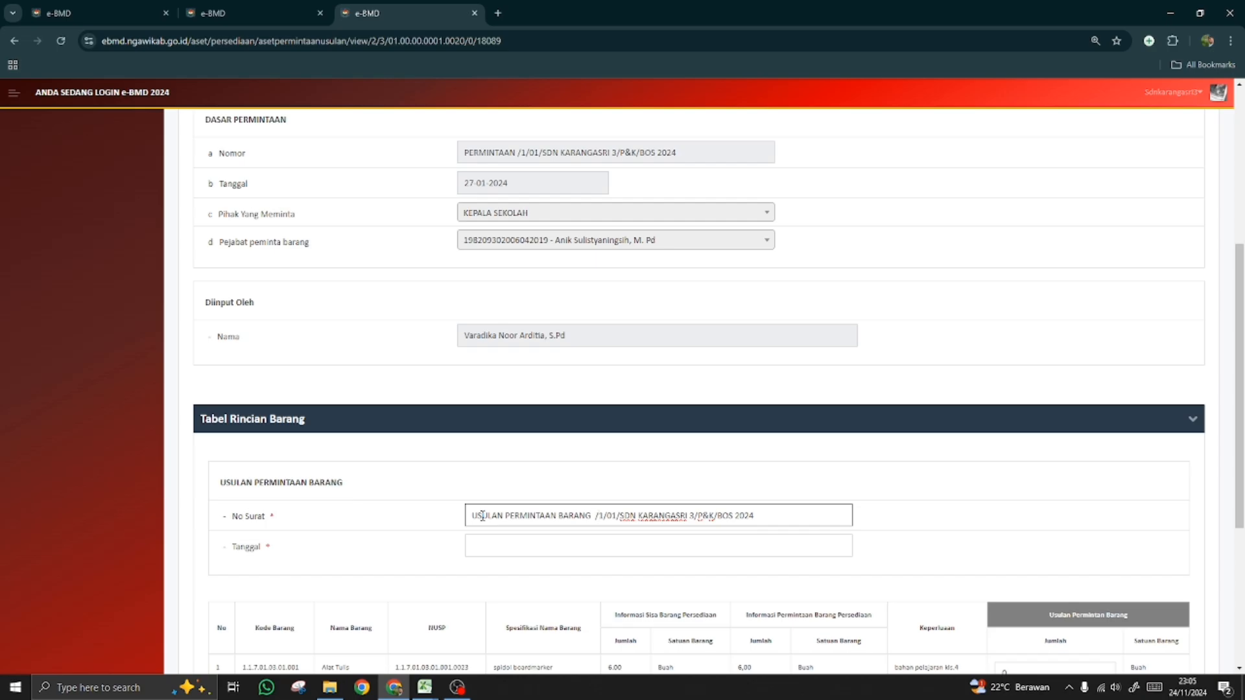
key(BackSpace)
key(BackSpace)
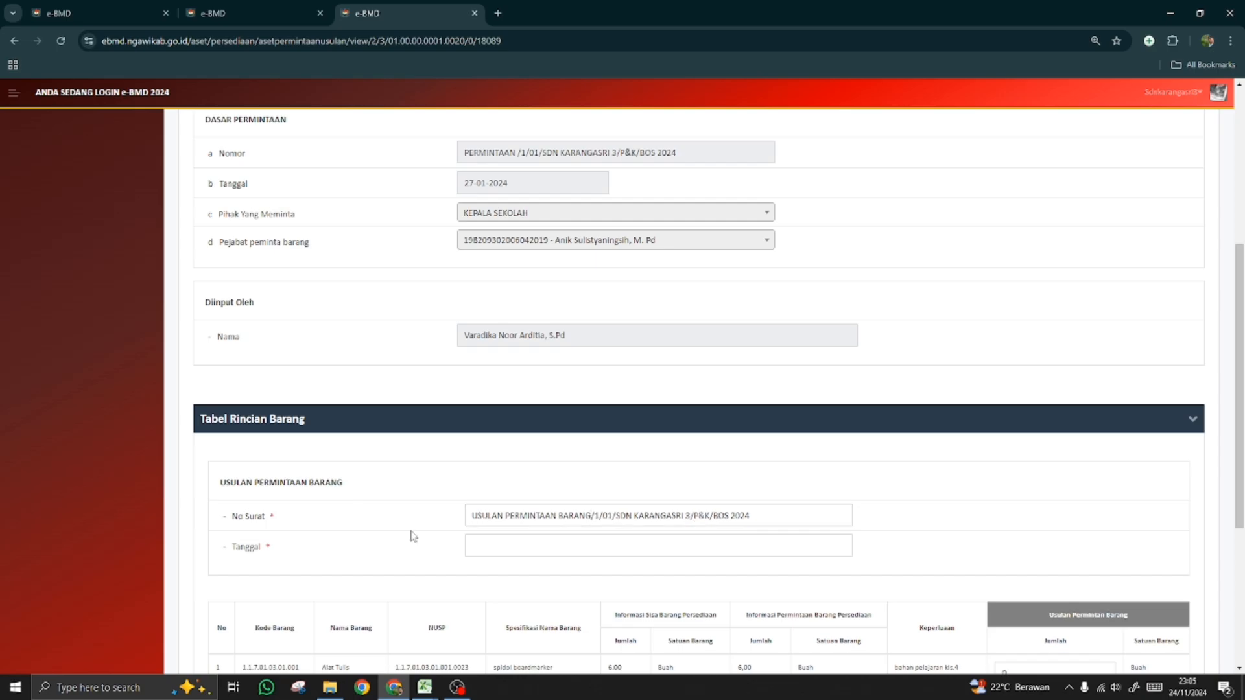
- Copy the Dasar Permintaan date, 27-01-2024, into the Tanggal field of the Usulan Permintaan Barang section
scroll(437, 493, up, 3)
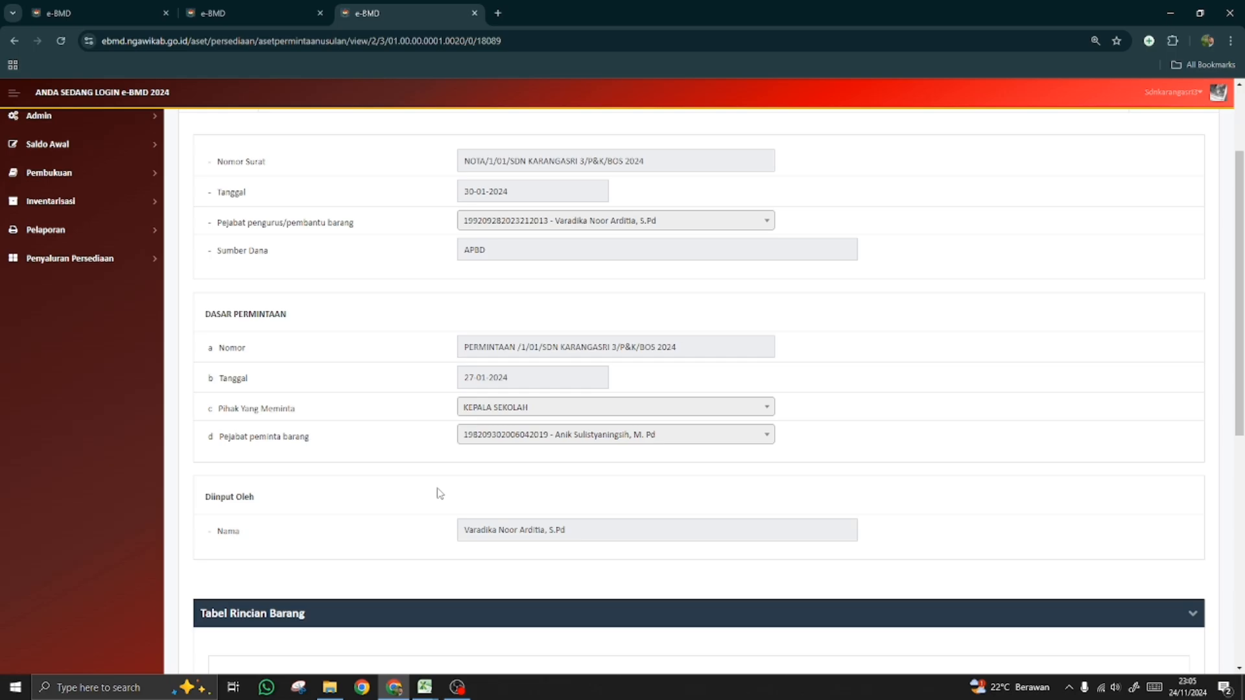
scroll(437, 495, down, 3)
click(476, 550)
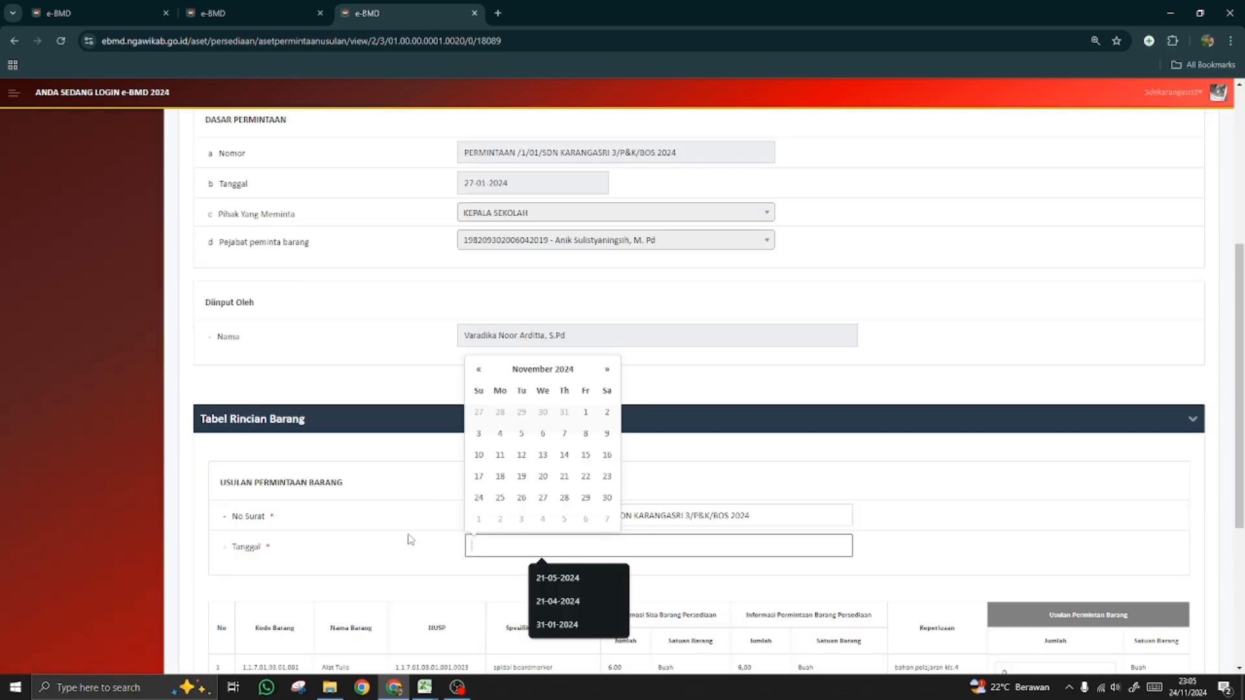
click(409, 539)
scroll(410, 540, up, 2)
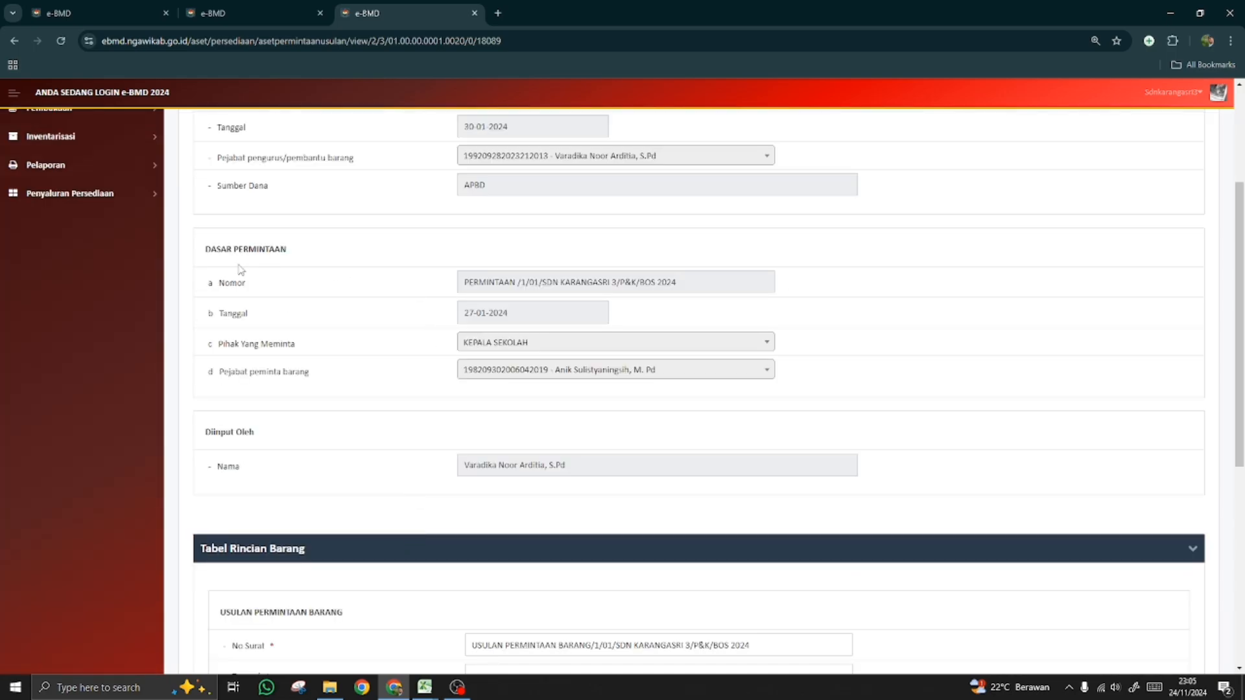
scroll(353, 380, up, 1)
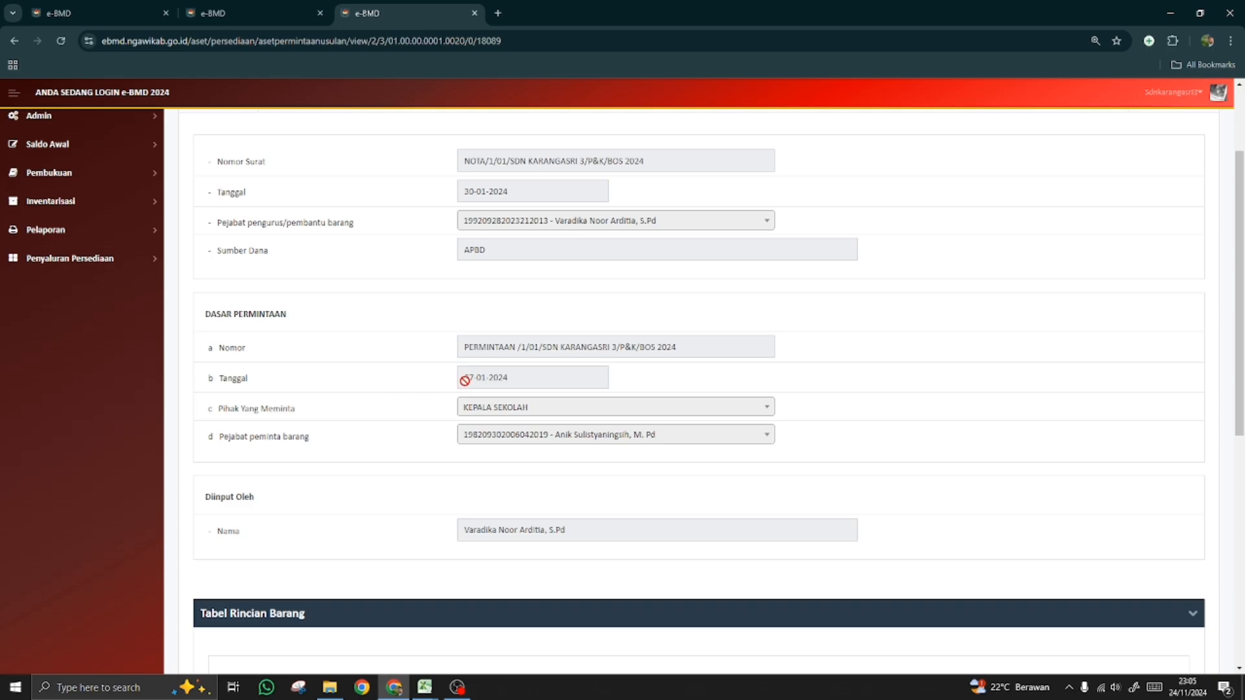
drag(465, 381, 522, 381)
key(ctrl+c)
scroll(323, 494, down, 5)
click(490, 415)
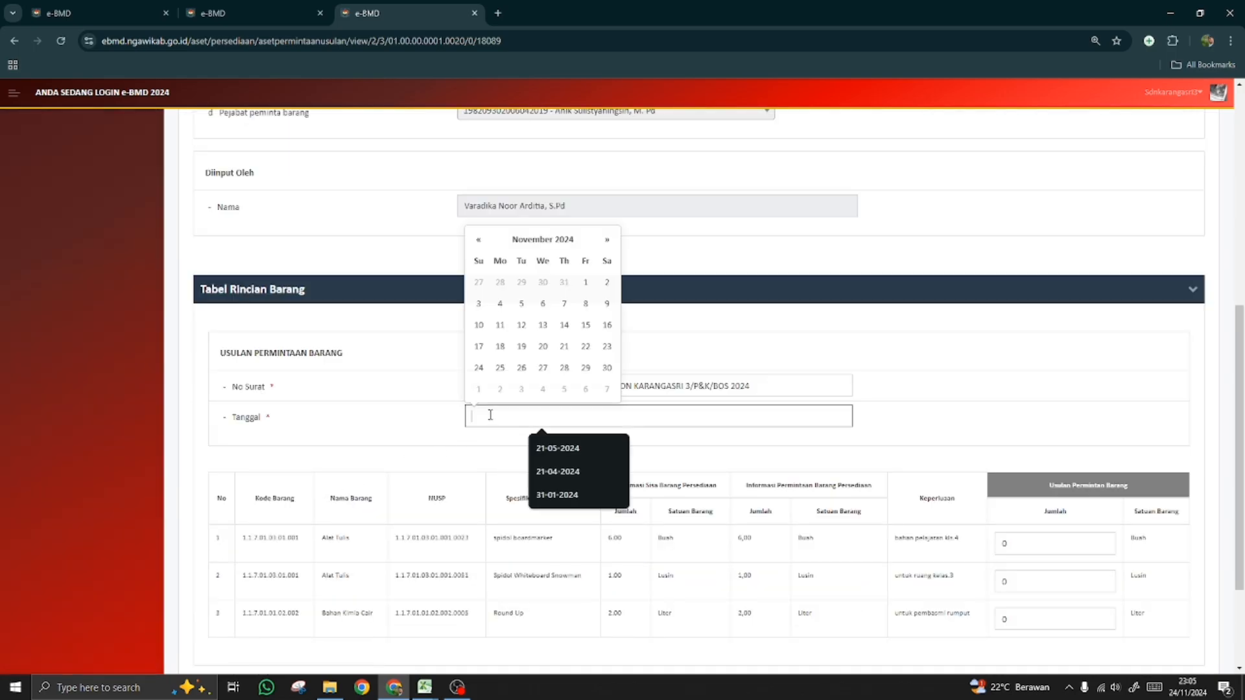
key(ctrl+v)
- Set the Tanggal of the Usulan Permintaan Barang to 28-01-2024 and close the date picker
key(Left)
key(Left)
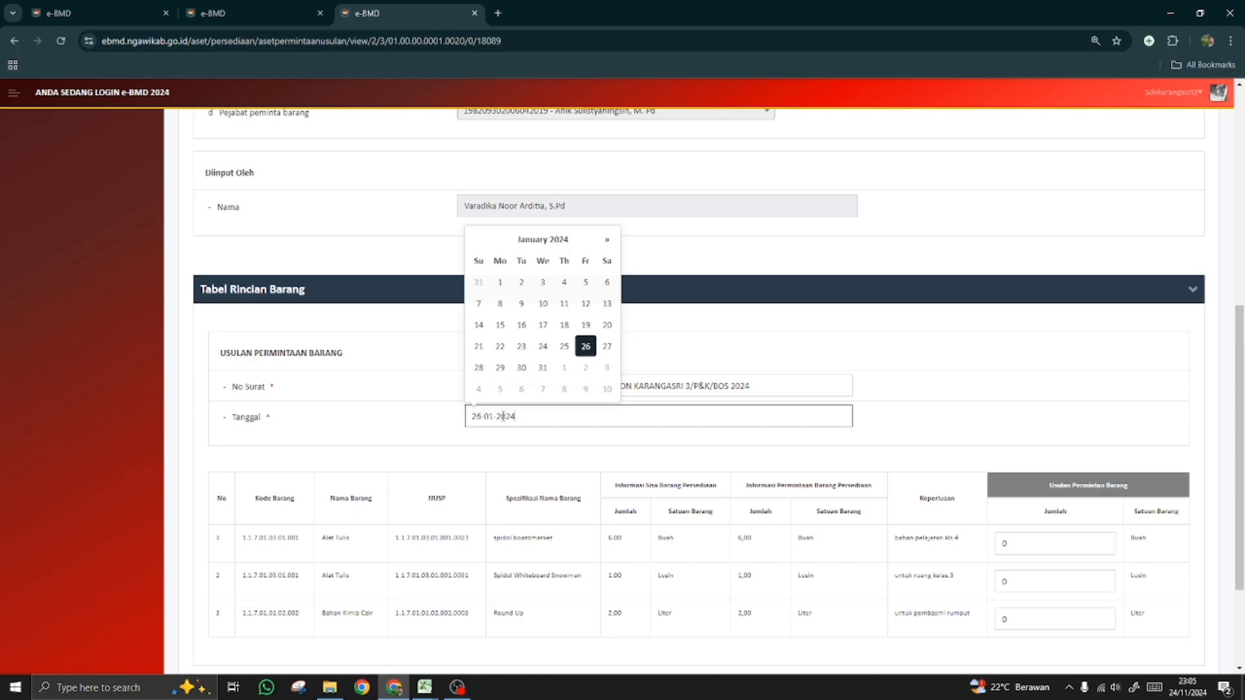
key(Right)
key(Right)
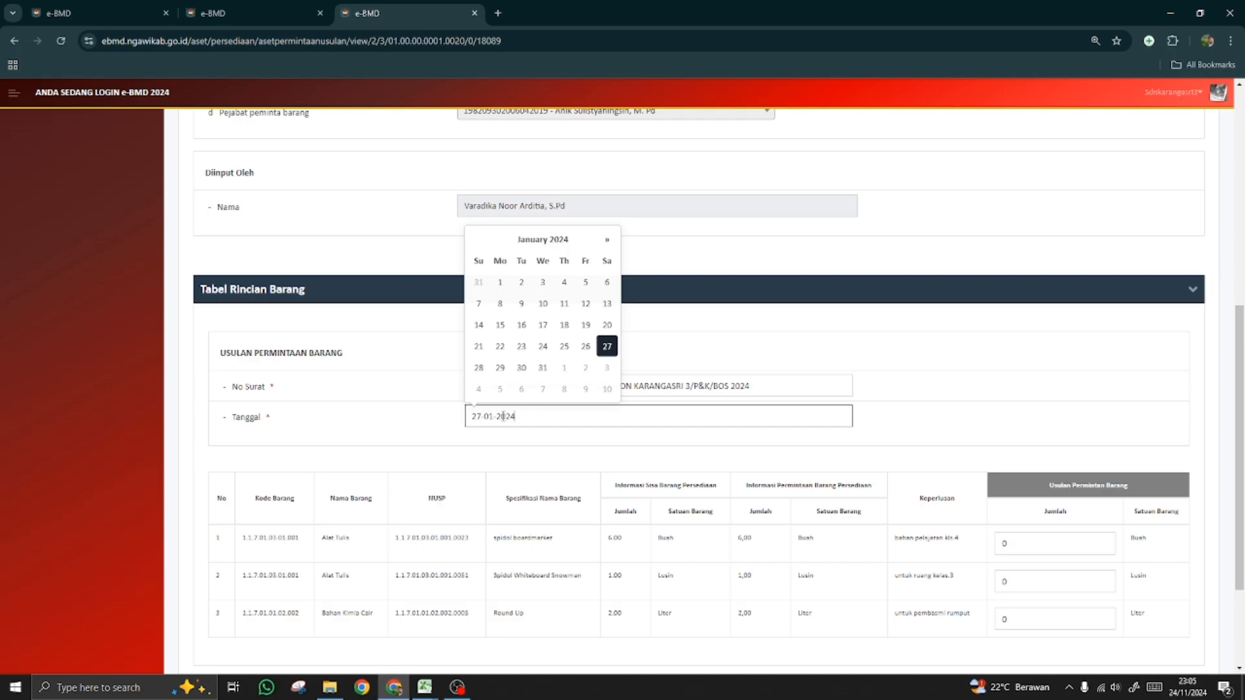
key(Right)
click(398, 438)
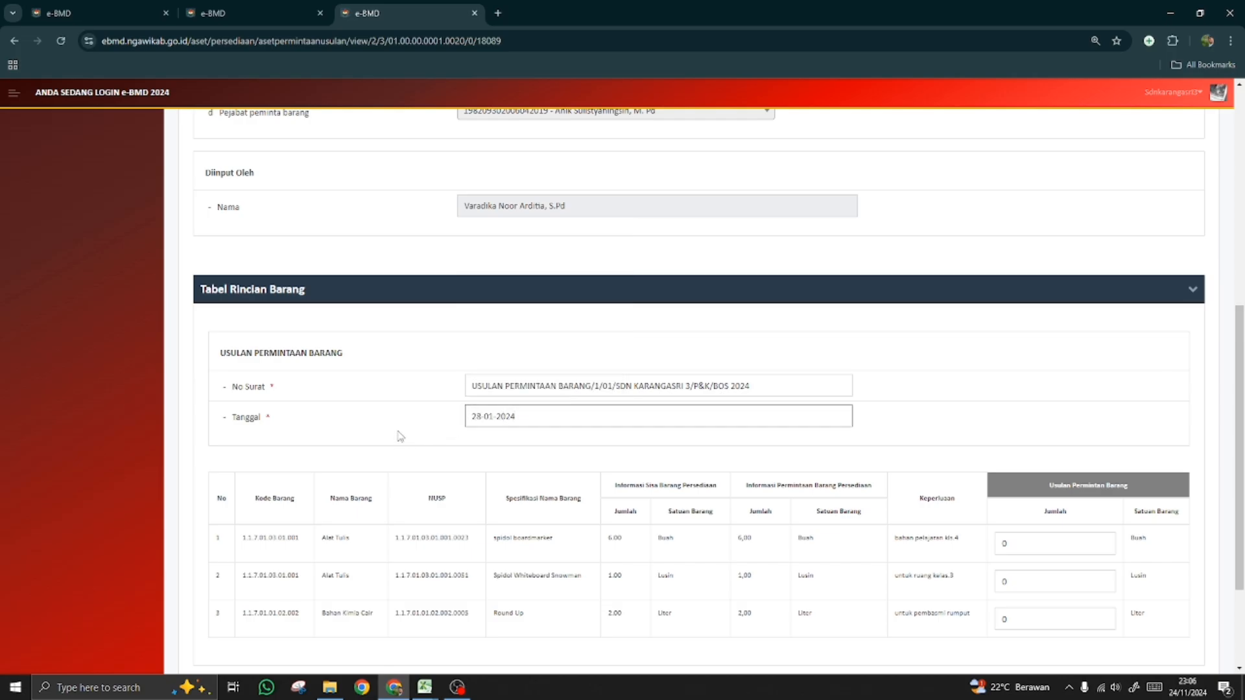
scroll(398, 438, up, 4)
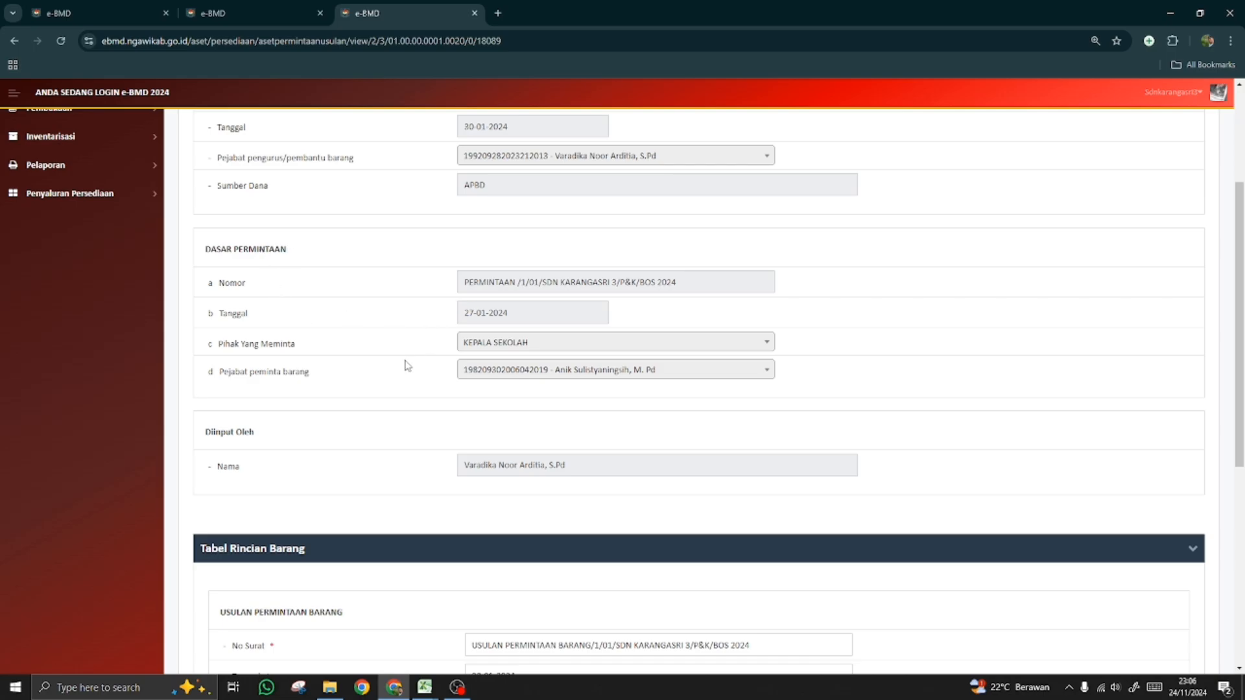
- Propose quantities of 6 spidol boardmarker, 1 Spidol Whiteboard Snowman and 2 Round Up, submit the January proposal and return to the proposal list
scroll(410, 387, down, 3)
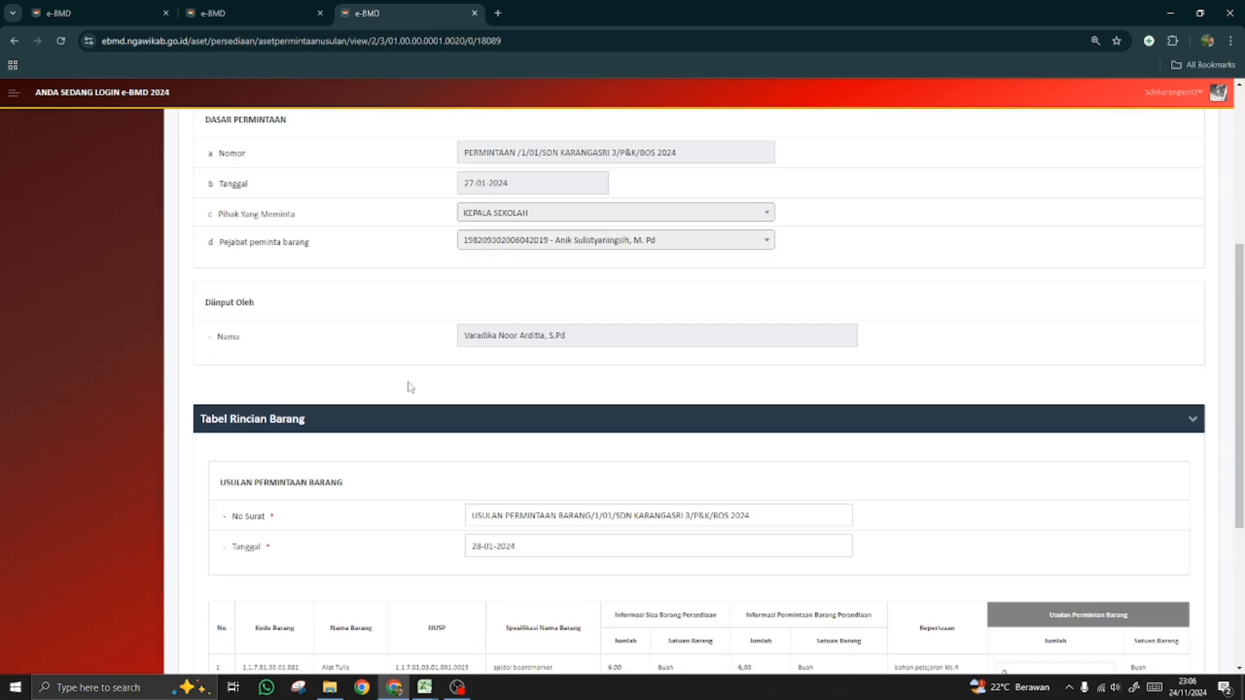
scroll(398, 224, up, 2)
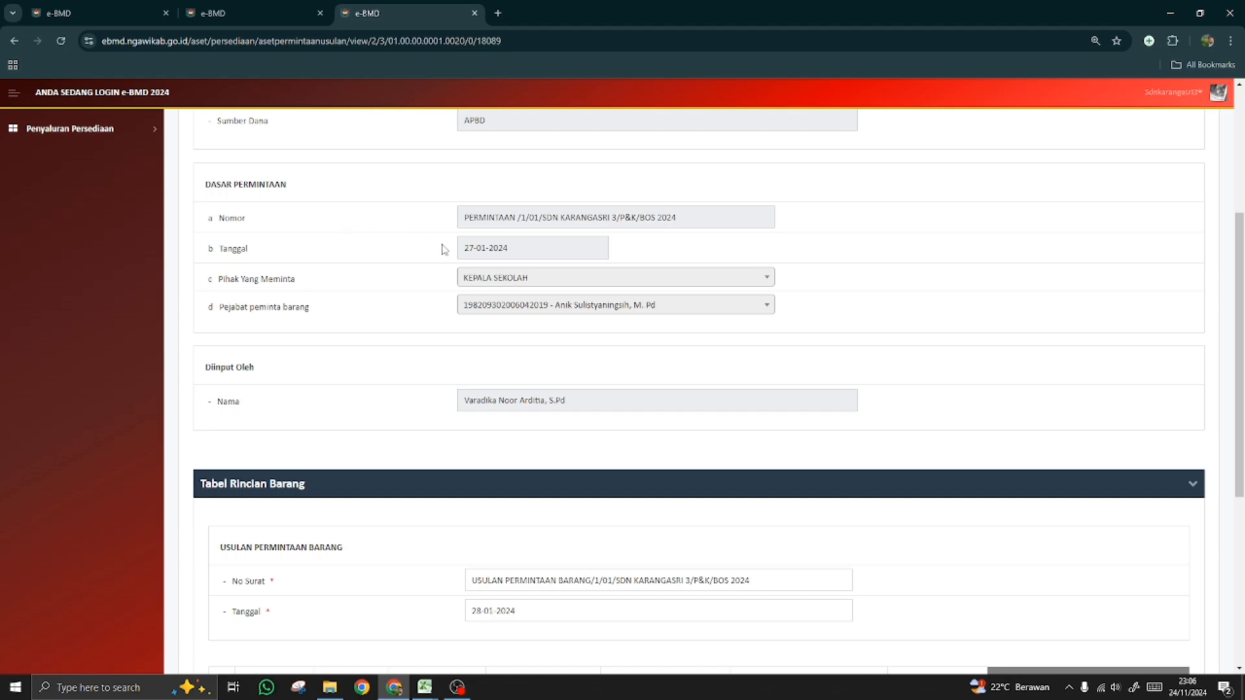
scroll(393, 403, down, 2)
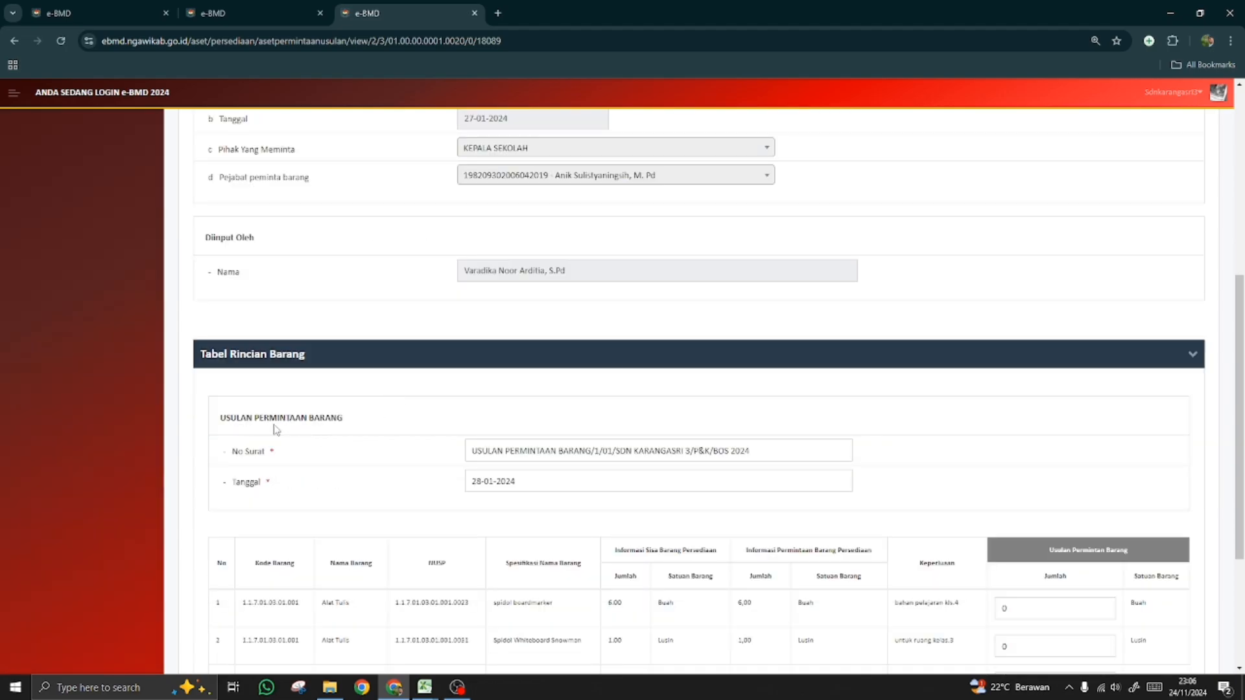
scroll(349, 441, down, 1)
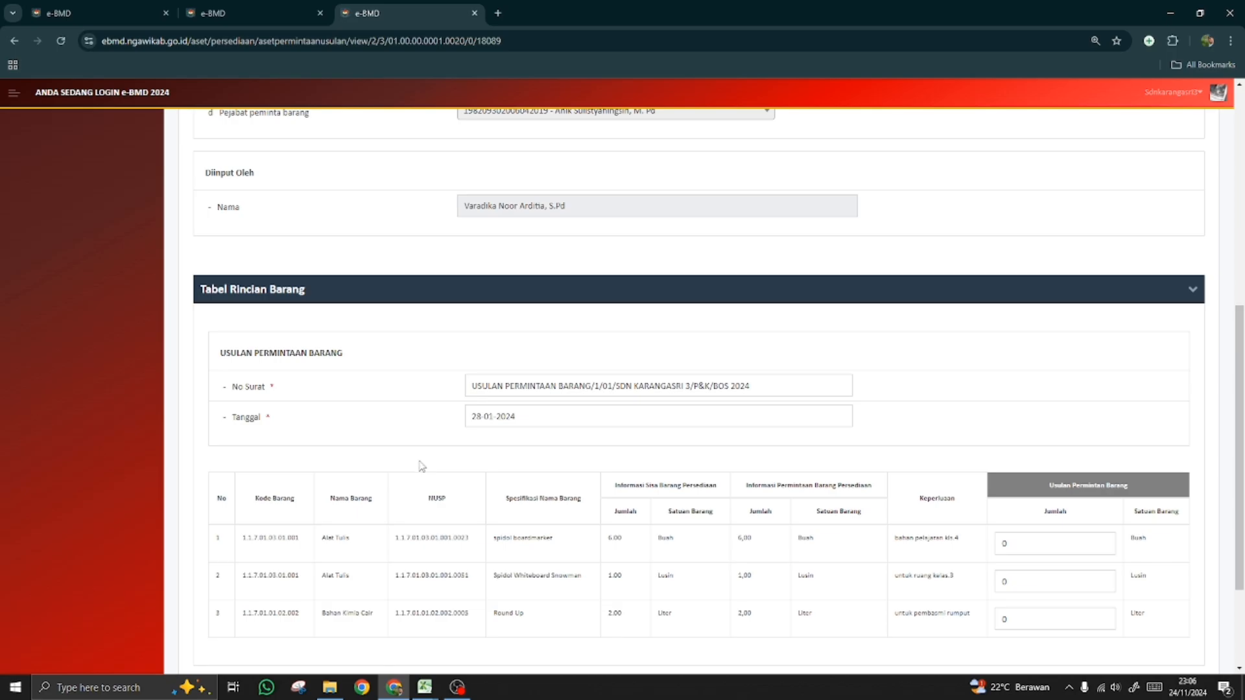
scroll(421, 466, down, 2)
scroll(422, 466, down, 1)
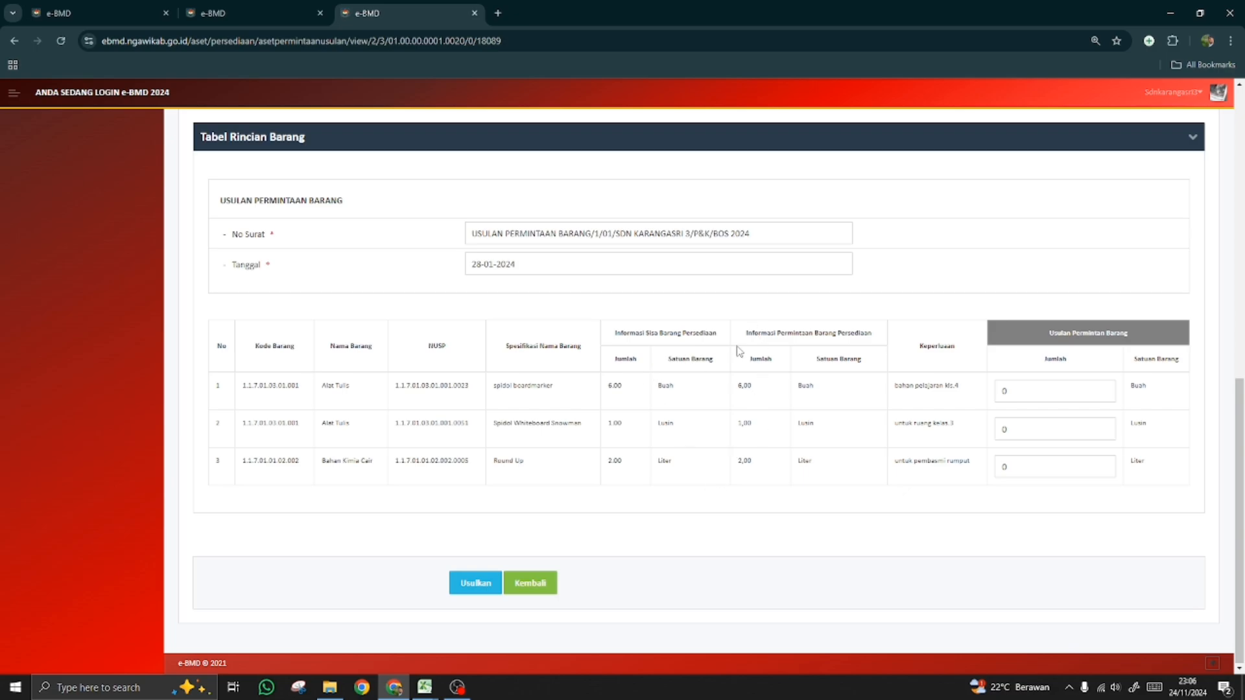
click(1011, 394)
double_click(1012, 394)
text(6)
double_click(1011, 429)
text(1)
double_click(1009, 466)
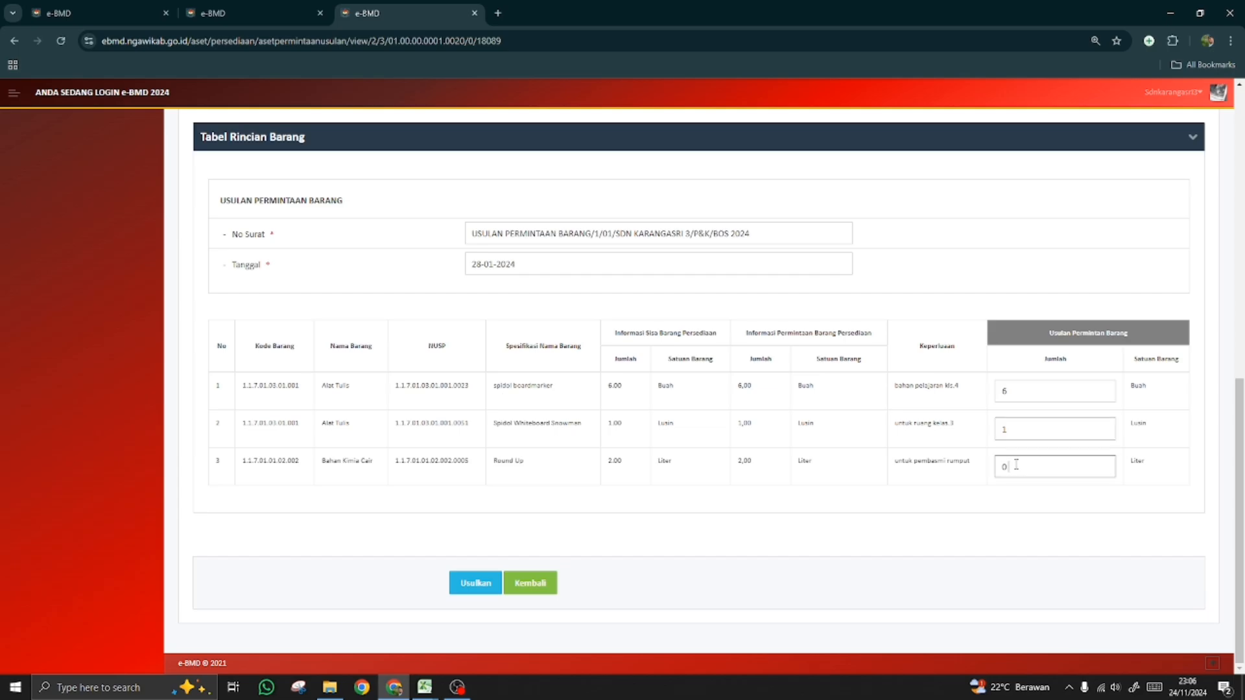
text(2)
click(470, 586)
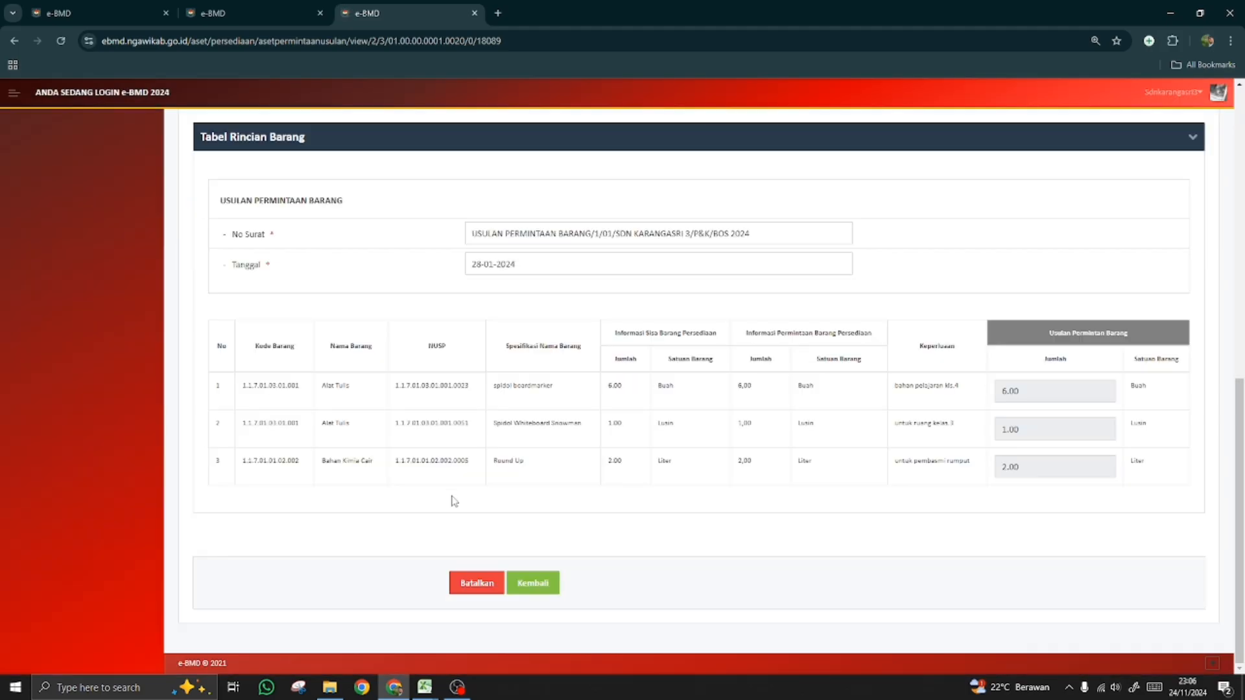
click(552, 589)
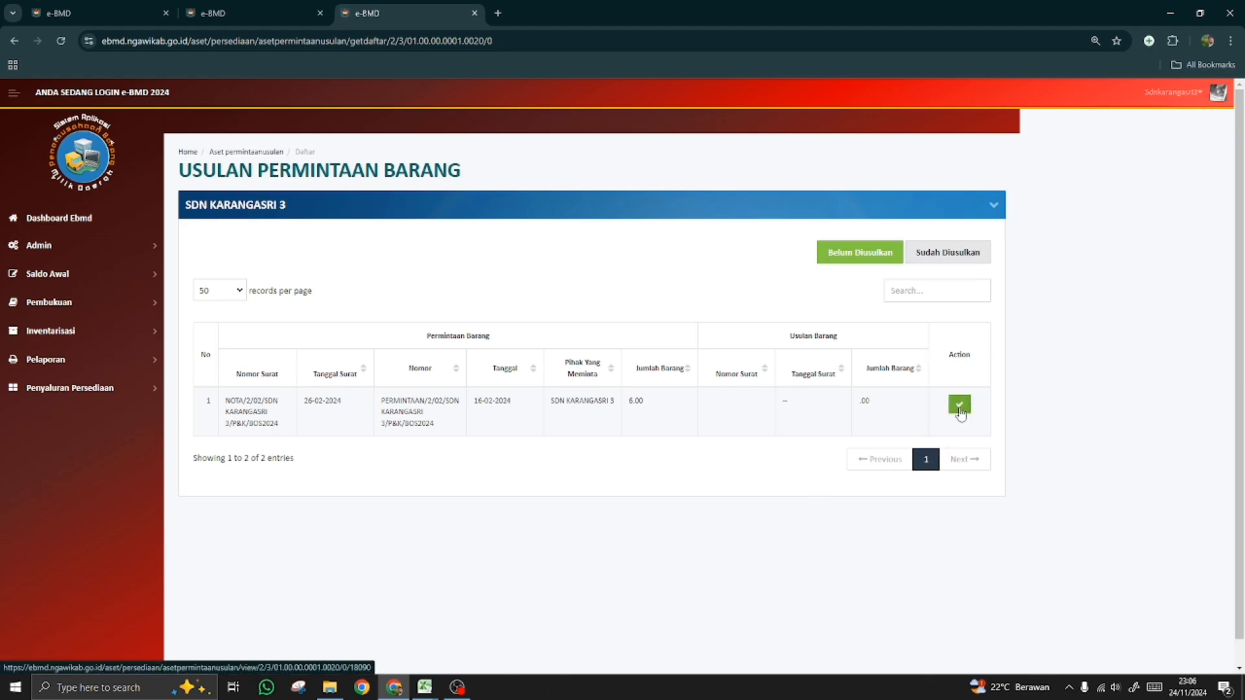
- Open the February request NOTA/2/02 for proposing and copy its Dasar Permintaan number into the No Surat field
click(961, 409)
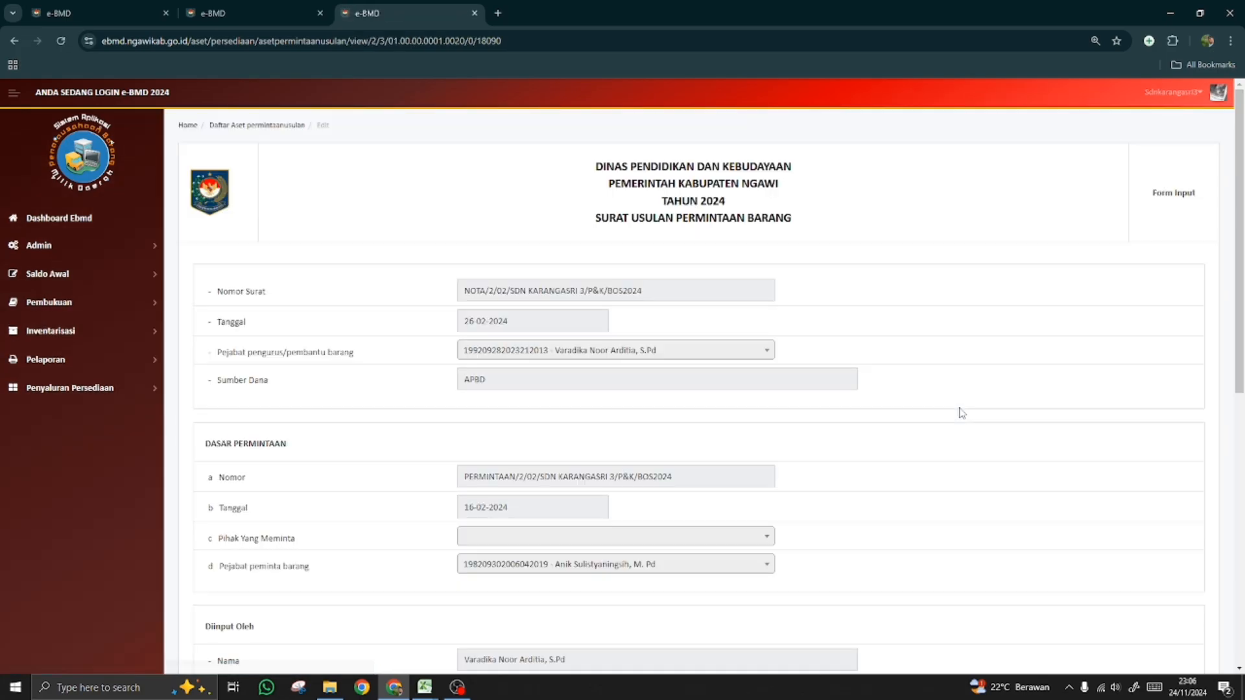
scroll(547, 324, down, 4)
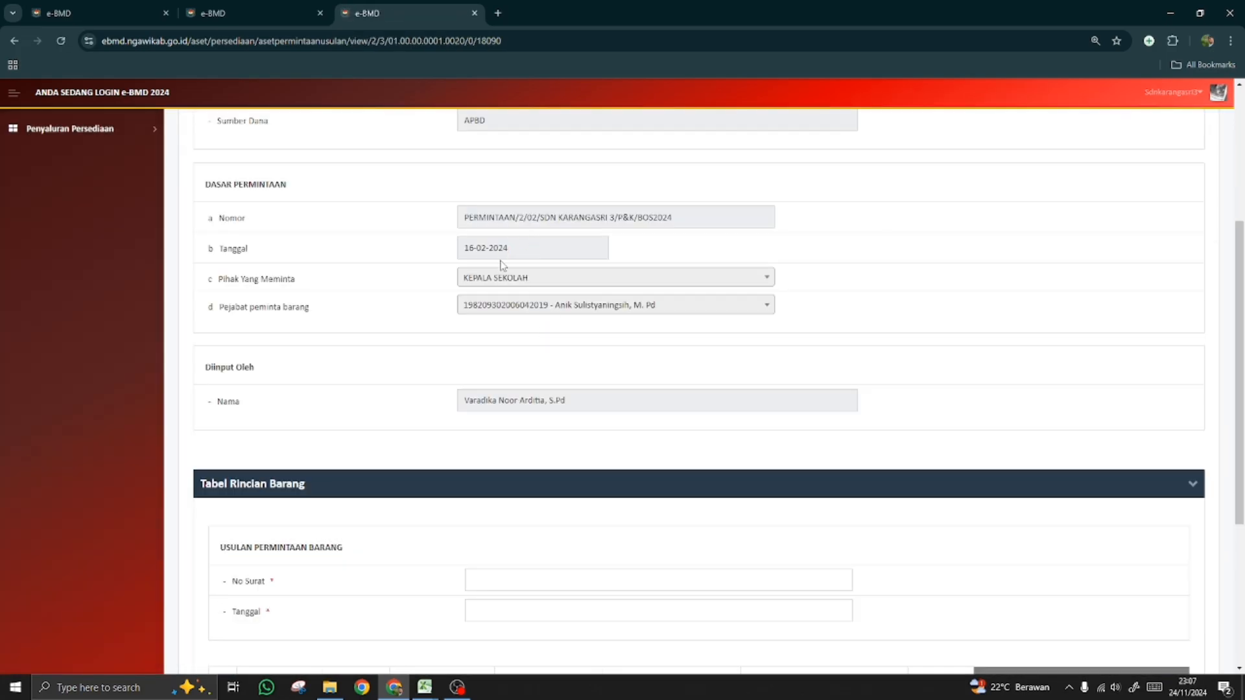
mouse_move(467, 217)
mouse_down()
mouse_move(683, 222)
mouse_move(450, 222)
mouse_up()
key(ctrl+c)
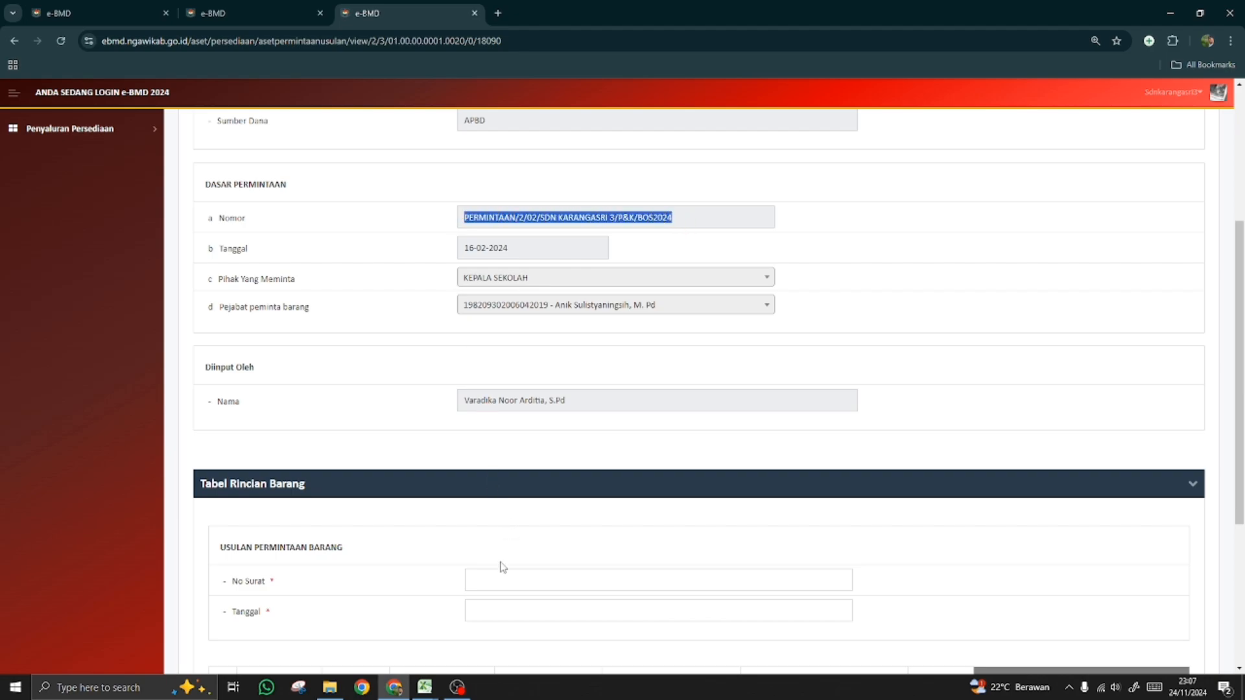
click(498, 573)
key(ctrl+v)
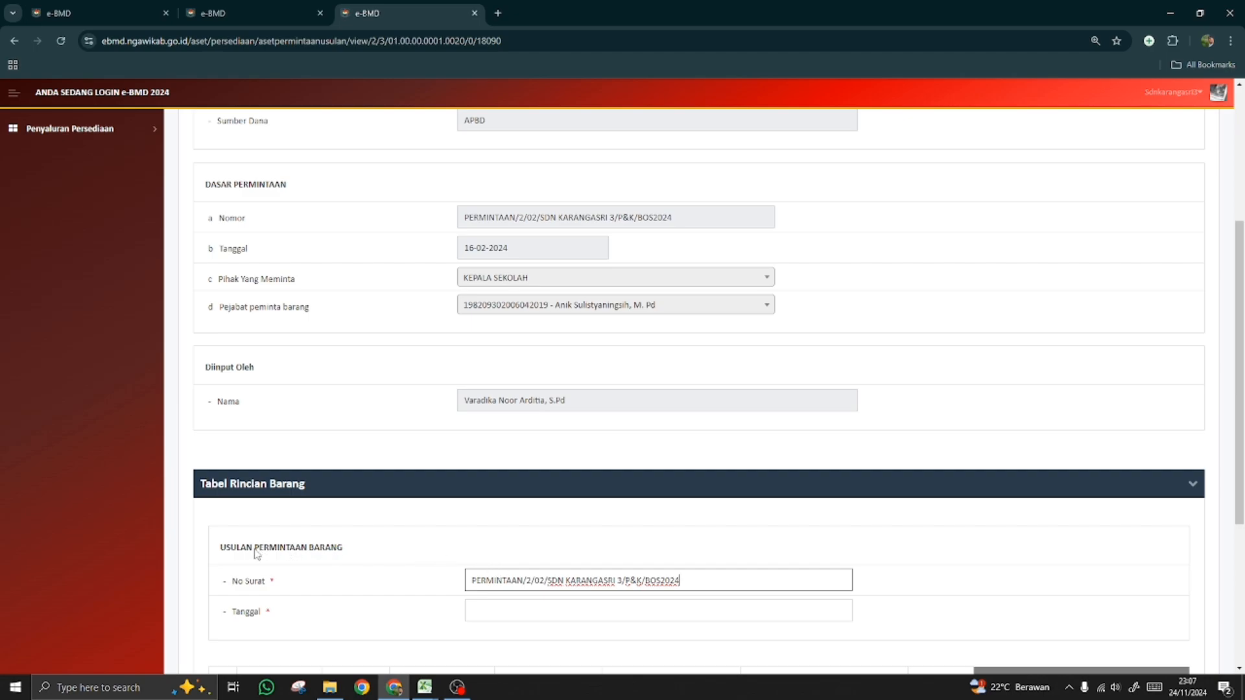
- Replace the PERMINTAAN prefix in No Surat with PERMINTAAN BARANG, leaving no space before /2/02/SDN KARANGASRI 3/P&K/BOS2024
drag(254, 552, 350, 562)
key(ctrl+c)
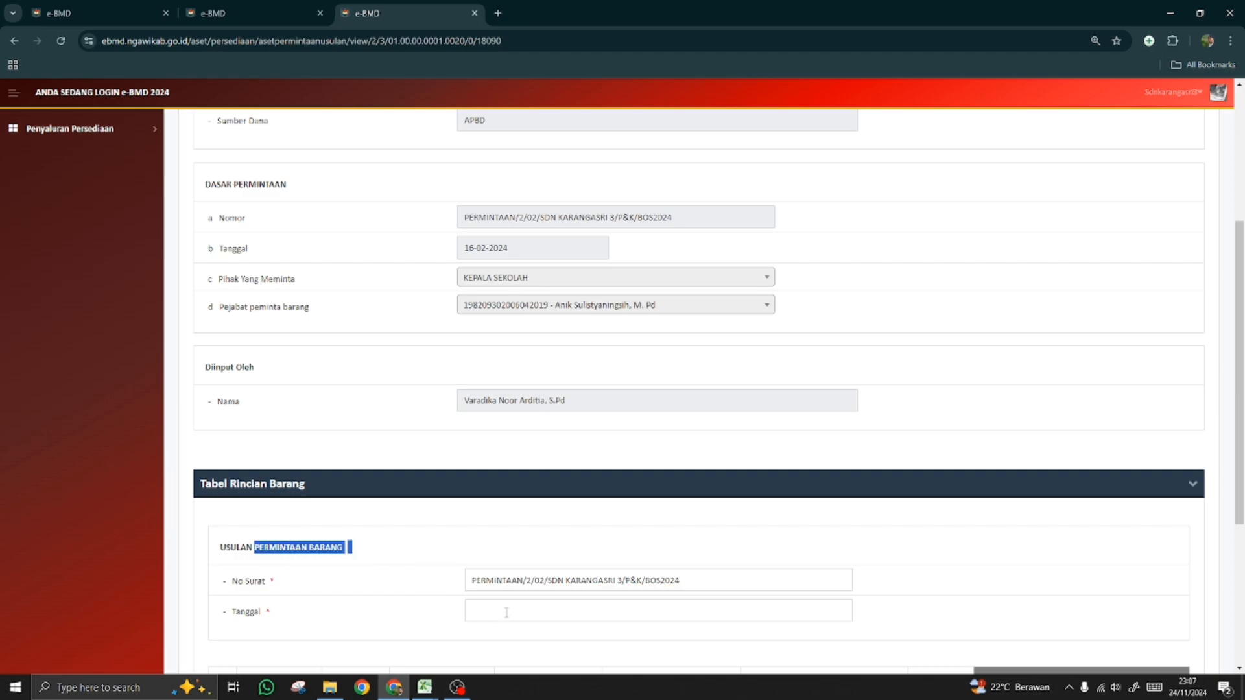
click(522, 586)
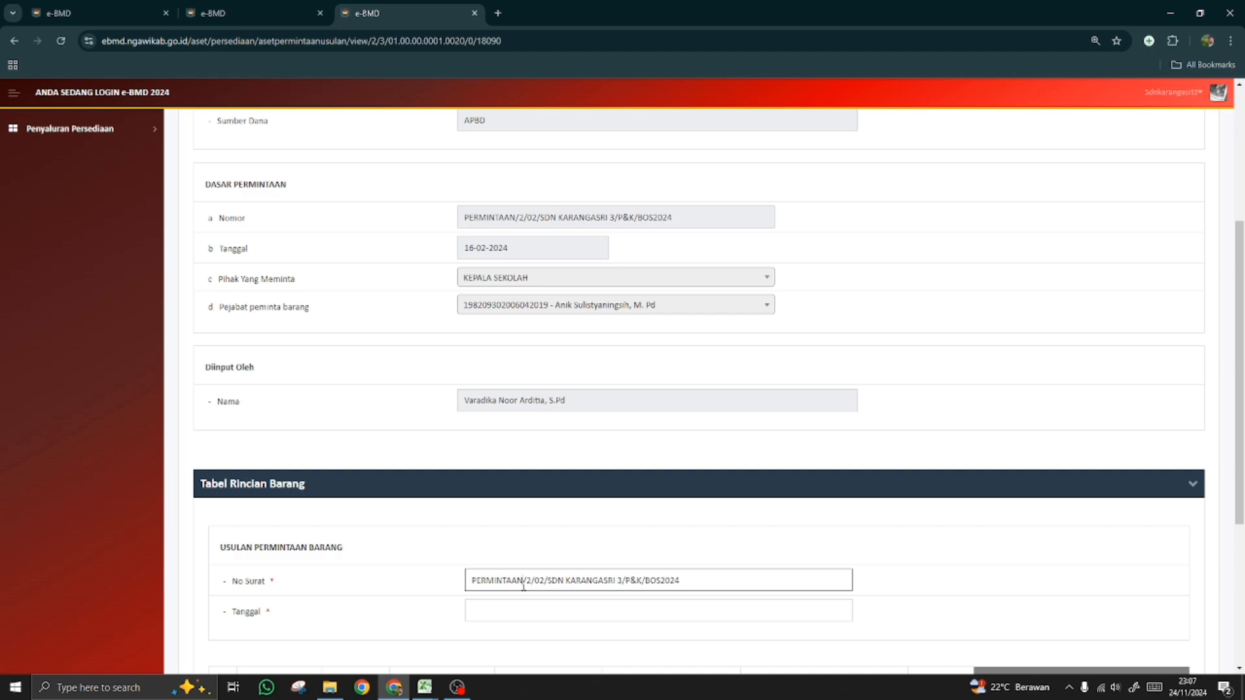
key(shift+Left)
key(shift+Left)
key(shift+Left)
key(shift+Left)
key(shift+Left)
key(shift+Left)
key(shift+Left)
key(shift+Left)
key(shift+Left)
key(shift+Left)
key(ctrl+v)
key(BackSpace)
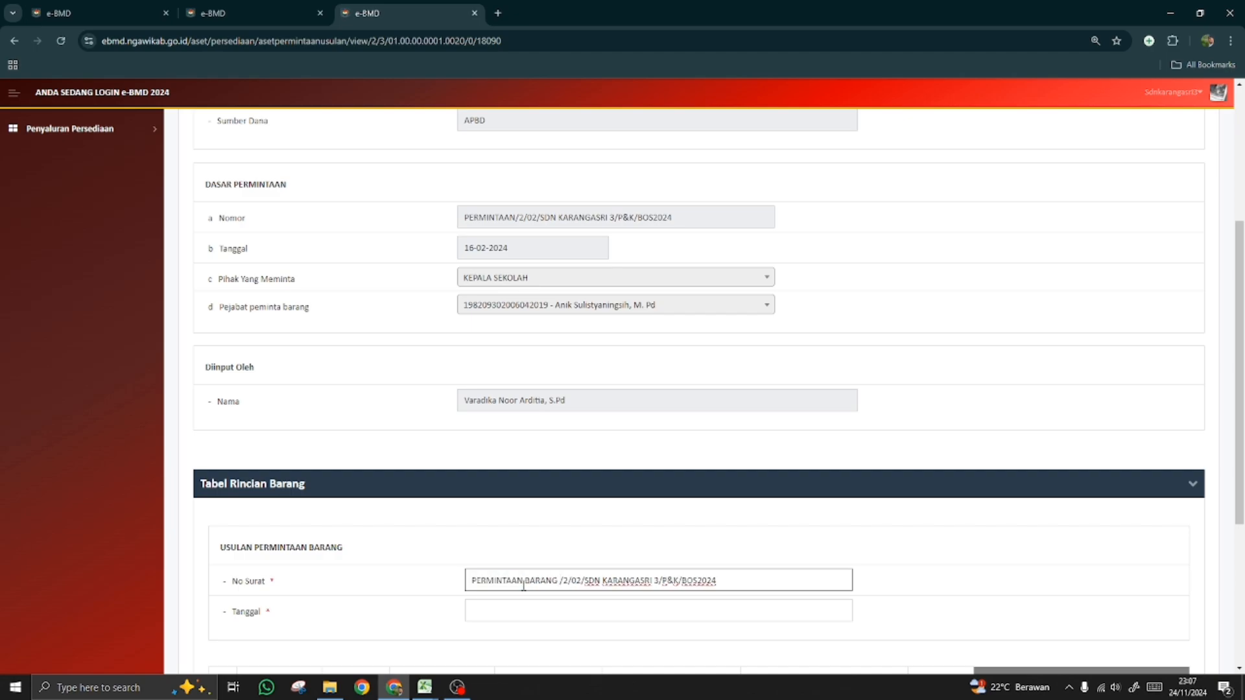
key(BackSpace)
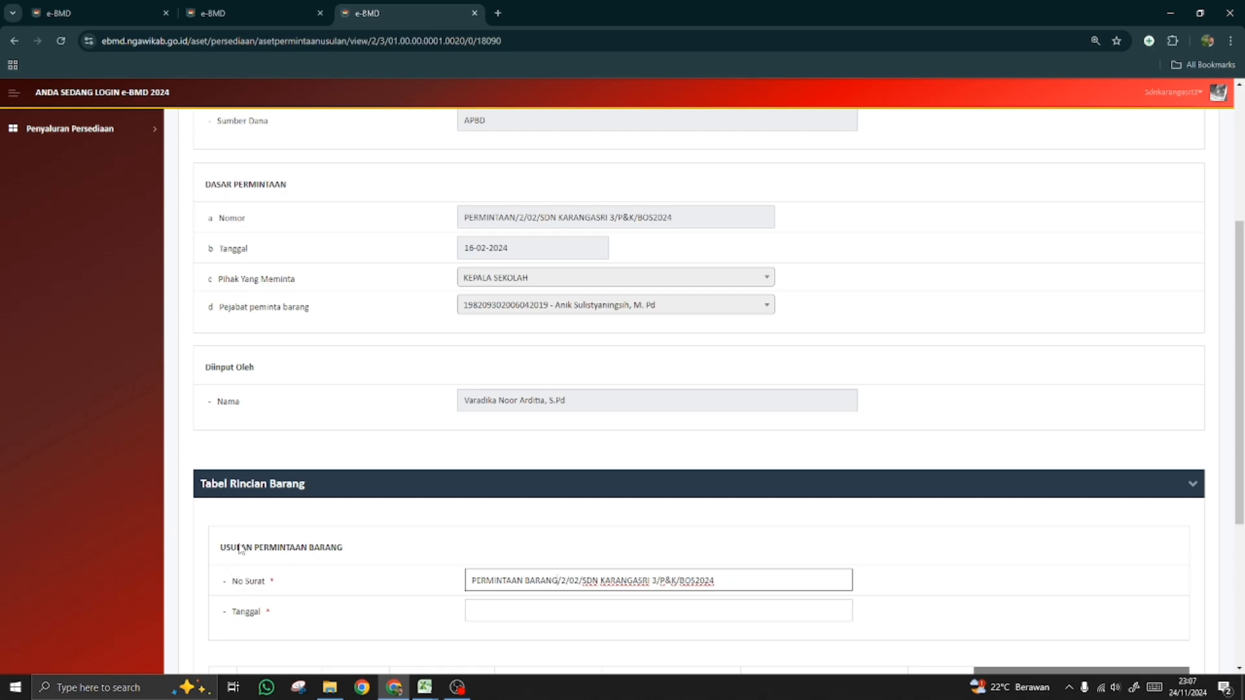
- Copy the Dasar Permintaan date into the proposal's Tanggal field and change it to 17-02-2024
scroll(214, 540, down, 1)
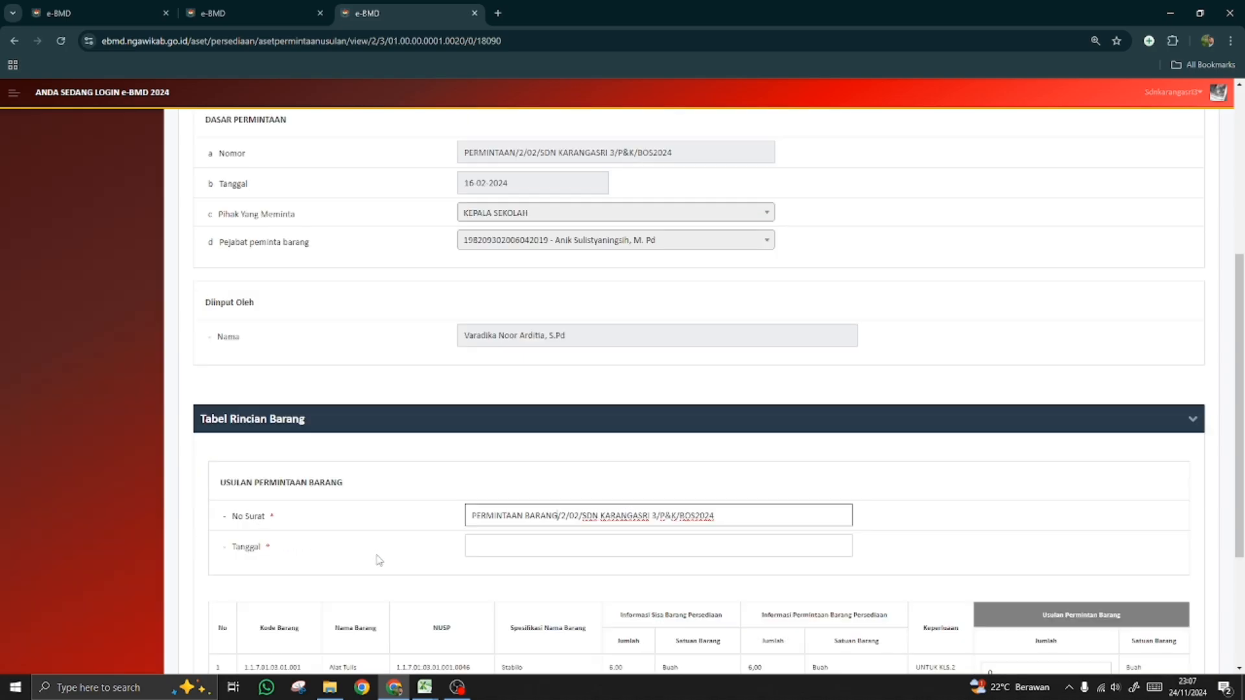
scroll(379, 560, up, 2)
click(514, 313)
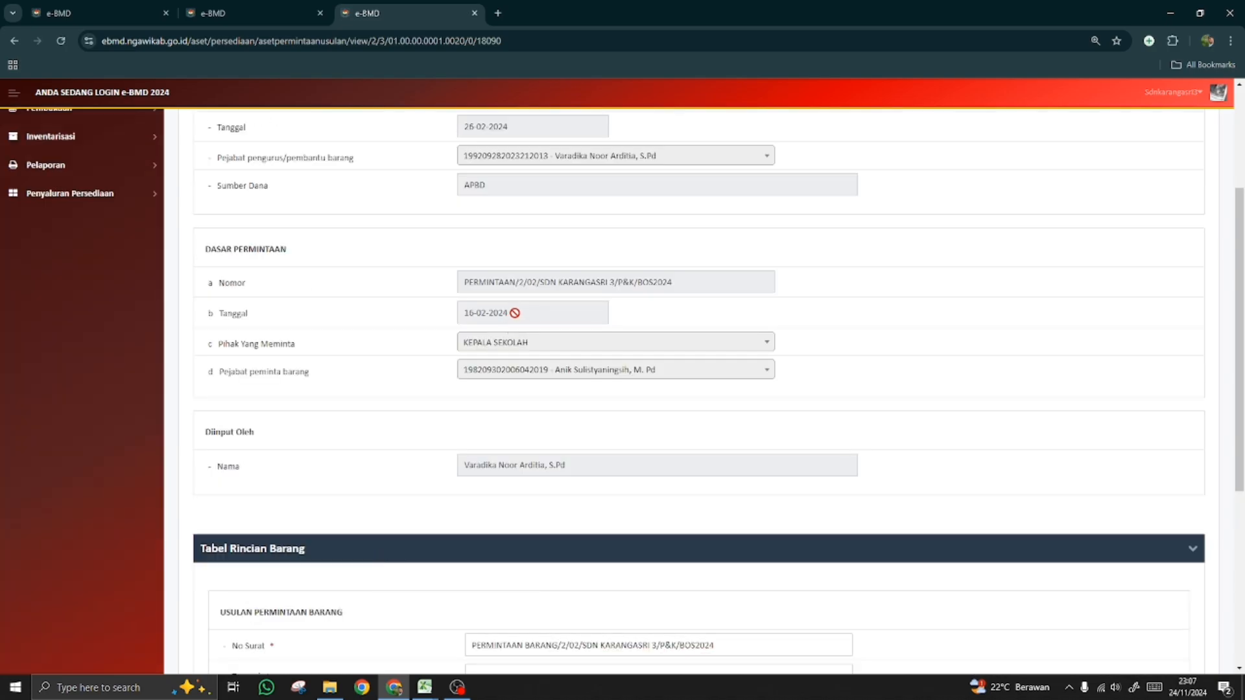
drag(514, 313, 453, 316)
key(ctrl+c)
scroll(438, 422, down, 3)
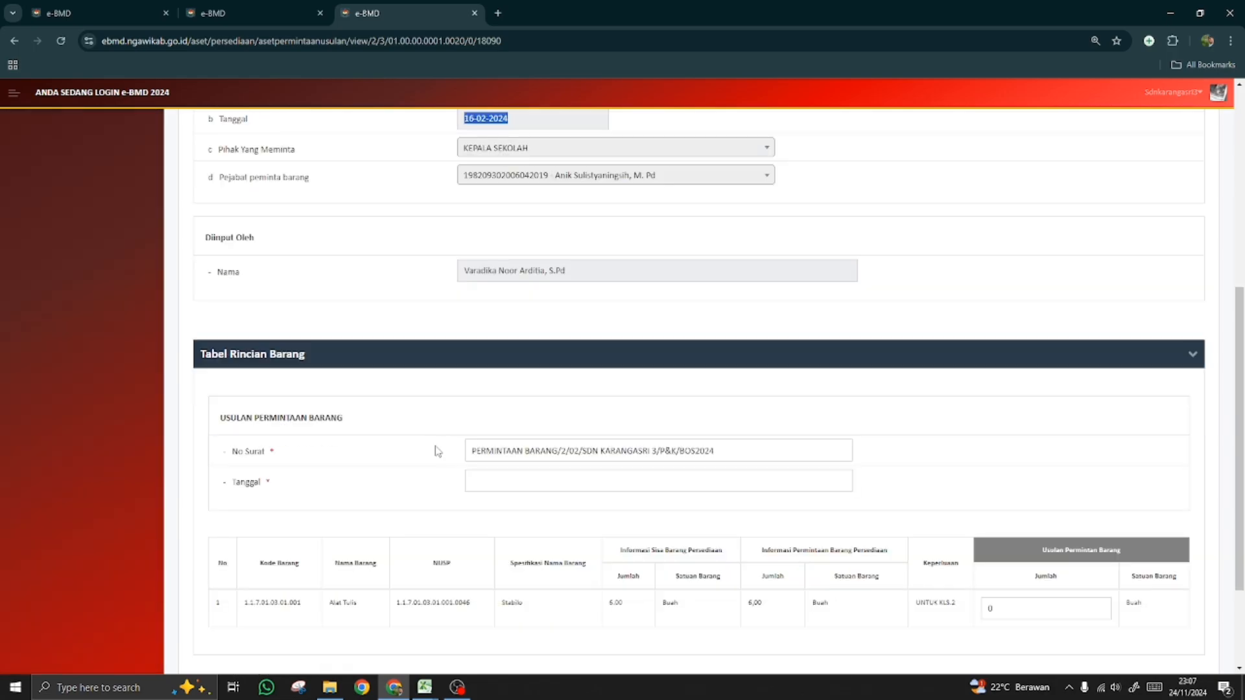
click(491, 480)
key(ctrl+v)
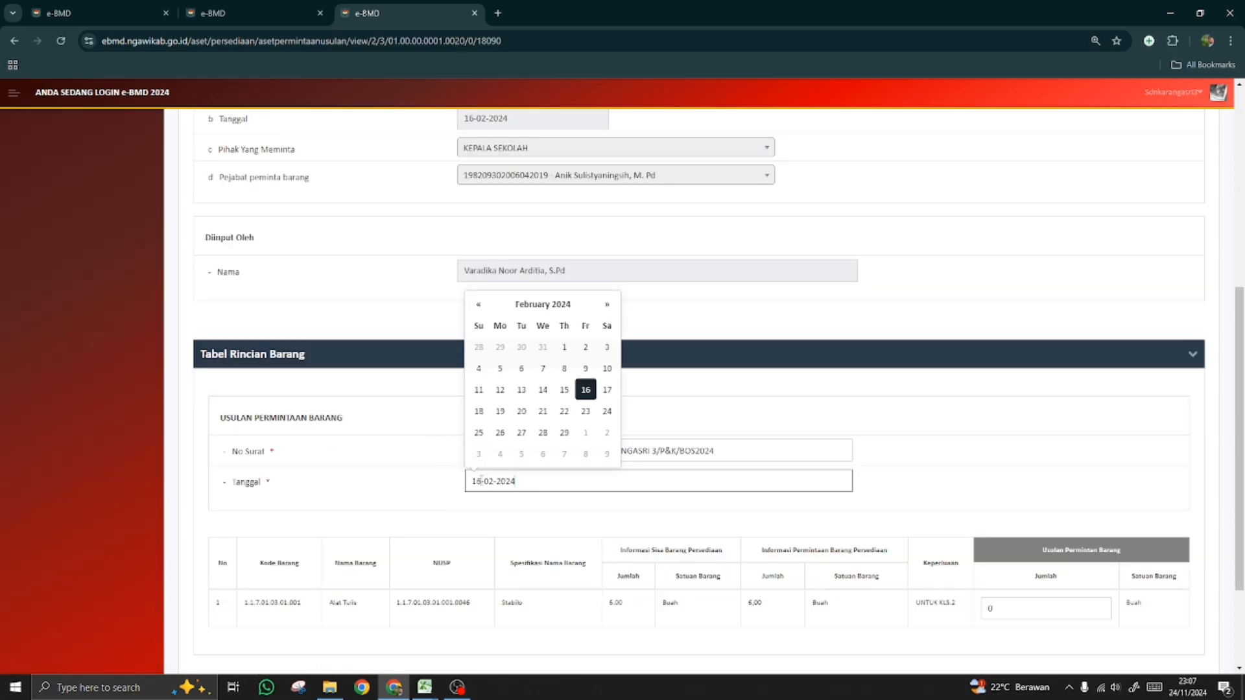
key(Delete)
text(7)
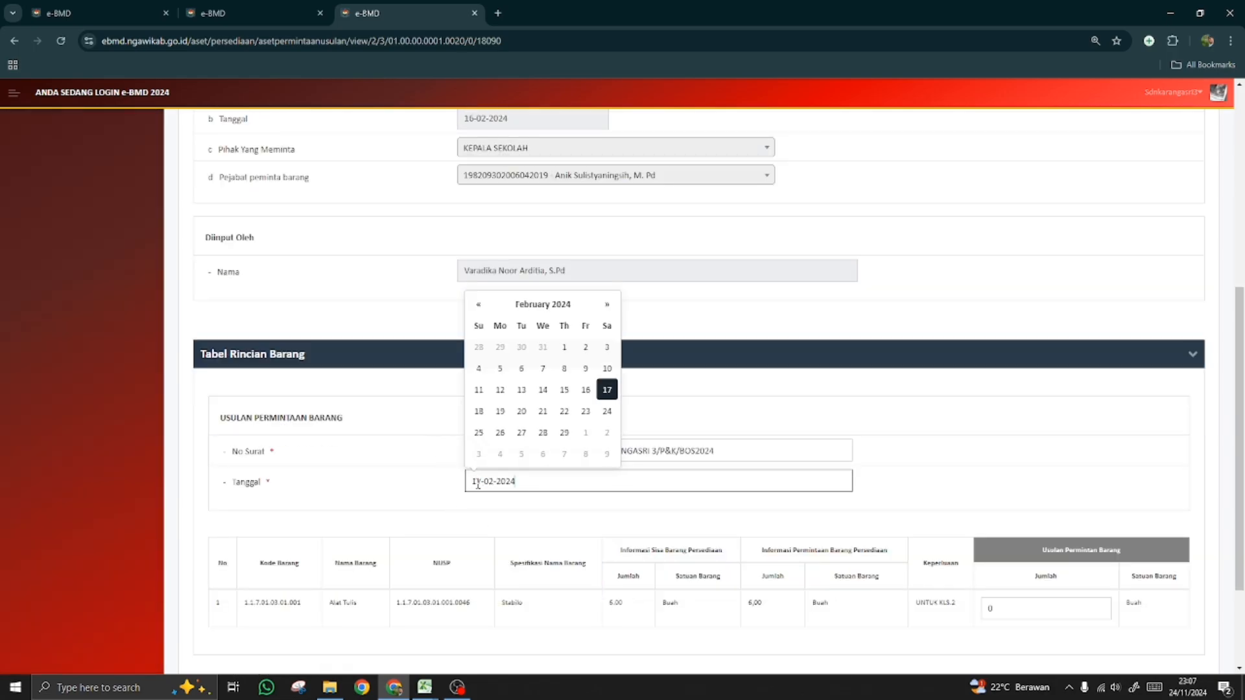
click(428, 503)
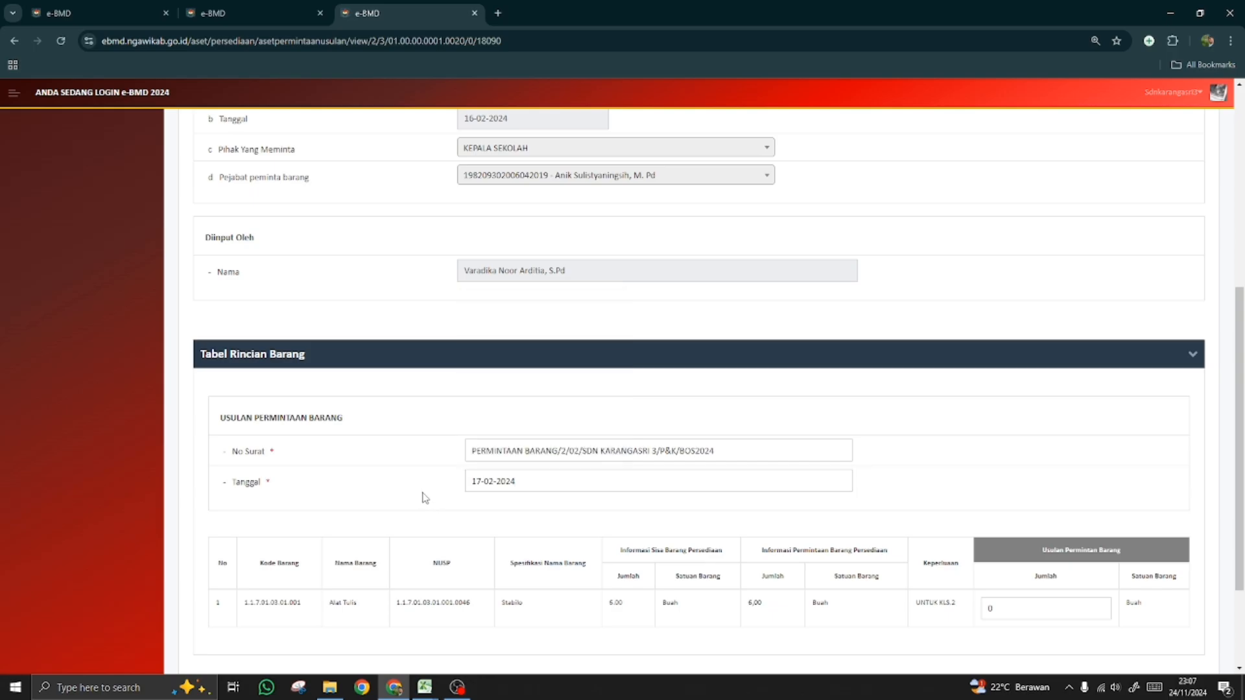
- Set the proposed quantity of Stabilo to 6, submit the February proposal and return to the proposal list
scroll(422, 500, down, 2)
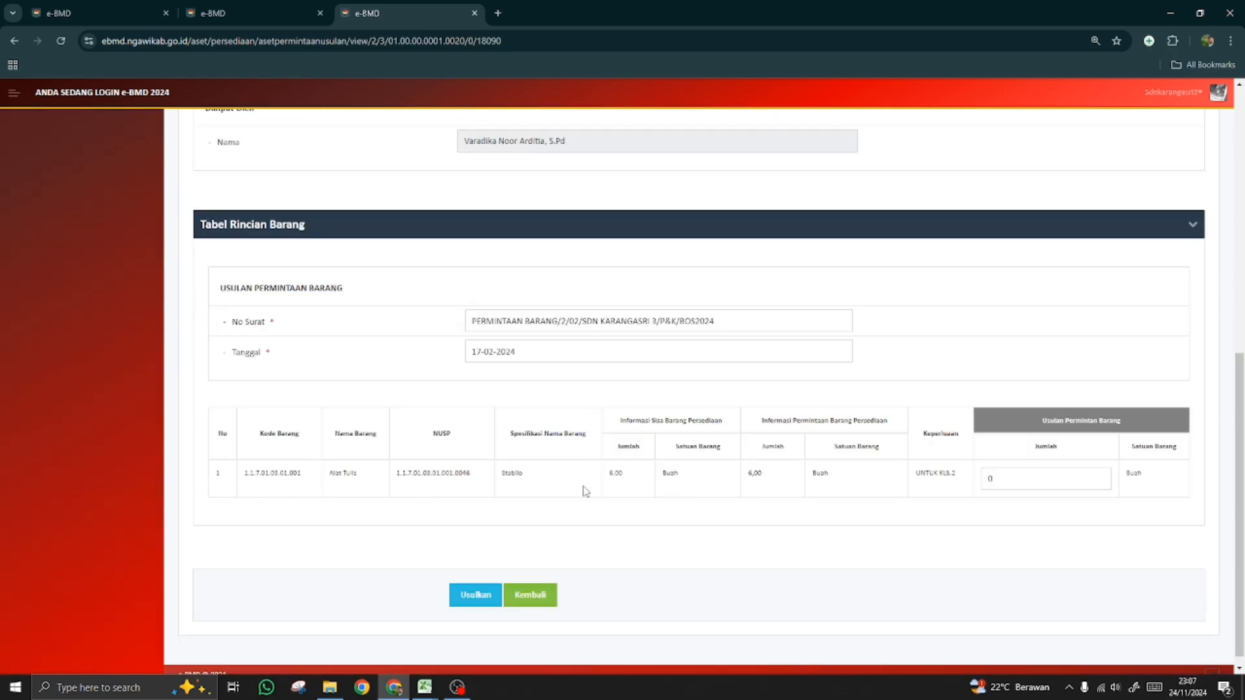
double_click(998, 483)
text(6)
click(480, 594)
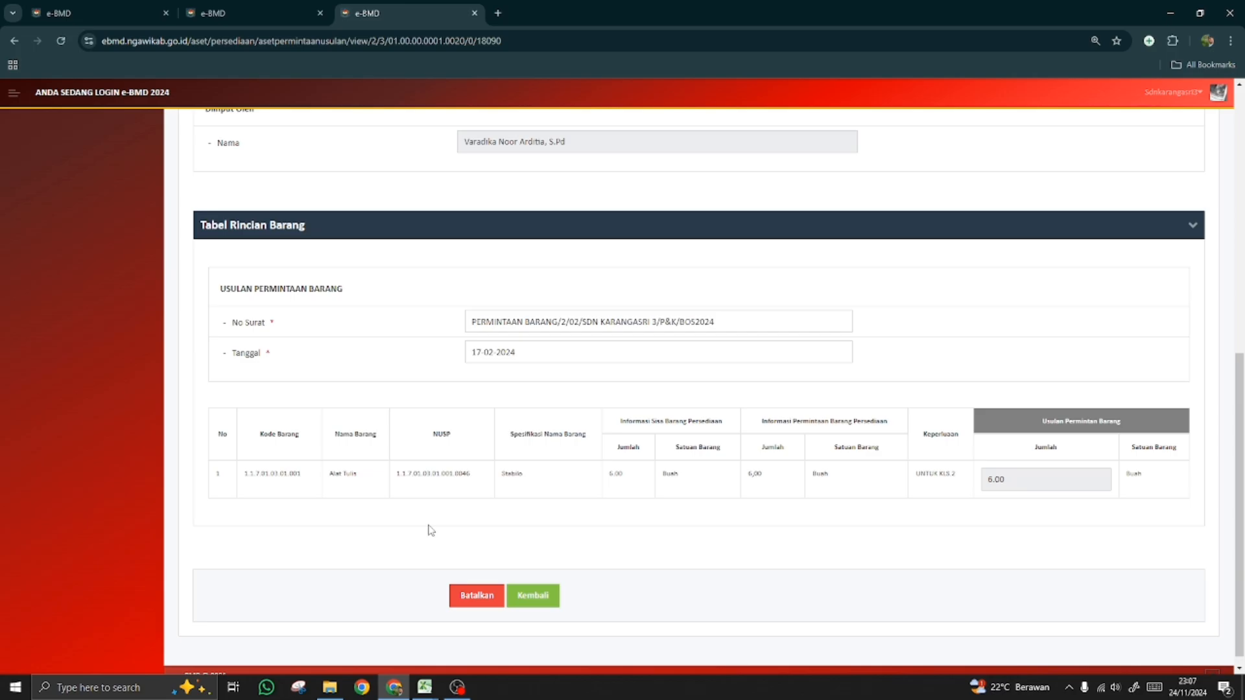
click(543, 605)
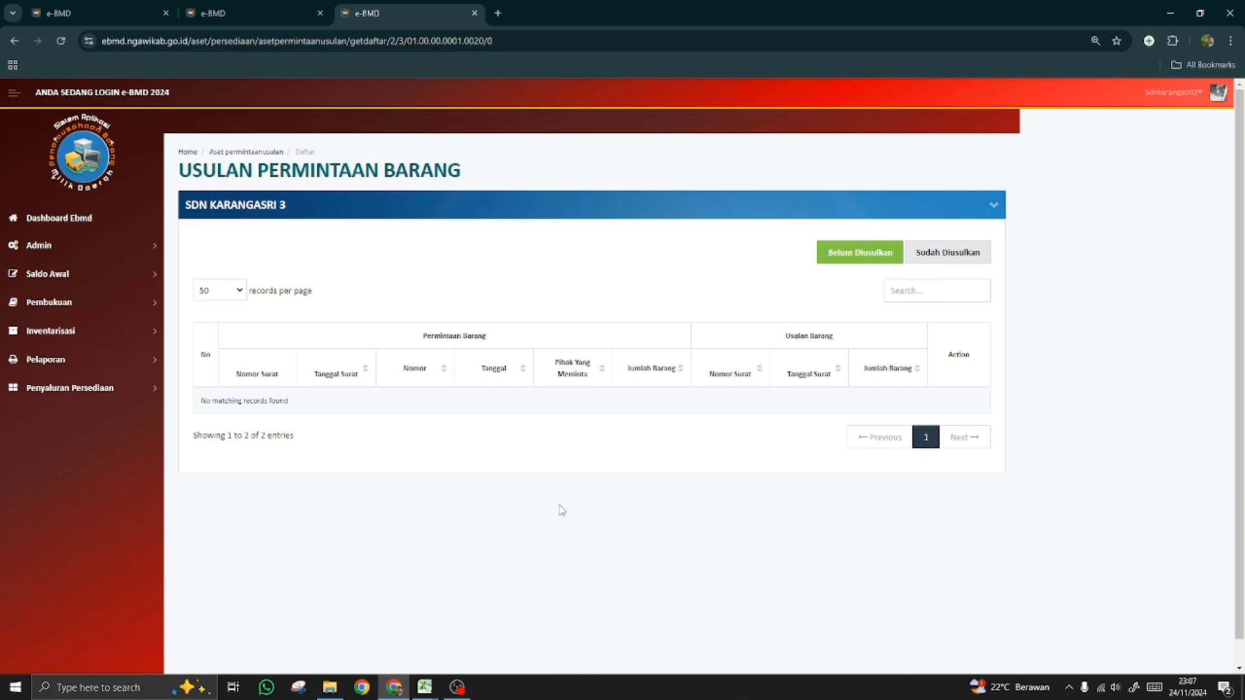
- Switch to the Excel workbook and review the PERSETUJUAN PENGELUARAN BARANG and BAST PENYALURAN BARANG stages in B9 and B10
scroll(561, 511, down, 1)
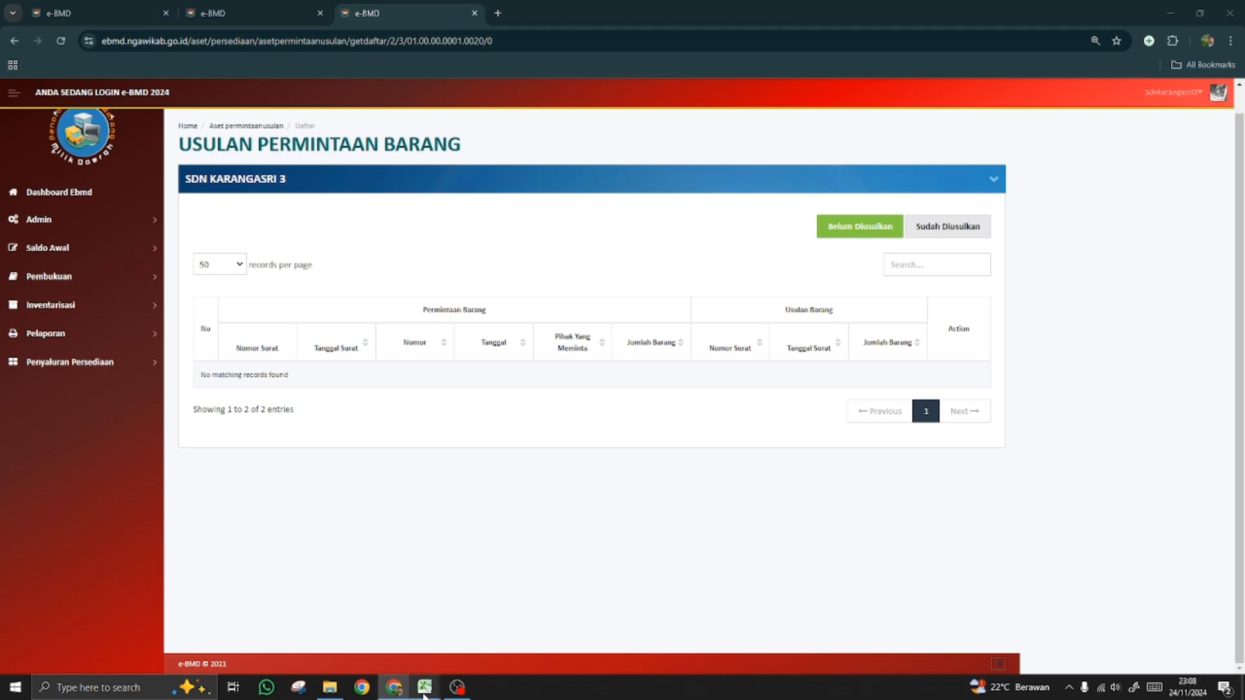
mouse_move(424, 687)
click(478, 660)
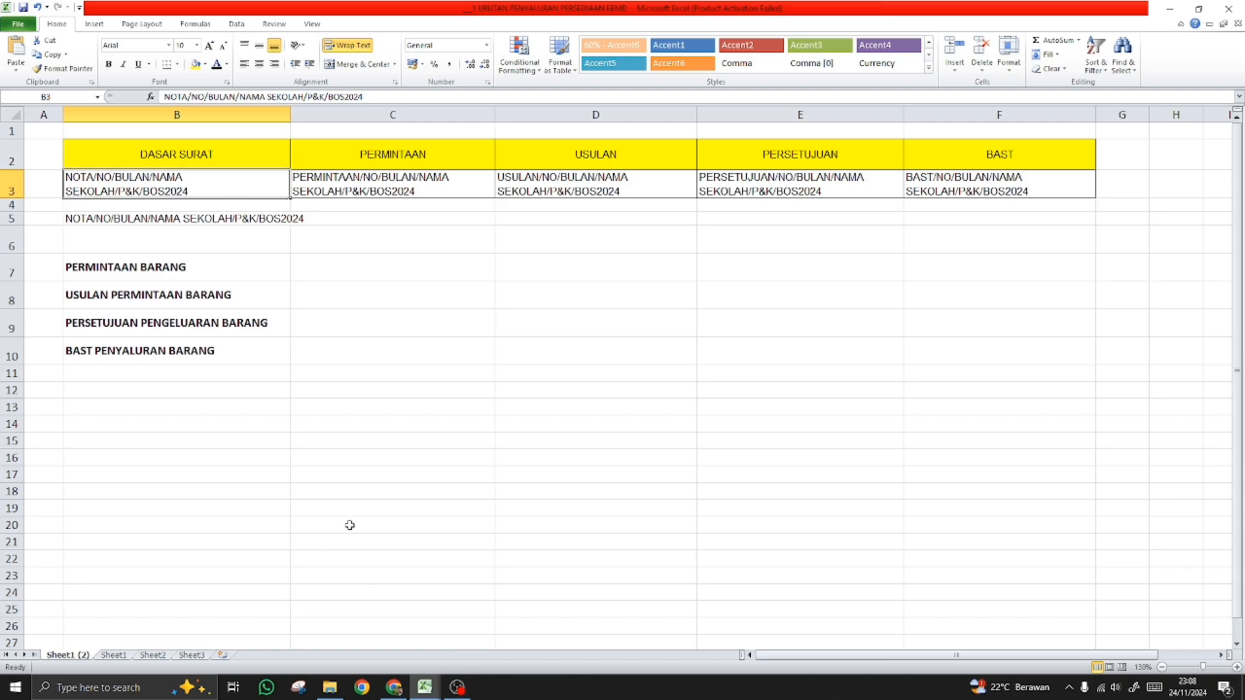
click(163, 325)
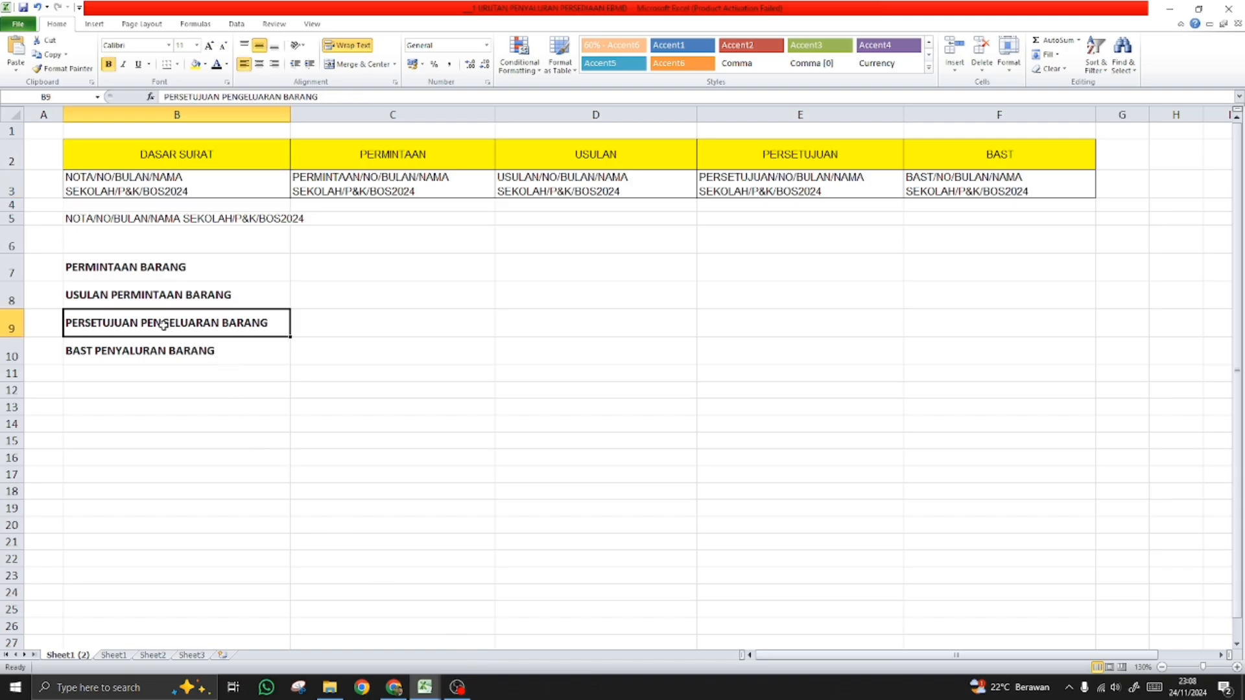
click(166, 354)
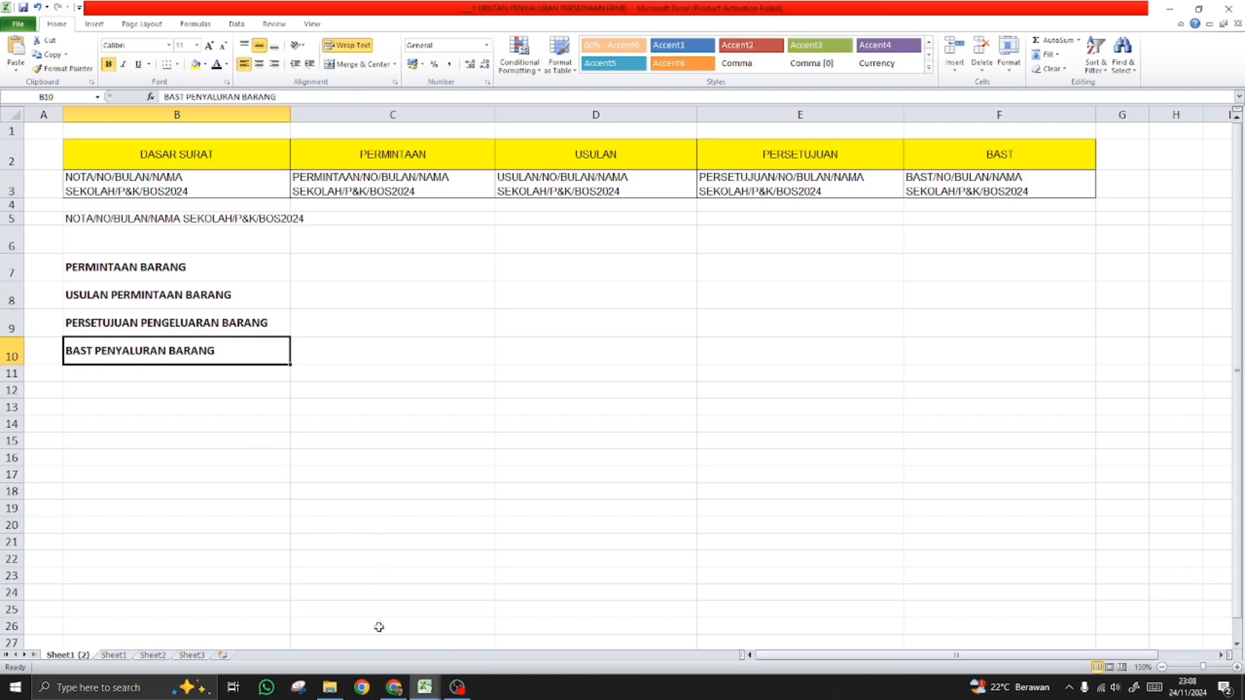
- Switch back to e-BMD and show the Permintaan Barang options under Penyaluran Persediaan
click(393, 689)
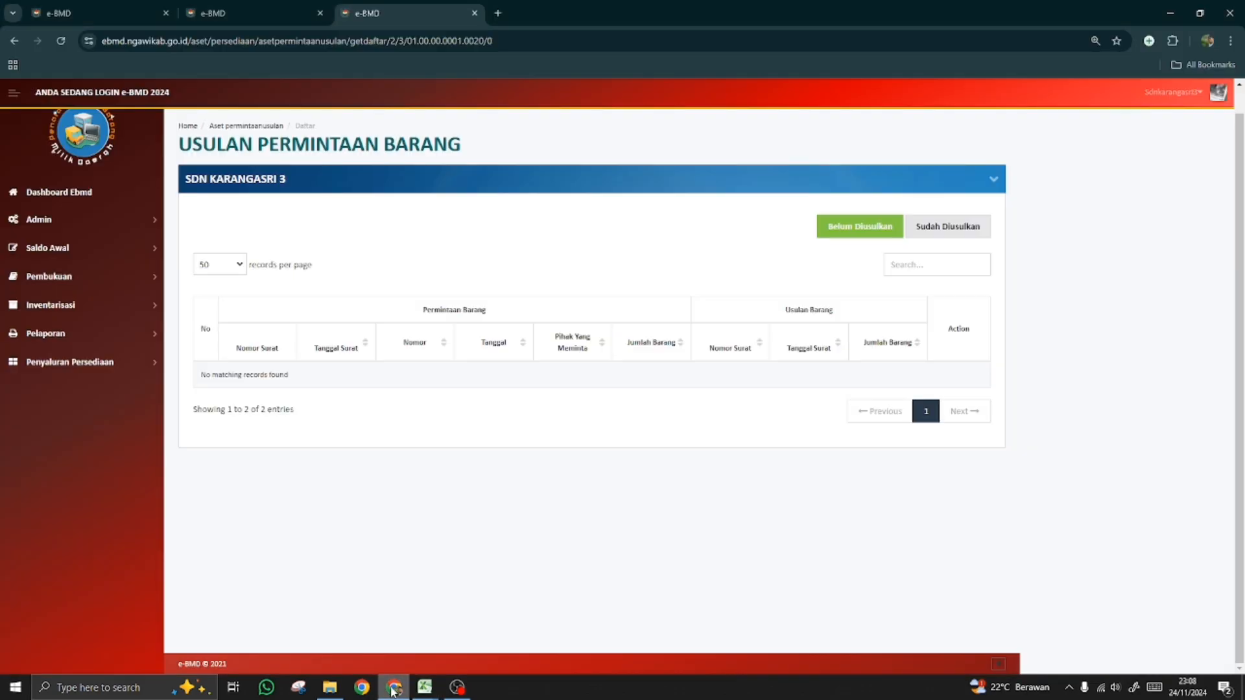
click(72, 363)
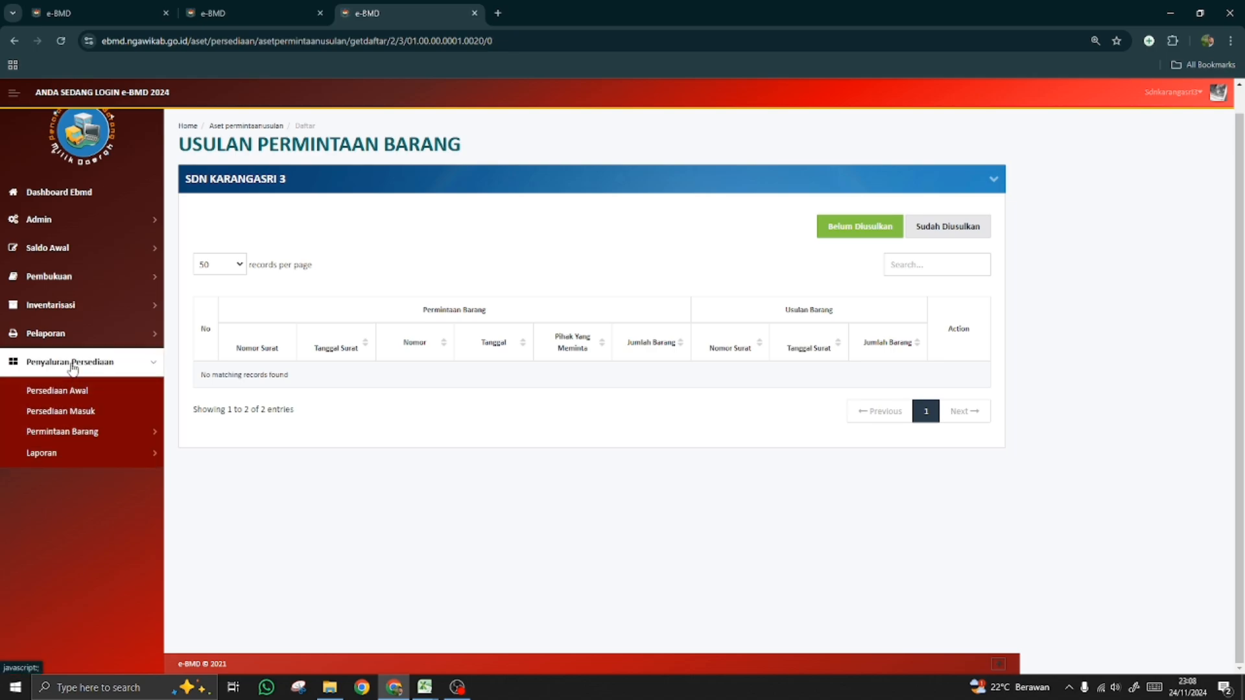
click(79, 433)
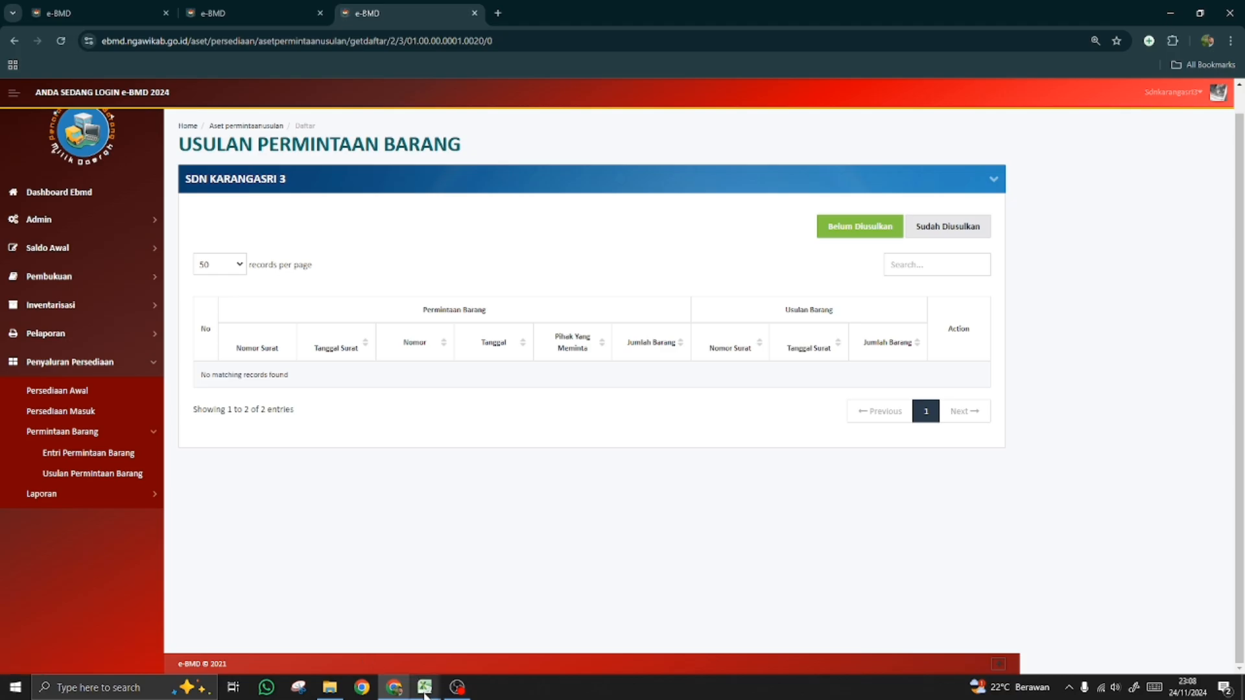
- Check the approval and BAST stages in the Excel workbook once more, and return to the e-BMD proposal list
mouse_move(427, 685)
click(472, 637)
click(135, 328)
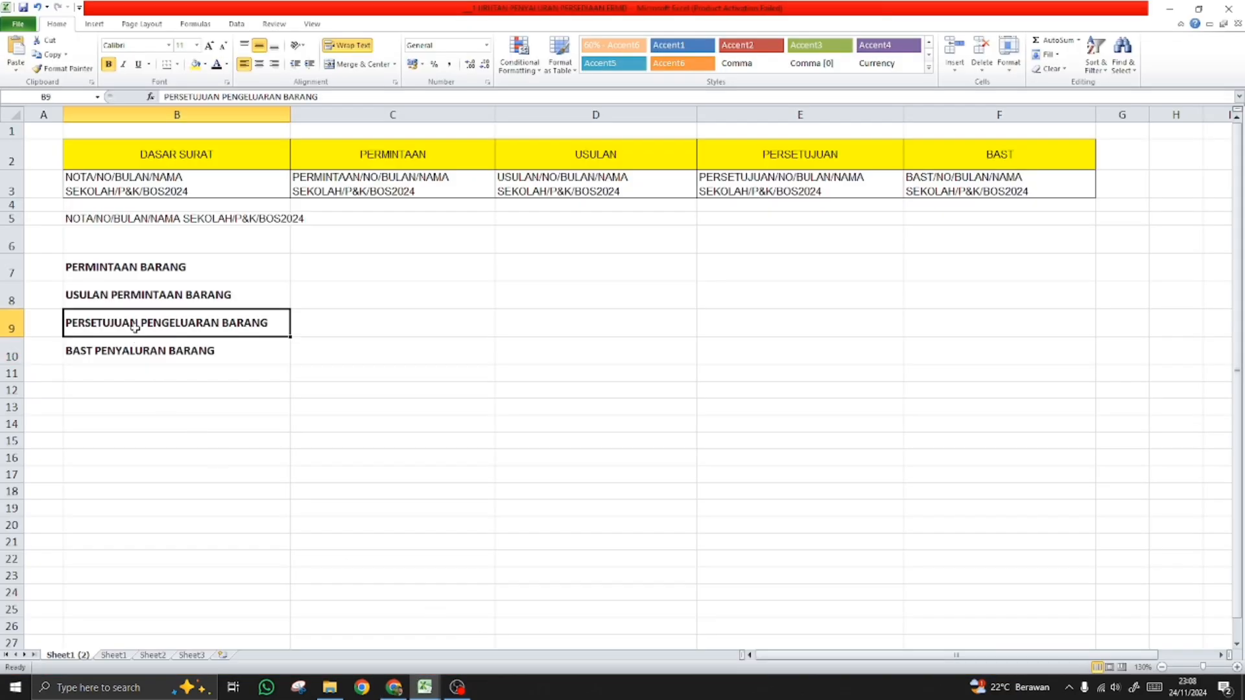
click(135, 353)
click(395, 687)
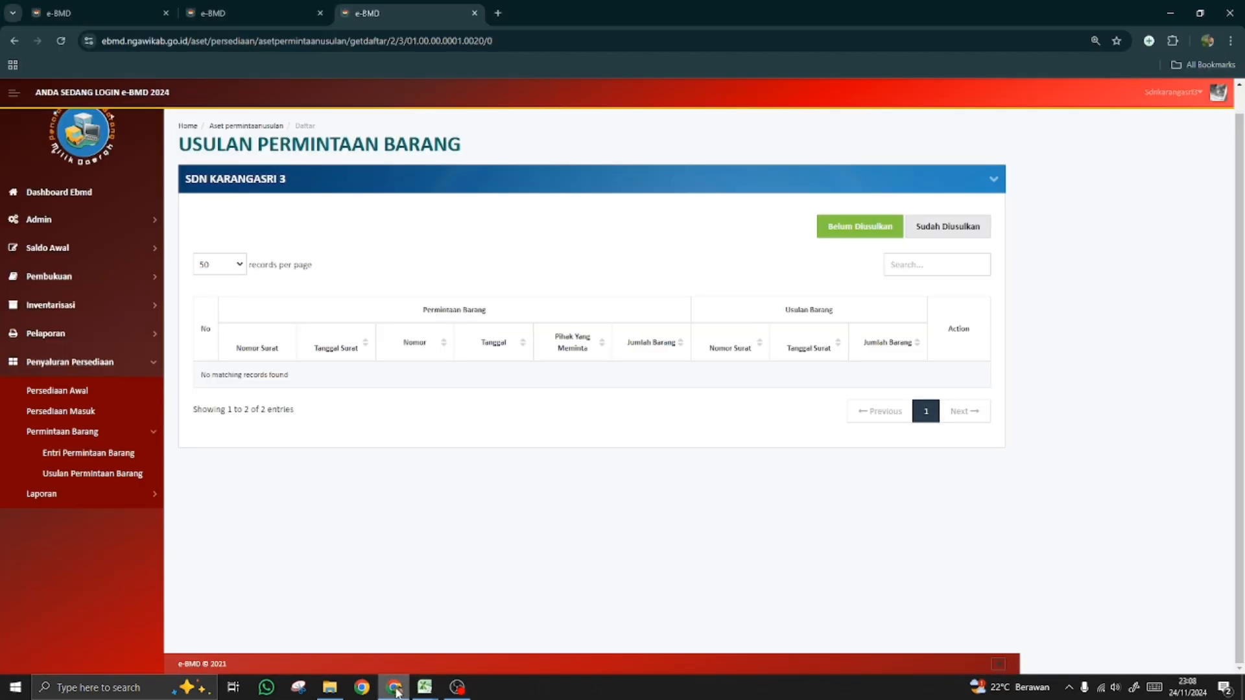
scroll(568, 392, up, 1)
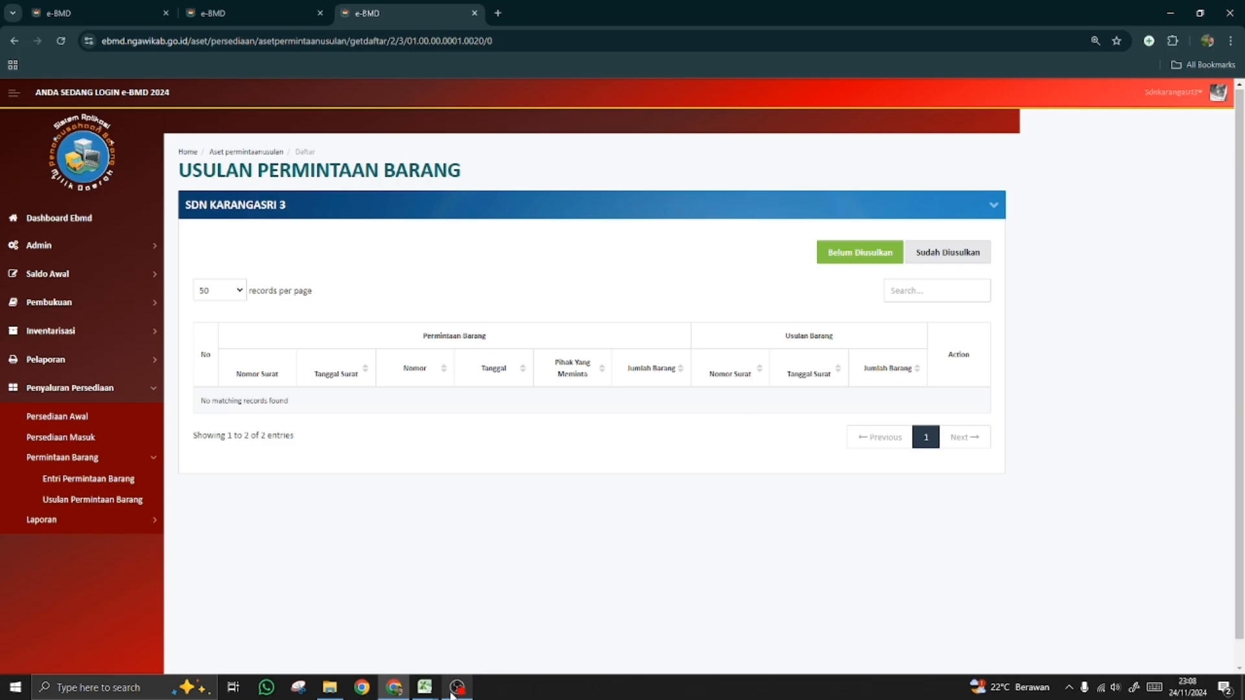
- Compare the approval and BAST stages in B9 and B10 of the Excel workbook with the Penyaluran Persediaan options in e-BMD
click(399, 691)
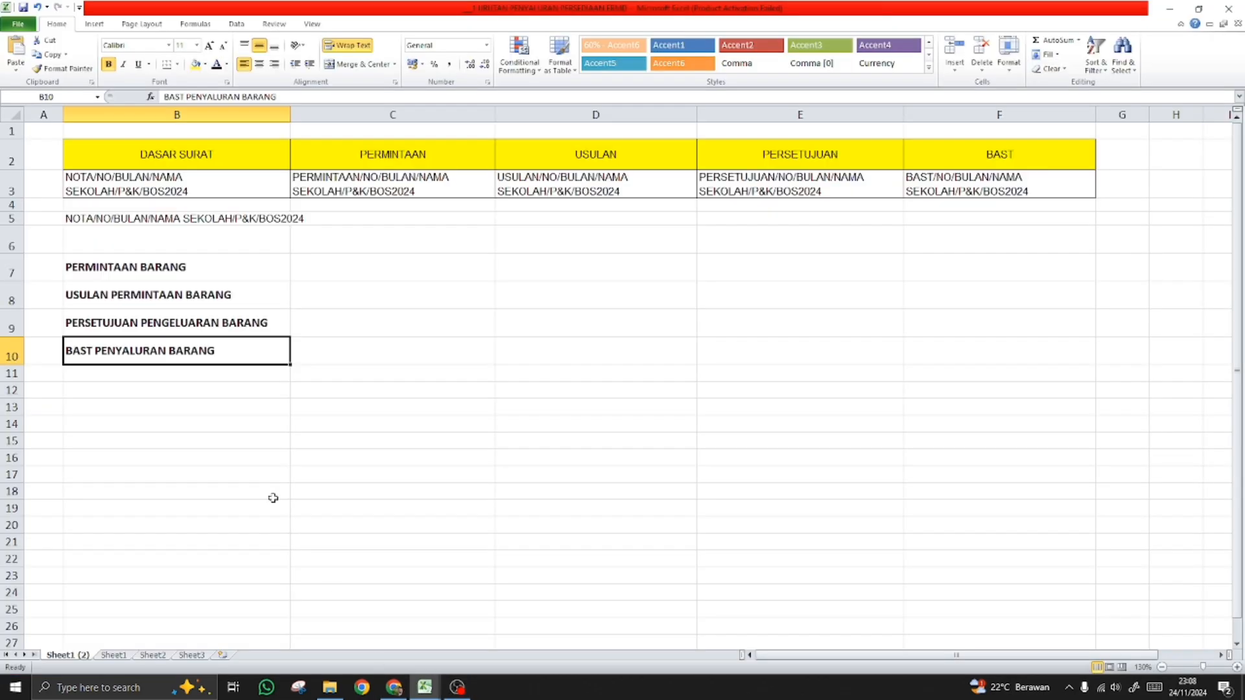
click(115, 326)
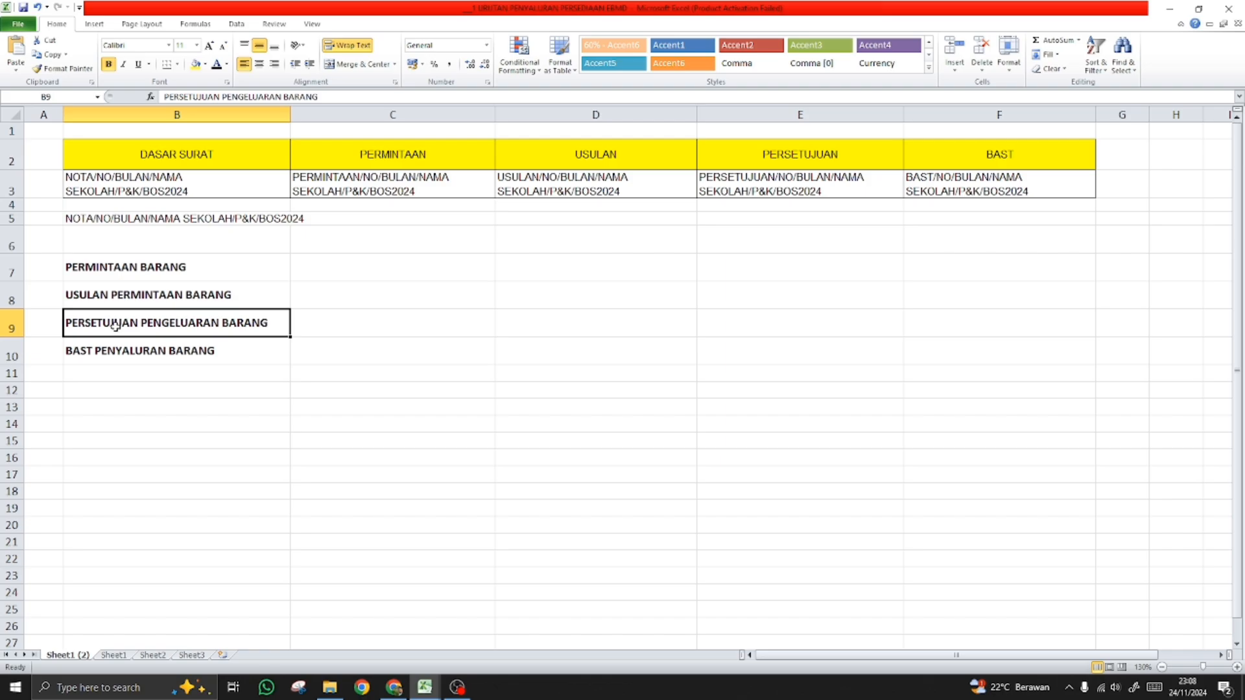
click(113, 359)
click(393, 690)
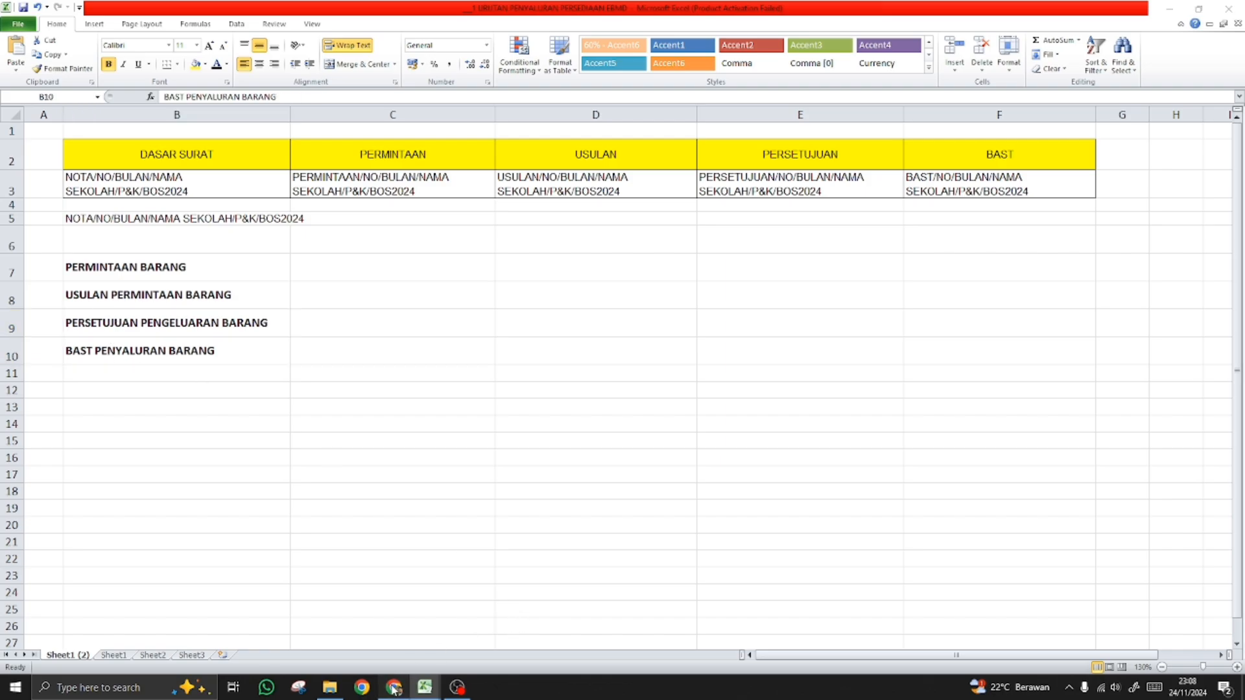
click(79, 394)
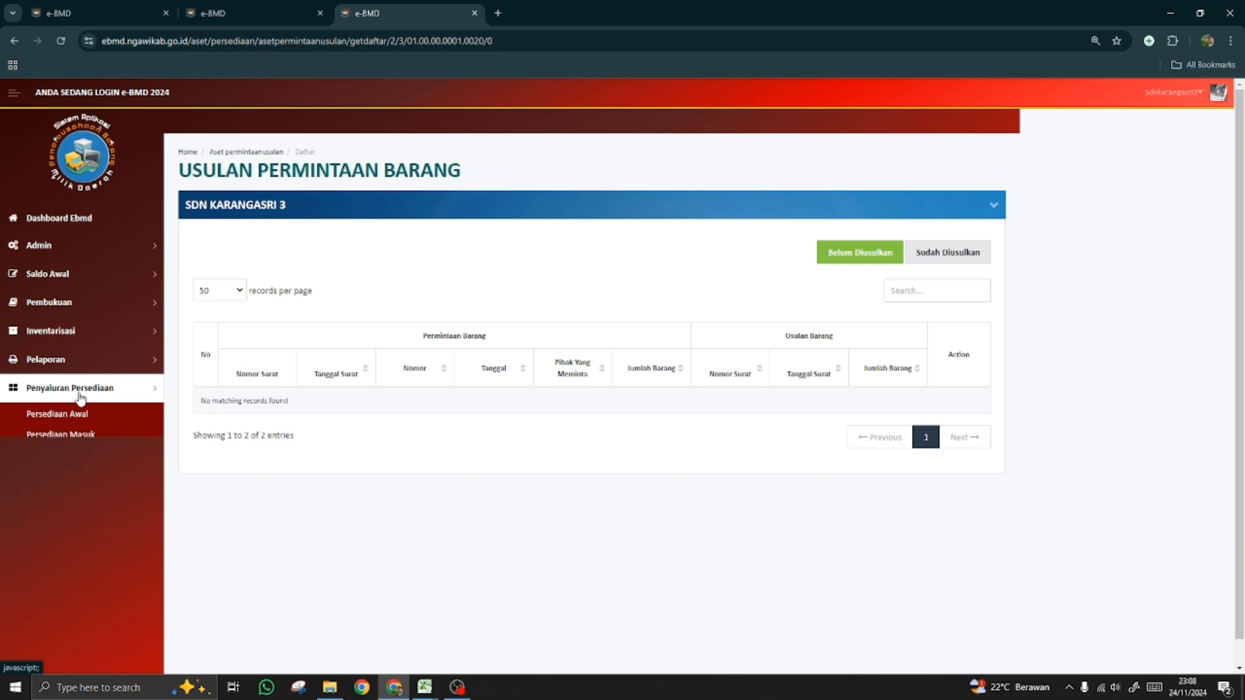
click(80, 398)
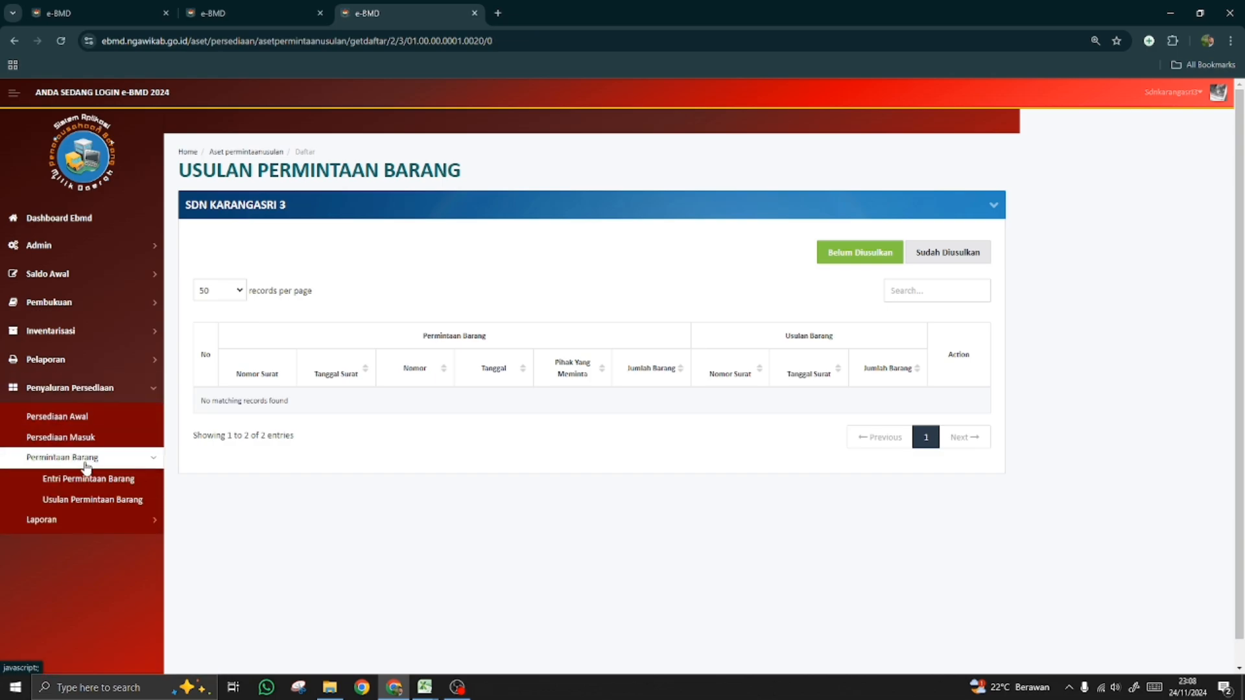
- Sign out of the school account and try to log in to the Ngawi coordinator account for 2024 with its username and password
click(1180, 97)
click(1195, 254)
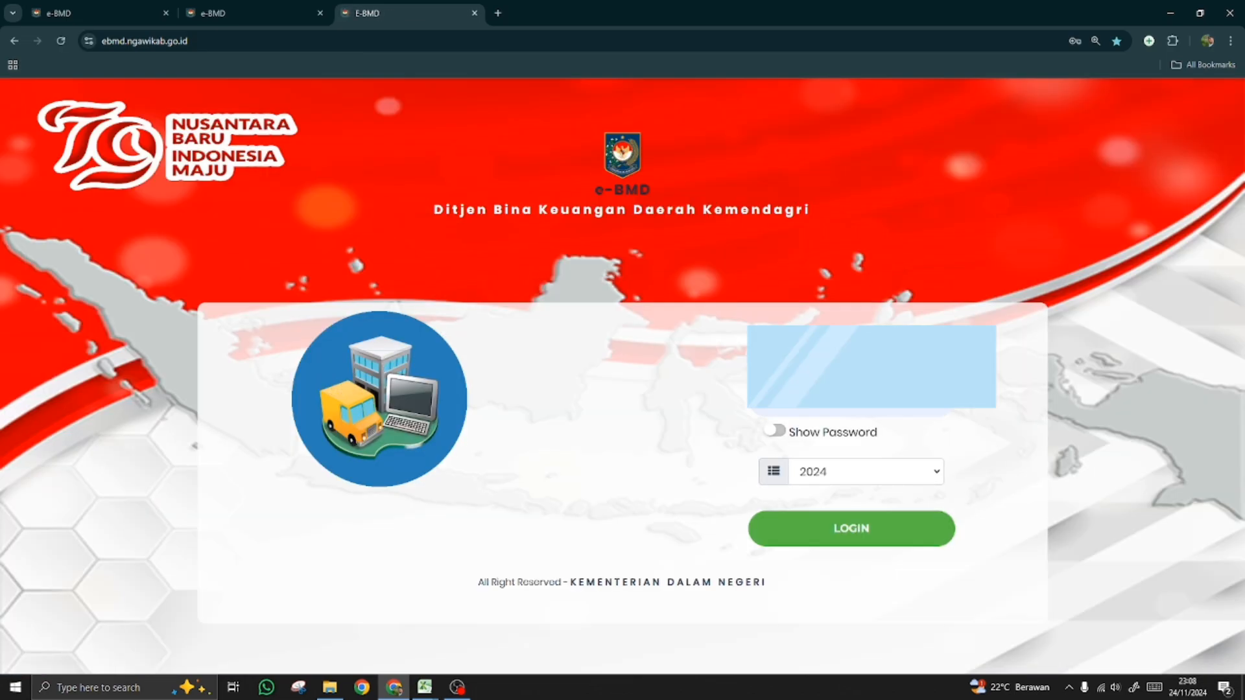
click(852, 356)
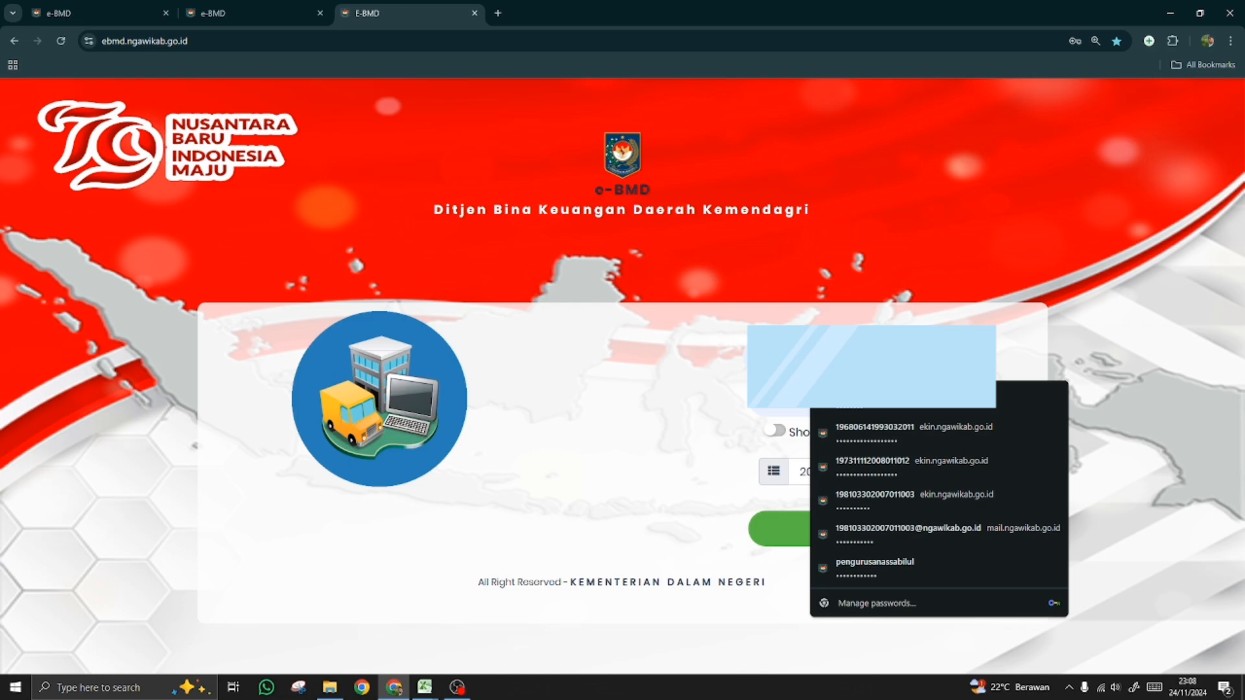
text(k)
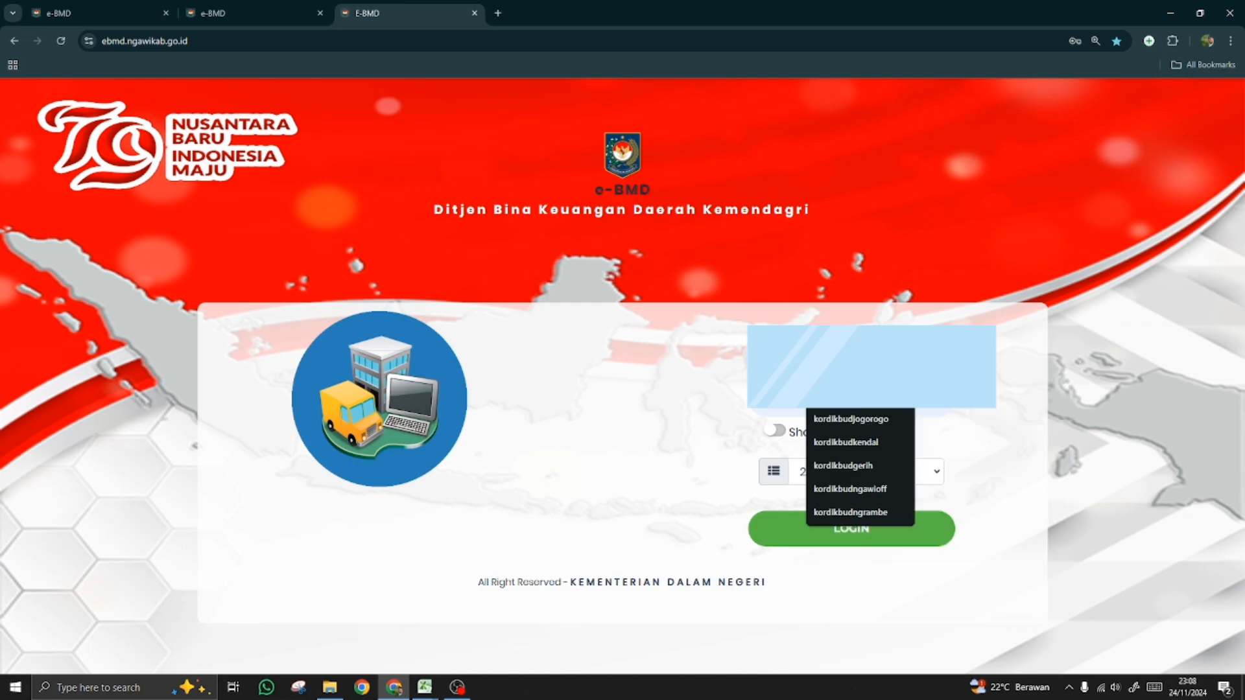
click(875, 351)
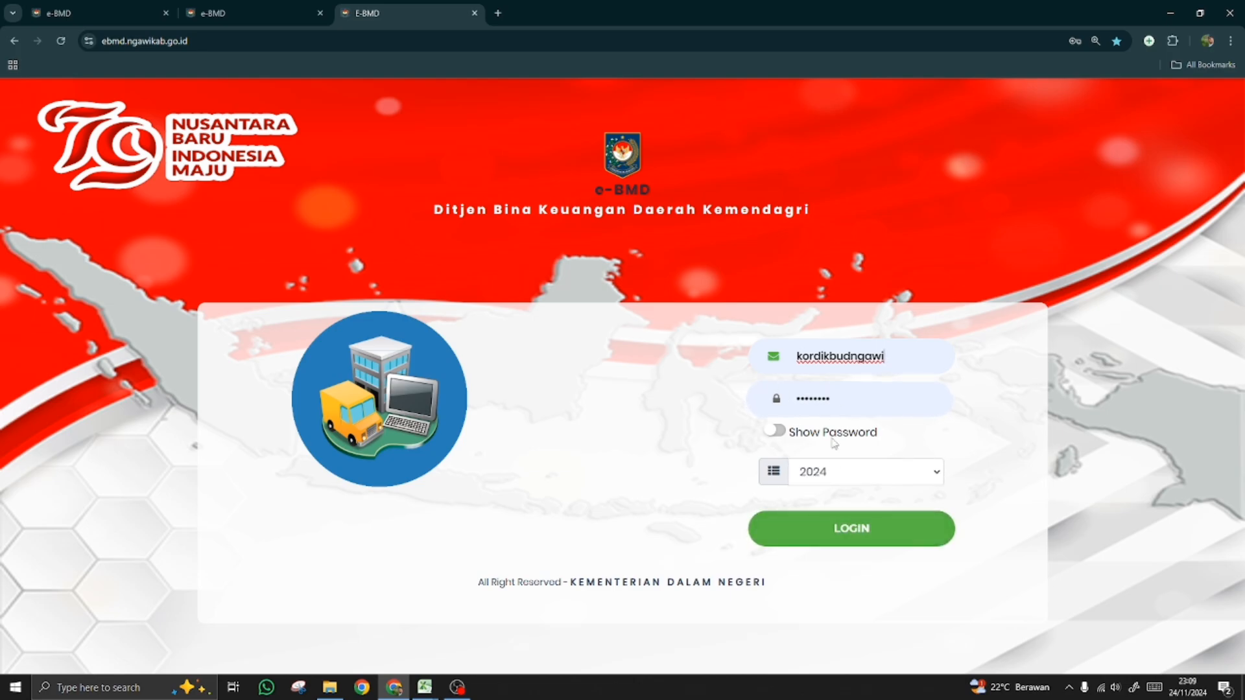
click(830, 537)
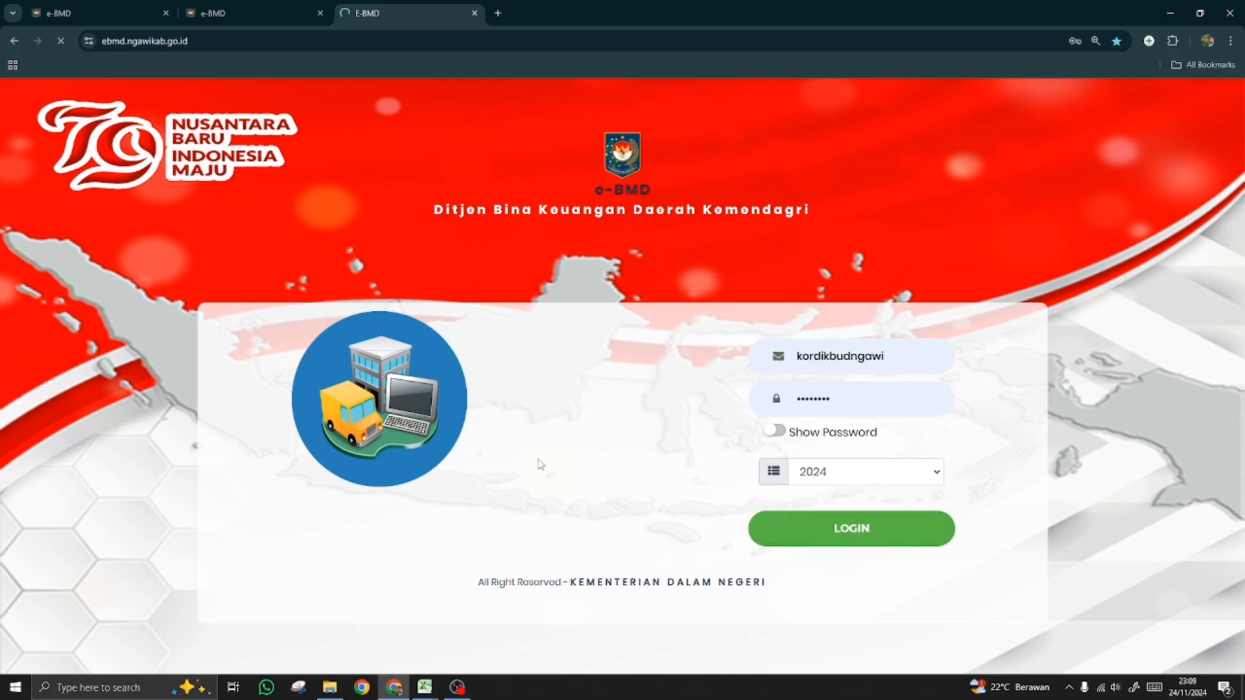
- Close the two extra e-BMD browser tabs, keeping only the dashboard tab
click(320, 13)
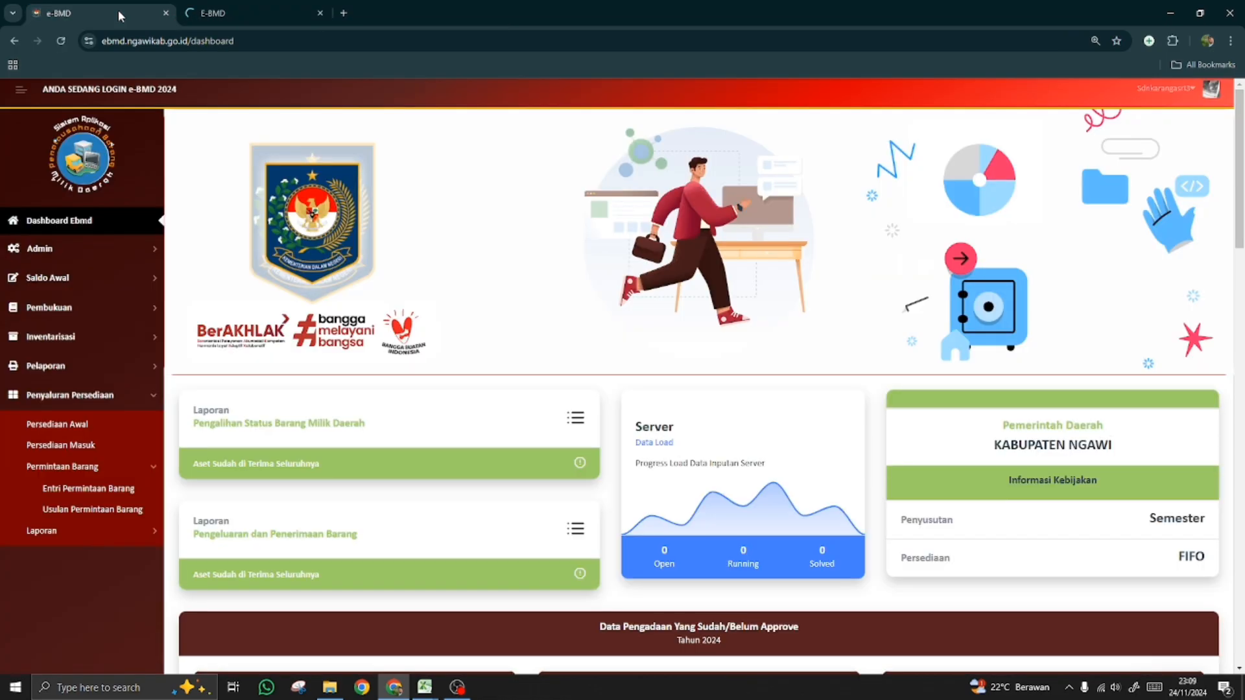
click(216, 10)
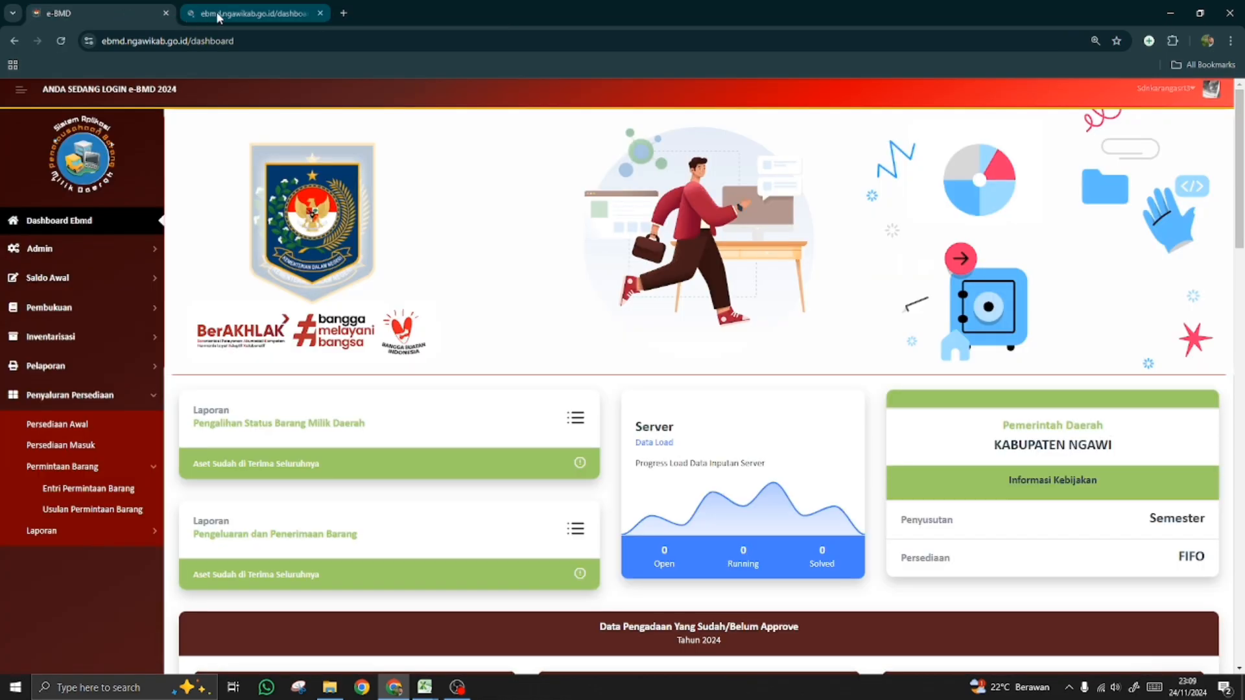
click(320, 13)
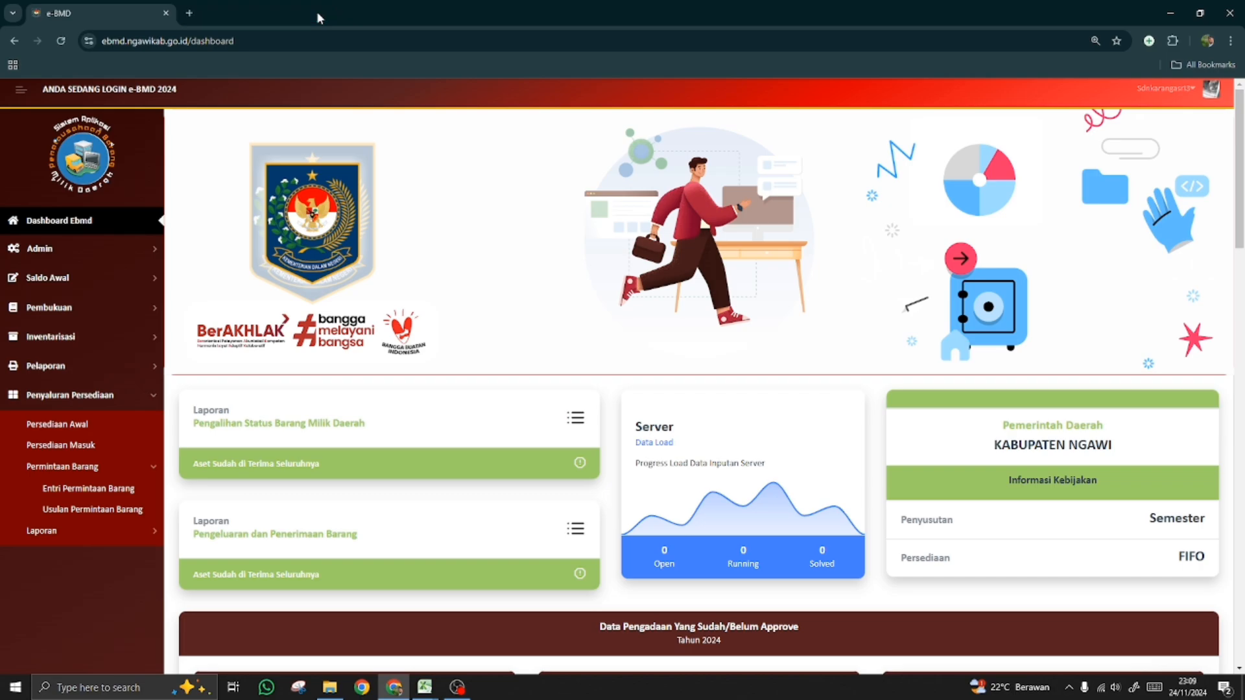
- Sign out from the e-BMD dashboard and log in to the Ngawi coordinator account for 2024 with its saved username and password
click(1183, 92)
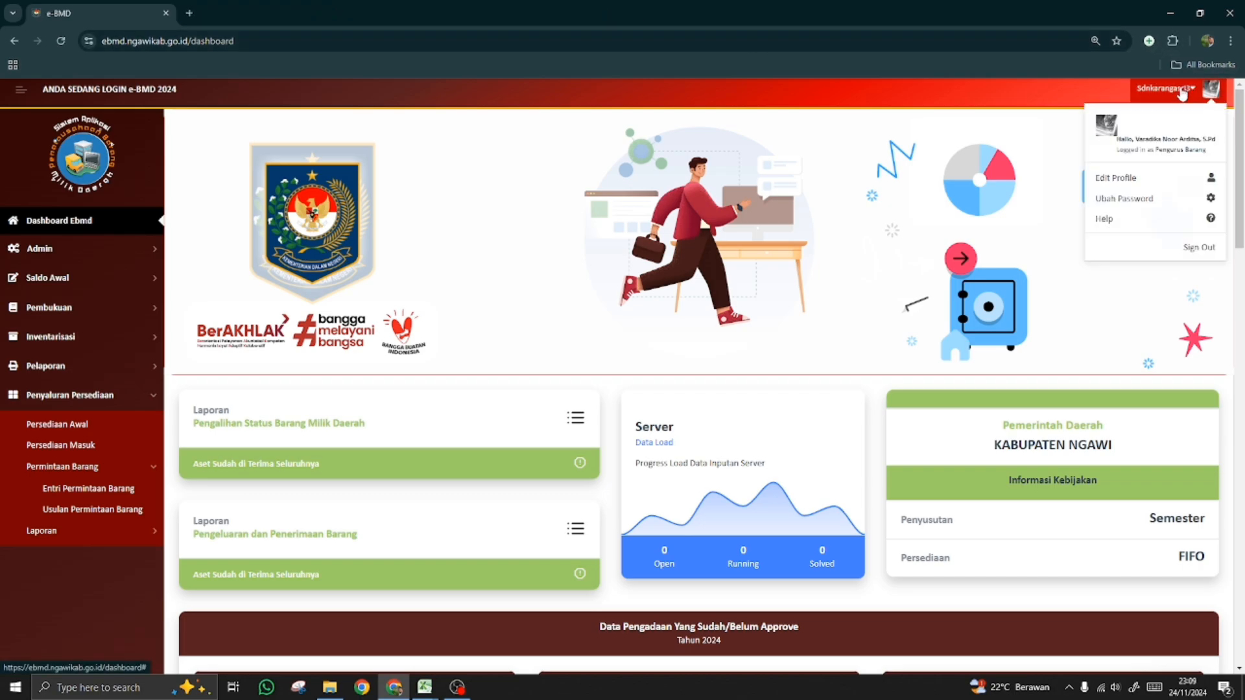
click(1199, 249)
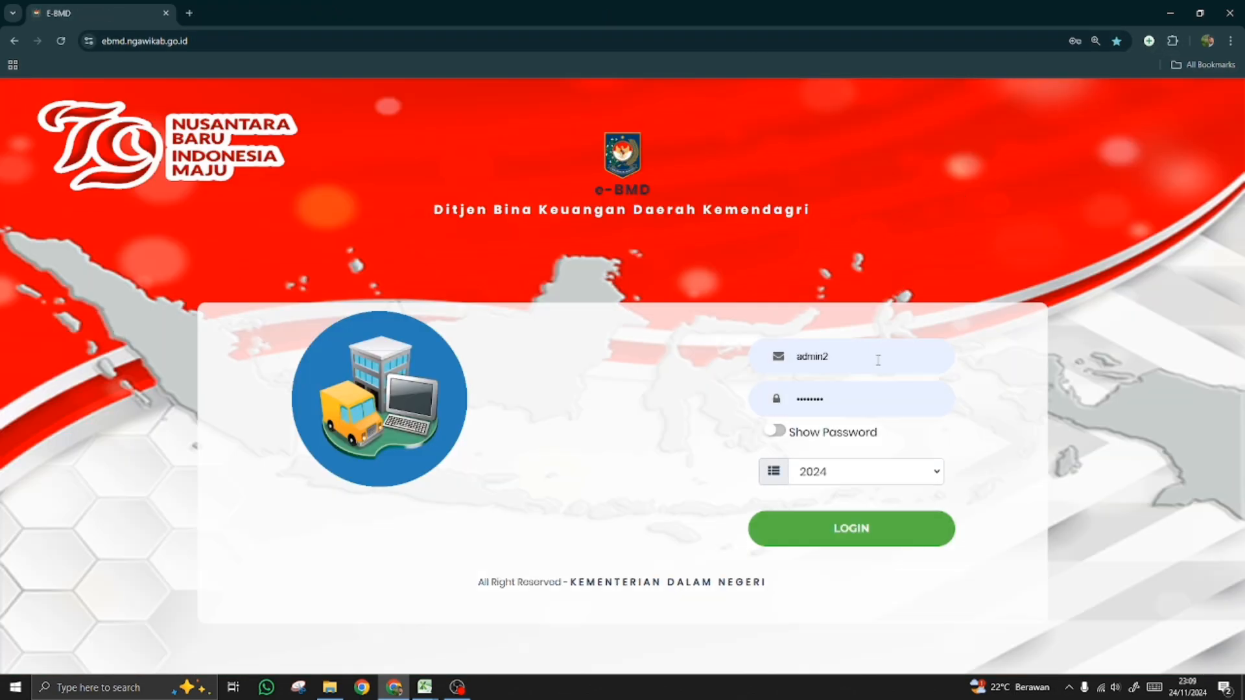
double_click(878, 362)
text(KO)
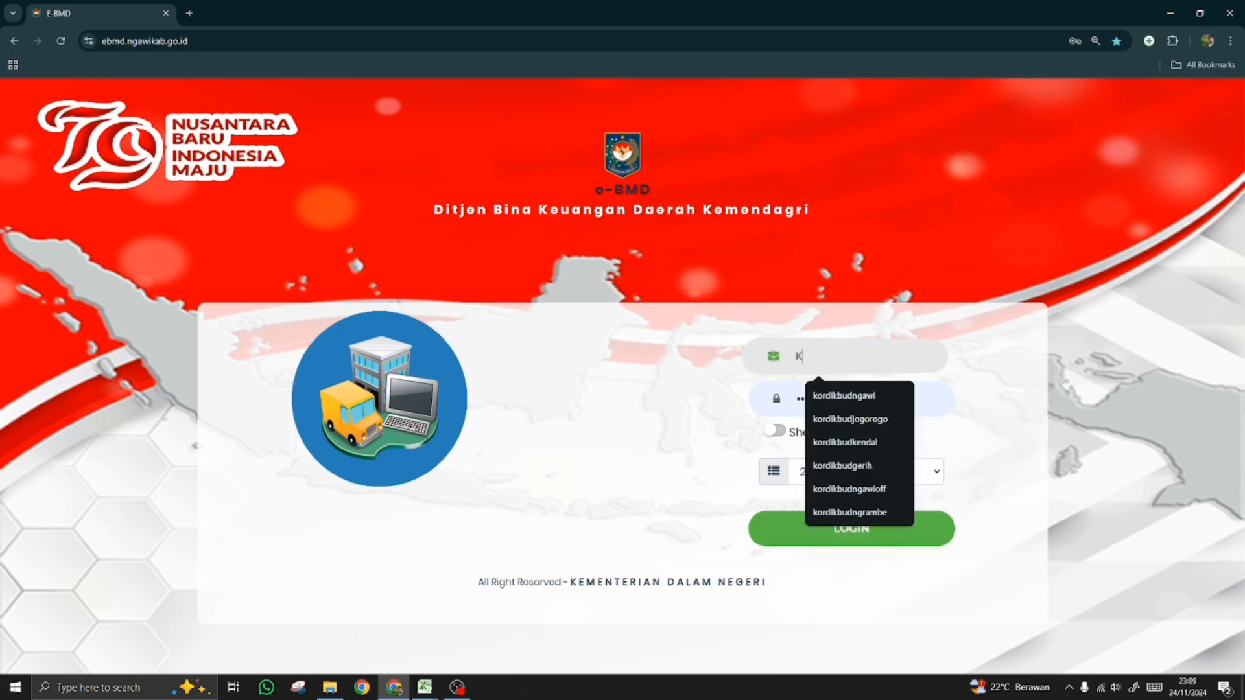
click(862, 398)
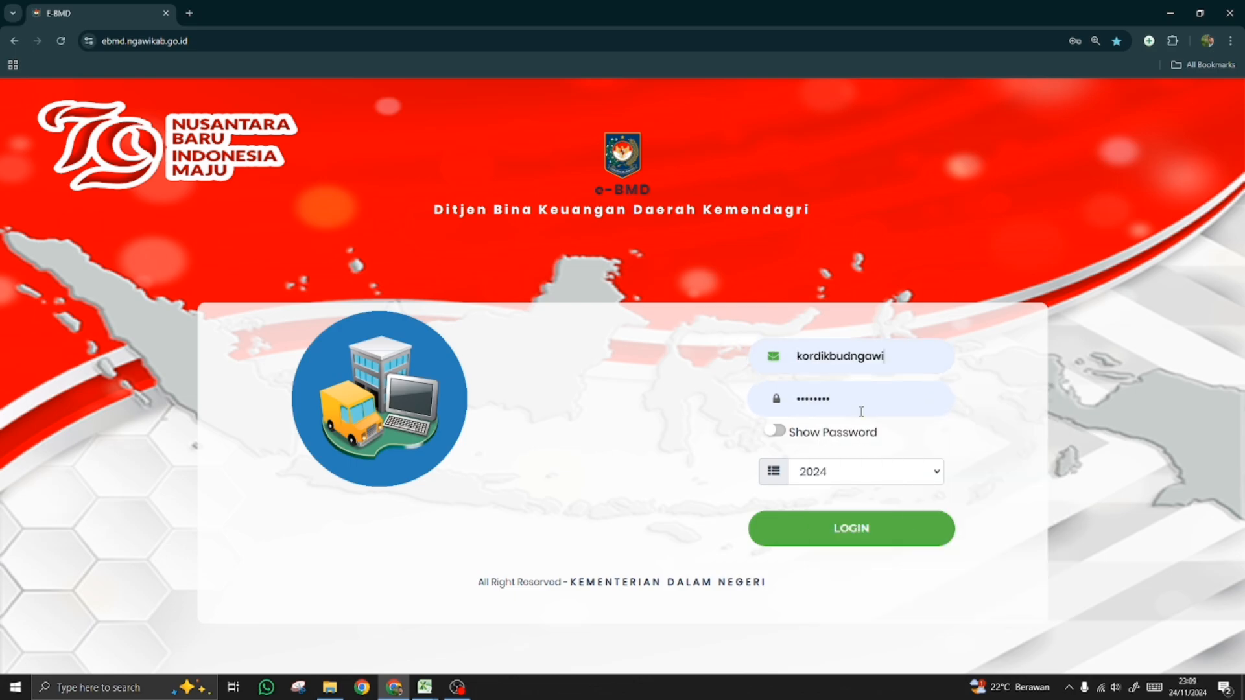
click(845, 536)
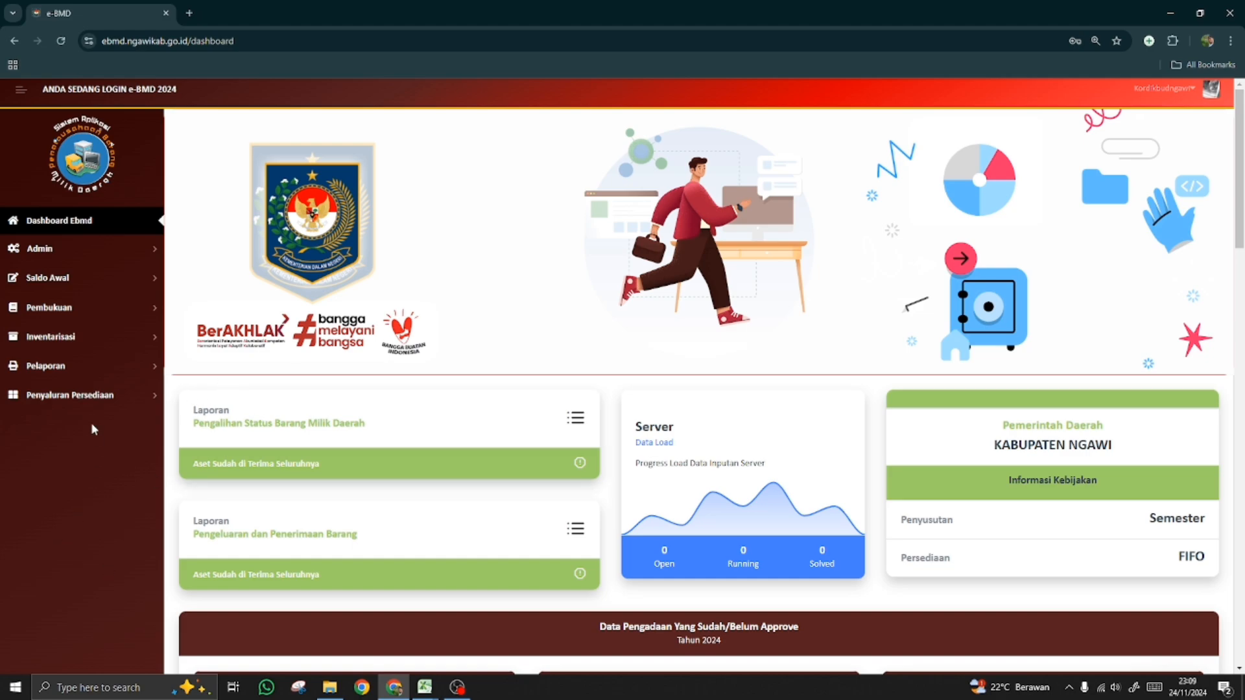
- Open the Persetujuan Barang page under Penyaluran Persediaan in a new browser tab and switch to it
click(95, 403)
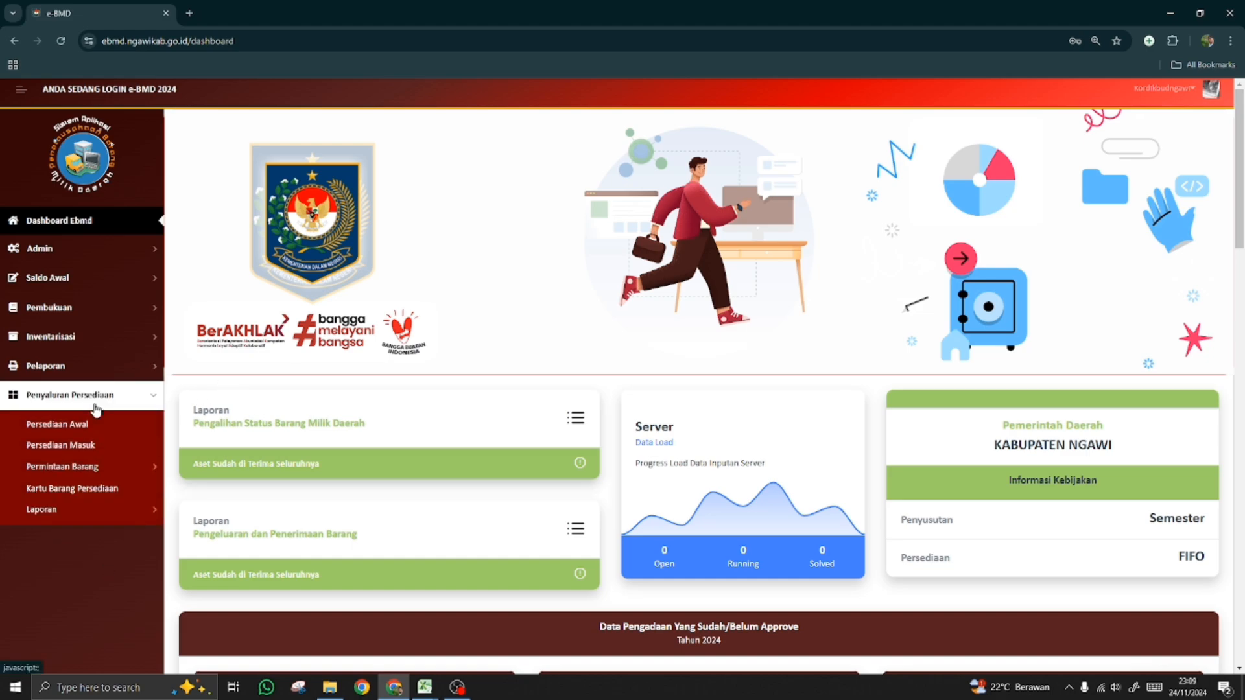
click(97, 467)
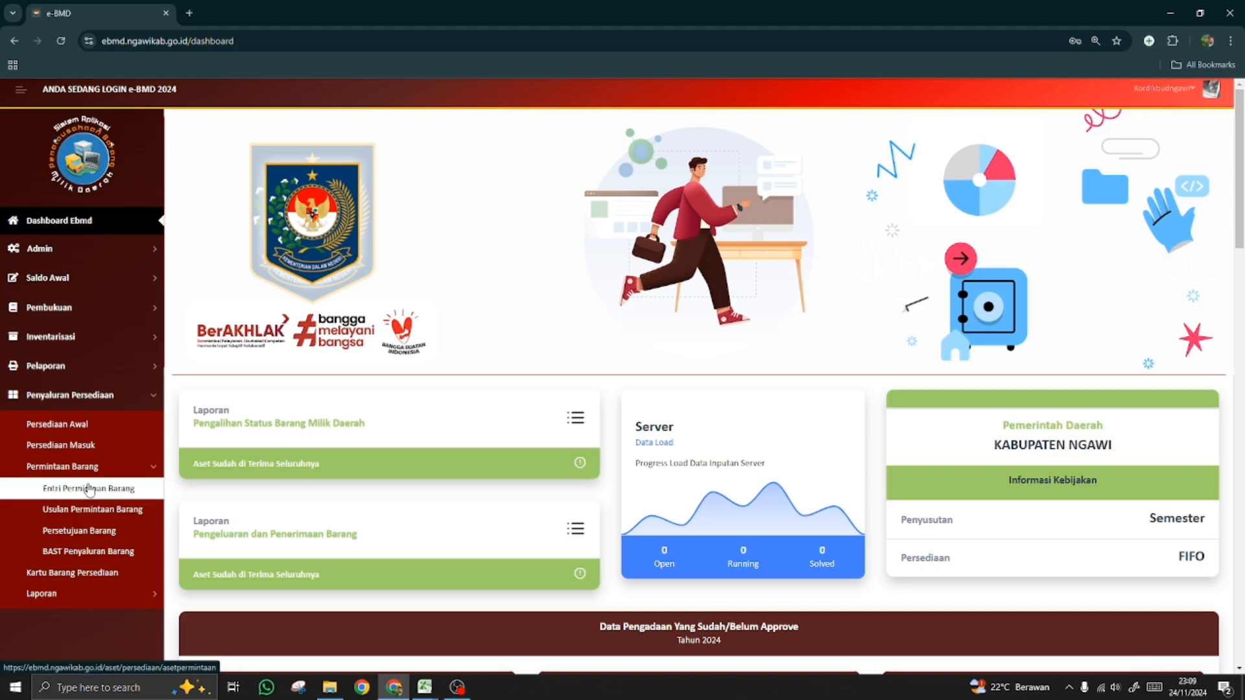
right_click(93, 538)
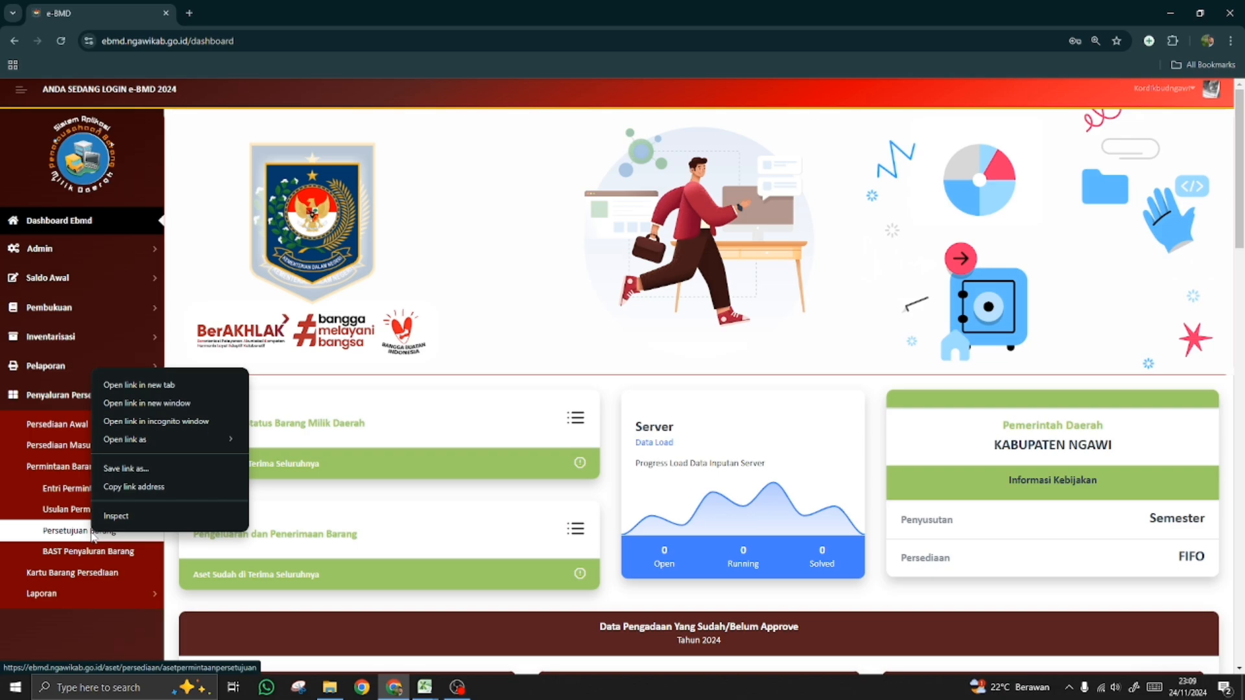
click(142, 384)
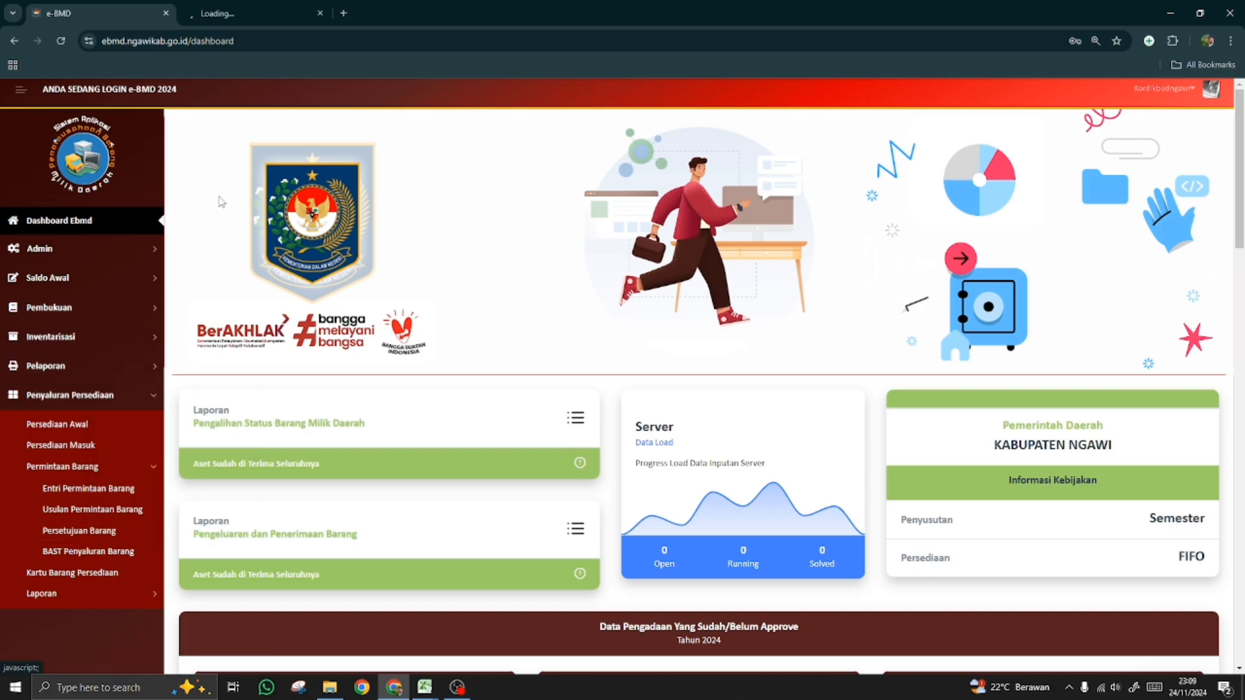
click(248, 18)
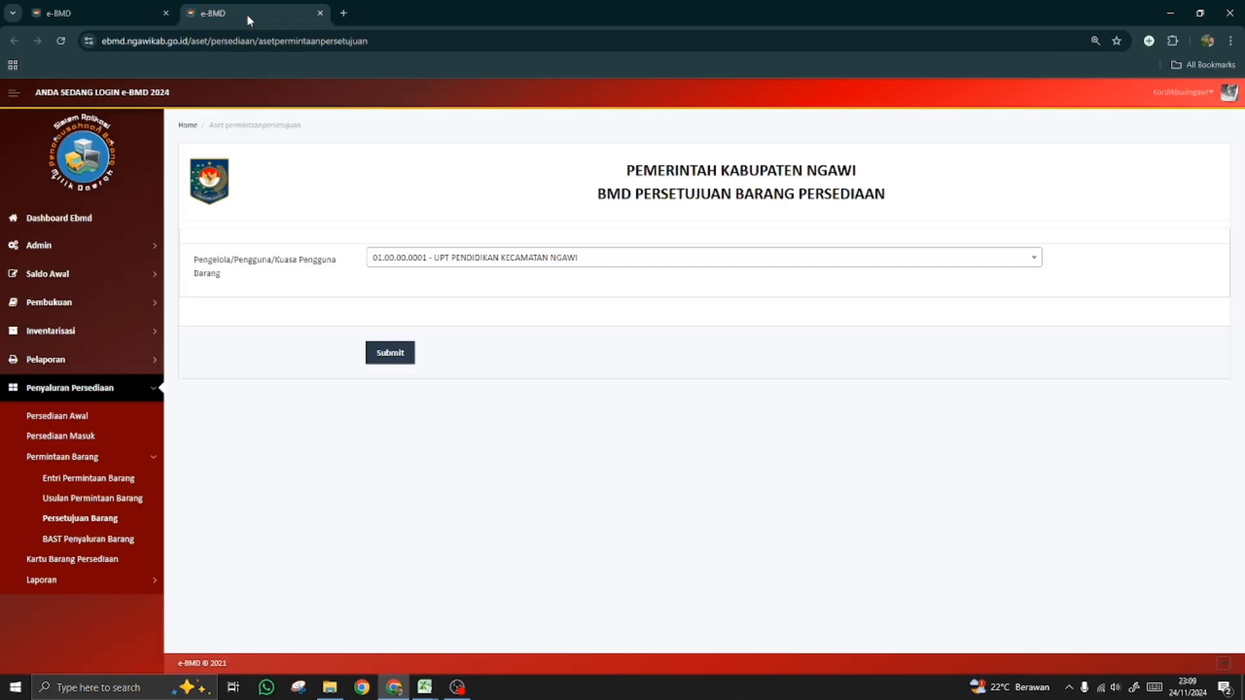
- Choose 01.00.00.0001.0020 - SDN KARANGASRI 3 as the Kuasa Pengguna Barang and submit to list its approvals
click(483, 259)
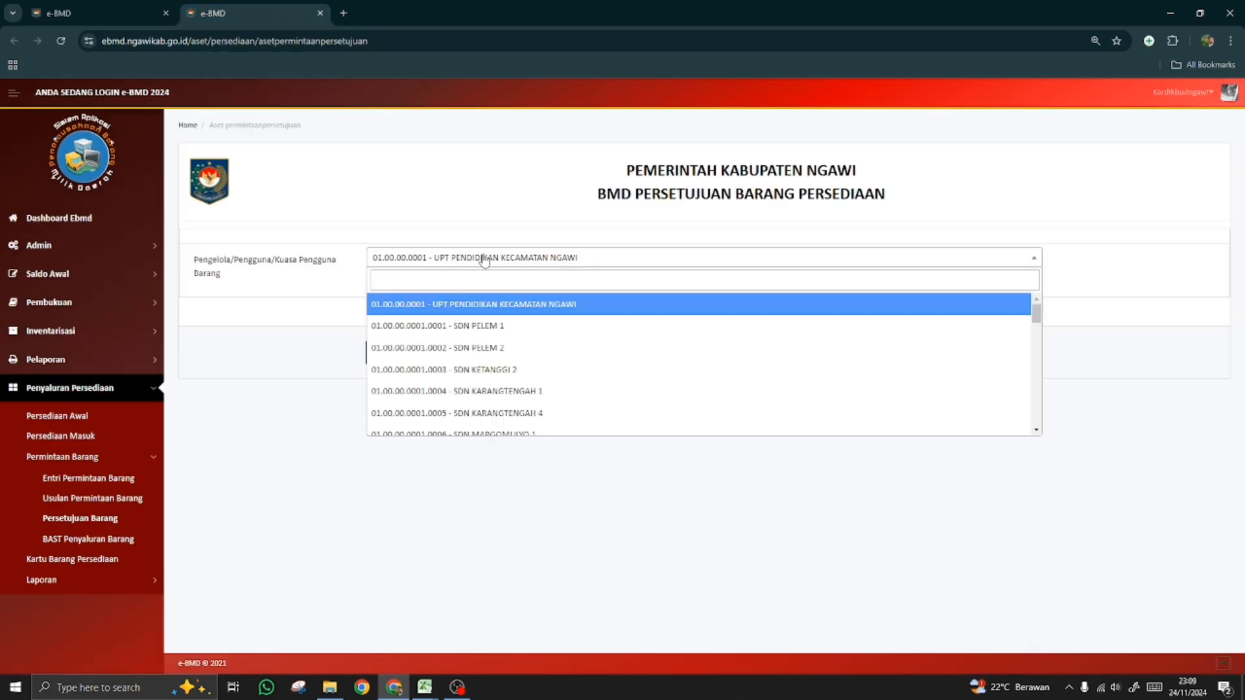
text(KARANG)
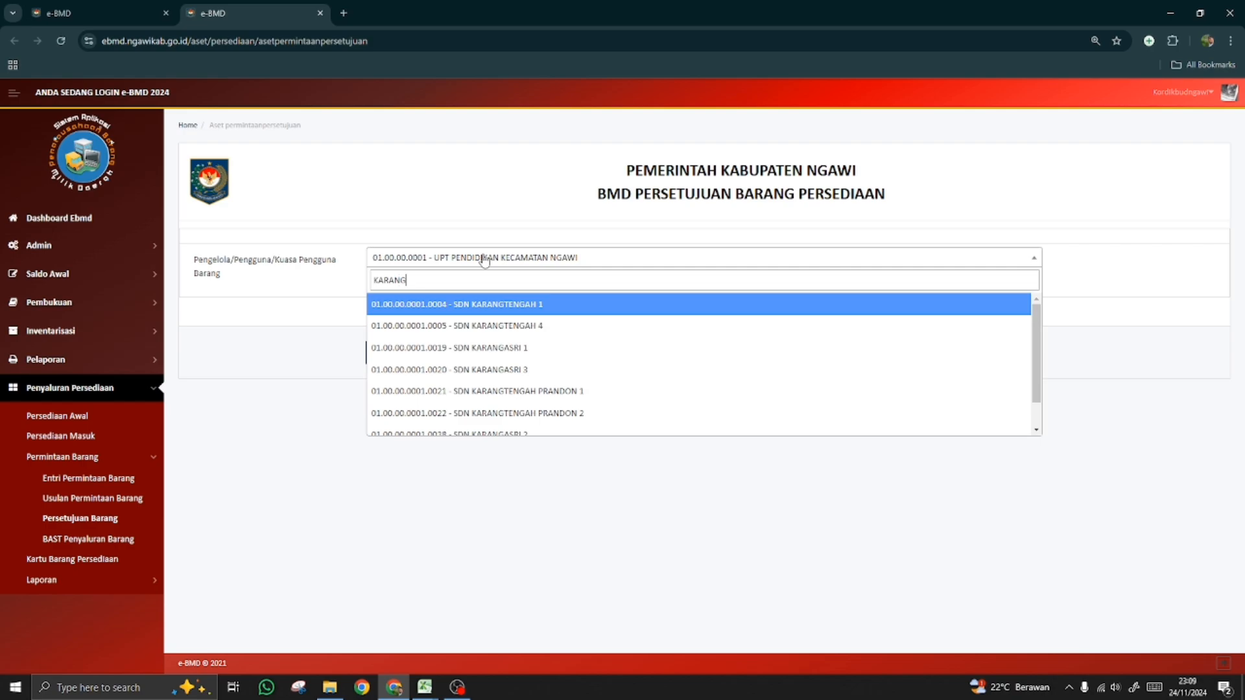
click(500, 371)
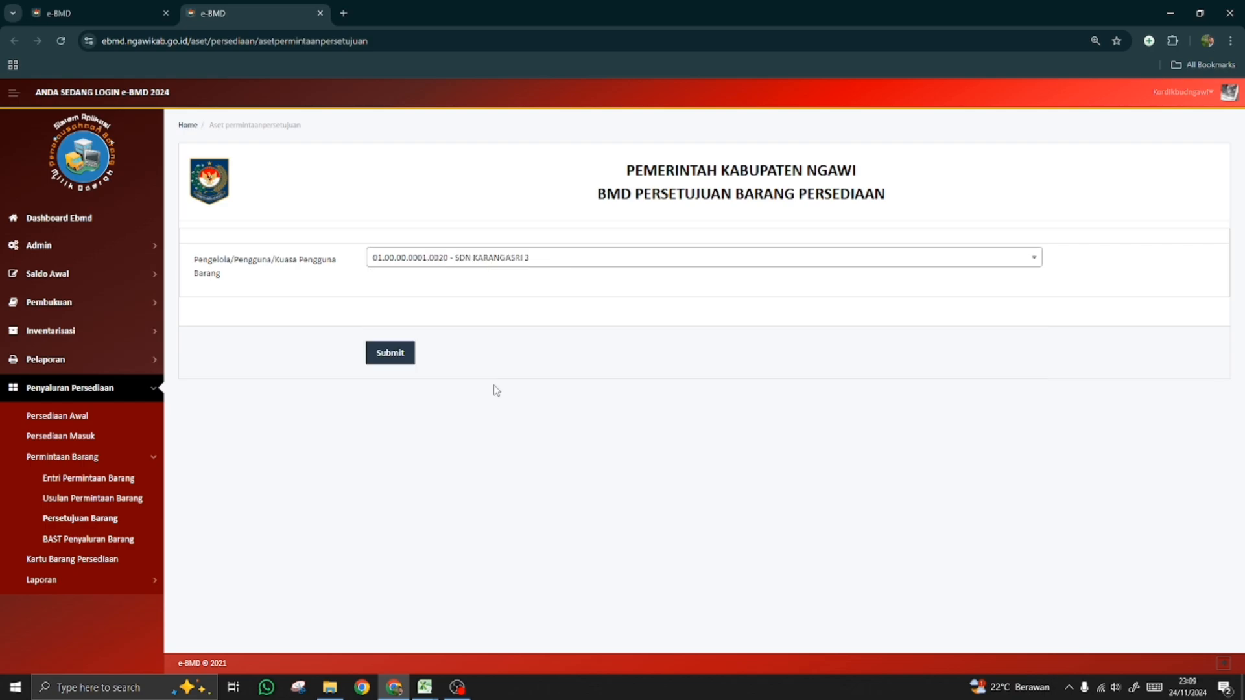
click(386, 355)
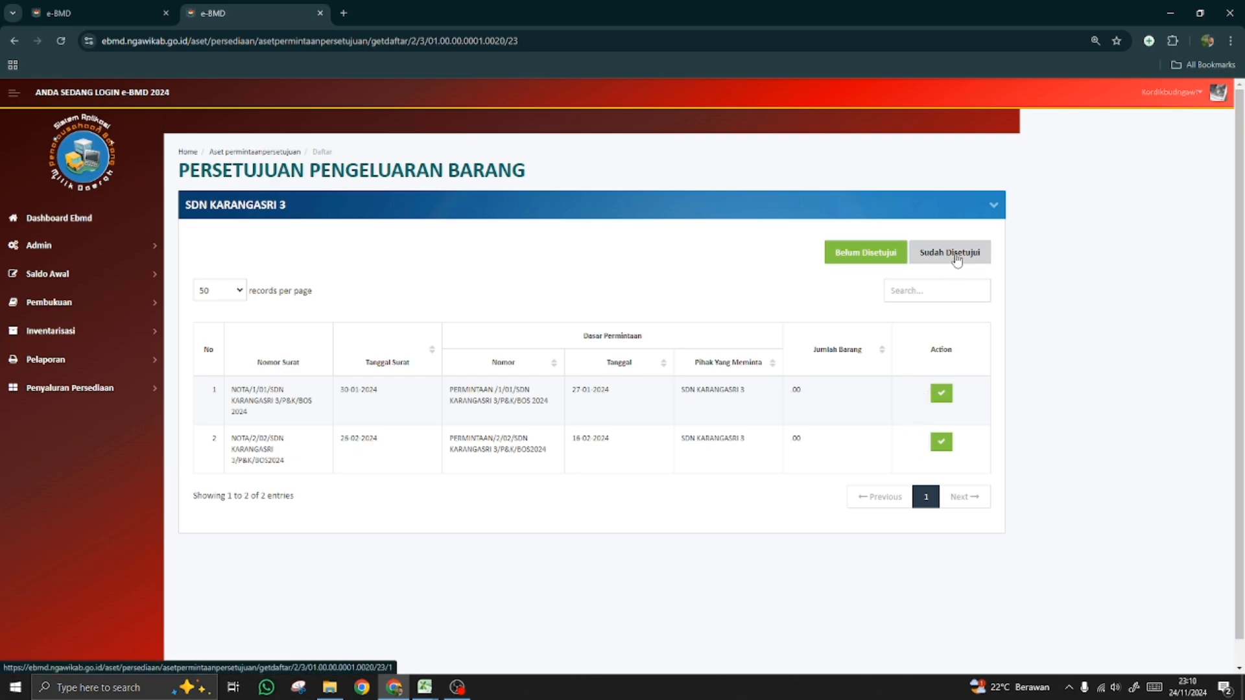
- Open the approval form for the January request NOTA/1/01/SDN KARANGASRI 3/P&K/BOS 2024 at its Persetujuan fields
click(941, 396)
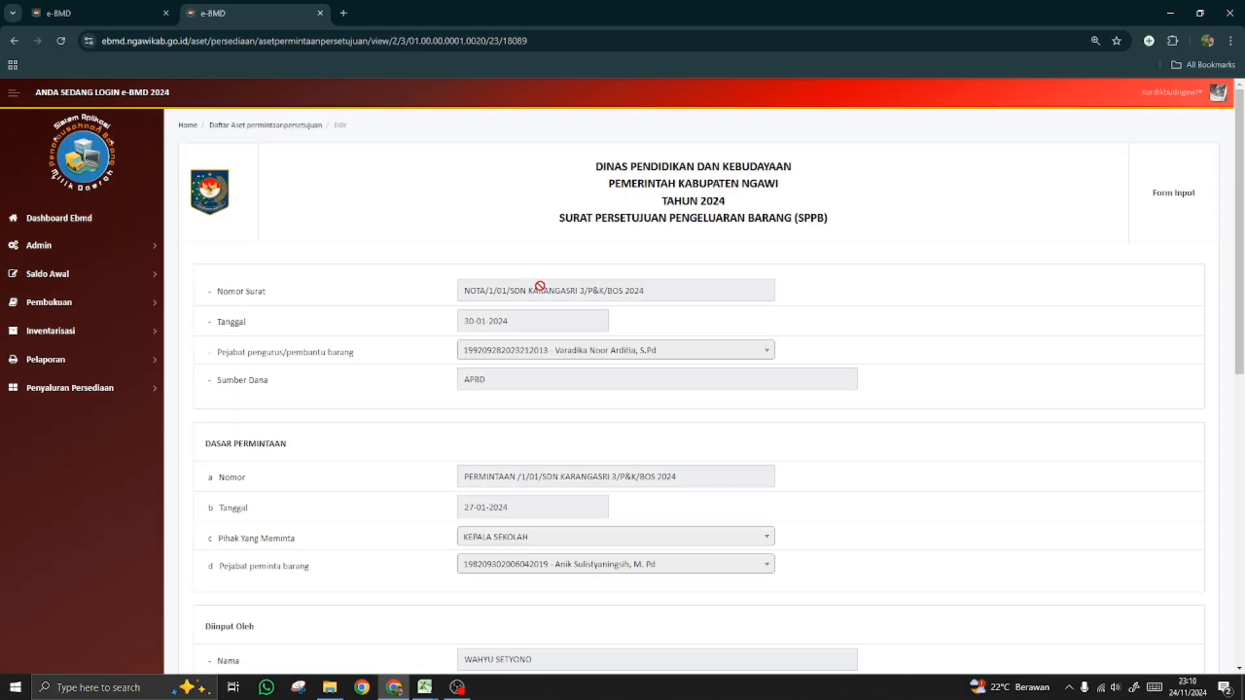
scroll(537, 293, down, 2)
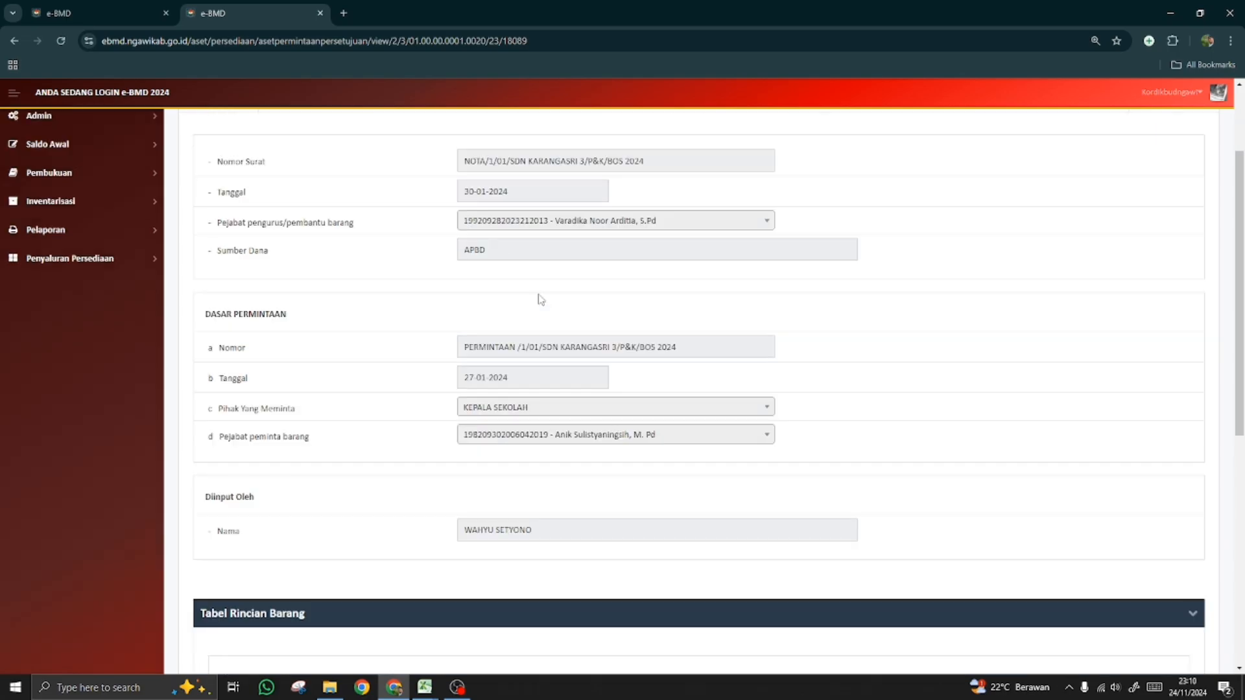
scroll(541, 299, down, 1)
scroll(539, 298, down, 1)
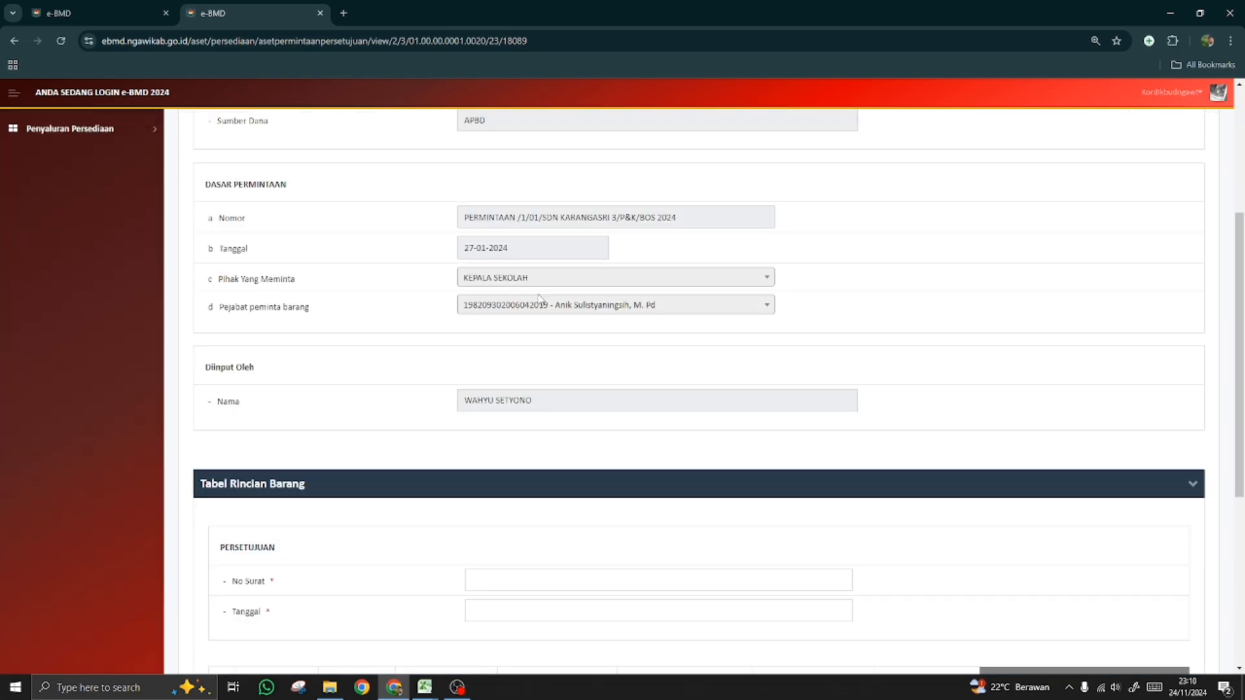
scroll(445, 389, down, 1)
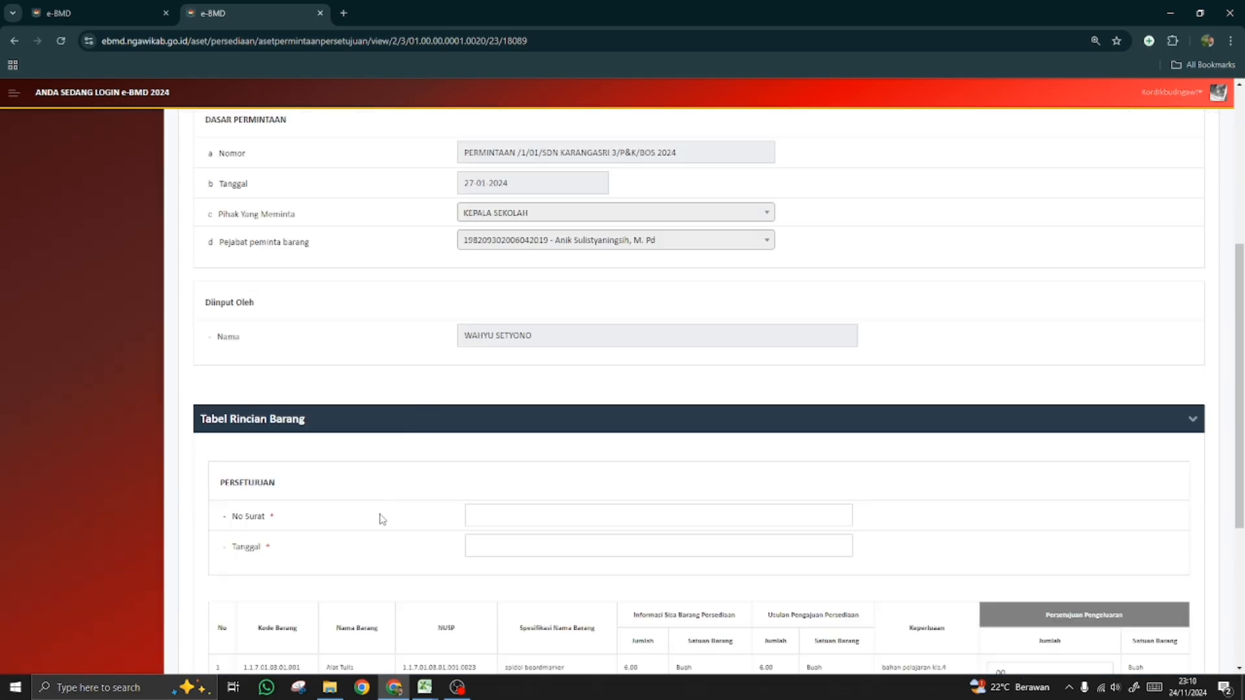
- Copy the request number PERMINTAAN /1/01/SDN KARANGASRI 3/P&K/BOS 2024 from Dasar Permintaan into the approval's No Surat field
scroll(402, 523, up, 1)
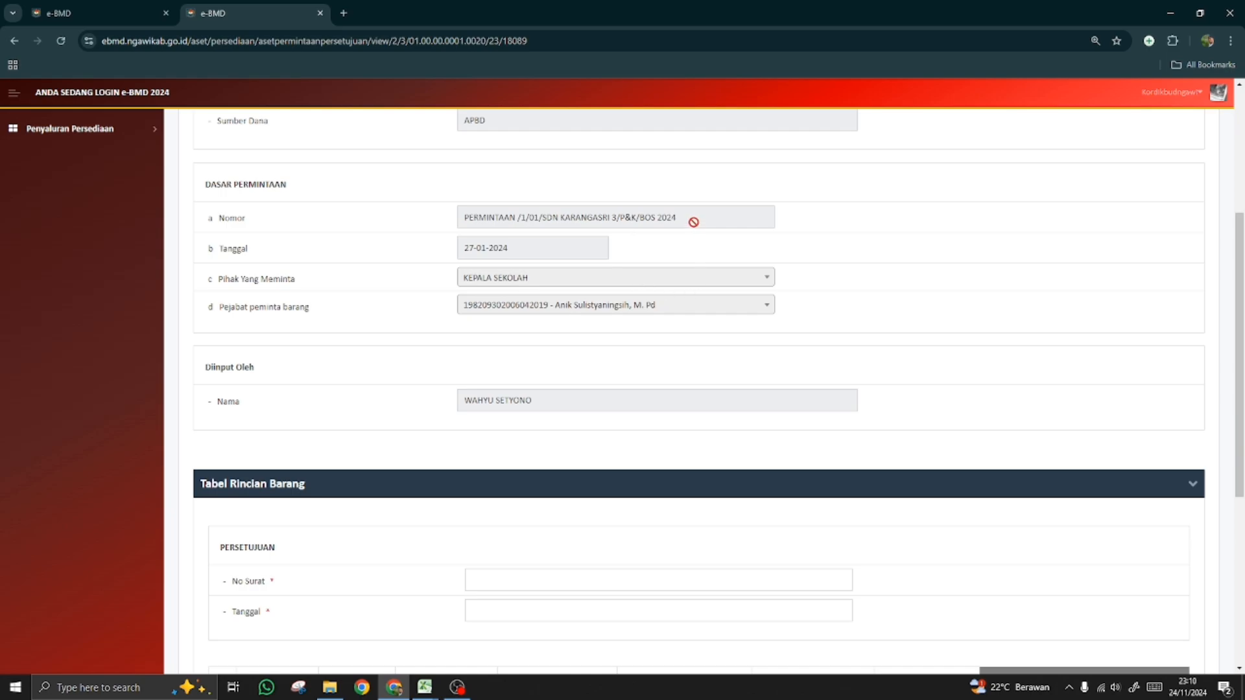
drag(694, 219, 451, 220)
key(ctrl+c)
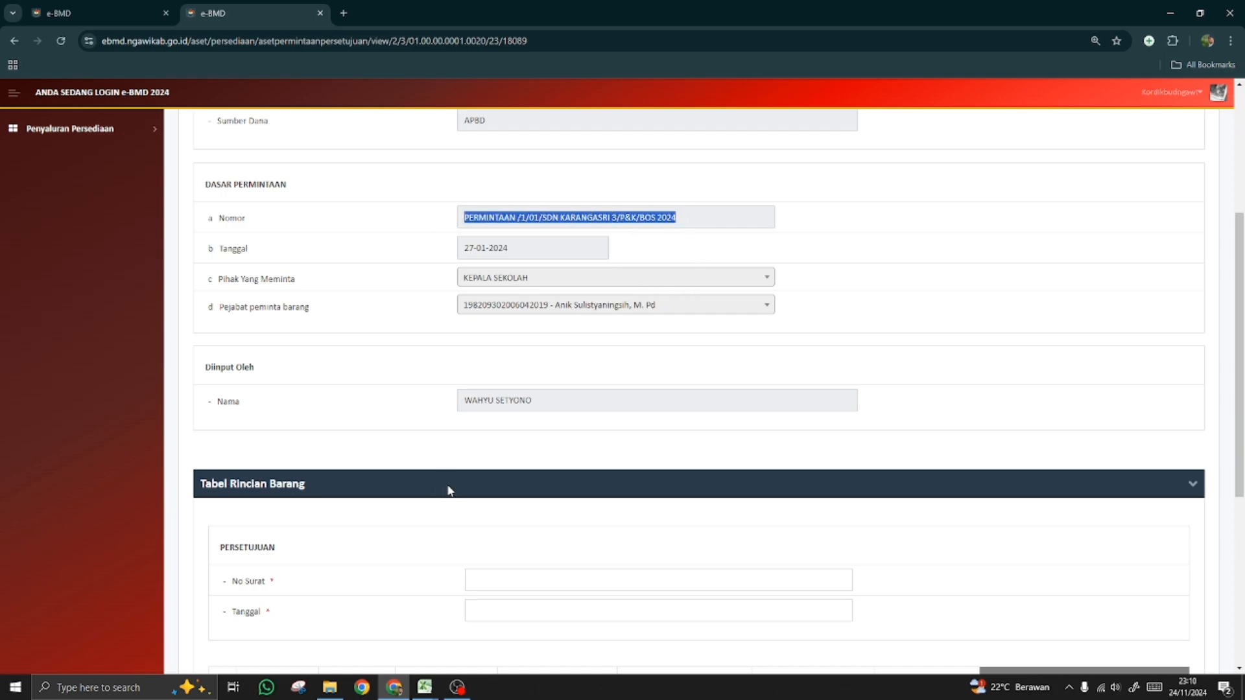
scroll(448, 491, down, 1)
click(488, 517)
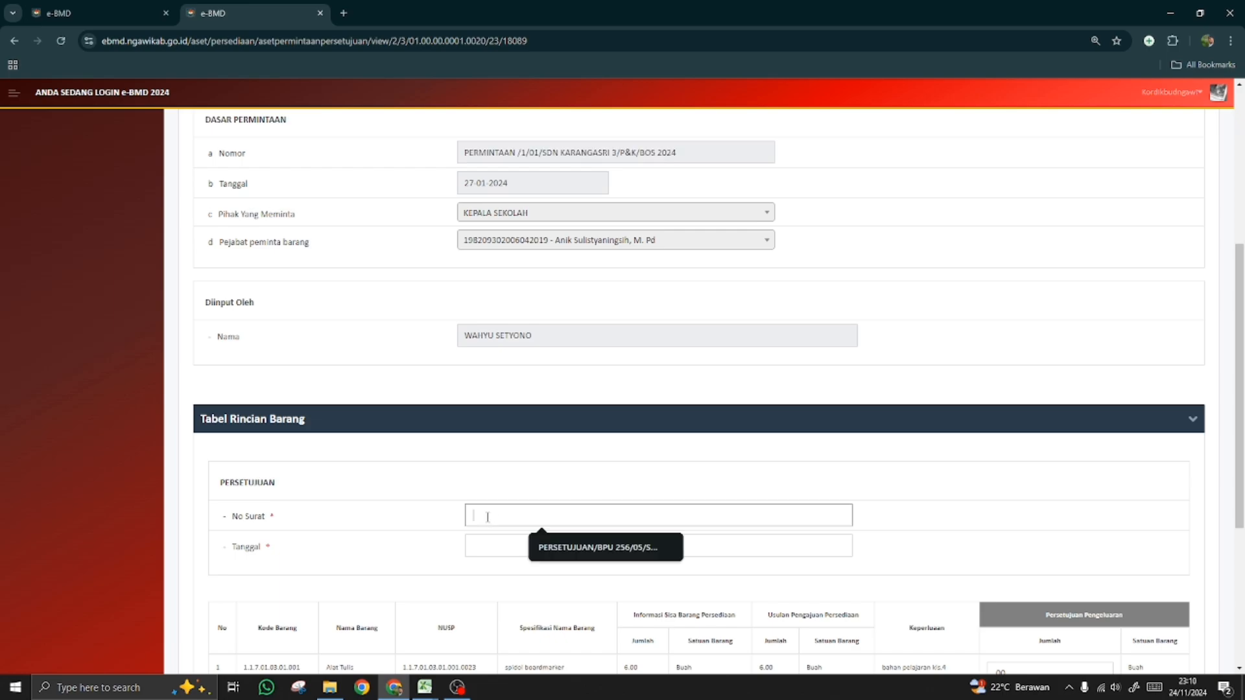
key(ctrl+v)
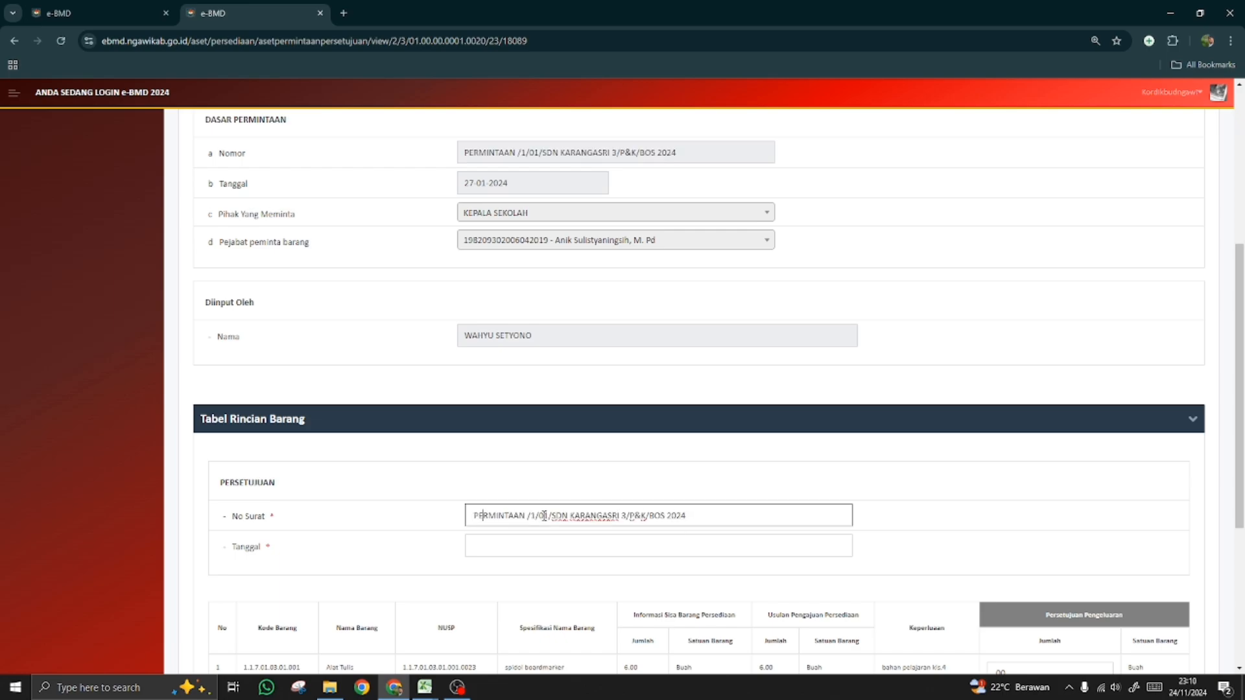
- Replace the No Surat prefix and remove stray spaces so it reads PERSETUJUAN/1/01/SDN KARANGASRI 3/P&K/BOS 2024
key(BackSpace)
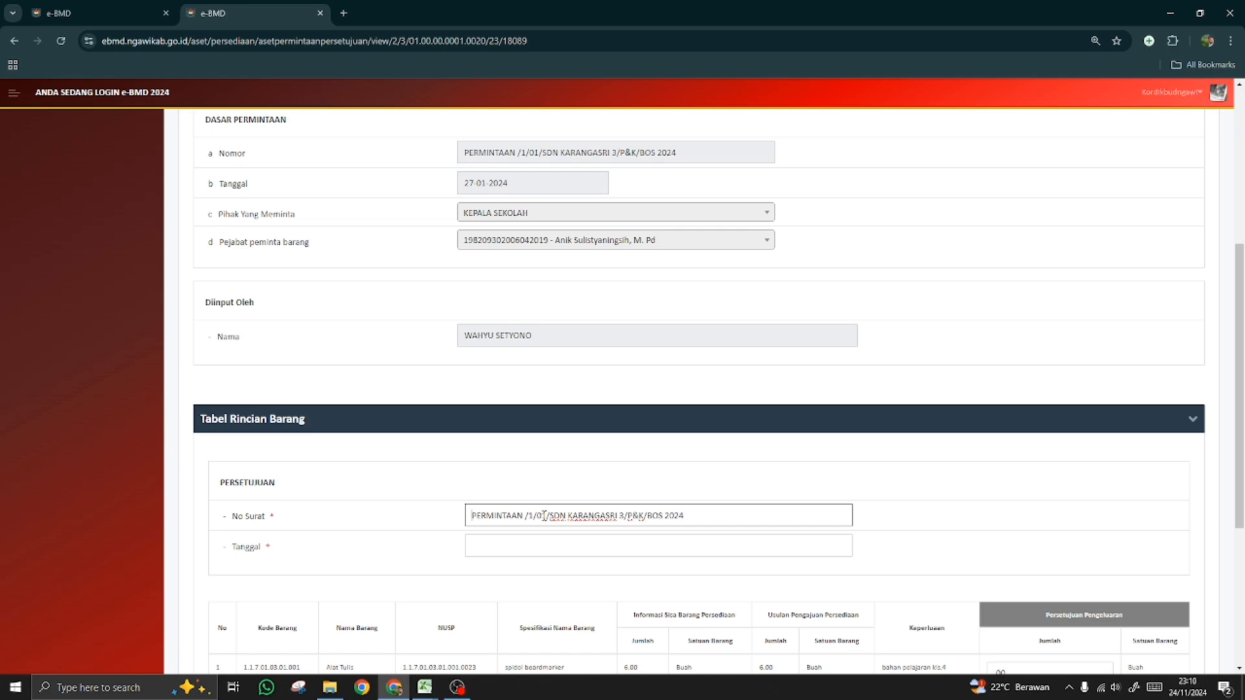
key(Delete)
key(Delete)
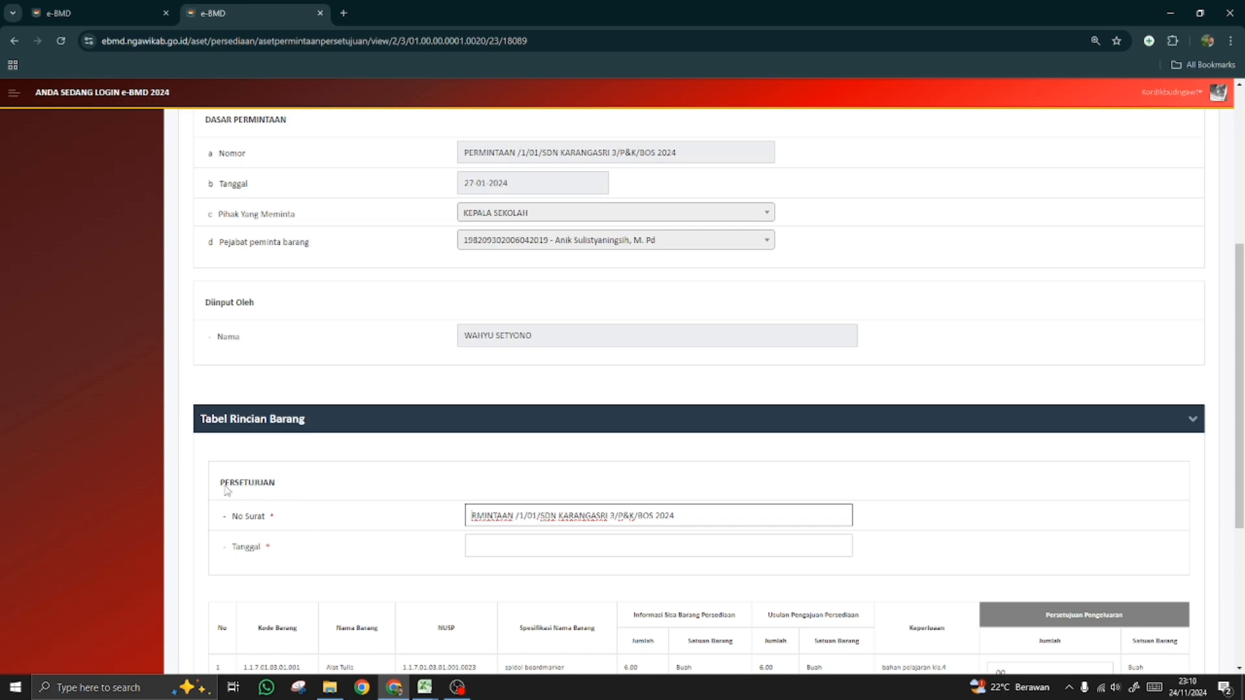
drag(217, 484, 284, 491)
key(ctrl+c)
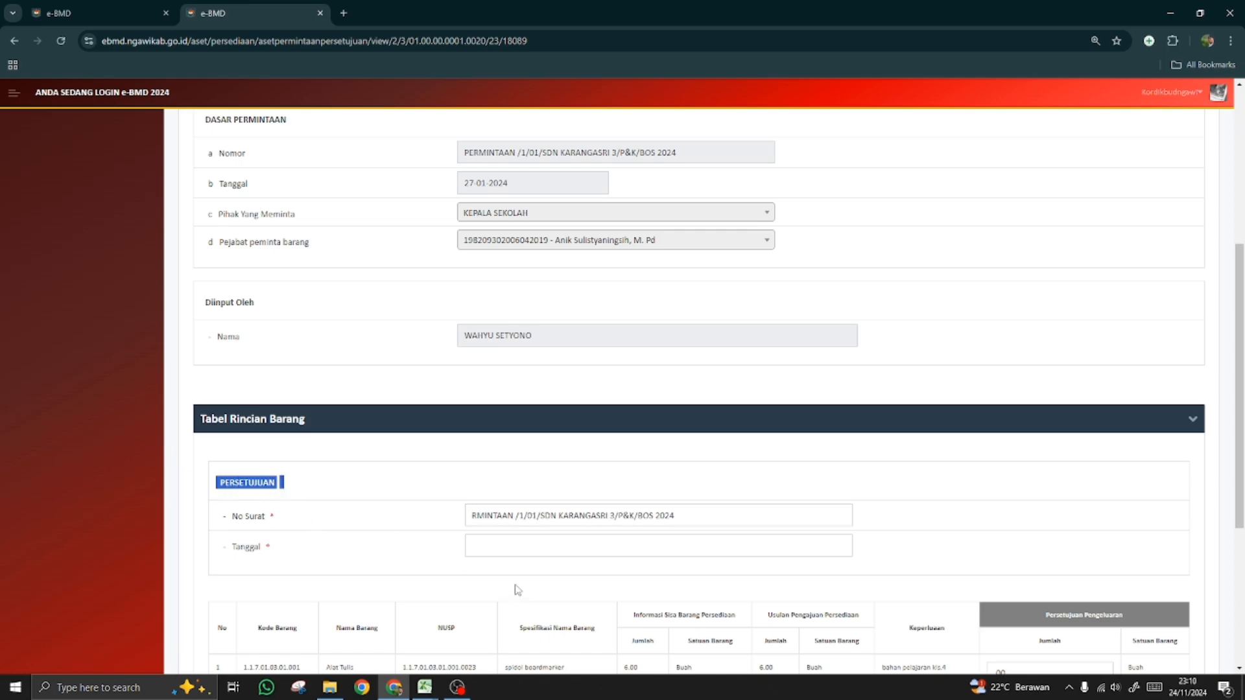
click(519, 516)
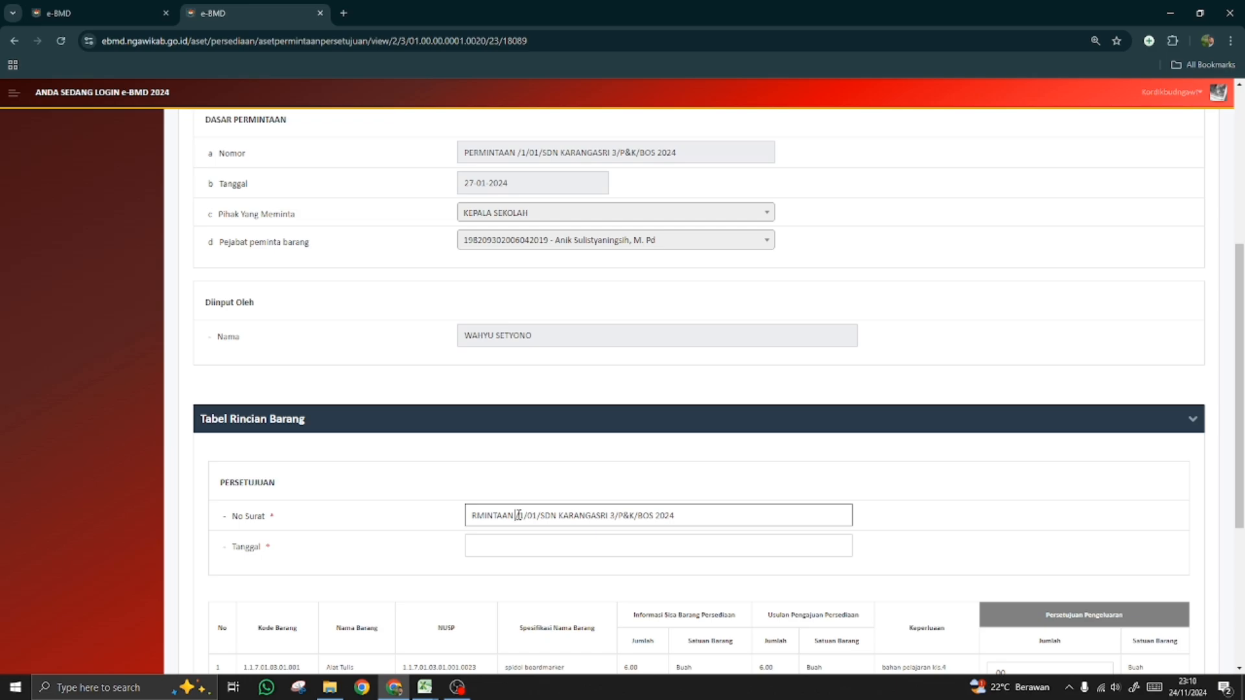
key(shift+Home)
key(BackSpace)
key(ctrl+v)
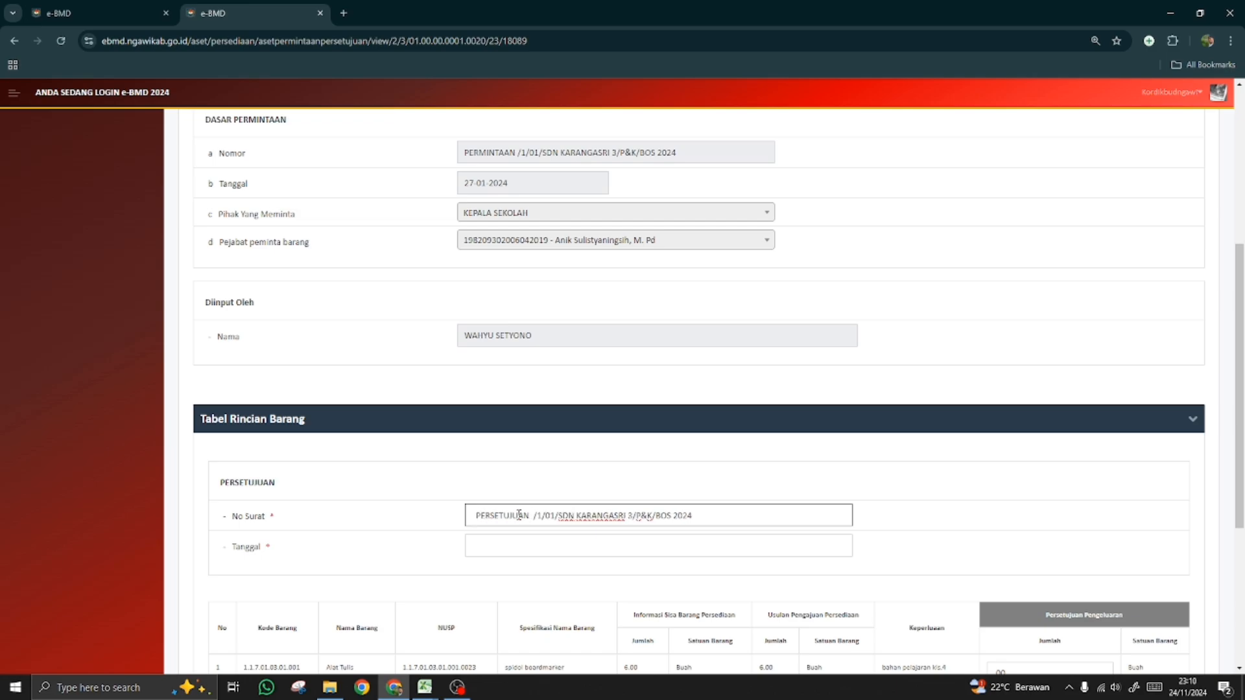
key(BackSpace)
key(BackSpace)
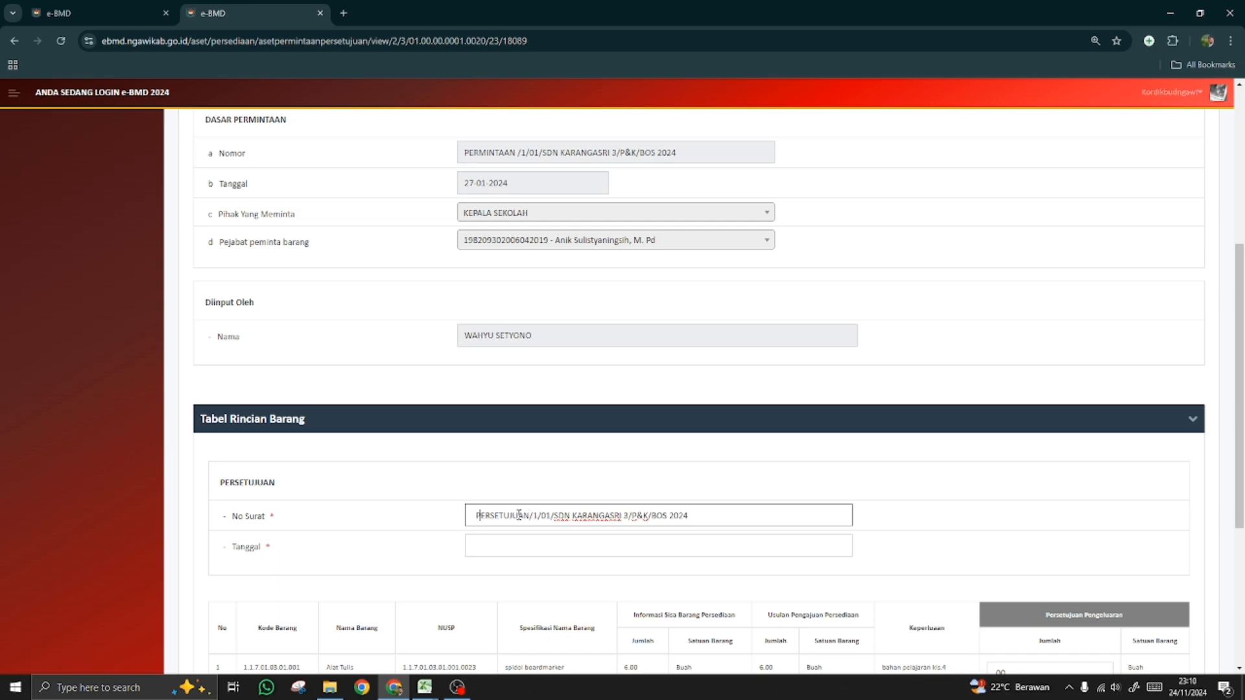
key(BackSpace)
key(BackSpace)
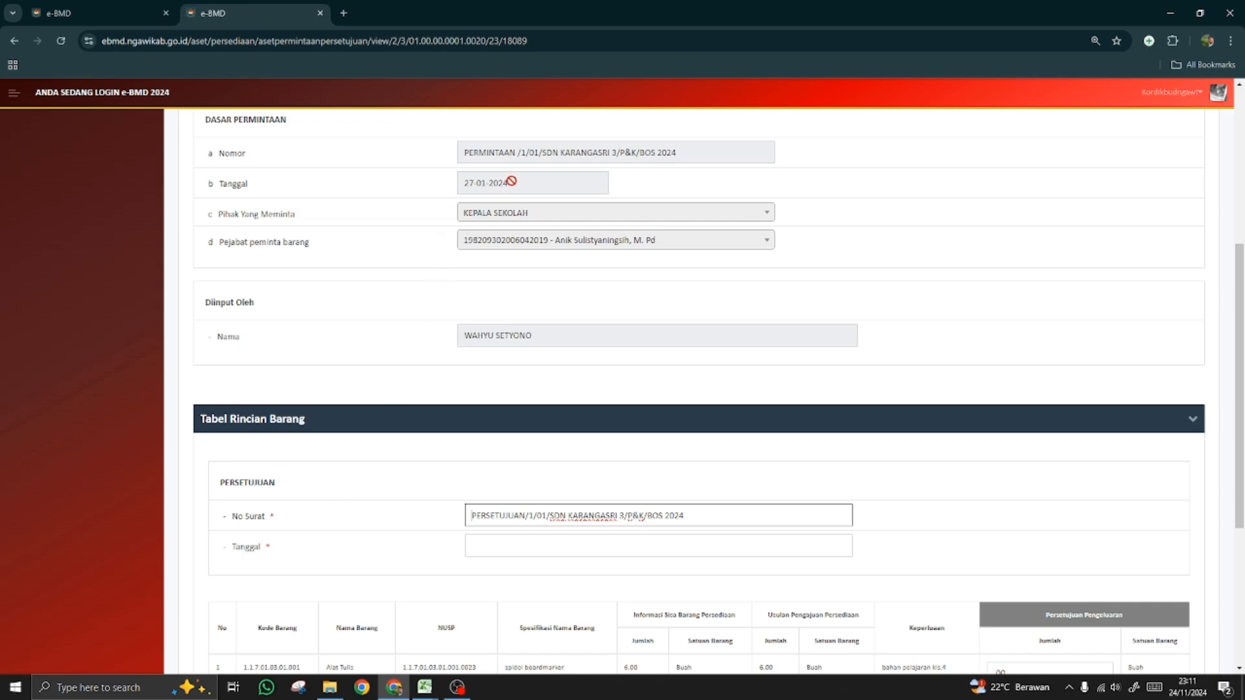
- Copy the request date into the approval's Tanggal field and change it to 28-01-2024
drag(512, 181, 460, 185)
key(ctrl+c)
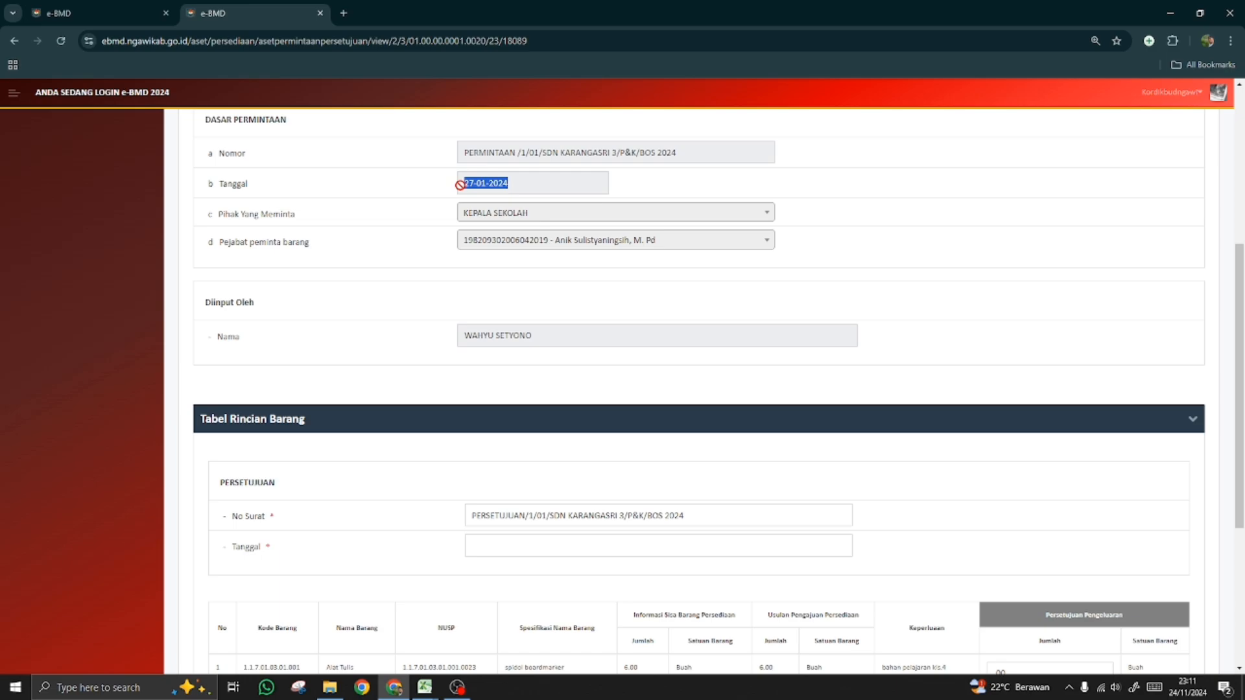
click(487, 547)
key(ctrl+v)
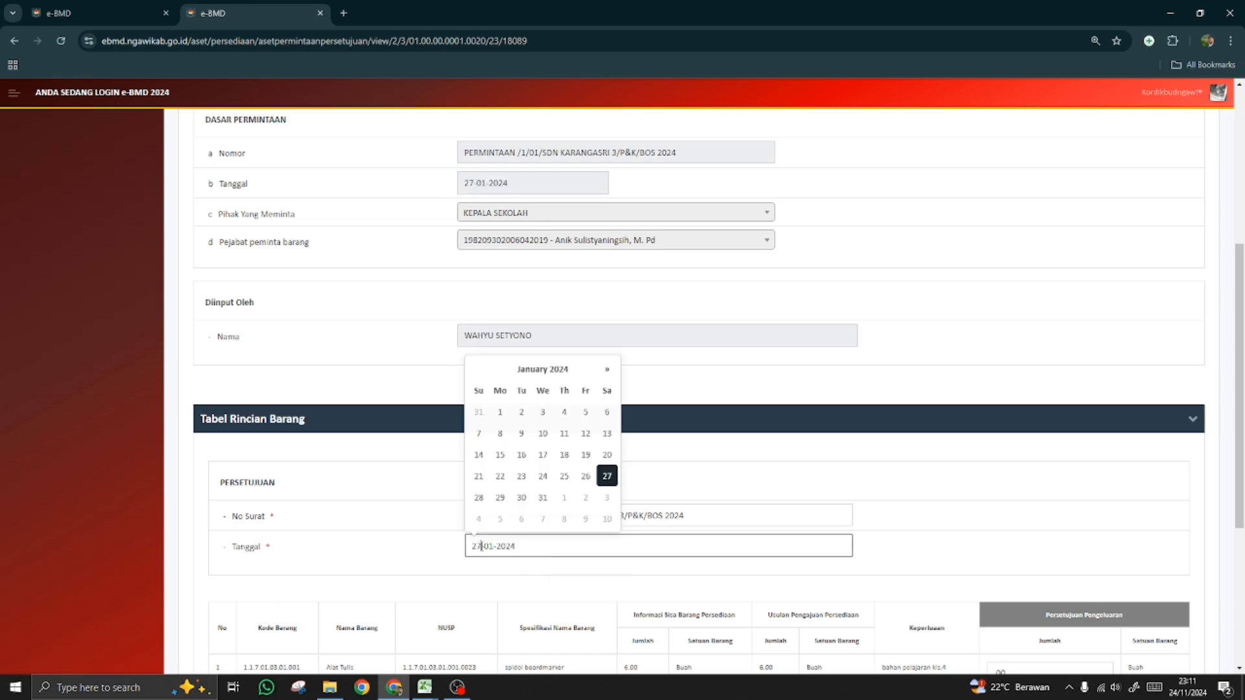
key(BackSpace)
text(8)
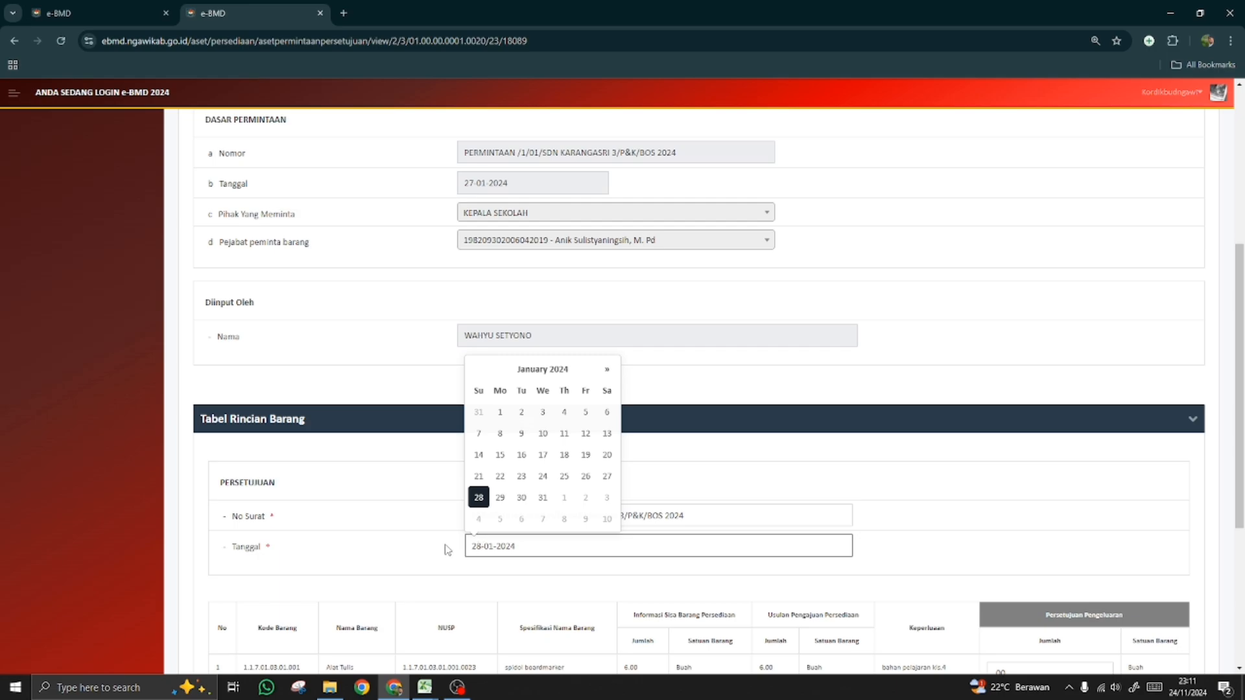
click(392, 498)
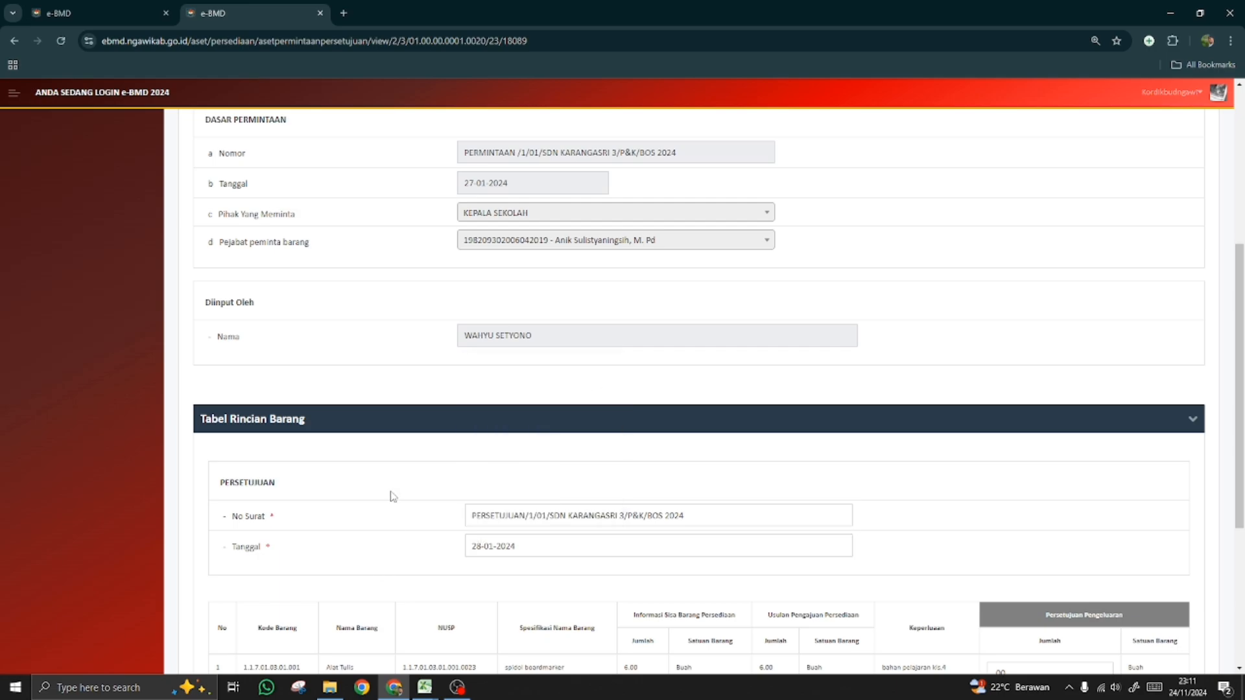
scroll(338, 203, up, 1)
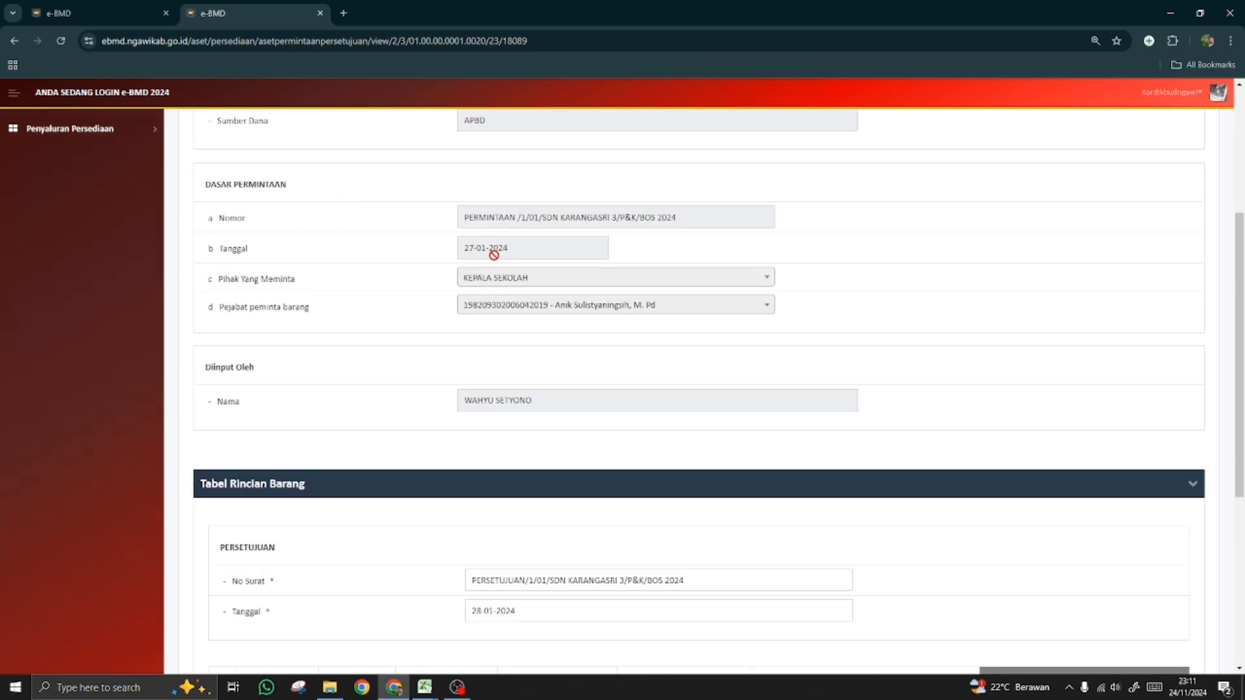
scroll(407, 609, down, 2)
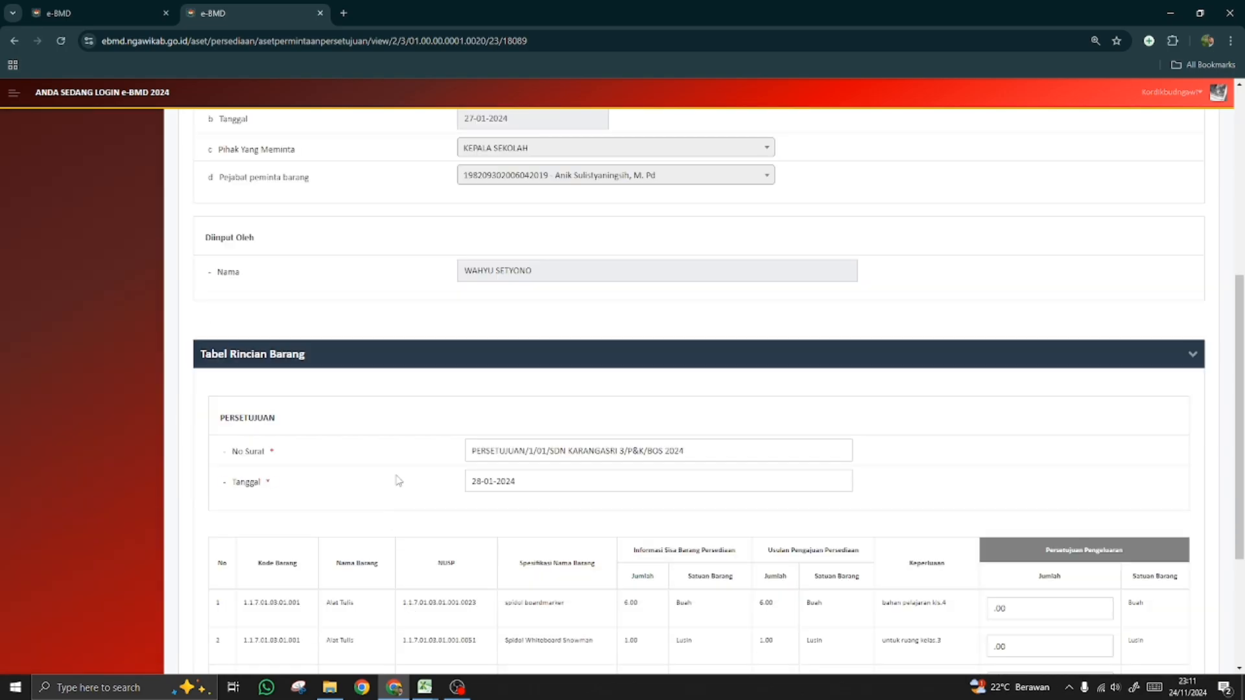
- Set the approved quantities to 6 for spidol boardmarker, 1 for Spidol Whiteboard Snowman and 2 for Round Up, and approve the request
scroll(402, 464, down, 3)
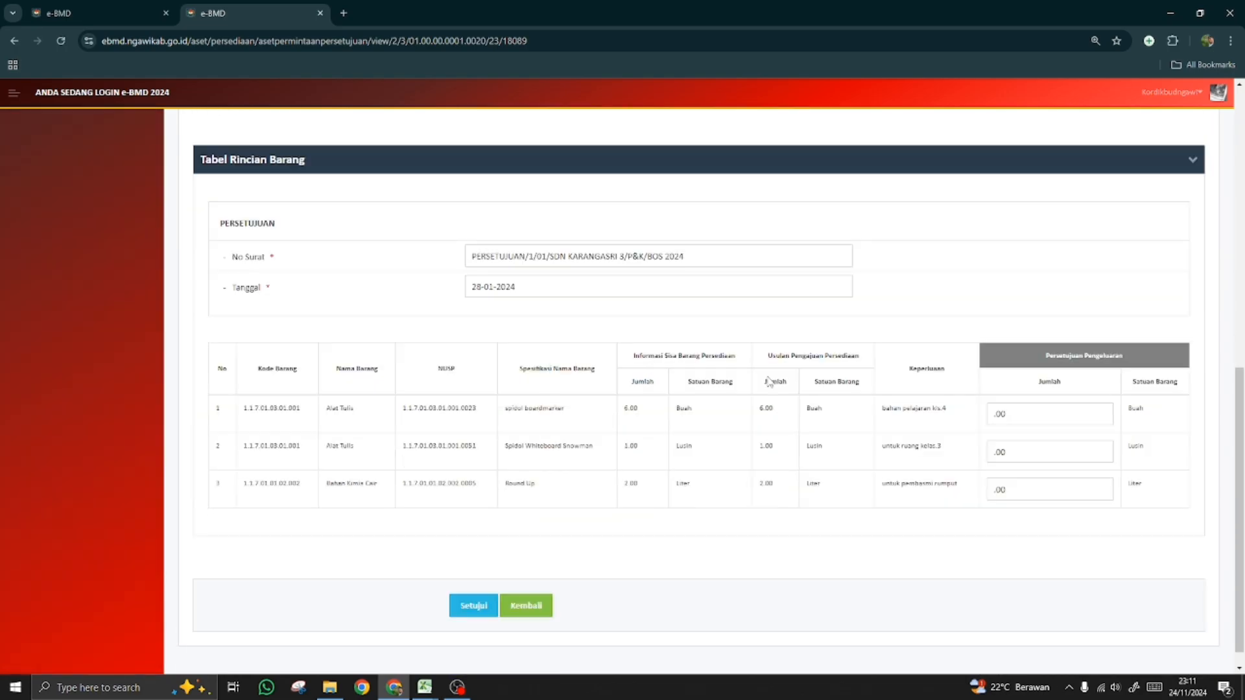
triple_click(1011, 413)
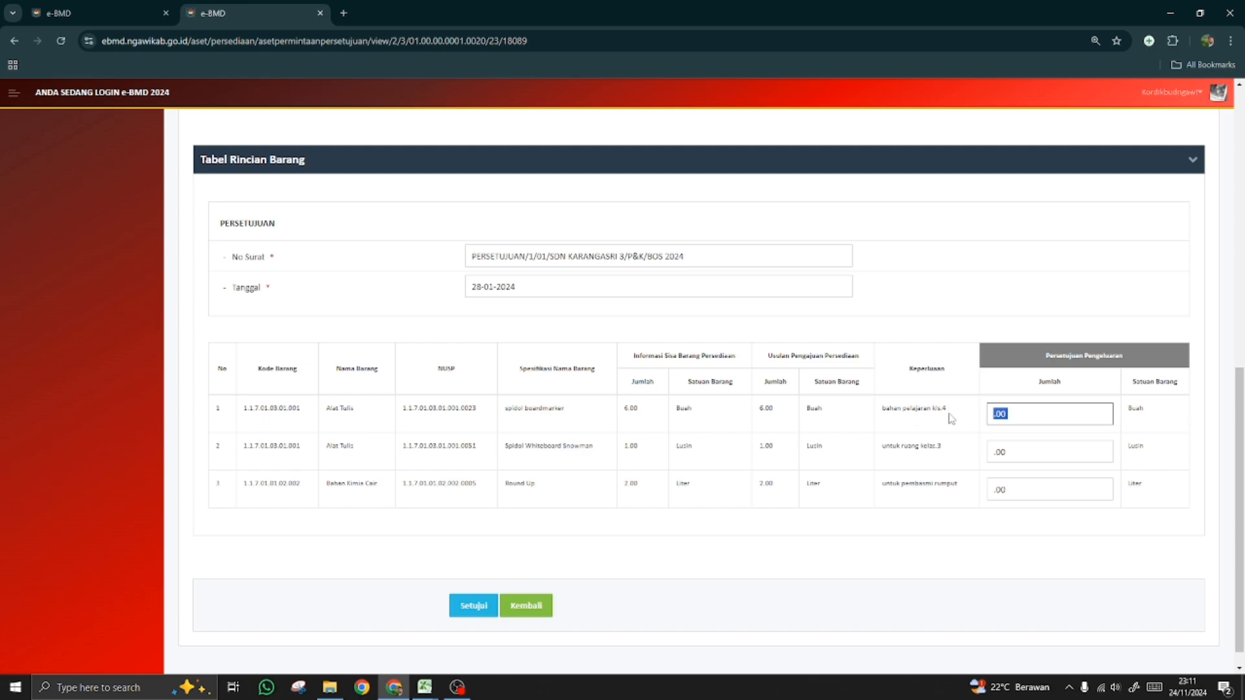
text(6)
drag(1010, 454, 992, 452)
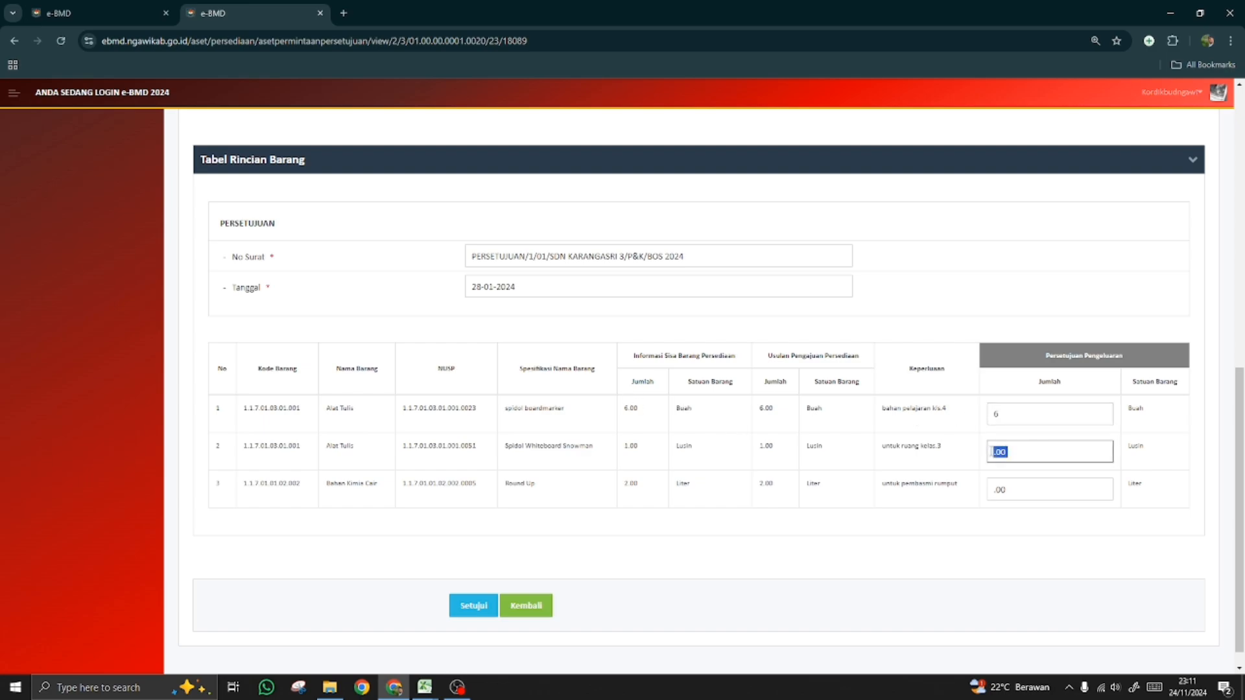
text(1)
drag(1026, 492, 984, 496)
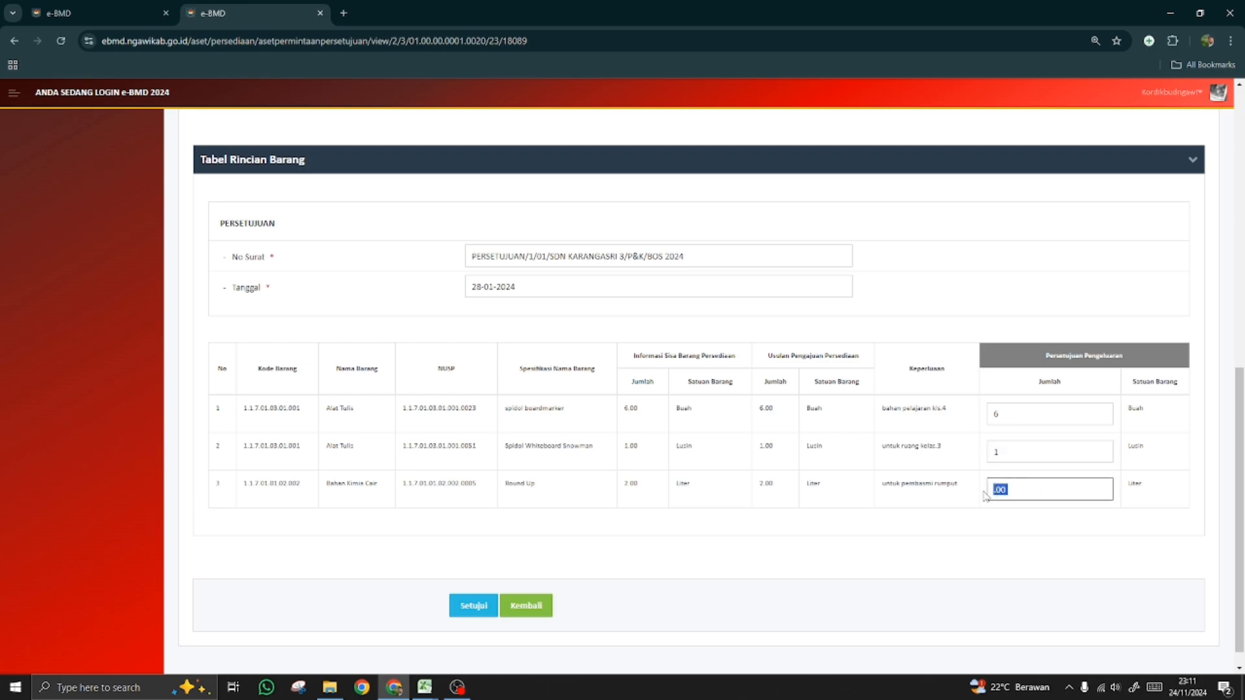
text(2)
click(473, 605)
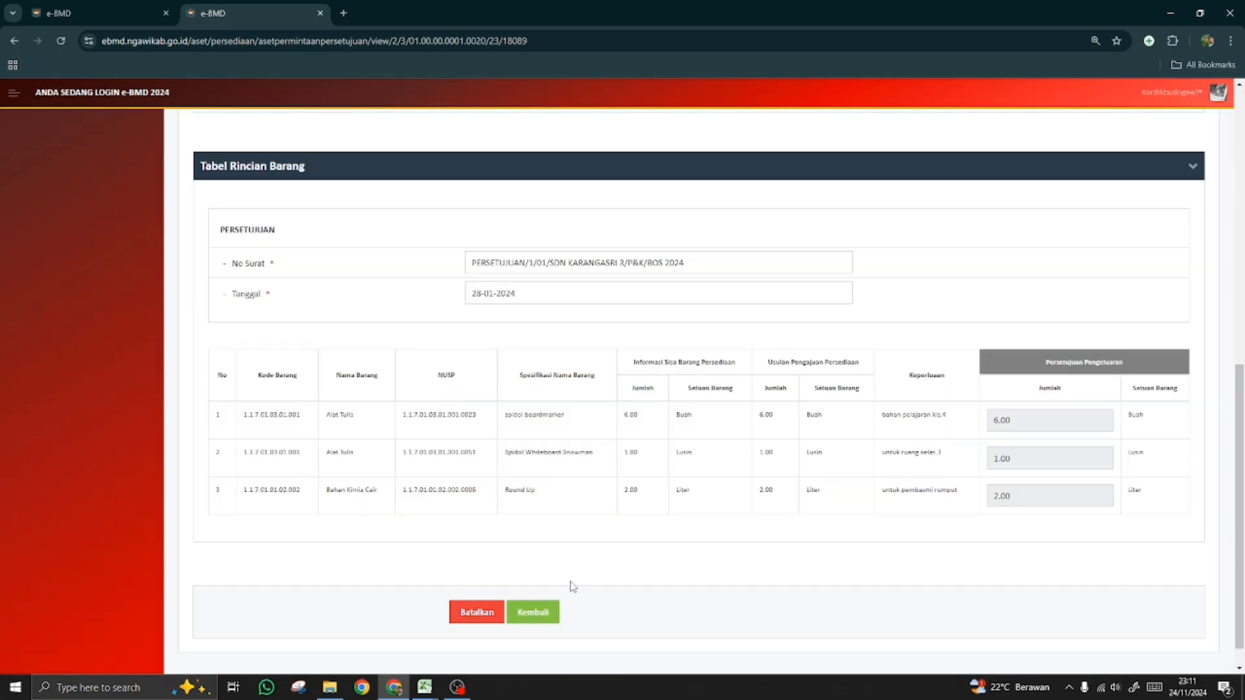
- Review the approved January form, return to the approval list and open the February request NOTA/2/02/SDN KARANGASRI 3/P&K/BOS2024
scroll(605, 582, up, 5)
scroll(604, 583, up, 5)
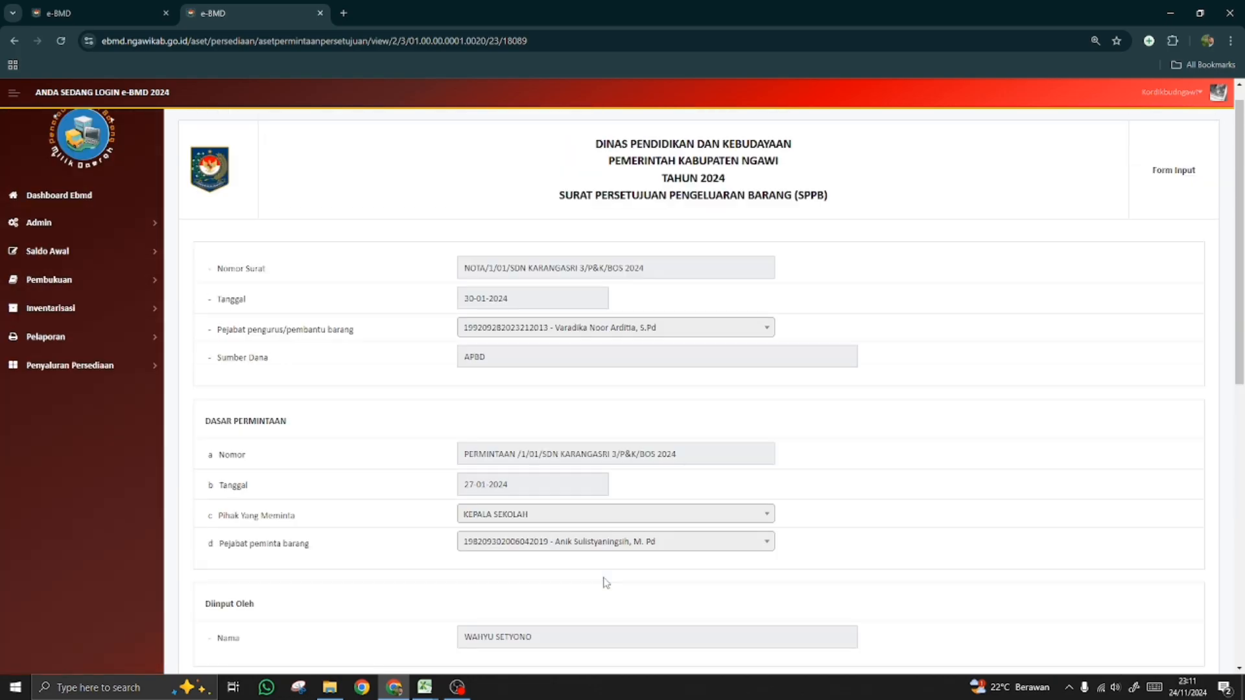
scroll(604, 582, down, 10)
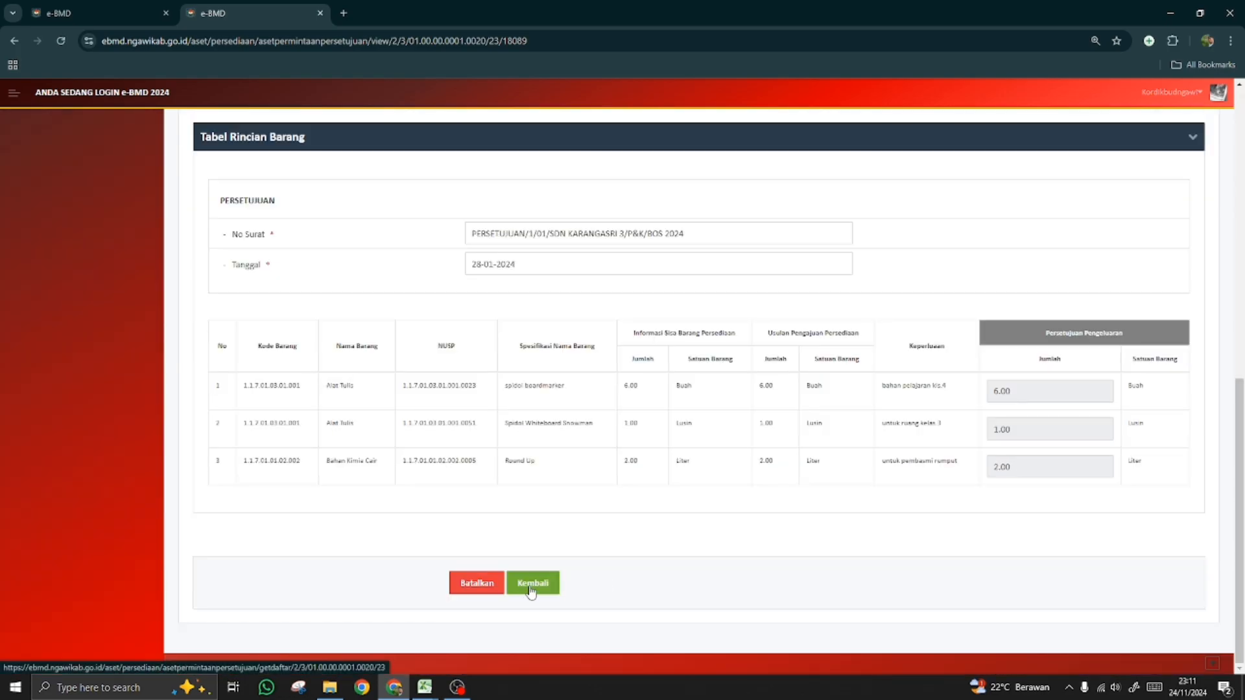
click(531, 591)
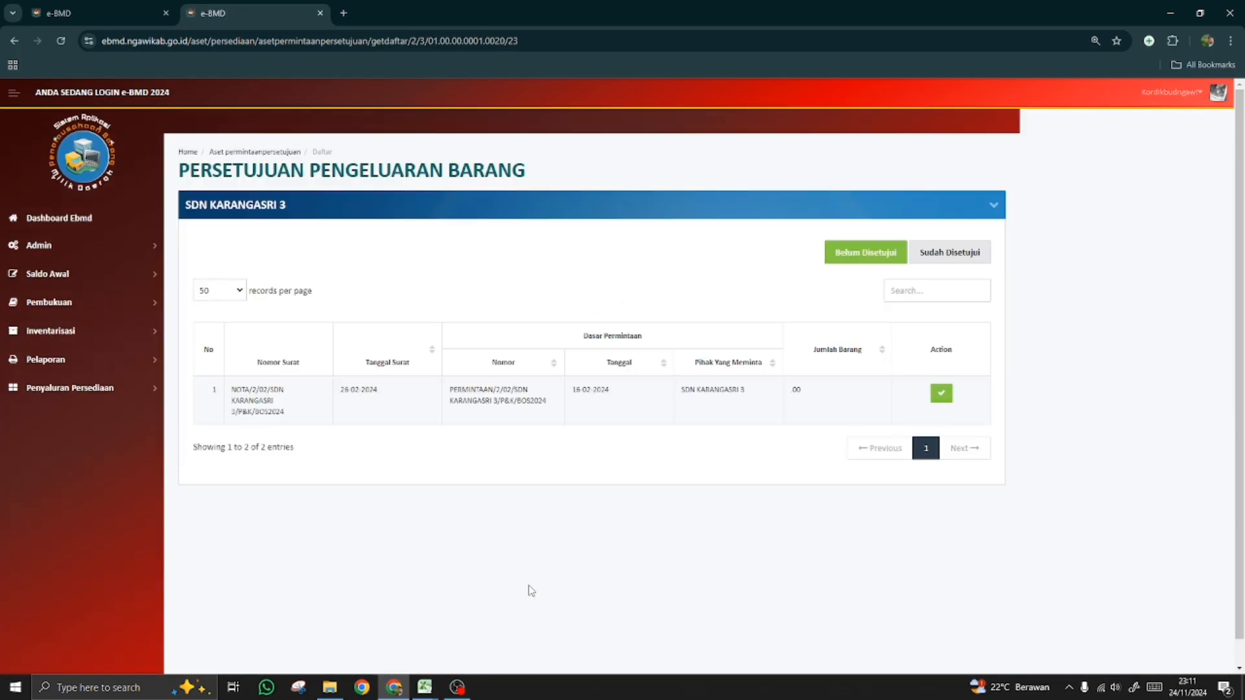
click(941, 397)
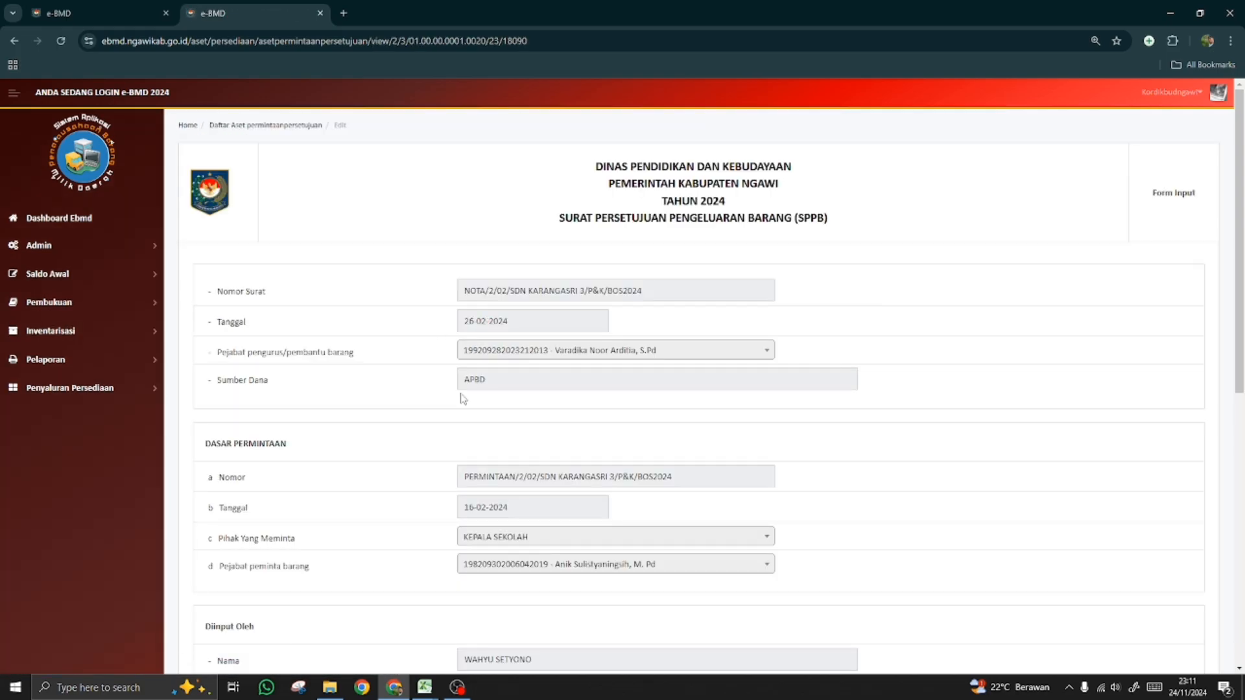
- Copy the February request number PERMINTAAN/2/02/SDN KARANGASRI 3/P&K/BOS2024 into the approval's No Surat field
scroll(461, 398, down, 3)
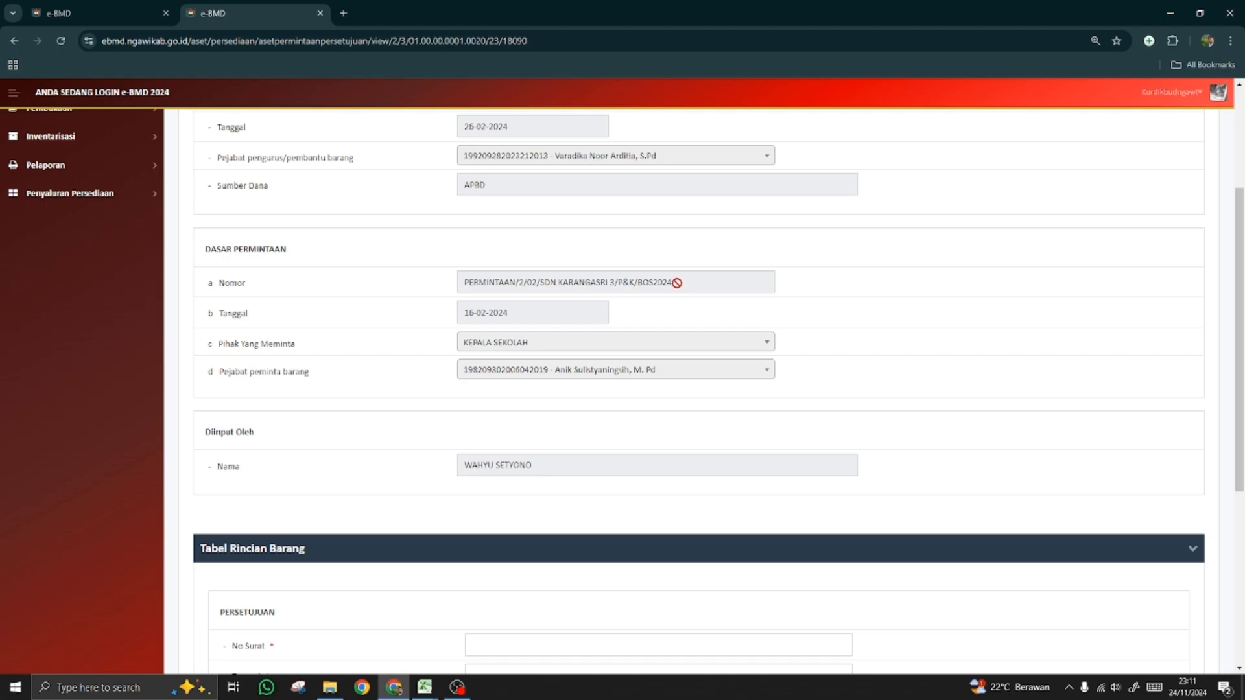
drag(674, 284, 456, 288)
key(ctrl+c)
scroll(405, 396, down, 4)
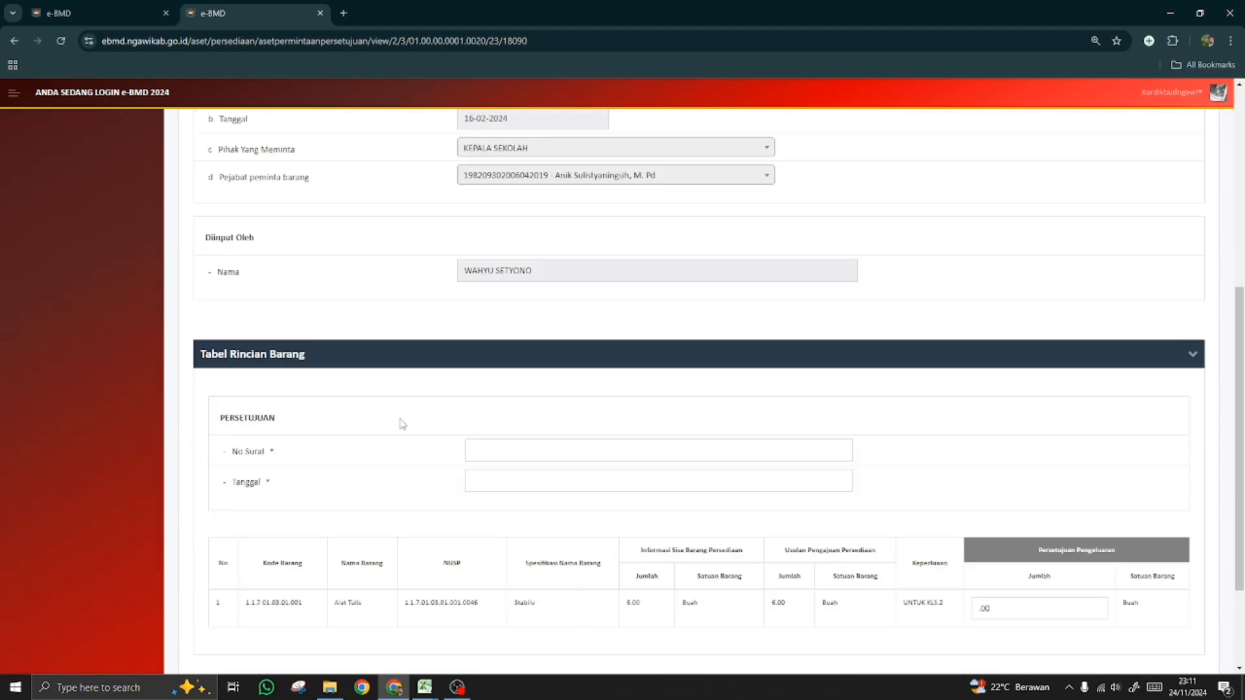
click(506, 384)
key(ctrl+v)
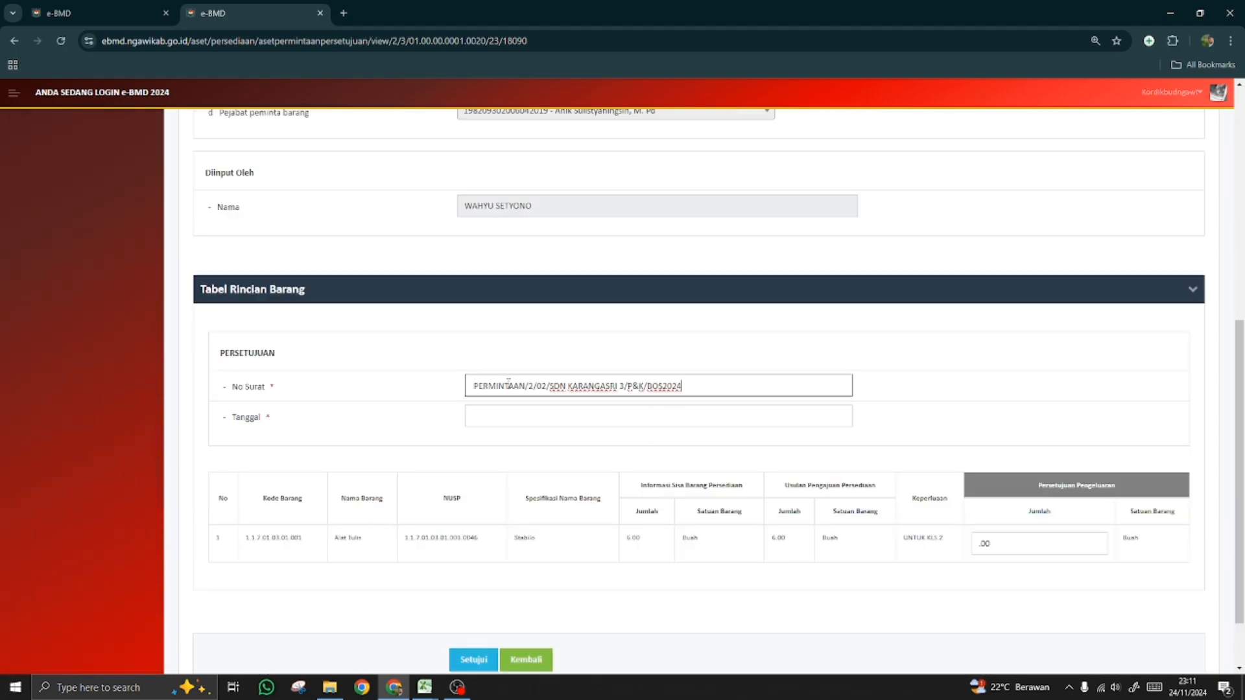
- Replace the February No Surat prefix with the copied Persetujuan heading so it reads PERSETUJUAN/2/02/SDN KARANGASRI 3/P&K/BOS2024
drag(222, 356, 284, 366)
key(ctrl+c)
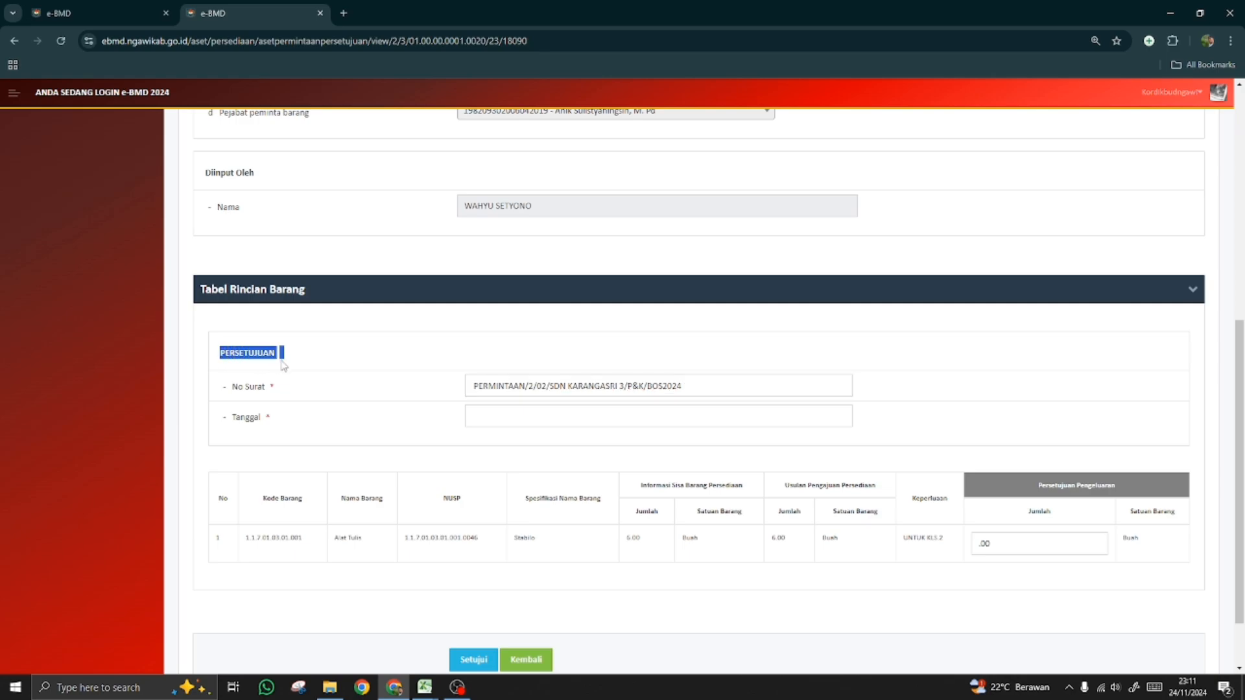
click(494, 387)
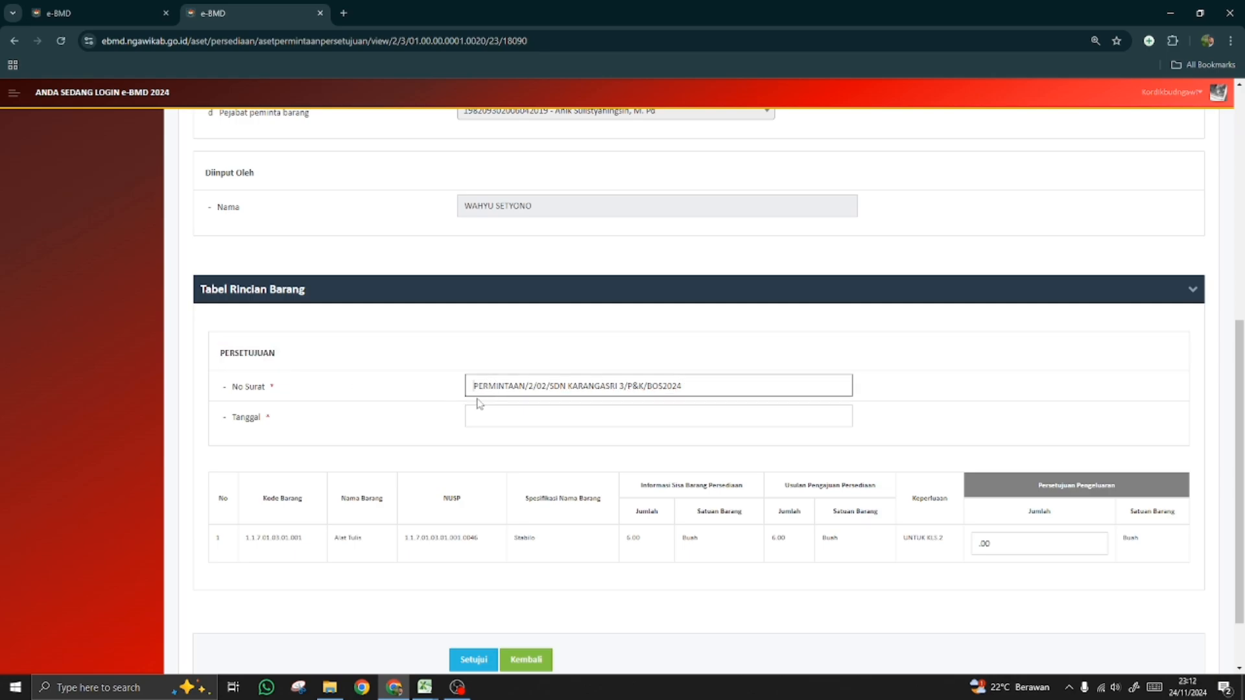
key(Delete)
key(Delete)
key(Delete)
key(Delete)
key(Delete)
key(Delete)
key(Delete)
key(Delete)
key(Delete)
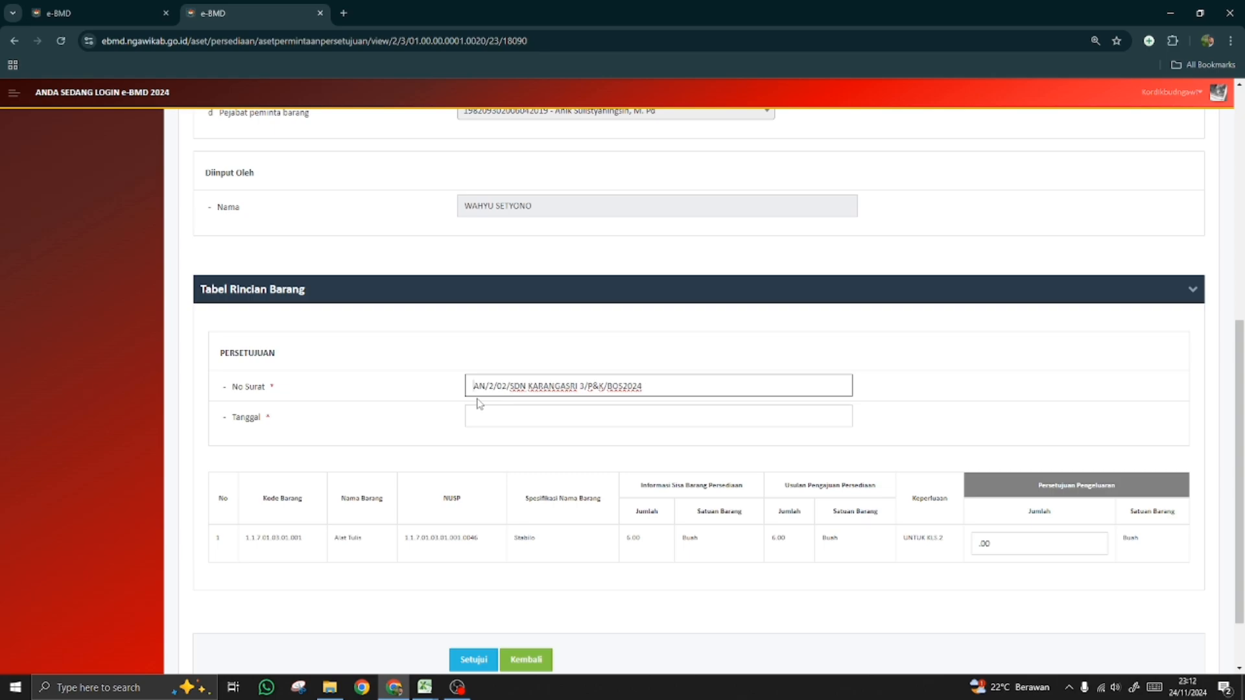
key(Delete)
key(ctrl+v)
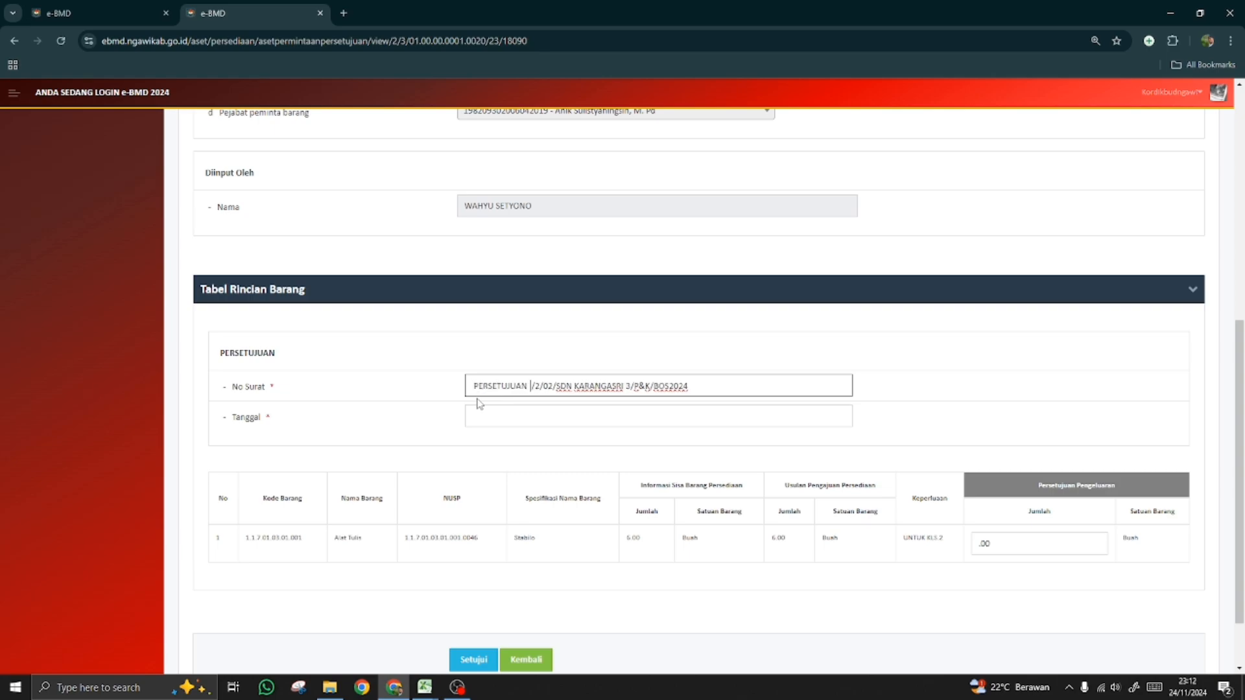
key(BackSpace)
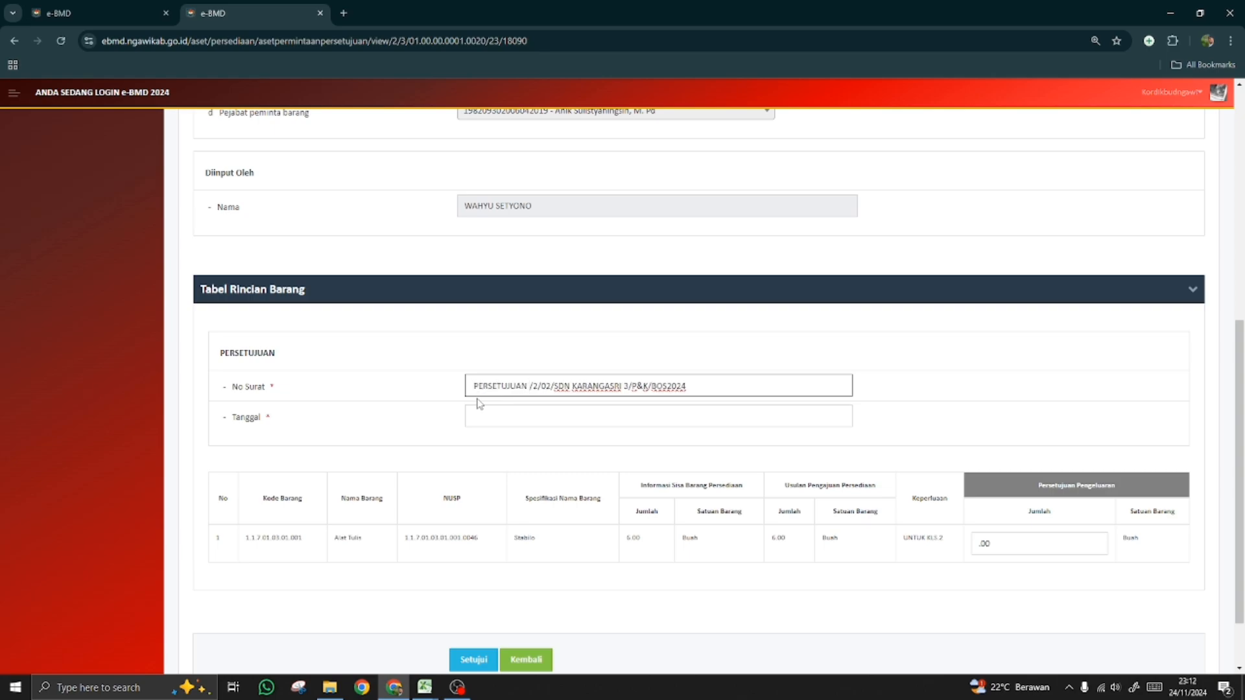
key(BackSpace)
scroll(348, 431, up, 2)
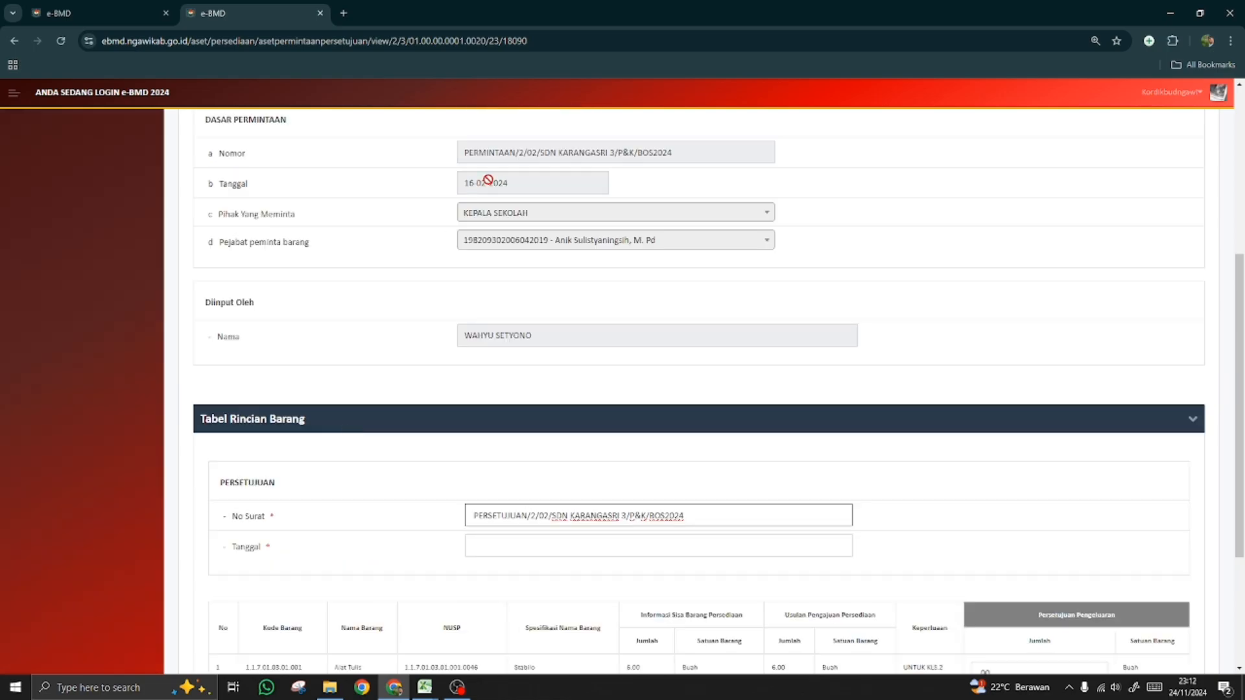
- Copy the February request date into the approval's Tanggal field and move it one day on to 17-02-2024
drag(515, 180, 461, 185)
key(ctrl+c)
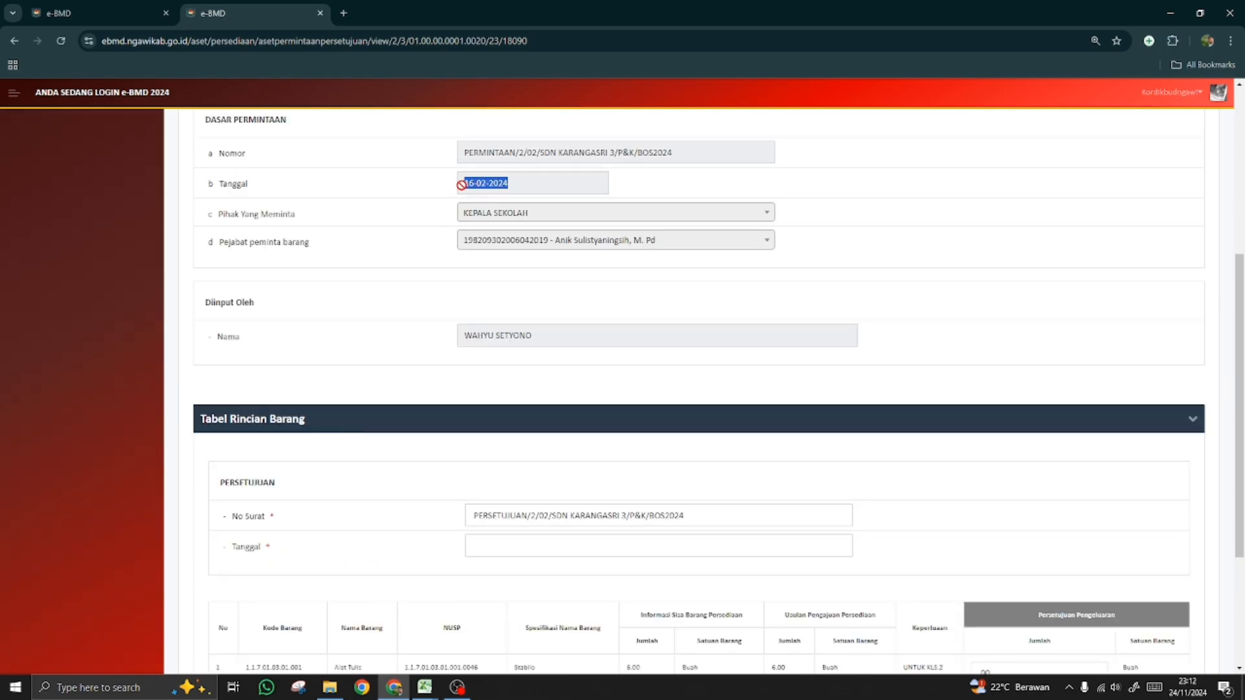
click(492, 547)
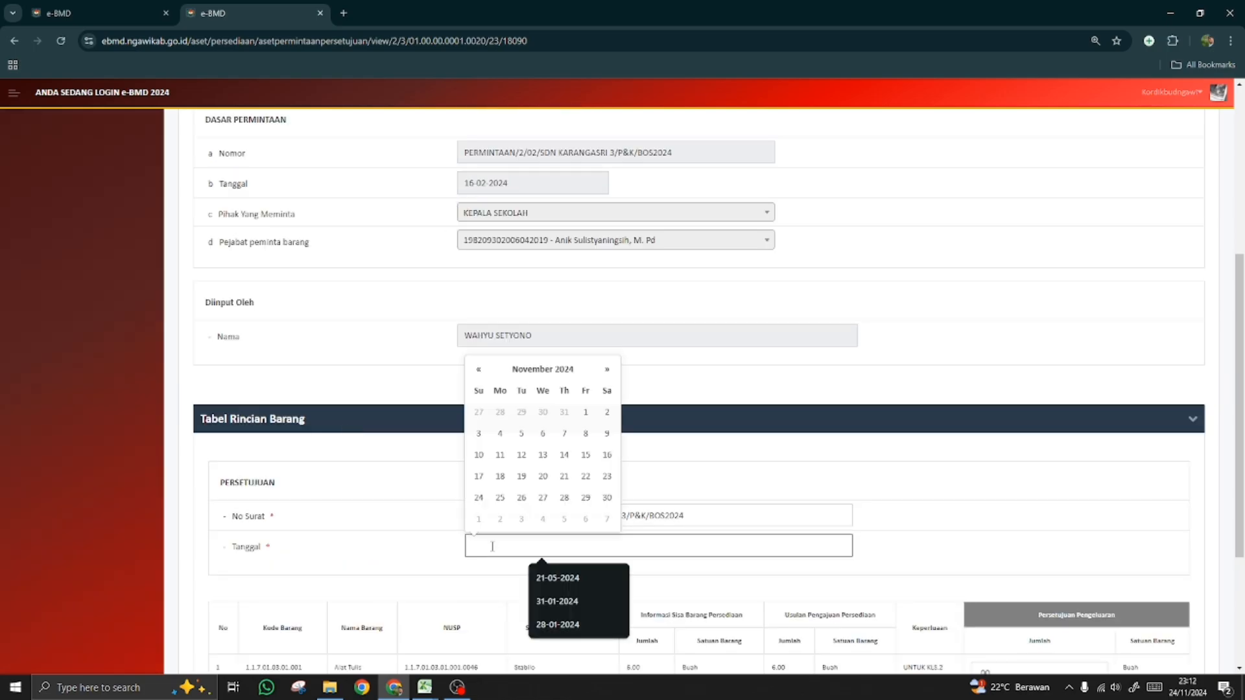
key(ctrl+v)
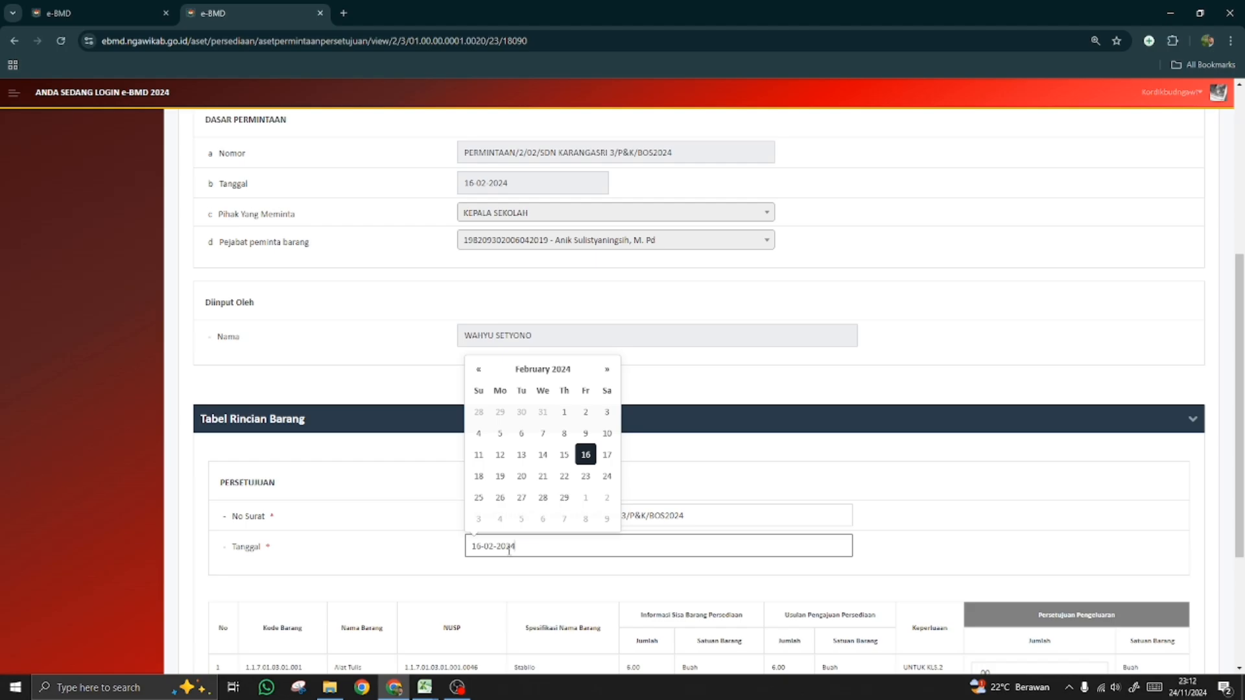
click(607, 456)
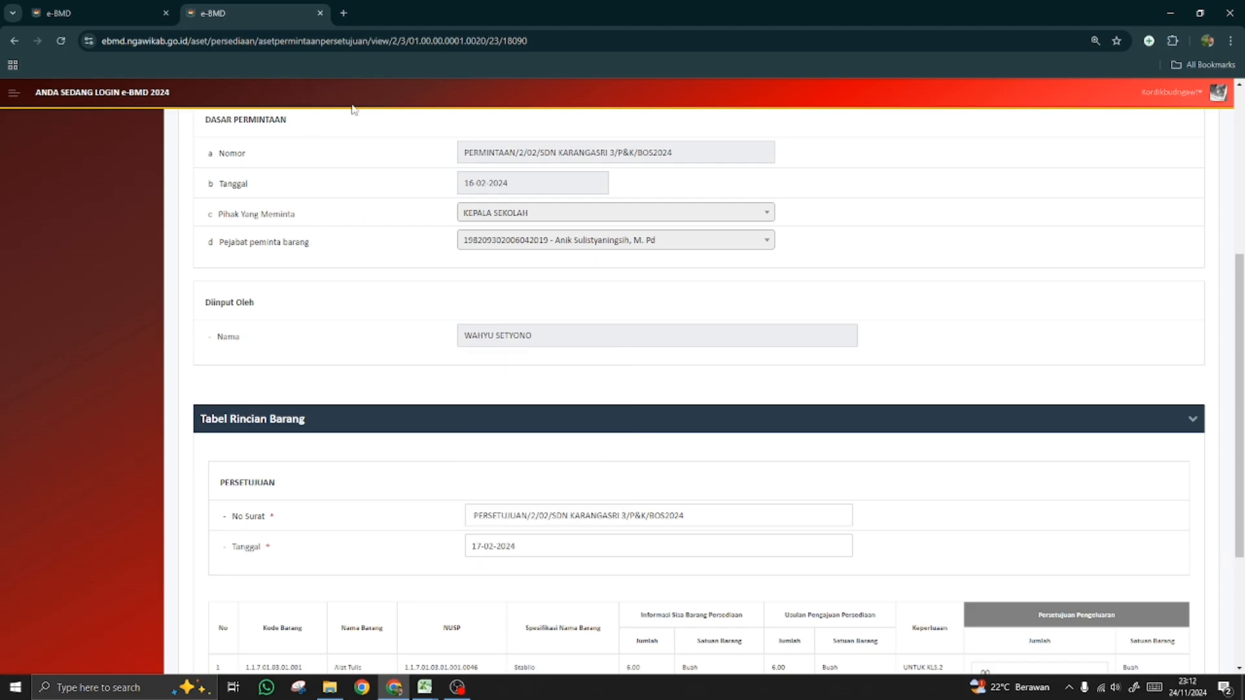
- Set the approved quantity for Stabilo to 6 and approve the February request
scroll(345, 498, down, 3)
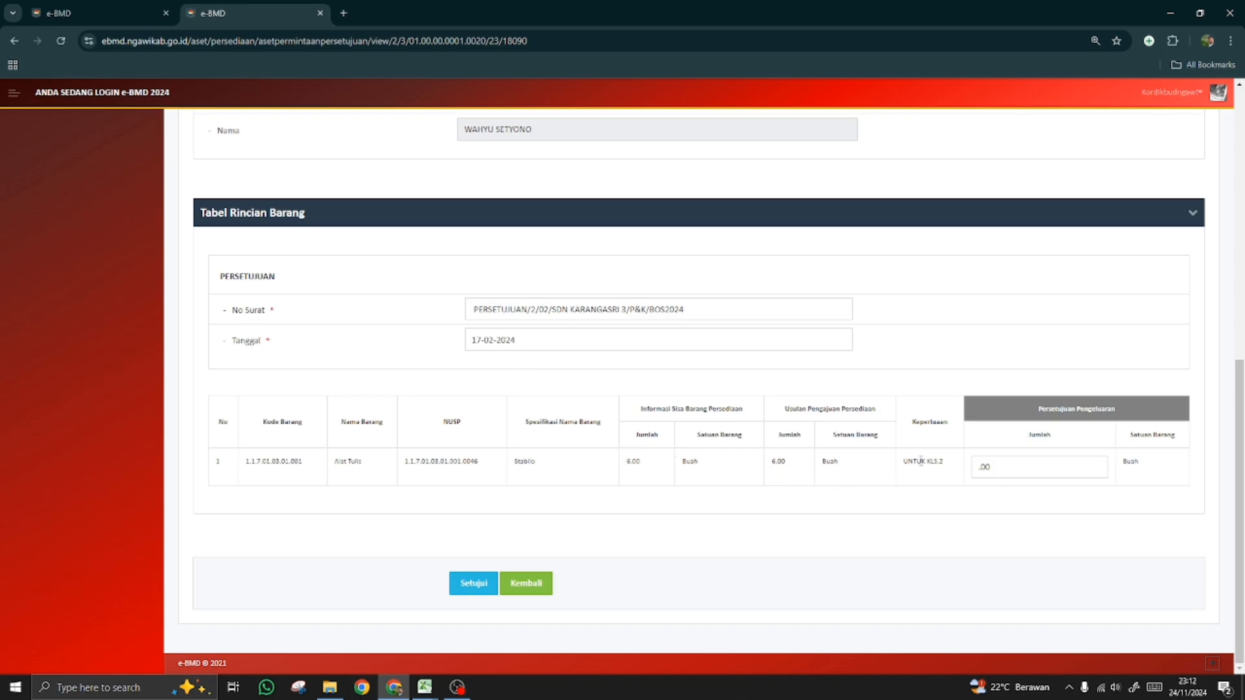
drag(998, 468, 971, 474)
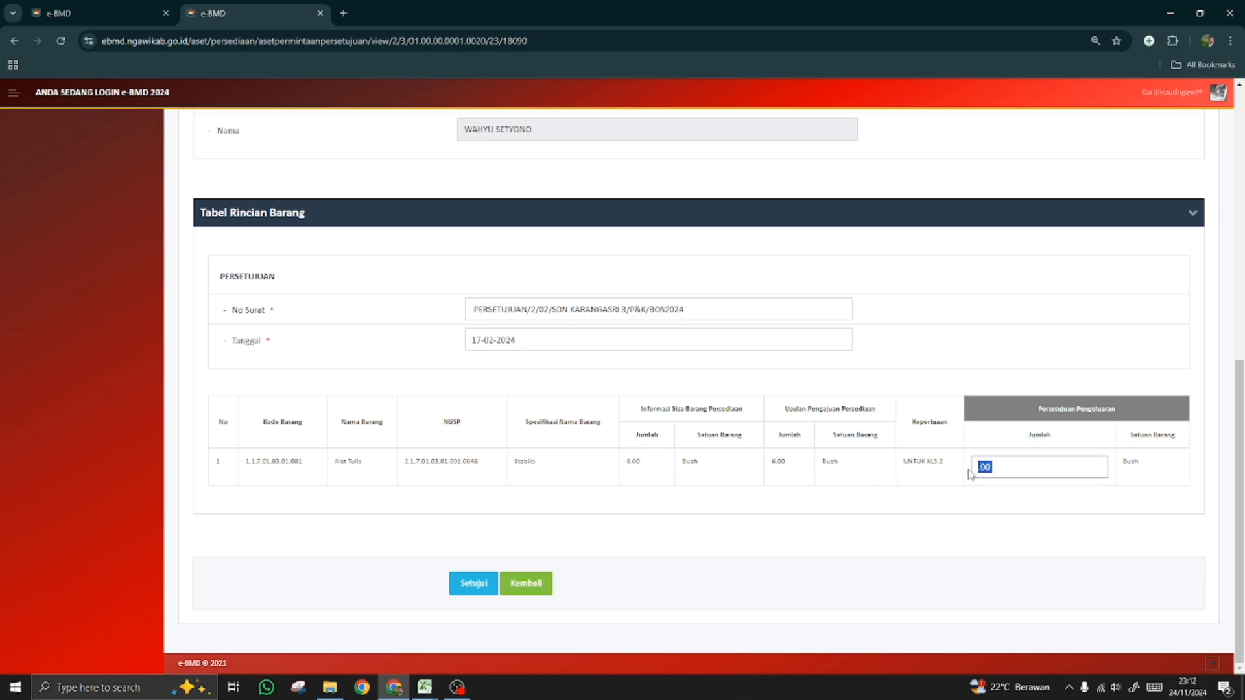
text(6)
click(466, 591)
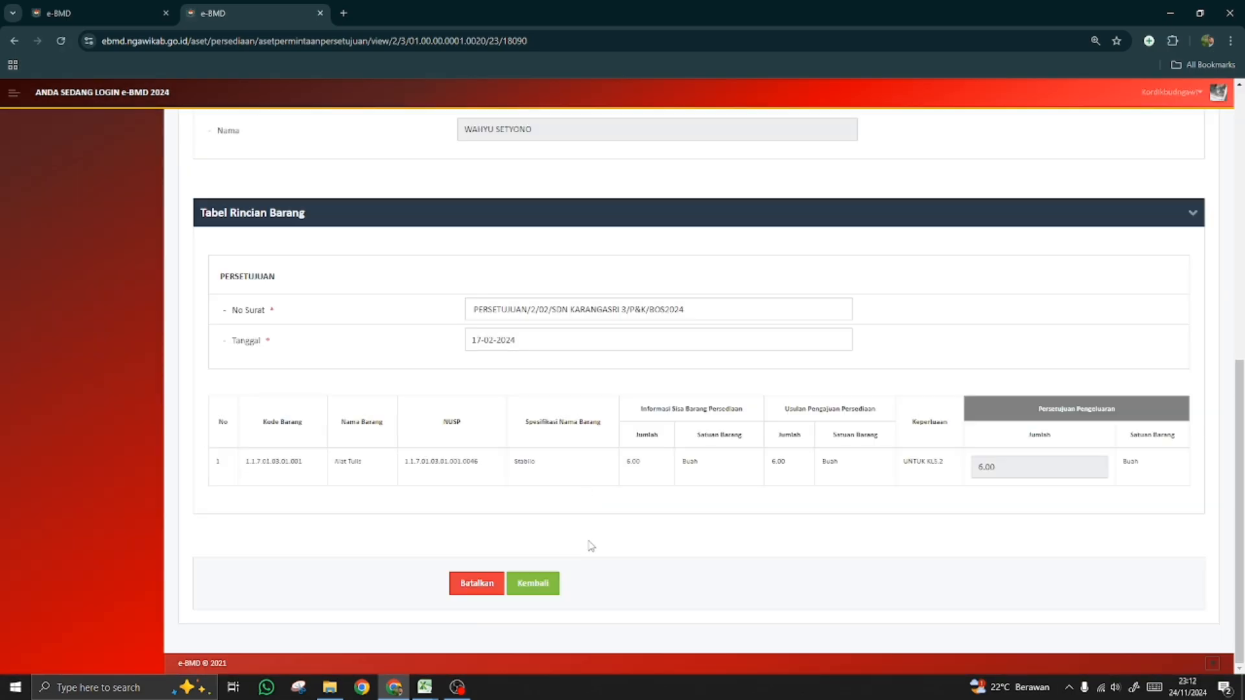
- Review the approved February form and check the Persetujuan Pengeluaran Barang stage in the Excel workflow sheet, returning to e-BMD
scroll(591, 546, up, 8)
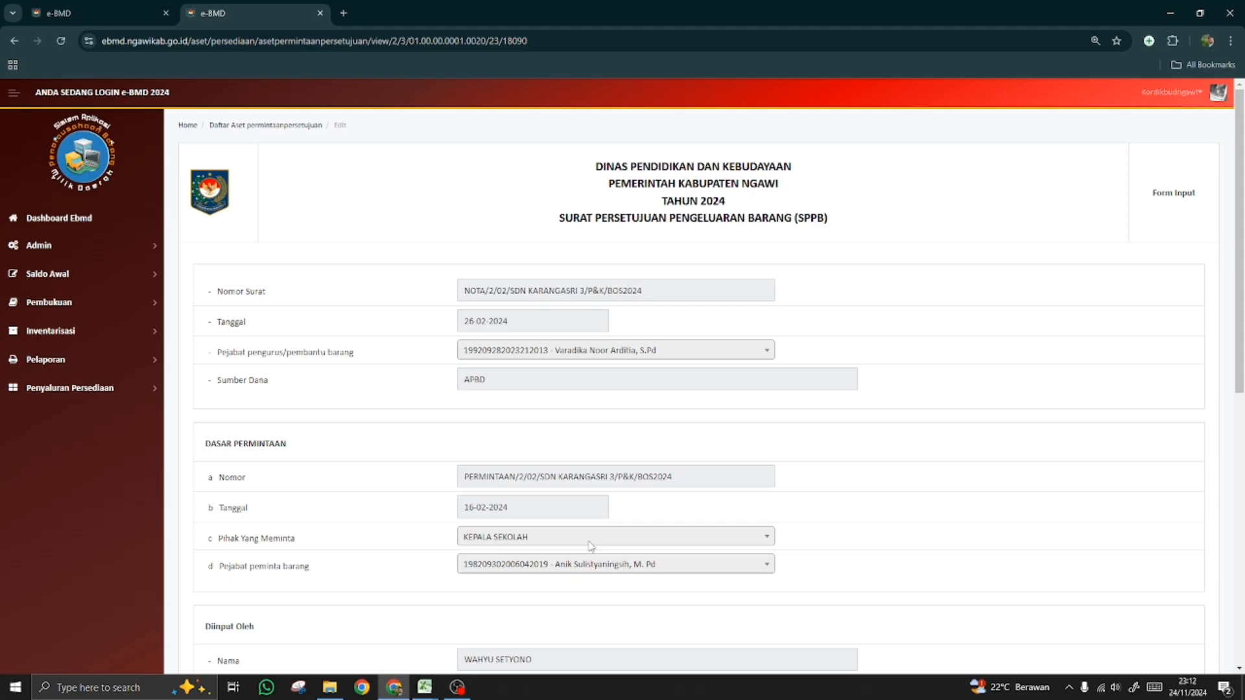
scroll(590, 546, down, 8)
mouse_move(430, 696)
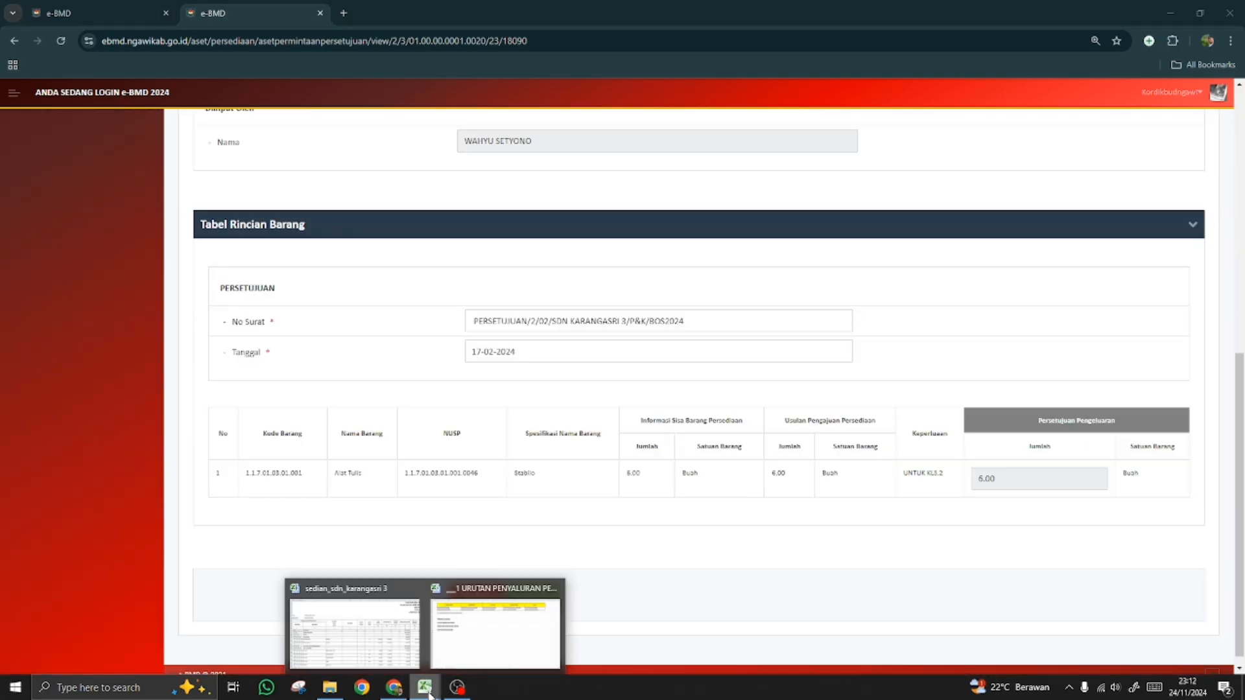
click(473, 645)
click(187, 323)
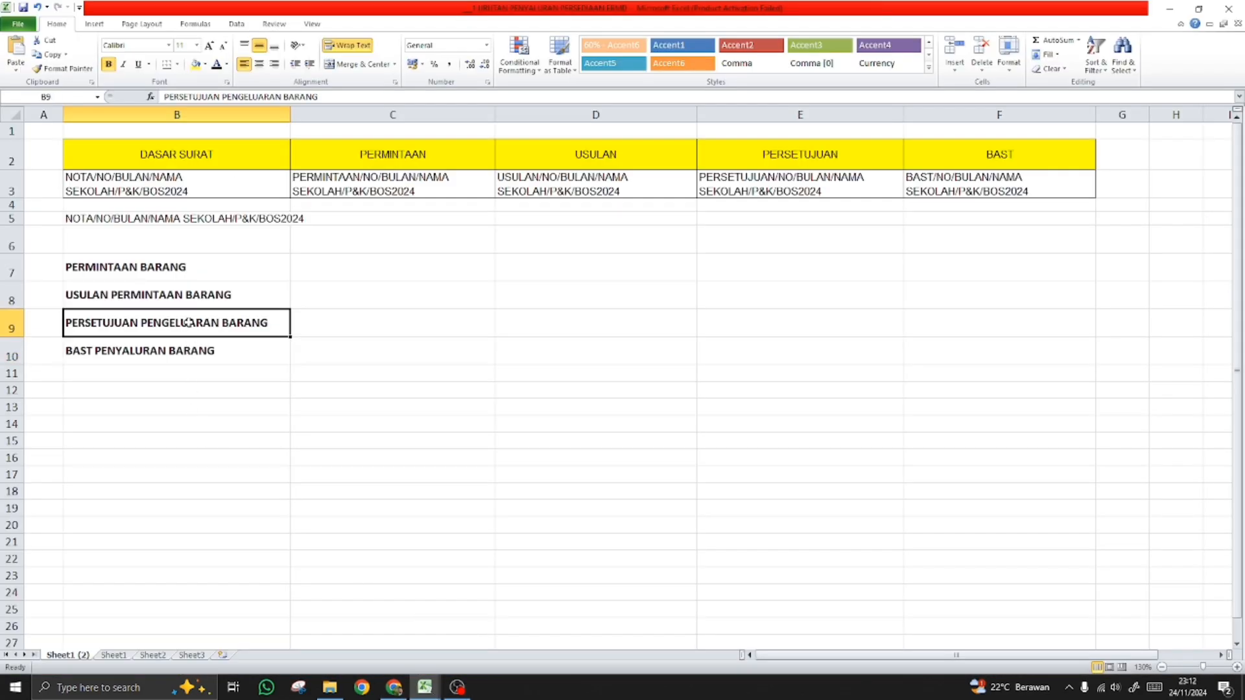
click(394, 688)
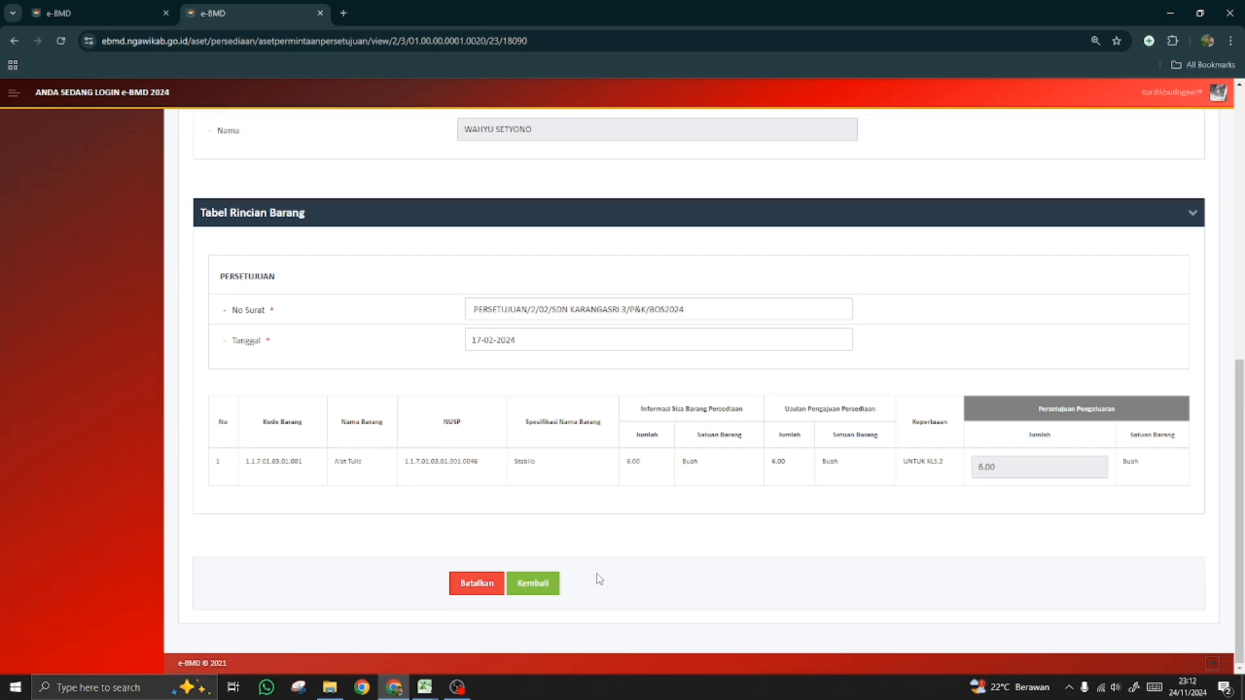
- List the already approved requests of SDN Karangasri 3, view the January SPPB document and close it
click(536, 587)
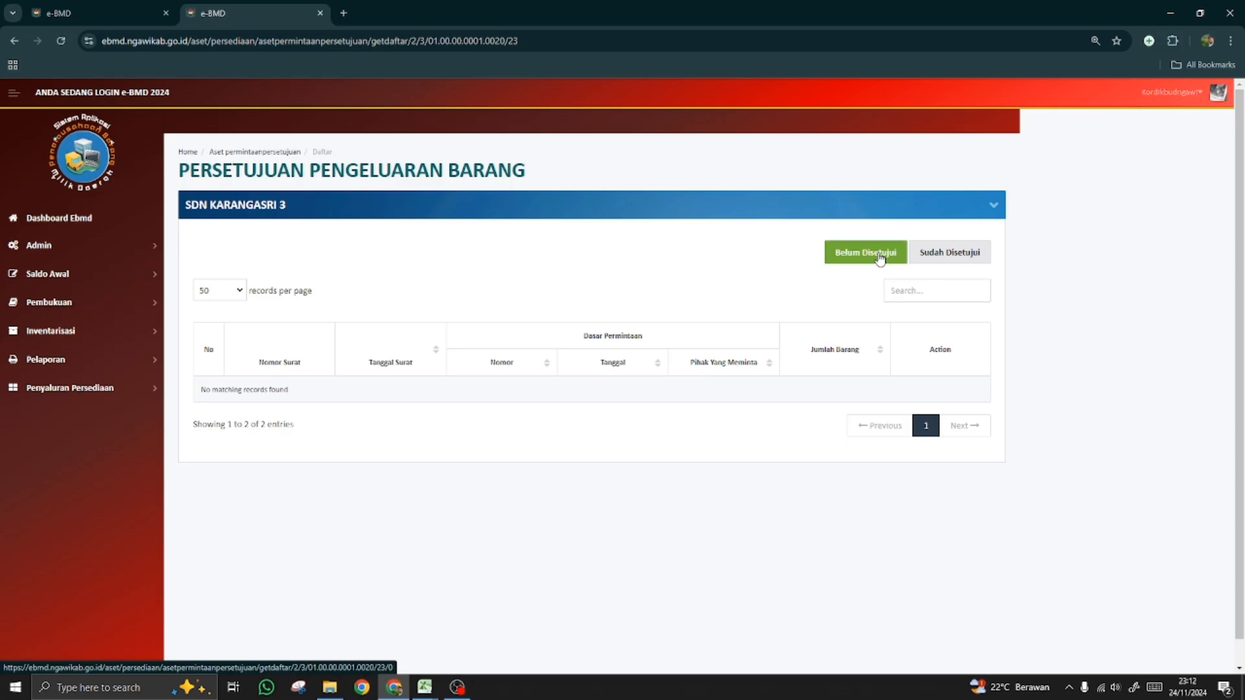
click(944, 260)
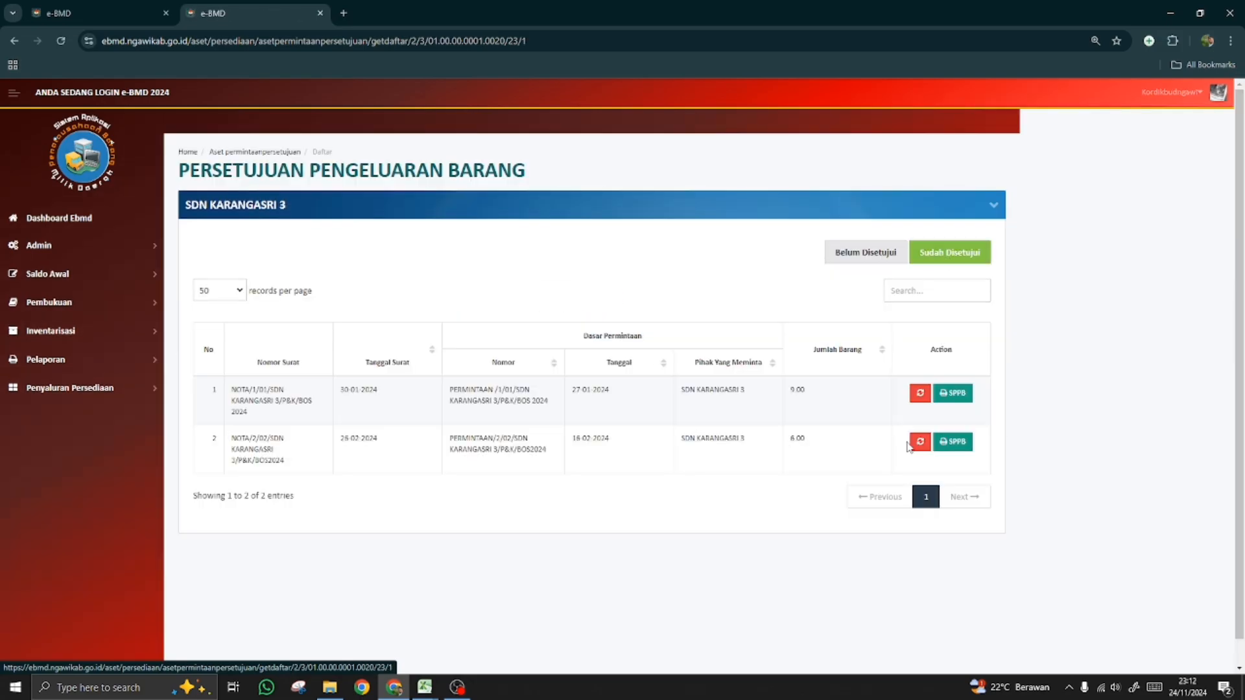
scroll(801, 523, down, 1)
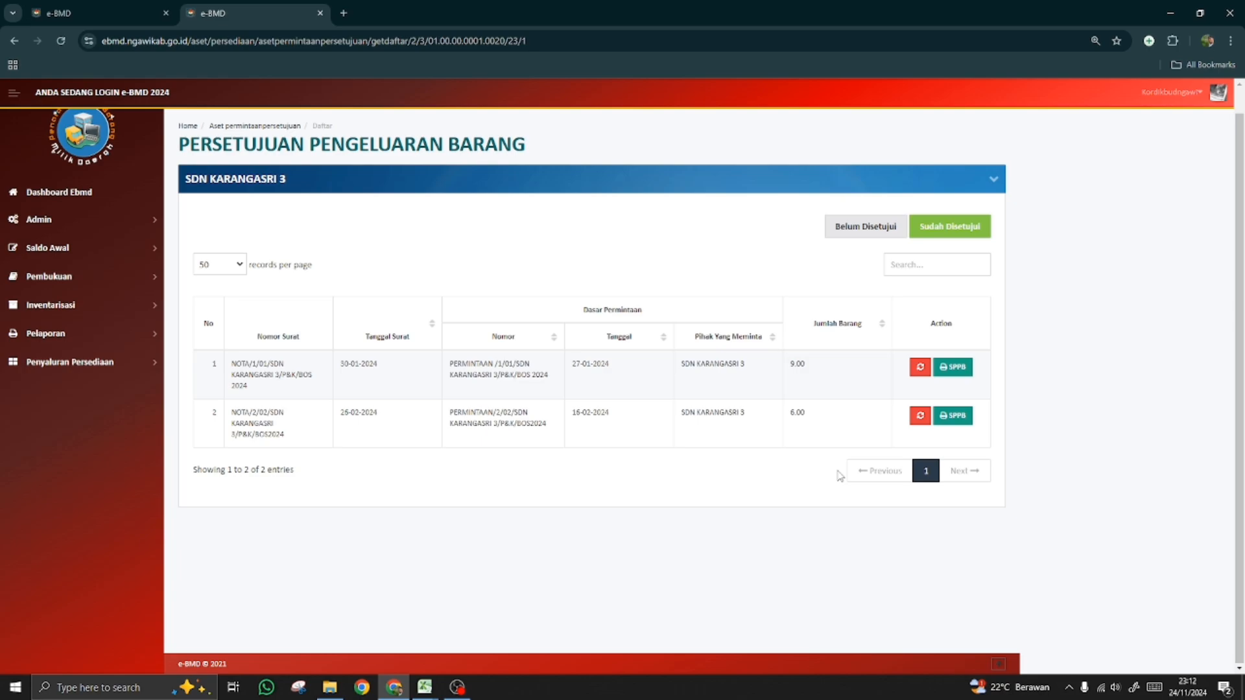
click(956, 374)
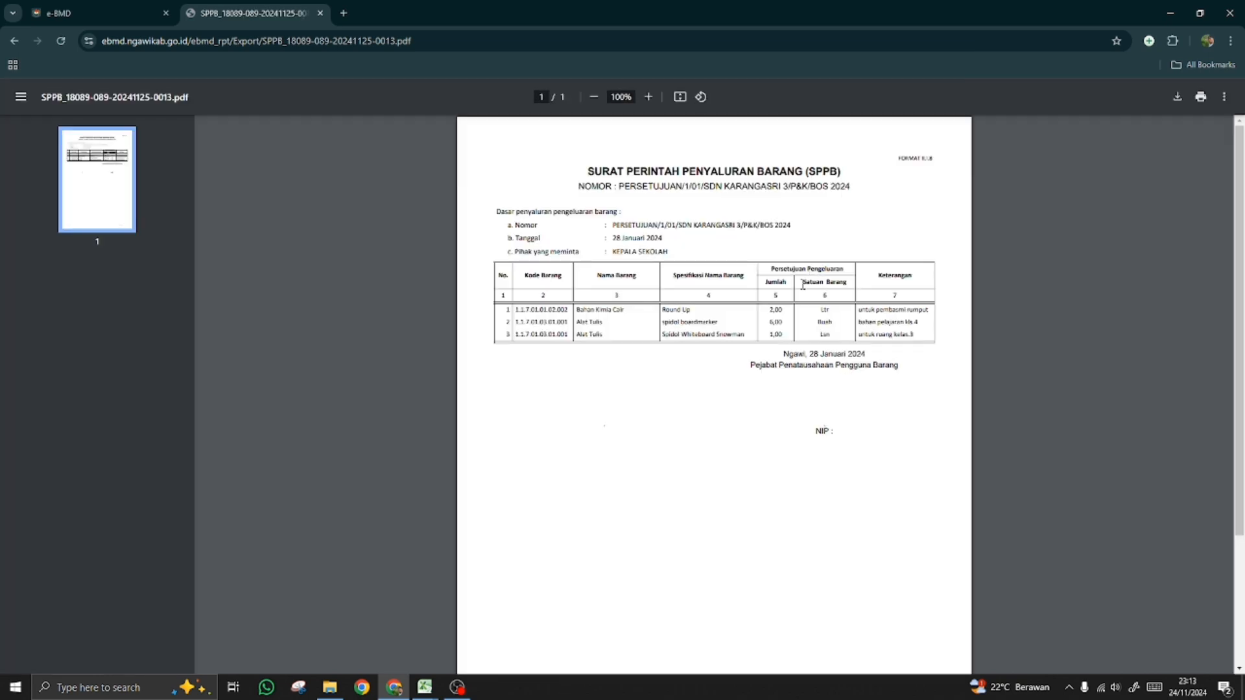
scroll(803, 285, down, 1)
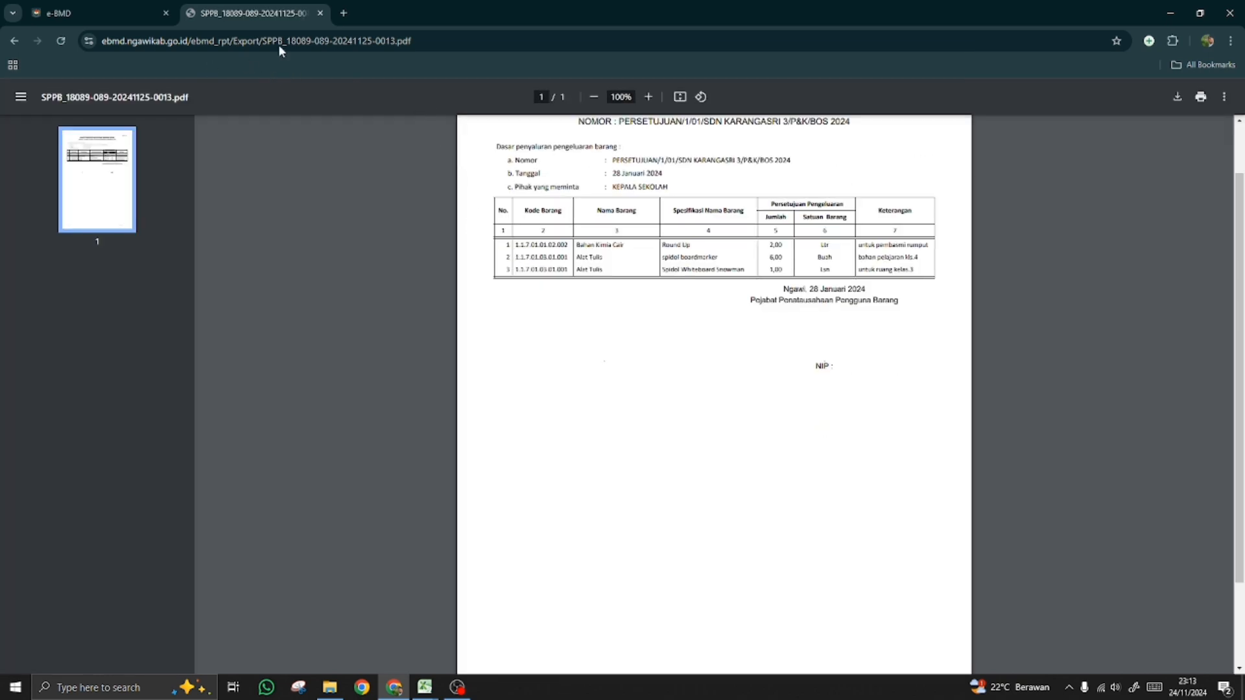
click(320, 12)
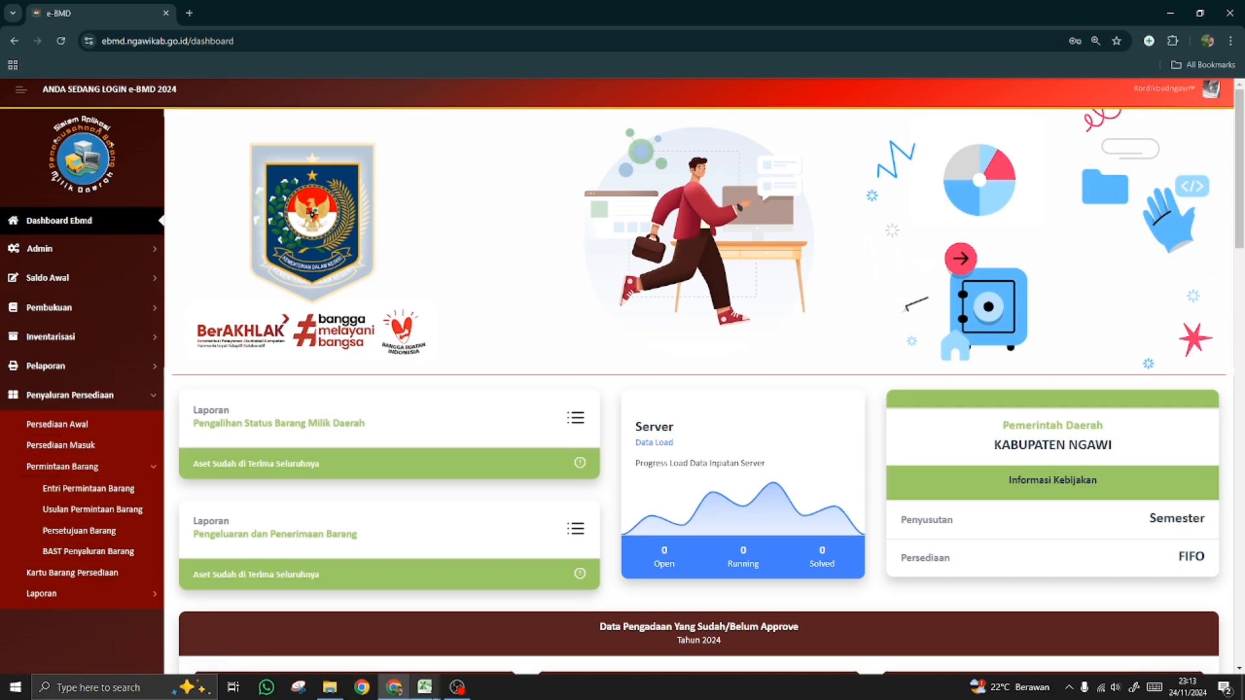
- Check the BAST Penyaluran Barang stage in the Excel workflow sheet and return to the e-BMD dashboard
mouse_move(428, 694)
click(467, 637)
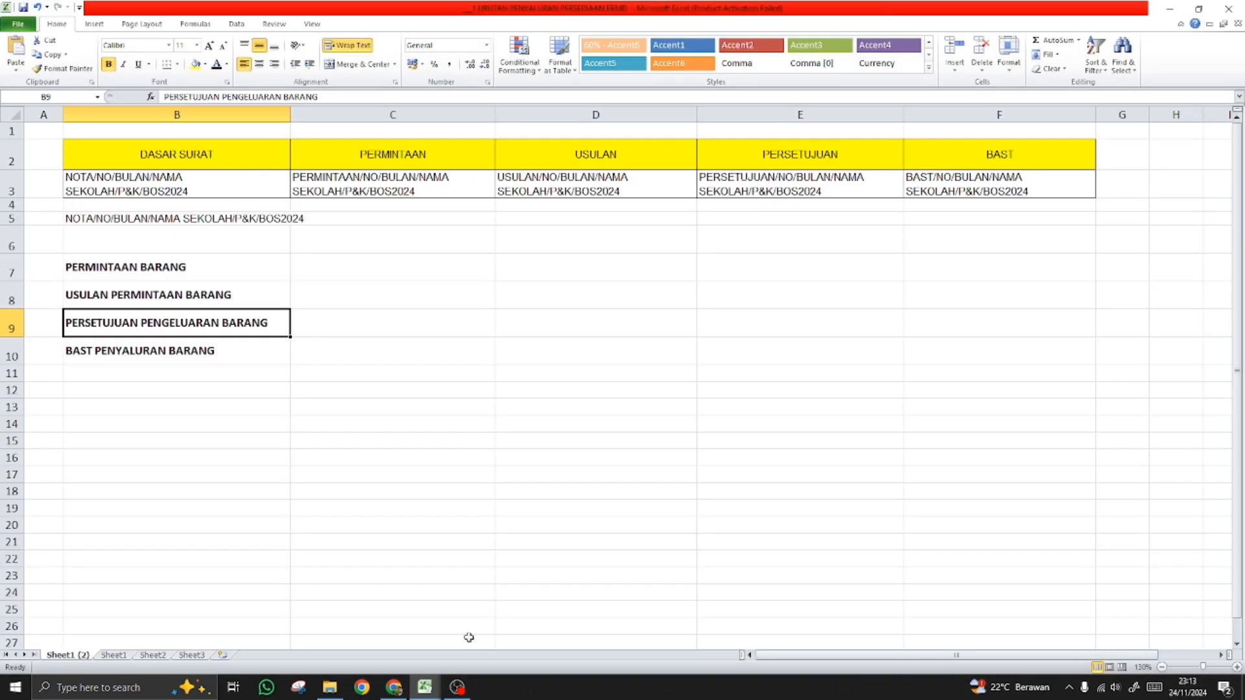
click(162, 347)
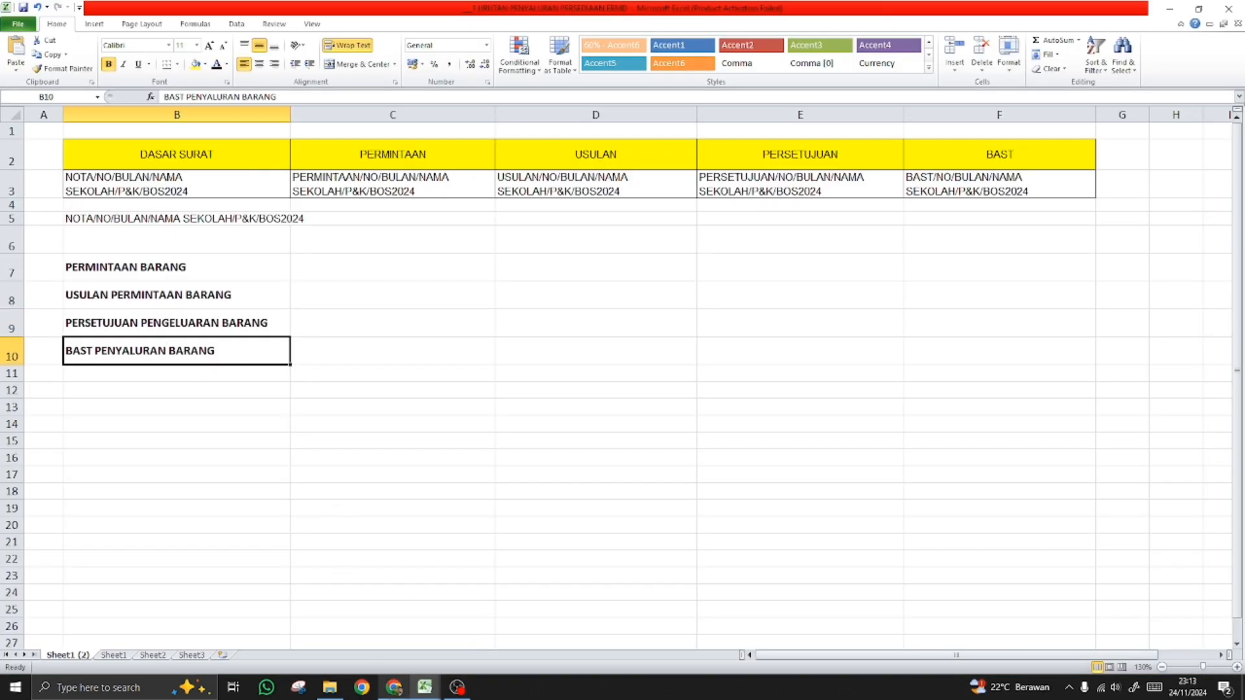
click(394, 688)
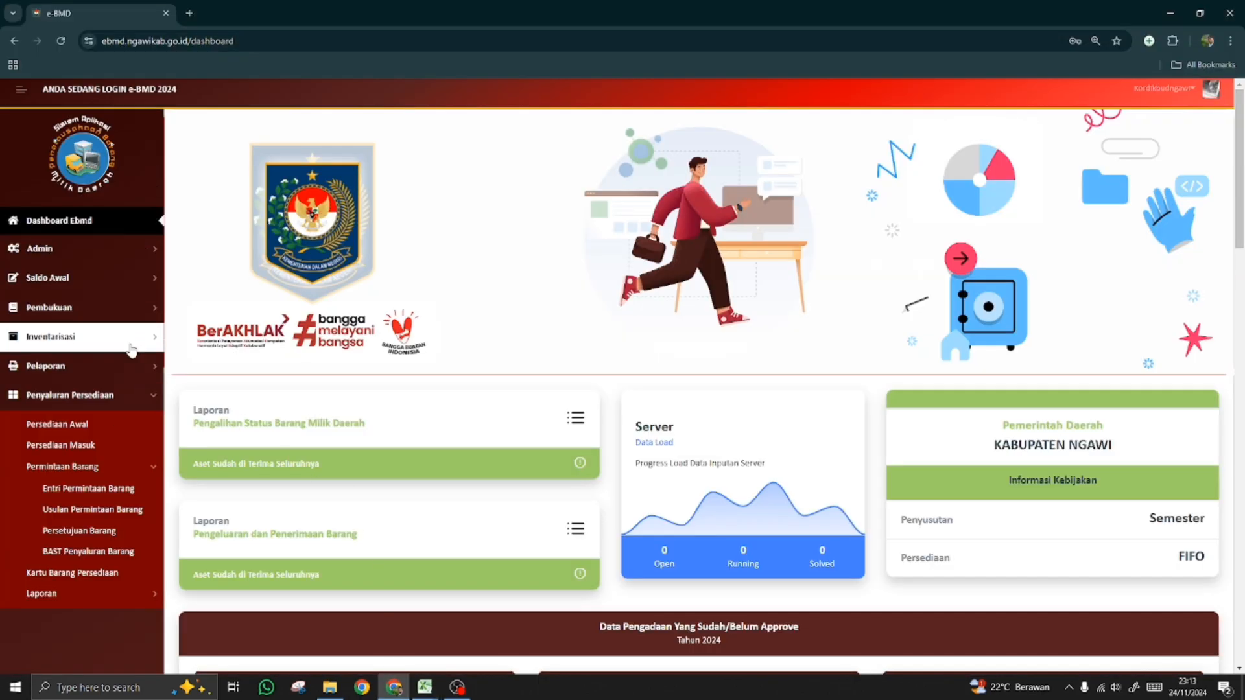
- Open BAST Penyaluran Barang in a new browser tab and show the BAST list for SDN Karangasri 3
right_click(105, 552)
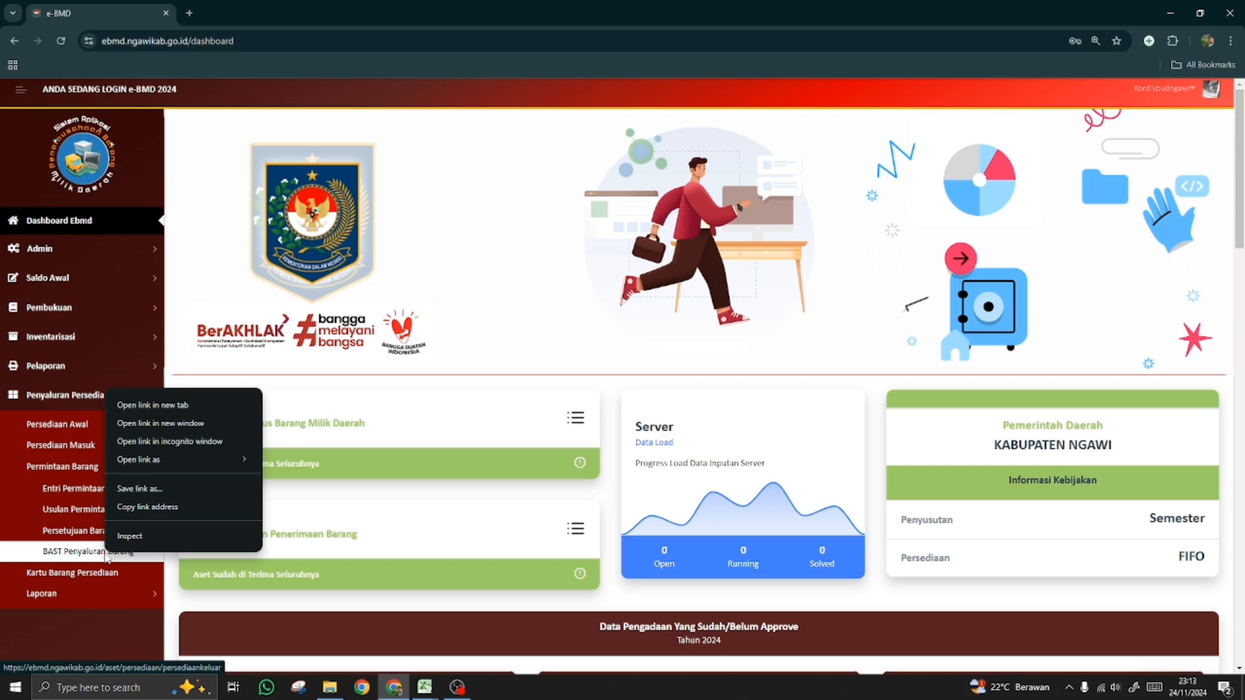
click(159, 405)
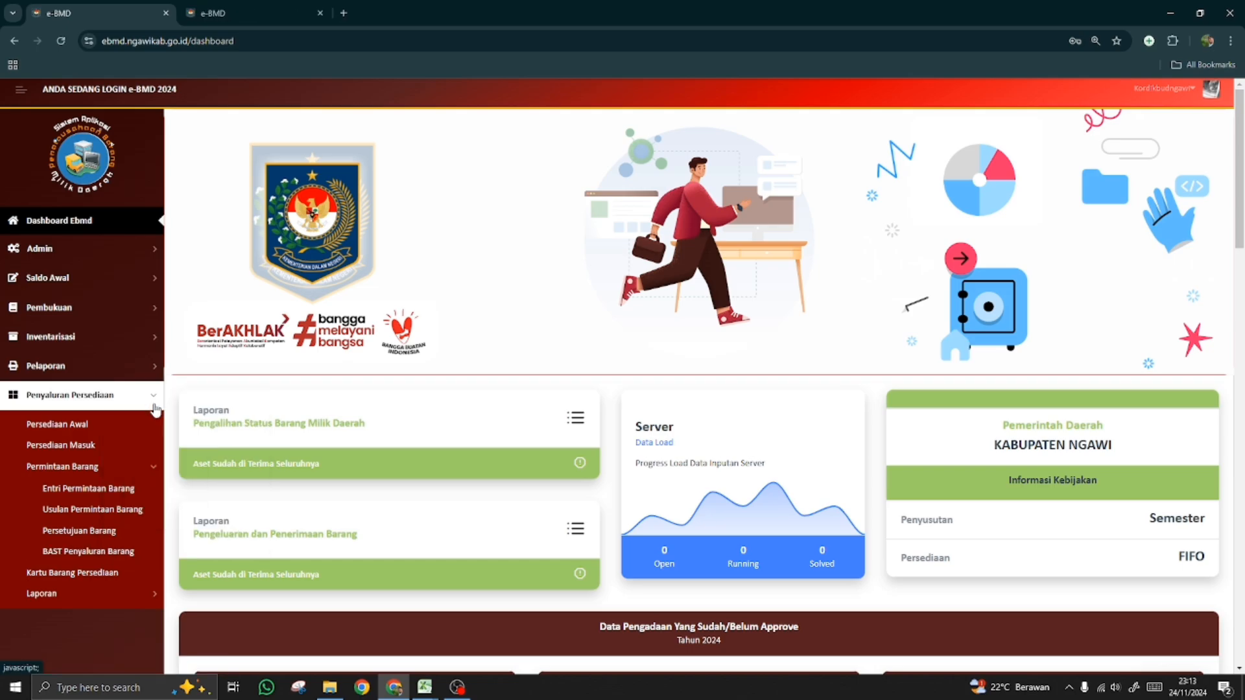
click(247, 14)
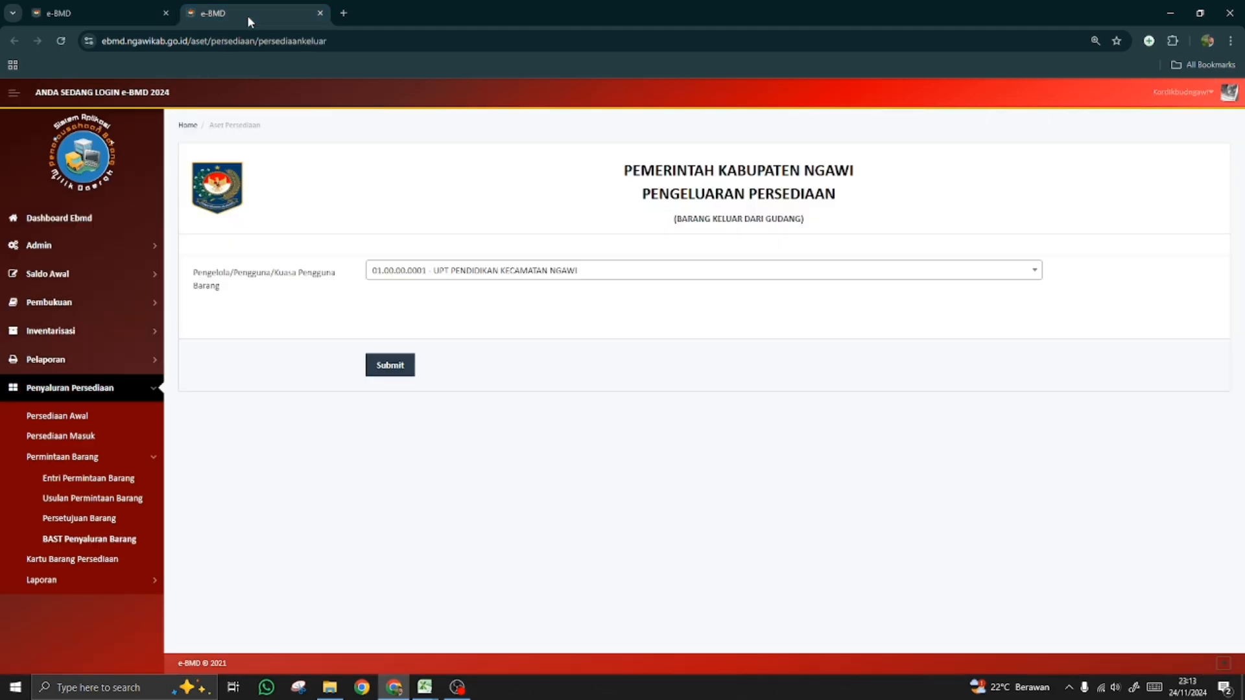
click(511, 273)
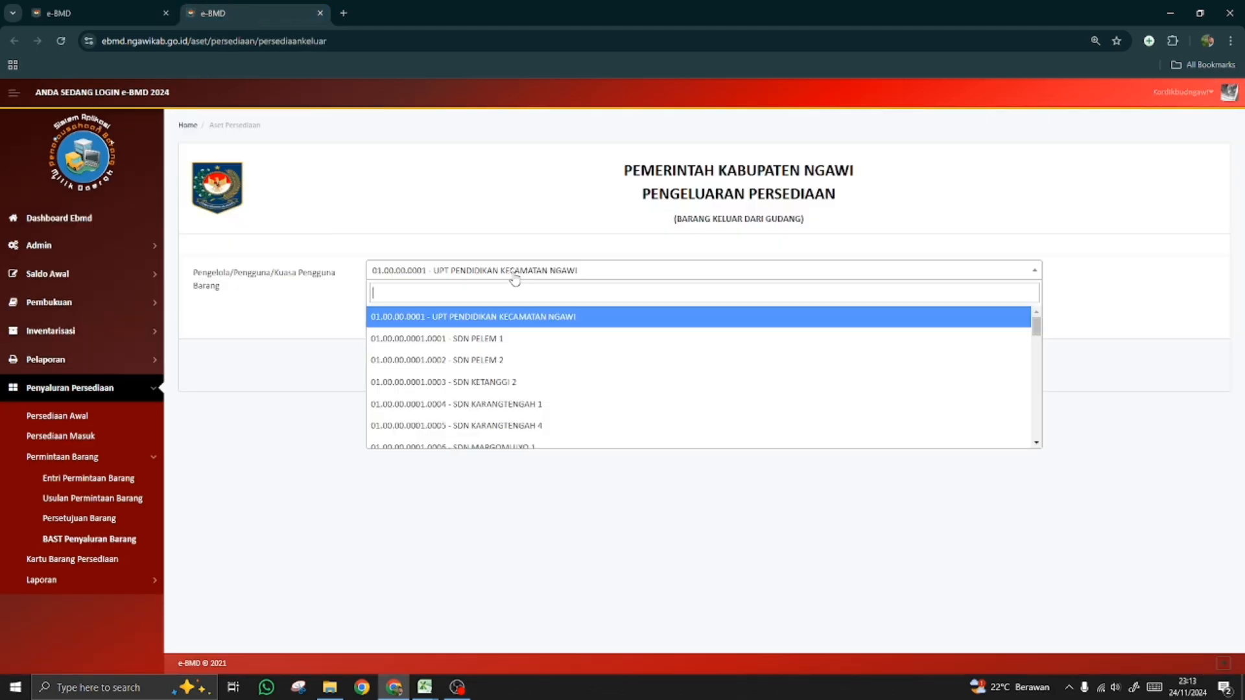
text(KARANG)
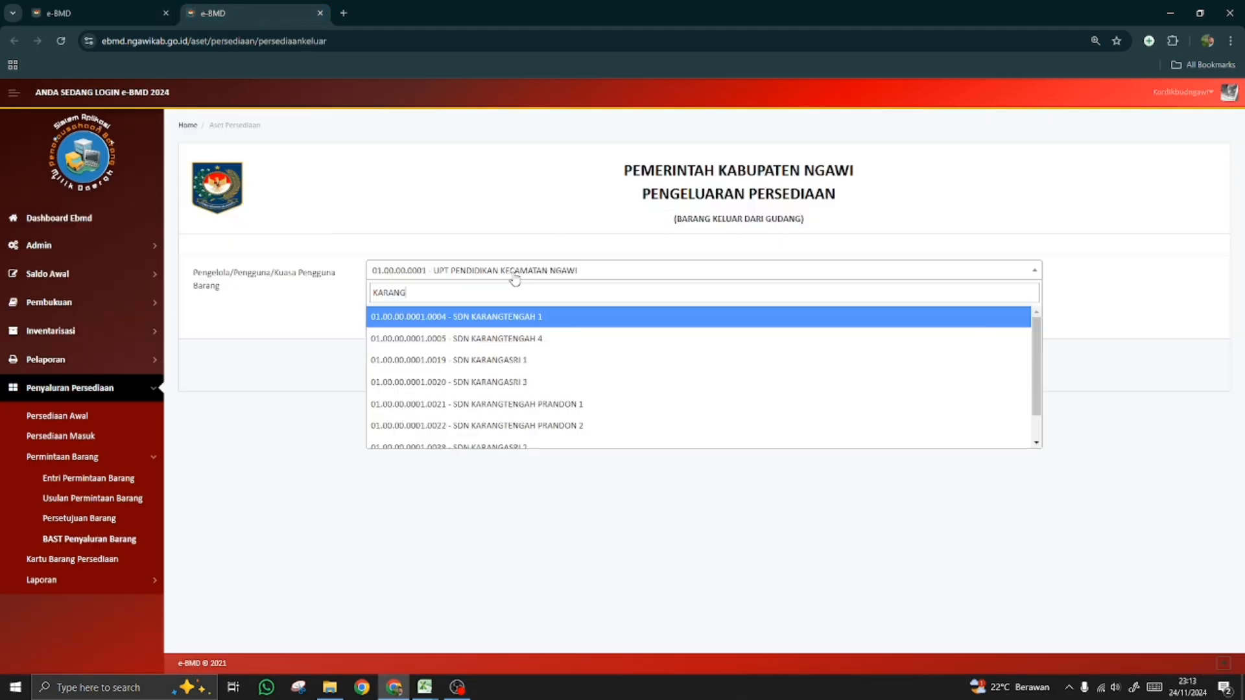
click(531, 383)
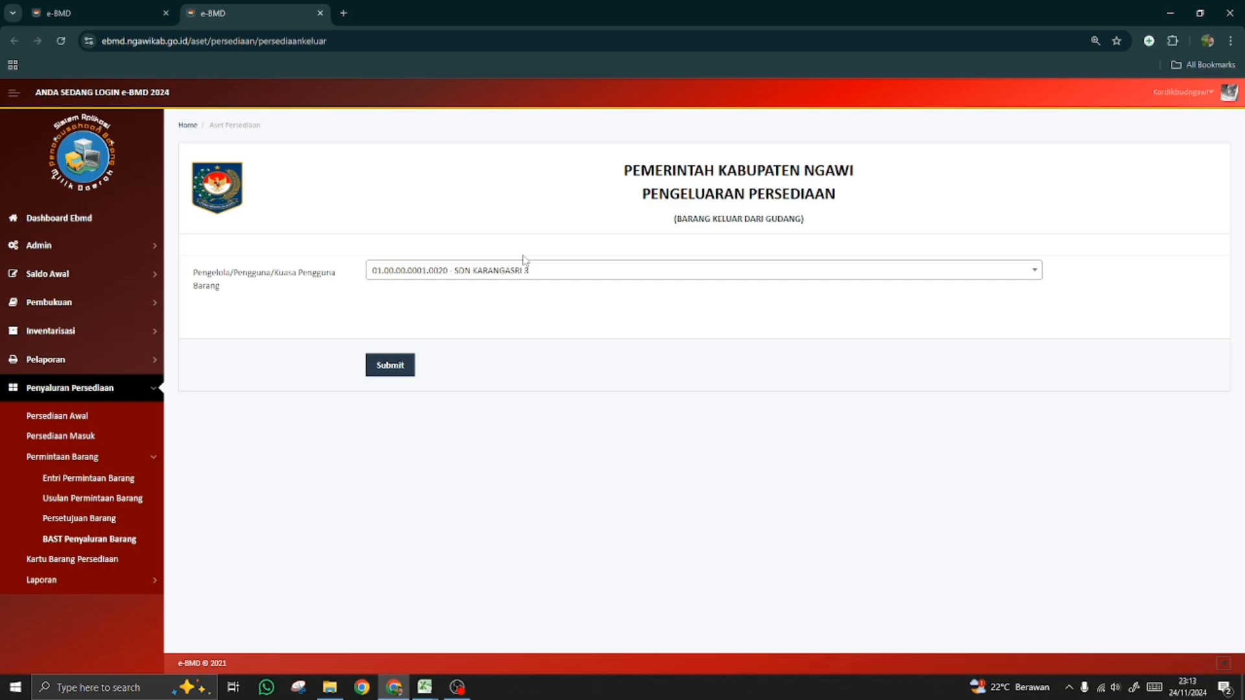
click(383, 366)
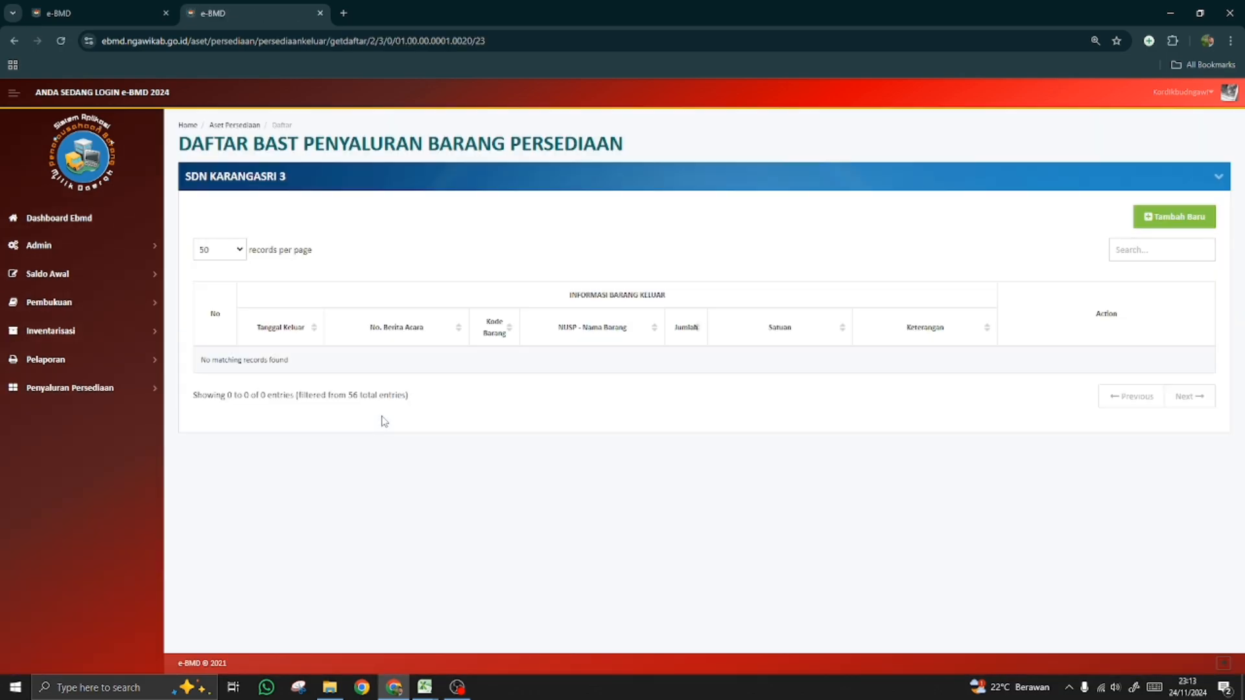
- Start a new BAST and copy BAST/1/01/SDN KARANGASRI 3/P&K/BOS 2024 from the Excel sheet into its Nomor Berita Acara
click(1183, 221)
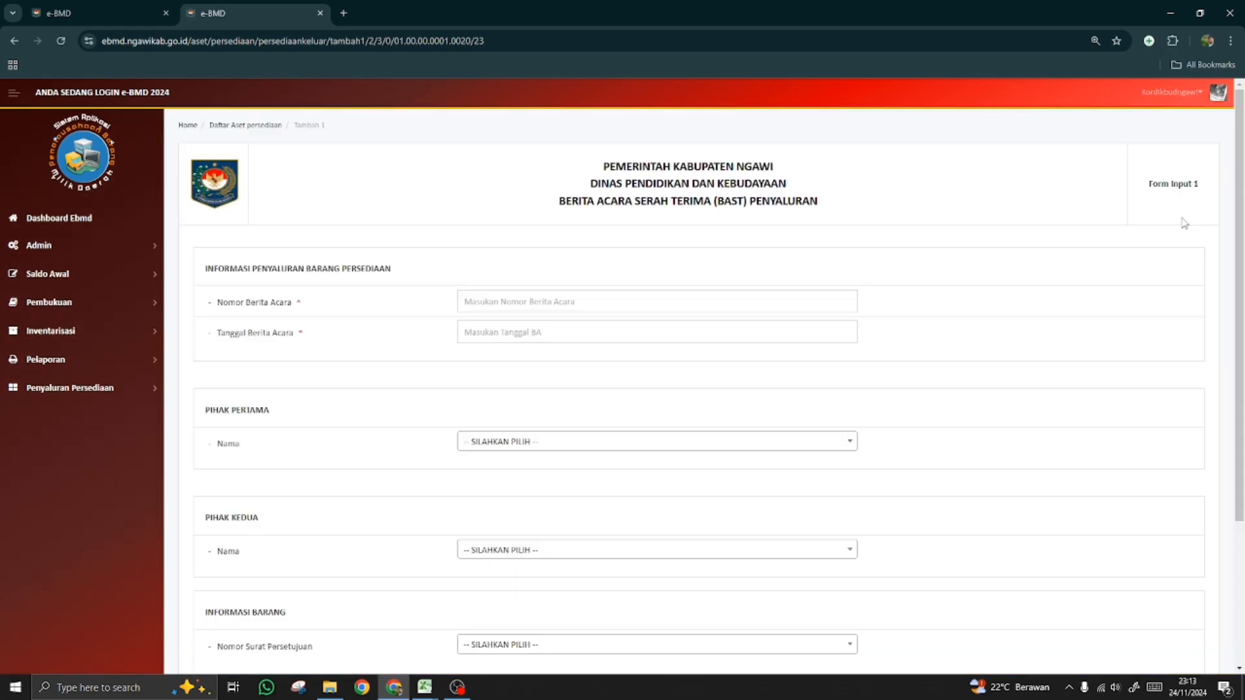
scroll(402, 434, down, 2)
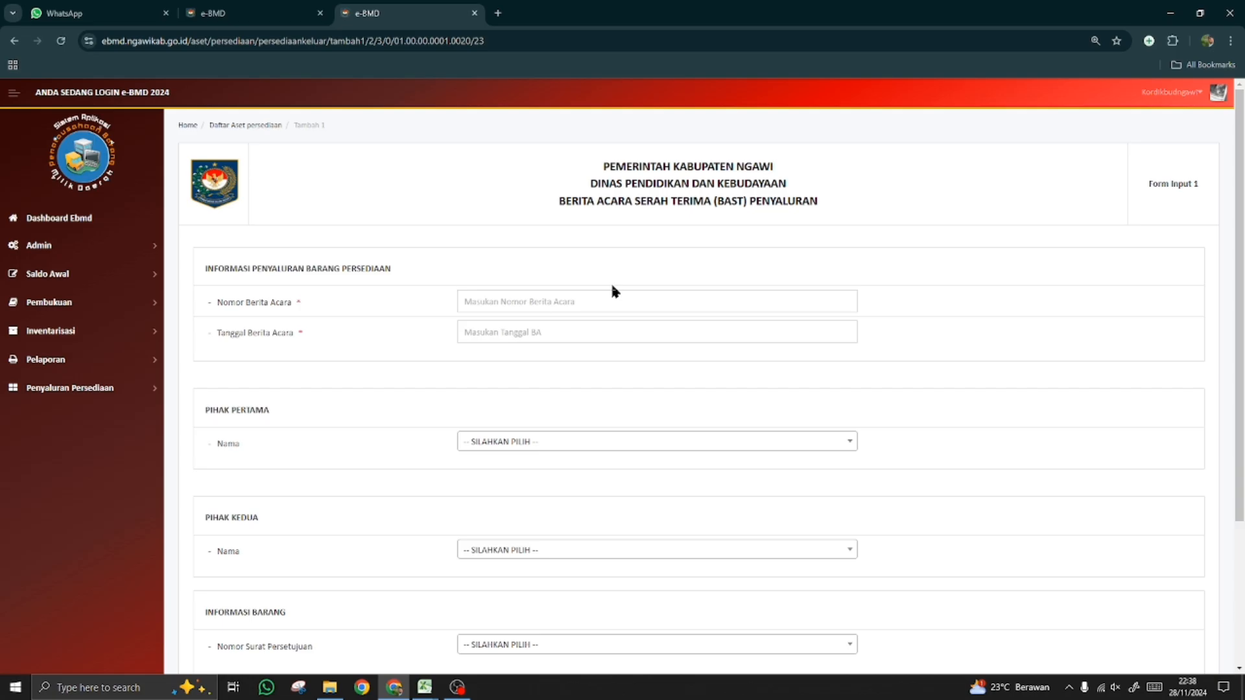
click(612, 303)
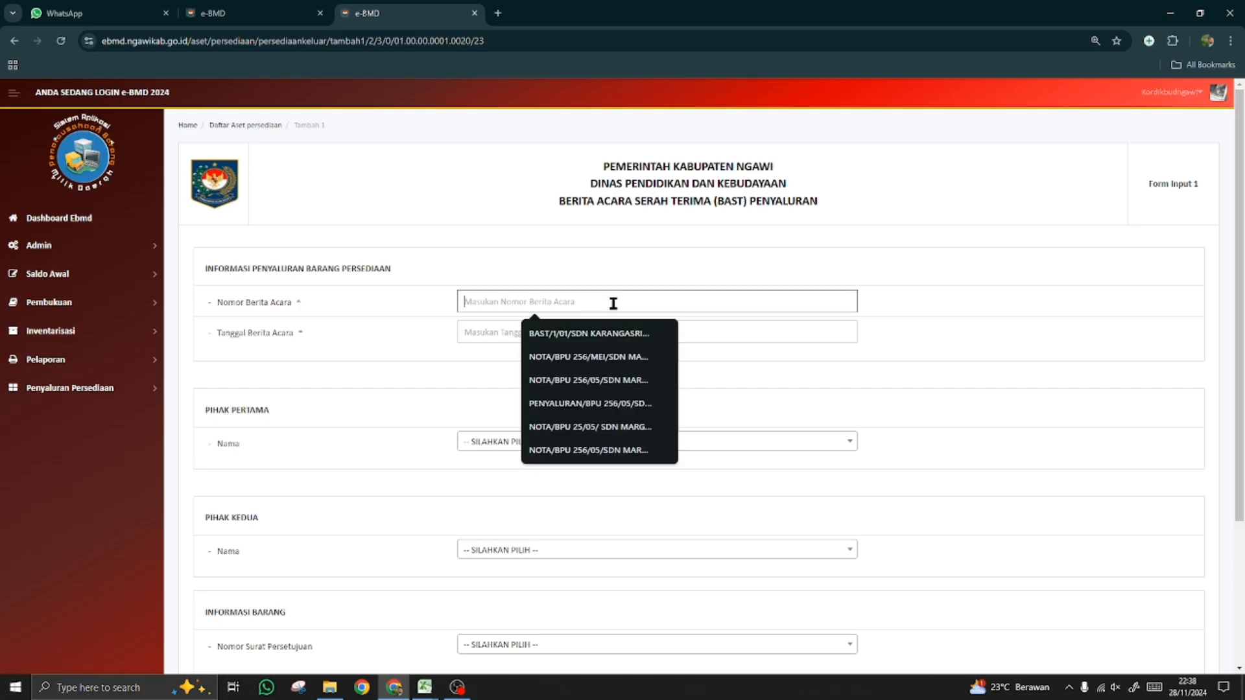
click(425, 687)
click(364, 635)
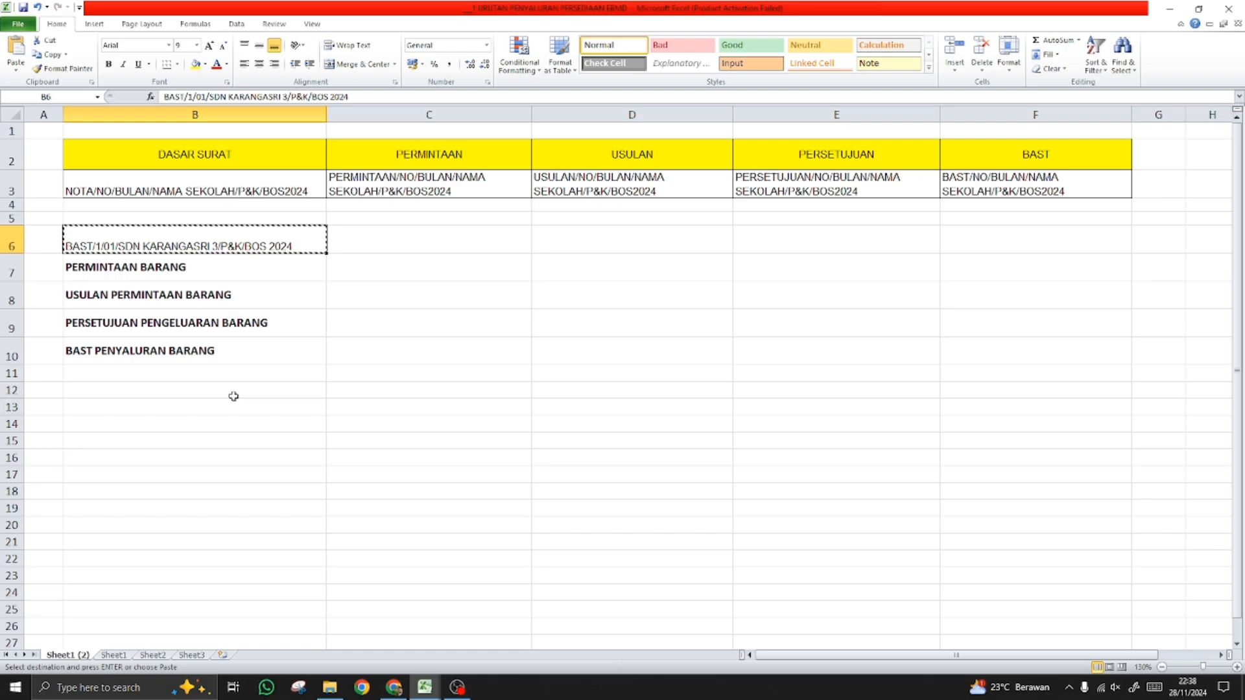
click(184, 379)
click(197, 246)
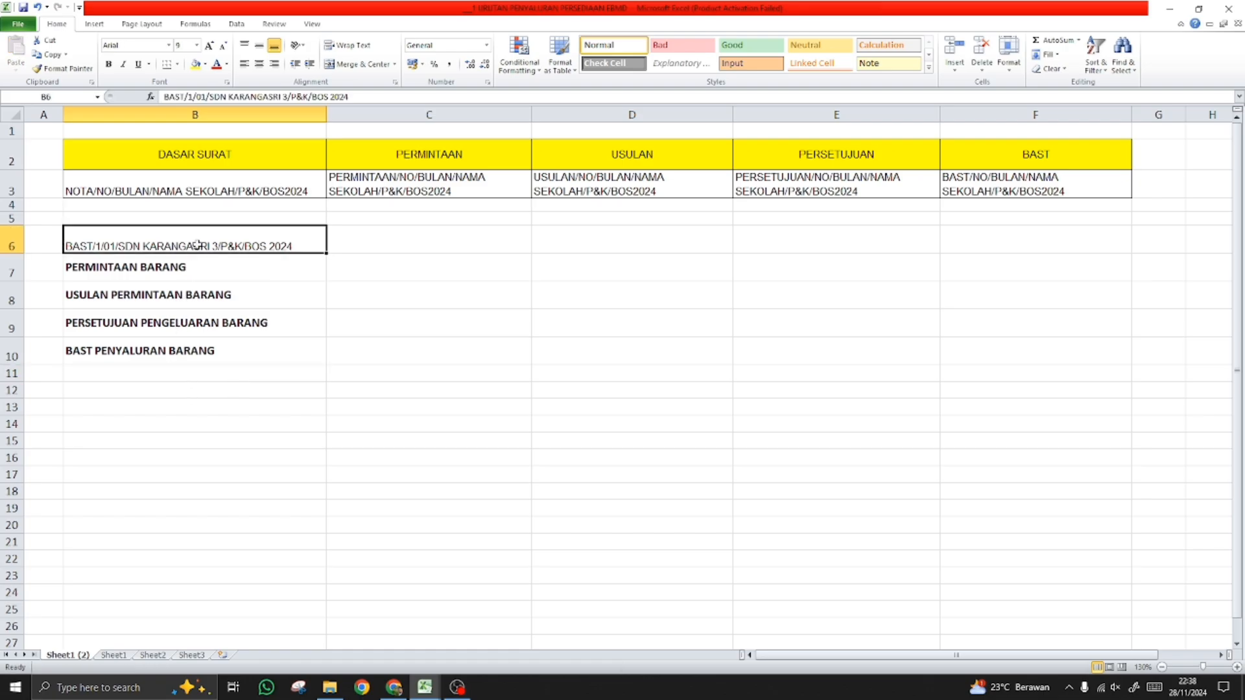
key(ctrl+c)
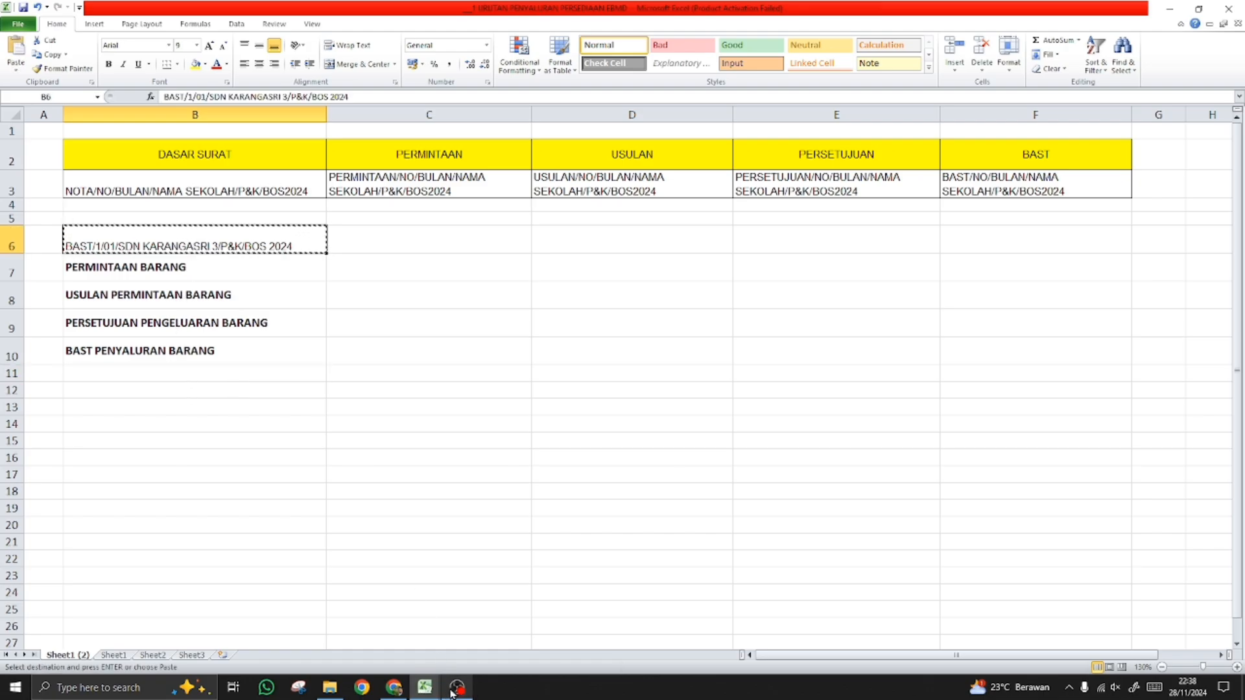
click(394, 687)
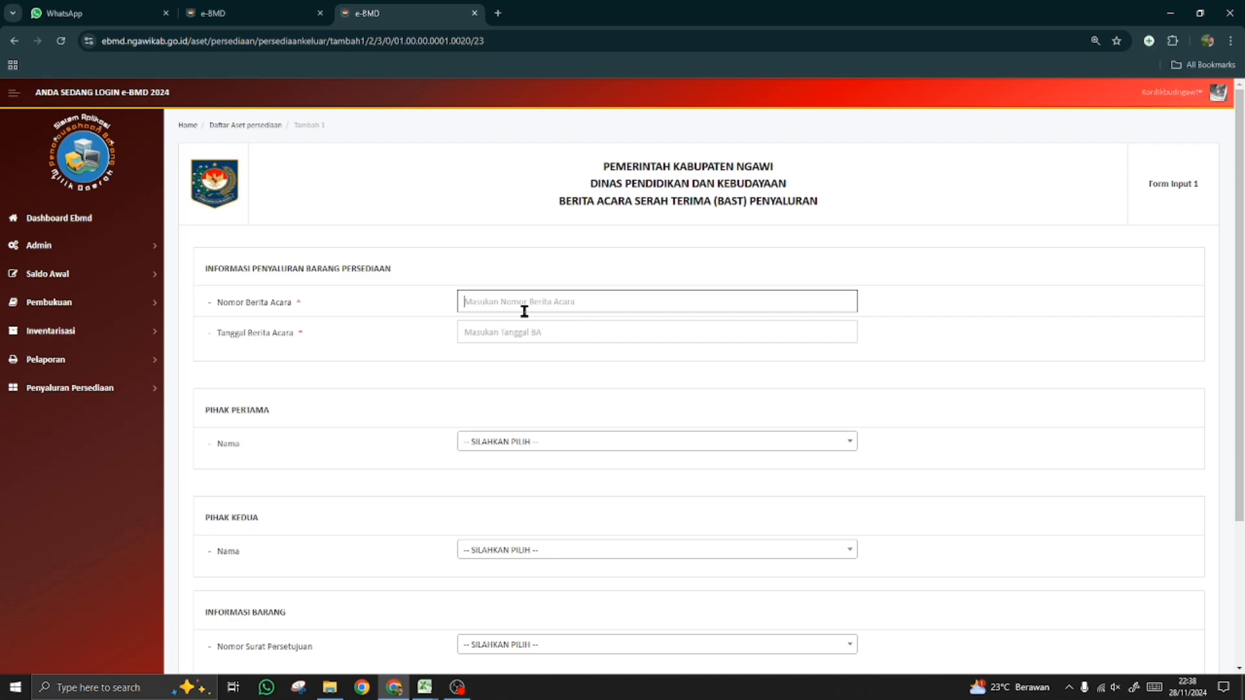
key(ctrl+v)
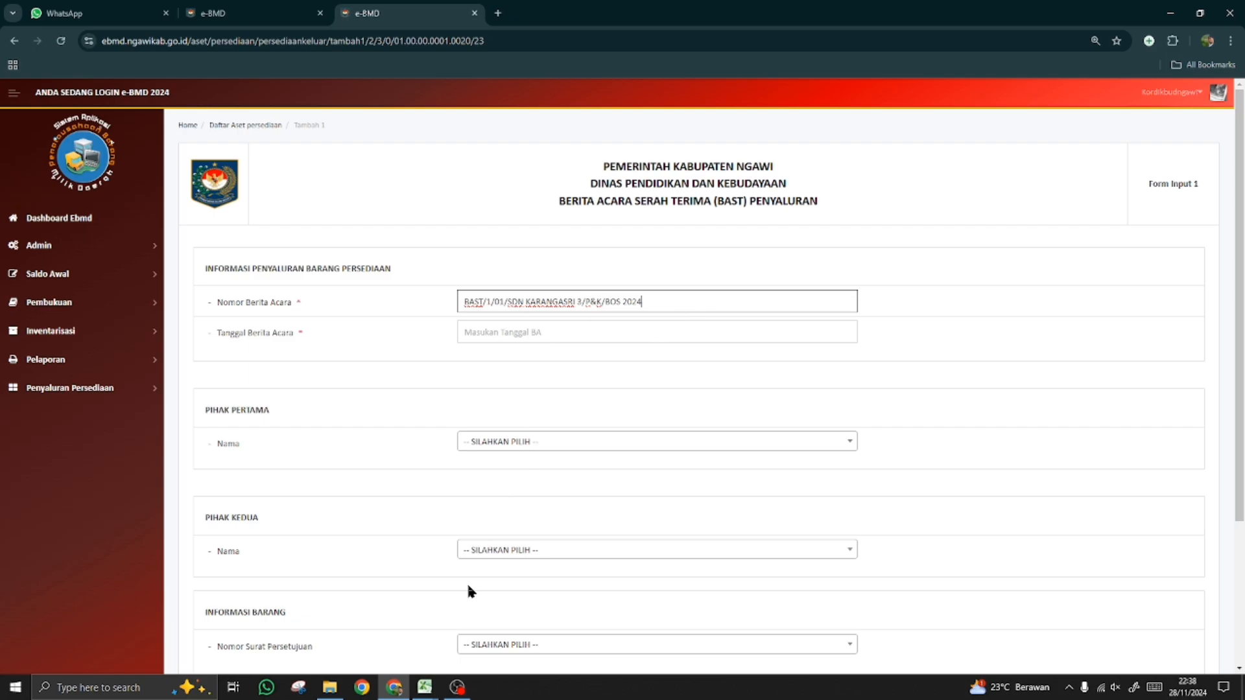
- Set the Tanggal Berita Acara of the new BAST to 30-01-2024
click(540, 336)
text(30)
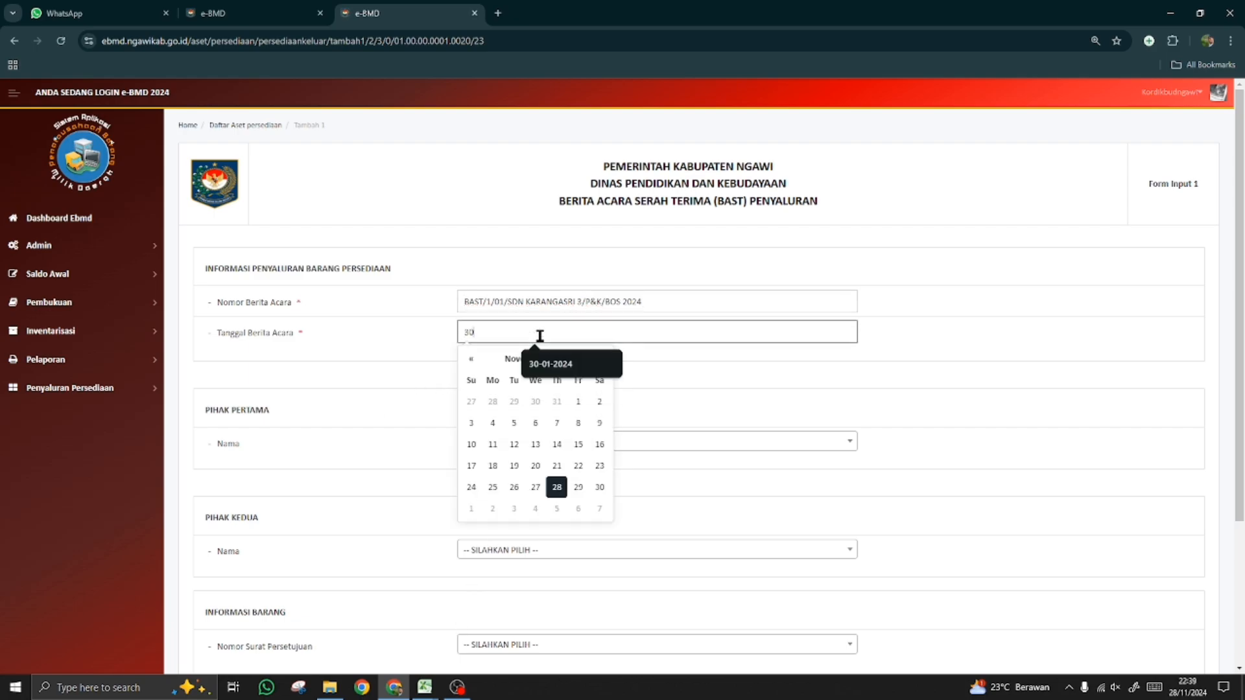
click(564, 367)
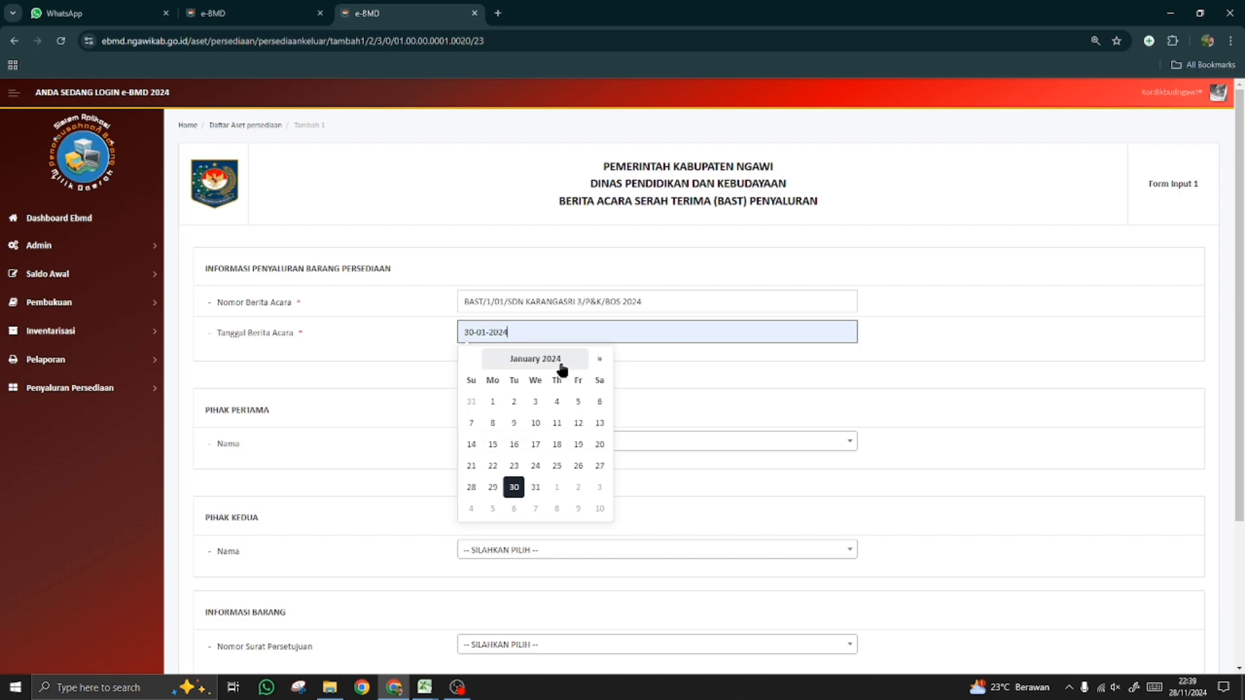
click(361, 391)
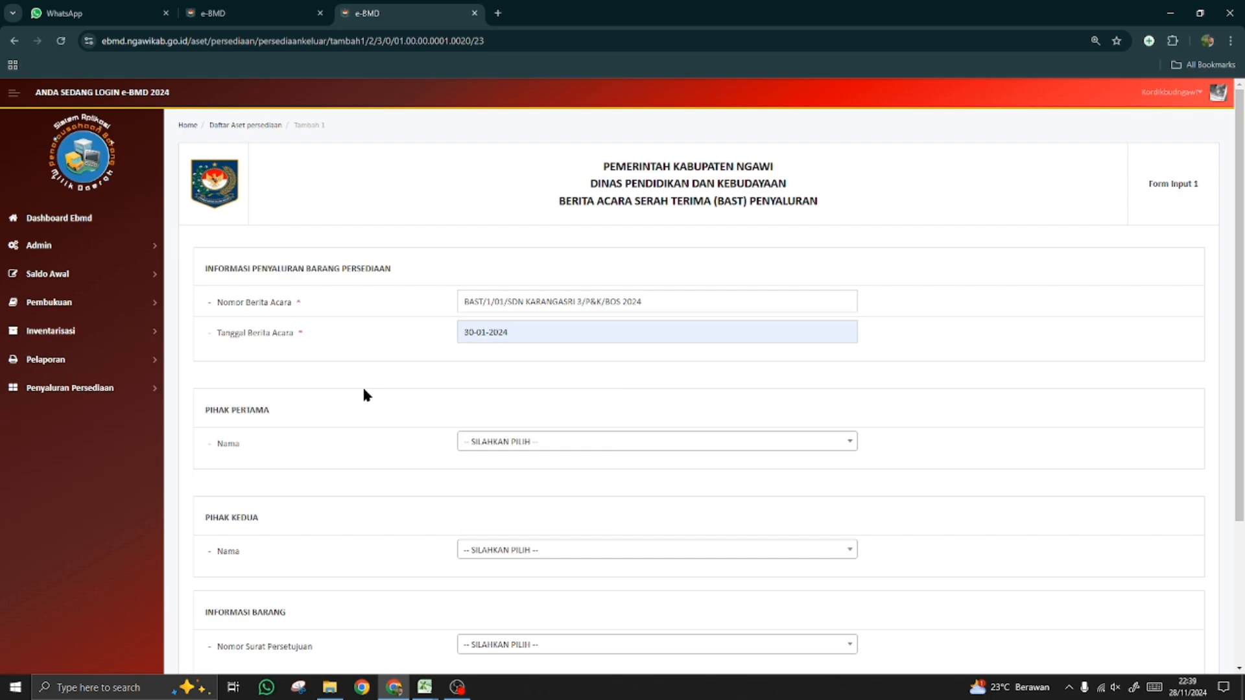
- Choose the second-to-last listed official as Pihak Pertama and the last listed official as Pihak Kedua
click(524, 441)
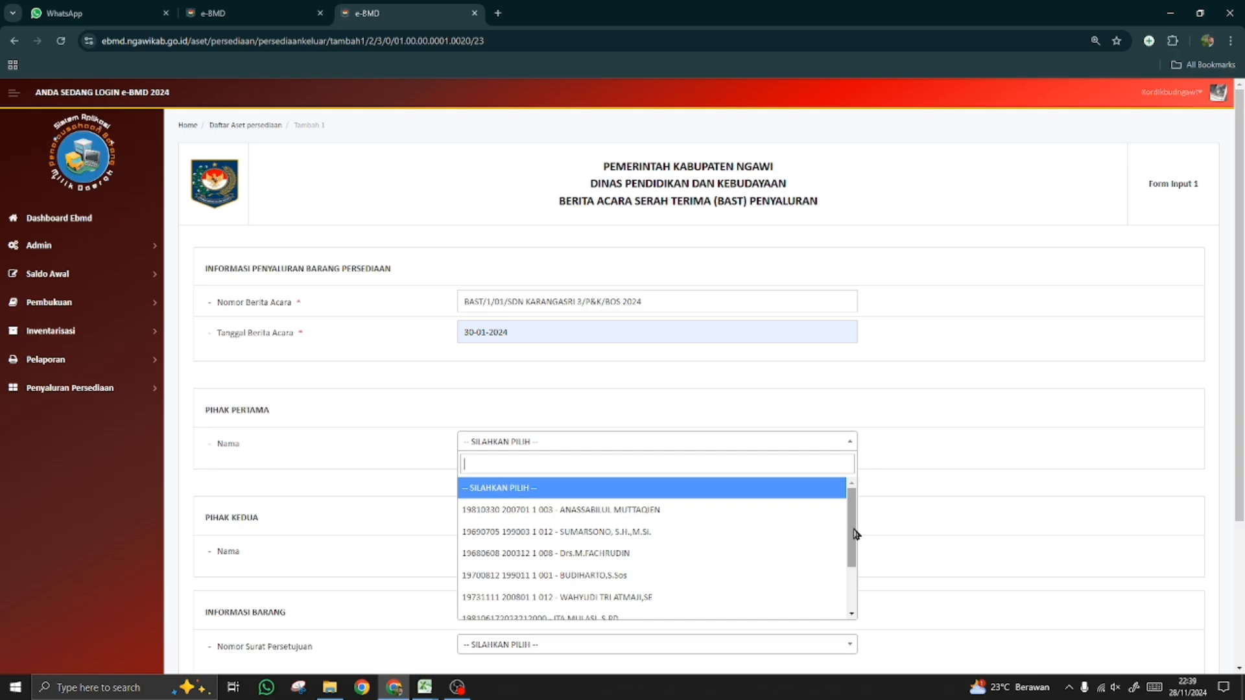
drag(854, 535, 856, 584)
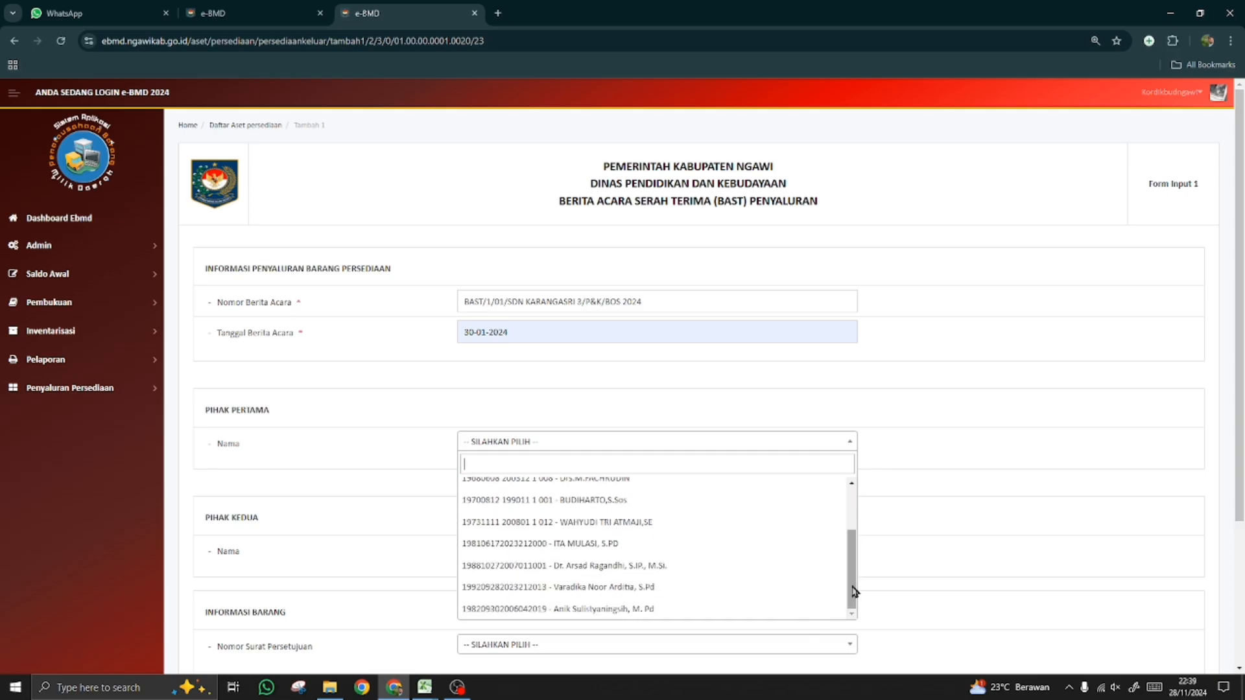
click(724, 587)
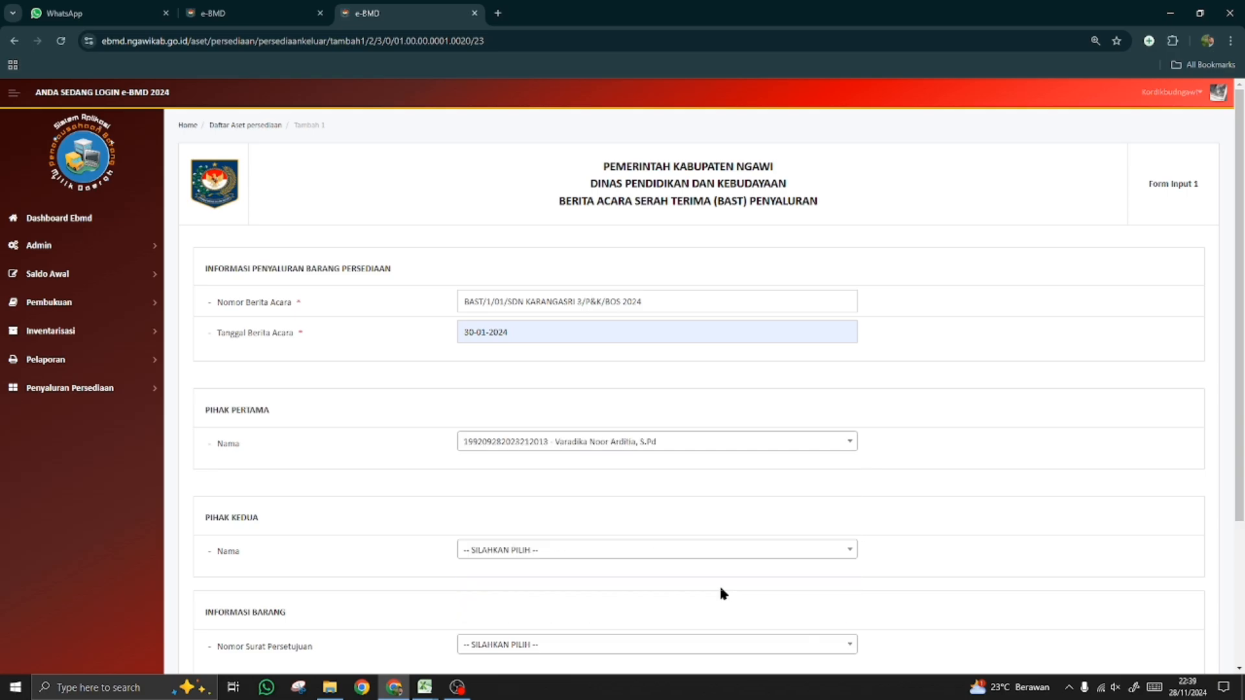
scroll(242, 382, down, 3)
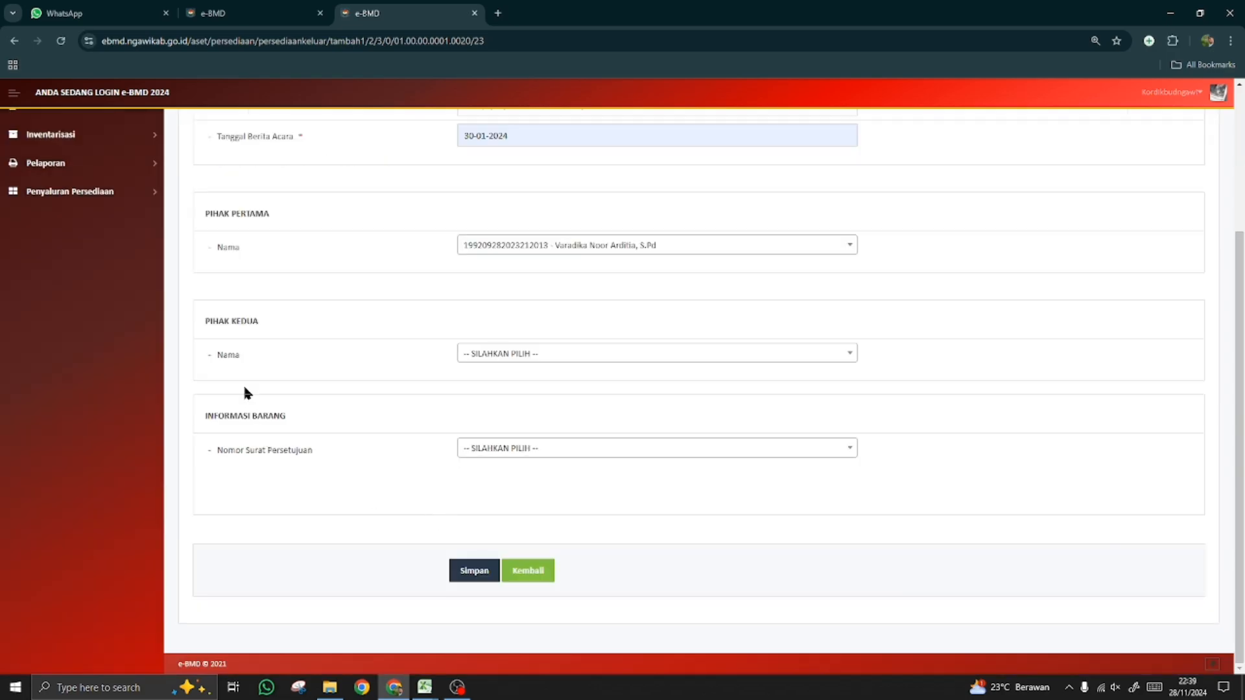
click(567, 358)
drag(854, 461, 826, 519)
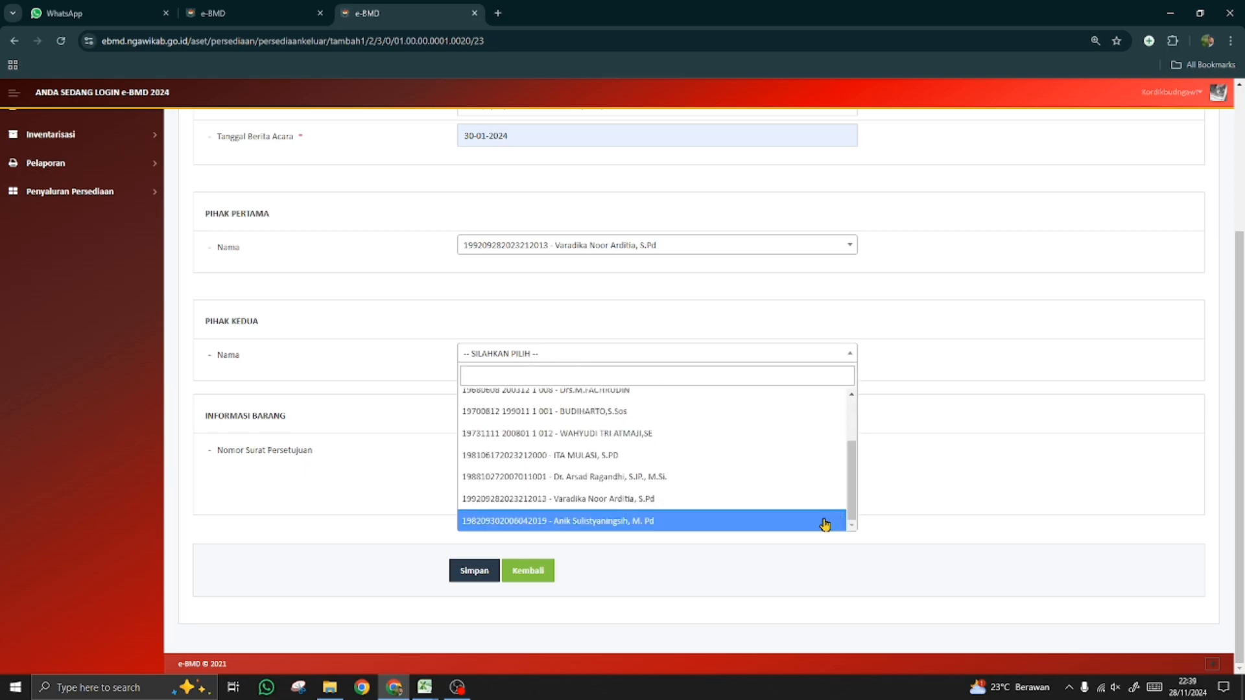
click(657, 521)
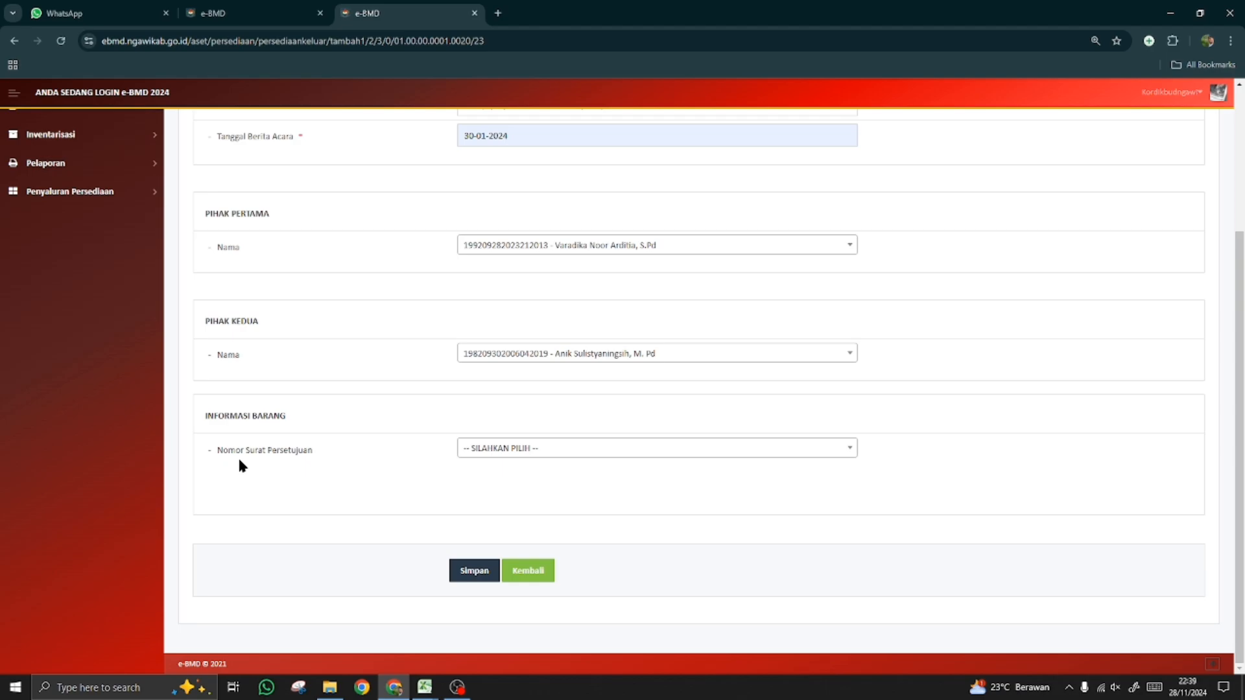
- Select approval letter PERSETUJUAN/1/01/SDN KARANGASRI 3/P&K/BOS 2024, save the BAST and return to the BAST list
click(577, 452)
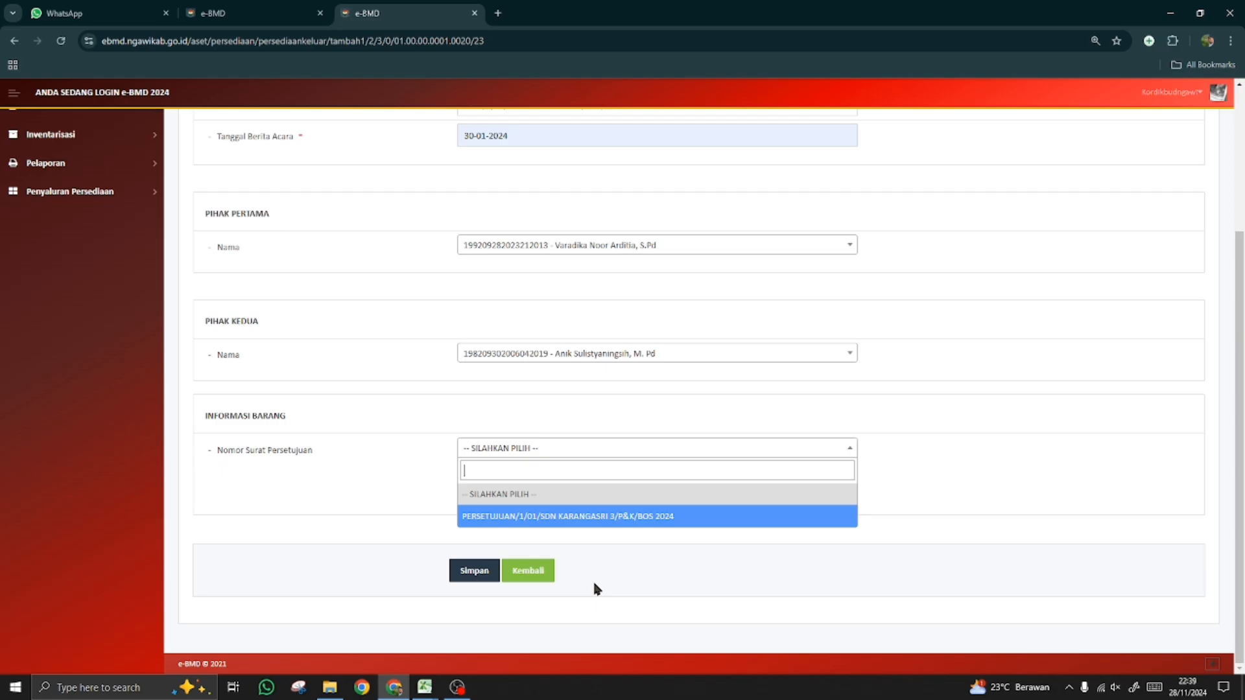
click(606, 516)
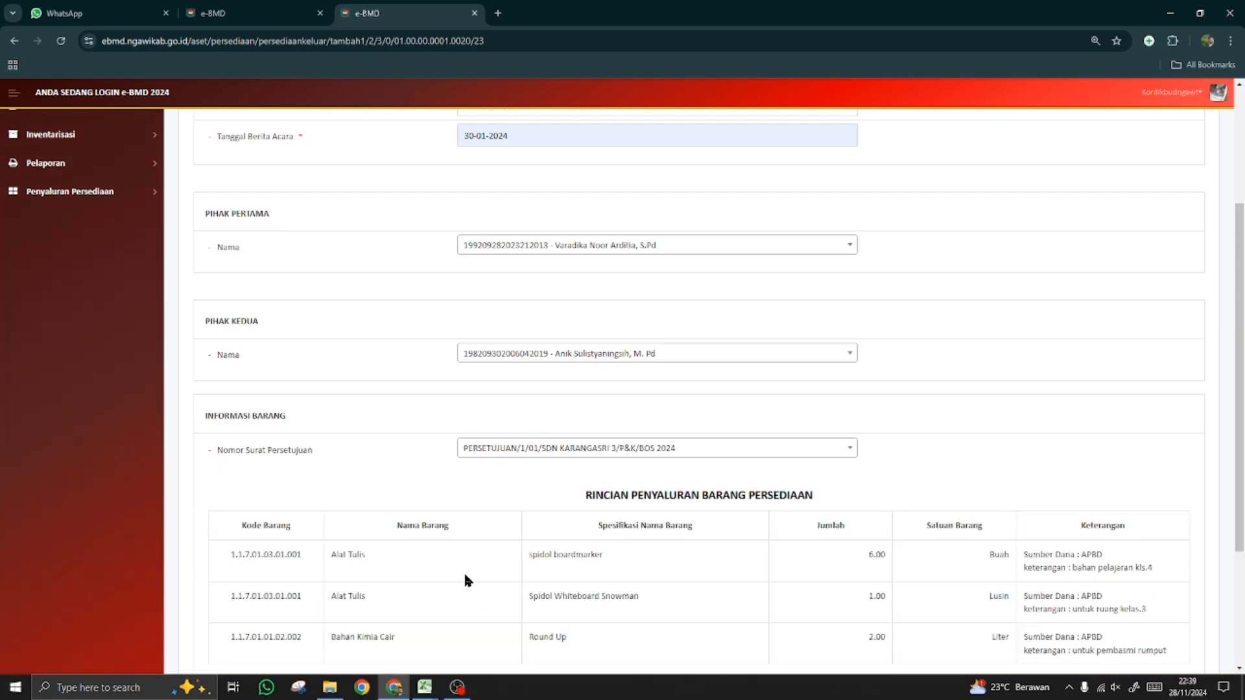
scroll(465, 575, down, 3)
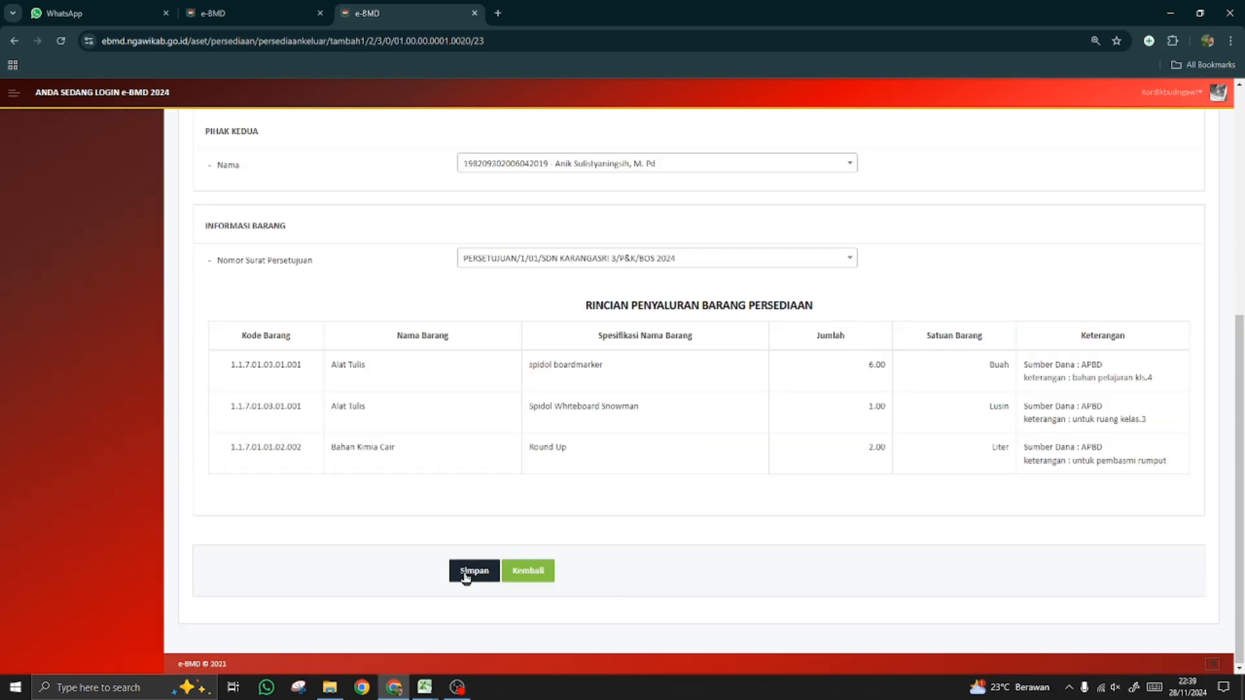
click(465, 575)
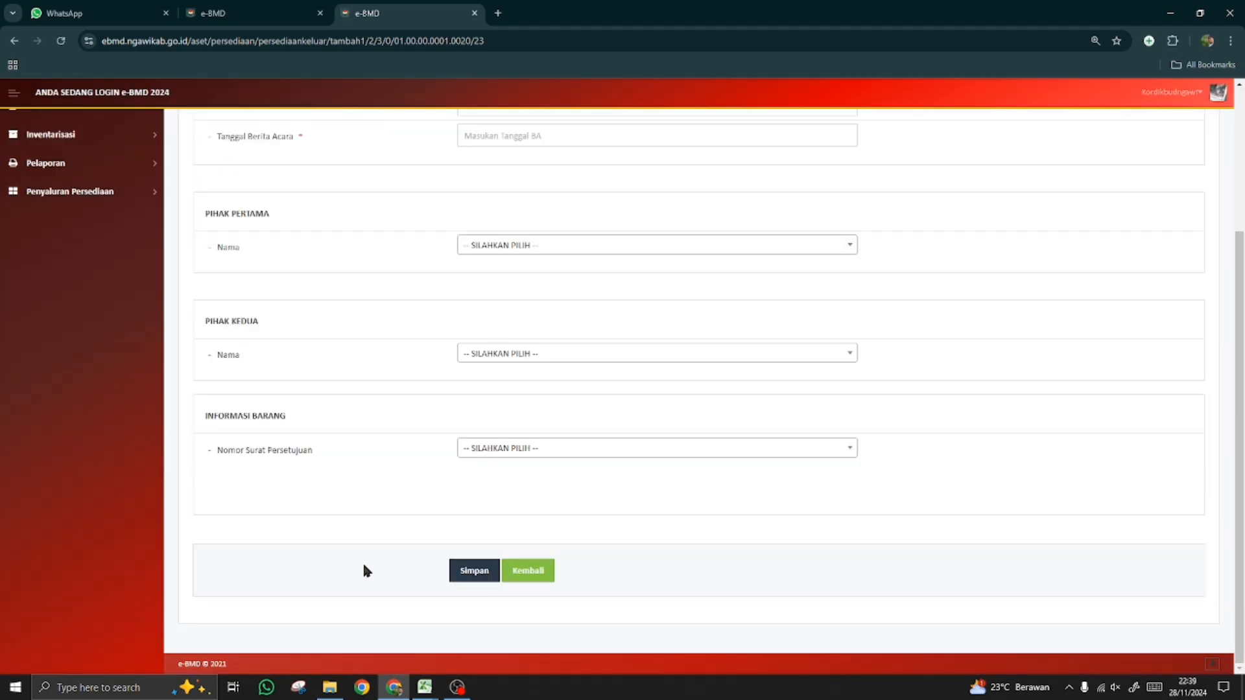
click(527, 574)
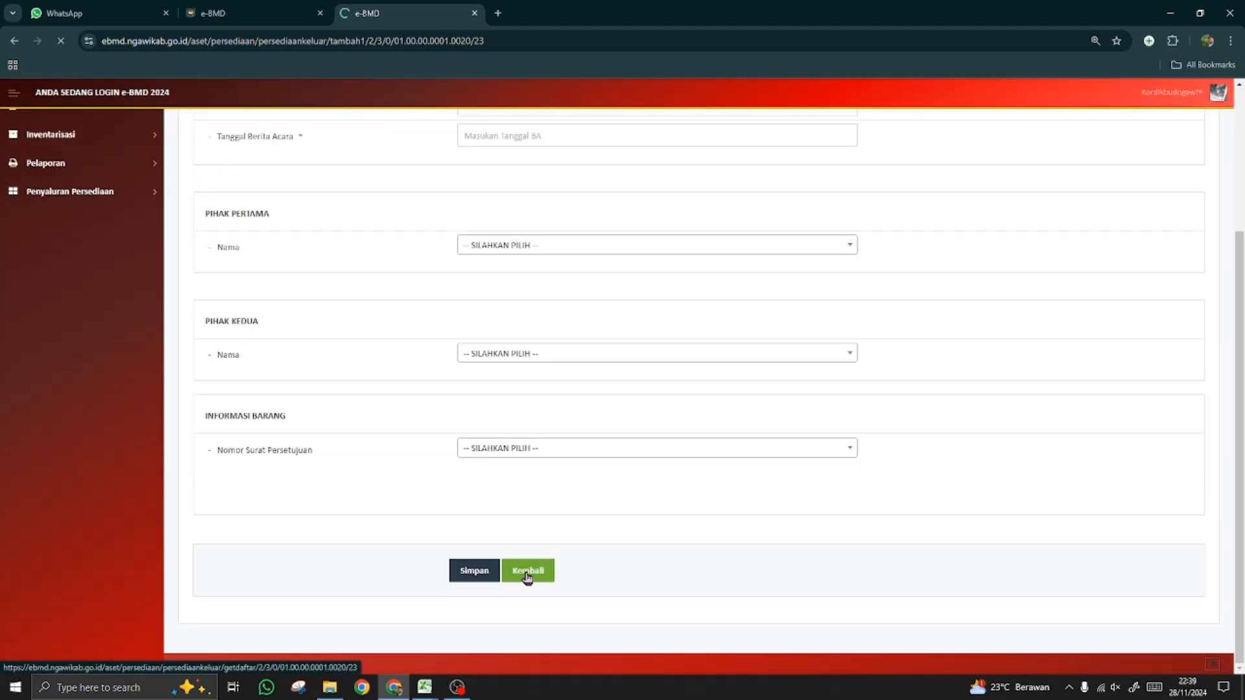
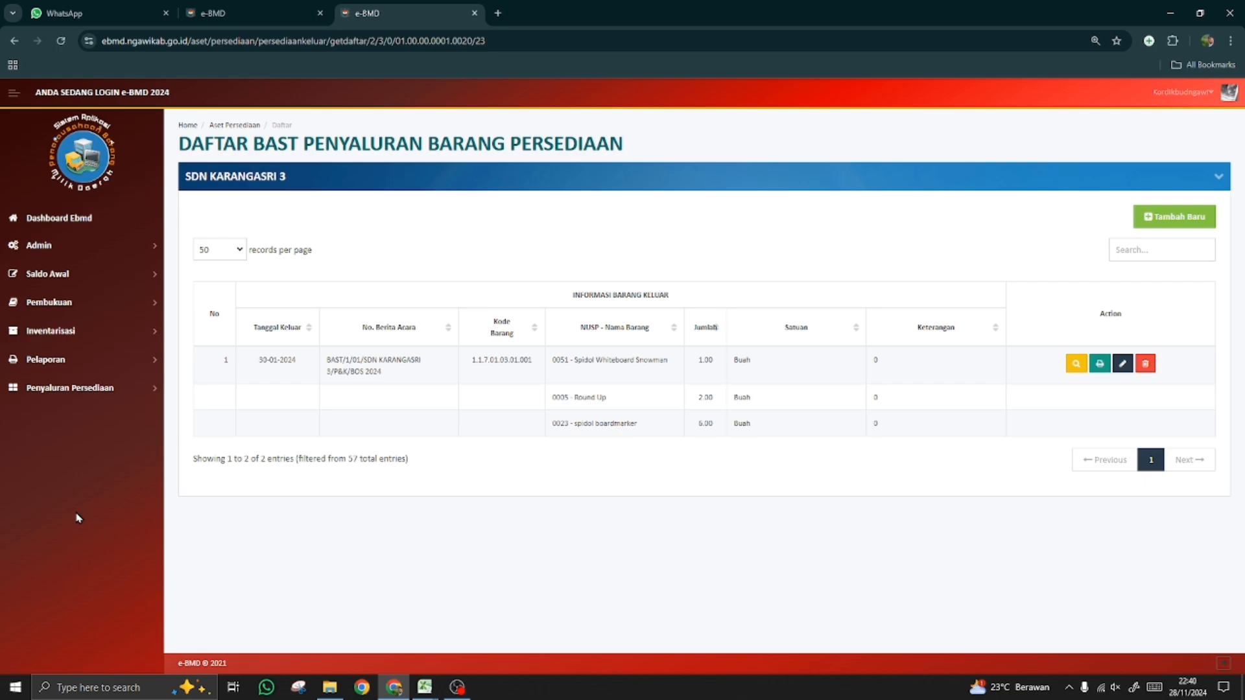
- Open Laporan Penyaluran for Penyaluran Persediaan and set Periode 2024 with Laporan Buku Penyaluran Persediaan (FORMAT II.I.10)
click(84, 397)
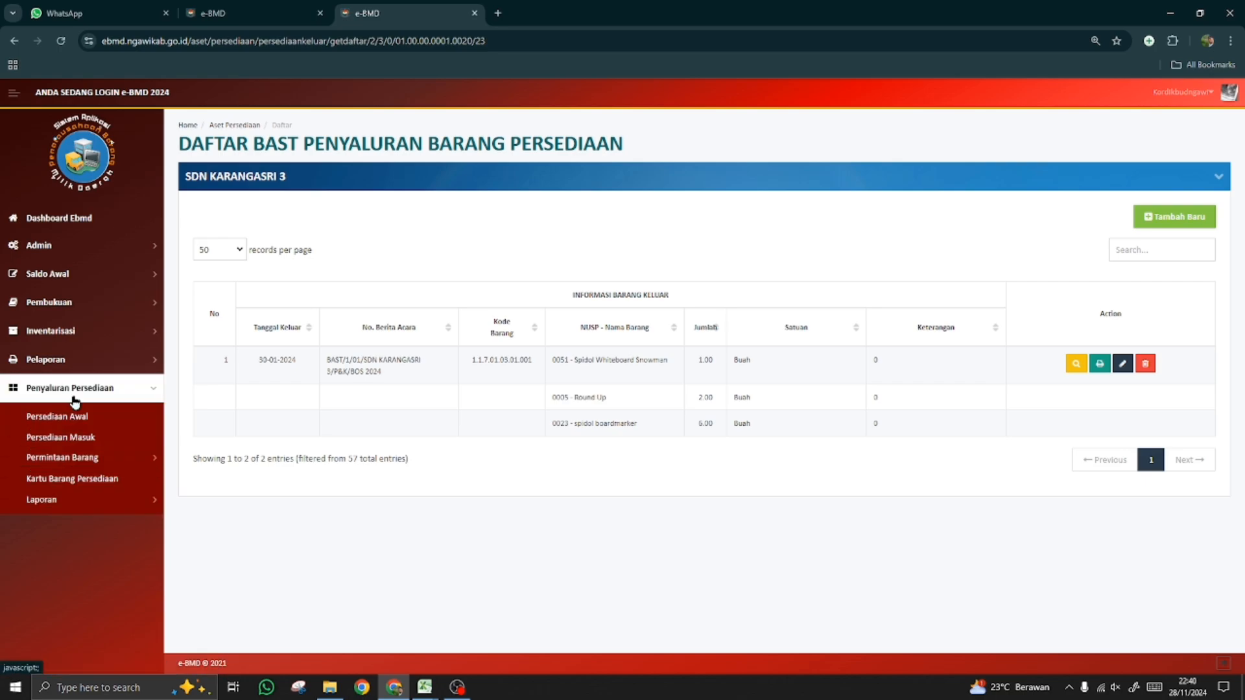
click(76, 392)
click(76, 393)
click(70, 507)
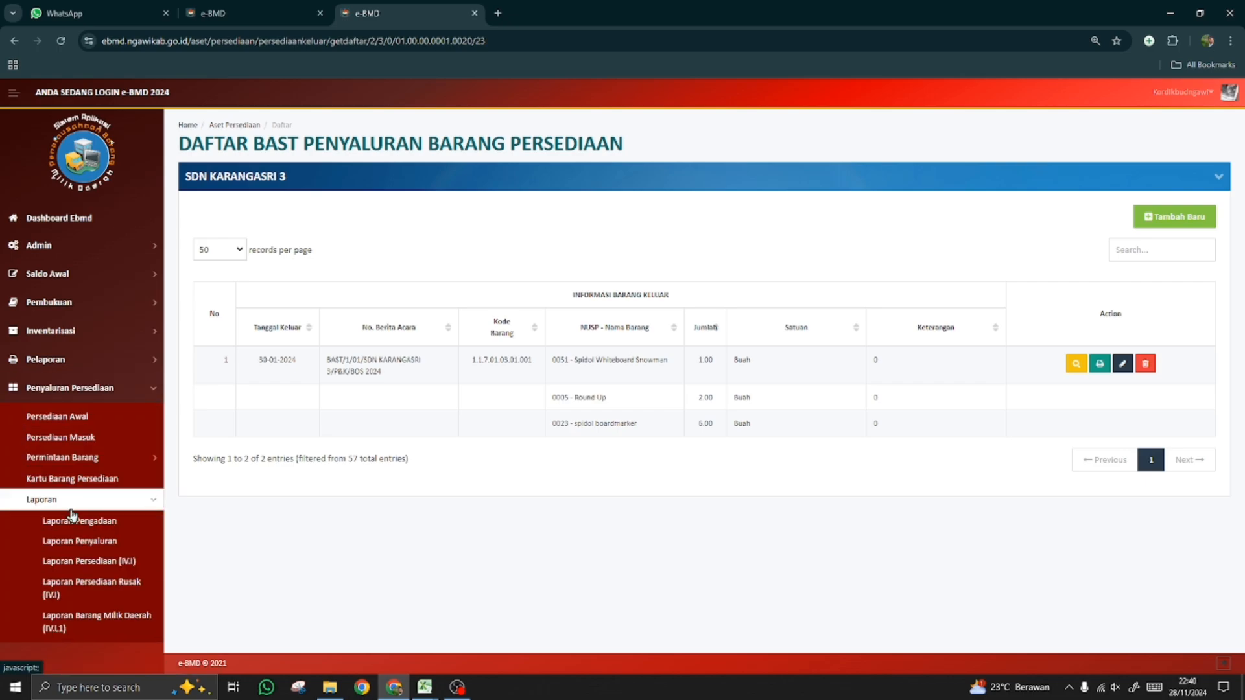
click(91, 546)
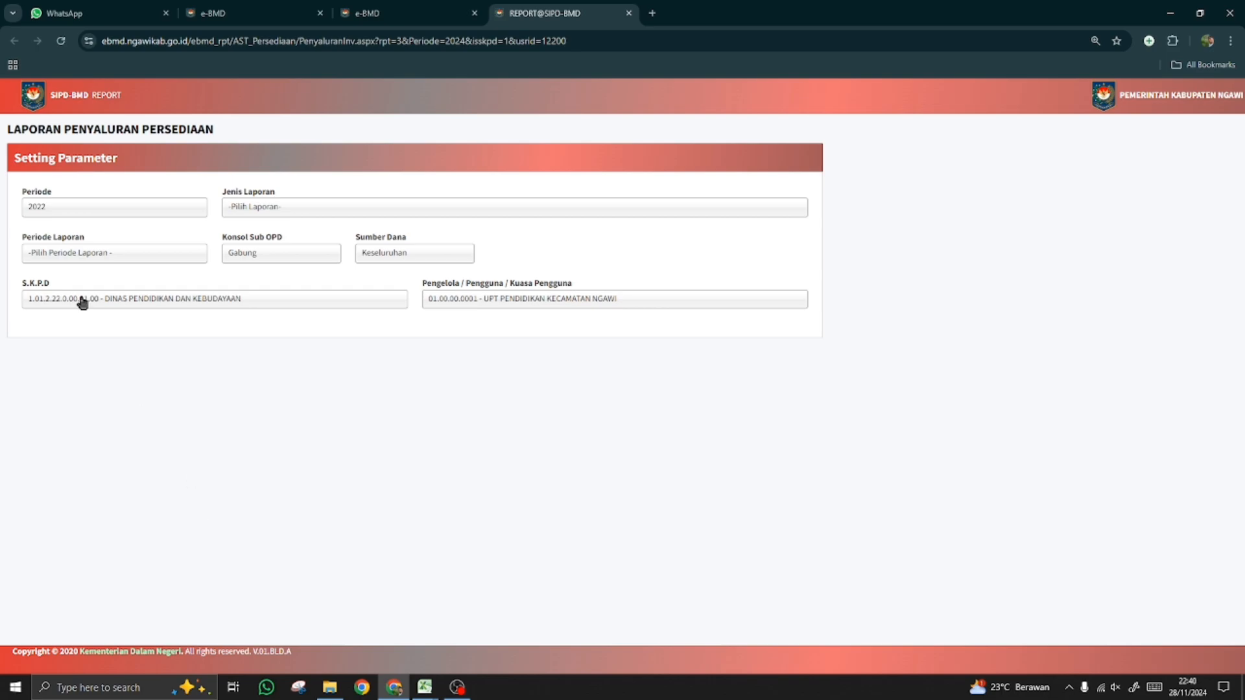
click(61, 207)
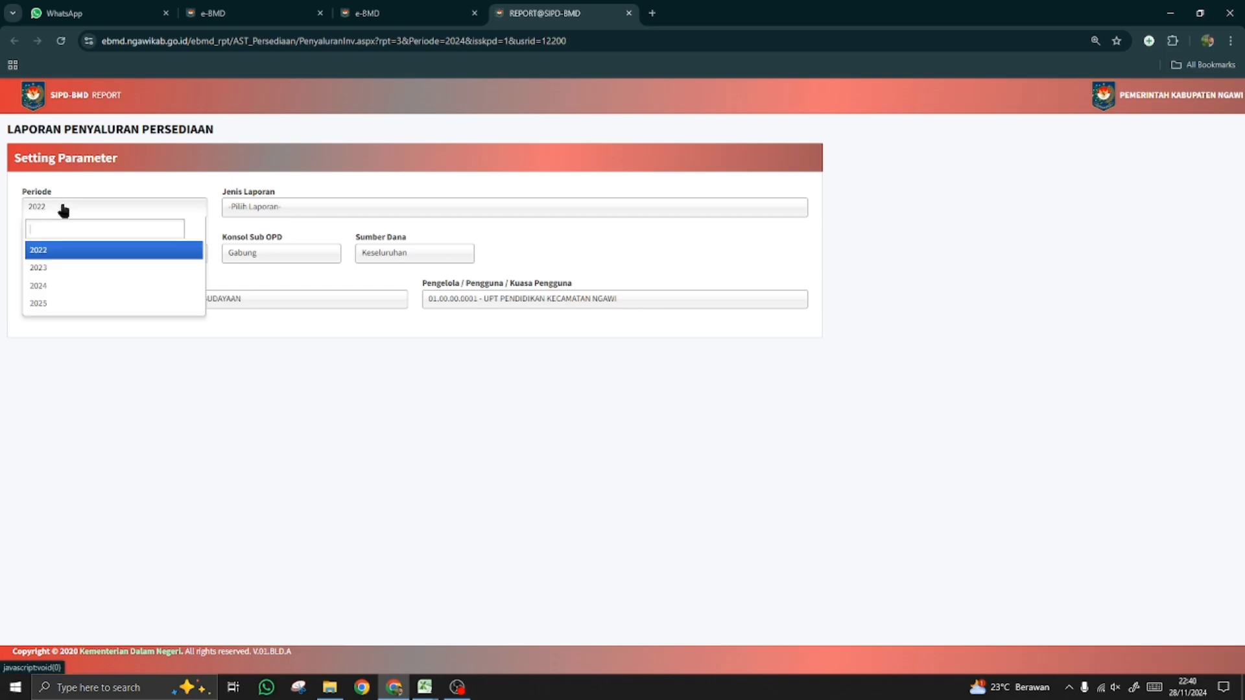
click(59, 286)
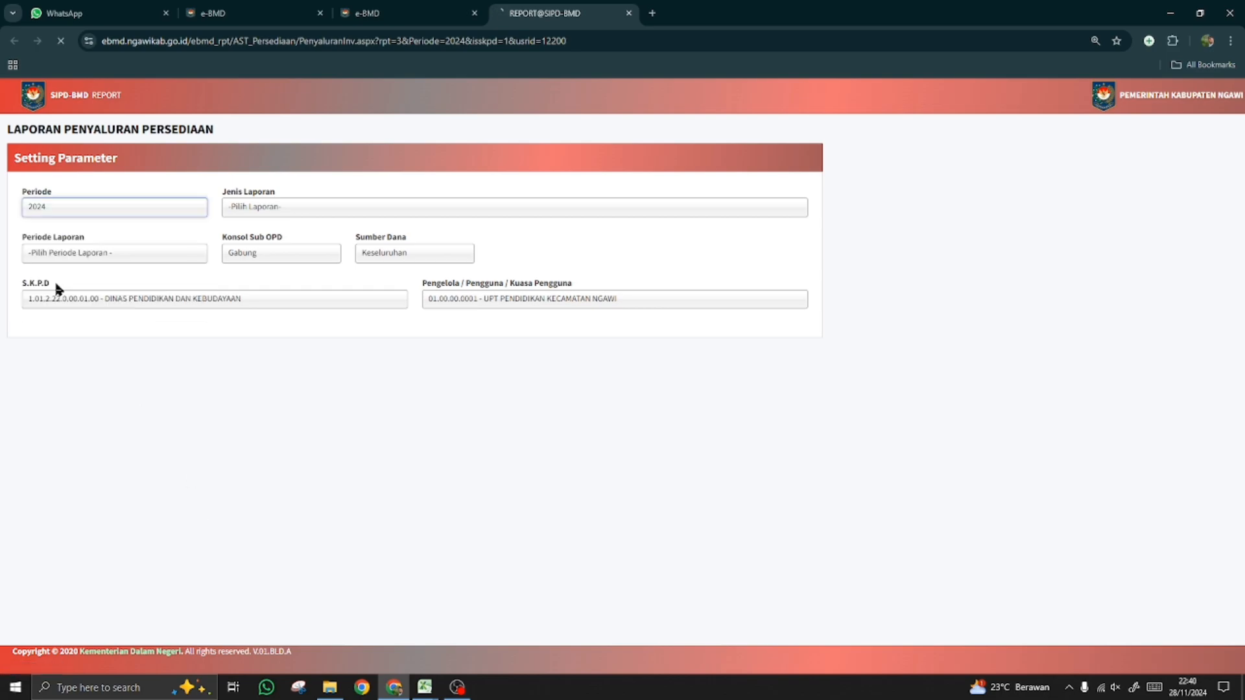
click(283, 213)
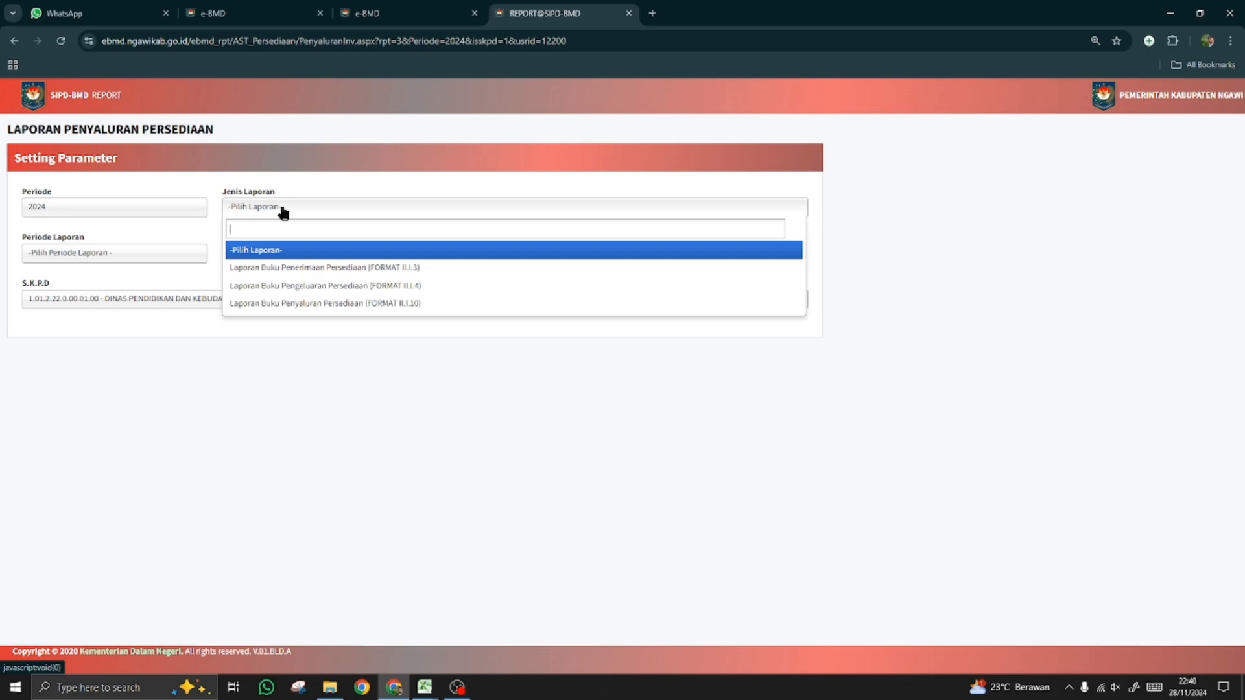
click(299, 304)
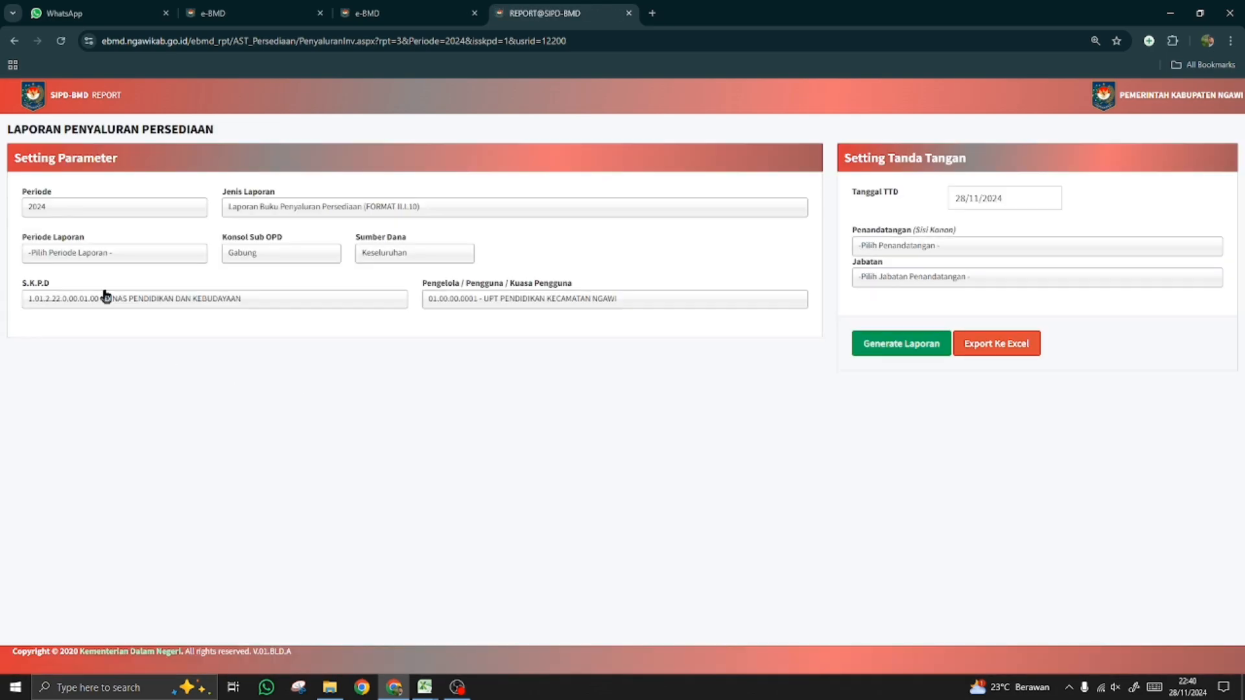
- Set the report to Semester I, Konsol Sub OPD Tidak, and SDN KARANGASRI 3 as Kuasa Pengguna
click(95, 256)
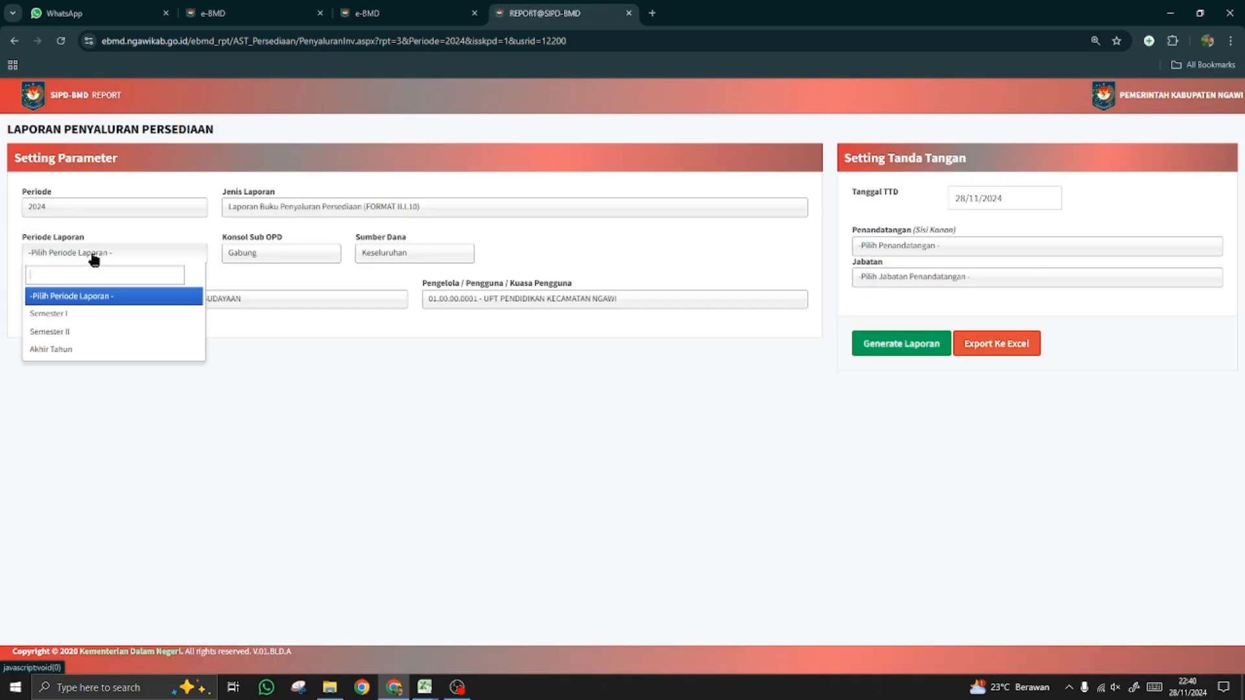
click(83, 313)
click(277, 257)
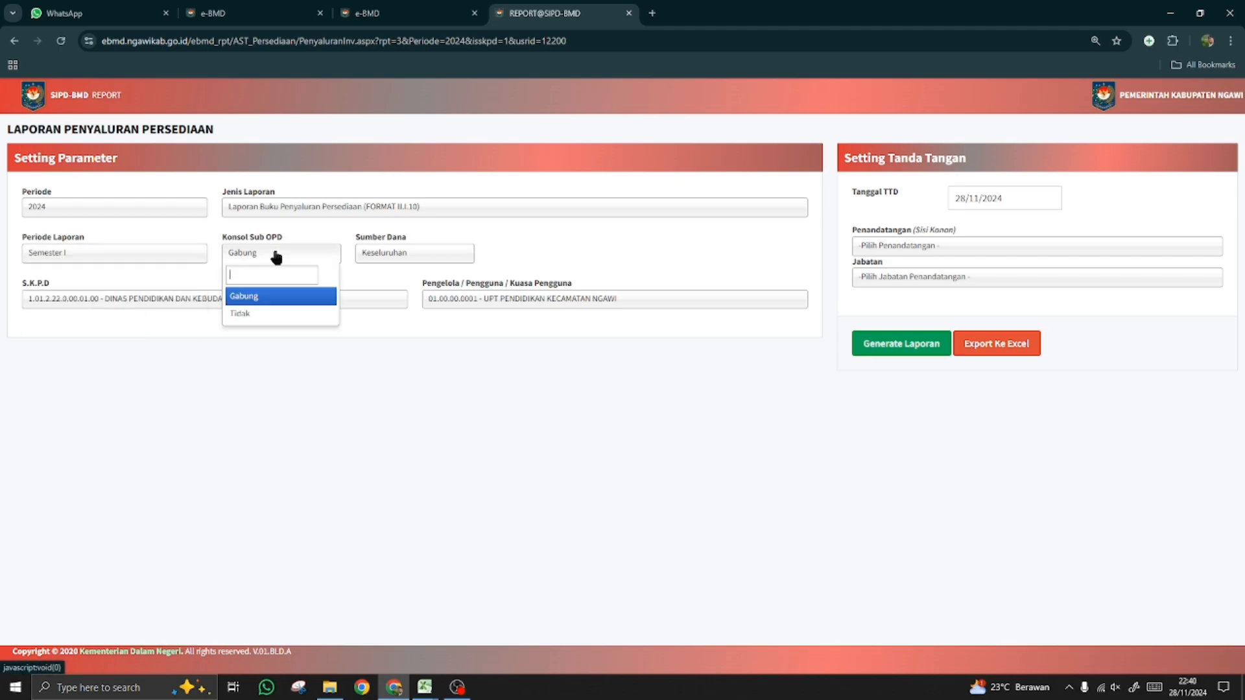
click(277, 317)
click(529, 307)
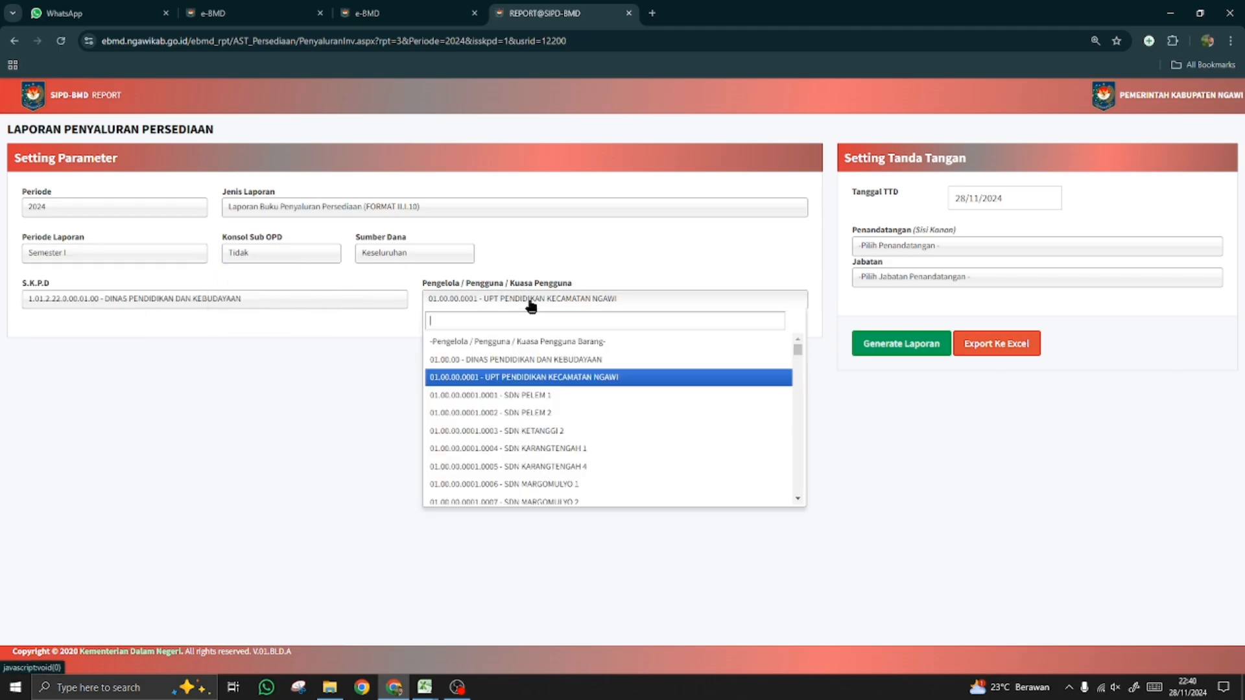
text(karang)
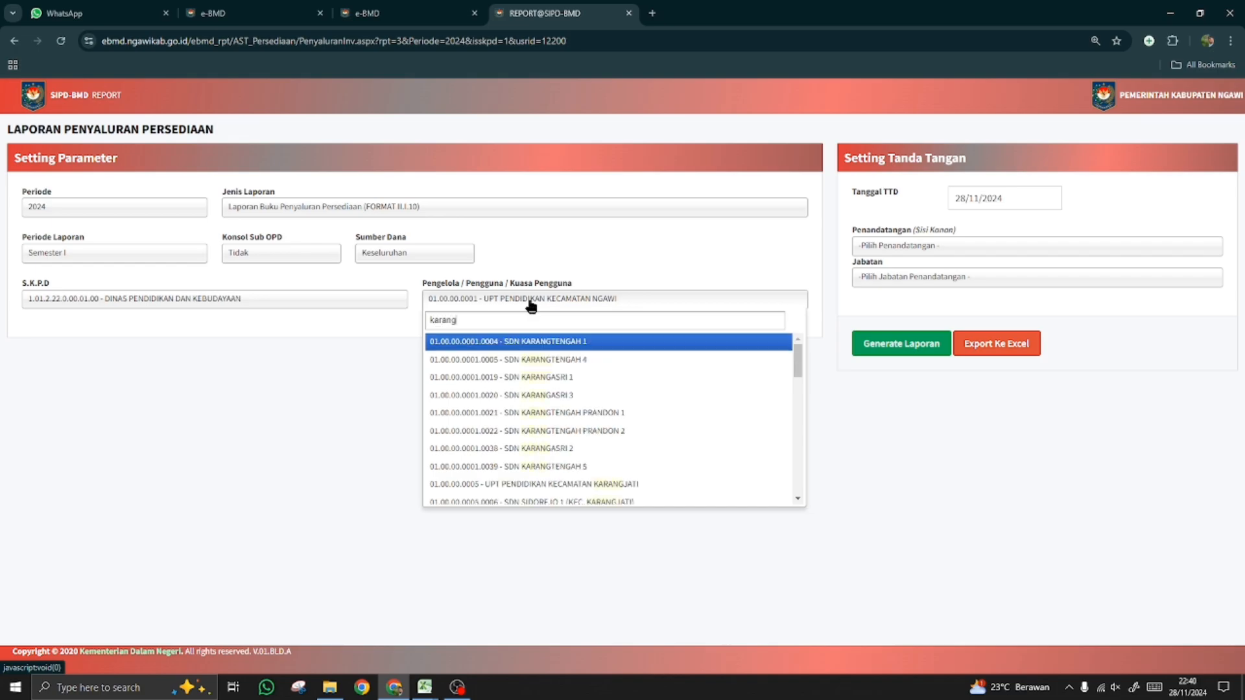
click(518, 395)
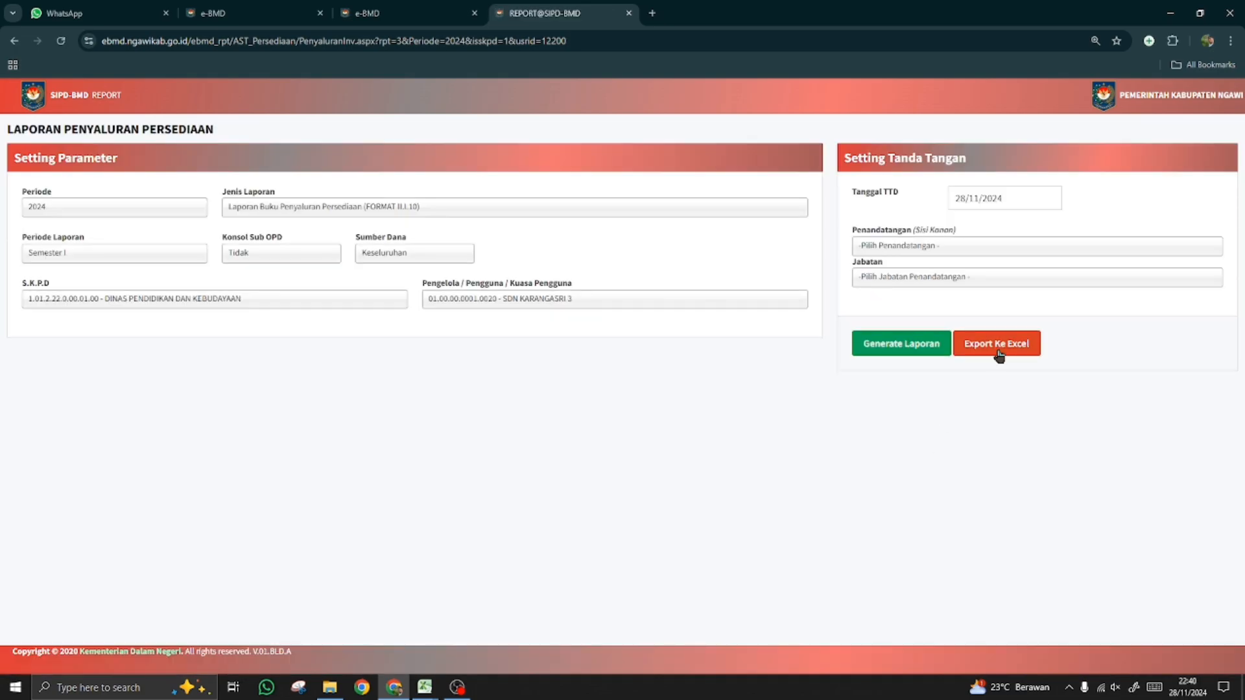
- Generate the Buku Penyaluran Persediaan report, examine its item rows, values and SPPB details, and close it
click(902, 344)
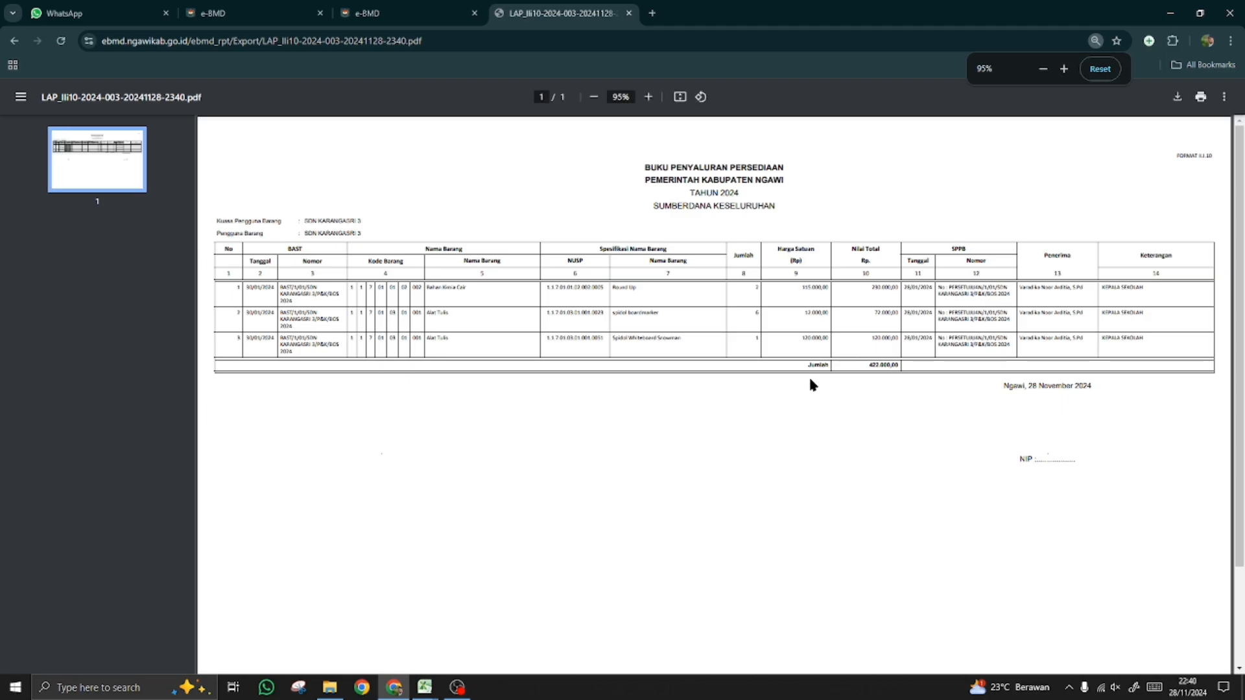
ctrl+scroll(744, 430, up, 2)
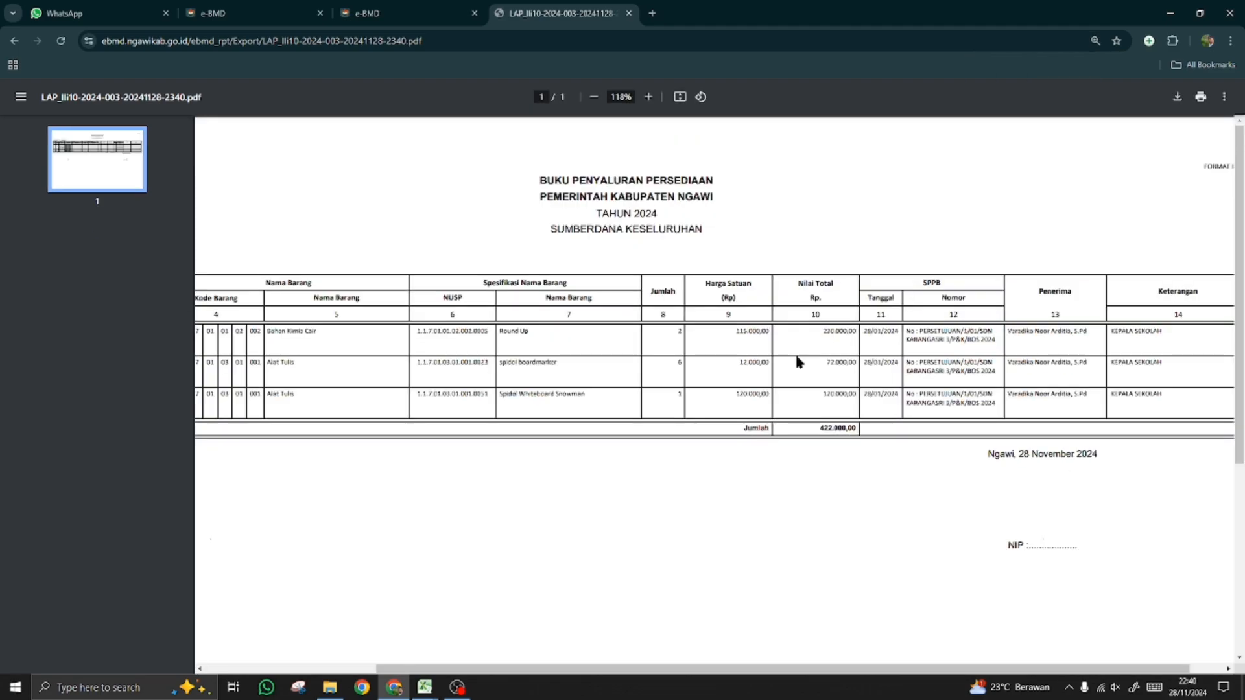
mouse_move(780, 666)
mouse_down()
mouse_move(550, 662)
mouse_move(804, 687)
mouse_up()
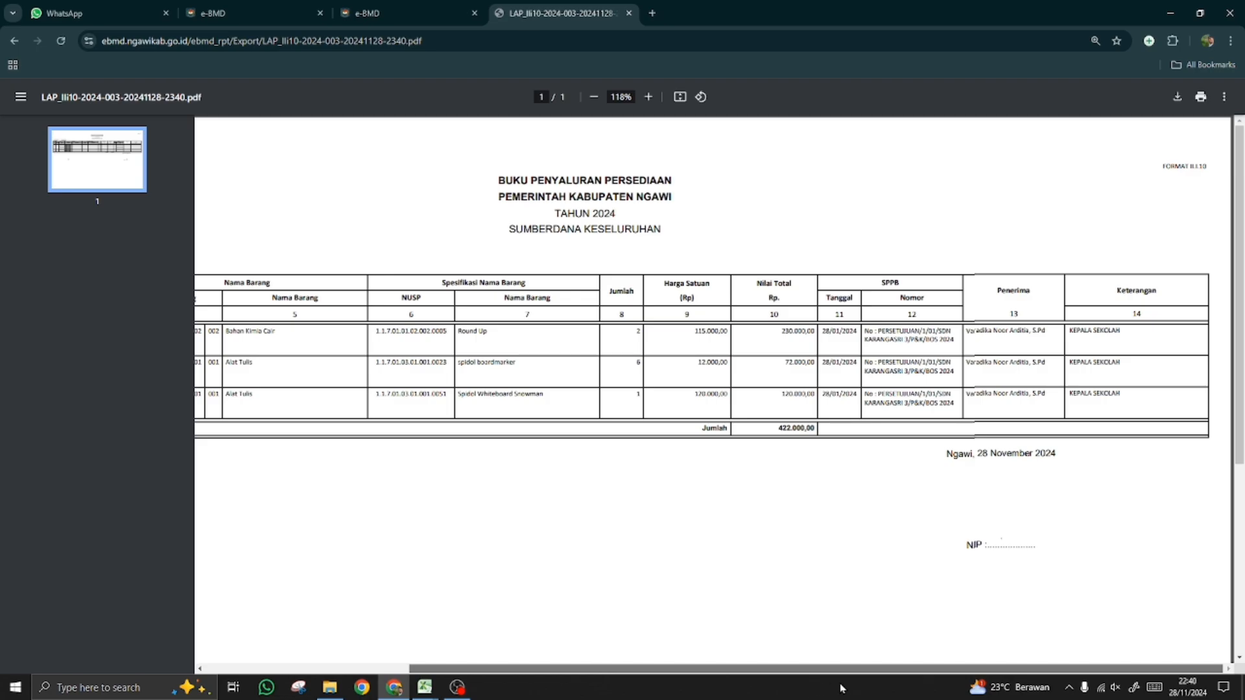
click(627, 15)
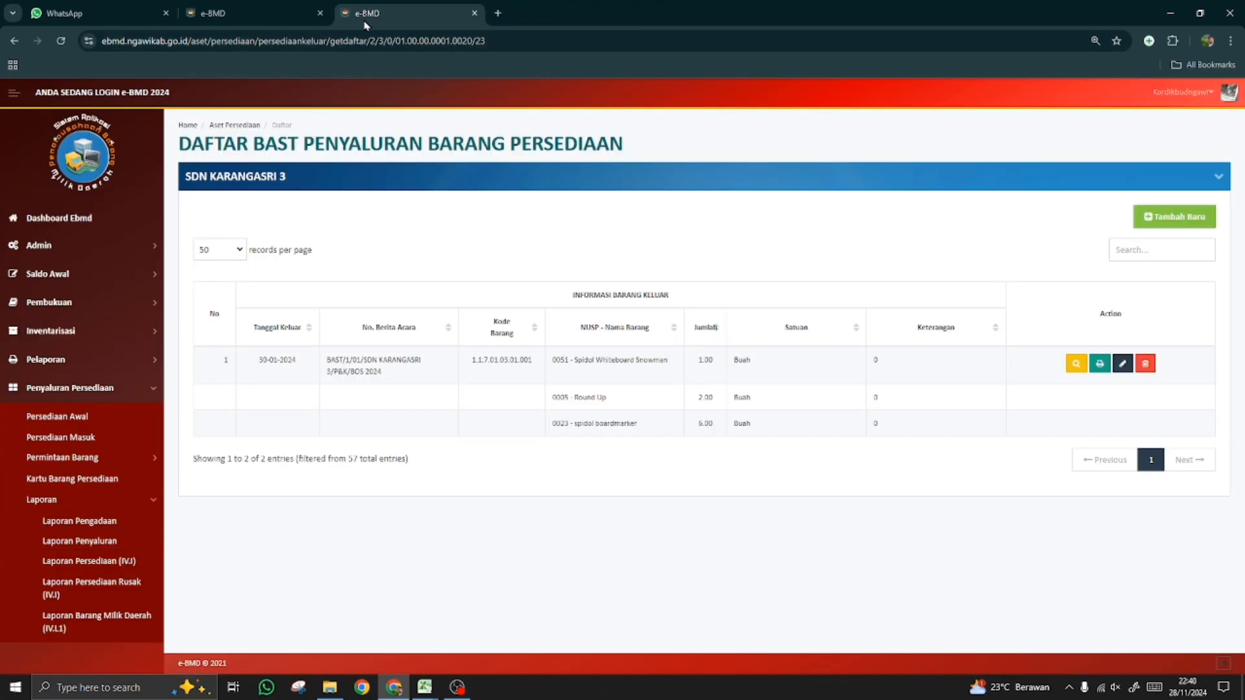
- Open Laporan Barang Milik Daerah (IV.L1) and set Periode 2024 with IV.L.1.1 Laporan Persediaan Mutasi Tambah & Mutasi Kurang (Objek)
click(262, 11)
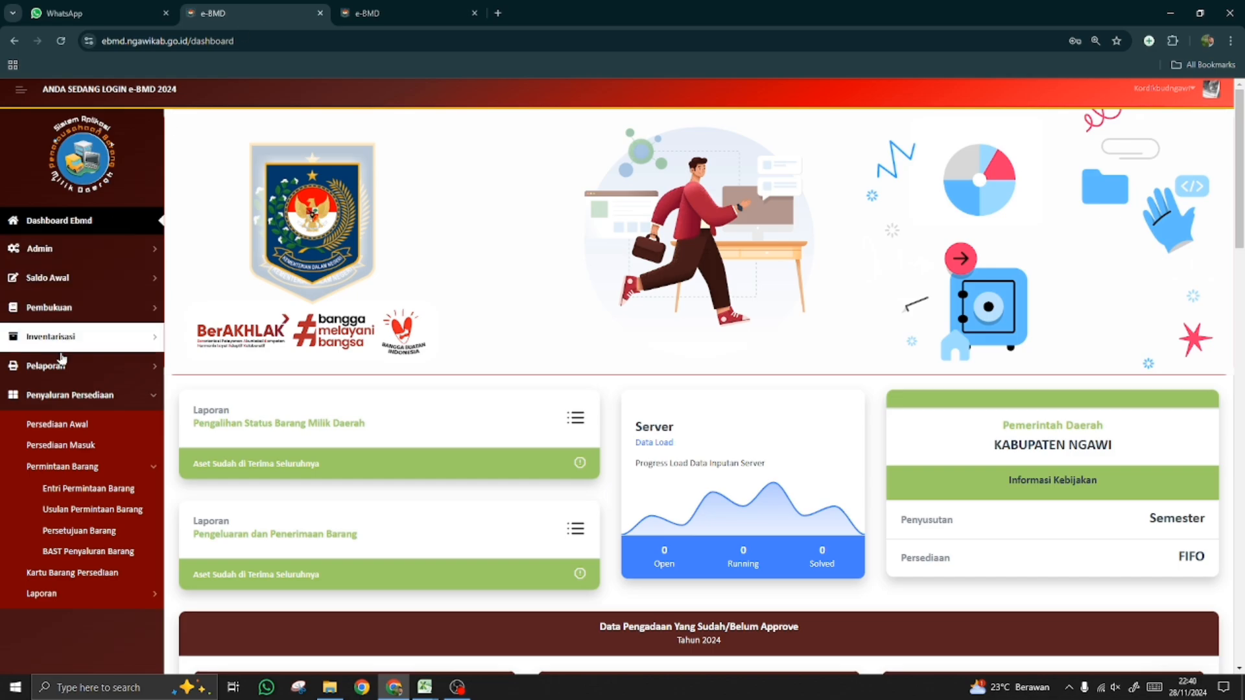
click(78, 595)
scroll(78, 597, down, 5)
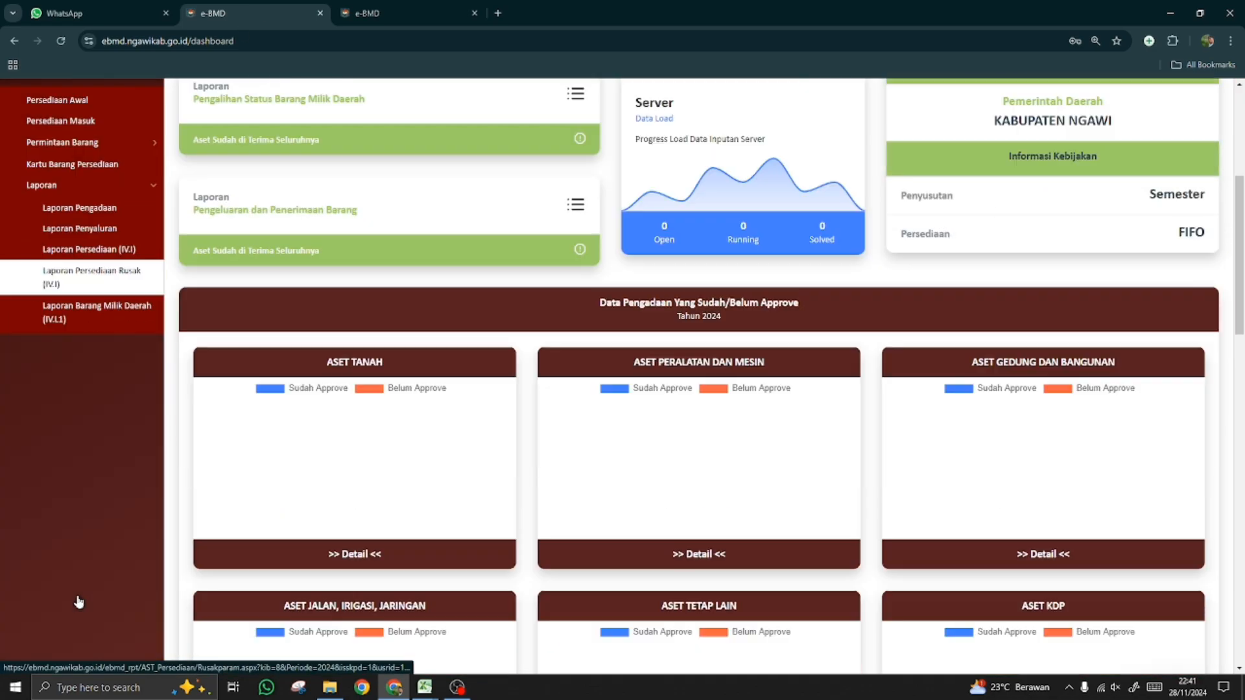
click(83, 317)
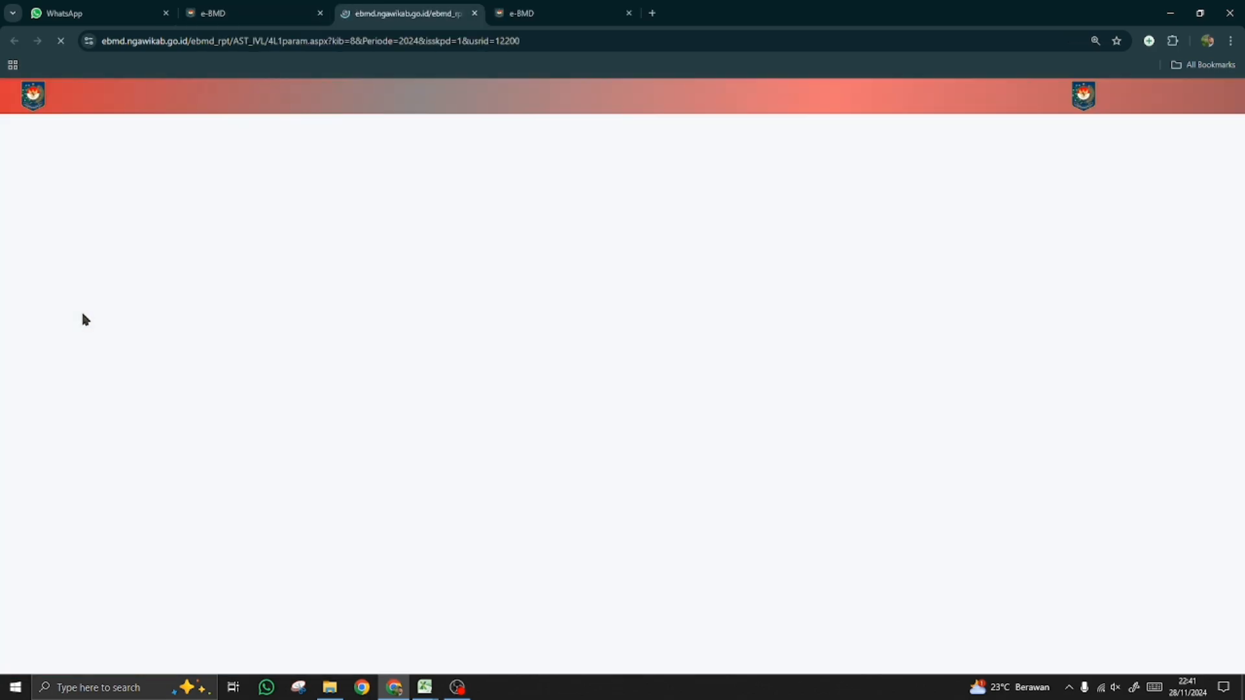
click(70, 209)
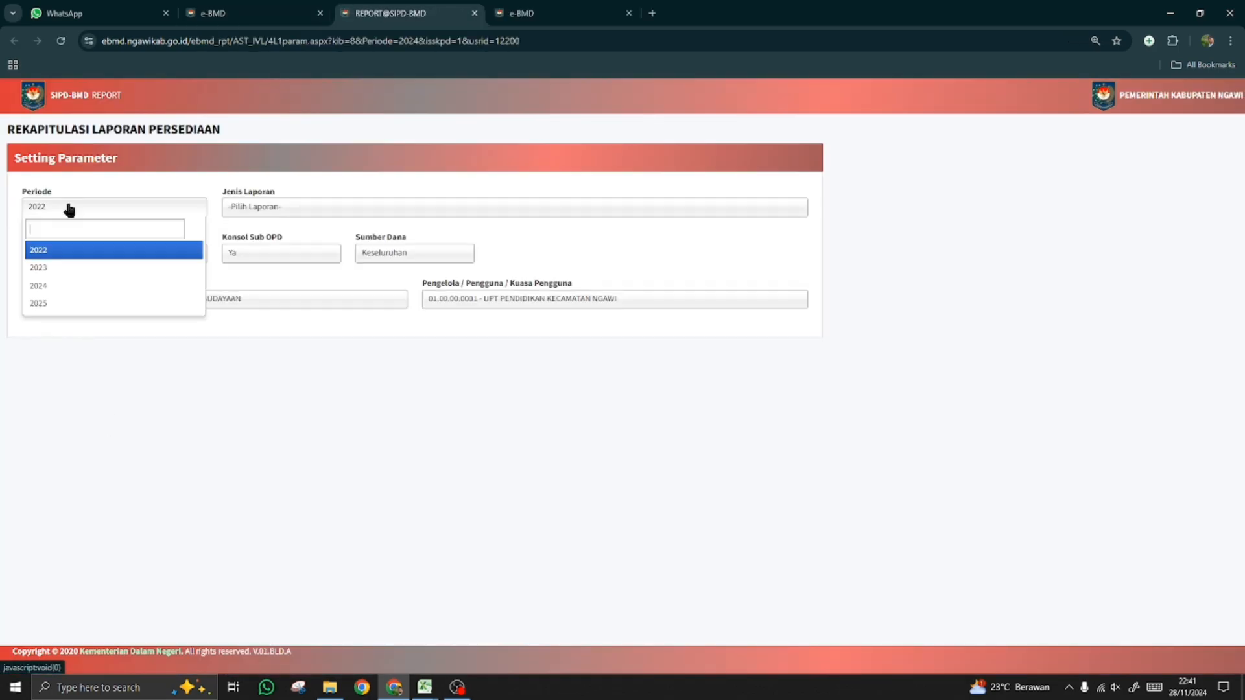
click(61, 285)
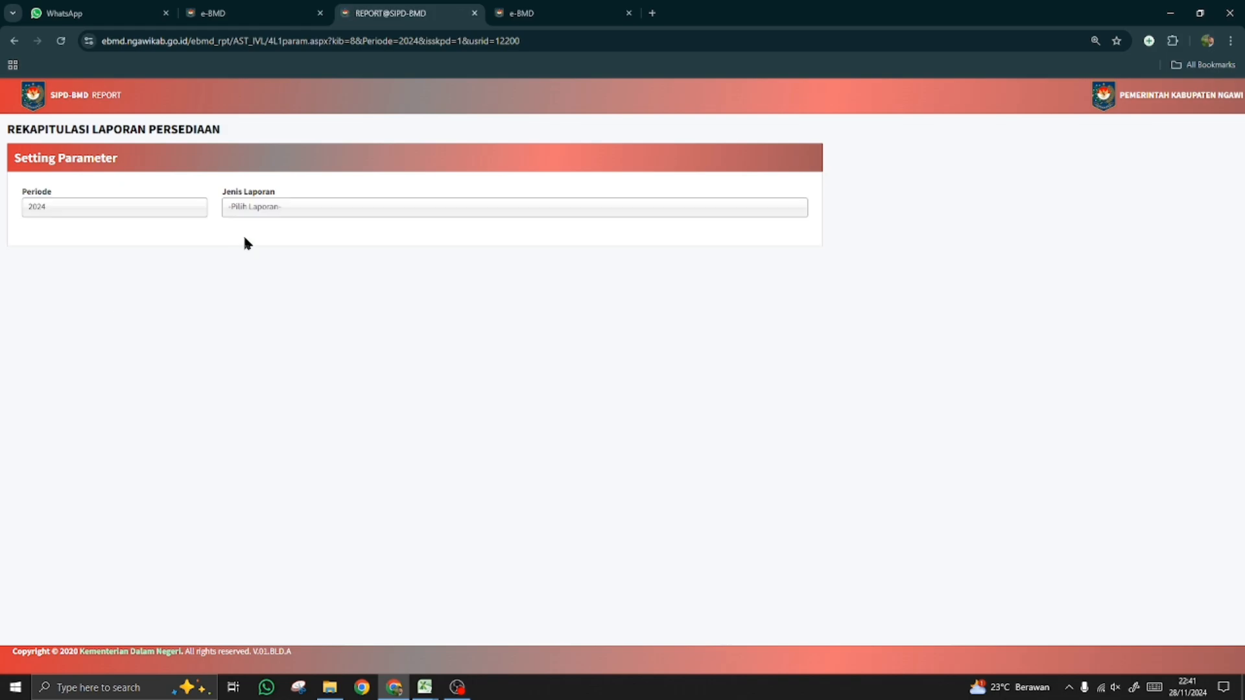
click(282, 210)
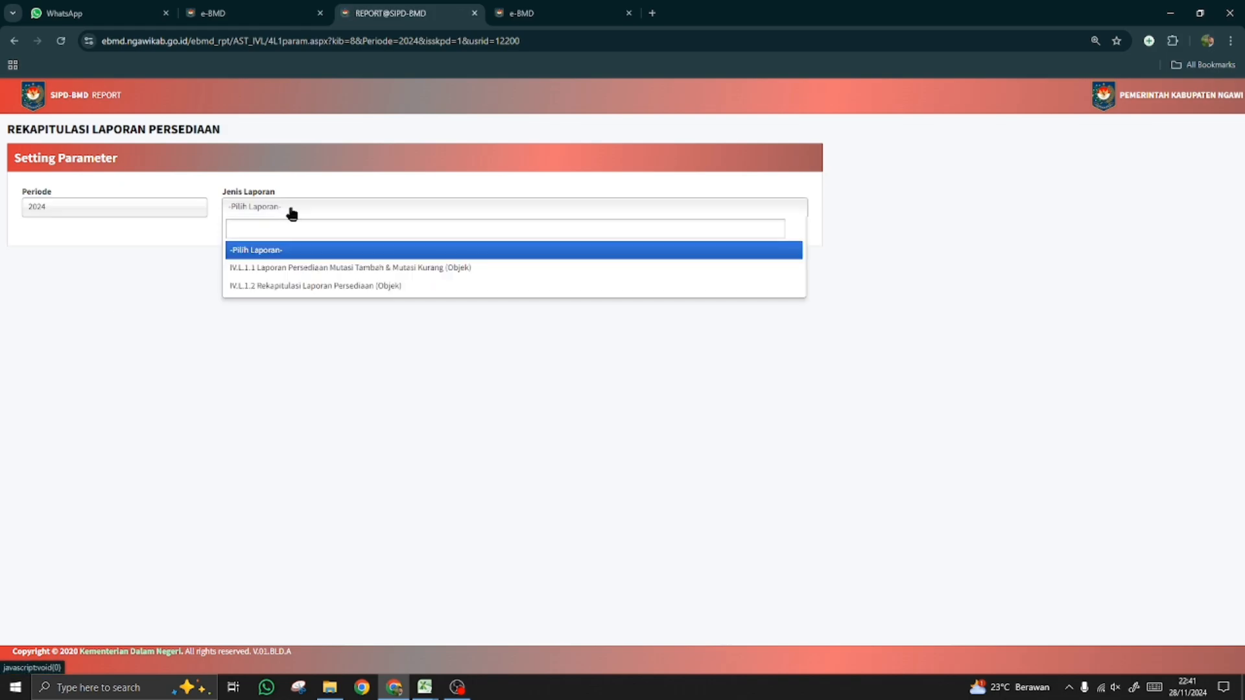
click(298, 268)
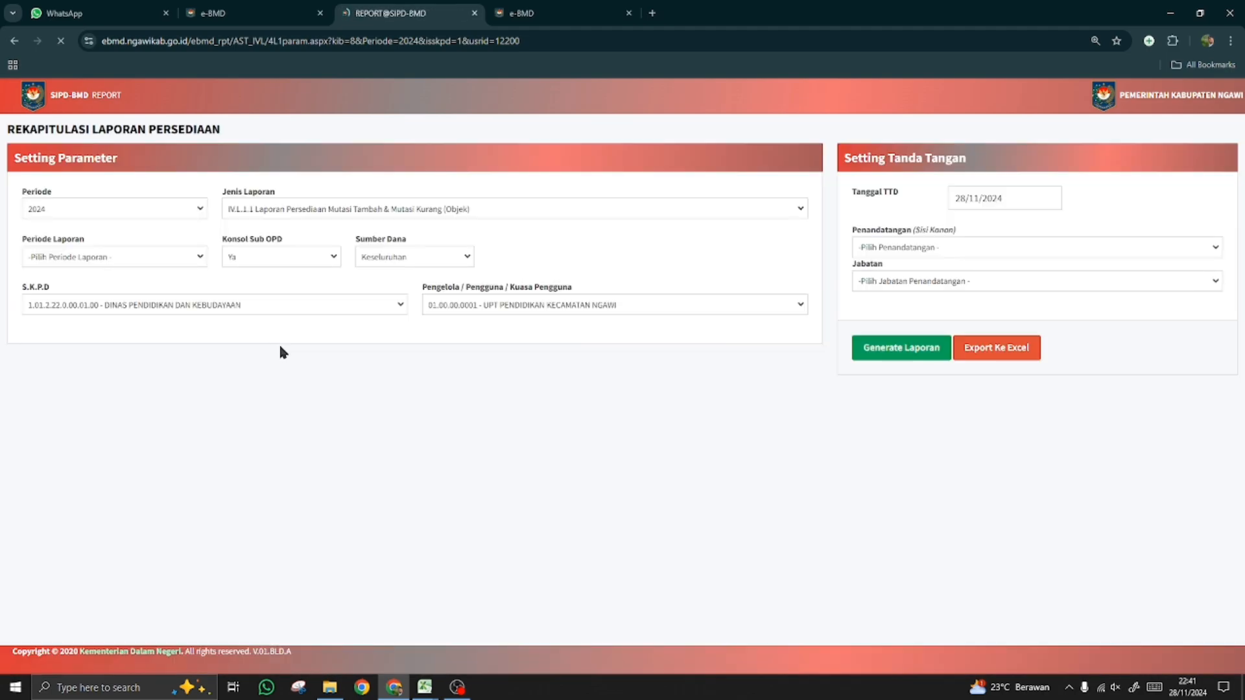
- Set the IV.L.1.1 report to Semester I, Konsol Sub OPD Tidak, and SDN KARANGASRI 3 as Kuasa Pengguna
click(87, 254)
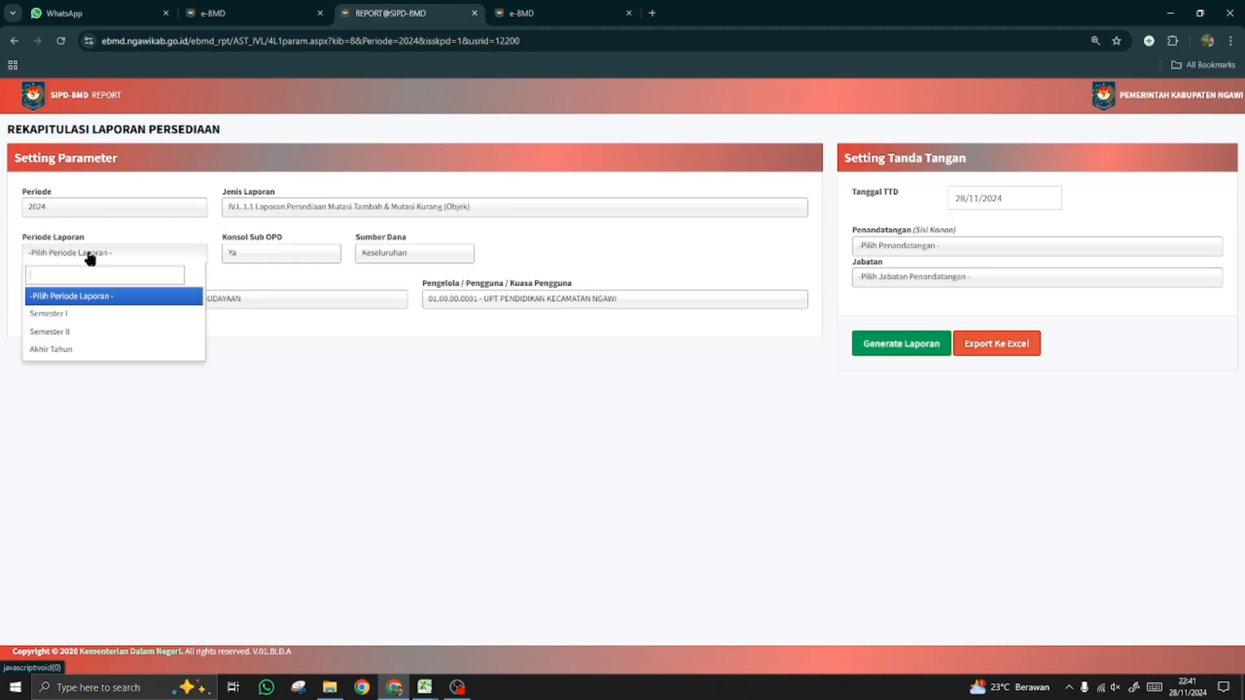
click(87, 315)
click(261, 257)
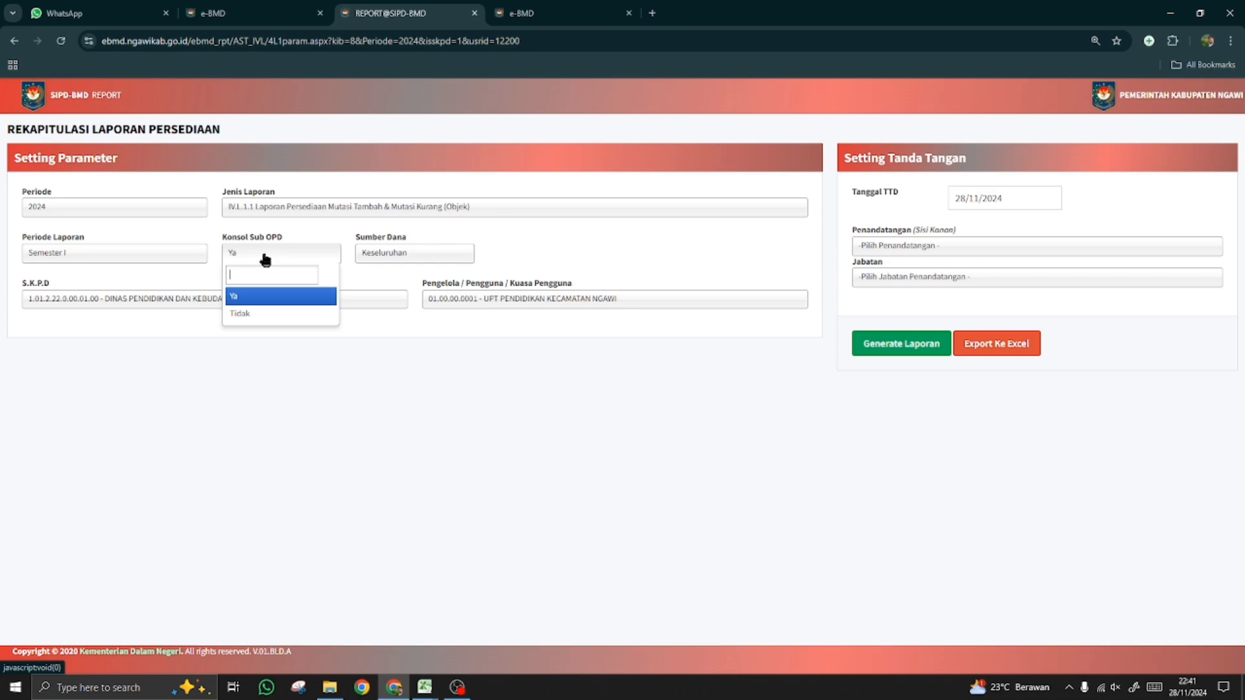
click(255, 312)
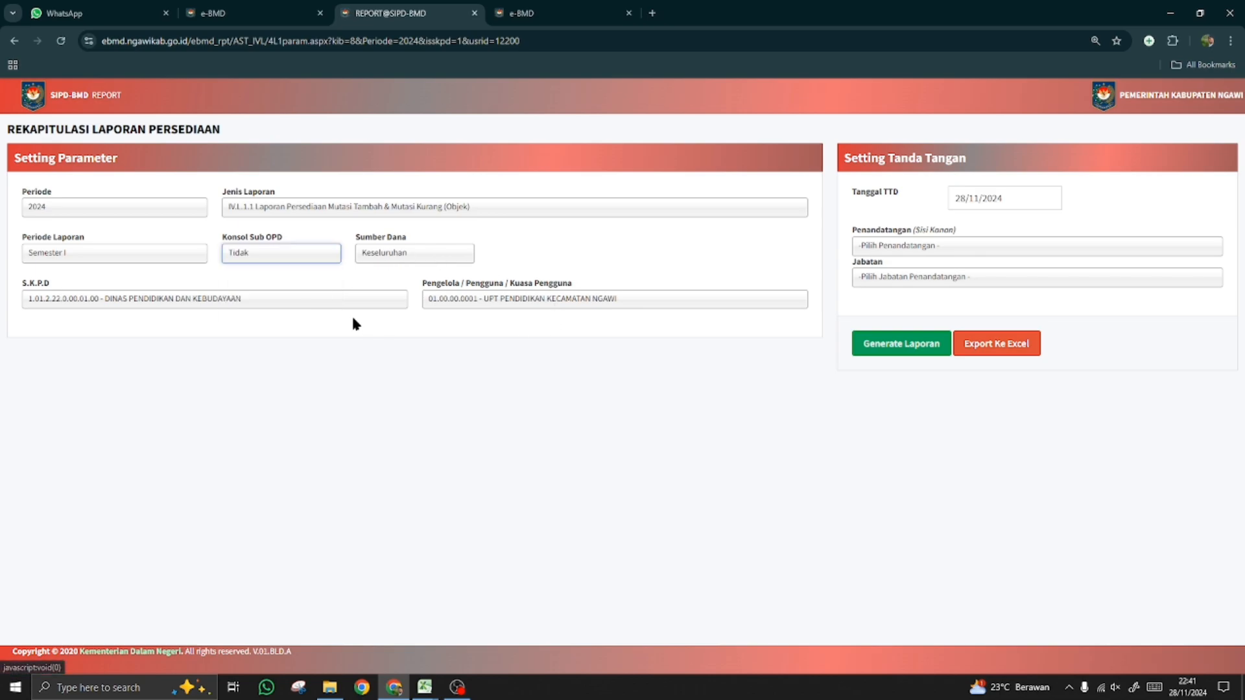
click(560, 302)
text(ka)
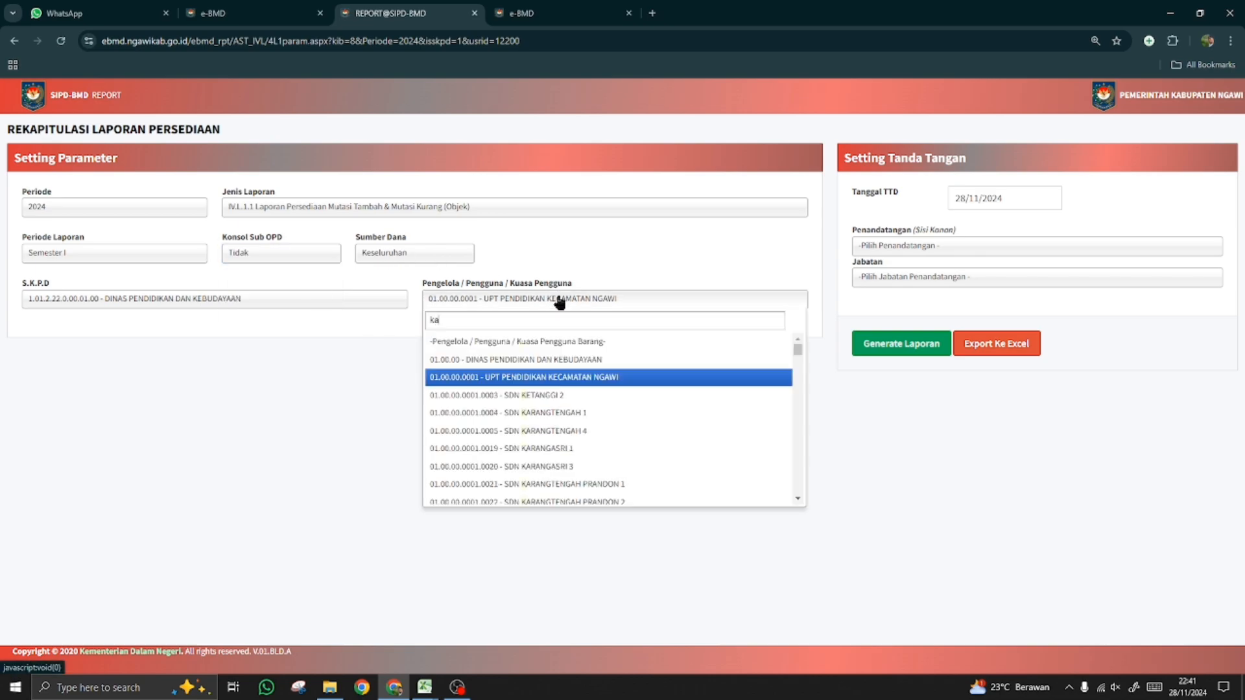
text(rang)
click(585, 393)
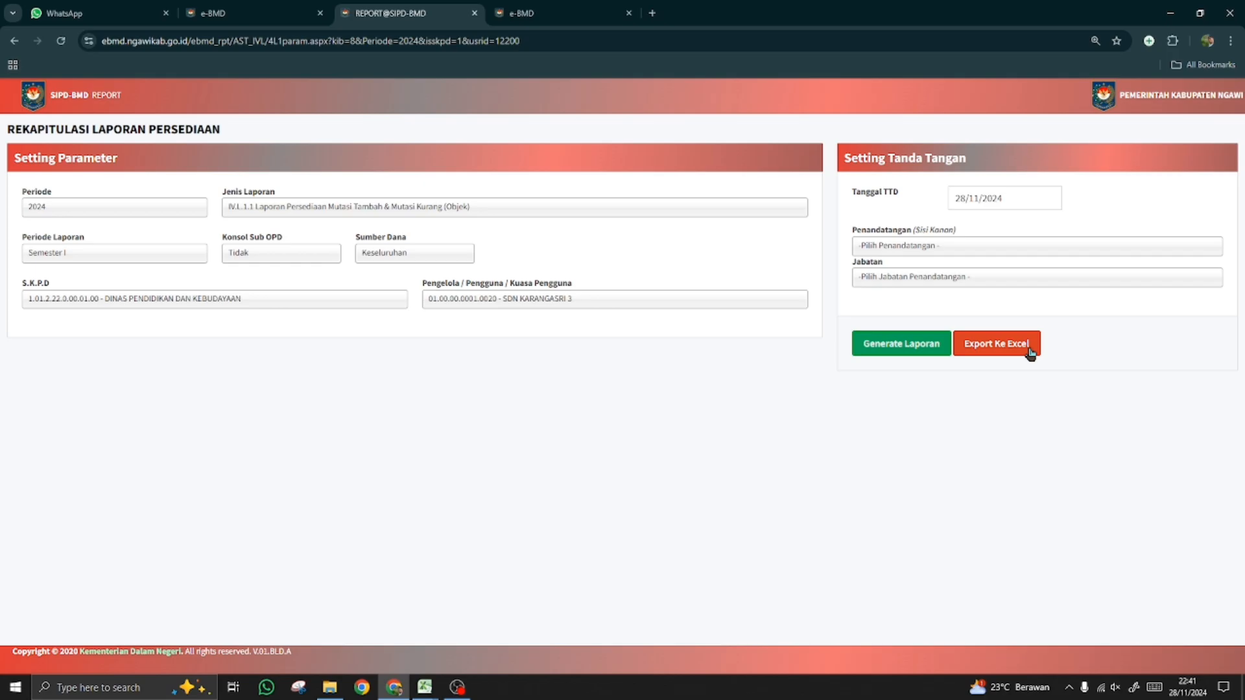
- Generate the Laporan Persediaan Mutasi Tambah dan Kurang and compare its values with the procurement rows in the Excel workbook
click(893, 349)
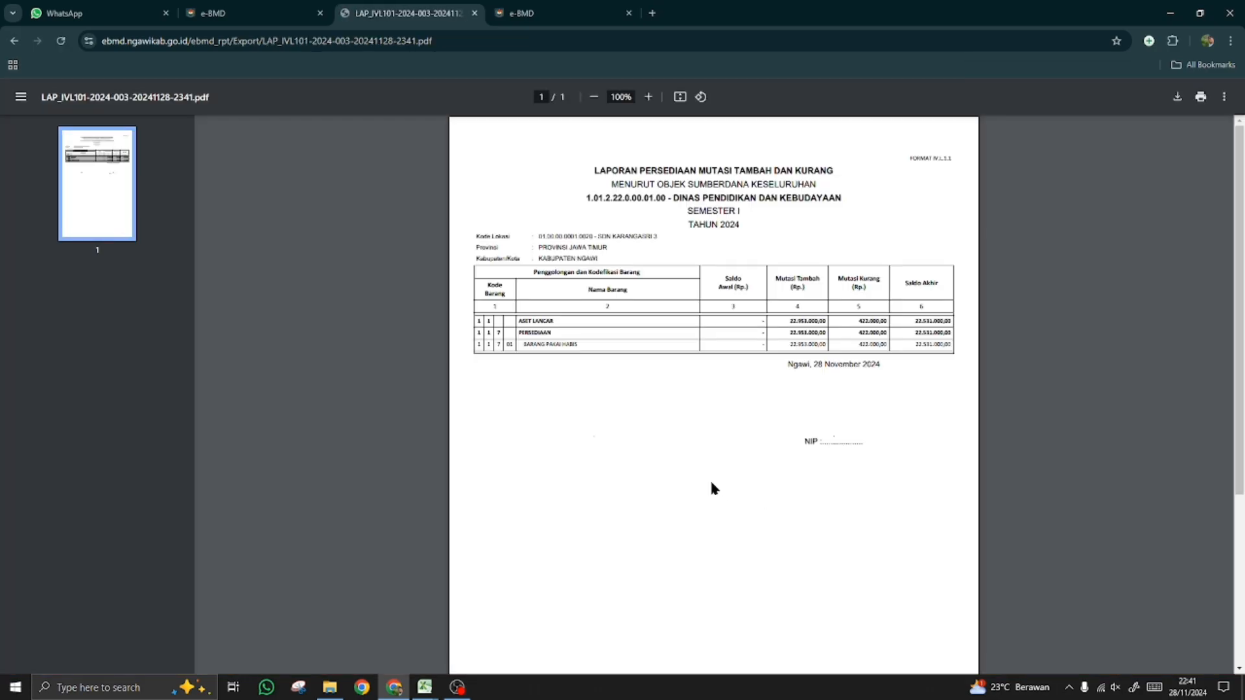
scroll(709, 477, up, 2)
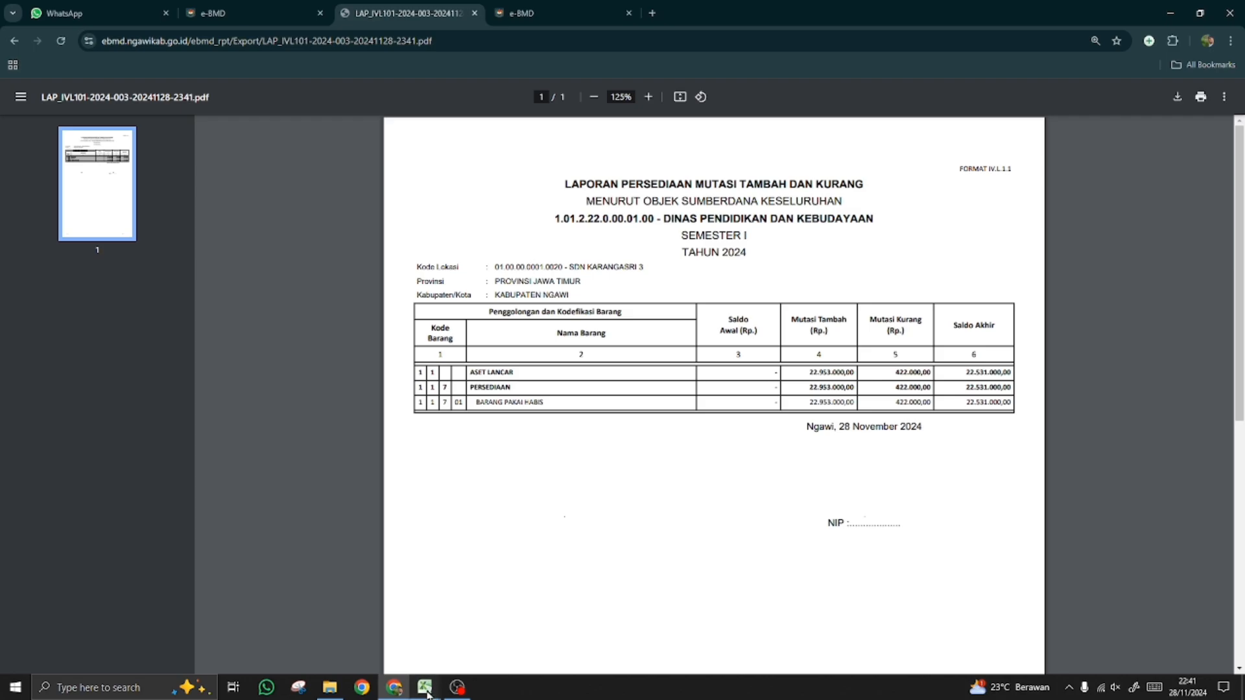
mouse_move(426, 693)
click(520, 630)
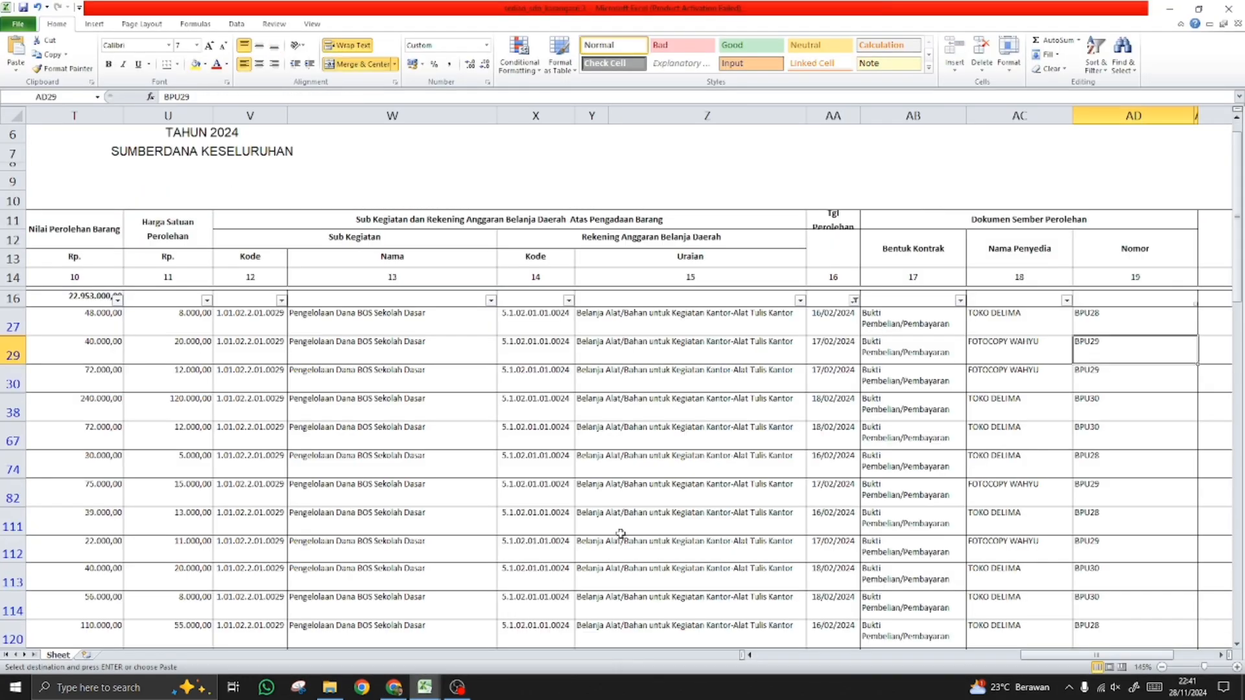
scroll(621, 533, down, 3)
scroll(621, 533, up, 3)
- Change the January, February and June selections in the acquisition date column's filter and apply it
click(855, 300)
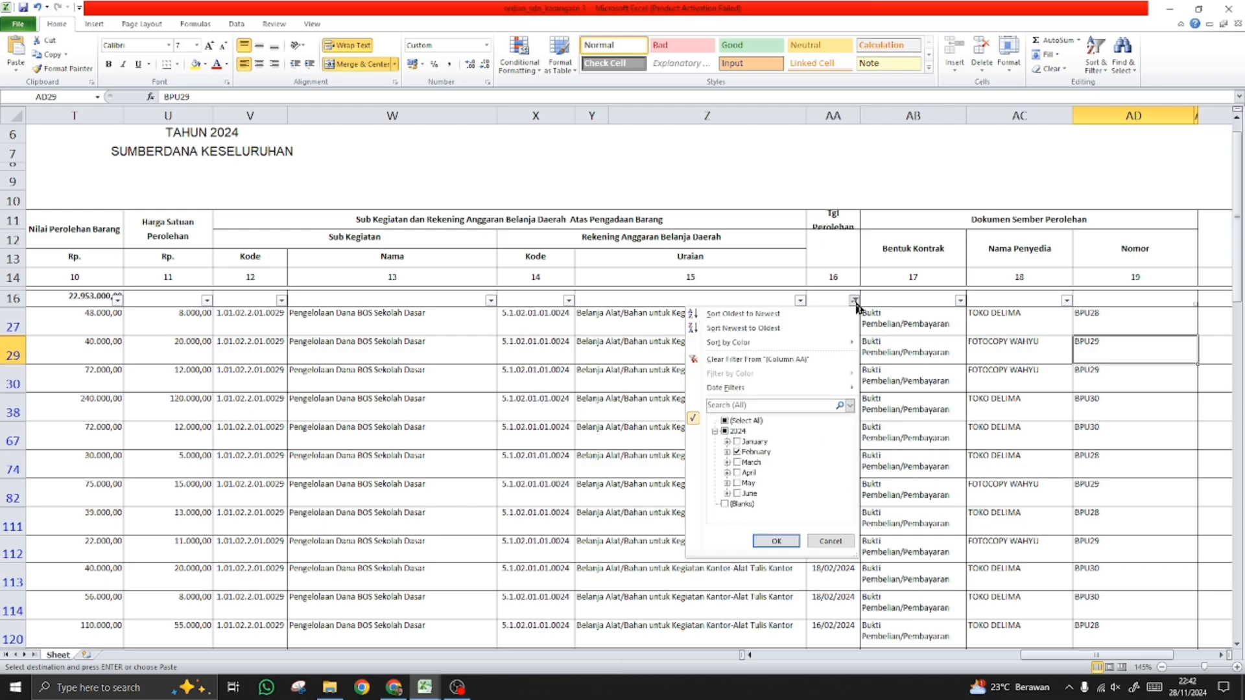
click(751, 443)
click(739, 496)
click(737, 441)
click(737, 452)
click(737, 441)
click(737, 494)
click(775, 541)
- Switch back to Chrome, review the generated mutation report, and return to the e-BMD dashboard
click(394, 687)
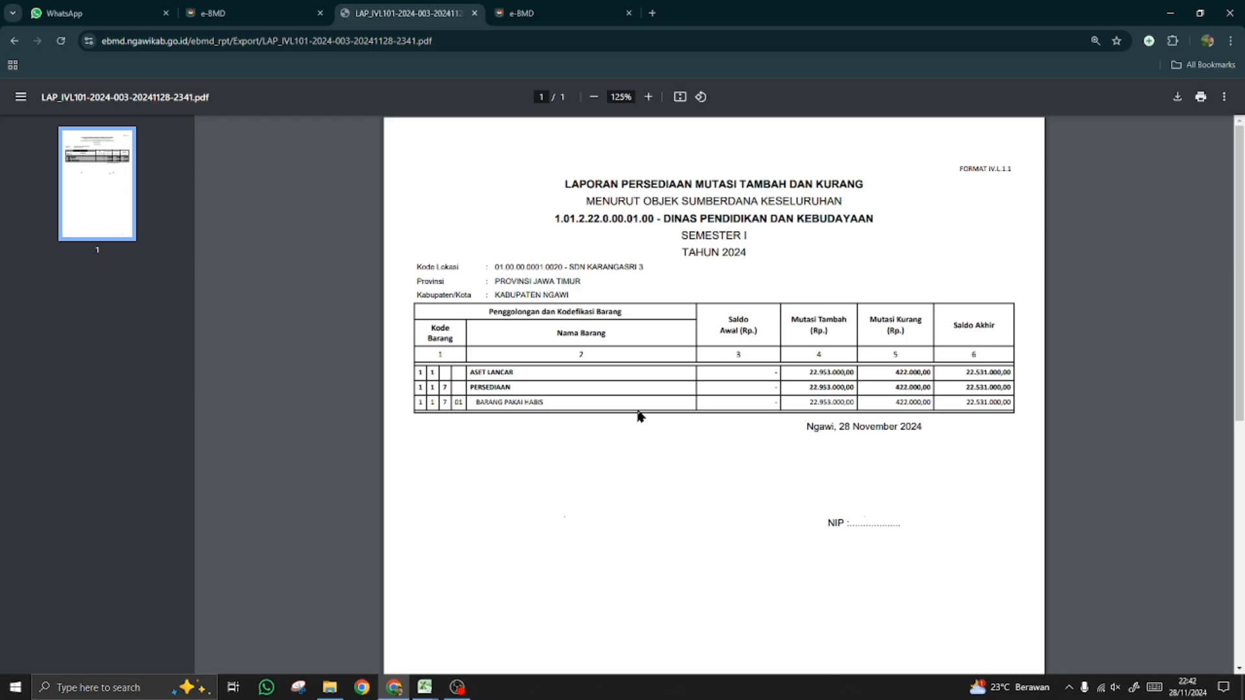
click(253, 13)
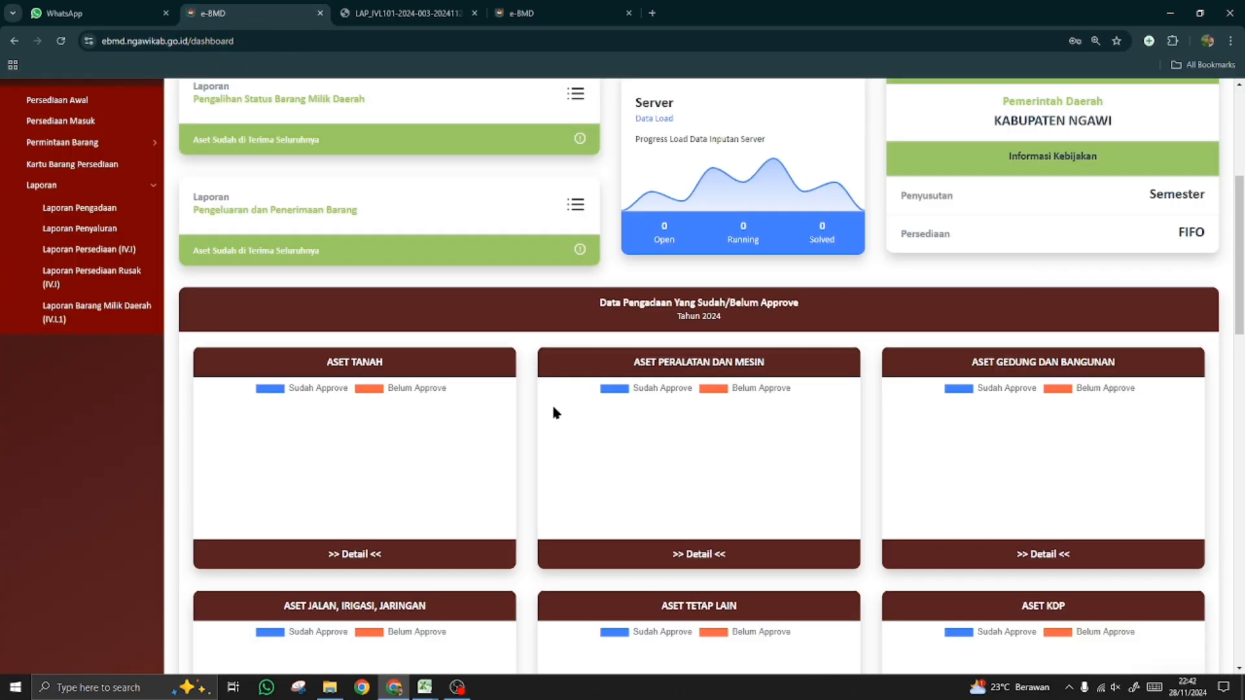
scroll(597, 472, up, 5)
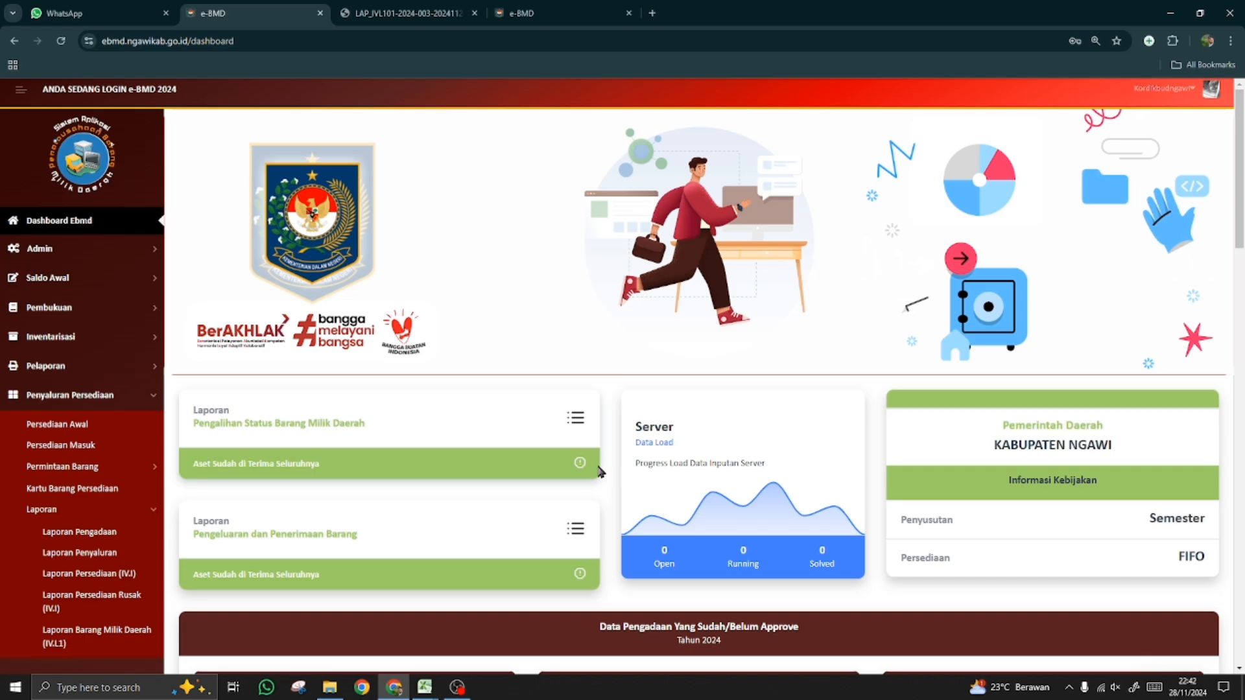